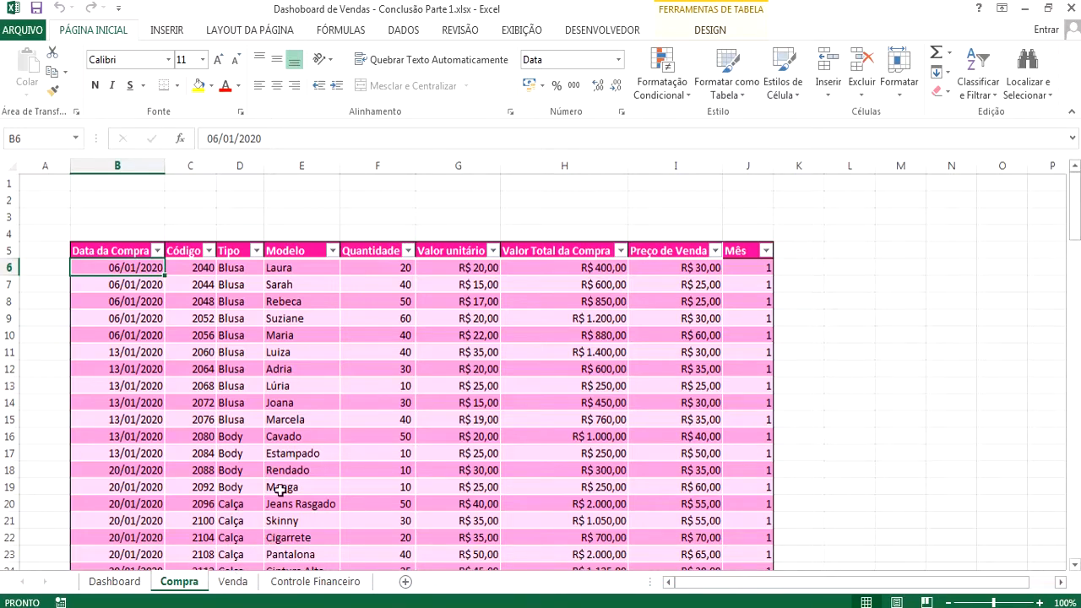
# Step: Filter the purchase table's Modelo column to show only the Adria model
pyautogui.click(332, 250)
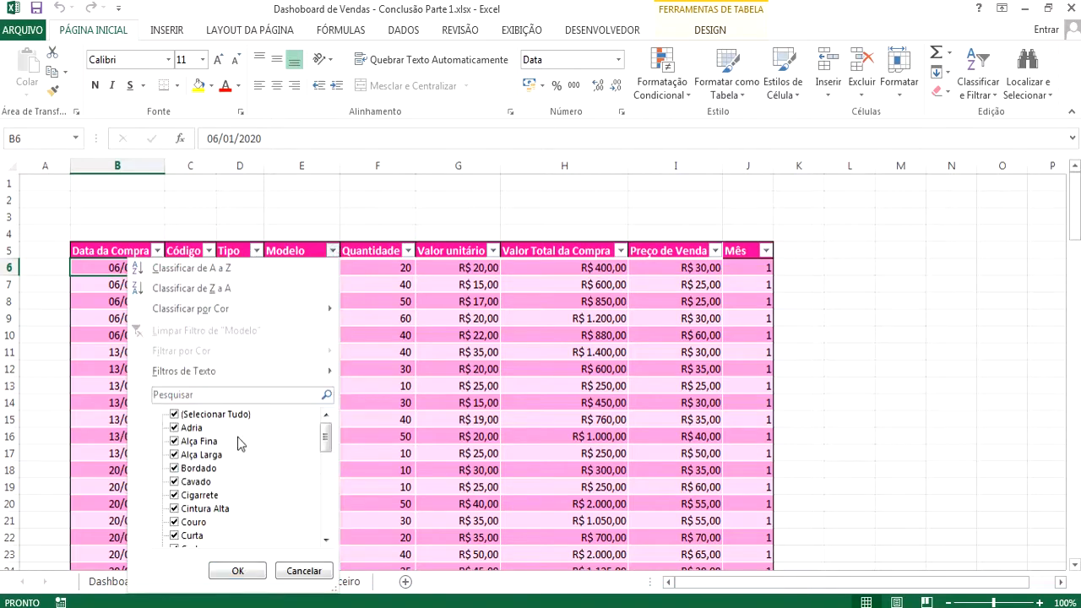
pyautogui.click(198, 414)
pyautogui.click(190, 427)
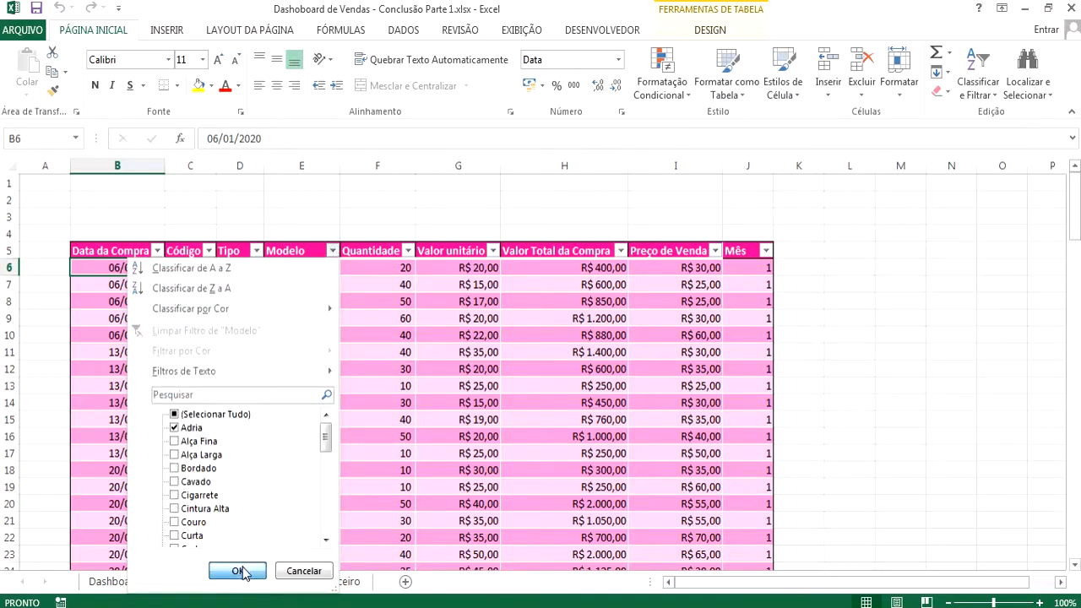
pyautogui.click(237, 571)
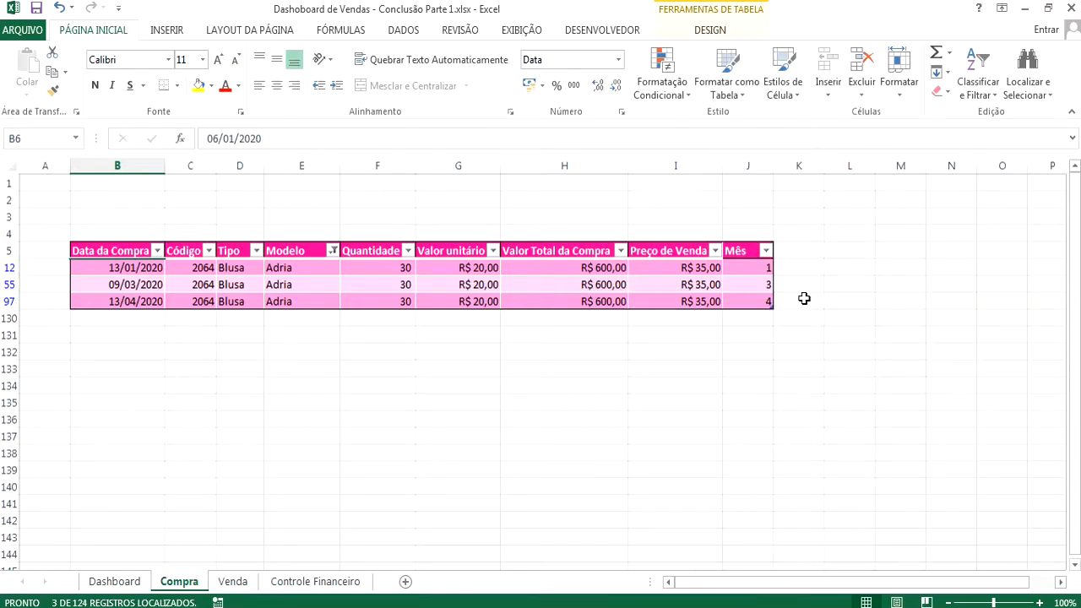
# Step: Reselect all models in the Modelo filter so the whole purchase table is shown
pyautogui.click(335, 255)
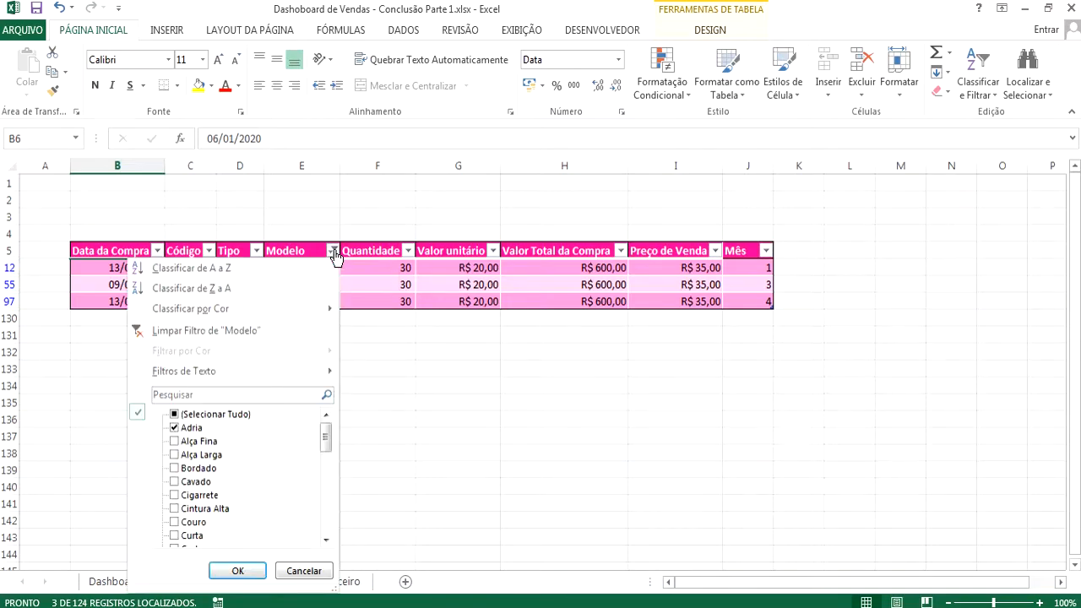
pyautogui.click(187, 413)
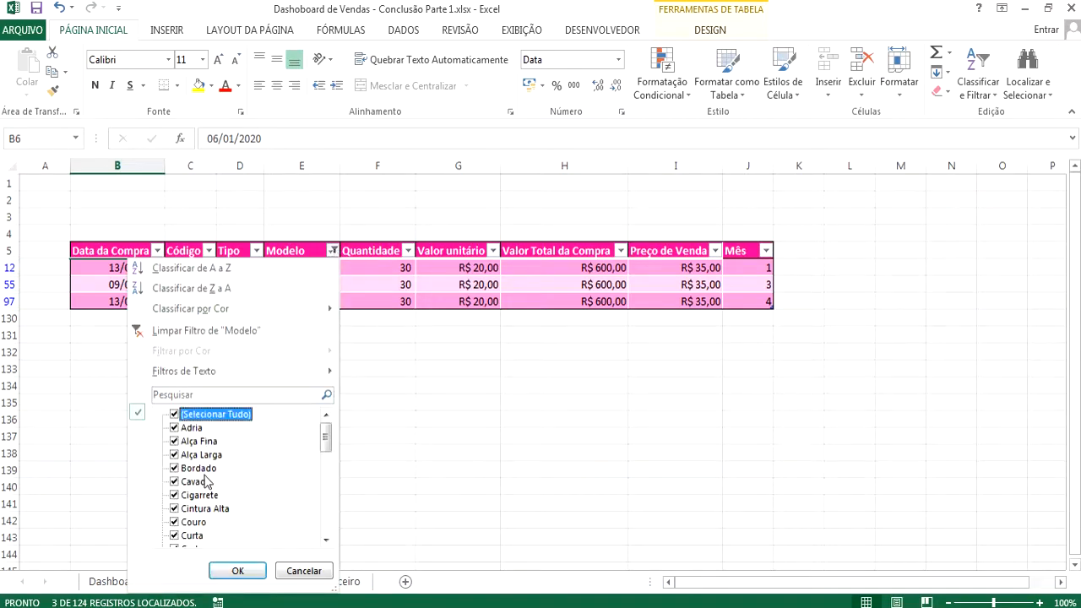
pyautogui.click(237, 571)
# Step: Copy the Modelo column with its header from the purchase table to cell O2
pyautogui.click(298, 251)
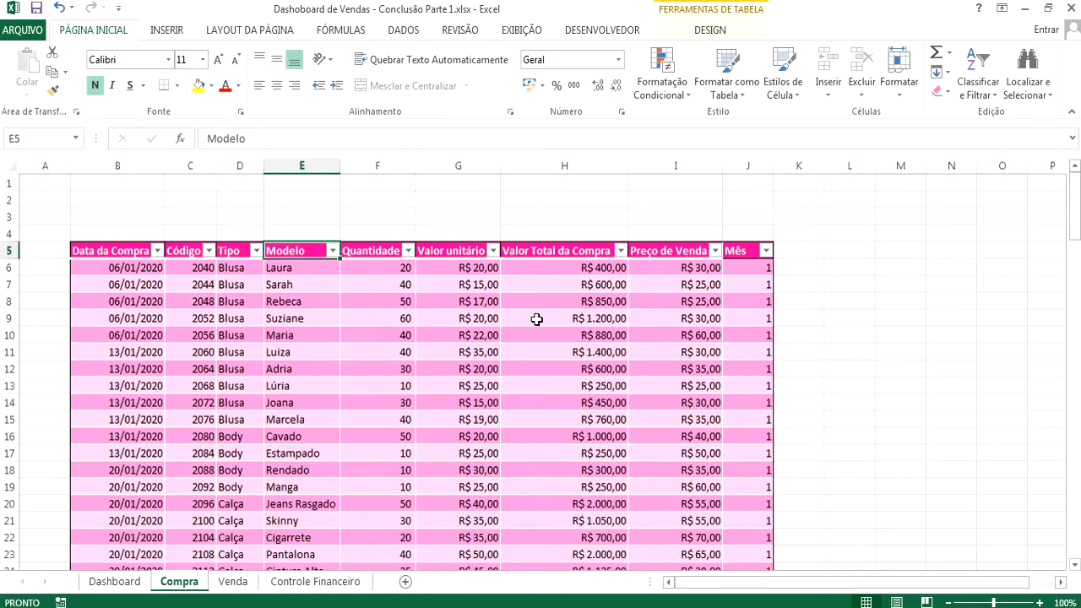
pyautogui.hotkey('ctrl', 'shift', 'Down')
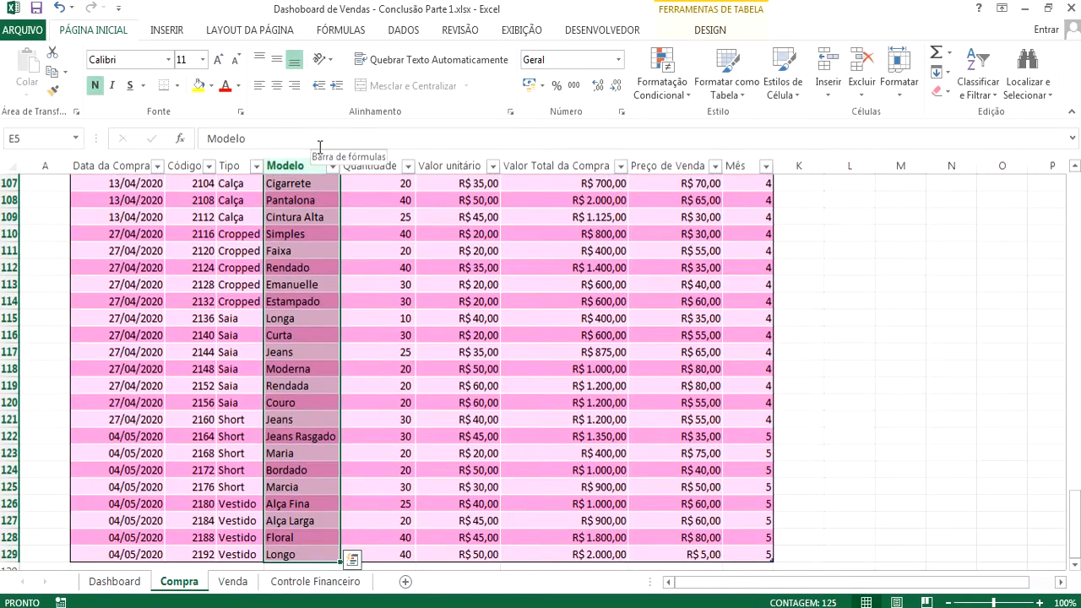
pyautogui.hotkey('ctrl', 'c')
pyautogui.click(1014, 324)
pyautogui.hotkey('ctrl', 'Up')
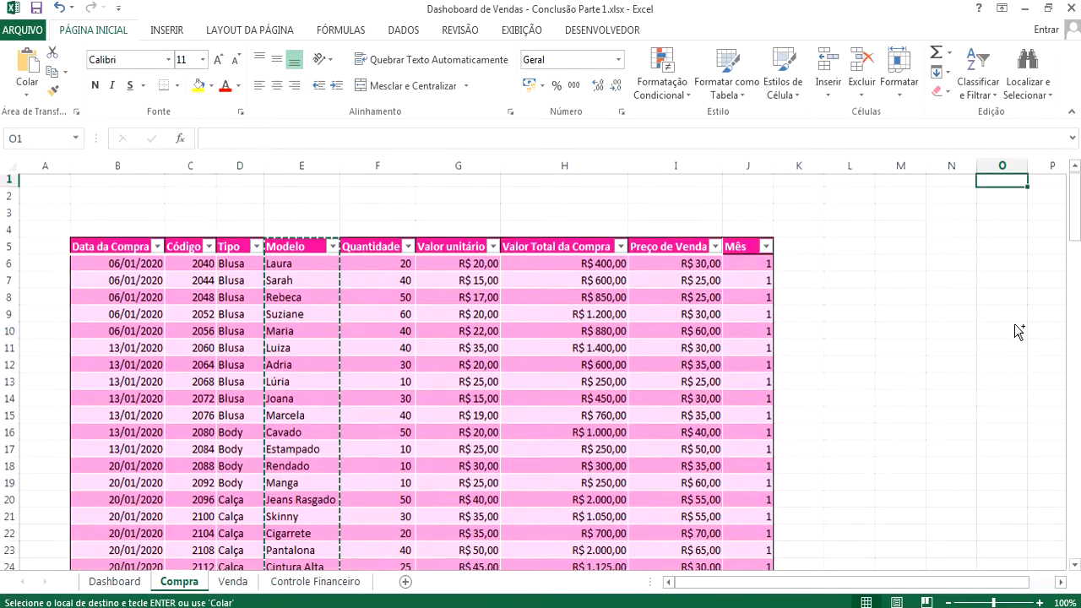
pyautogui.press('Down')
pyautogui.hotkey('ctrl', 'v')
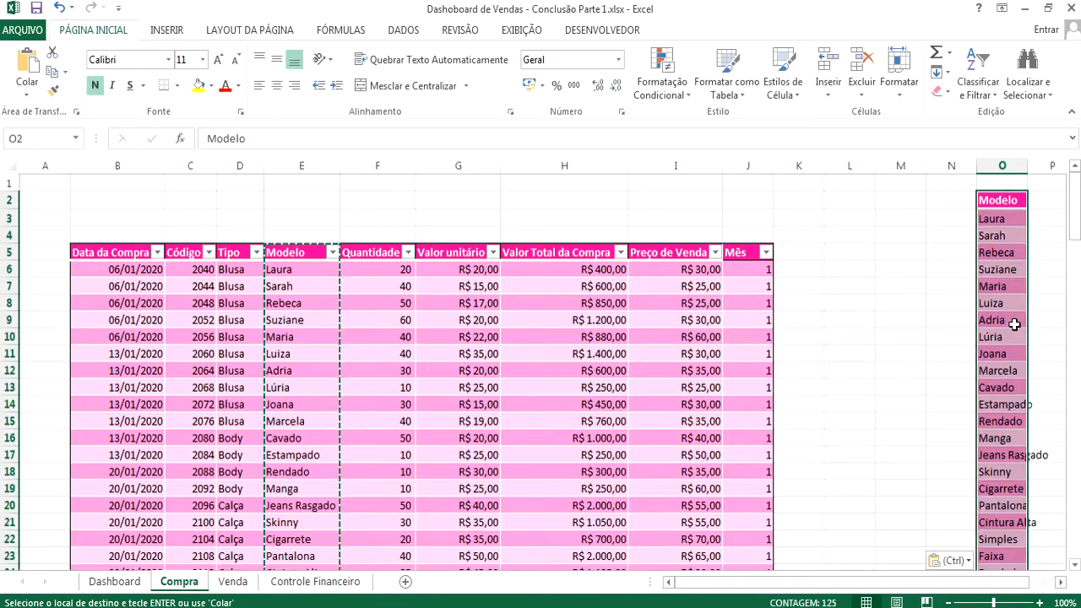
# Step: Remove the duplicate values from the copied model list in column O
pyautogui.click(1005, 166)
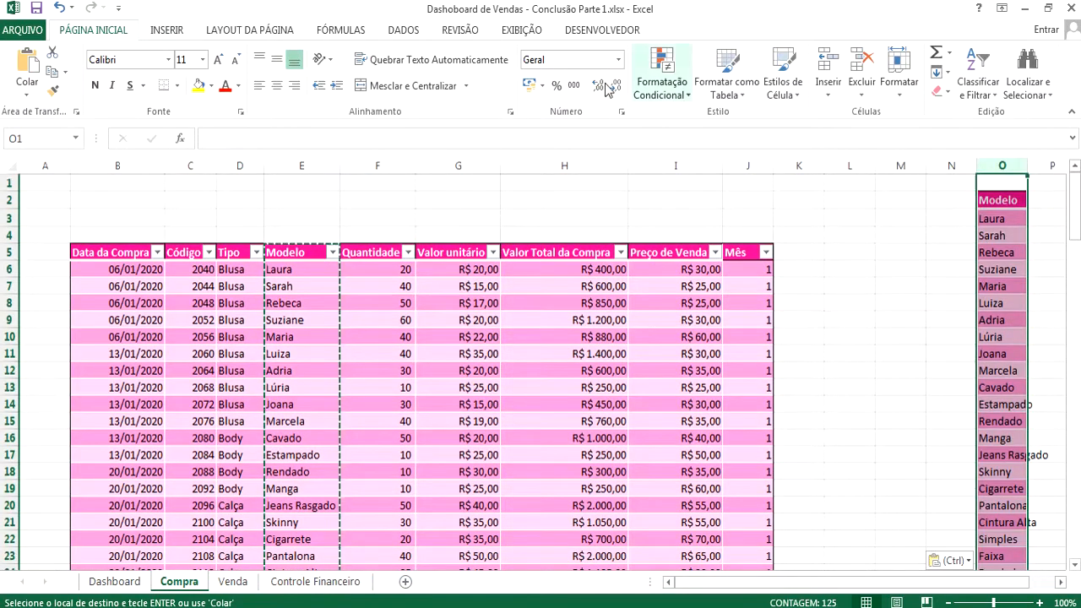
pyautogui.click(403, 30)
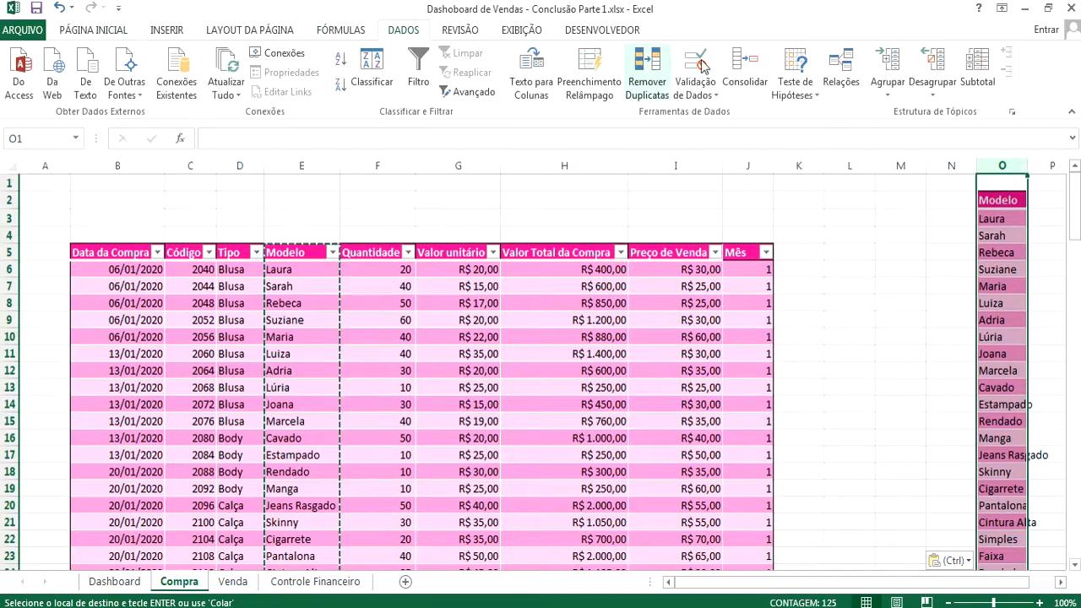
pyautogui.click(647, 76)
pyautogui.click(809, 495)
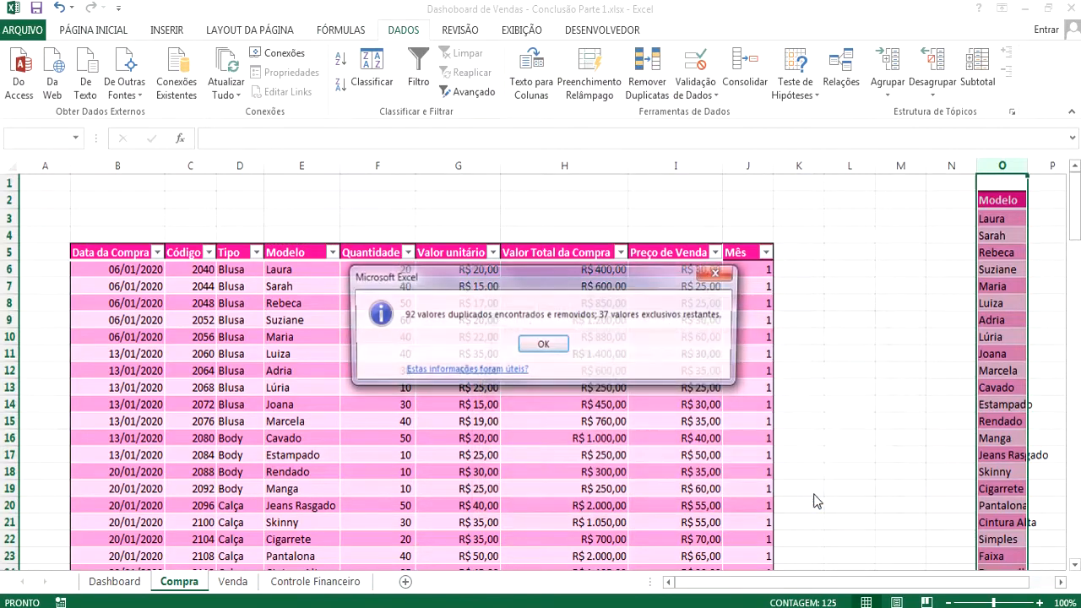
pyautogui.click(543, 346)
# Step: Look through the deduplicated model list and clear the contents of column O
pyautogui.click(988, 270)
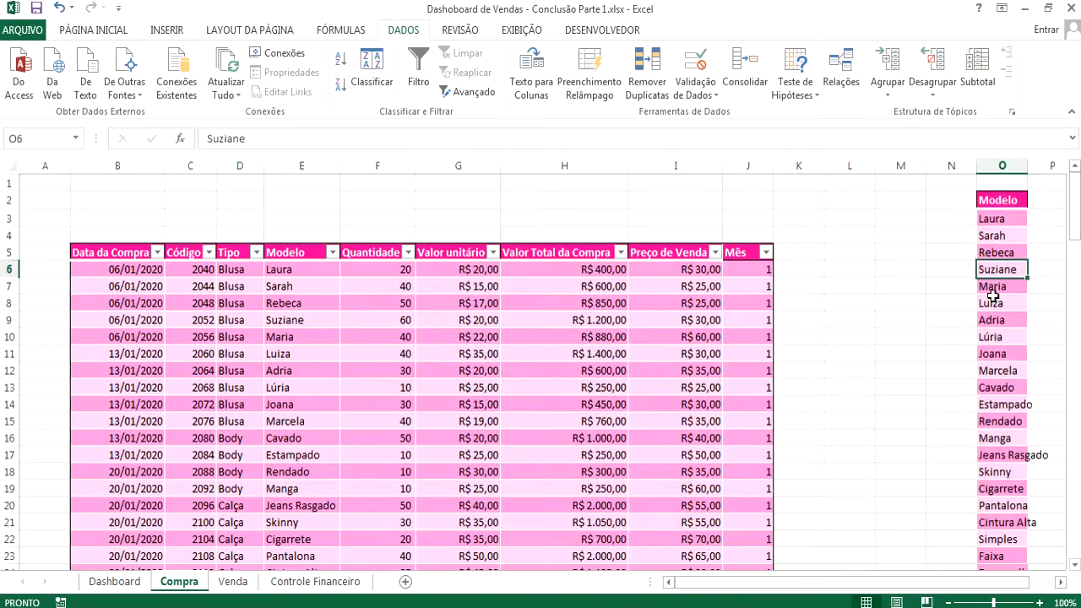
pyautogui.scroll(-9, 993, 439)
pyautogui.scroll(9, 992, 444)
pyautogui.click(1005, 166)
pyautogui.press('Delete')
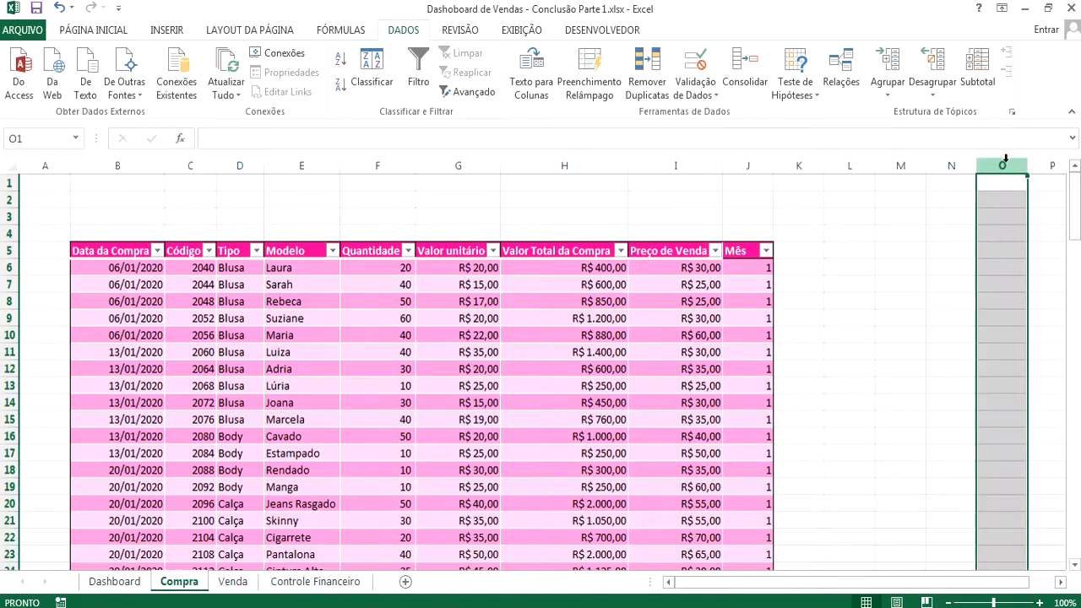
# Step: Filter the purchase table's Modelo column to show only the Estampado model
pyautogui.click(333, 251)
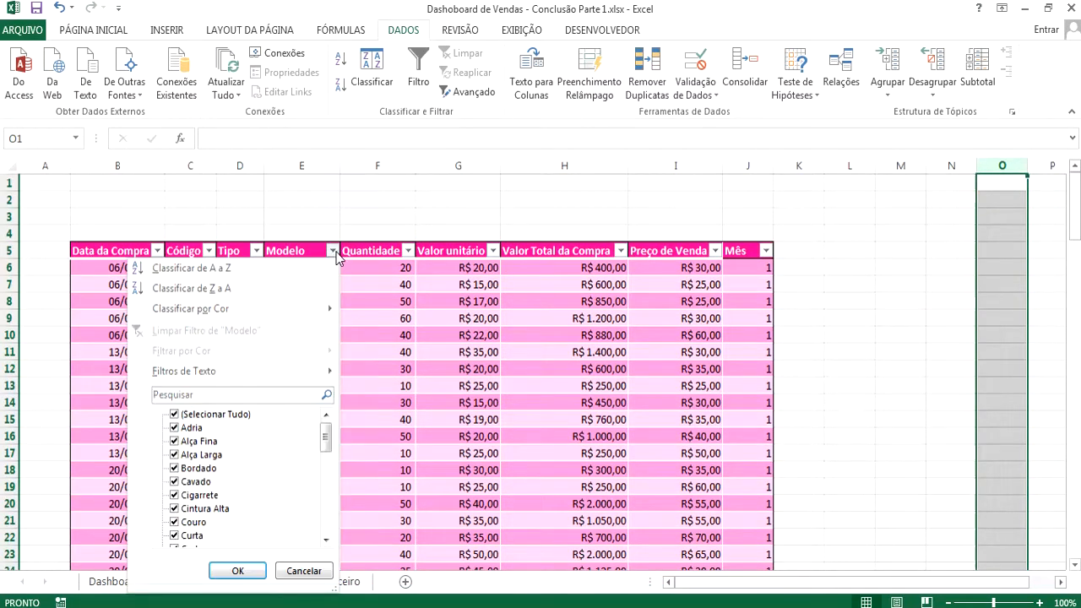
pyautogui.click(175, 415)
pyautogui.scroll(-2, 186, 432)
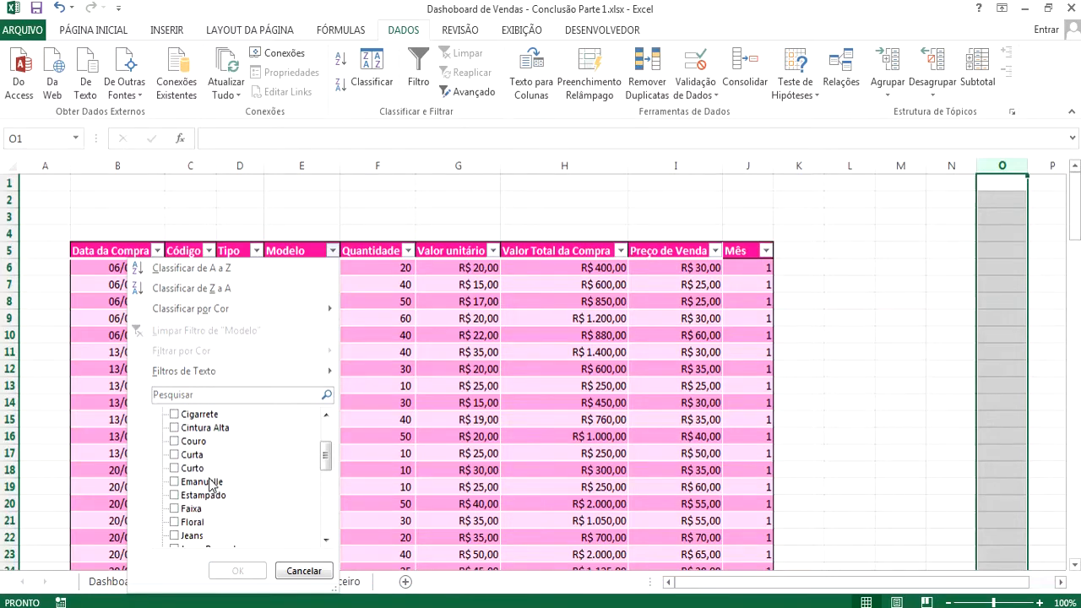
pyautogui.scroll(-1, 211, 485)
pyautogui.click(175, 455)
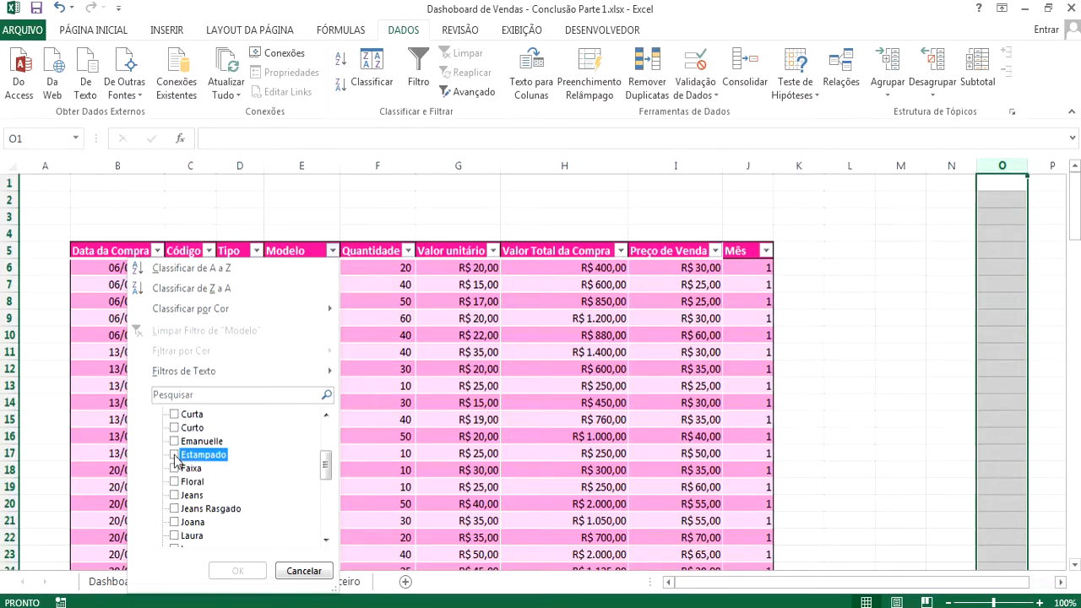
pyautogui.click(243, 571)
# Step: Compare the Tipo and Modelo entries across the first filtered Estampado rows
pyautogui.click(277, 270)
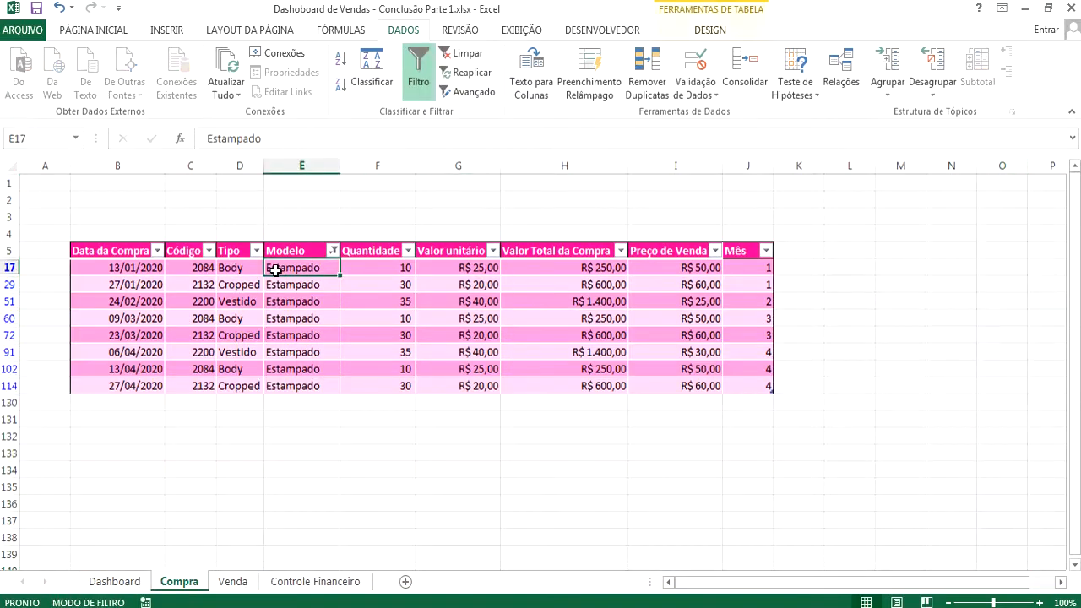
pyautogui.click(233, 270)
pyautogui.click(283, 271)
pyautogui.click(256, 284)
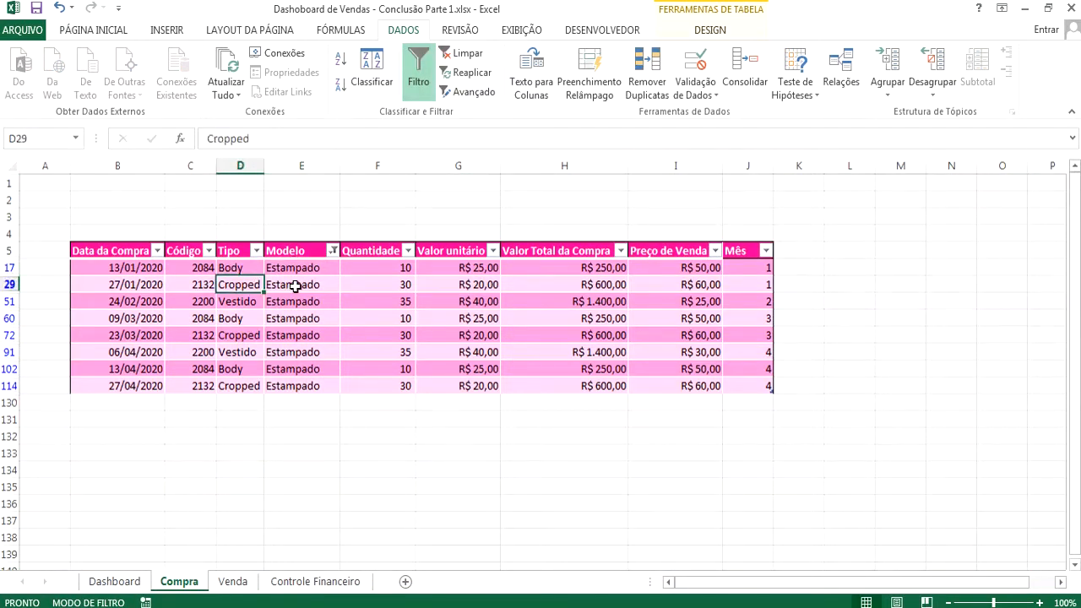
pyautogui.click(294, 286)
pyautogui.click(254, 301)
pyautogui.click(284, 302)
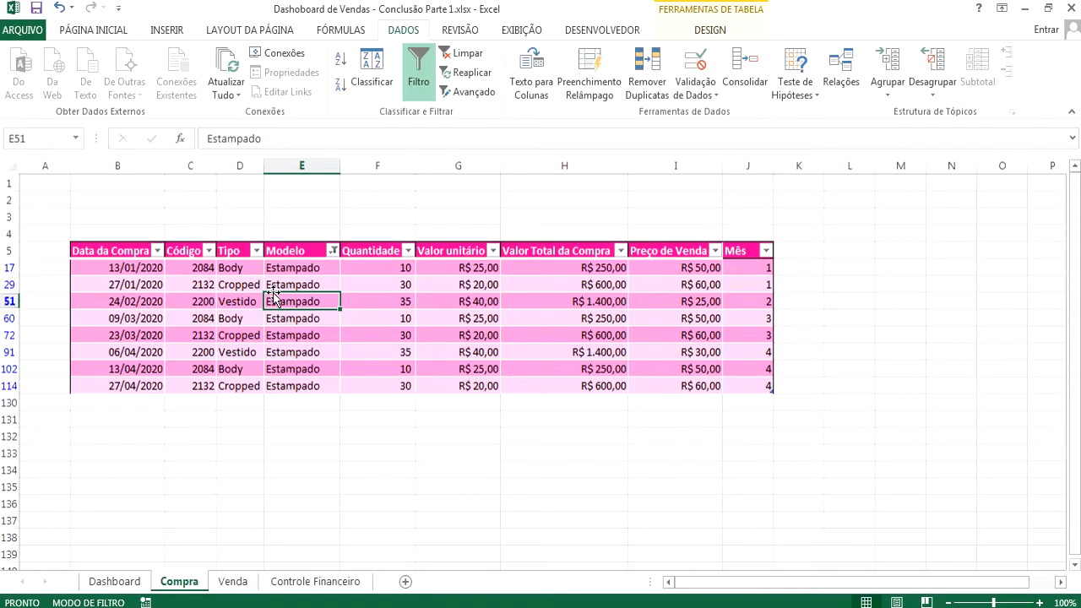
# Step: Restore all models in the Modelo filter to remove the Estampado restriction
pyautogui.click(334, 251)
pyautogui.click(175, 414)
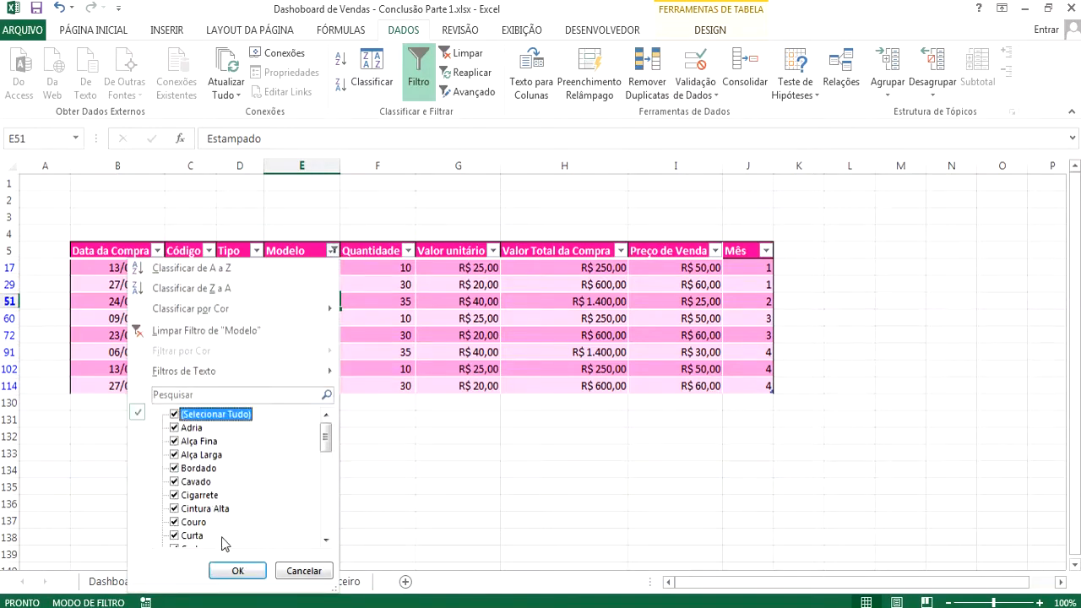
pyautogui.click(237, 571)
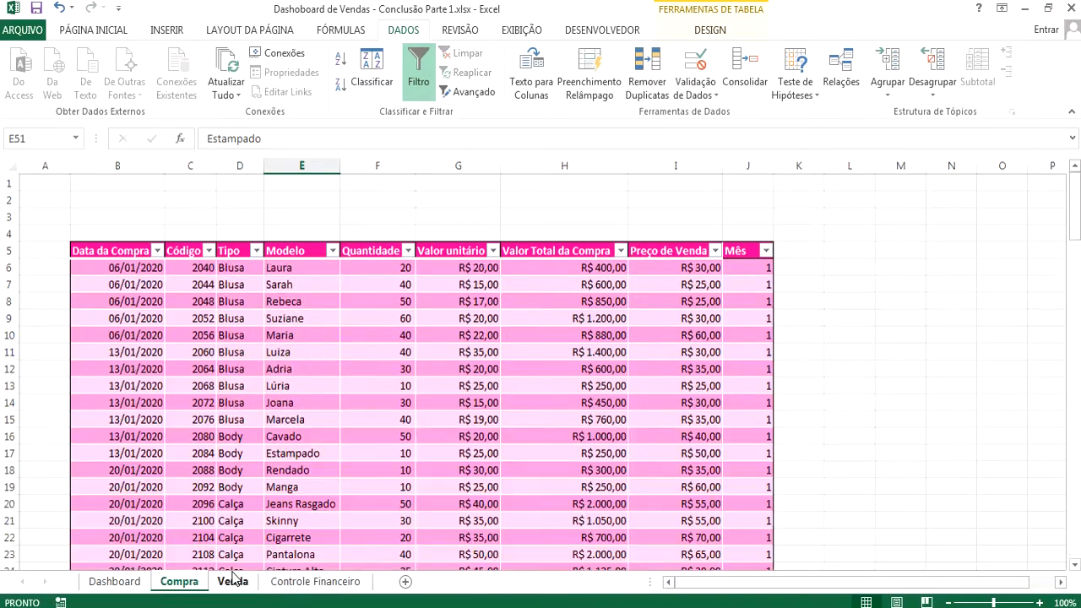
# Step: Add a new table column in K5, directly after Mês, with the header Tipo-Modelo
pyautogui.click(238, 273)
pyautogui.click(288, 272)
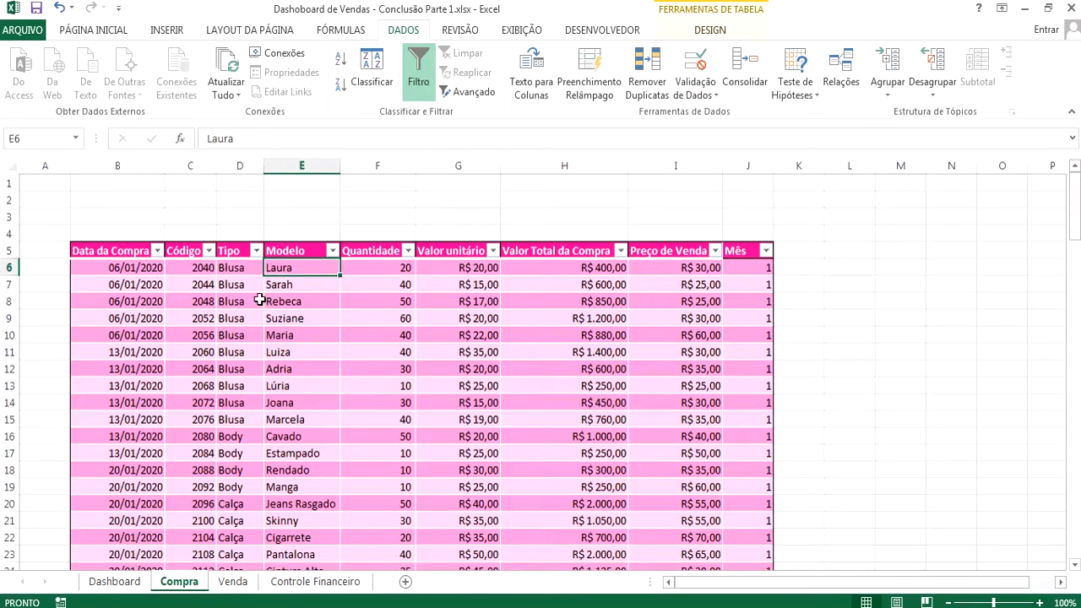
pyautogui.click(246, 271)
pyautogui.click(306, 281)
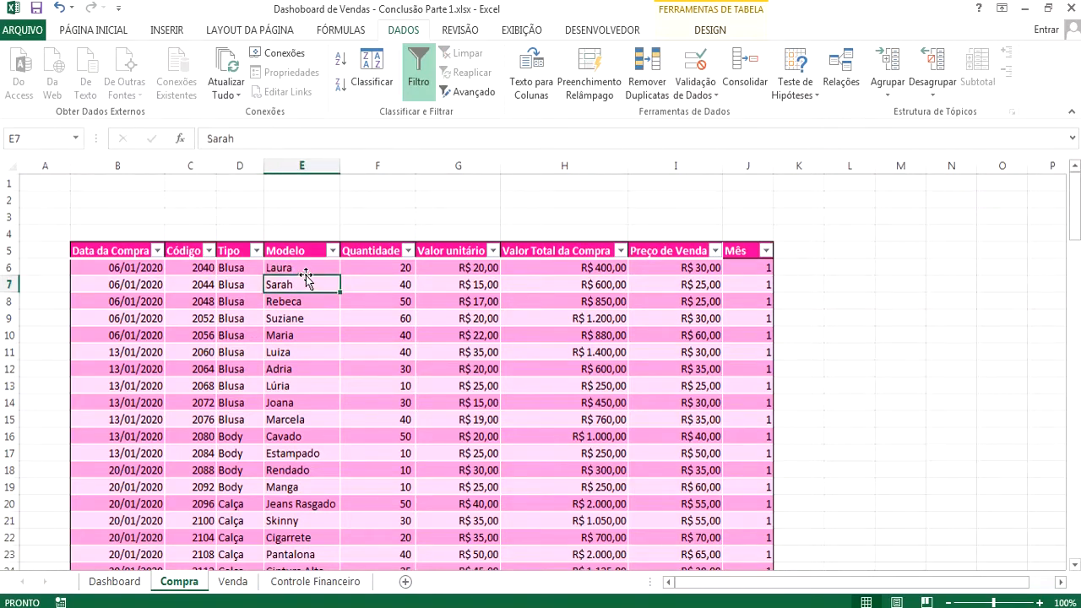
pyautogui.click(801, 249)
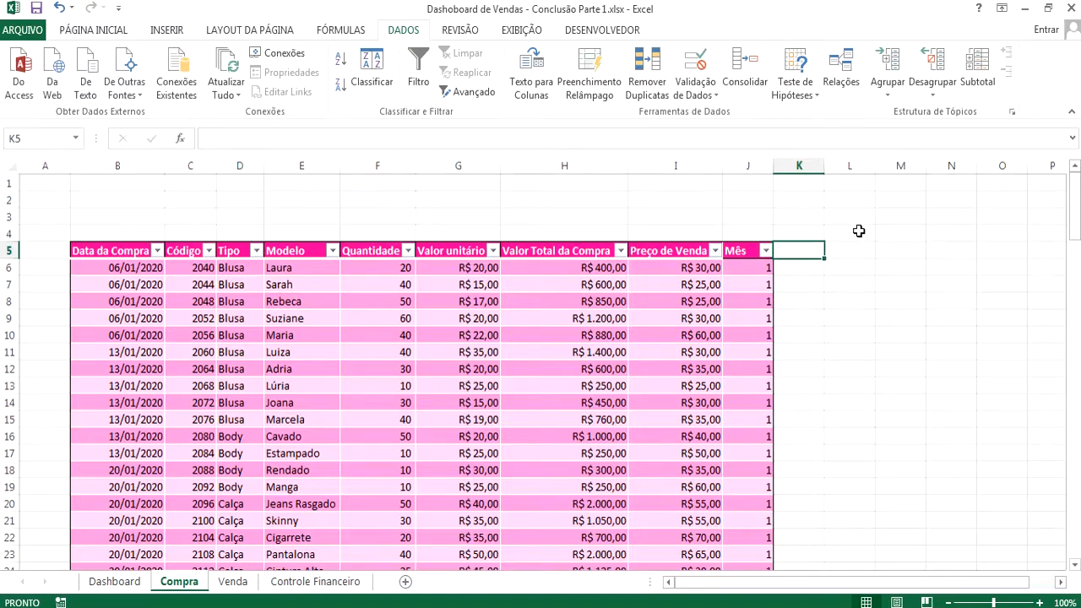
pyautogui.write('TIPO')
pyautogui.press('BackSpace')
pyautogui.press('BackSpace')
pyautogui.press('BackSpace')
pyautogui.write('ipo')
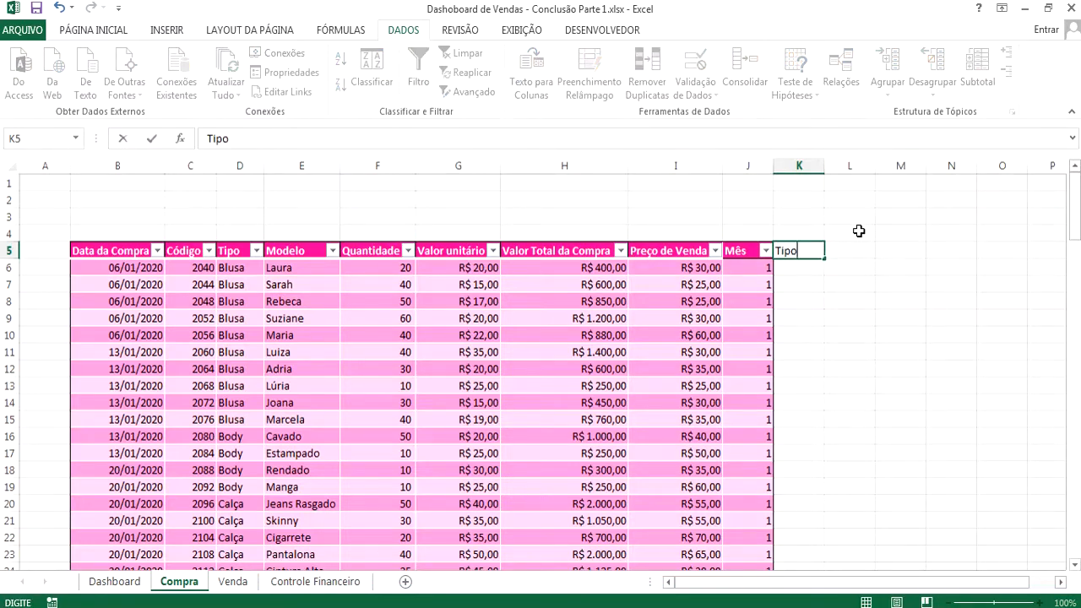
pyautogui.write('-Modelo')
pyautogui.press('Return')
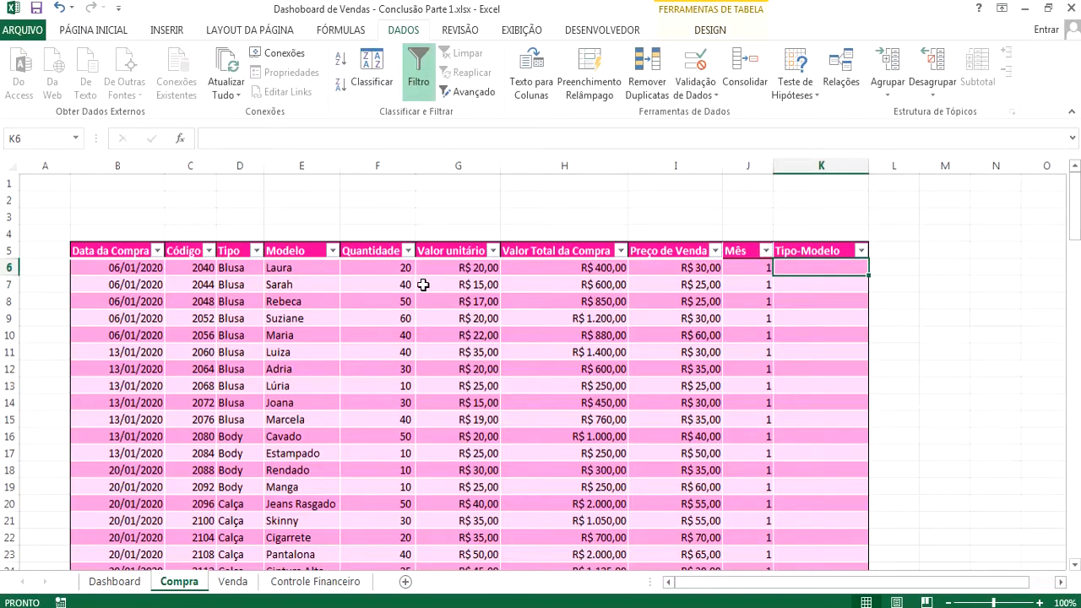
pyautogui.click(246, 270)
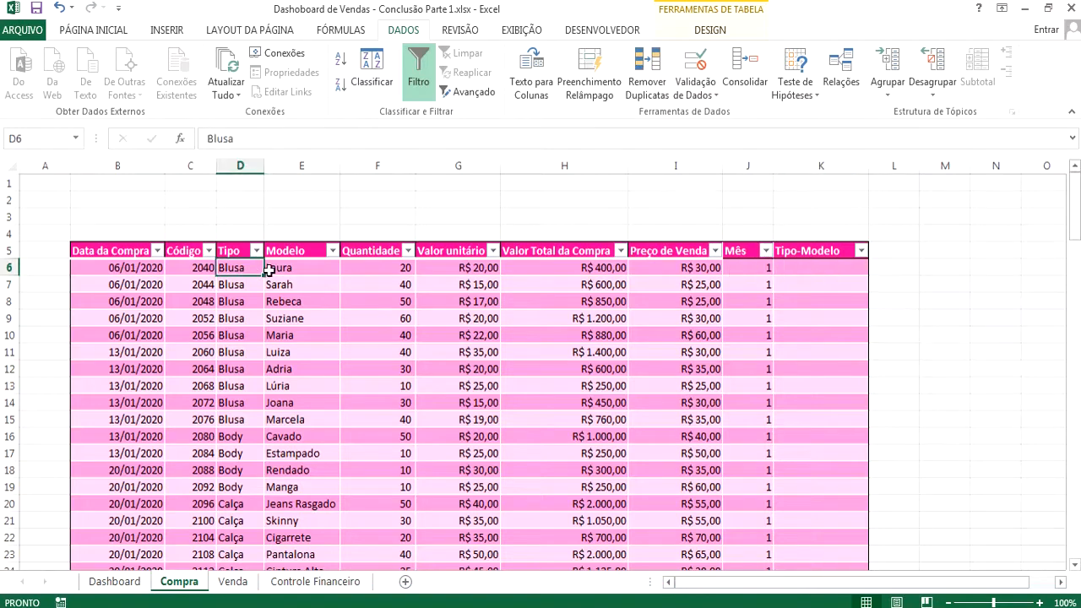
pyautogui.click(281, 267)
pyautogui.click(244, 287)
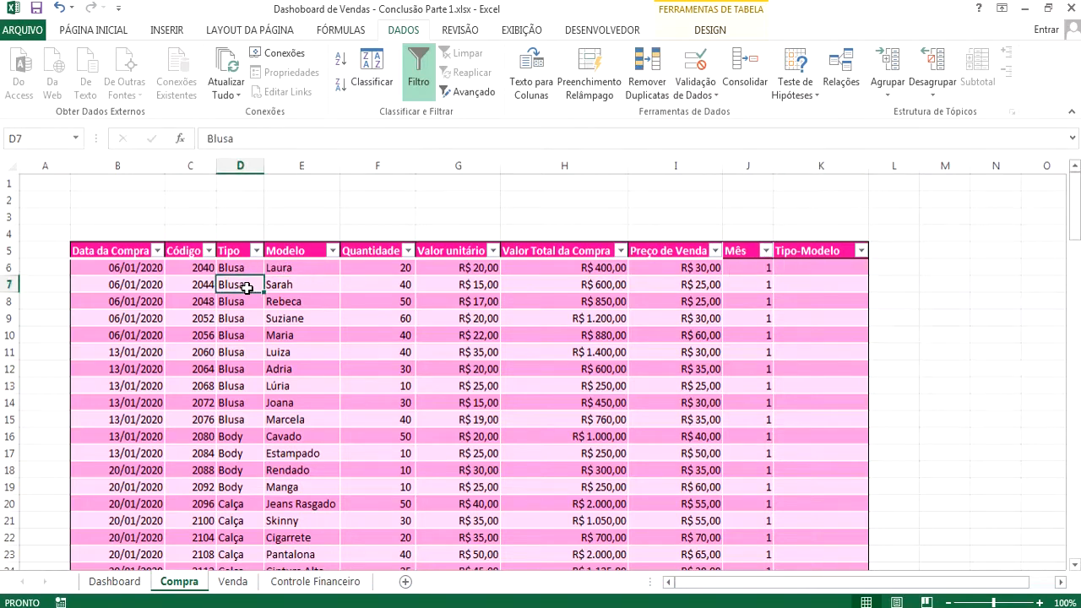
pyautogui.click(805, 269)
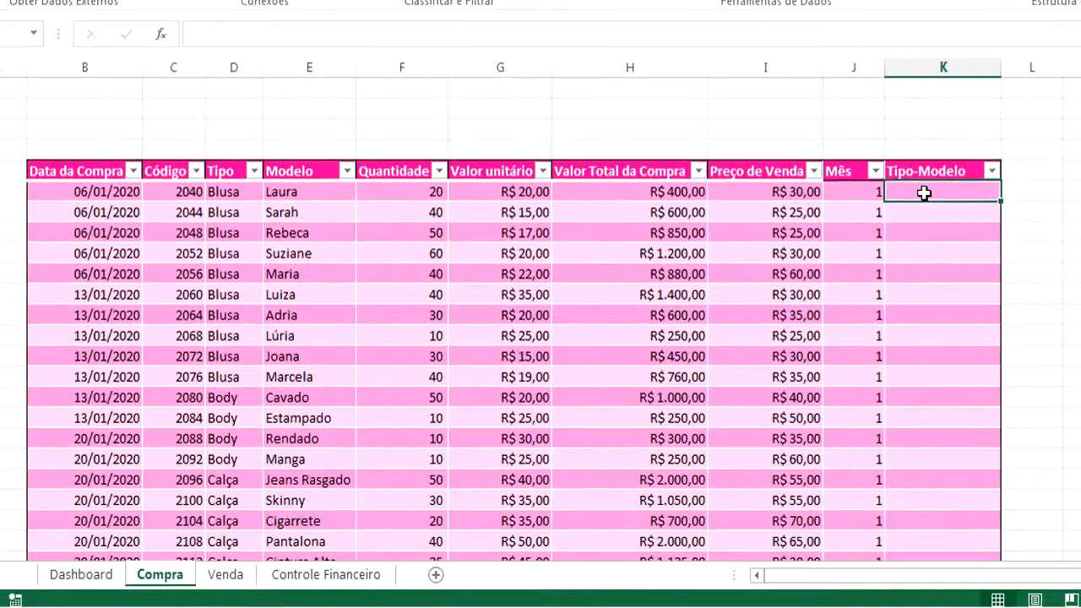
pyautogui.write('=')
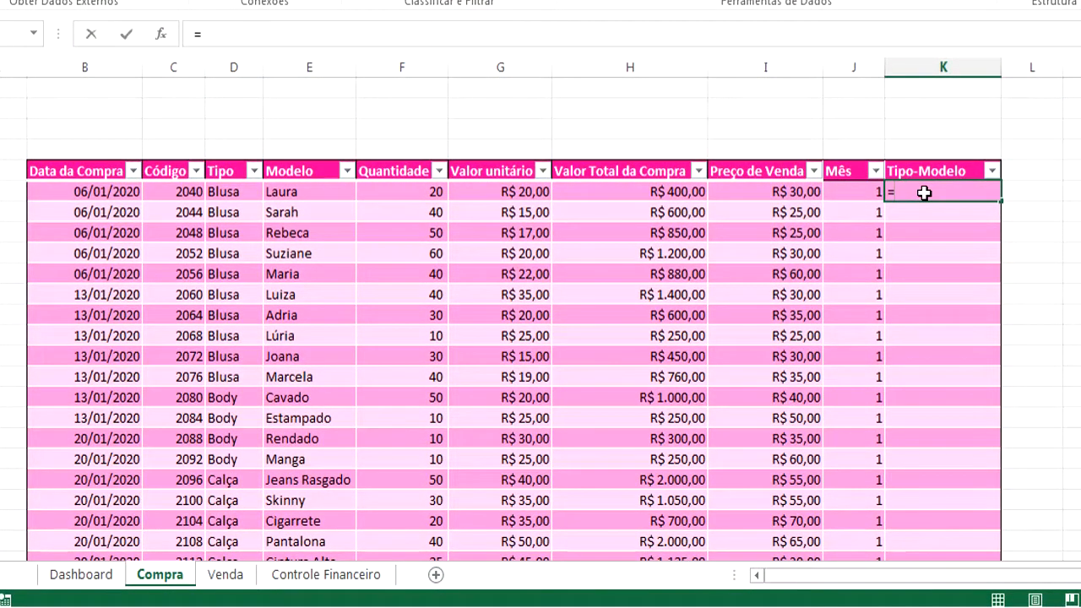
pyautogui.write('CONCATENAR')
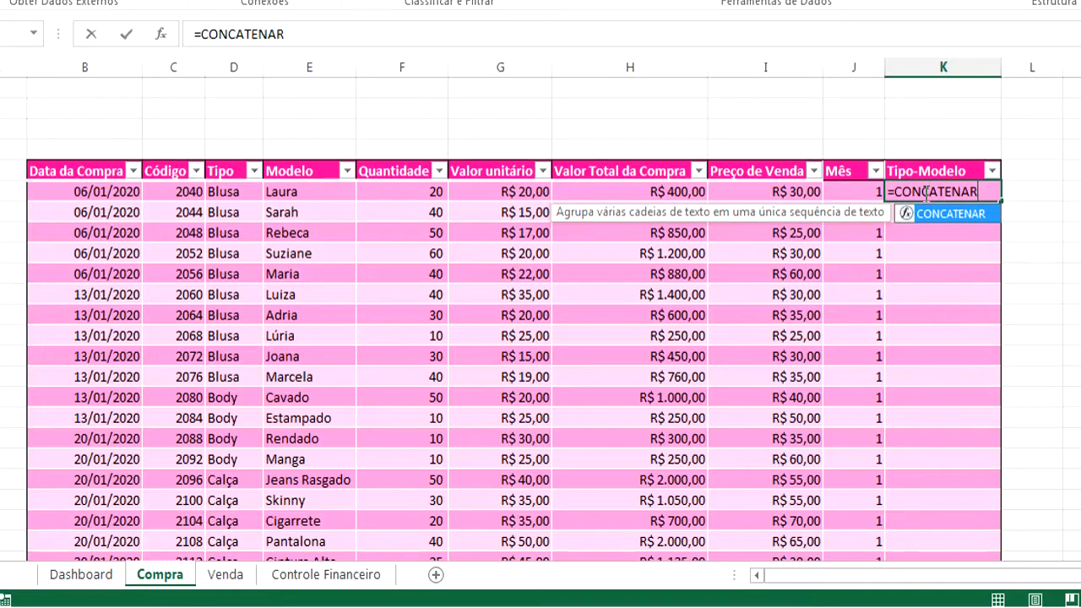
pyautogui.write('(')
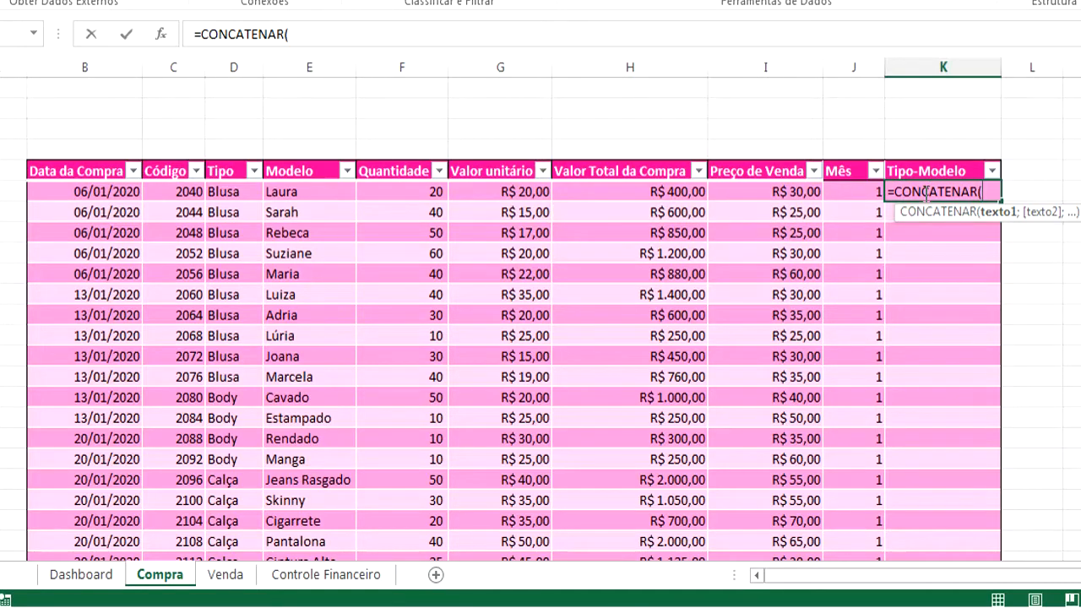
pyautogui.click(226, 193)
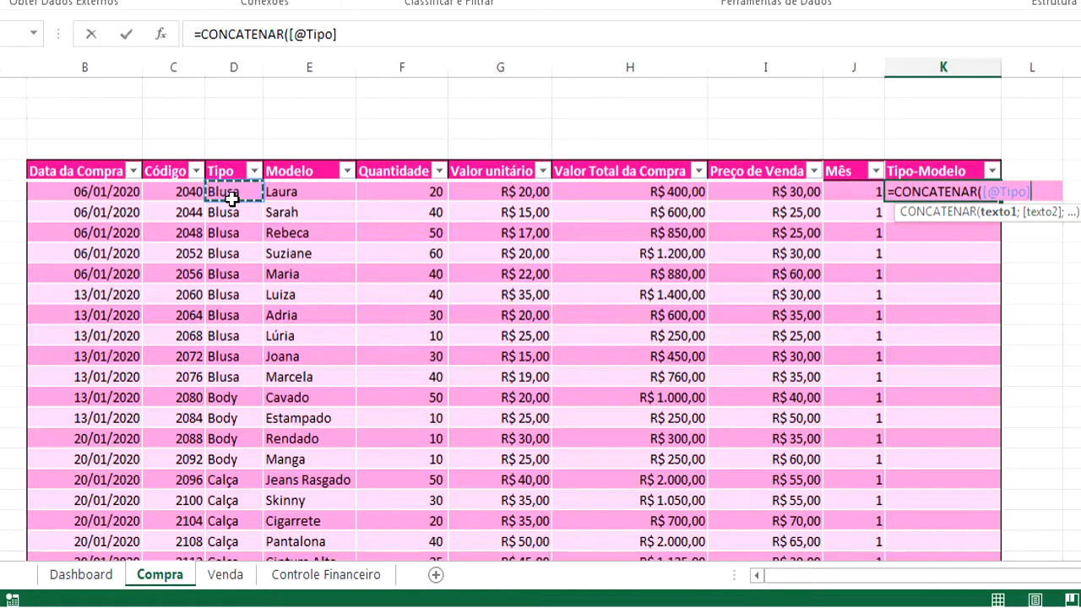
pyautogui.write(';')
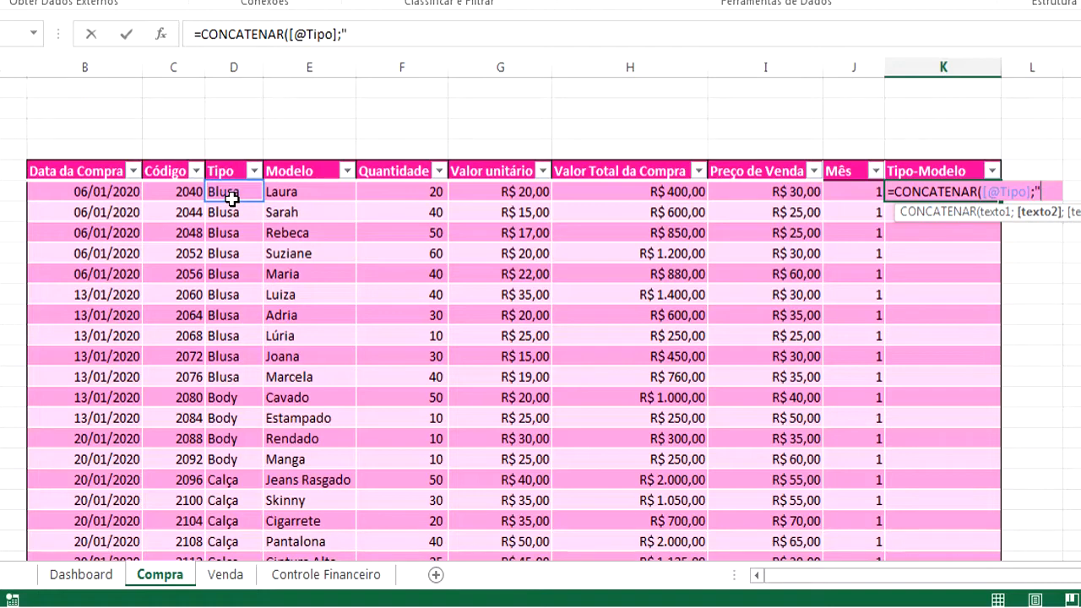
pyautogui.write('";')
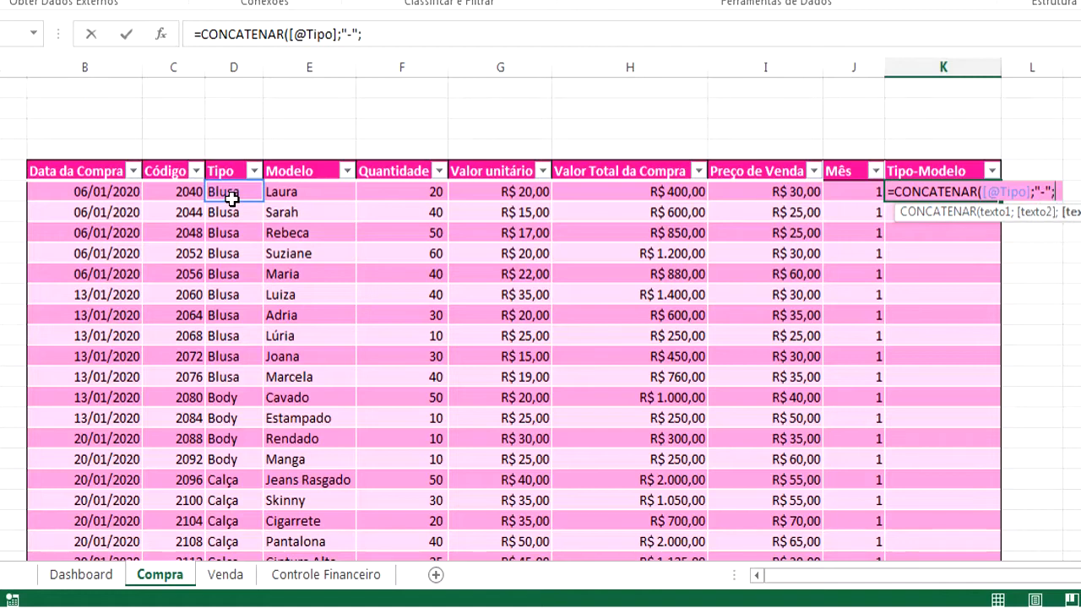
pyautogui.click(309, 194)
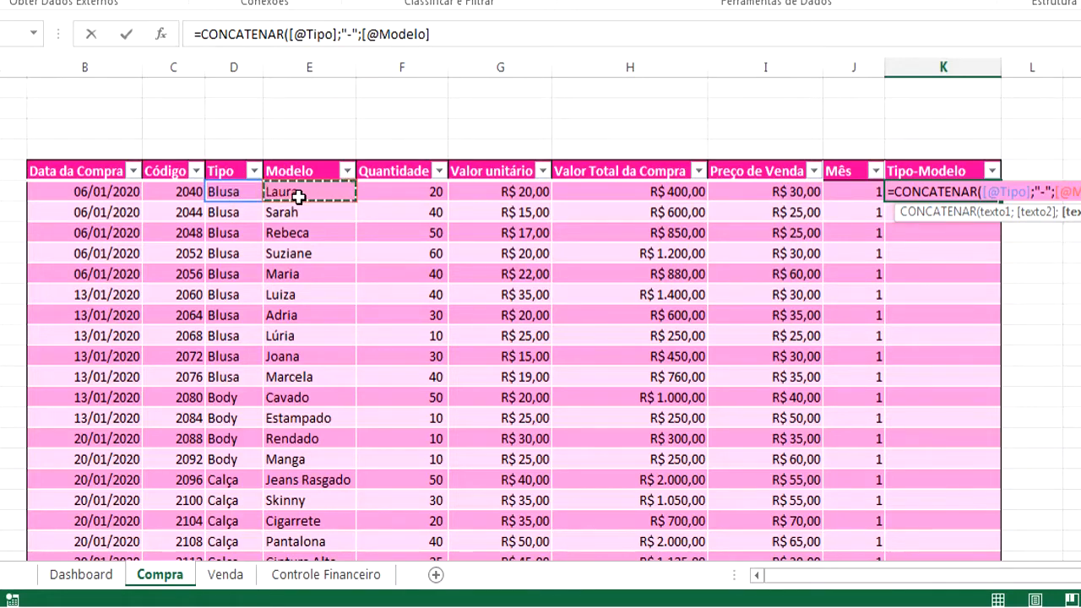
pyautogui.press('Return')
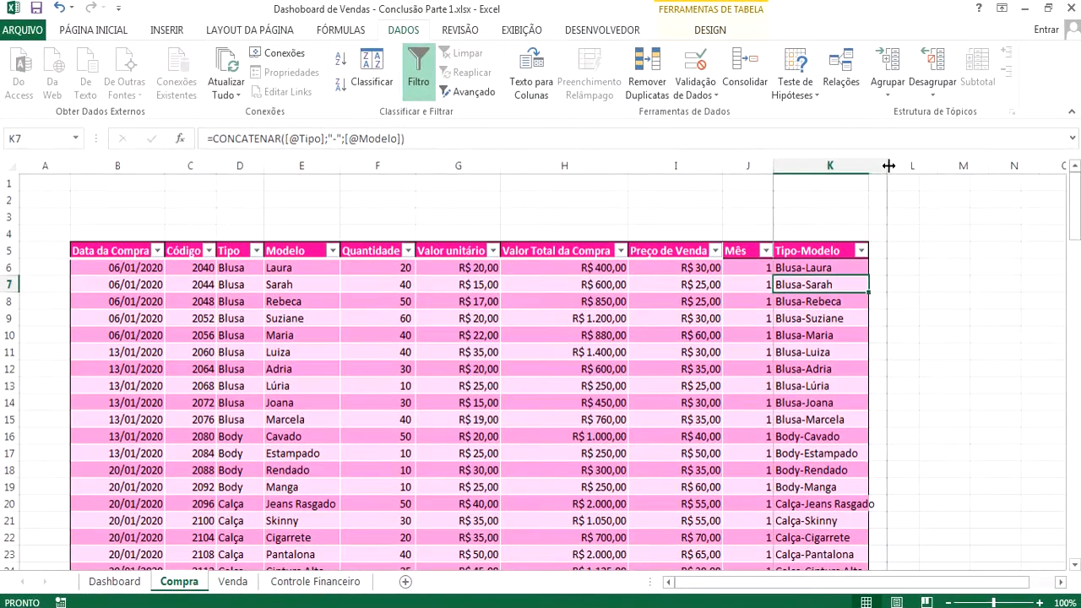
pyautogui.moveTo(888, 167); pyautogui.dragTo(888, 166)
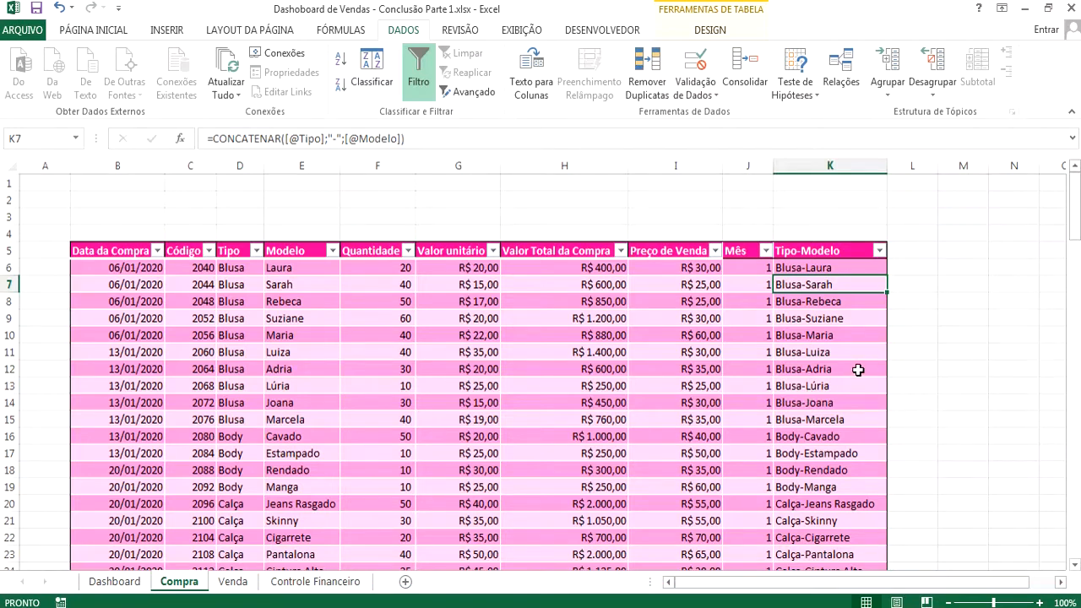
# Step: On the Venda sheet, add a new table column in K5, directly after Mês, with the header Tipo-Modelo
pyautogui.click(230, 581)
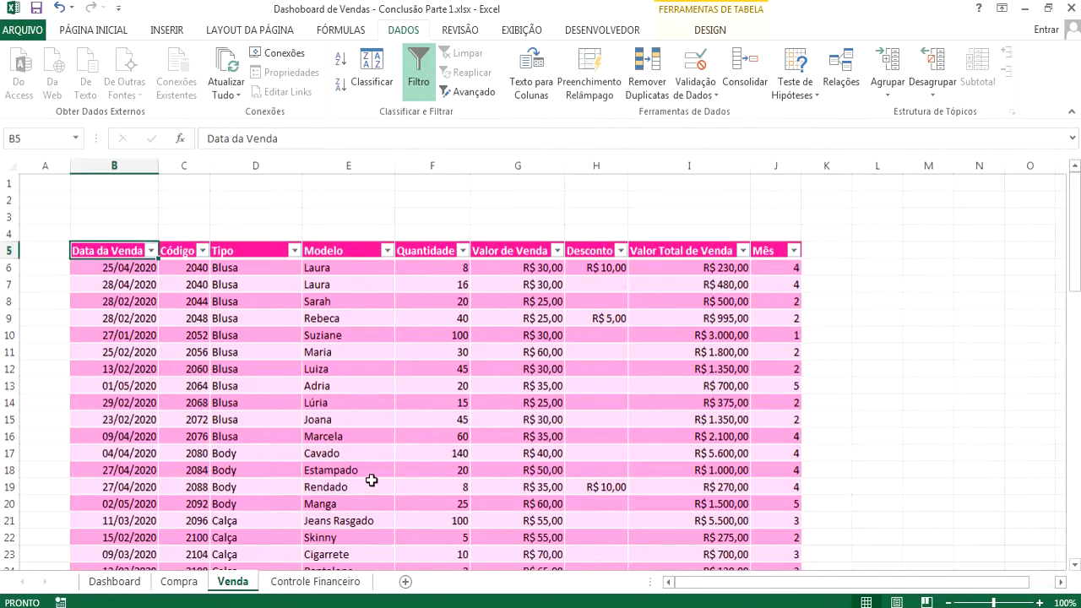
pyautogui.click(830, 252)
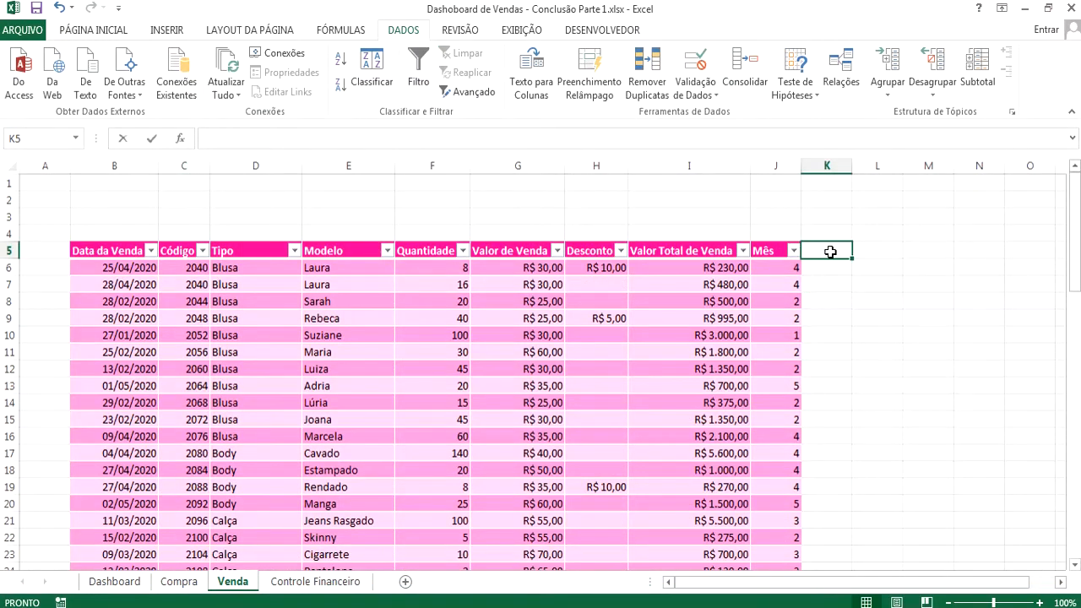
pyautogui.write('Tipo-M')
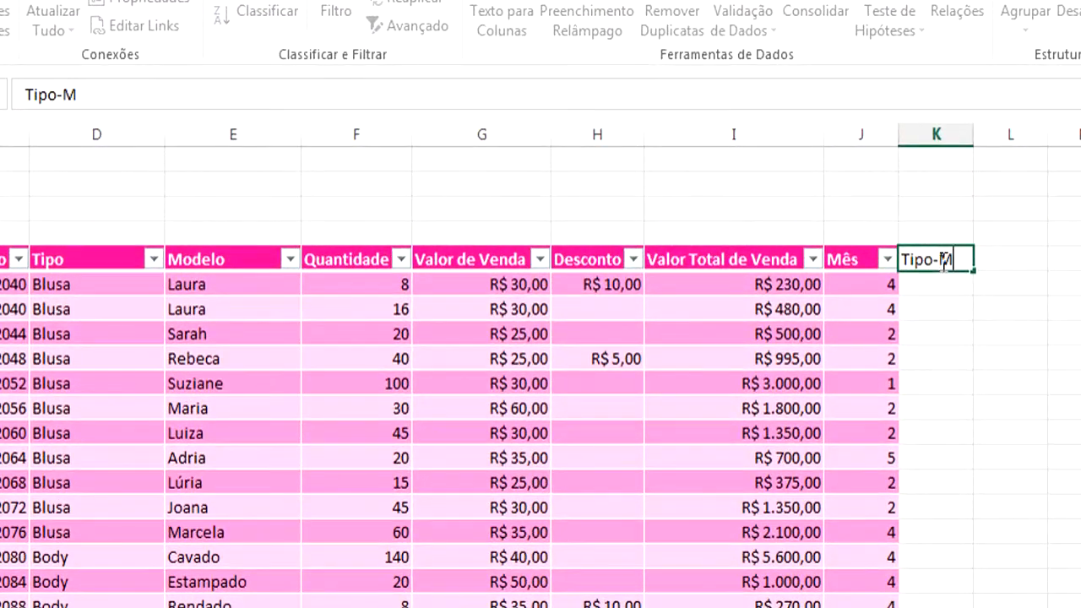
pyautogui.press('BackSpace')
pyautogui.write('Modelo')
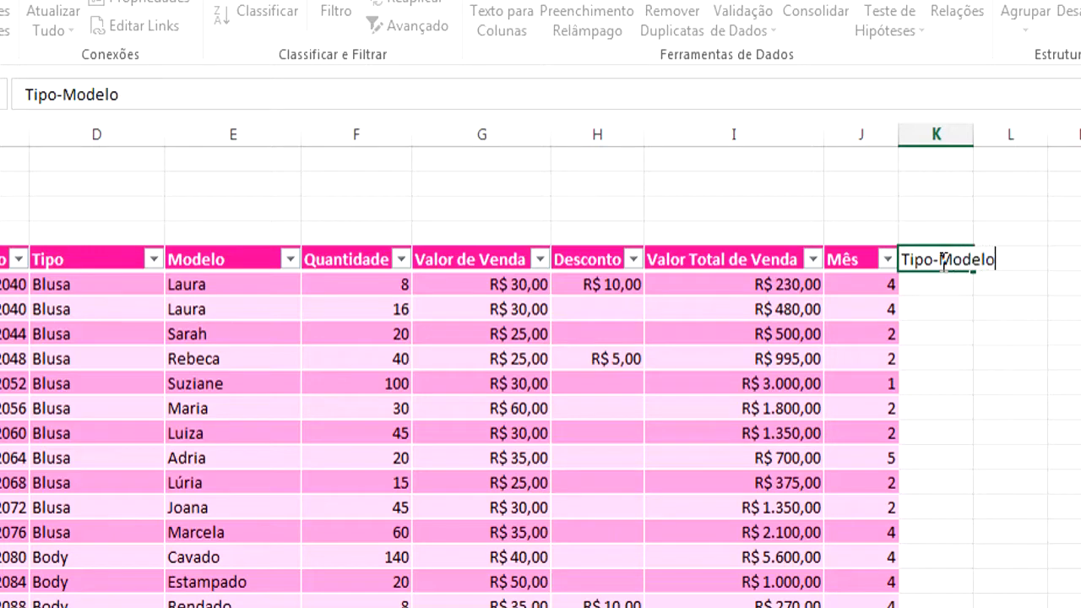
pyautogui.press('Return')
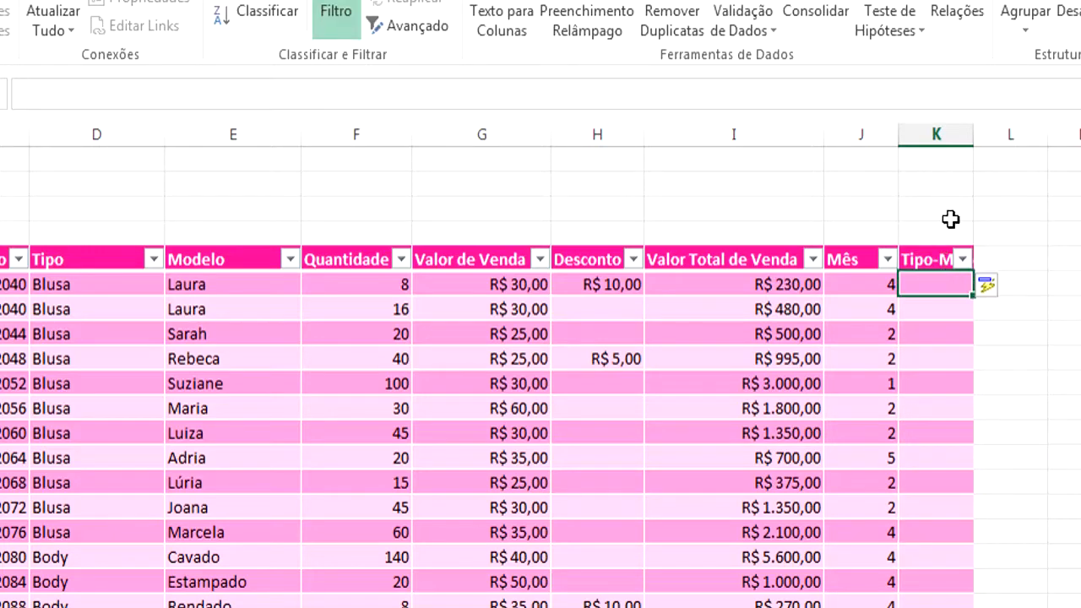
pyautogui.write('=')
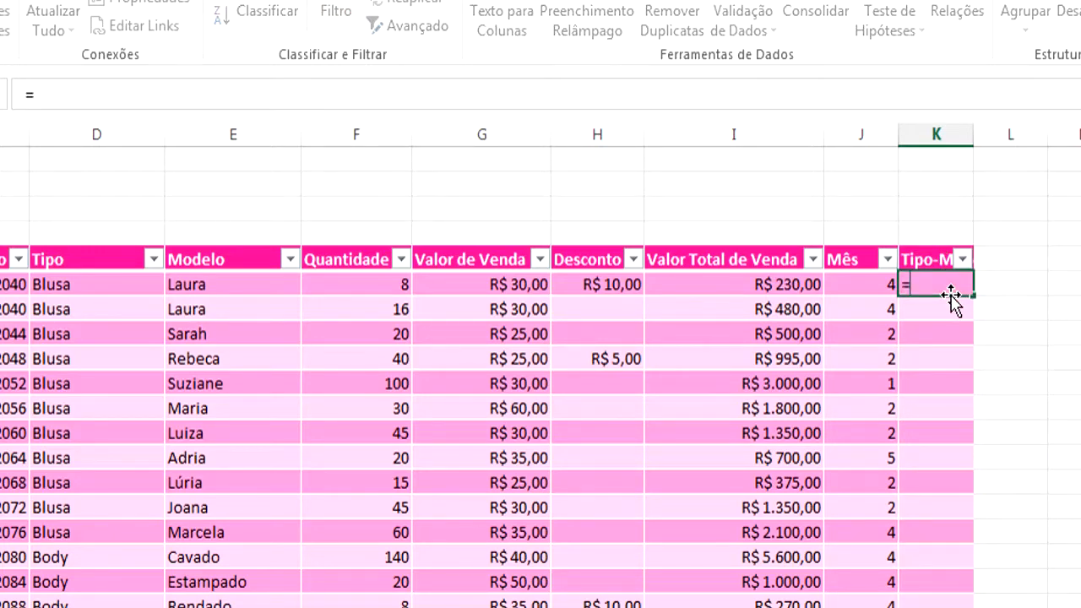
pyautogui.write('CONCATENAR')
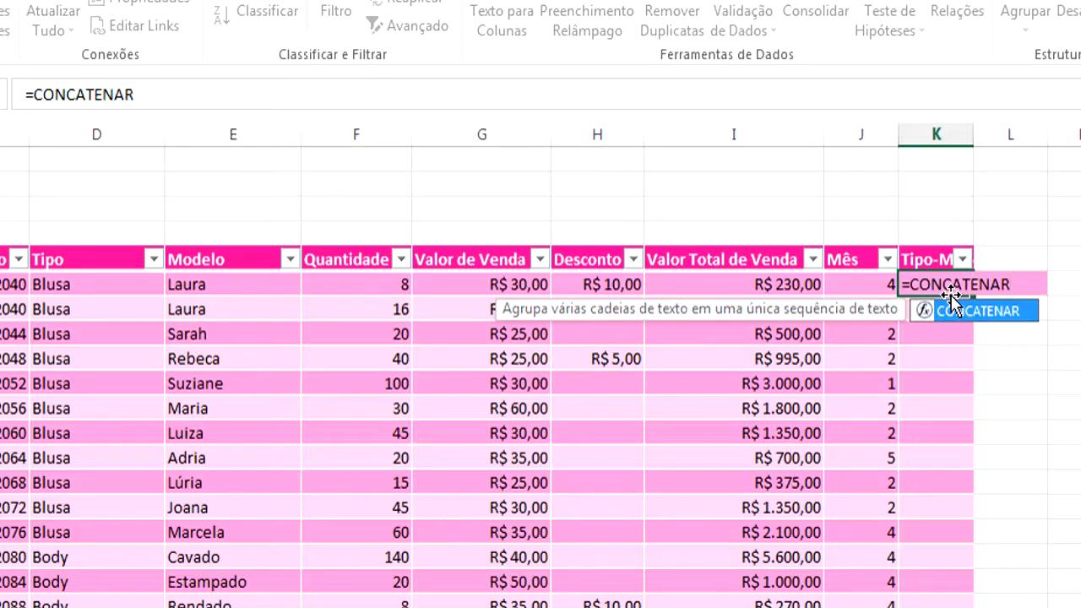
pyautogui.write('(')
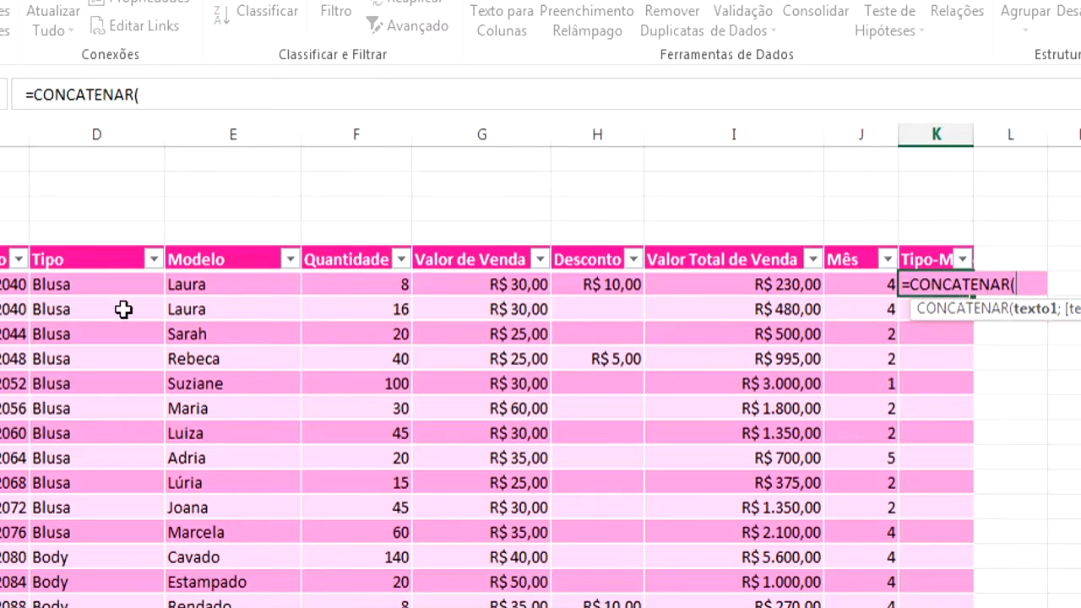
pyautogui.click(102, 285)
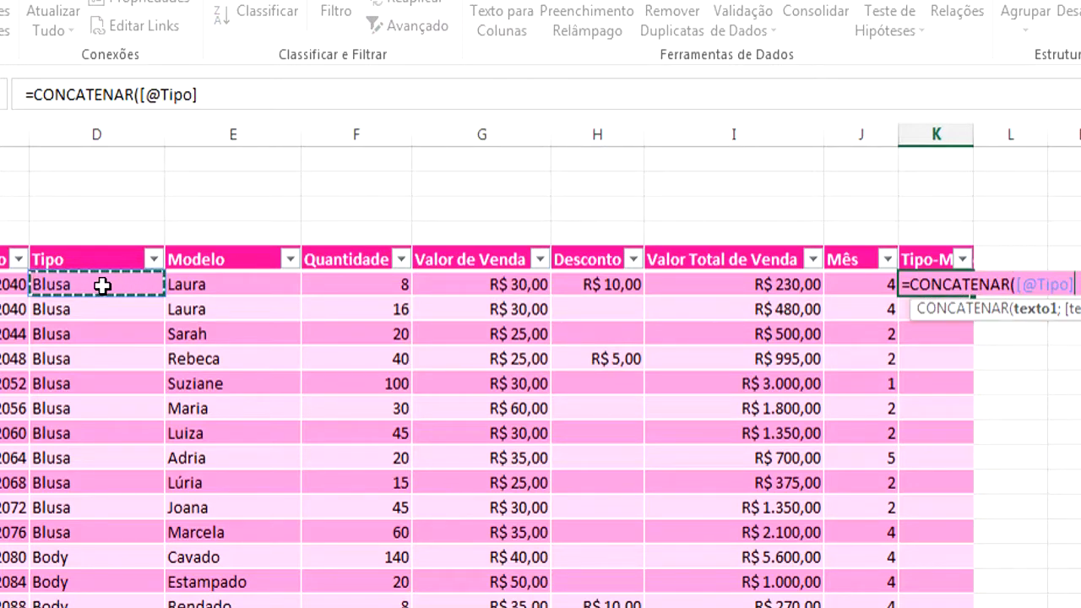
pyautogui.write(';')
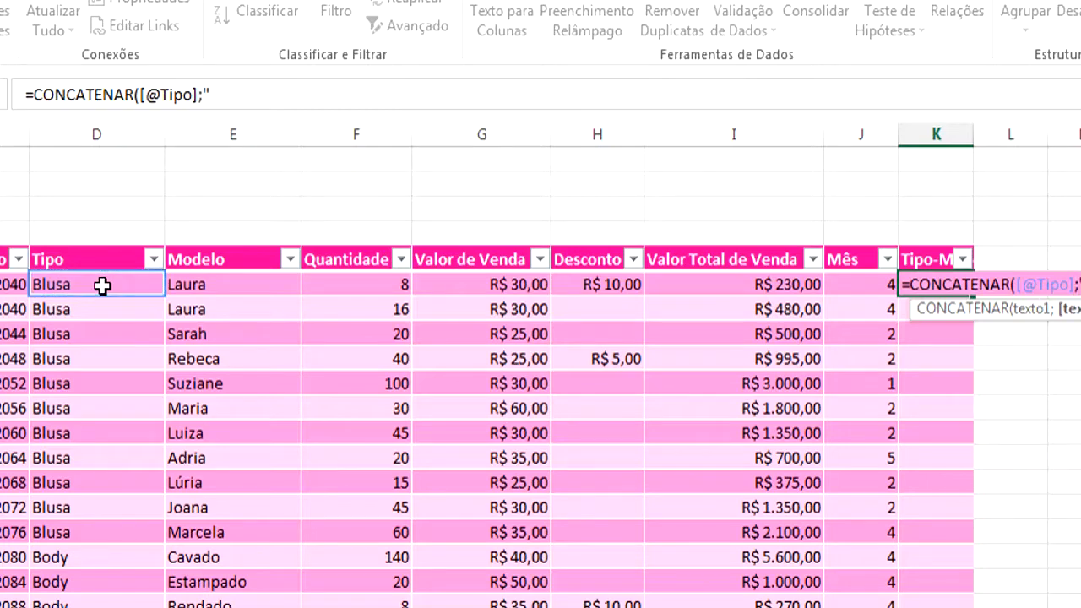
pyautogui.write('"-";')
pyautogui.click(212, 284)
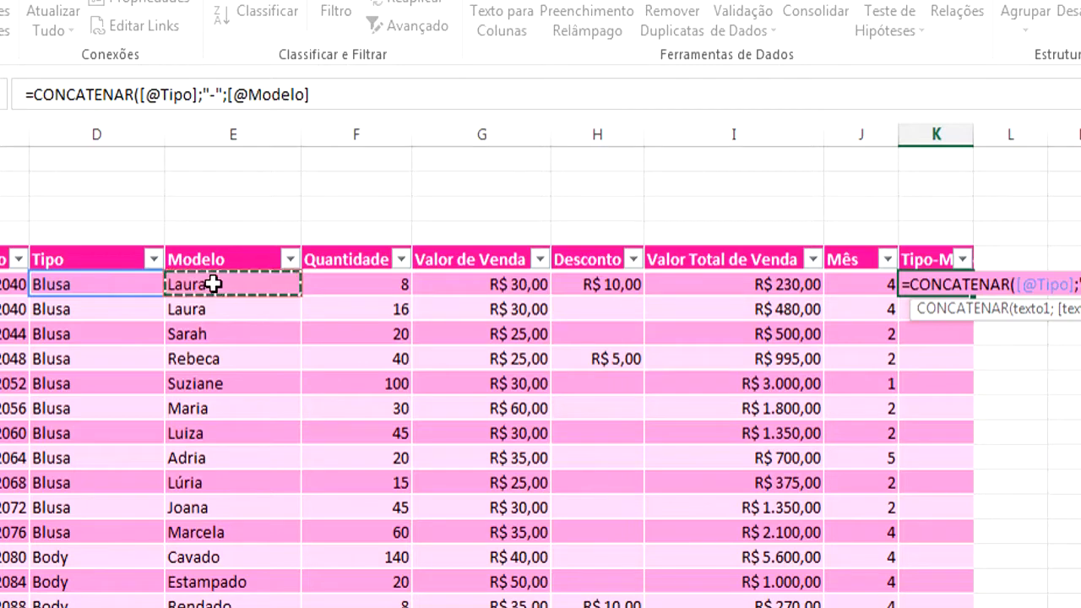
pyautogui.press('Return')
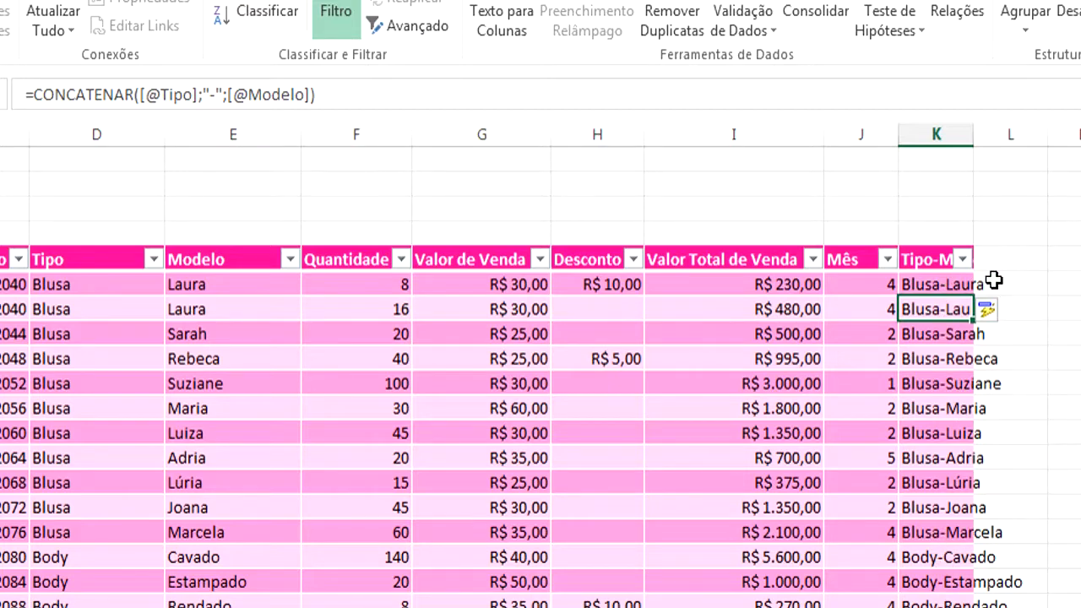
pyautogui.doubleClick(973, 131)
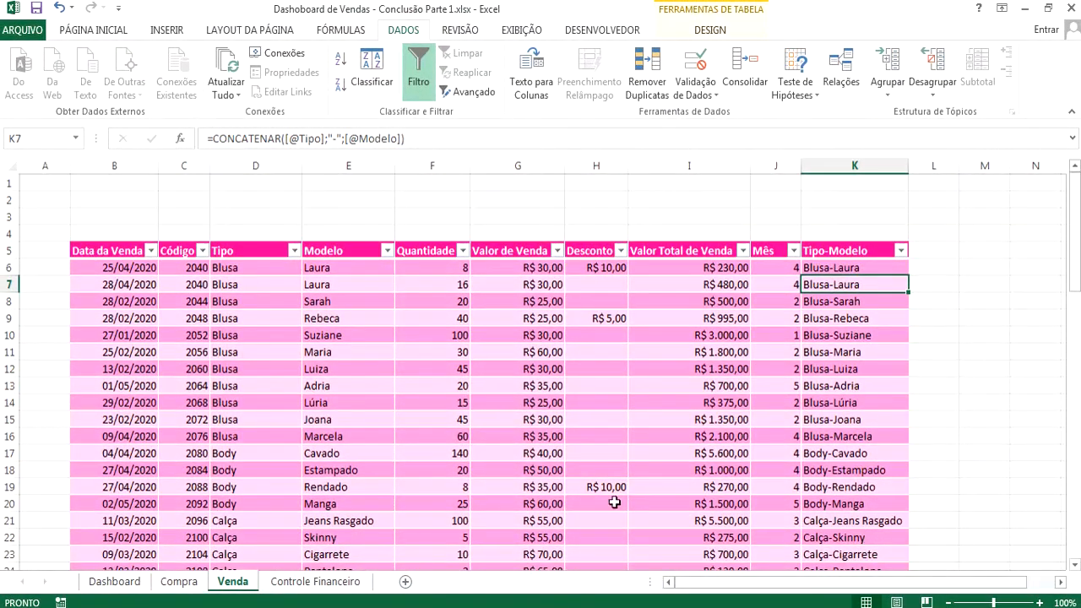
# Step: Return to the Compra sheet and filter the purchase table's Tipo column to show only Blusa
pyautogui.click(179, 581)
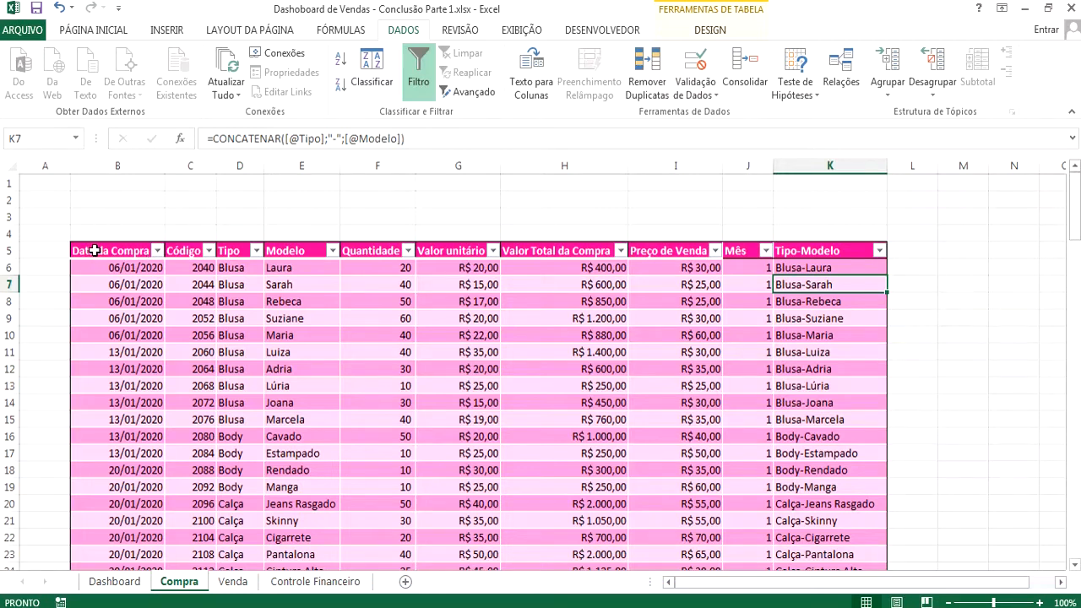
pyautogui.moveTo(93, 250); pyautogui.dragTo(821, 255)
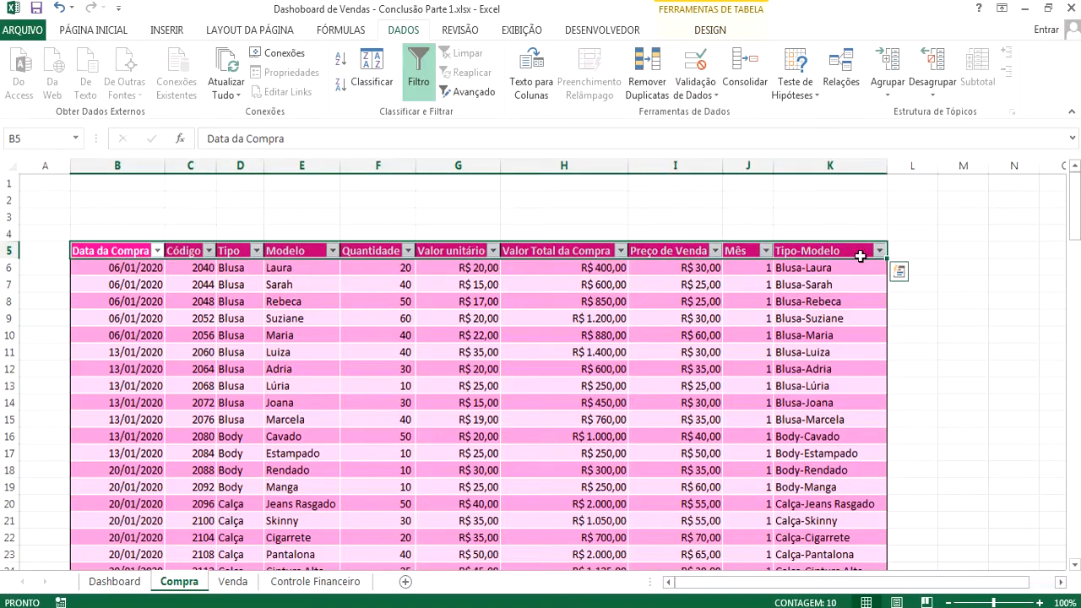
pyautogui.click(320, 318)
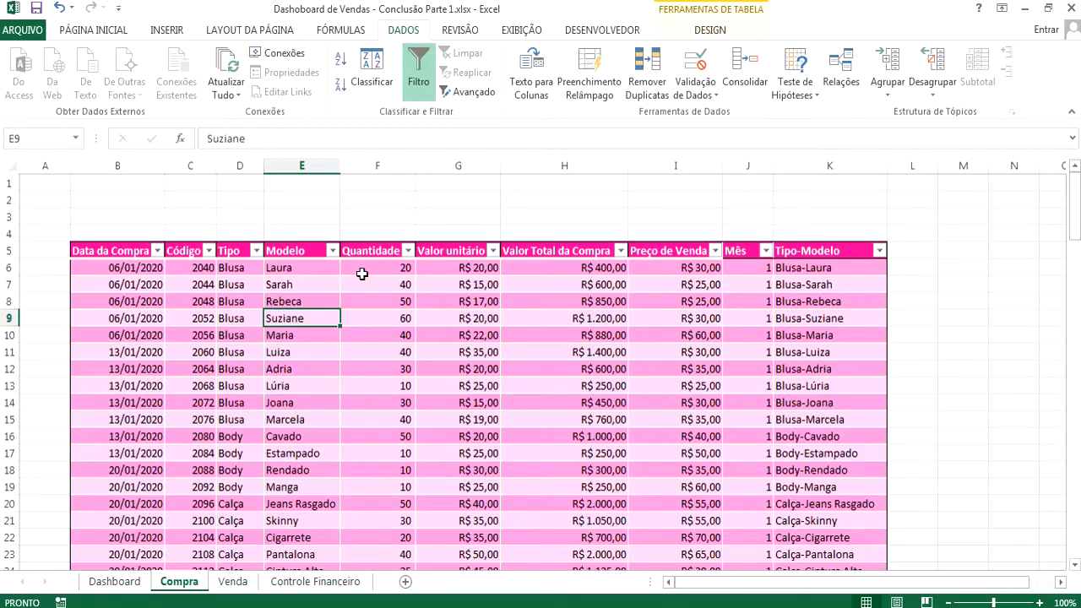
pyautogui.click(257, 251)
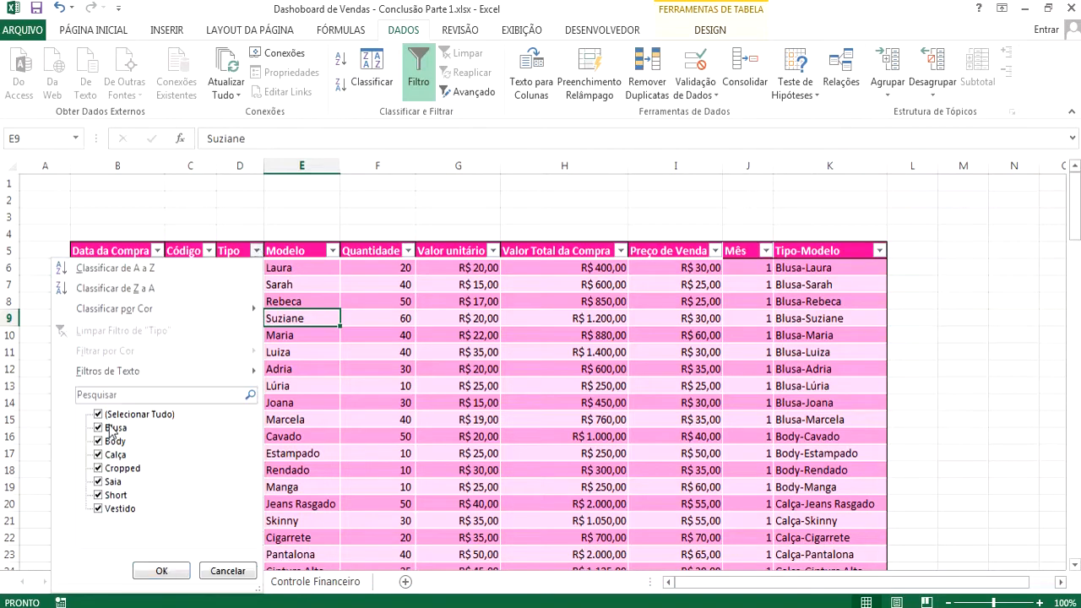
pyautogui.click(100, 415)
pyautogui.click(99, 427)
pyautogui.click(161, 570)
# Step: Filter the Modelo column to show only the Laura model and select the remaining rows' Quantidade cells to check their total
pyautogui.click(332, 251)
pyautogui.click(174, 414)
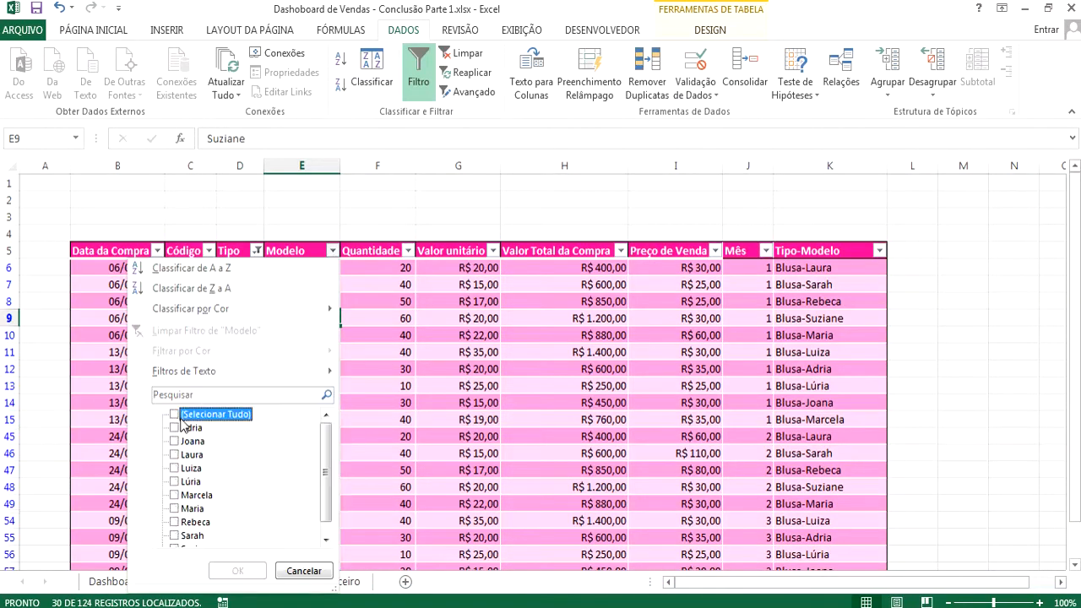
pyautogui.scroll(-1, 171, 479)
pyautogui.click(174, 441)
pyautogui.click(237, 571)
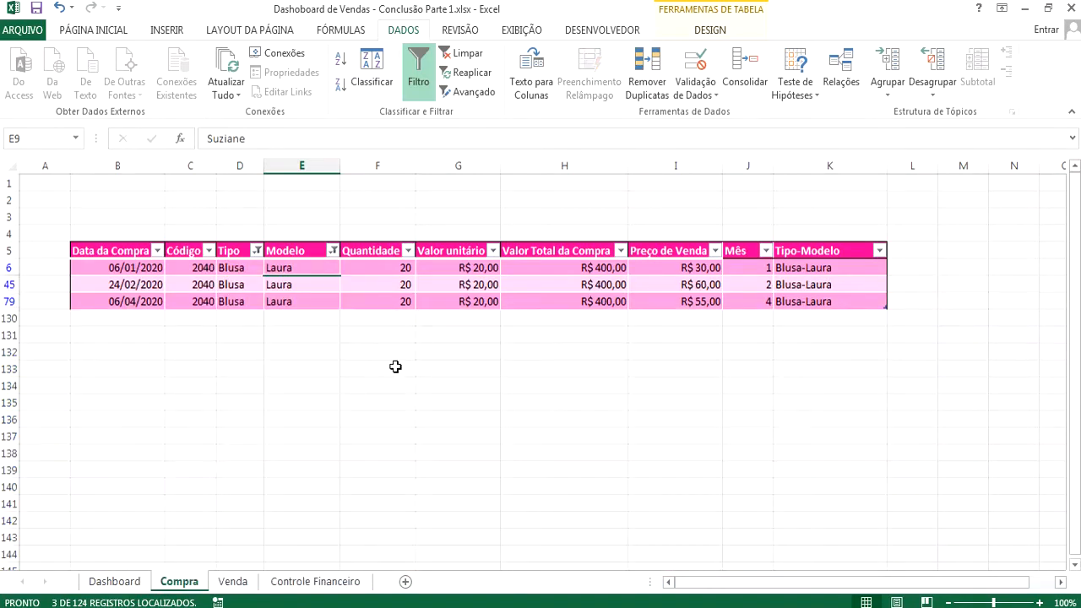
pyautogui.moveTo(388, 271); pyautogui.dragTo(389, 295)
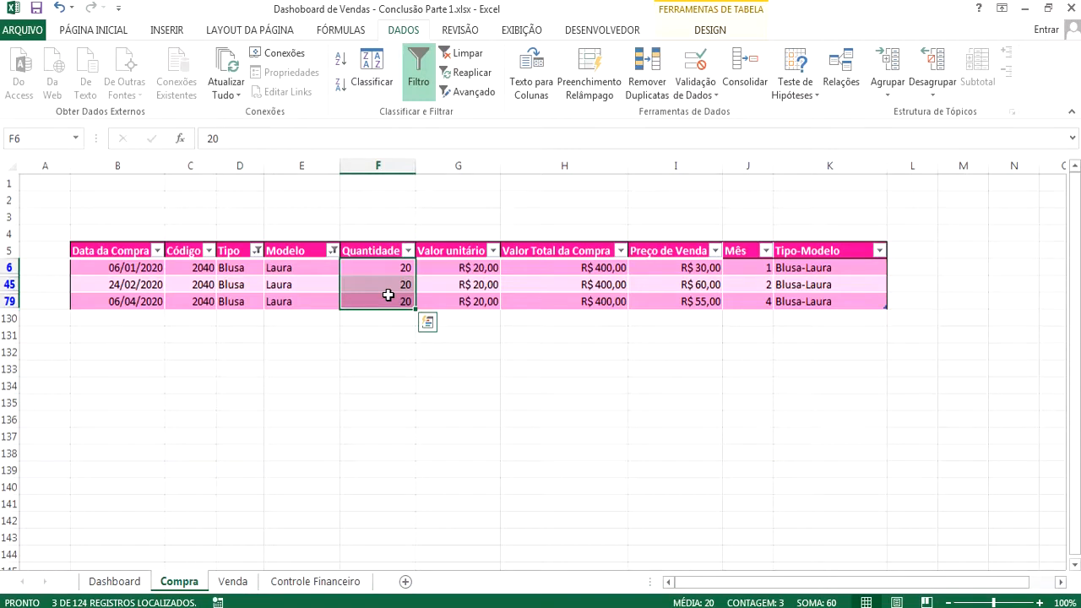
# Step: Filter the Mês column to show only month 1 and check the remaining row's month, type, model and quantity
pyautogui.click(765, 251)
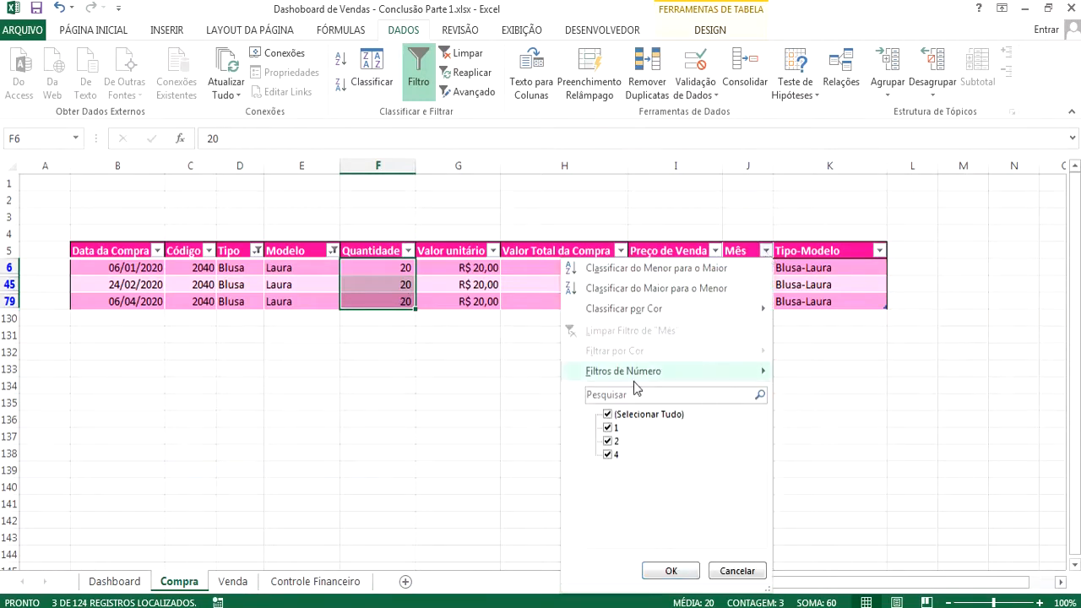
pyautogui.click(605, 415)
pyautogui.click(607, 427)
pyautogui.click(670, 571)
pyautogui.click(767, 270)
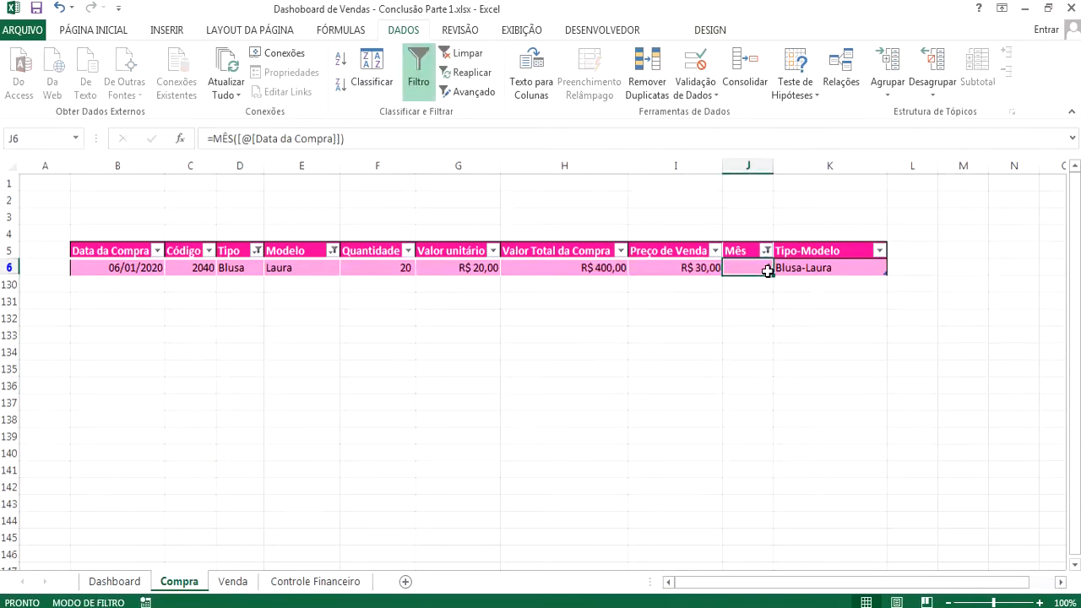
pyautogui.click(236, 269)
pyautogui.click(288, 271)
pyautogui.click(394, 267)
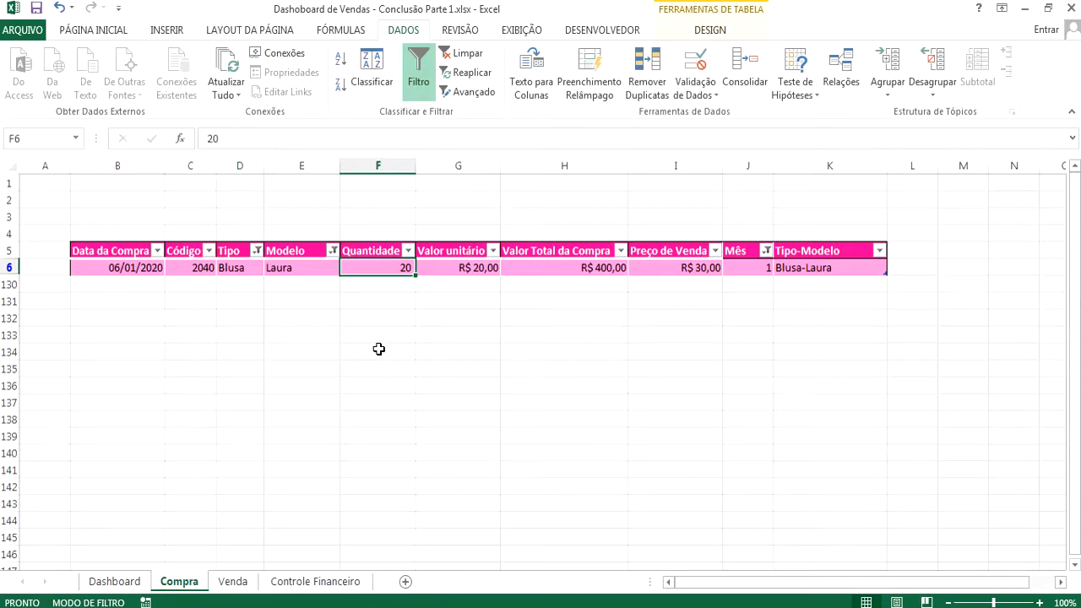
# Step: Clear the Tipo, Modelo and Mês filters so the purchase table shows all its rows
pyautogui.click(256, 250)
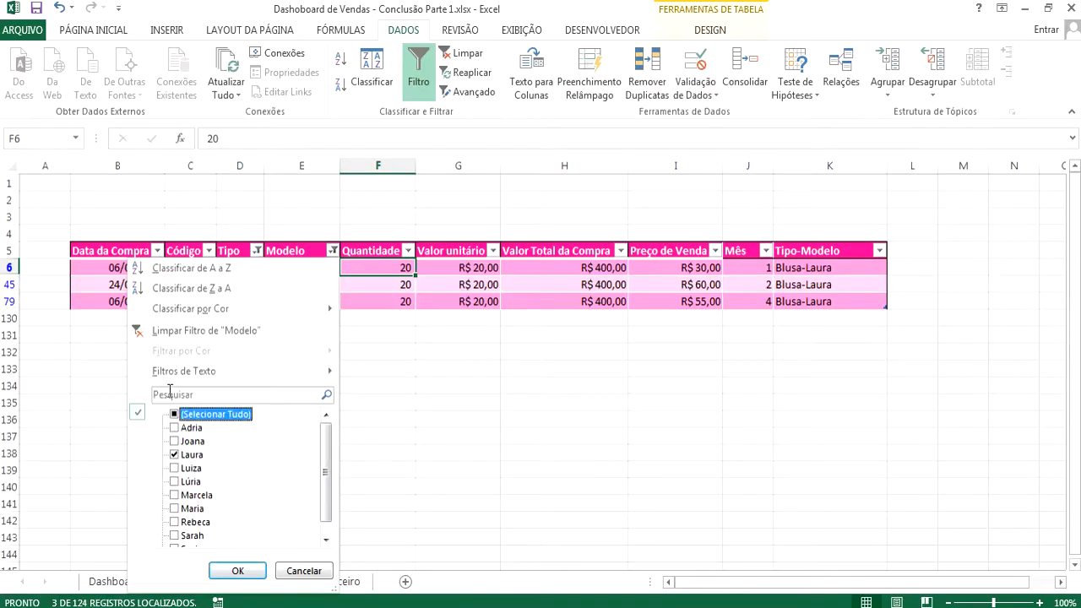
pyautogui.click(176, 414)
pyautogui.click(237, 571)
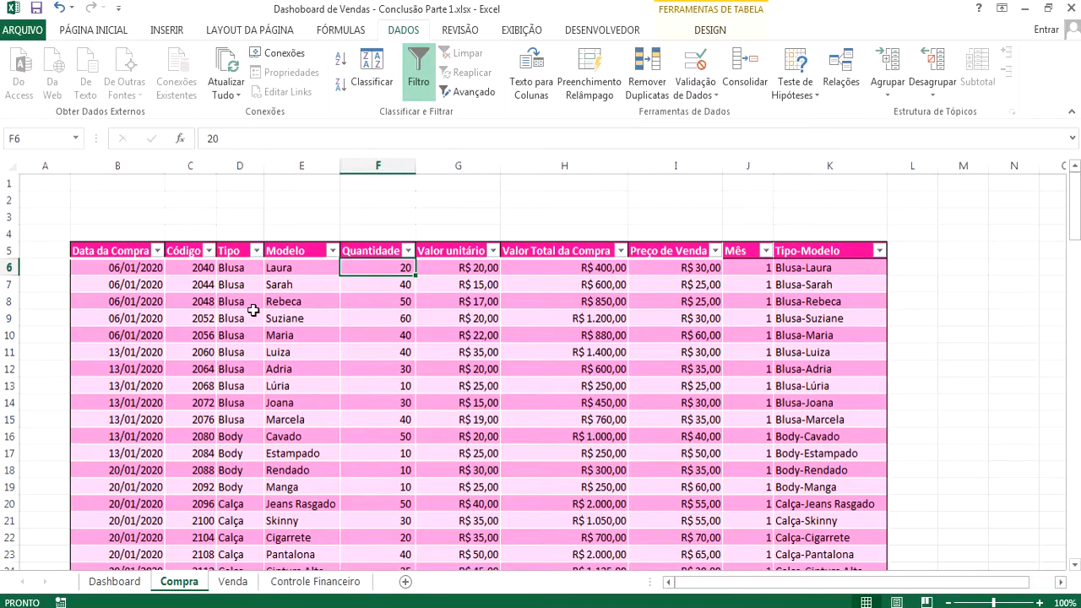
# Step: Insert a PivotTable based on the purchase table Tabela1, placed on a new worksheet
pyautogui.click(153, 279)
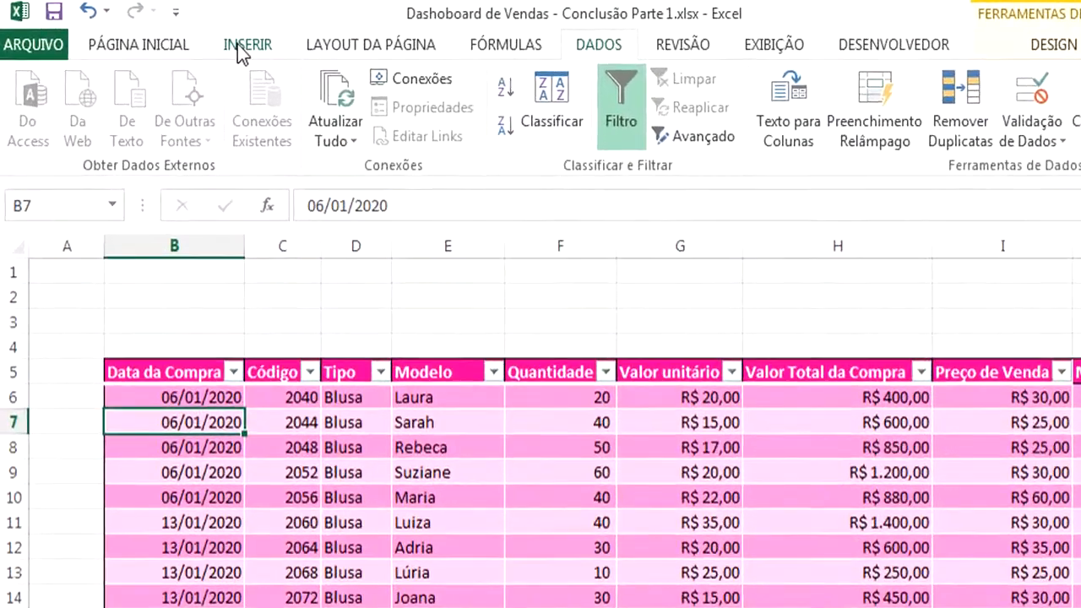
pyautogui.click(167, 29)
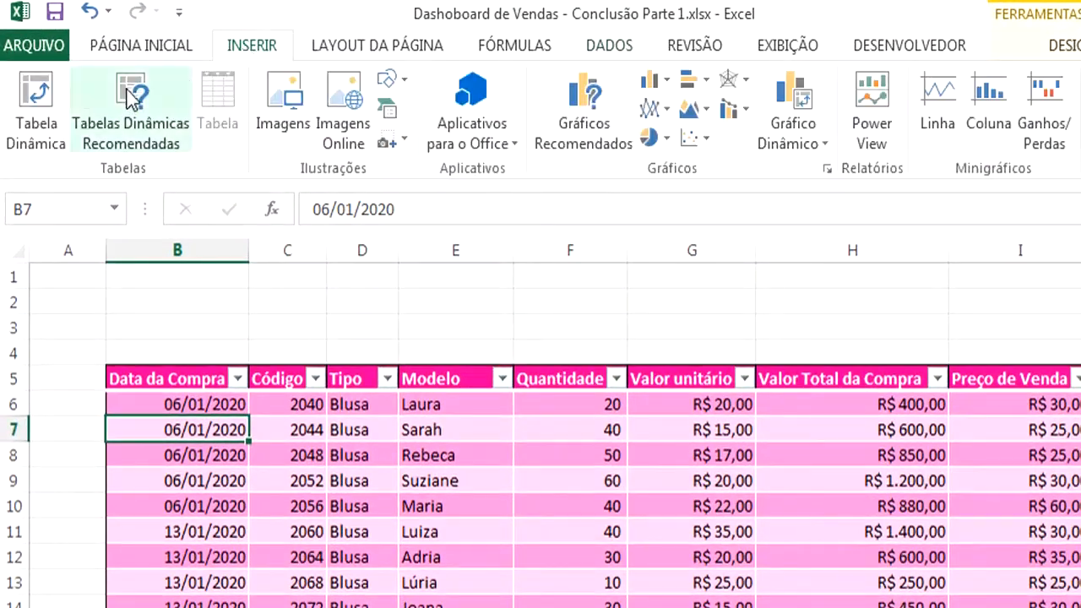
pyautogui.click(37, 97)
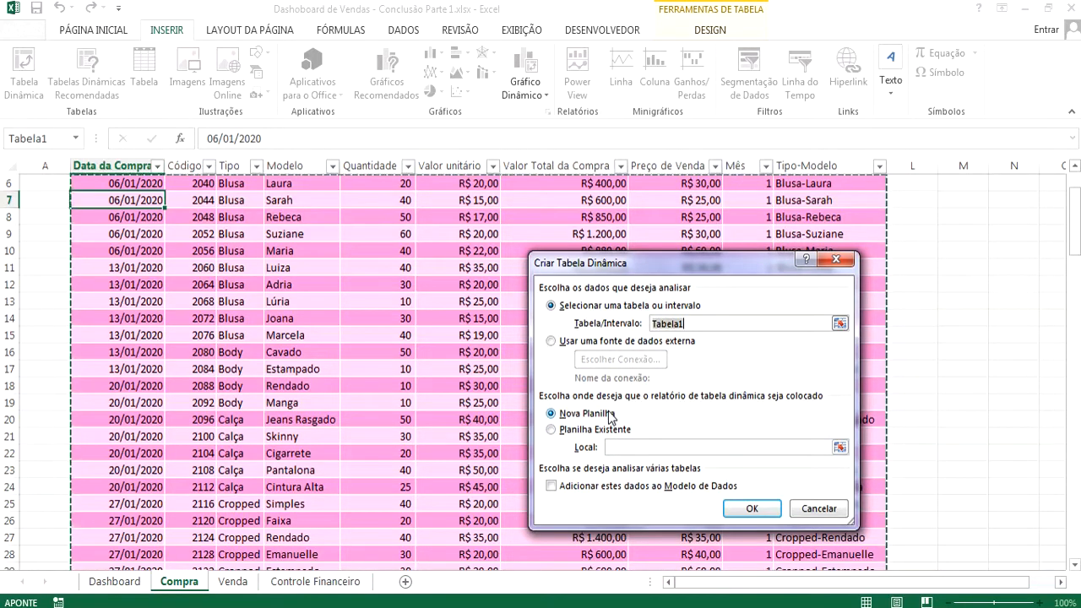
pyautogui.click(749, 511)
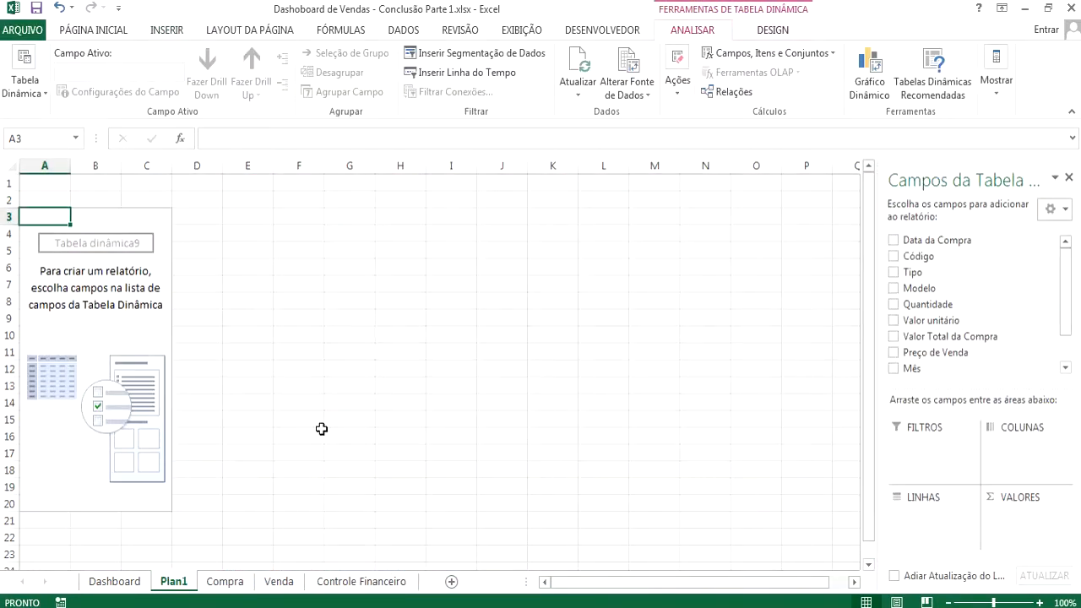
# Step: Rename the new PivotTable worksheet as Estoque
pyautogui.doubleClick(174, 582)
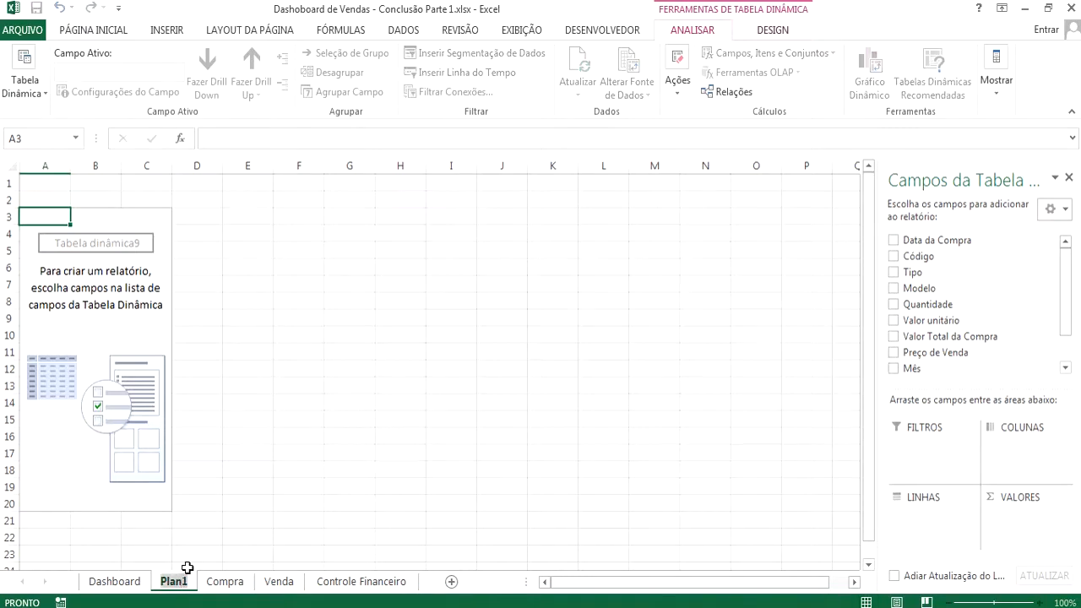
pyautogui.write('Estoque')
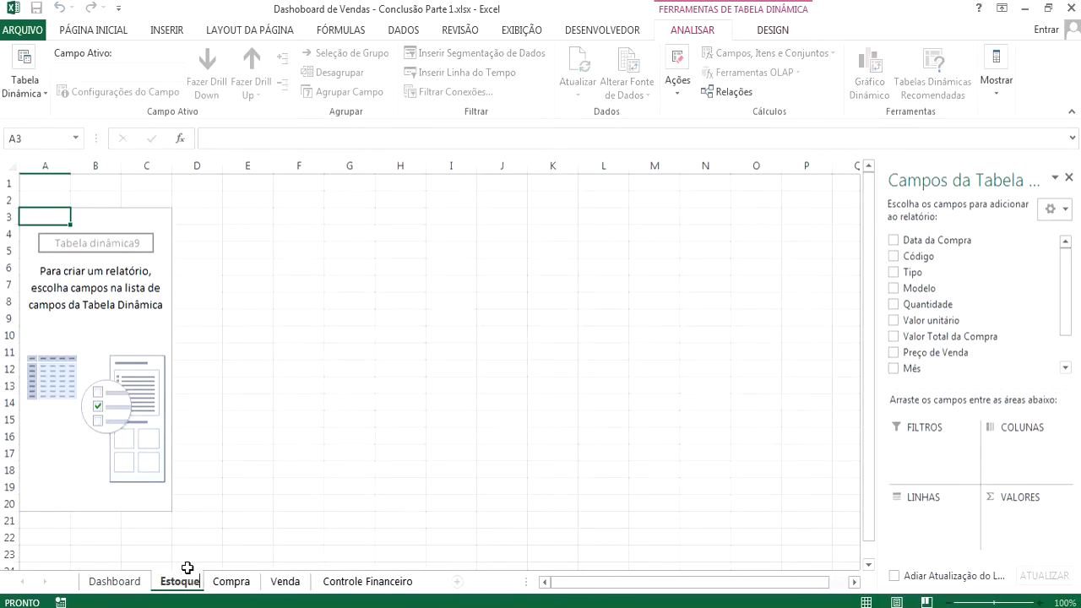
pyautogui.click(146, 318)
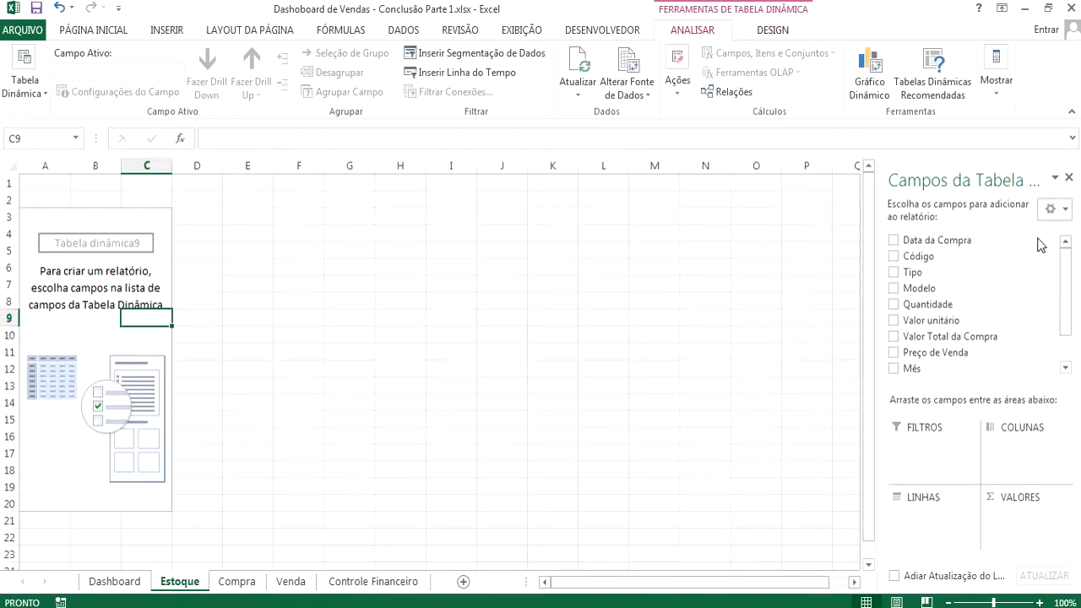
# Step: Add the Tipo-Modelo field to the PivotTable's rows and look through the listed type-model combinations
pyautogui.scroll(-1, 1065, 306)
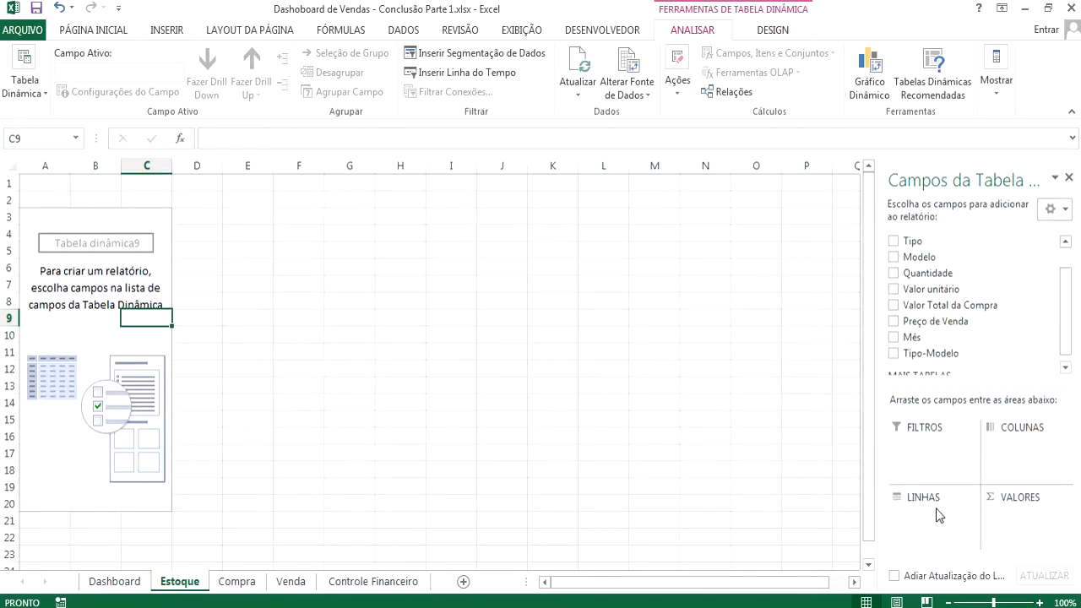
pyautogui.scroll(1, 1065, 334)
pyautogui.scroll(-2, 1065, 334)
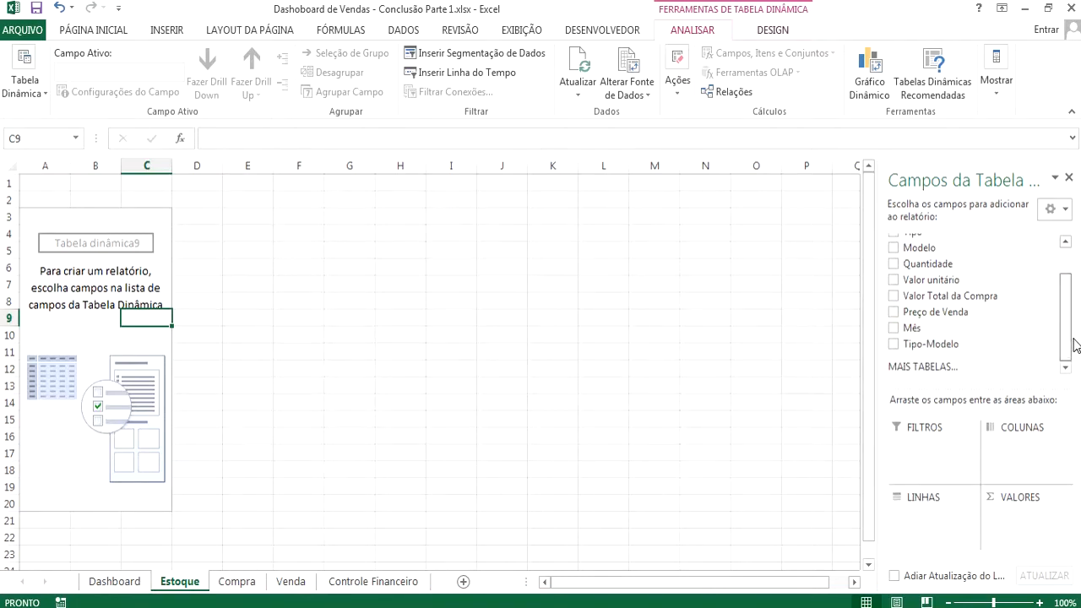
pyautogui.moveTo(932, 346); pyautogui.dragTo(935, 522)
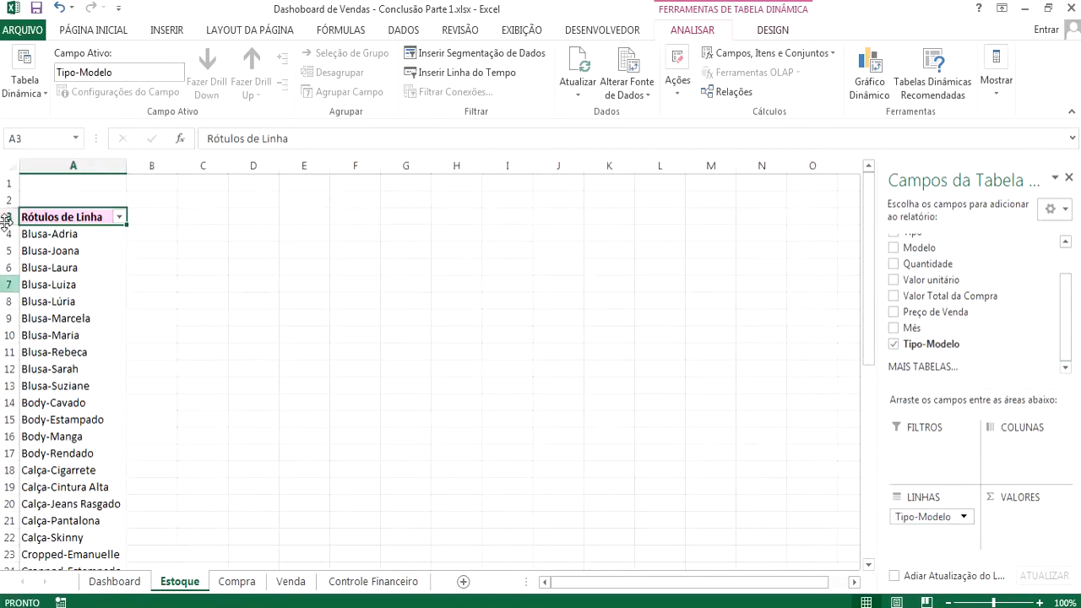
pyautogui.scroll(-10, 61, 437)
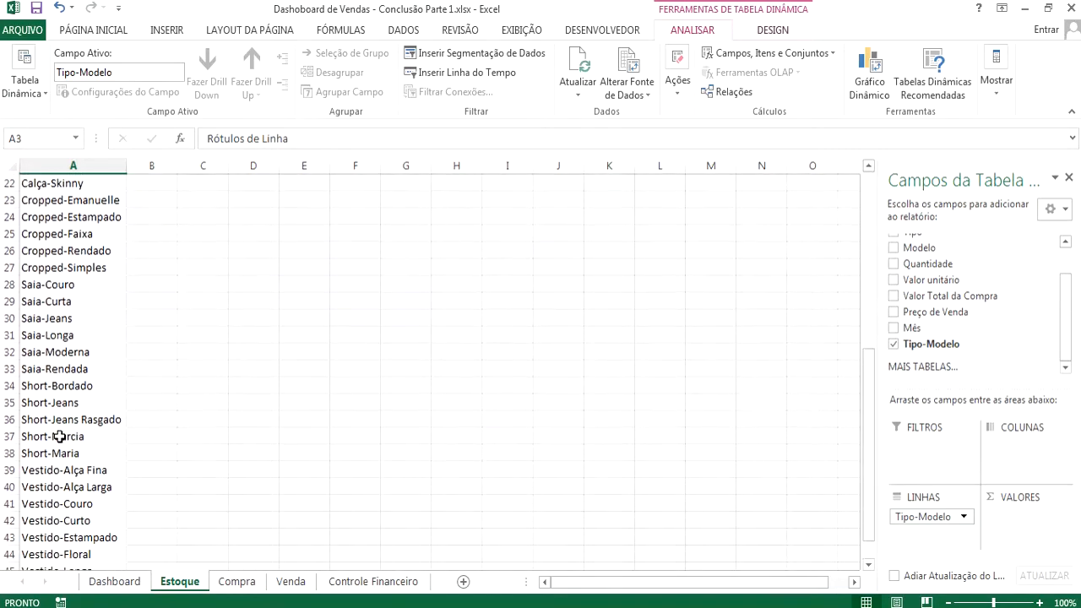
pyautogui.scroll(10, 61, 436)
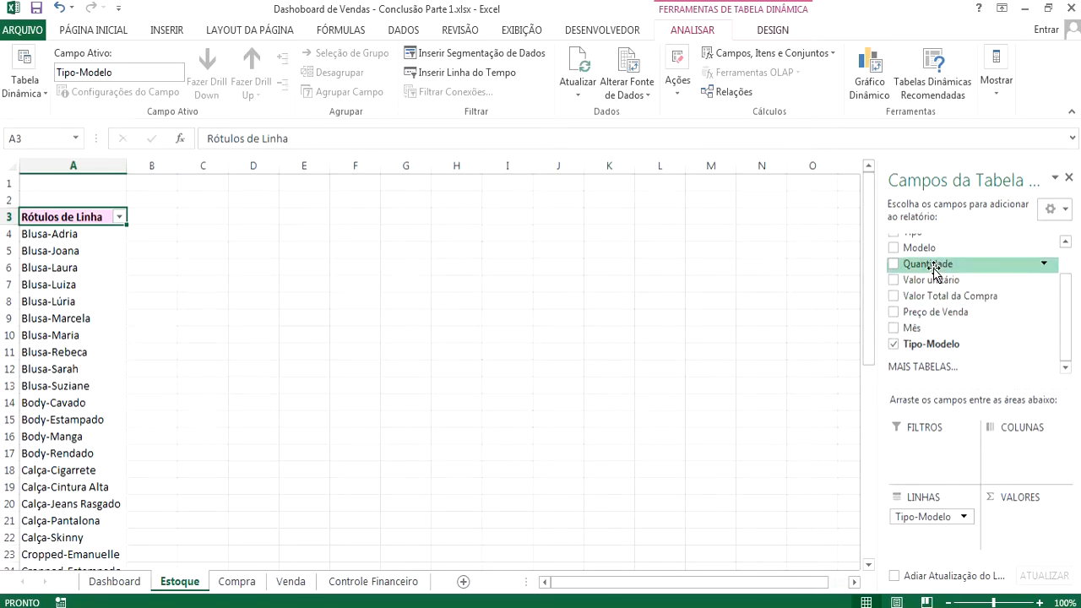
# Step: Add Quantidade to the PivotTable's values as a sum and Mês as its report filter
pyautogui.moveTo(934, 271); pyautogui.dragTo(1022, 526)
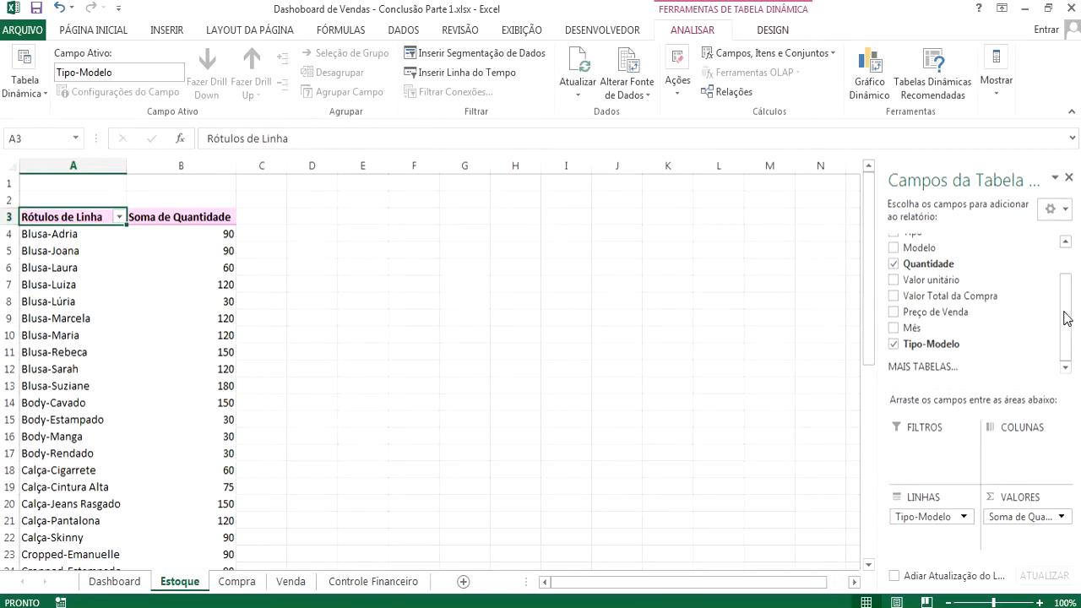
pyautogui.moveTo(1064, 310); pyautogui.dragTo(1065, 259)
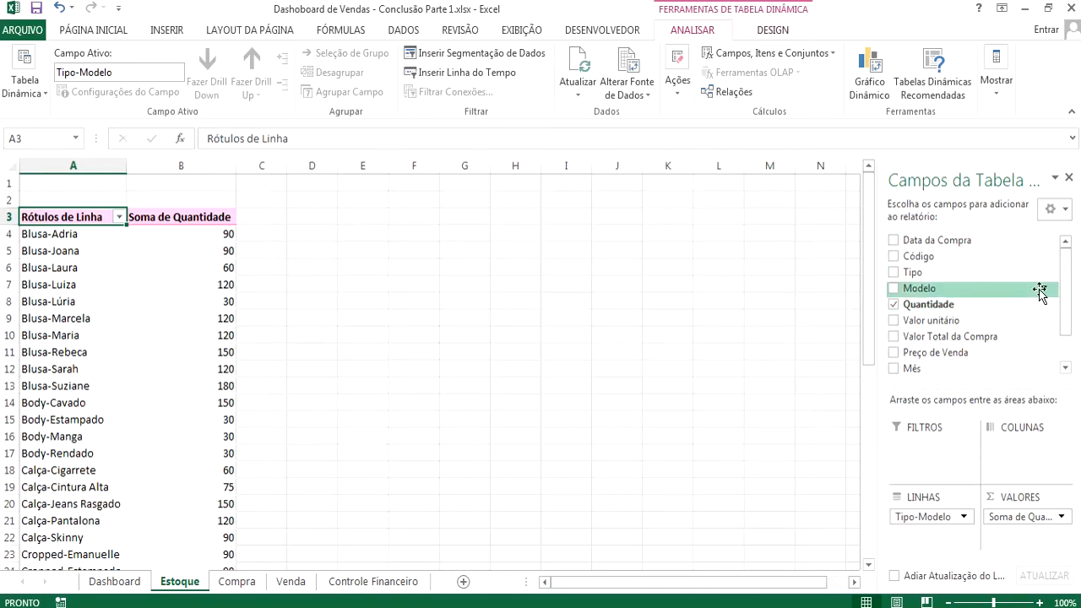
pyautogui.scroll(-2, 1063, 355)
pyautogui.moveTo(918, 328); pyautogui.dragTo(924, 448)
# Step: Filter the PivotTable by Mês to month 1 and examine the quantities down to the grand total
pyautogui.click(230, 183)
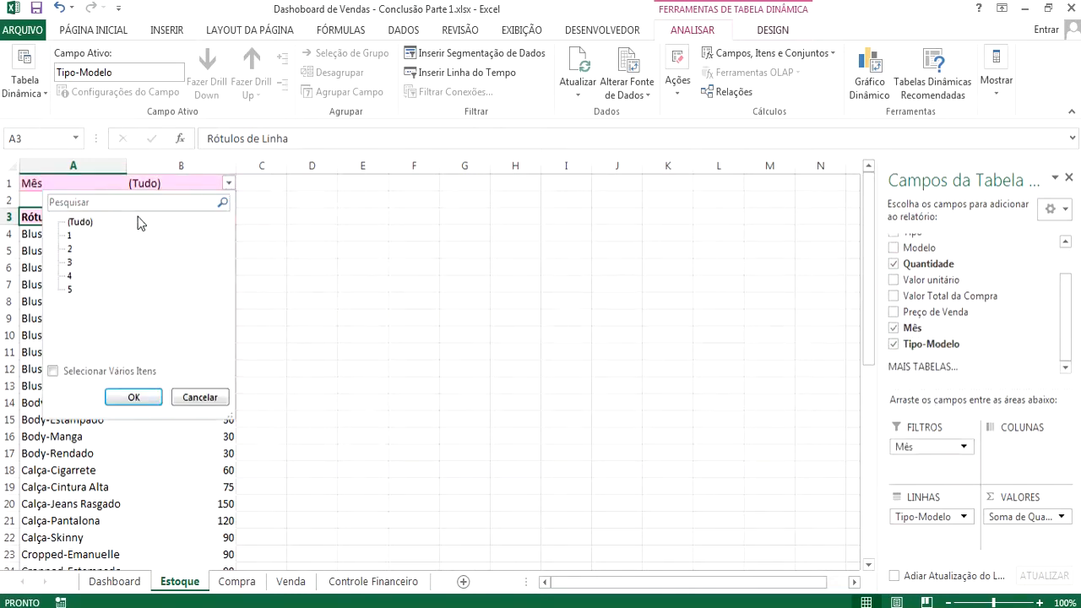
pyautogui.click(69, 237)
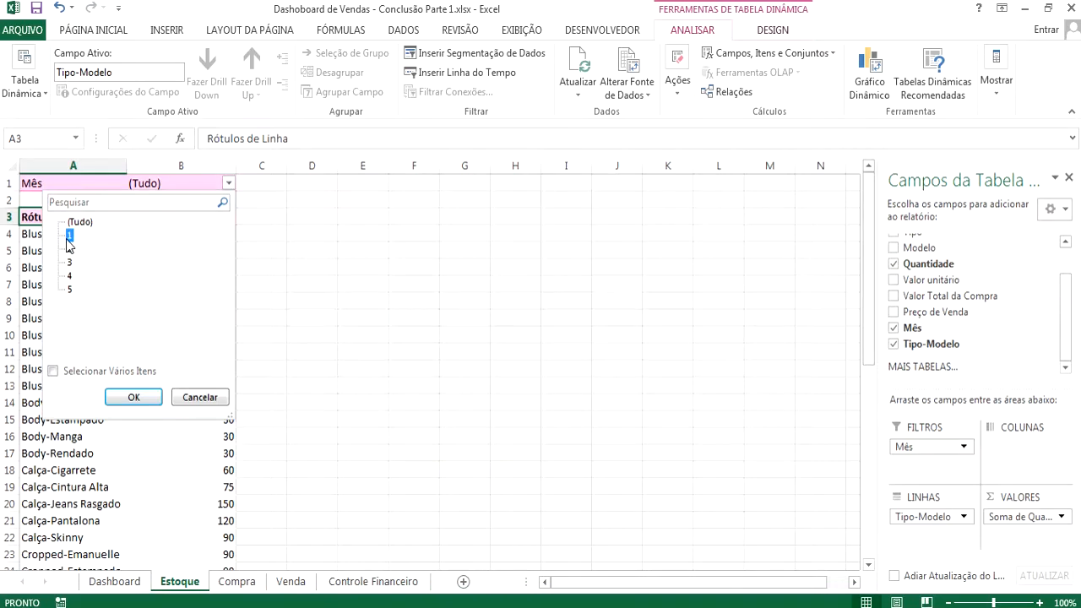
pyautogui.click(132, 397)
pyautogui.scroll(-5, 84, 275)
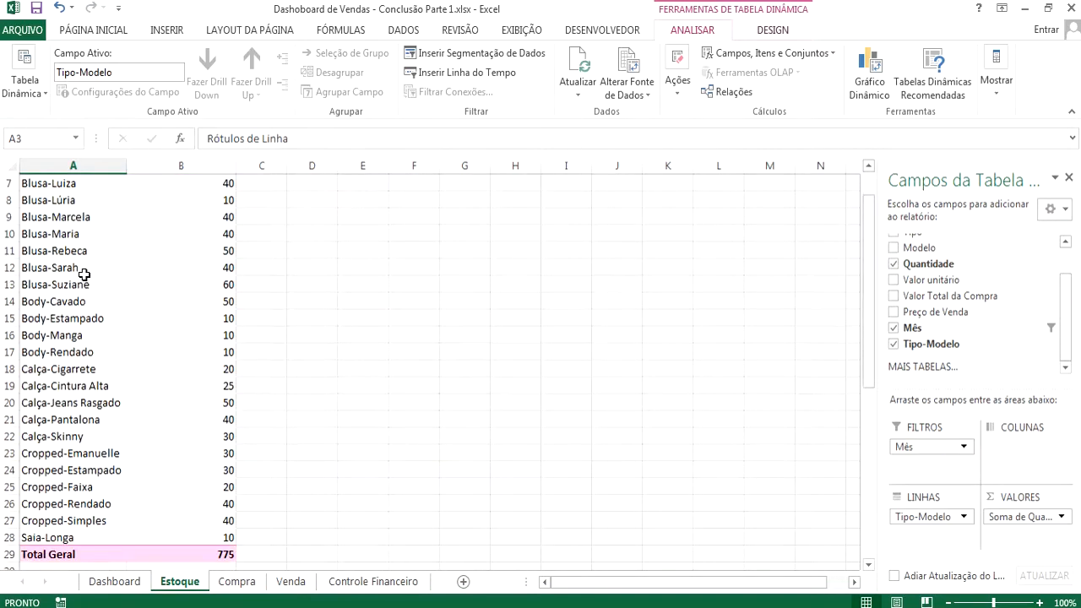
pyautogui.scroll(4, 93, 270)
pyautogui.scroll(-1, 107, 333)
pyautogui.scroll(-1, 127, 354)
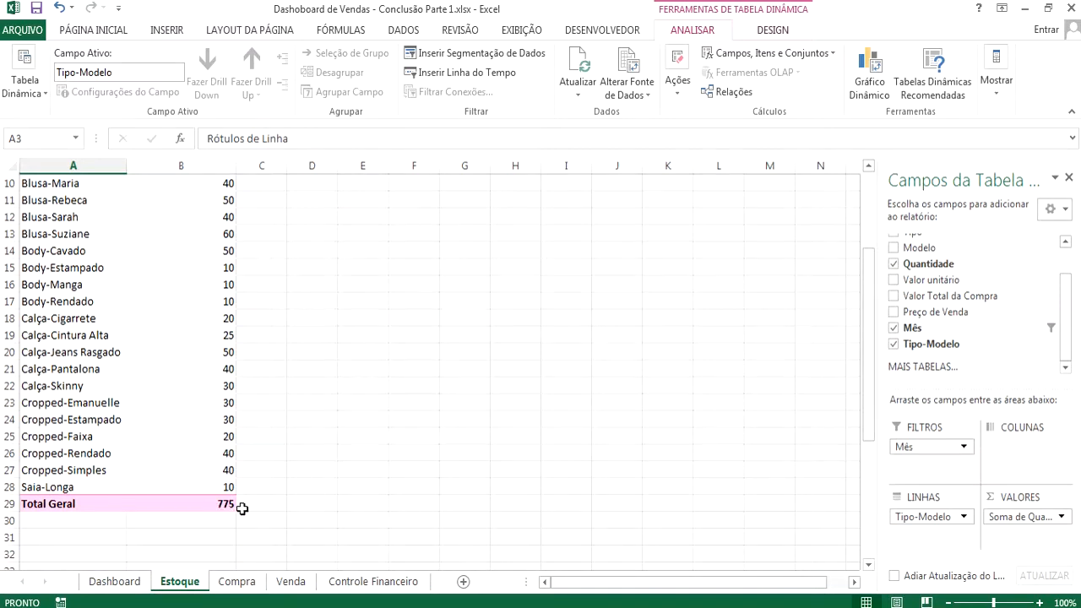
pyautogui.scroll(3, 313, 493)
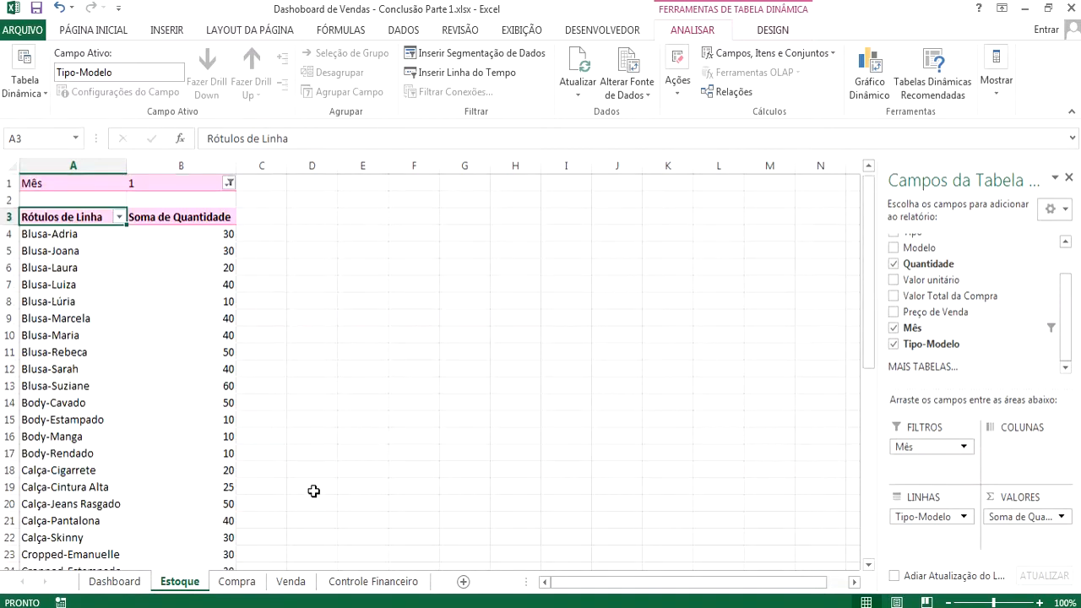
# Step: Switch the PivotTable's Mês filter to month 2 and examine the quantities down to the grand total
pyautogui.click(229, 182)
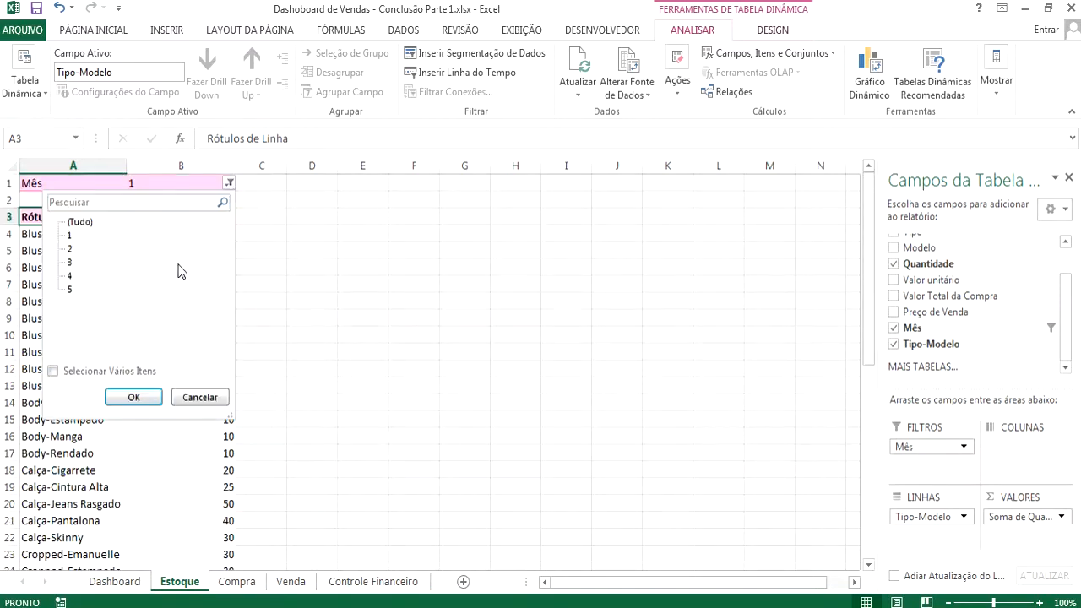
pyautogui.click(122, 395)
pyautogui.scroll(-5, 184, 382)
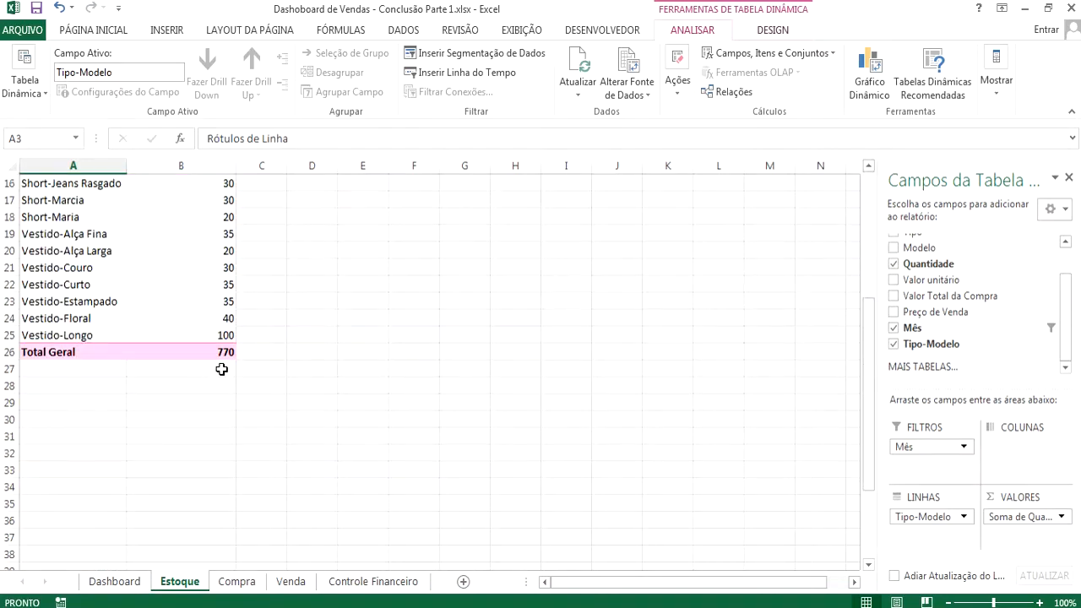
pyautogui.scroll(5, 221, 369)
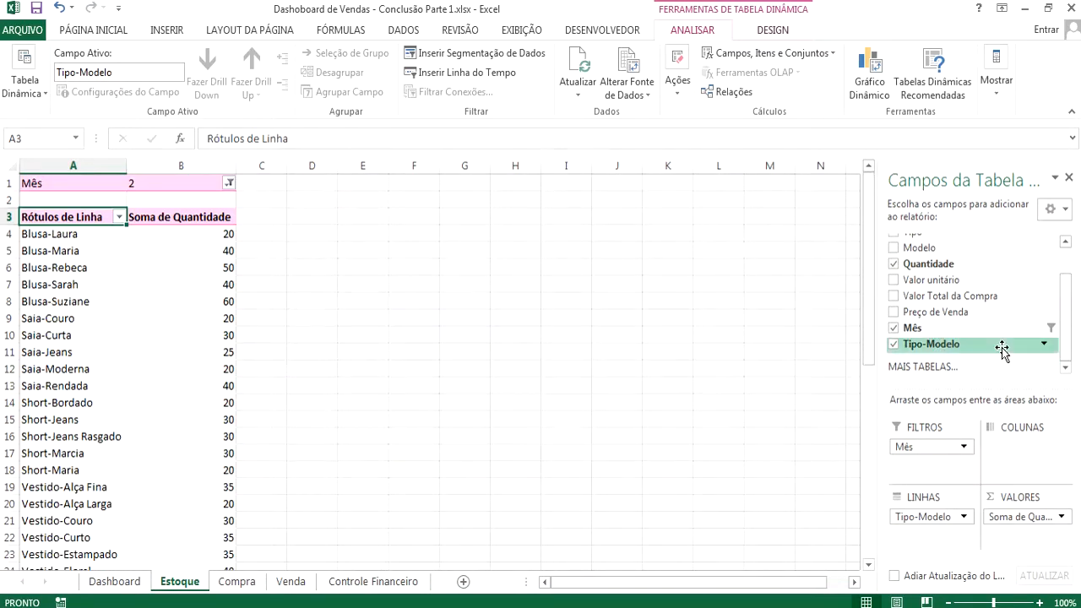
# Step: Move Mês from the report filter to the rows below Tipo-Modelo and review the monthly quantities of each item
pyautogui.moveTo(907, 328); pyautogui.dragTo(919, 535)
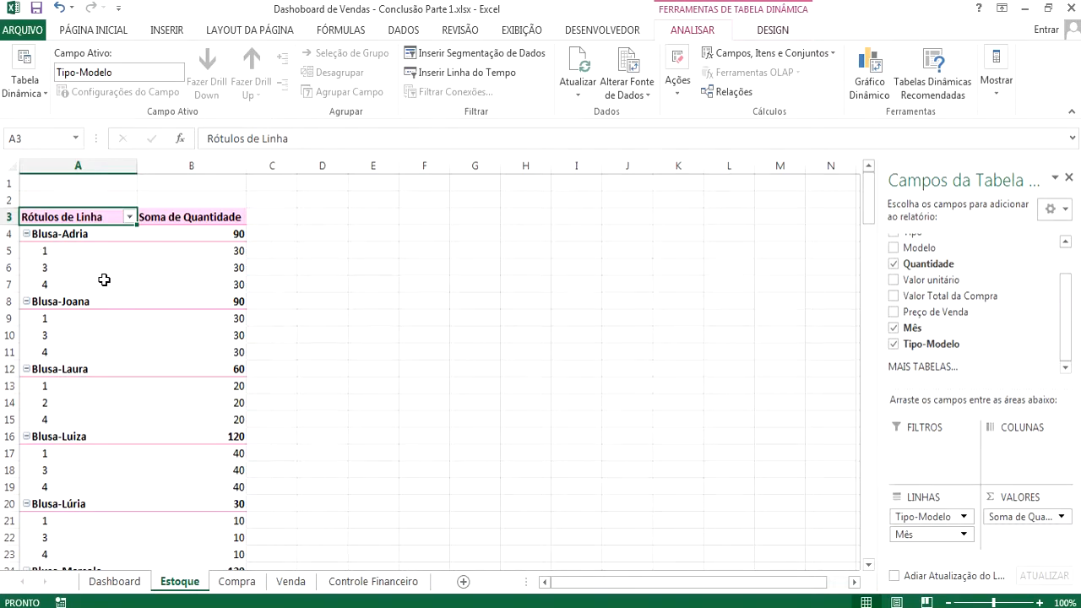
pyautogui.click(242, 301)
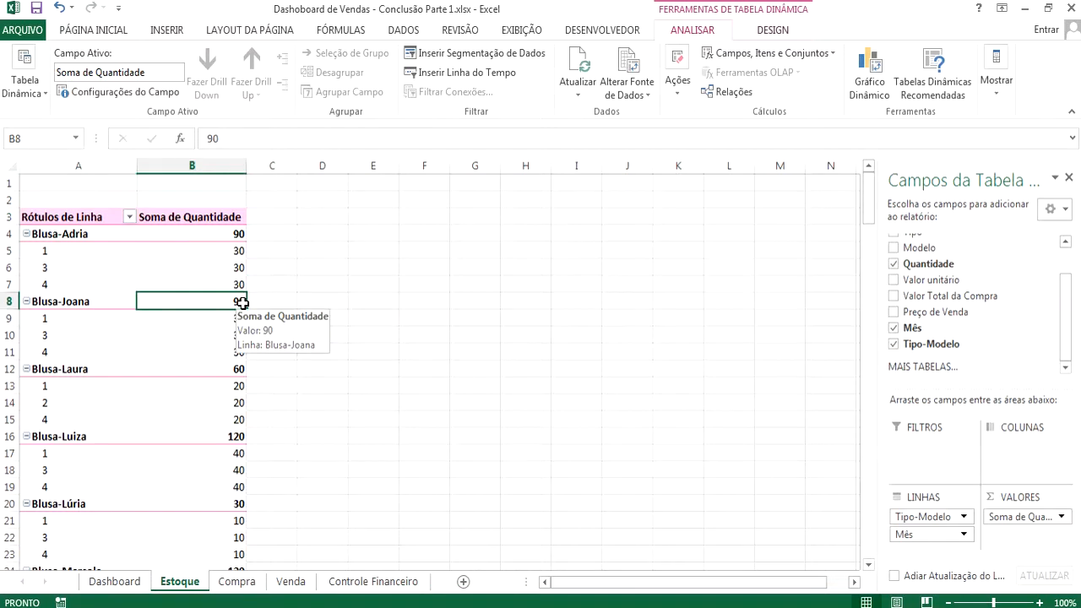
pyautogui.scroll(-2, 243, 304)
pyautogui.scroll(-2, 249, 308)
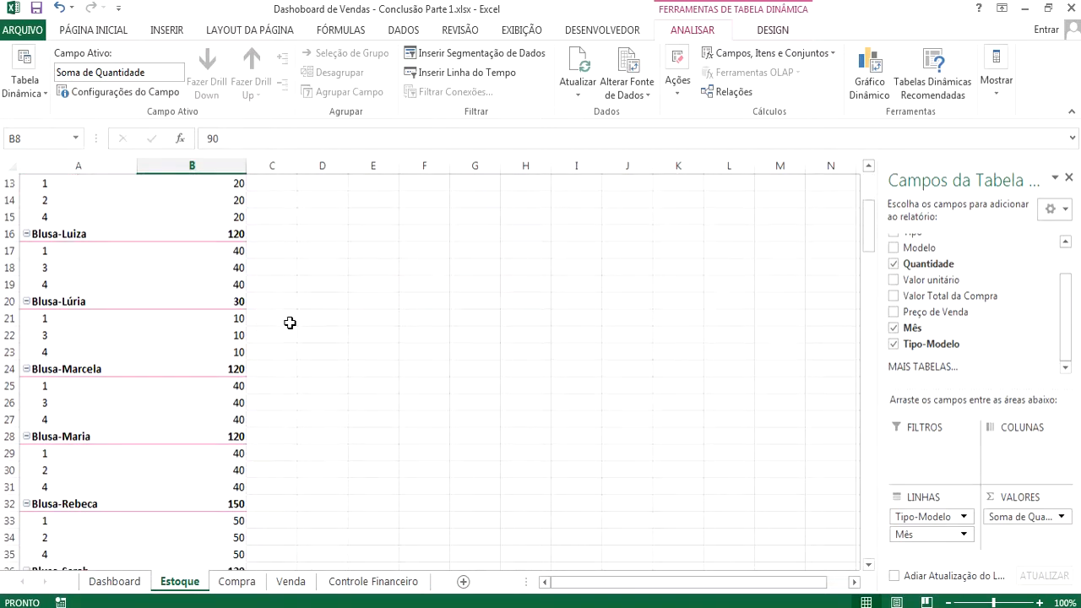
pyautogui.scroll(4, 289, 323)
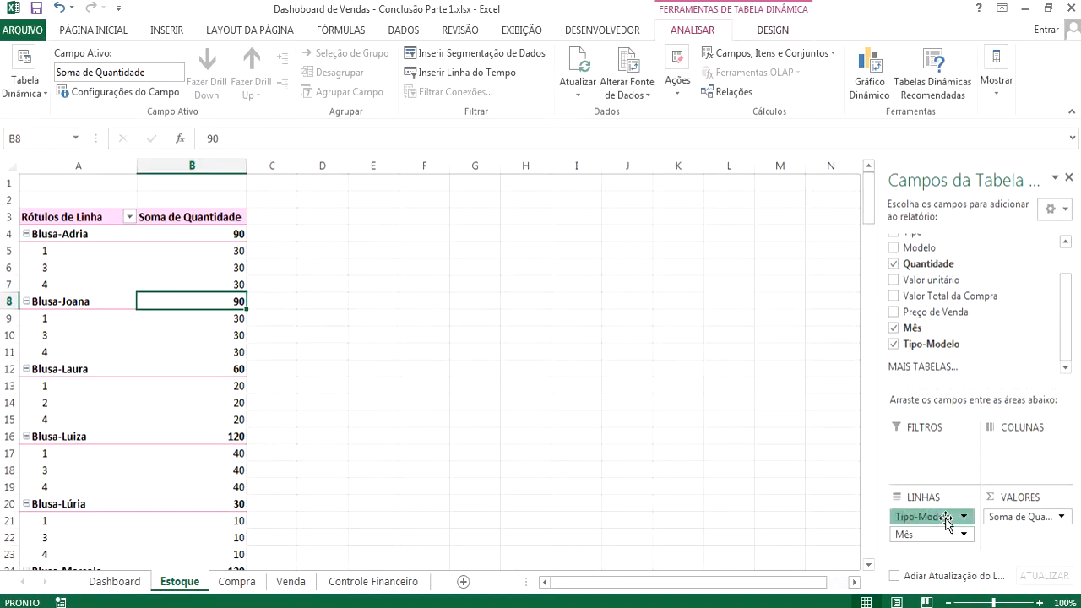
# Step: Remove Quantidade and Mês from the PivotTable, leaving Tipo-Modelo as the only row field
pyautogui.moveTo(947, 523); pyautogui.dragTo(979, 361)
pyautogui.moveTo(1005, 523); pyautogui.dragTo(977, 328)
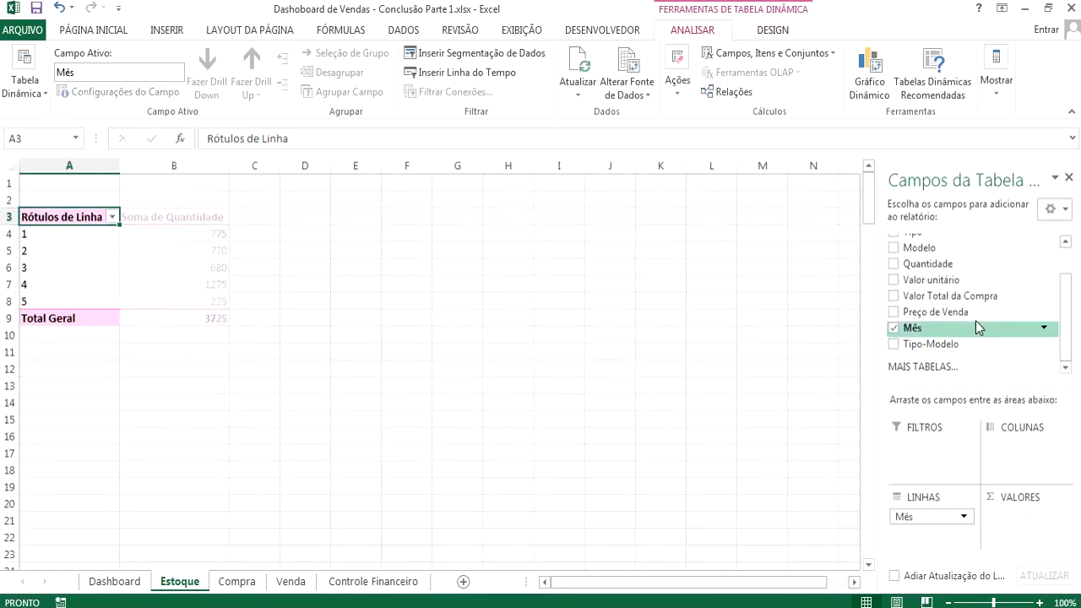
pyautogui.moveTo(938, 512)
pyautogui.mouseDown()
pyautogui.moveTo(957, 429)
pyautogui.moveTo(1034, 345)
pyautogui.moveTo(982, 345)
pyautogui.moveTo(929, 521)
pyautogui.mouseUp()
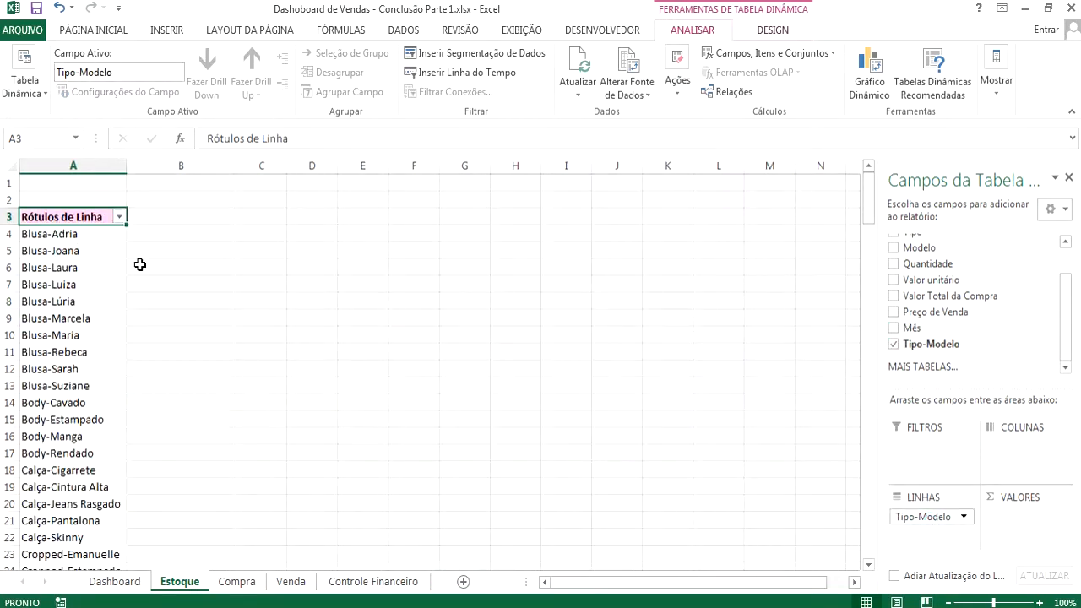
# Step: Look through the Tipo-Modelo row labels on the Estoque sheet from Blusa-Adria downward and return to the Compra sheet
pyautogui.click(91, 401)
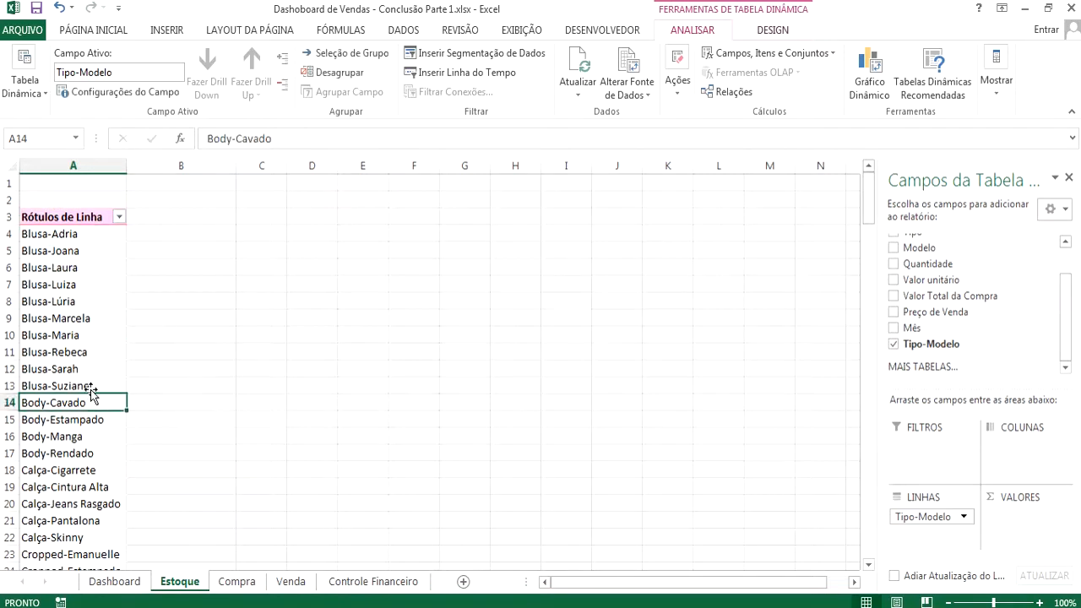
pyautogui.click(43, 236)
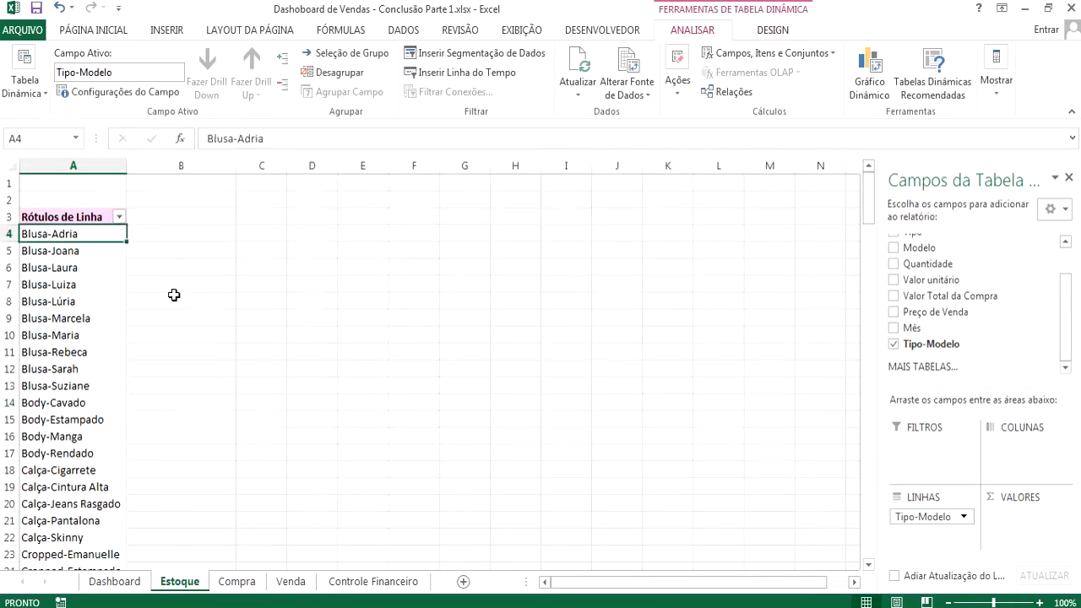
pyautogui.scroll(-5, 122, 442)
pyautogui.scroll(-7, 96, 441)
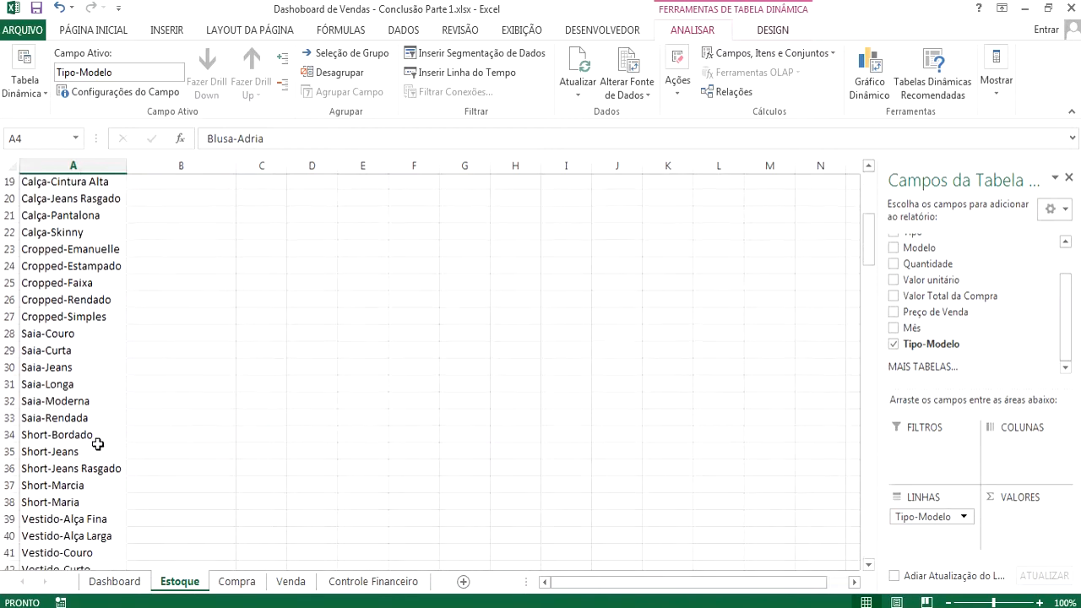
pyautogui.scroll(12, 94, 452)
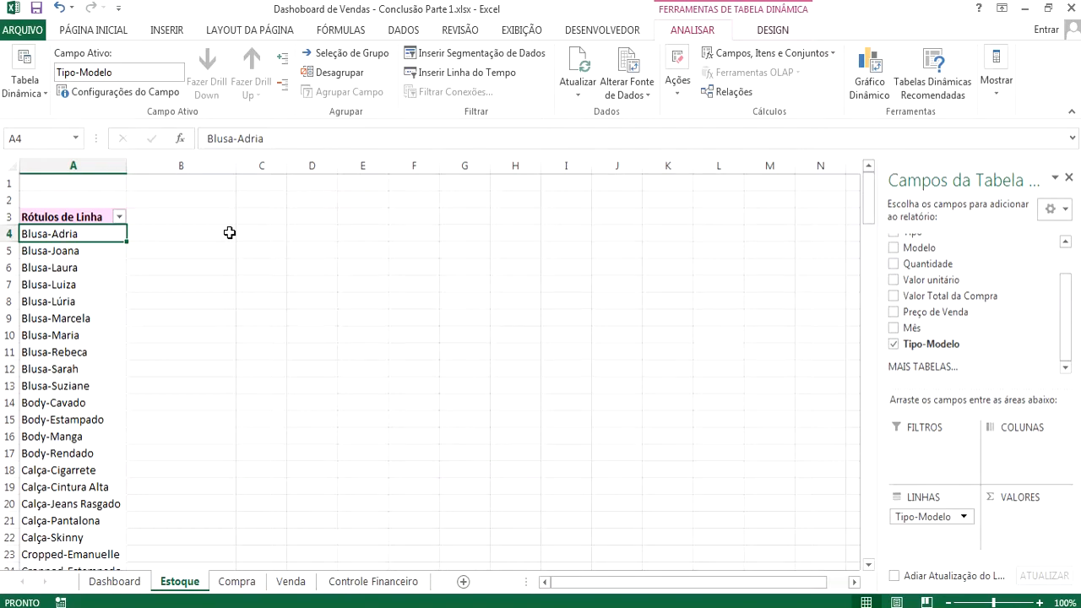
pyautogui.click(243, 583)
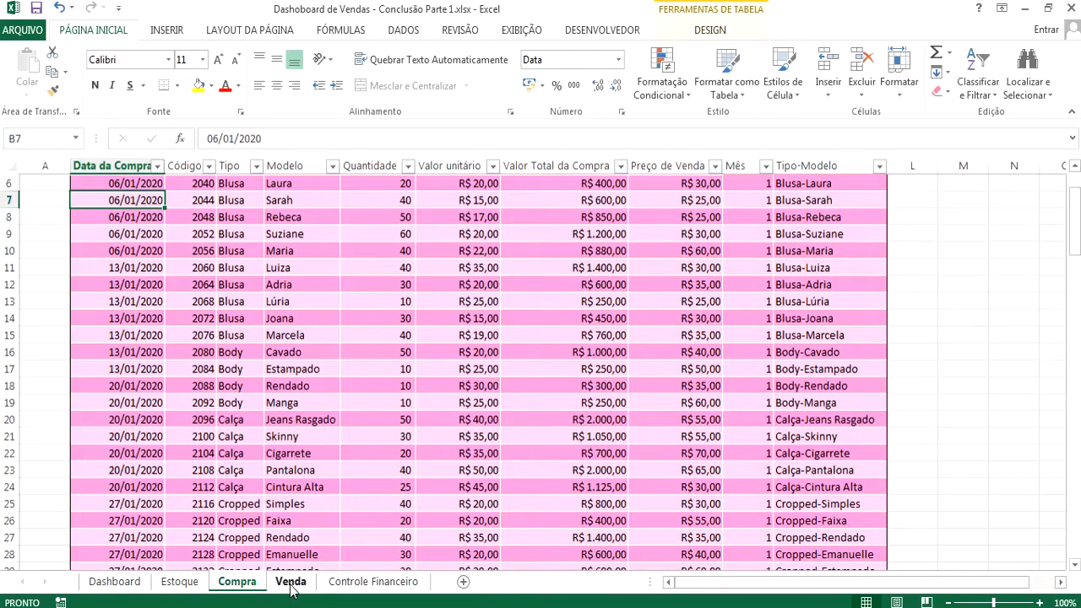
# Step: Add the heading Tipo-Modelo in cell D3 of the Estoque sheet and widen column D to fit it
pyautogui.click(290, 582)
pyautogui.click(179, 582)
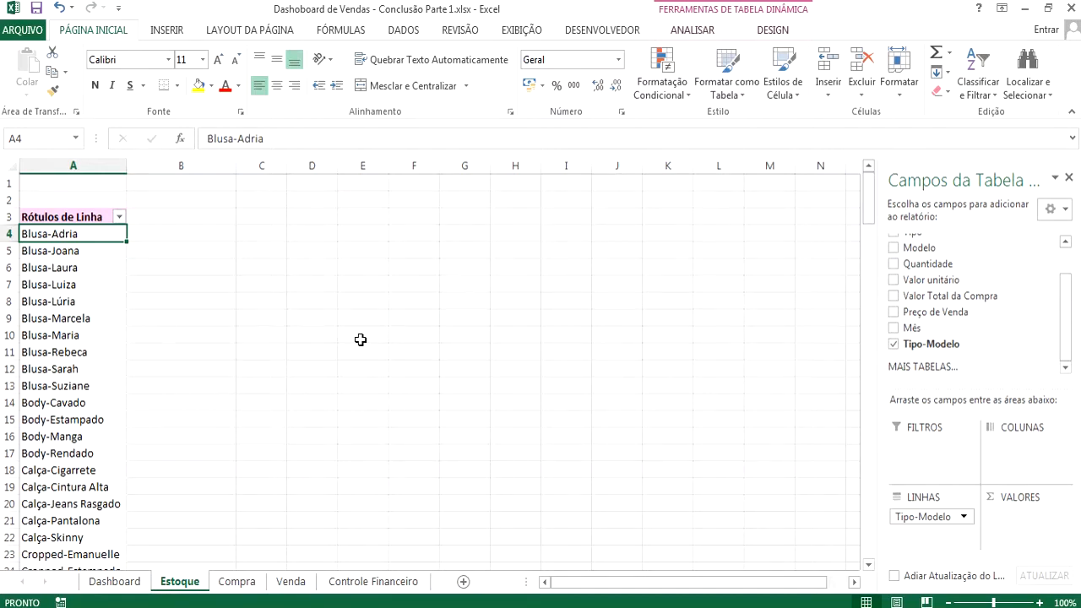
pyautogui.click(320, 233)
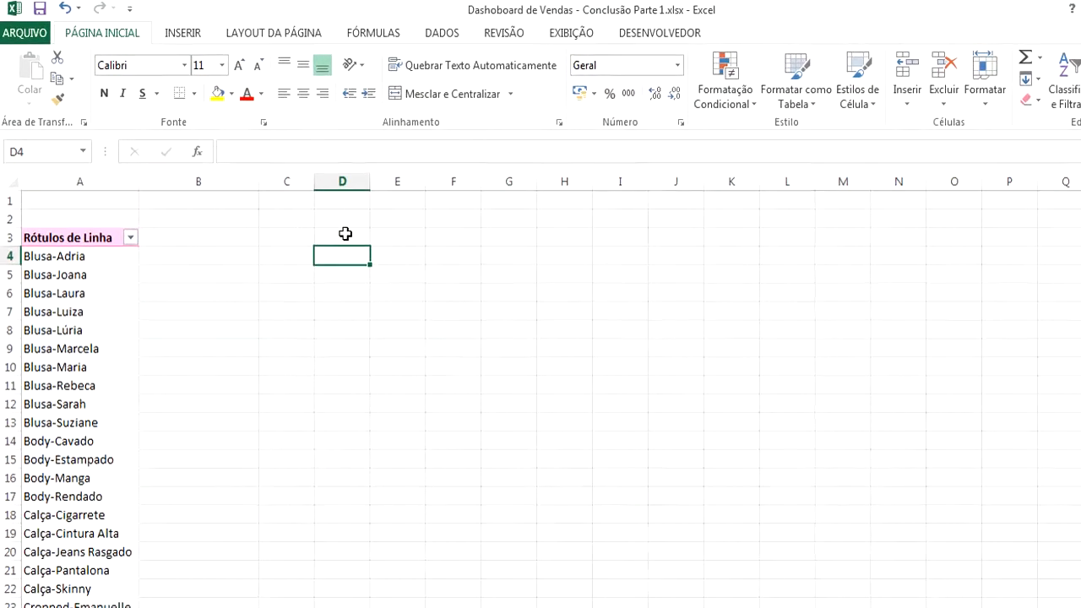
pyautogui.click(314, 215)
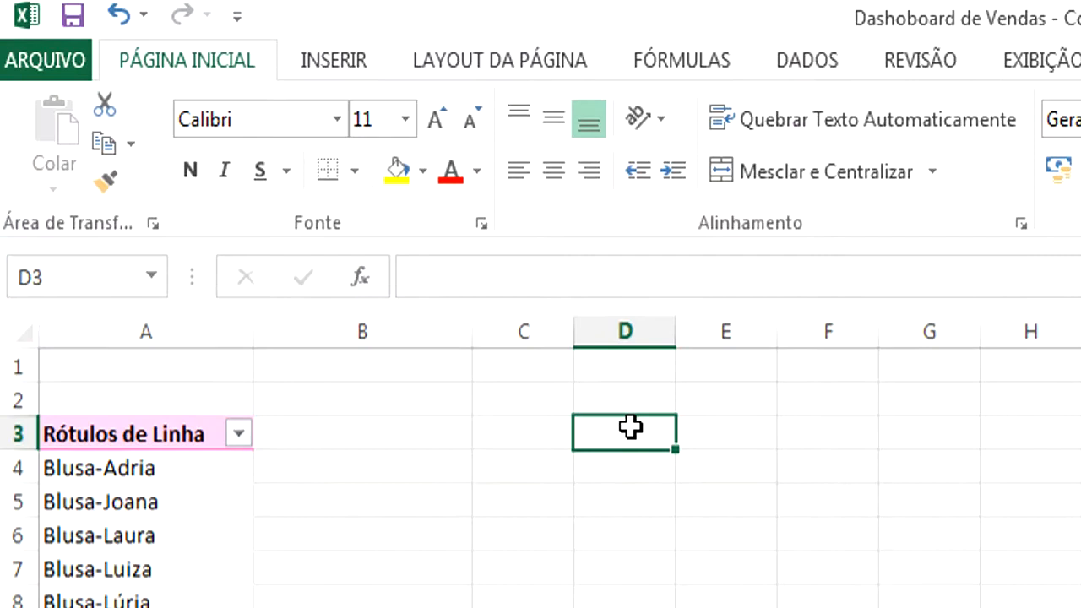
pyautogui.write('T')
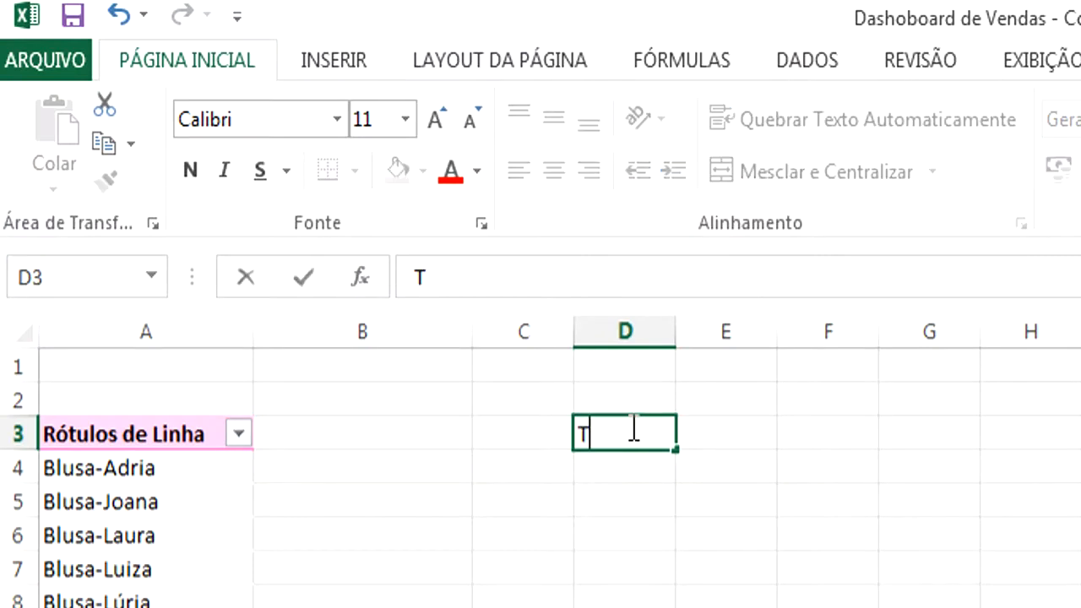
pyautogui.write('ipo-Modelo')
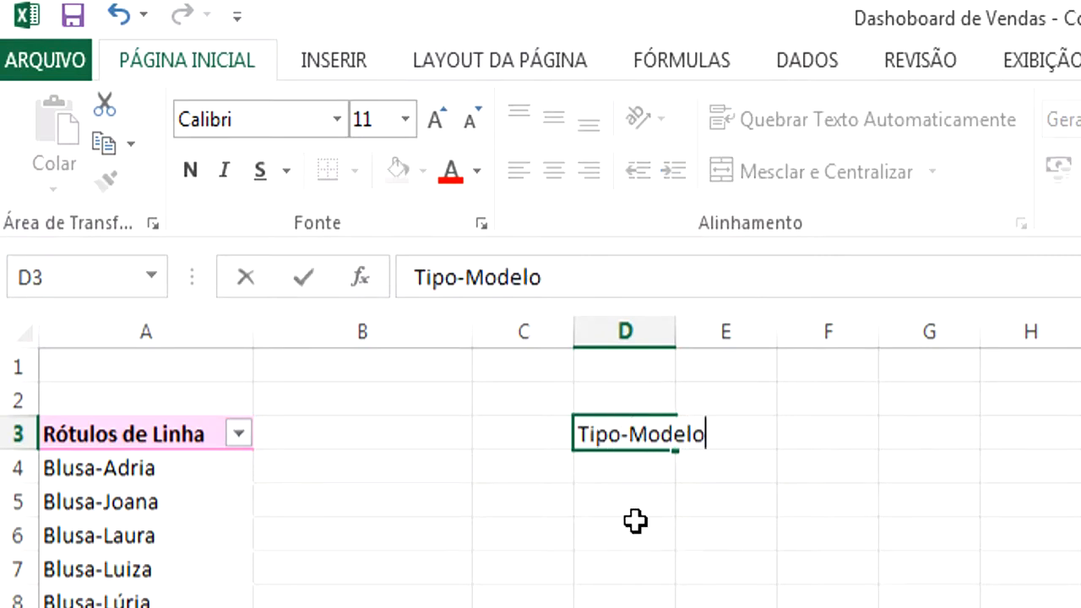
pyautogui.moveTo(634, 521); pyautogui.dragTo(633, 499)
pyautogui.moveTo(675, 332); pyautogui.dragTo(798, 332)
# Step: Link cell D4 to the first PivotTable item with the formula =A4
pyautogui.click(665, 470)
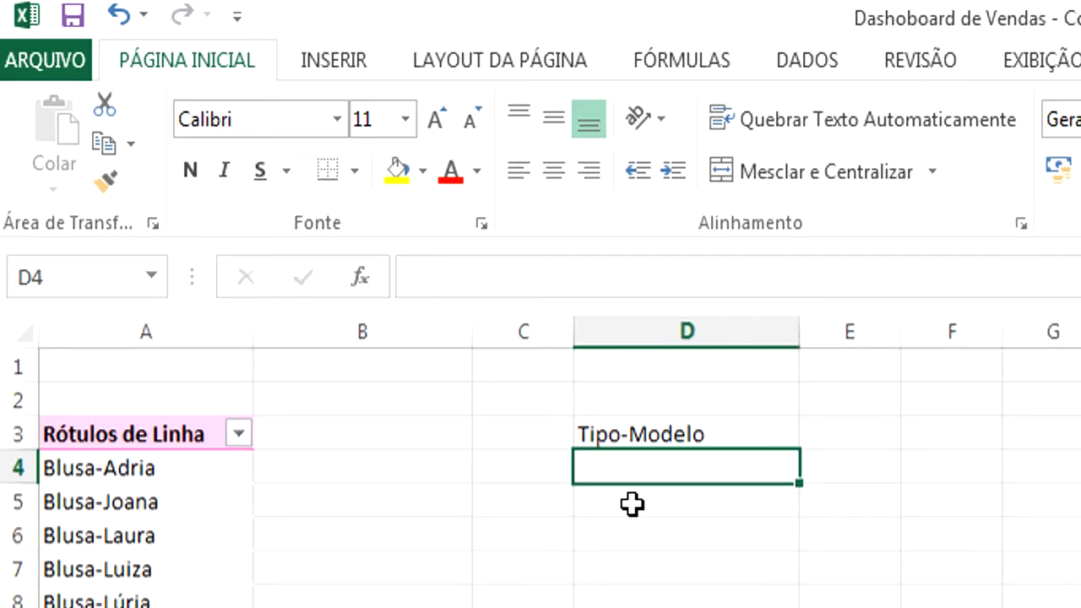
pyautogui.write('=')
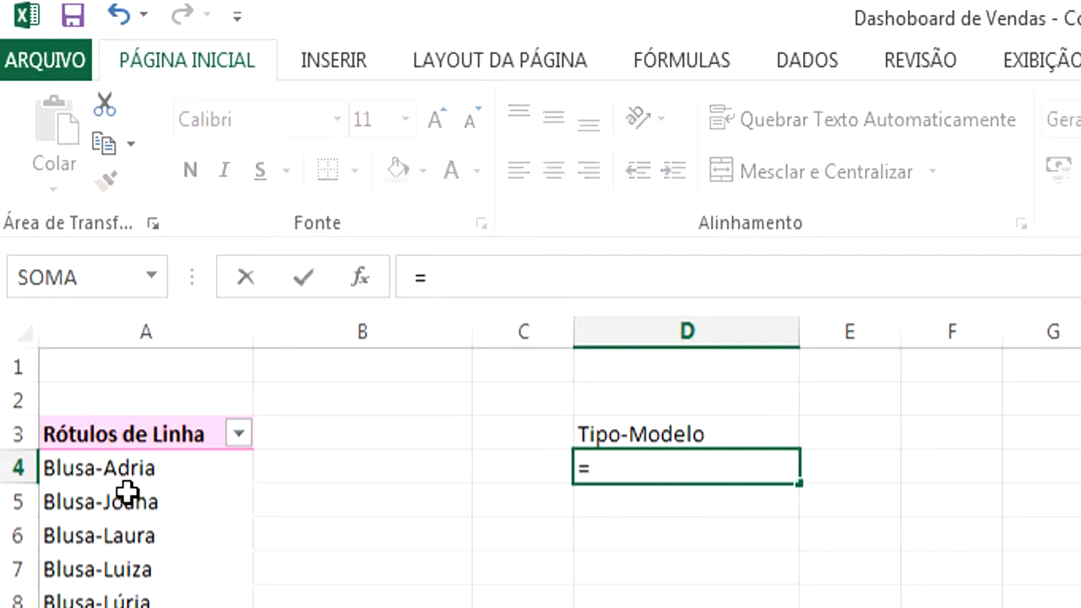
pyautogui.click(115, 470)
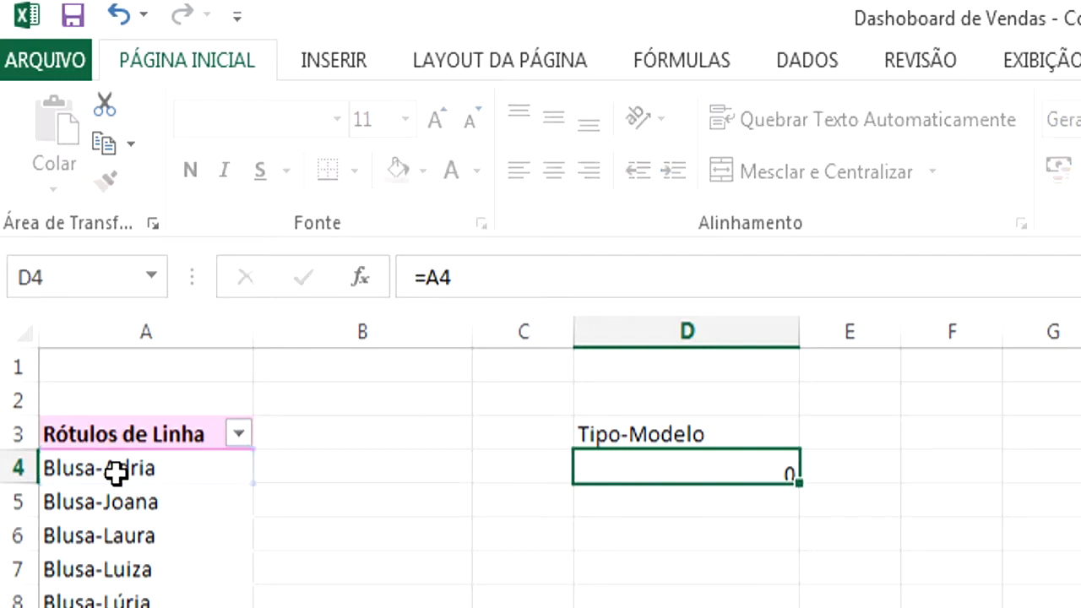
pyautogui.press('Return')
pyautogui.click(746, 470)
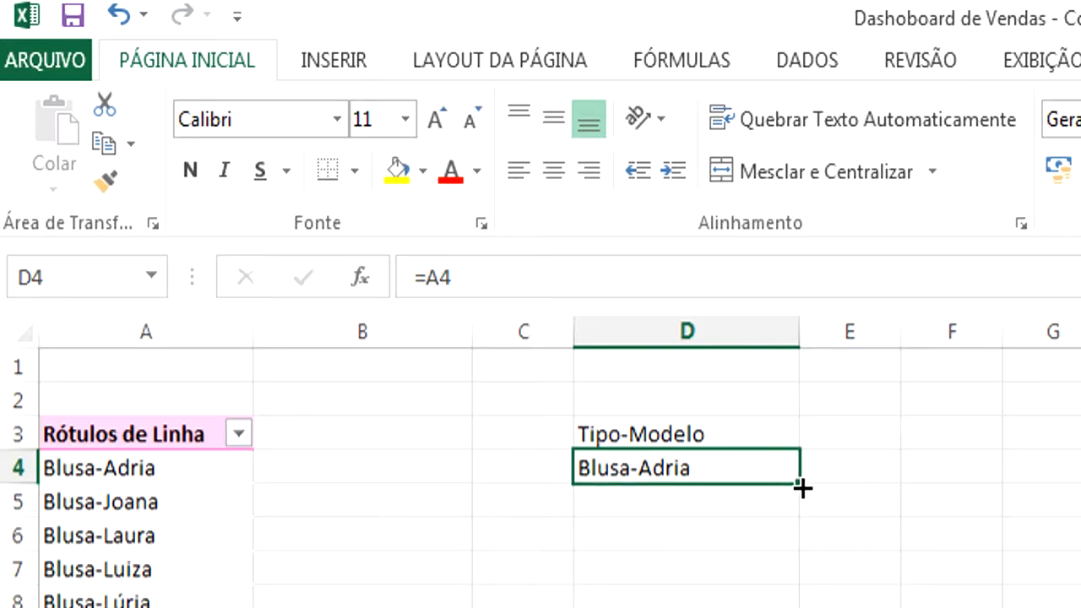
# Step: Fill the D4 formula down column D through row 161 and compare the copied list with the PivotTable labels
pyautogui.moveTo(801, 487); pyautogui.dragTo(414, 559)
pyautogui.scroll(20, 361, 512)
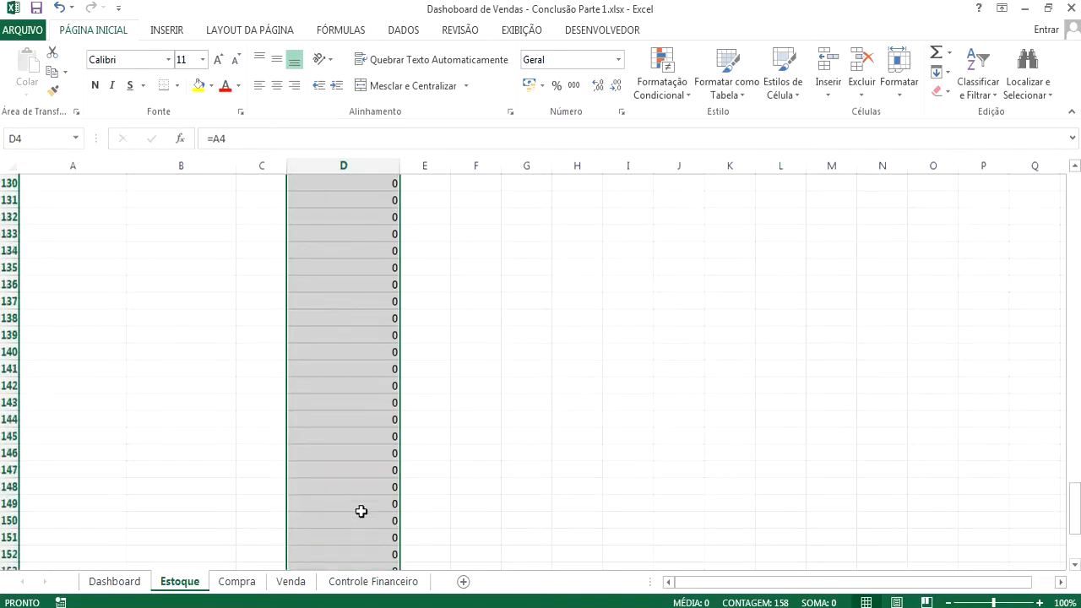
pyautogui.scroll(15, 360, 512)
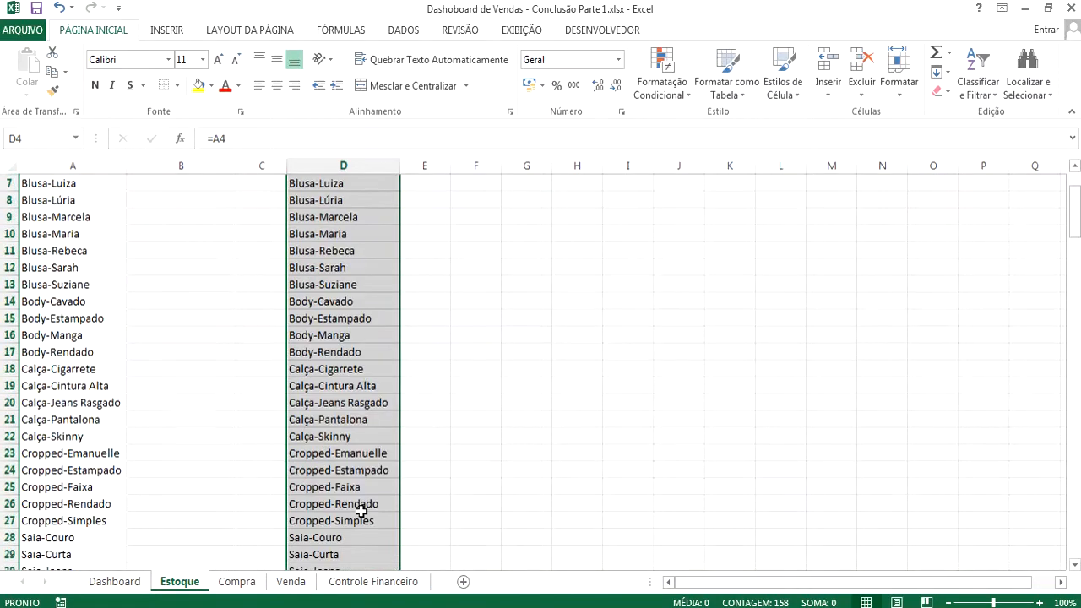
pyautogui.scroll(-1, 360, 512)
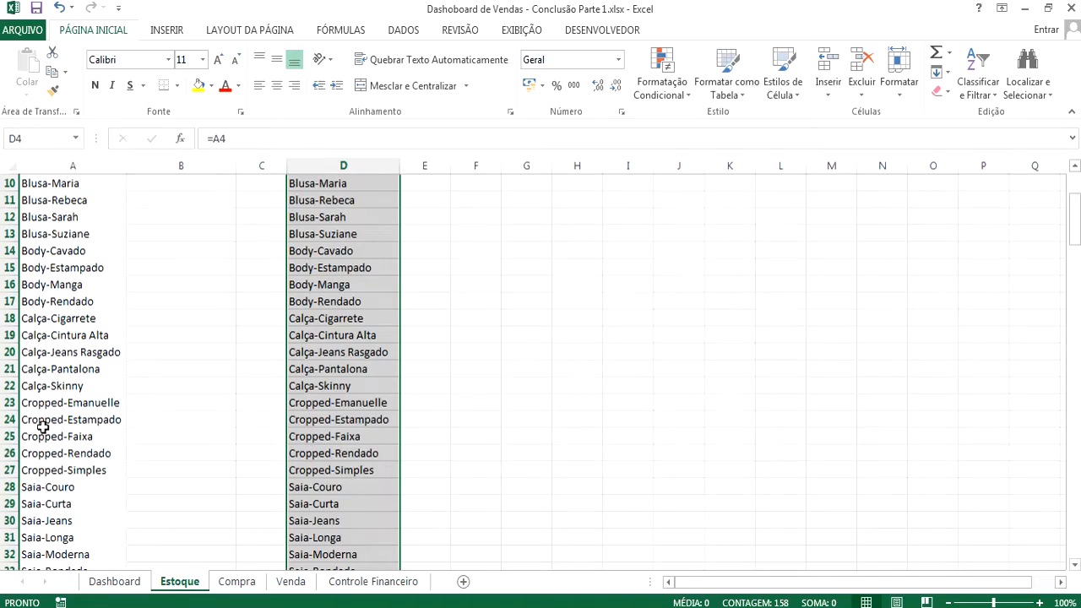
pyautogui.scroll(-5, 54, 425)
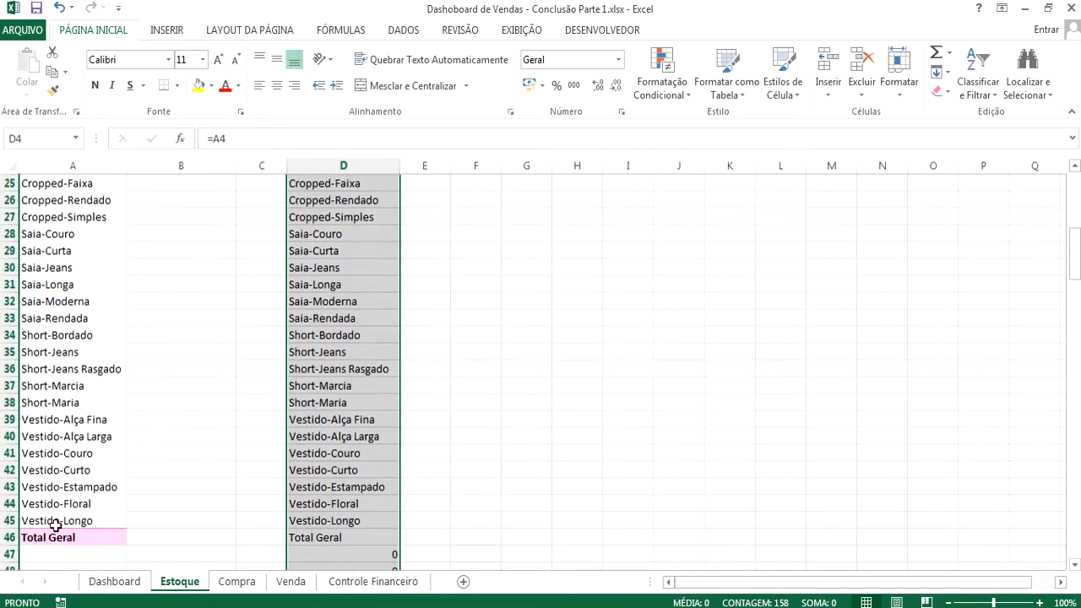
pyautogui.scroll(-2, 59, 540)
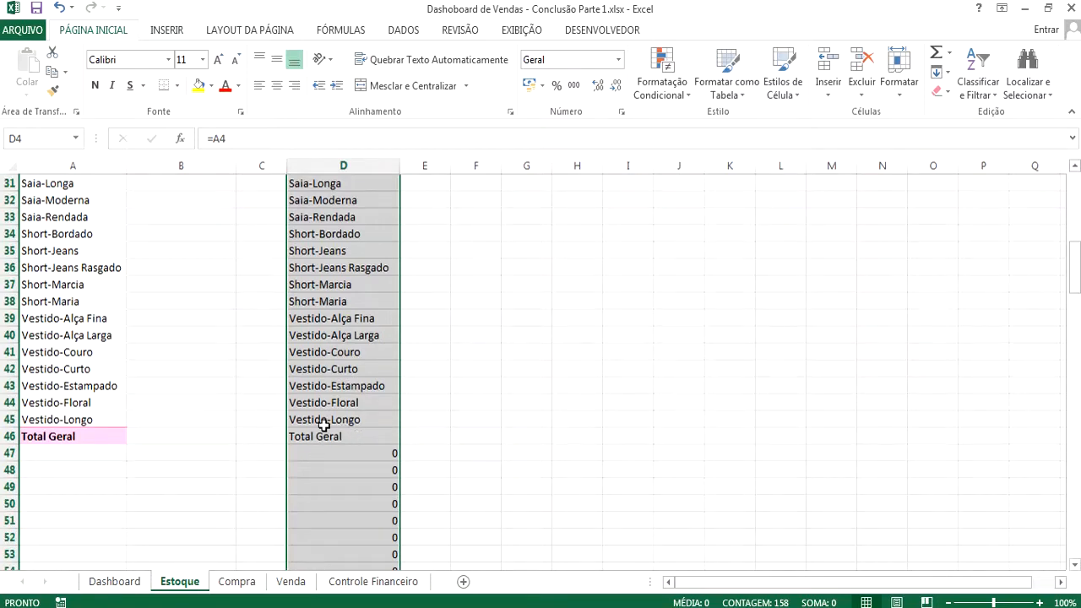
pyautogui.scroll(10, 323, 425)
# Step: Try to format D3:D161 as a pink table without the headers option and undo the formatting
pyautogui.click(315, 216)
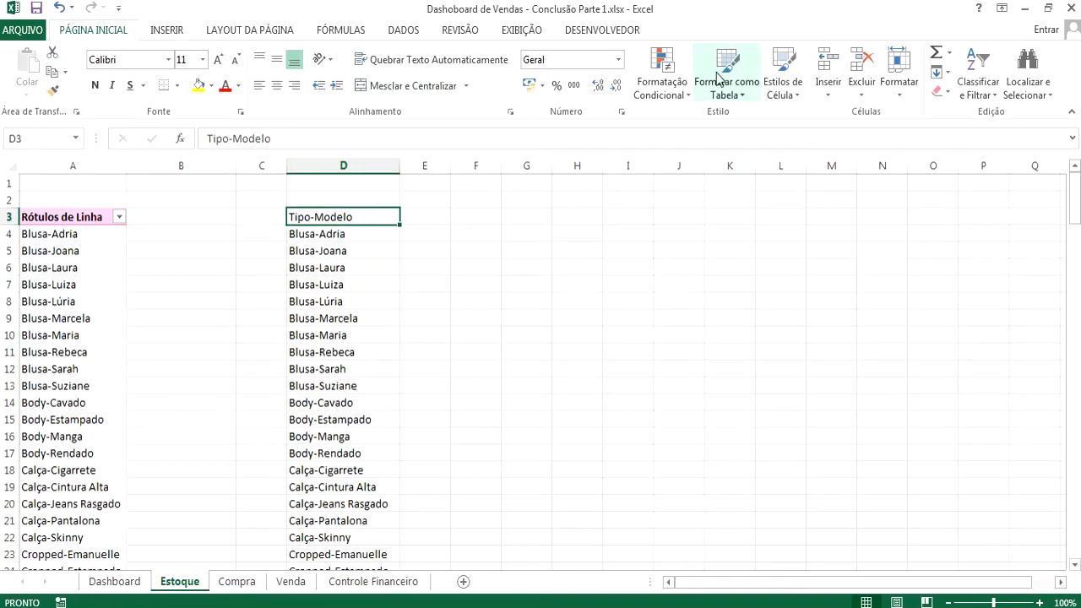
pyautogui.click(716, 78)
pyautogui.click(755, 353)
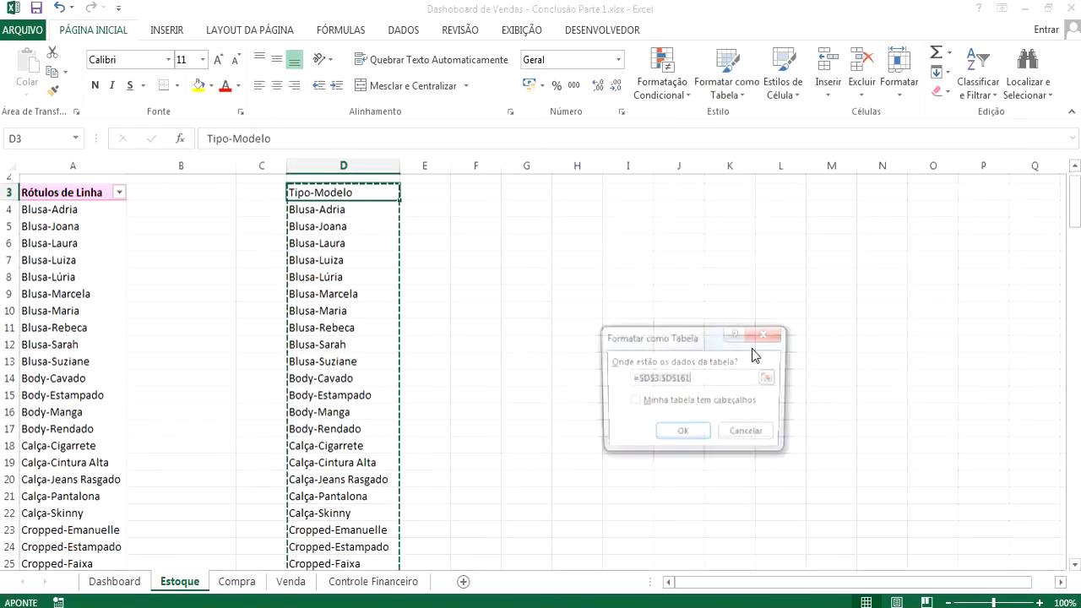
pyautogui.click(686, 433)
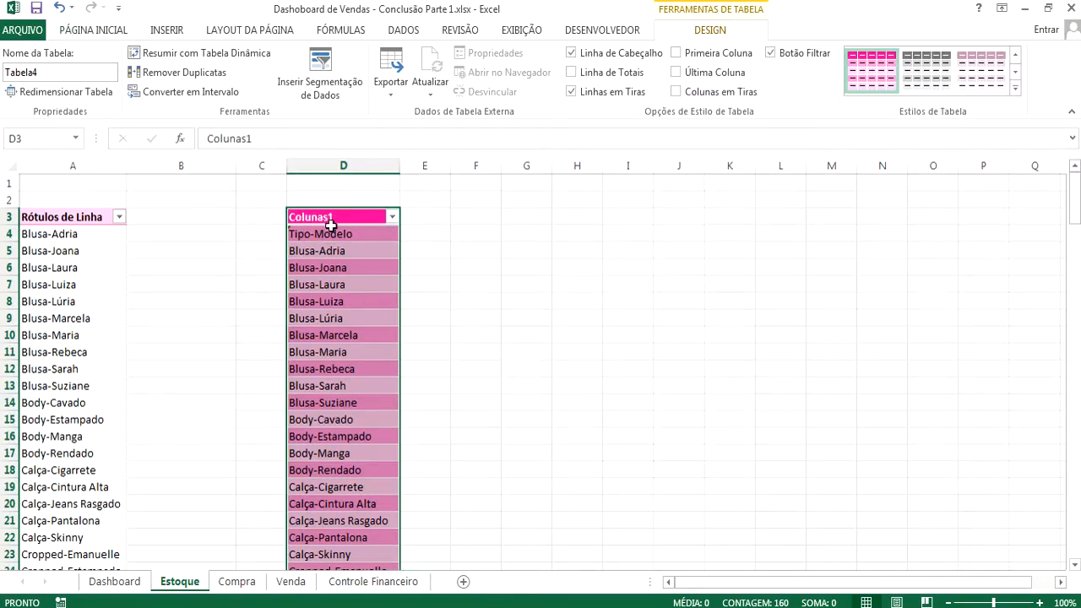
pyautogui.hotkey('ctrl', 'z')
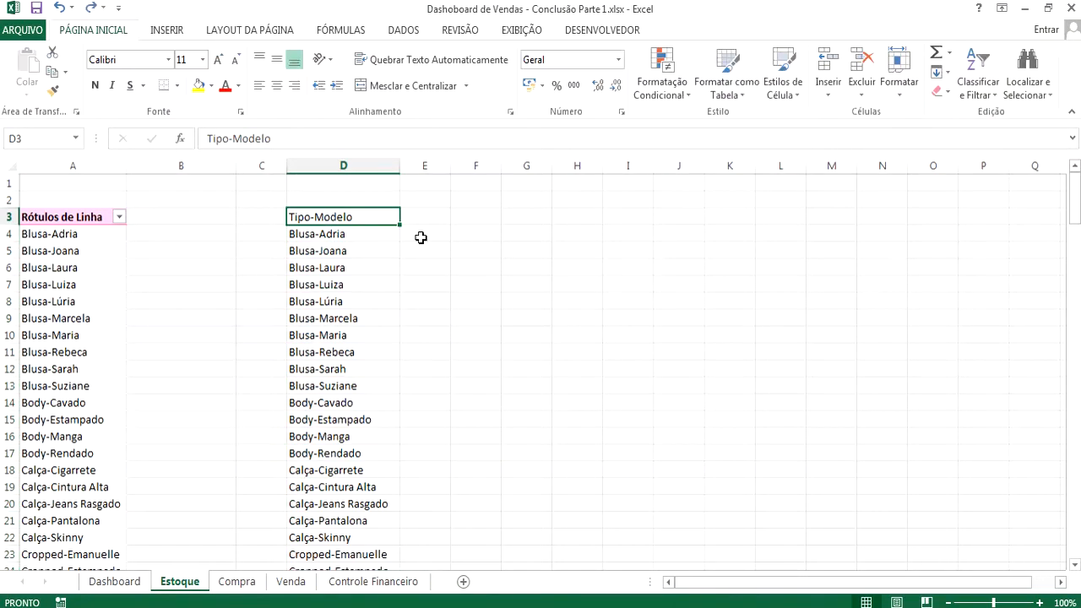
# Step: Format D3:D161 as a pink table with the option that the table has headers enabled
pyautogui.click(732, 72)
pyautogui.click(770, 354)
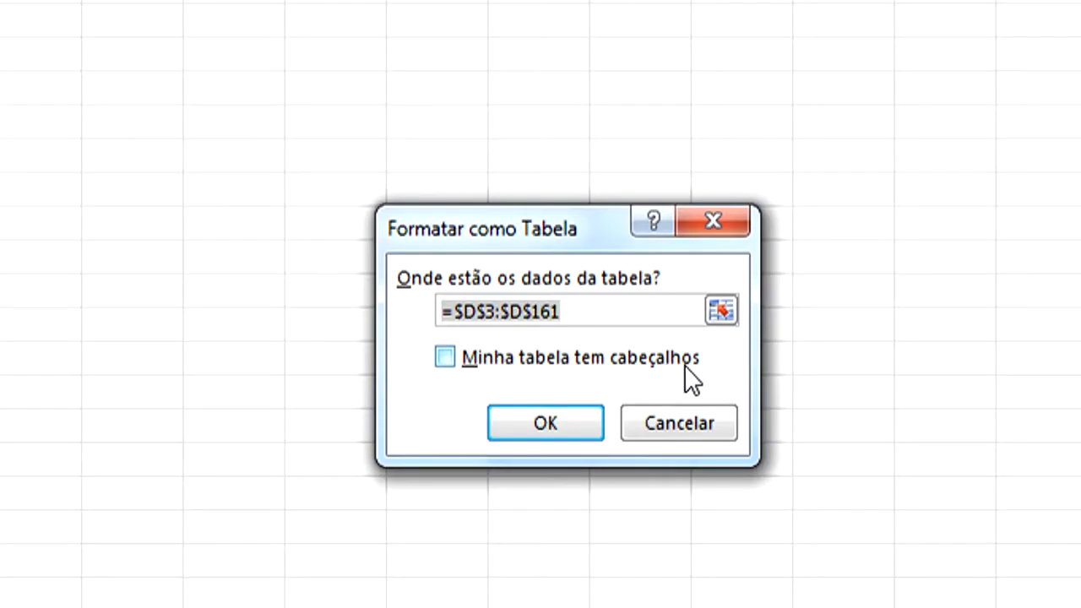
pyautogui.click(449, 357)
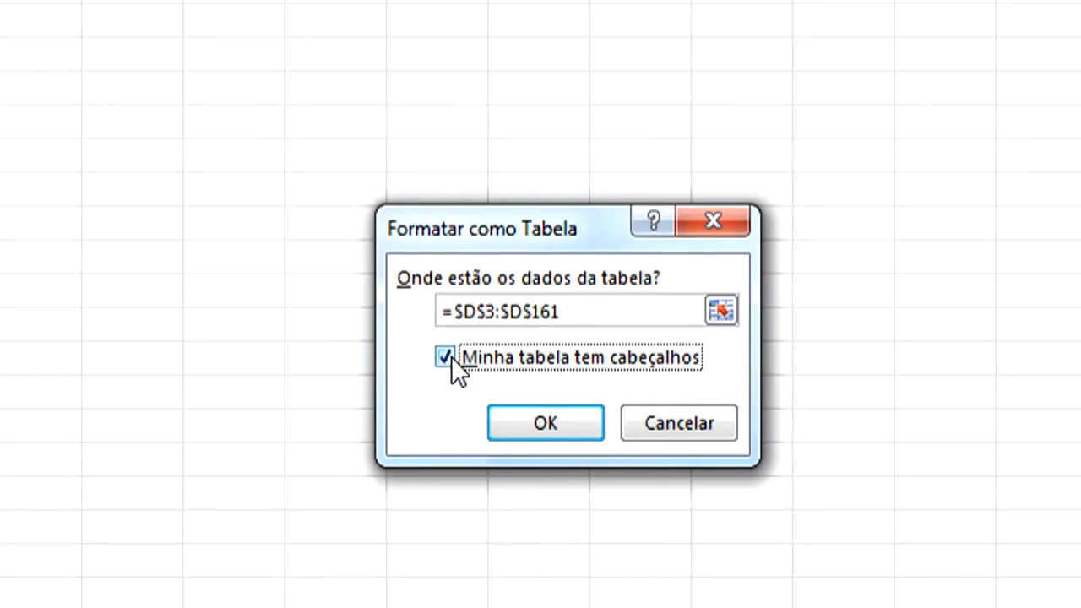
pyautogui.click(544, 432)
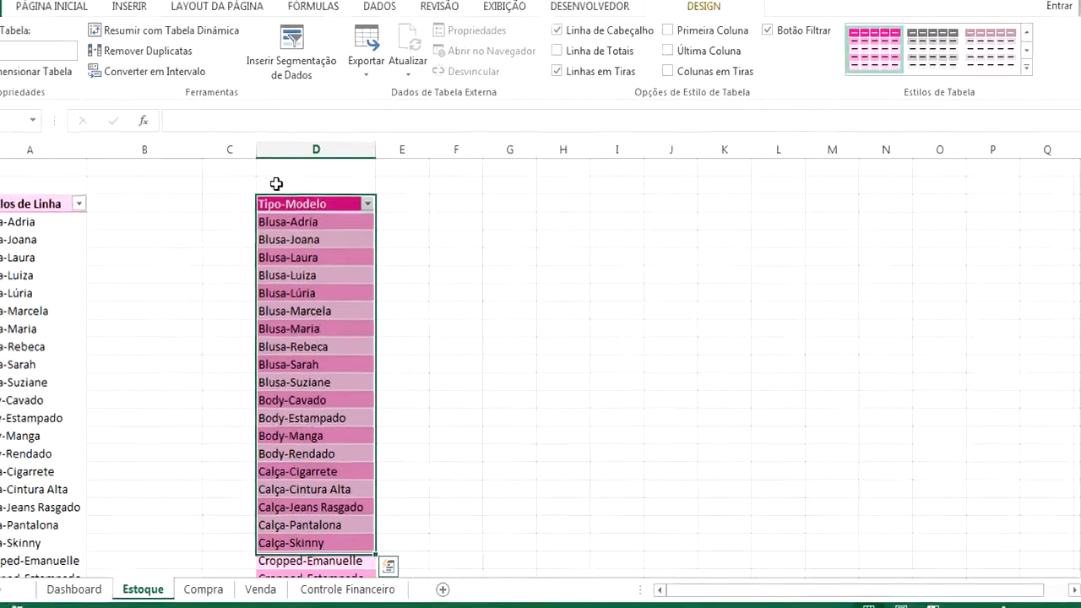
pyautogui.click(27, 19)
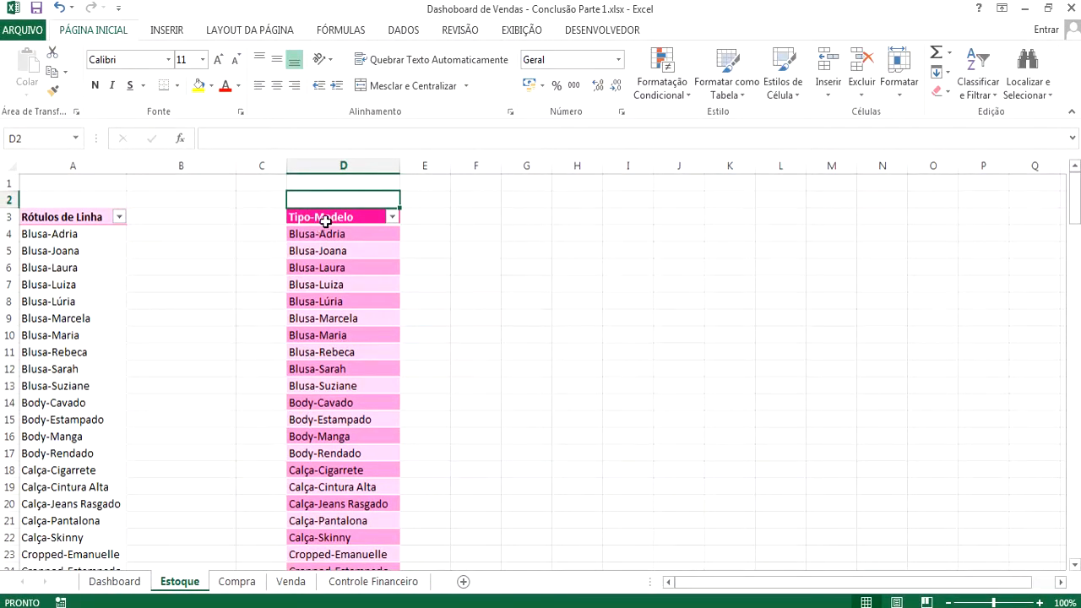
# Step: Extend the table with the column headings Qntd. Compras in E3, Qntd. Vendas in F3 and Estoque in G3
pyautogui.click(435, 216)
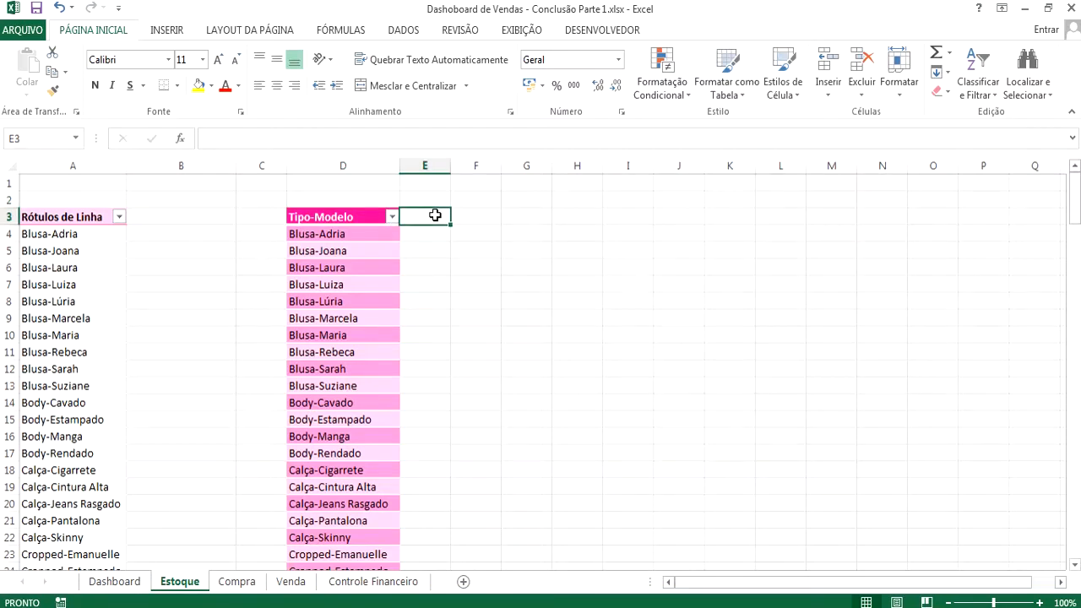
pyautogui.write('Qntd ')
pyautogui.write('Com')
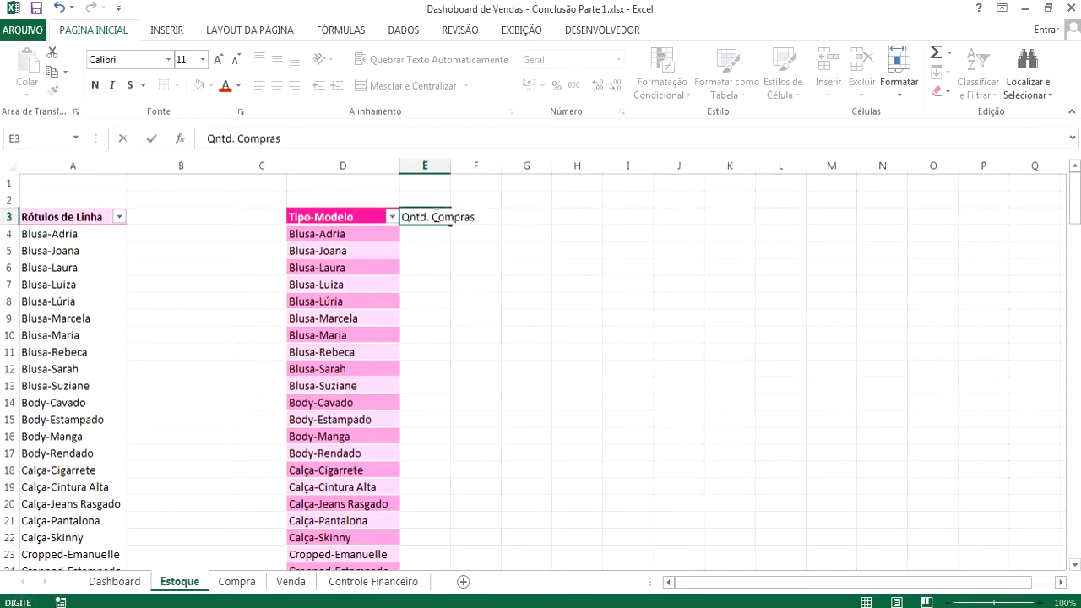
pyautogui.write('pras')
pyautogui.press('Tab')
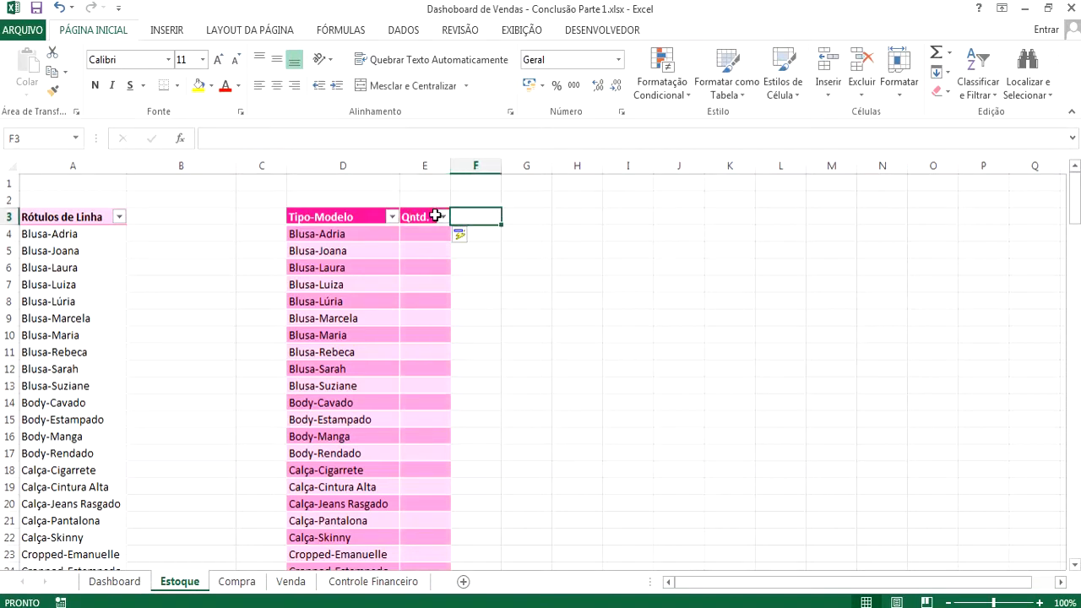
pyautogui.write('Qnt')
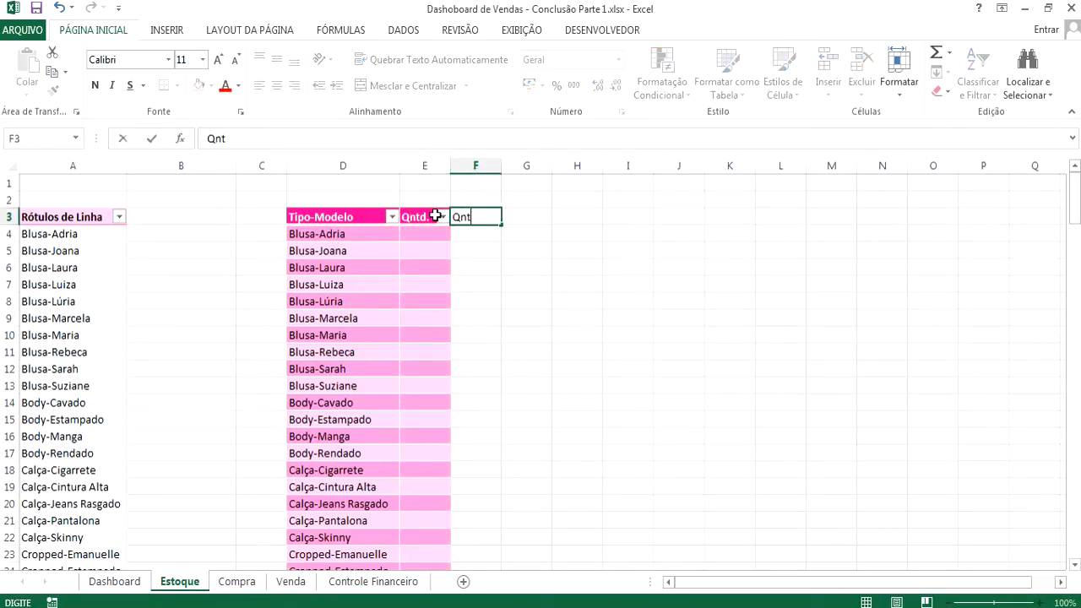
pyautogui.write('d. Vendas')
pyautogui.press('Tab')
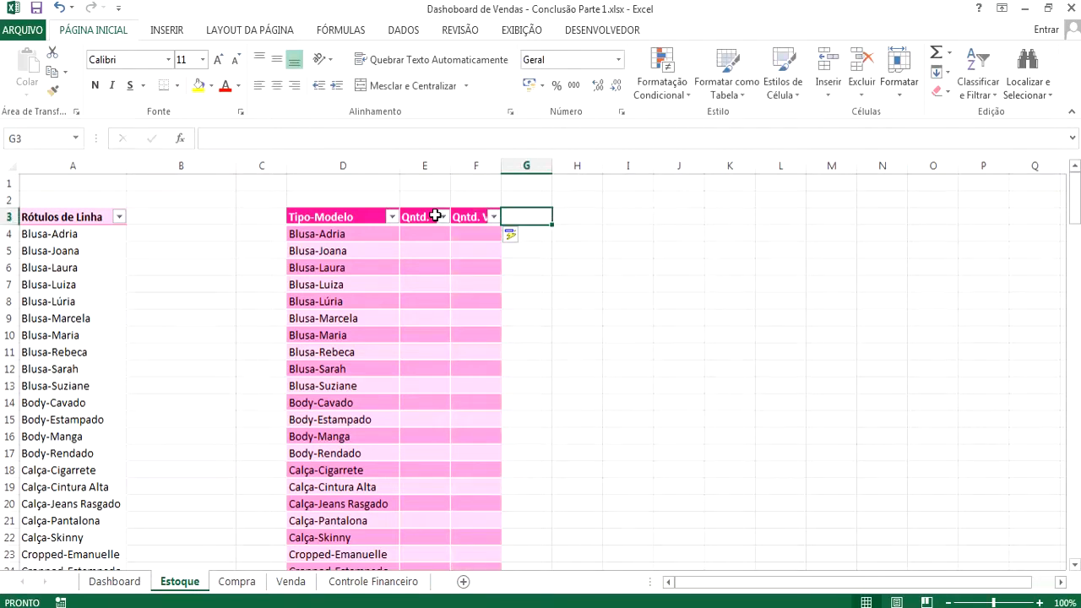
pyautogui.write('Estoque')
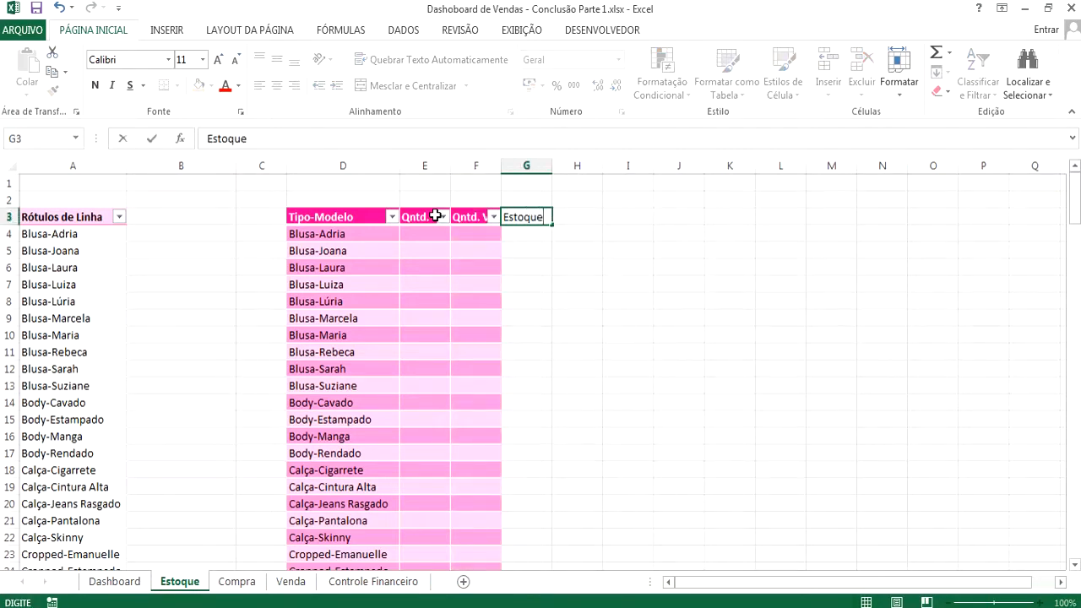
pyautogui.click(621, 328)
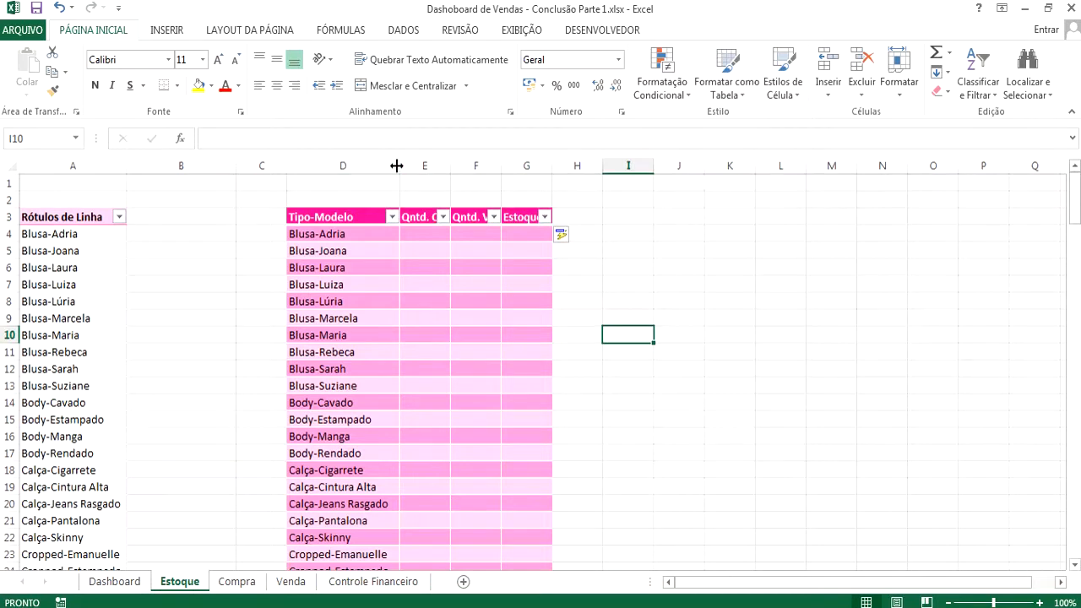
# Step: Autofit the widths of columns D, E and F to their contents
pyautogui.doubleClick(399, 166)
pyautogui.doubleClick(444, 165)
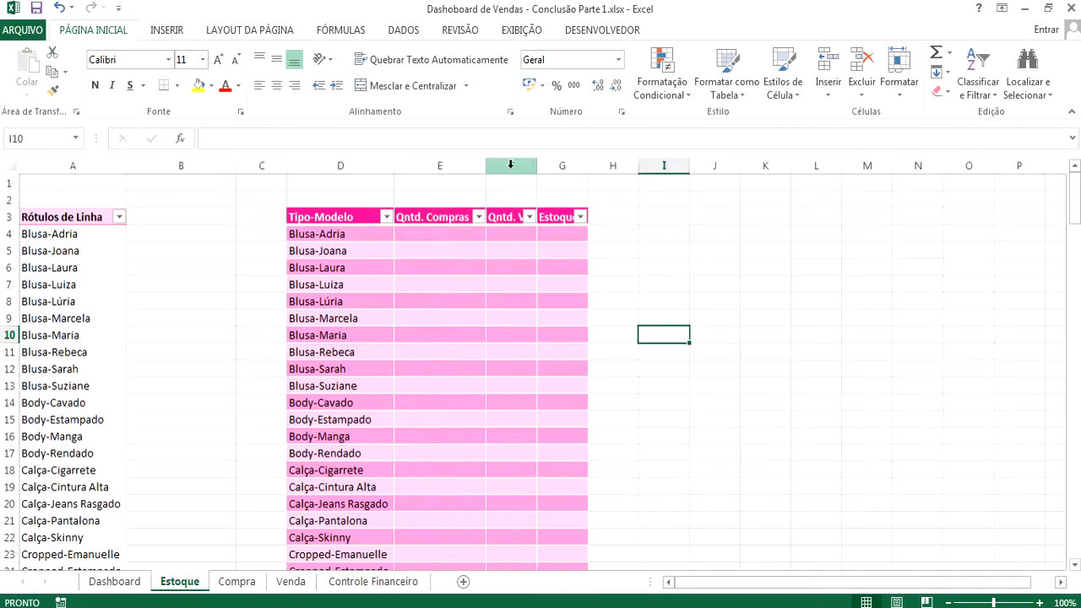
pyautogui.doubleClick(537, 168)
# Step: Fill the Qntd. Compras column from E4 with the formula =SOMASE(Tabela1[Tipo-Modelo];[@[Tipo-Modelo]];Tabela1[Quantidade]), using the Compra sheet's Tipo-Modelo and Quantidade columns
pyautogui.click(426, 231)
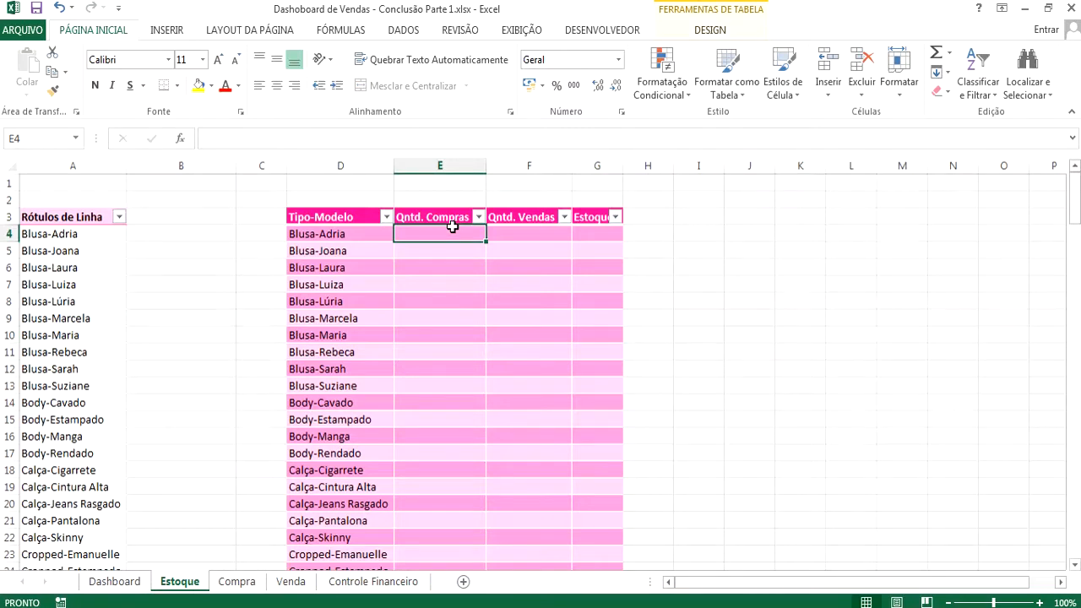
pyautogui.write('=')
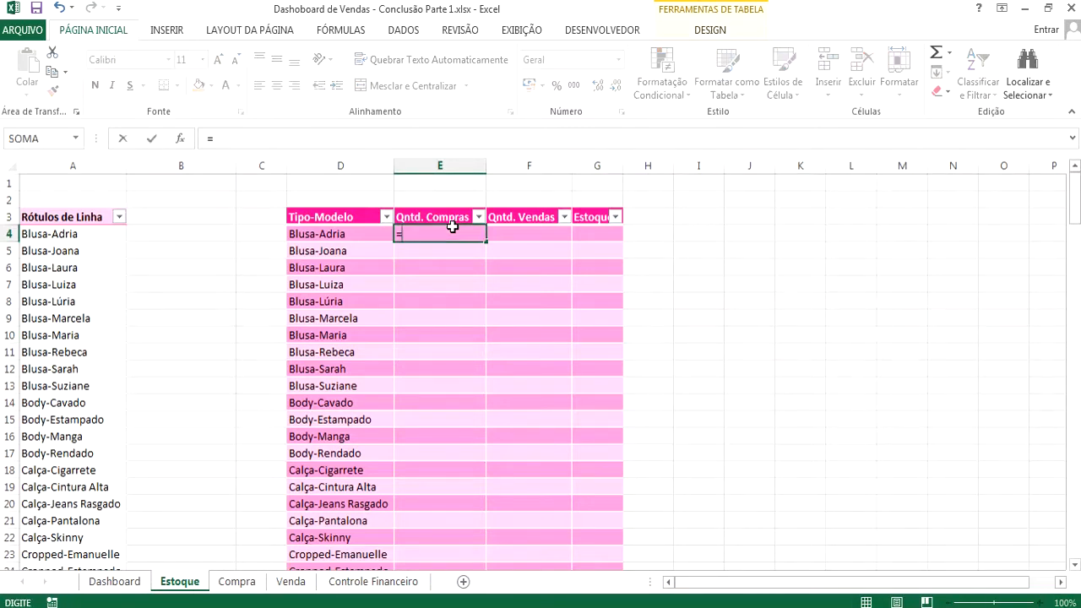
pyautogui.write('somase')
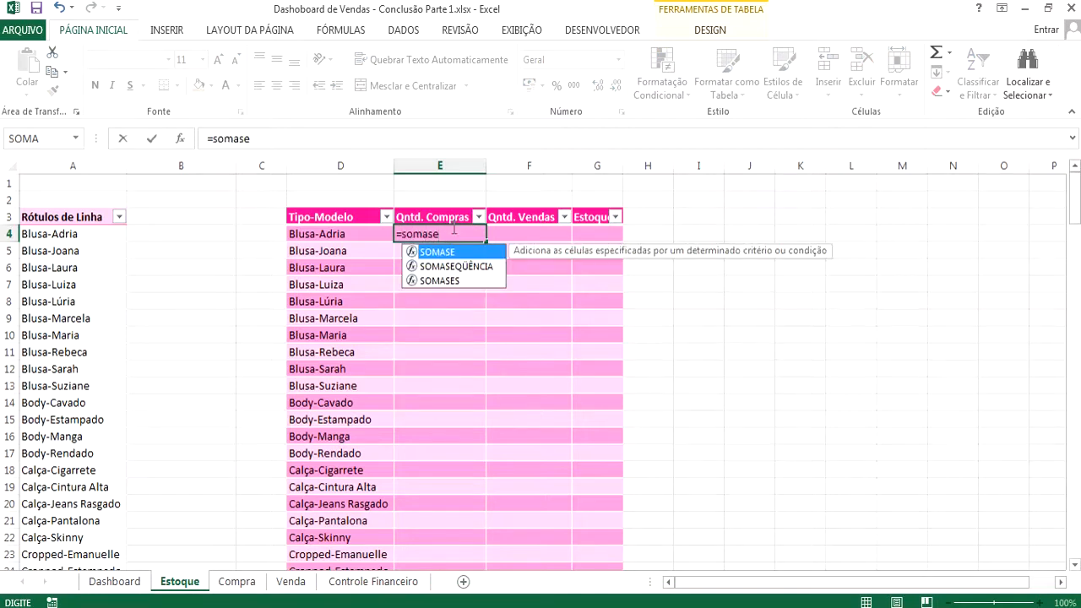
pyautogui.write('(')
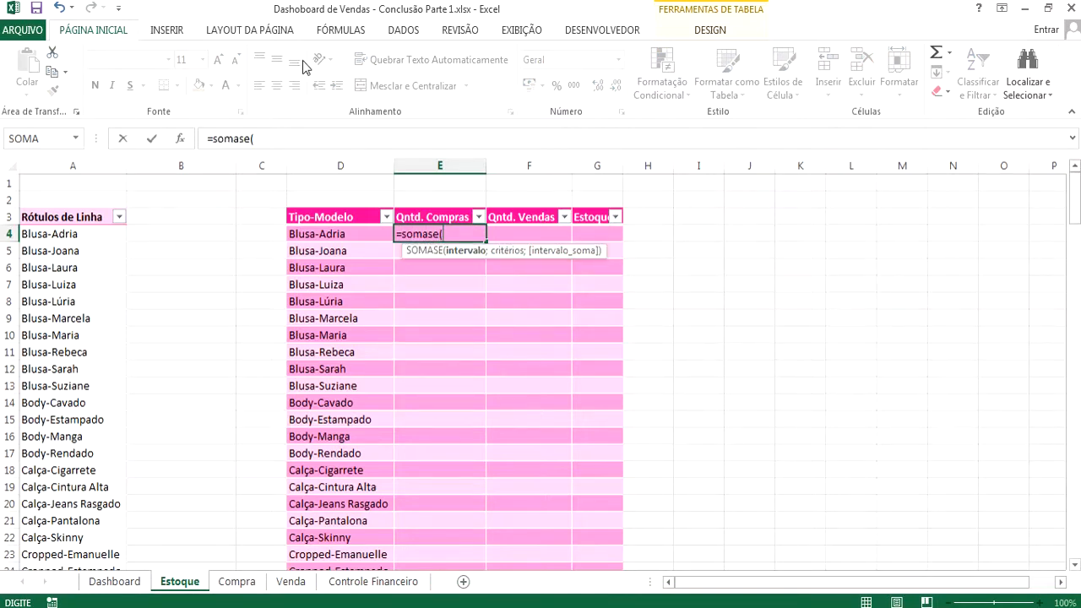
pyautogui.click(236, 582)
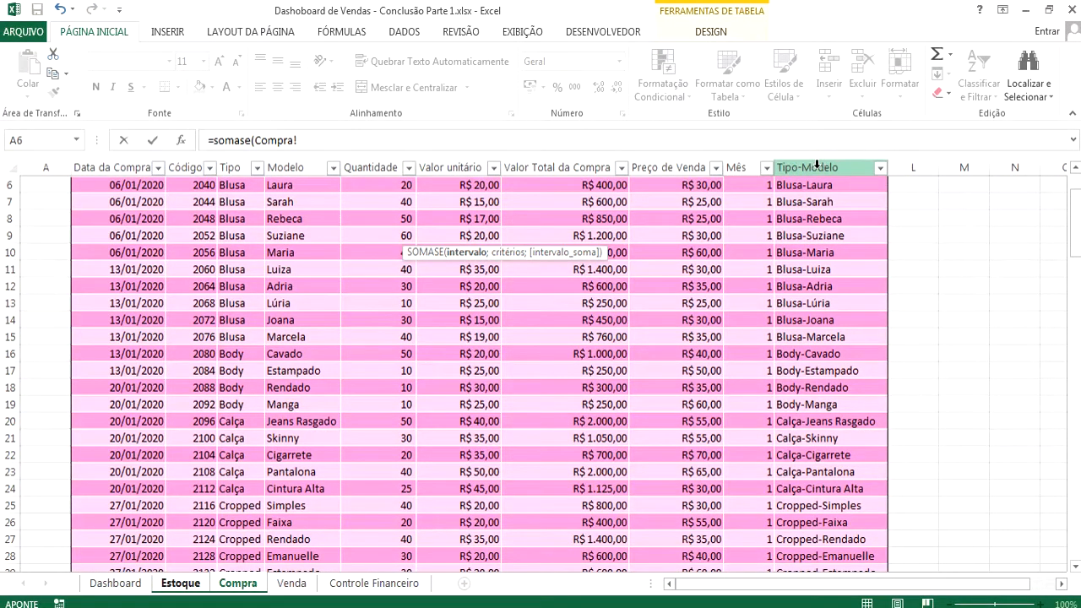
pyautogui.click(828, 164)
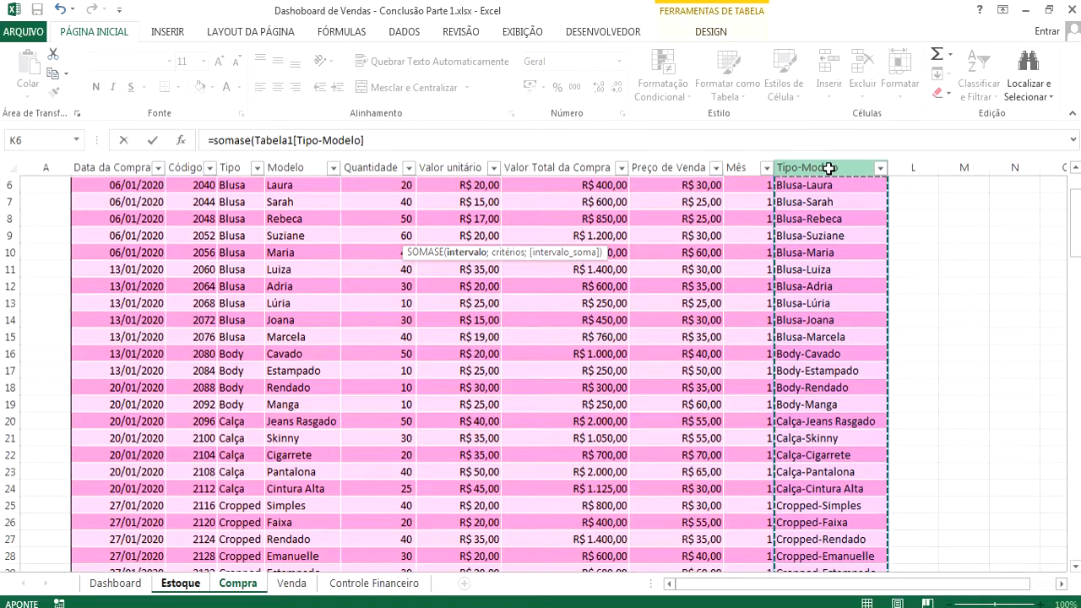
pyautogui.write(';')
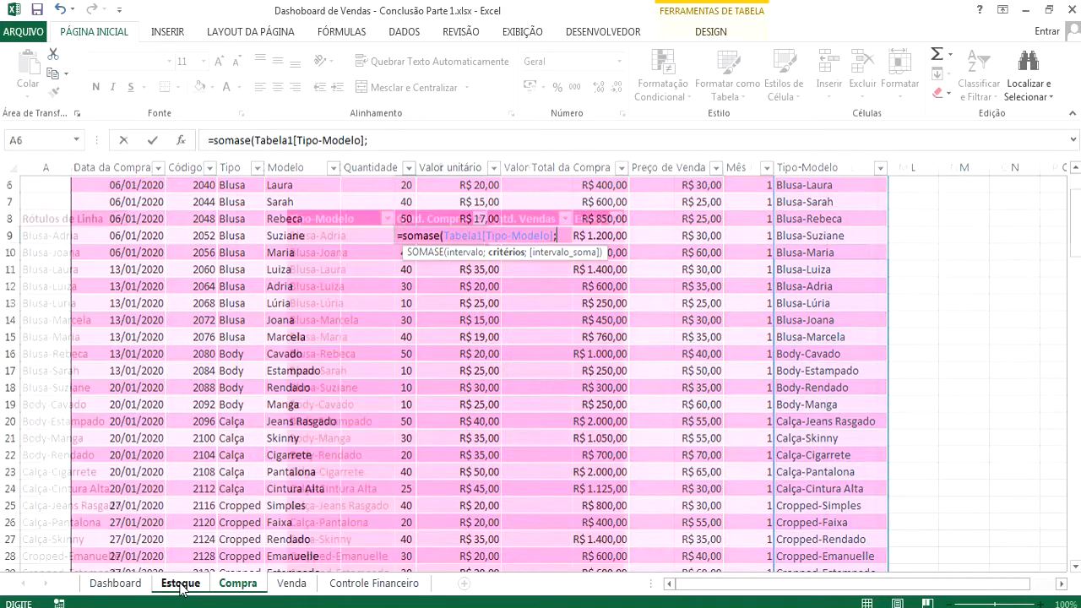
pyautogui.click(180, 583)
pyautogui.click(324, 236)
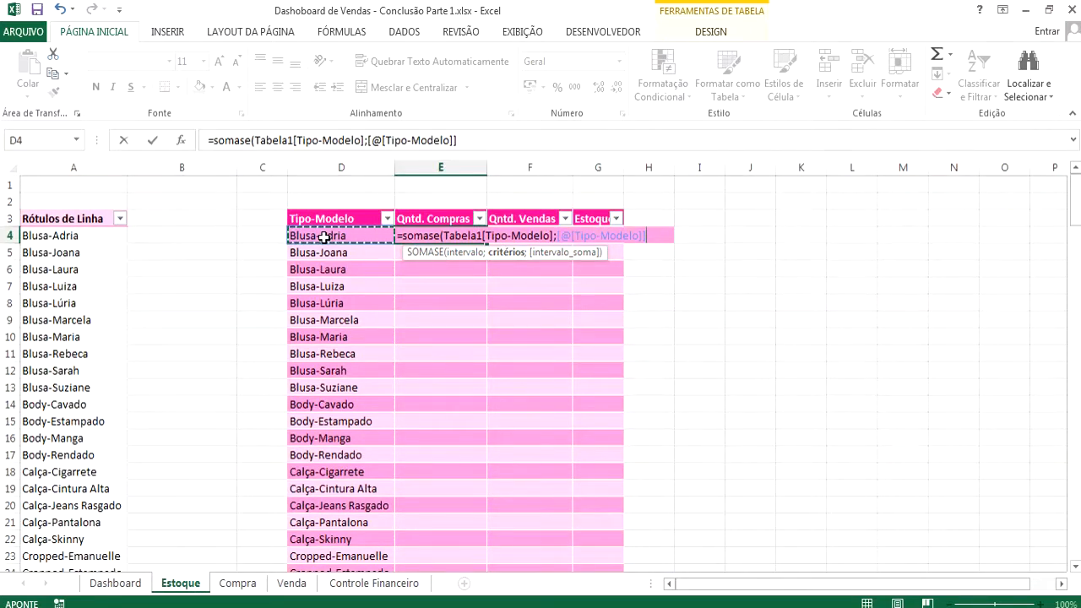
pyautogui.write(';')
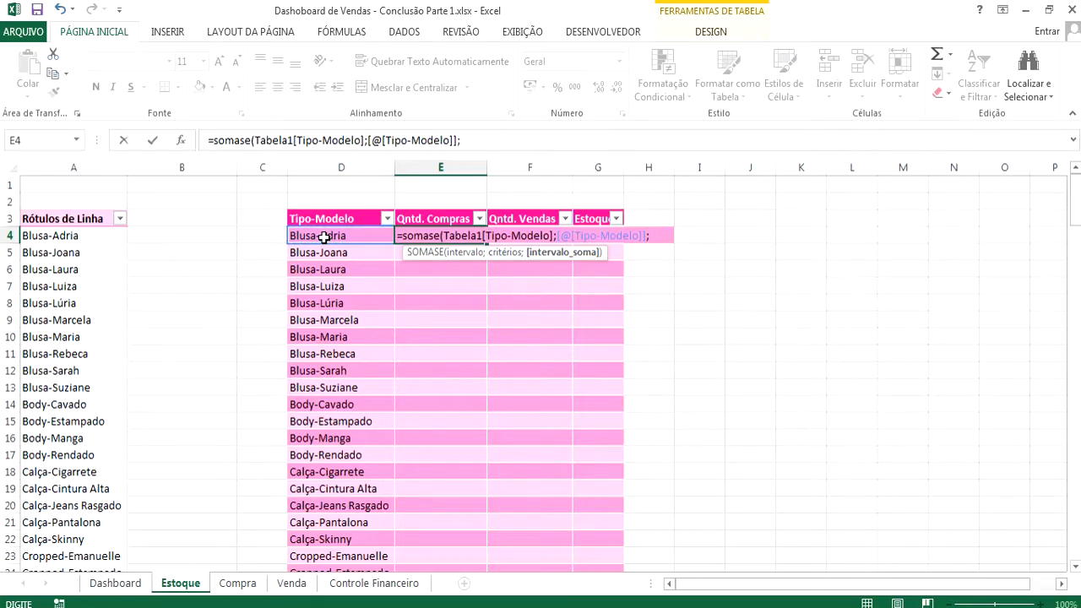
pyautogui.click(237, 582)
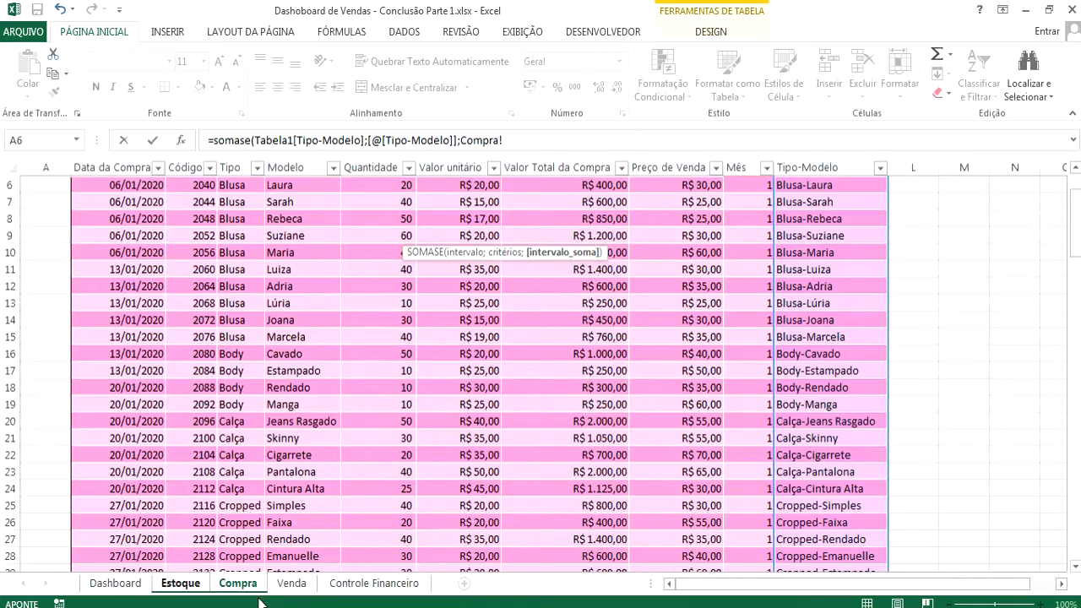
pyautogui.click(387, 159)
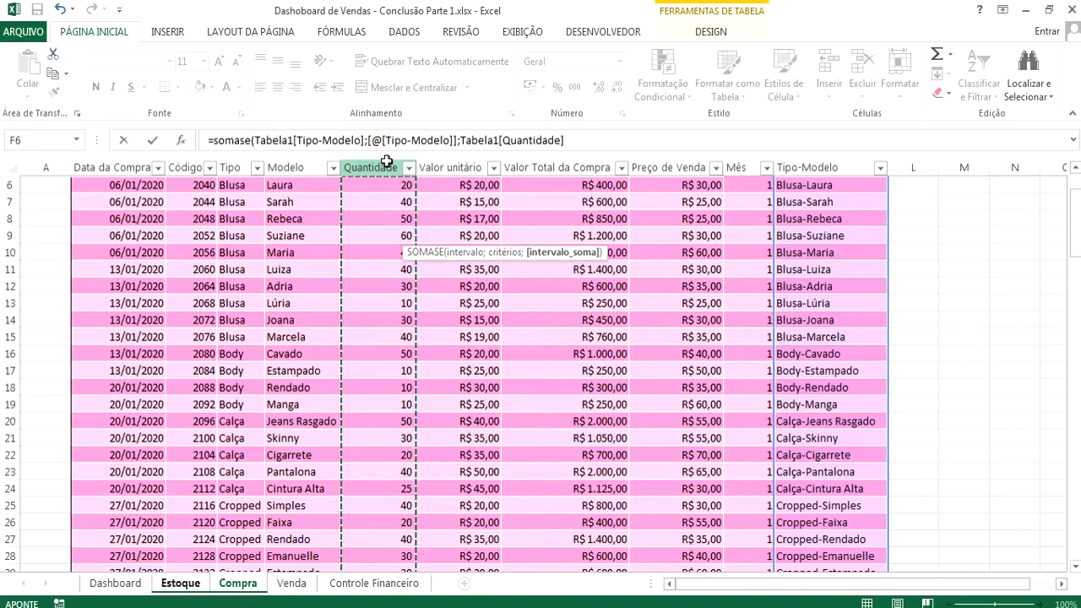
pyautogui.press('Return')
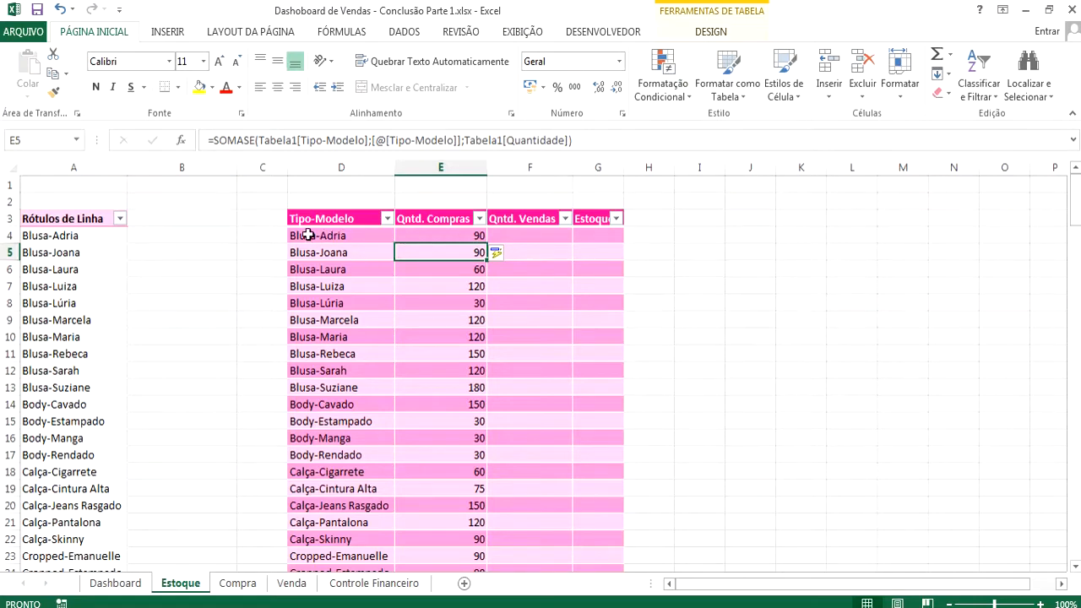
# Step: Fill the Qntd. Vendas column from F4 with =SOMASE(Venda!K:K;[@[Tipo-Modelo]];Venda!F:F) to sum the sold quantities per item
pyautogui.click(518, 237)
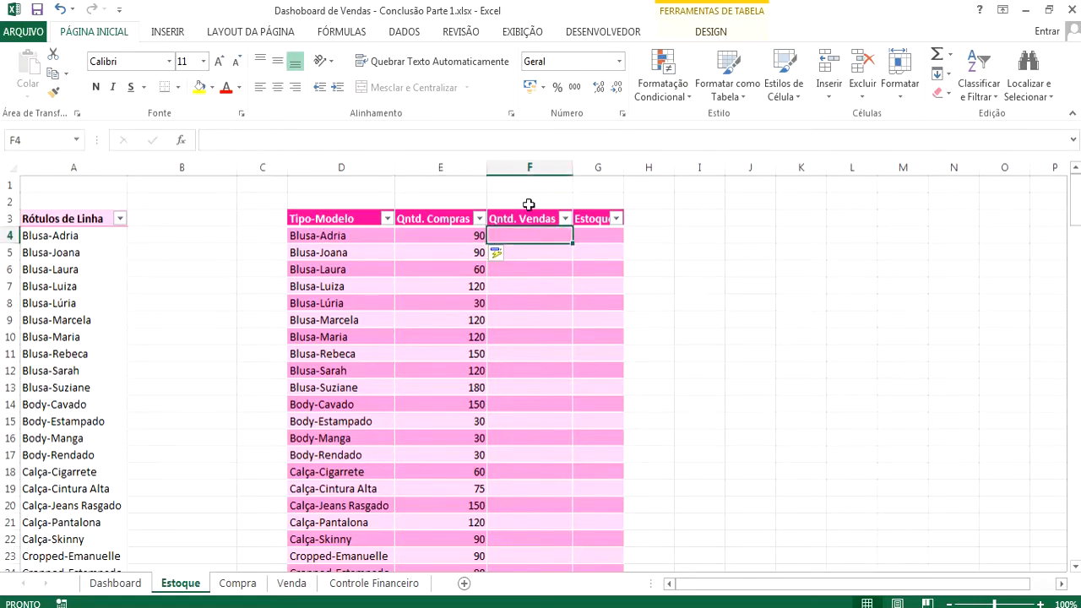
pyautogui.write('=sg')
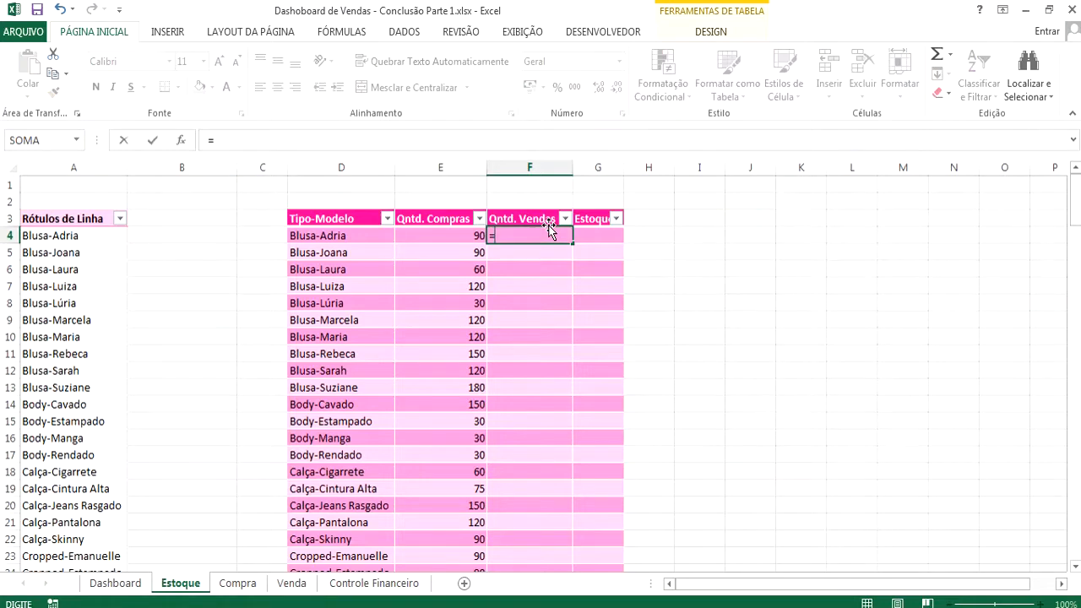
pyautogui.press('BackSpace')
pyautogui.press('BackSpace')
pyautogui.write('SOMASE')
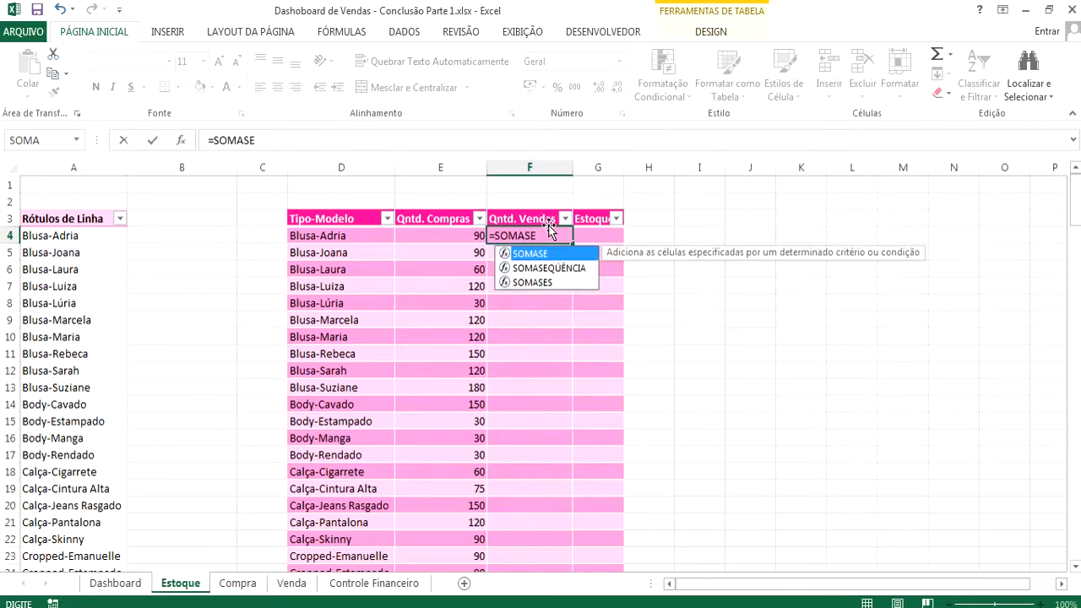
pyautogui.write('(')
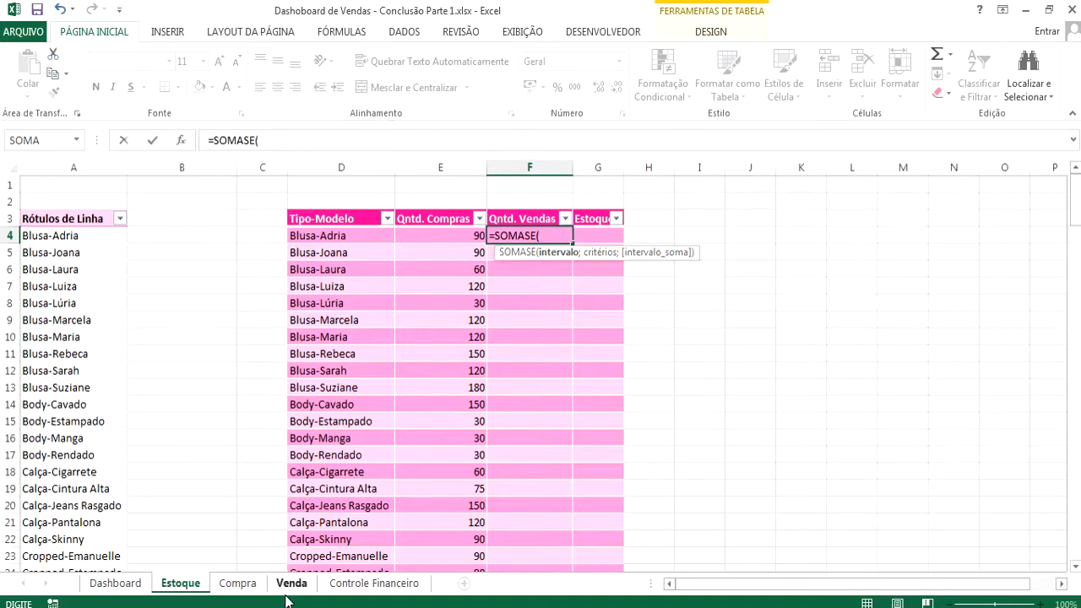
pyautogui.click(291, 584)
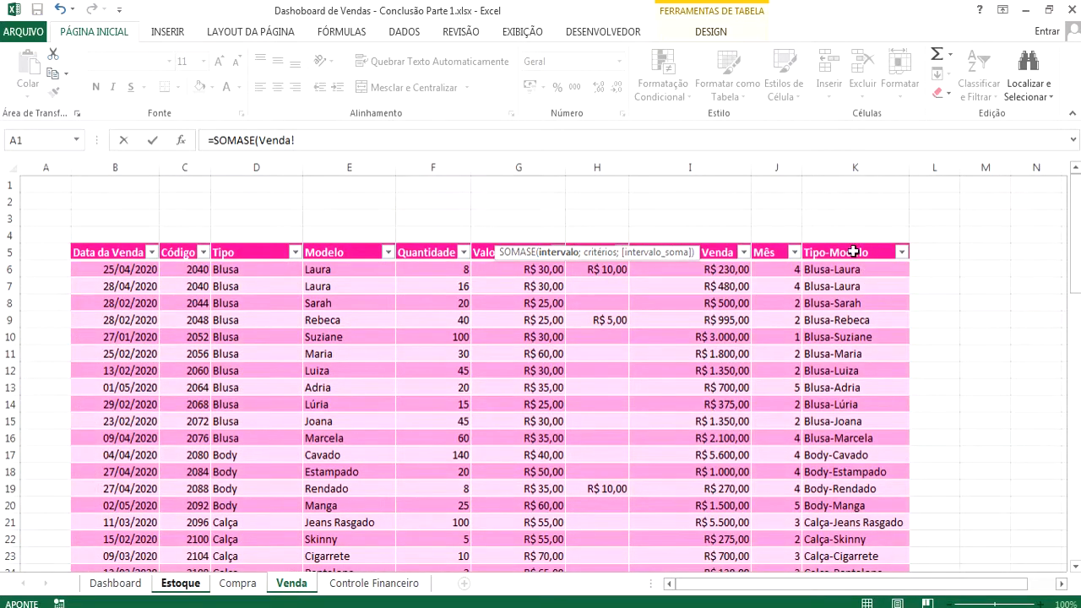
pyautogui.click(860, 158)
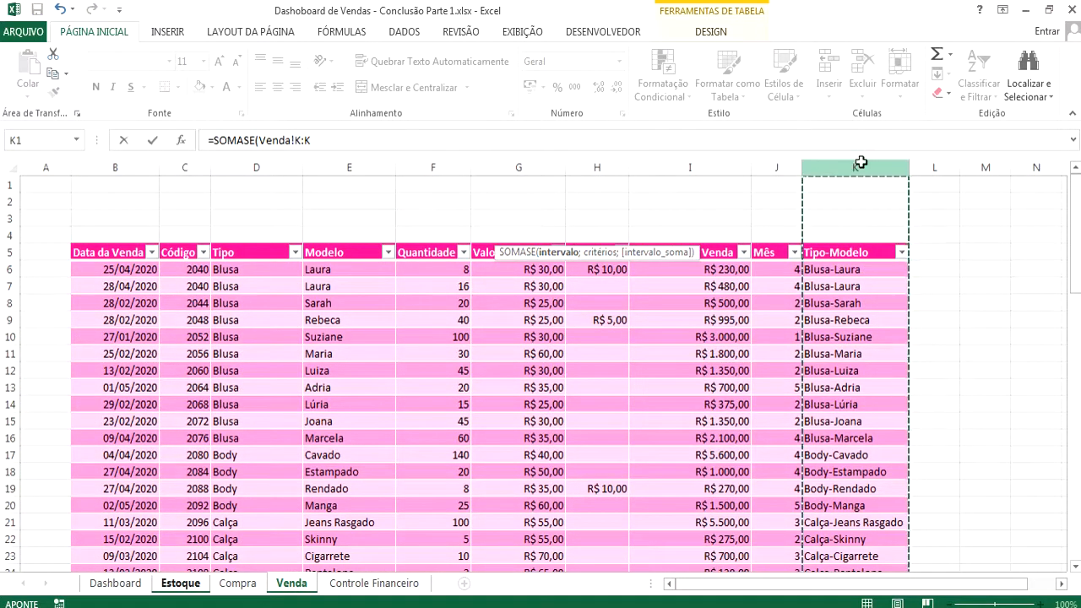
pyautogui.write(';')
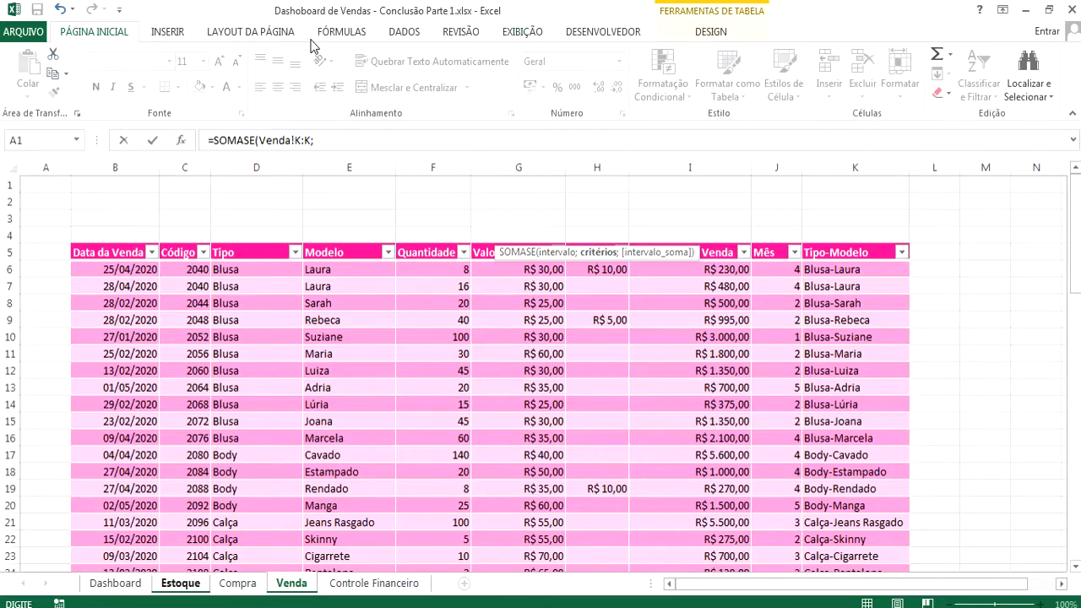
pyautogui.click(180, 584)
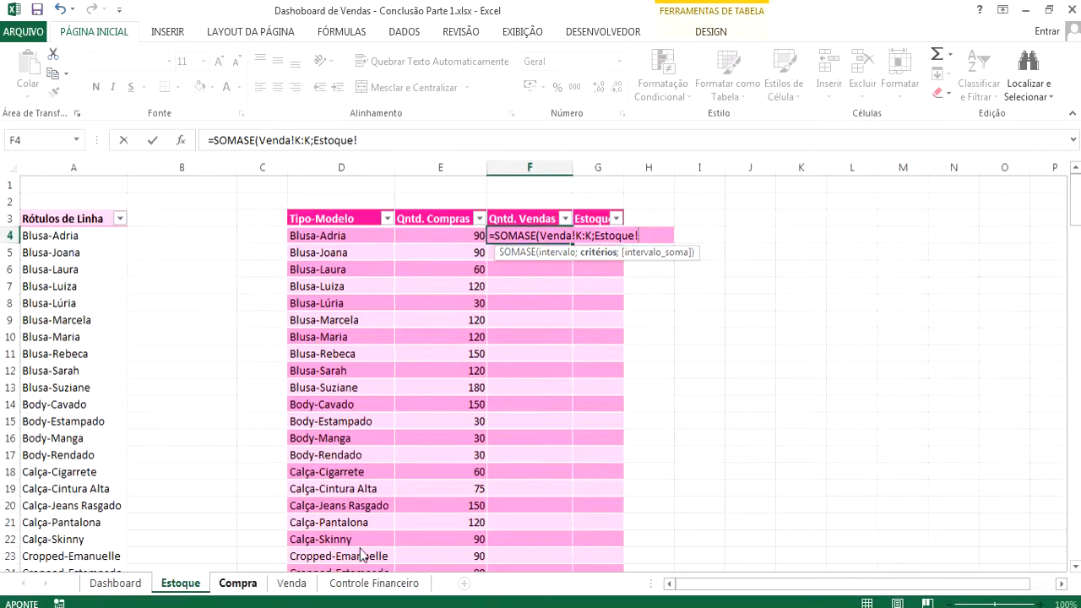
pyautogui.click(330, 238)
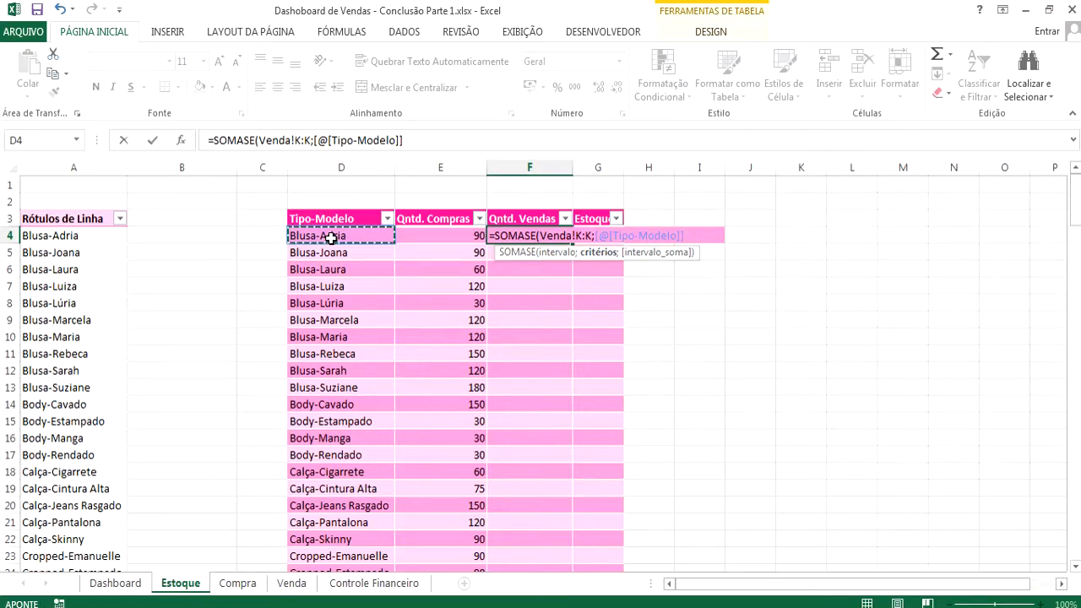
pyautogui.write(';')
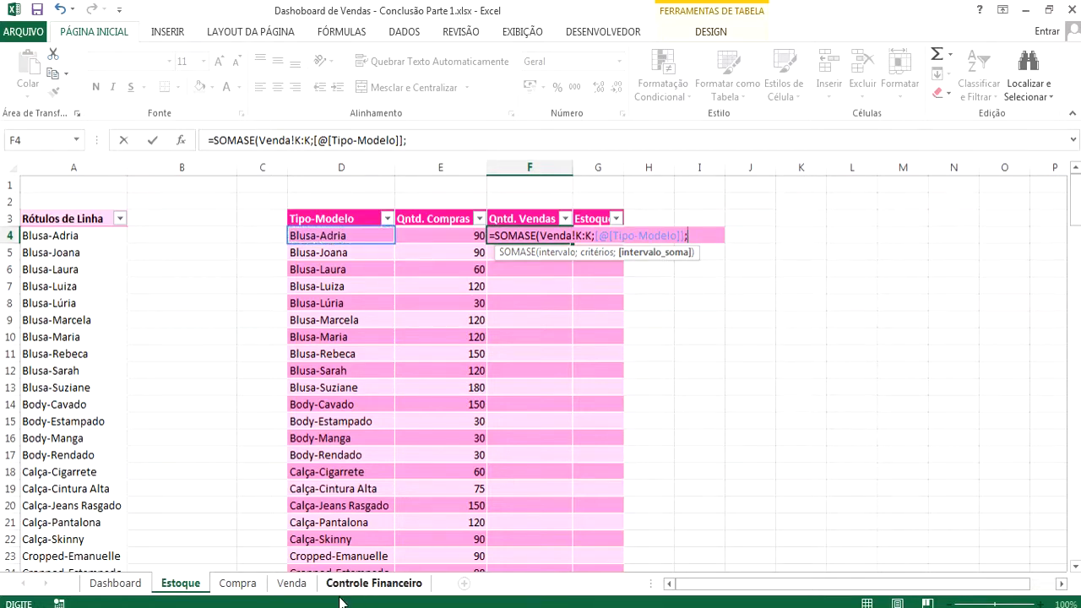
pyautogui.click(295, 584)
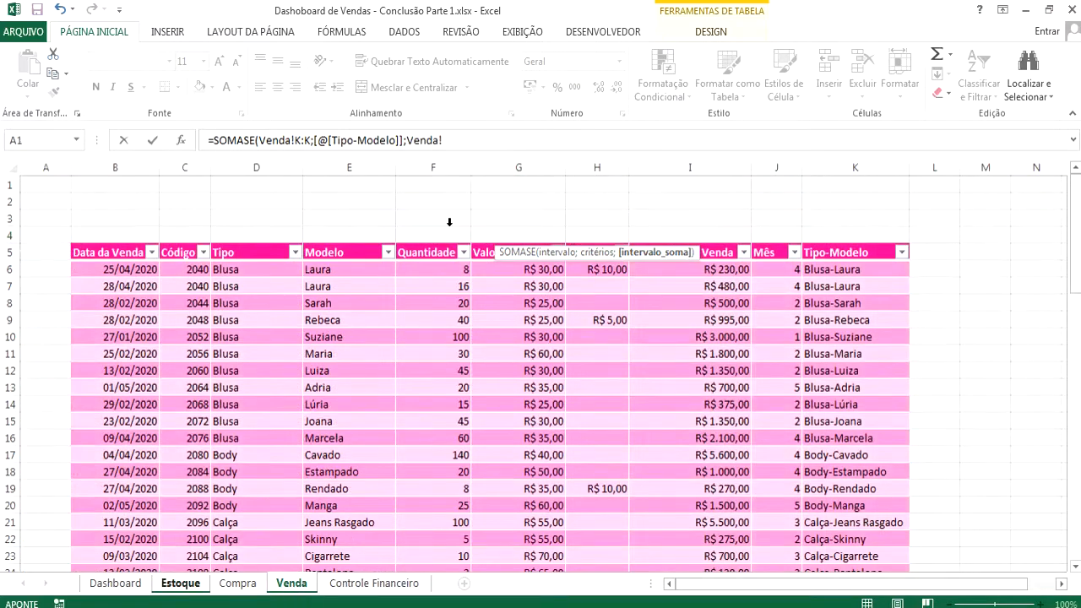
pyautogui.click(441, 168)
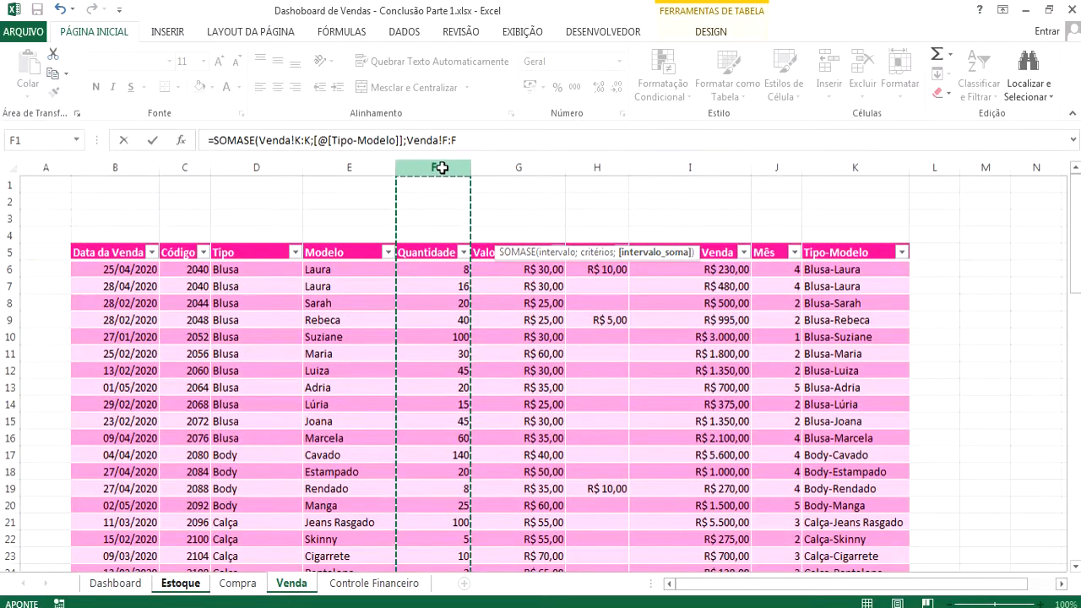
pyautogui.press('Return')
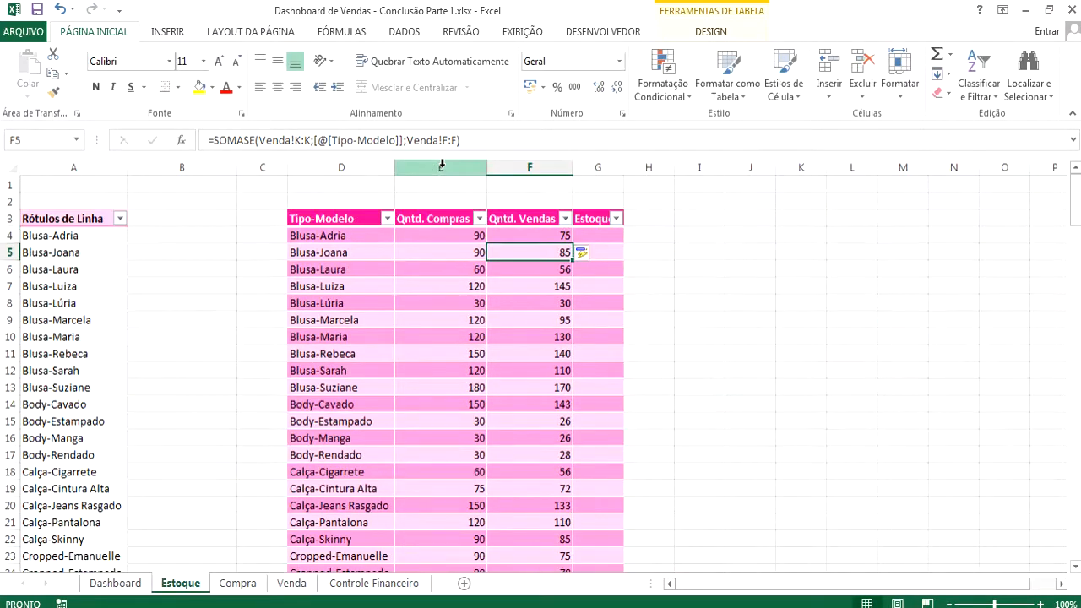
# Step: Calculate the Estoque column from G4 with =[@[Qntd. Compras]]-[@[Qntd. Vendas]] and widen column G to fit its heading
pyautogui.click(603, 236)
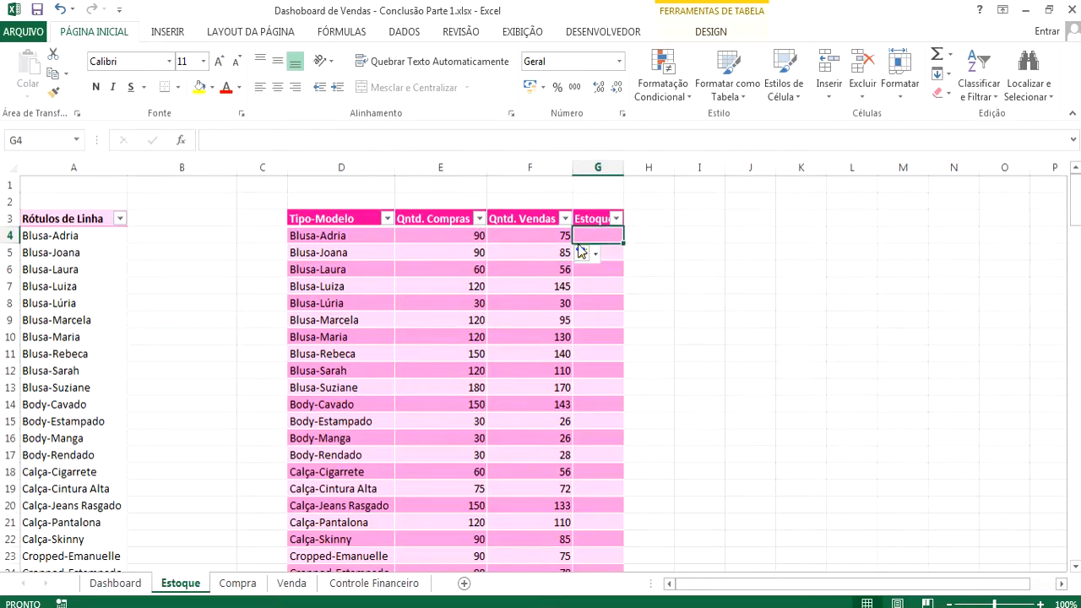
pyautogui.write('=')
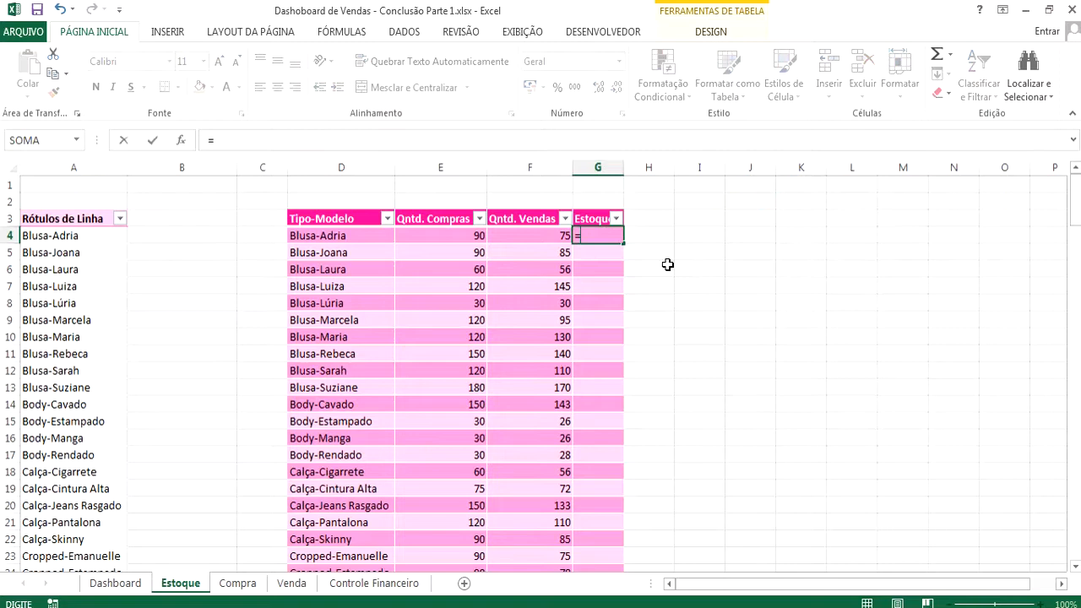
pyautogui.click(464, 239)
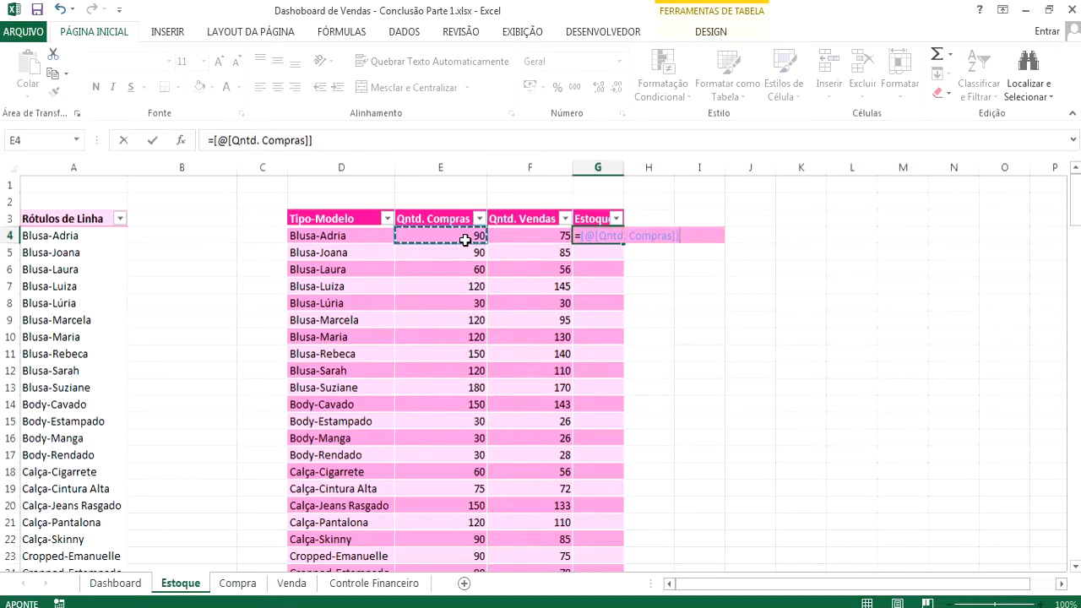
pyautogui.write('-')
pyautogui.click(550, 238)
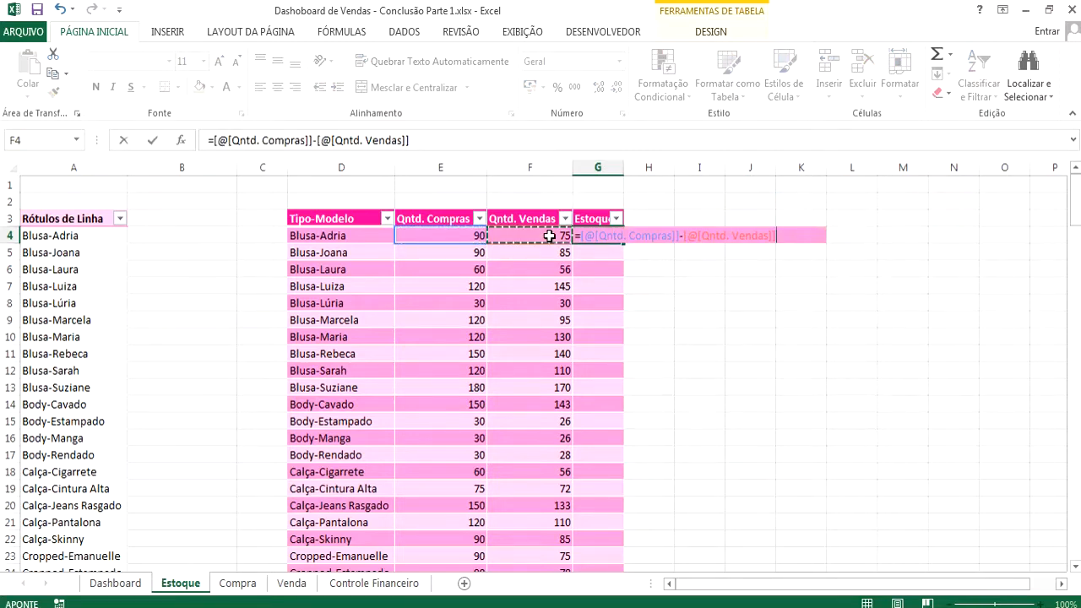
pyautogui.press('Return')
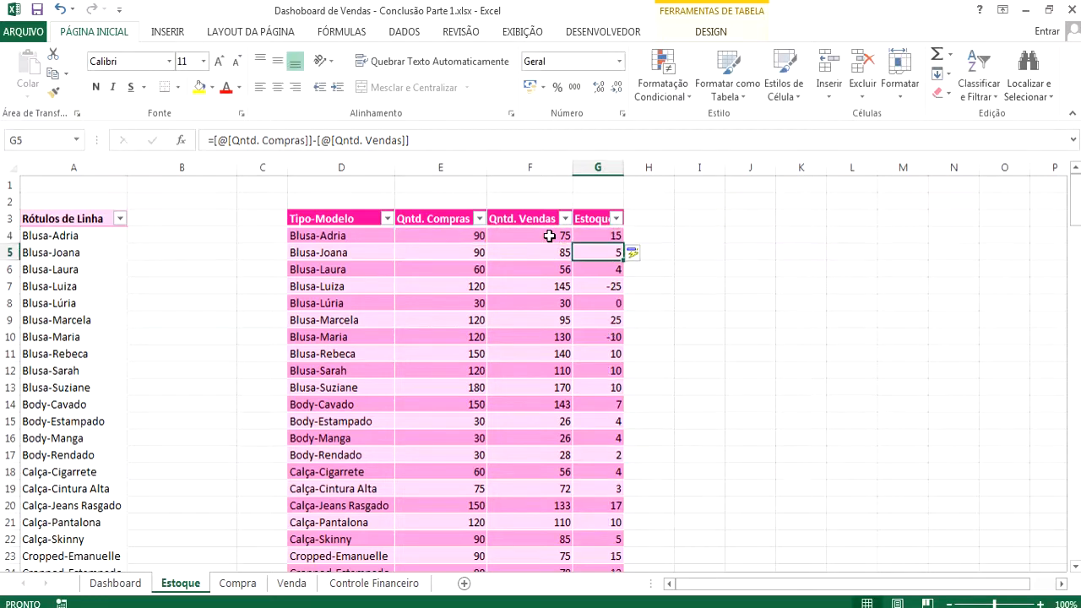
pyautogui.moveTo(625, 168); pyautogui.dragTo(648, 169)
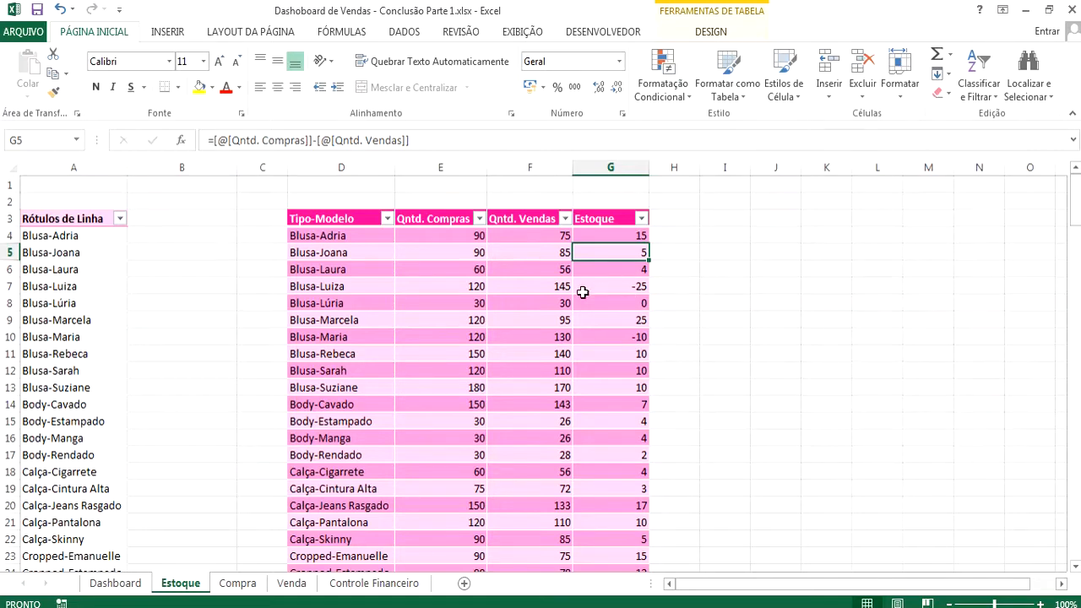
# Step: Examine the Estoque value of Blusa-Luiza and the table's rows down past Total Geral
pyautogui.click(637, 289)
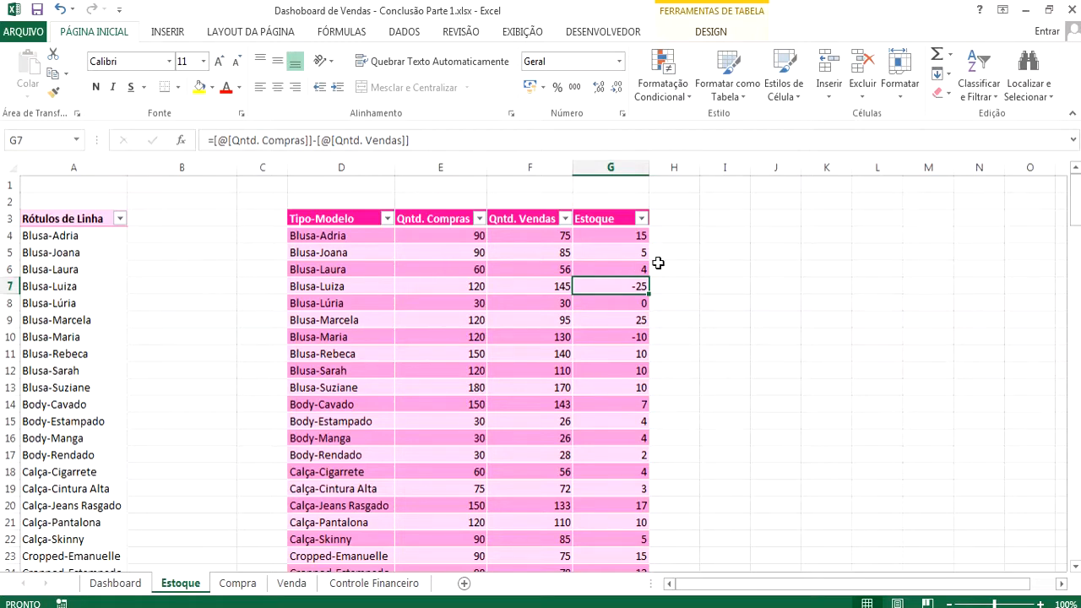
pyautogui.scroll(-5, 541, 388)
pyautogui.scroll(-11, 541, 387)
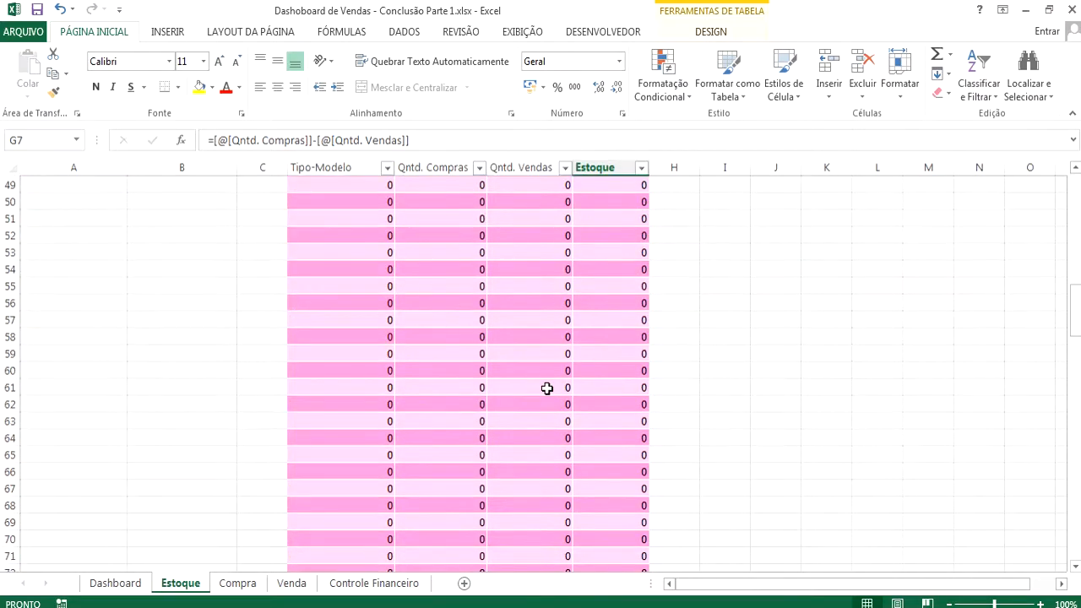
pyautogui.scroll(15, 544, 388)
pyautogui.scroll(1, 548, 388)
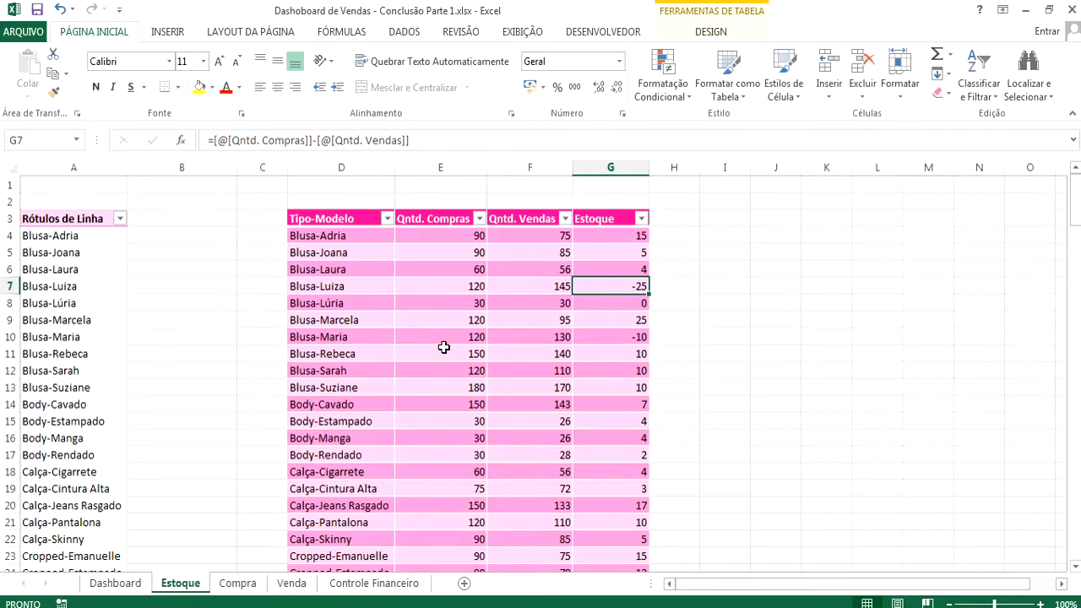
pyautogui.scroll(-8, 443, 347)
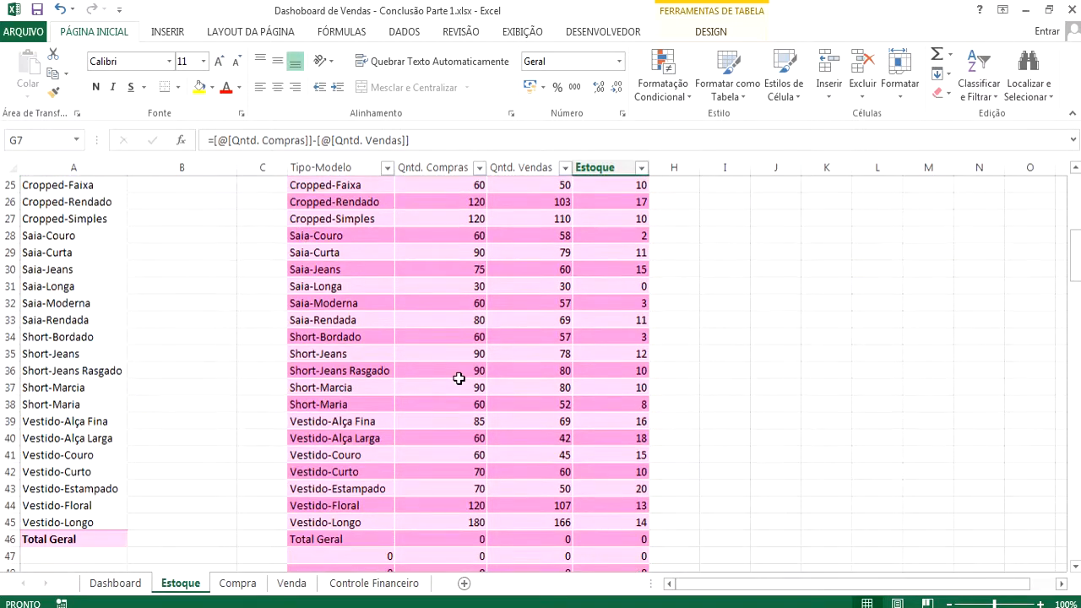
# Step: Create a pivot table from the stock table Tabela5 on the existing Estoque sheet at cell J3
pyautogui.scroll(-1, 458, 379)
pyautogui.scroll(9, 459, 379)
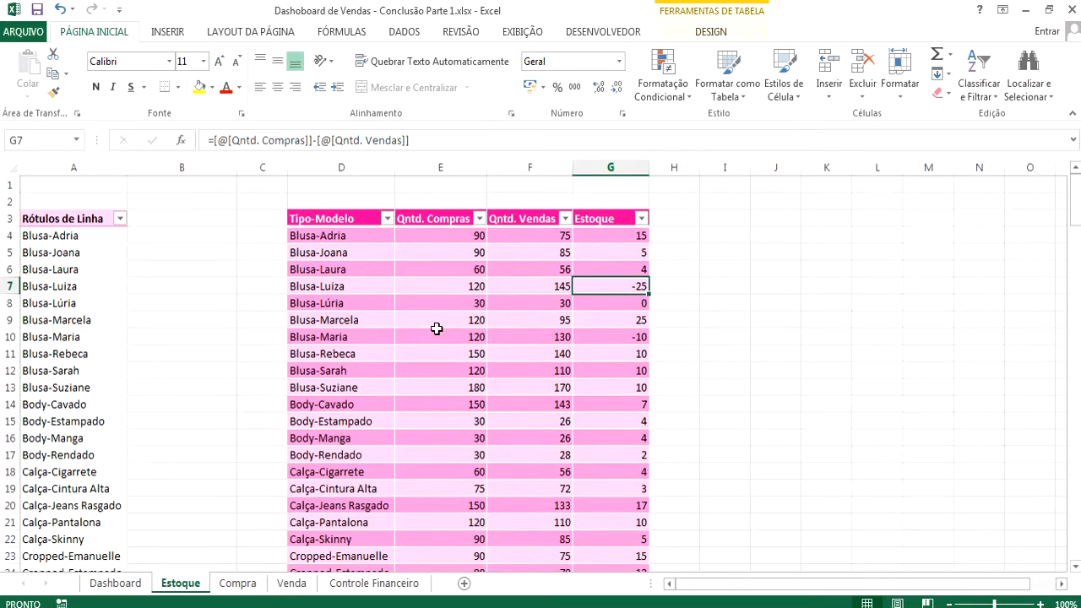
pyautogui.click(337, 232)
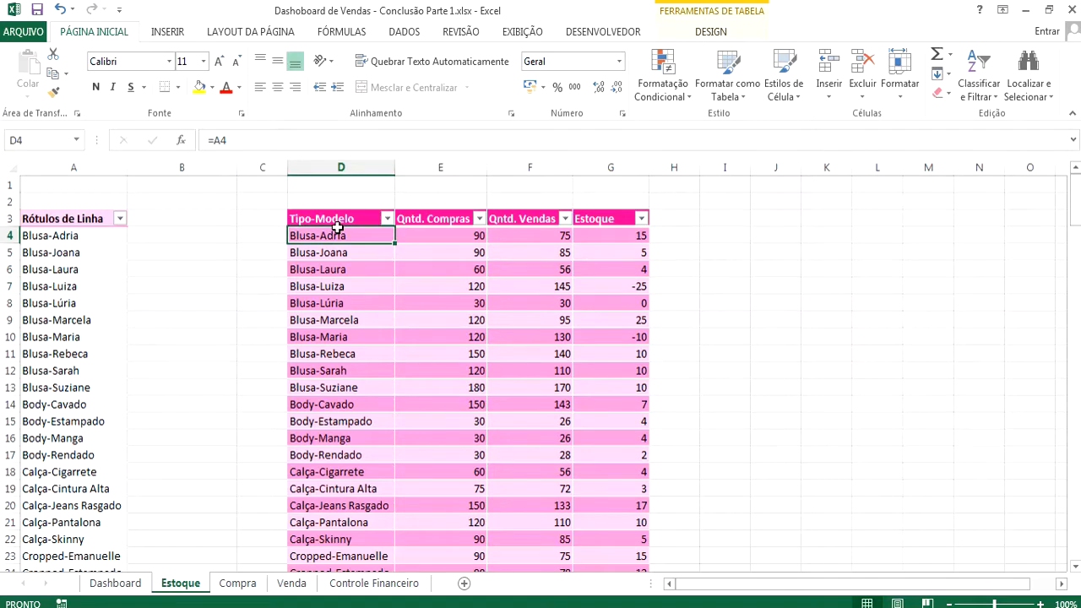
pyautogui.click(165, 34)
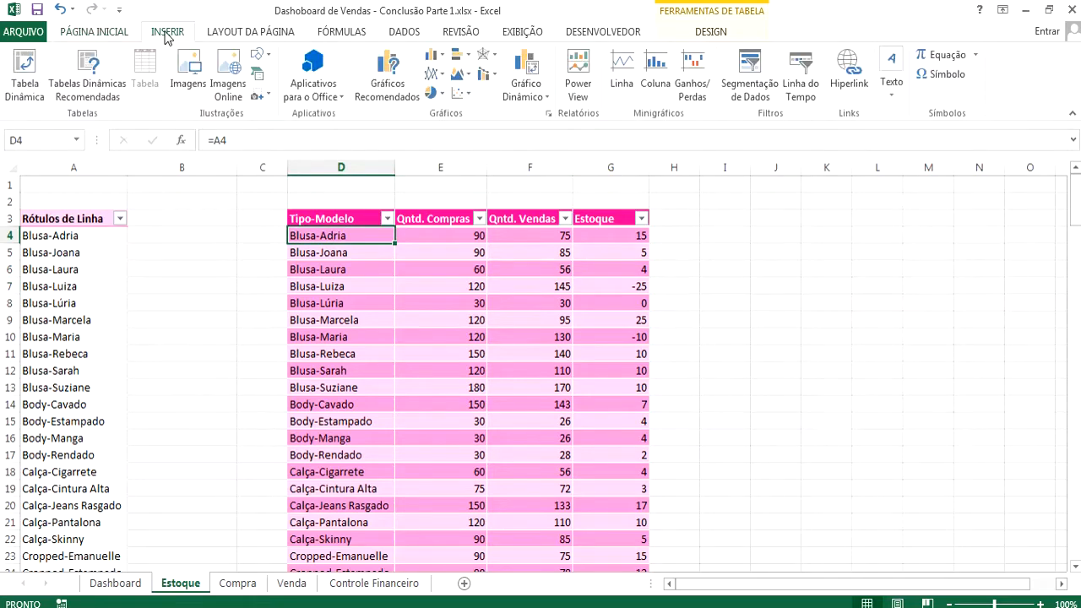
pyautogui.click(24, 72)
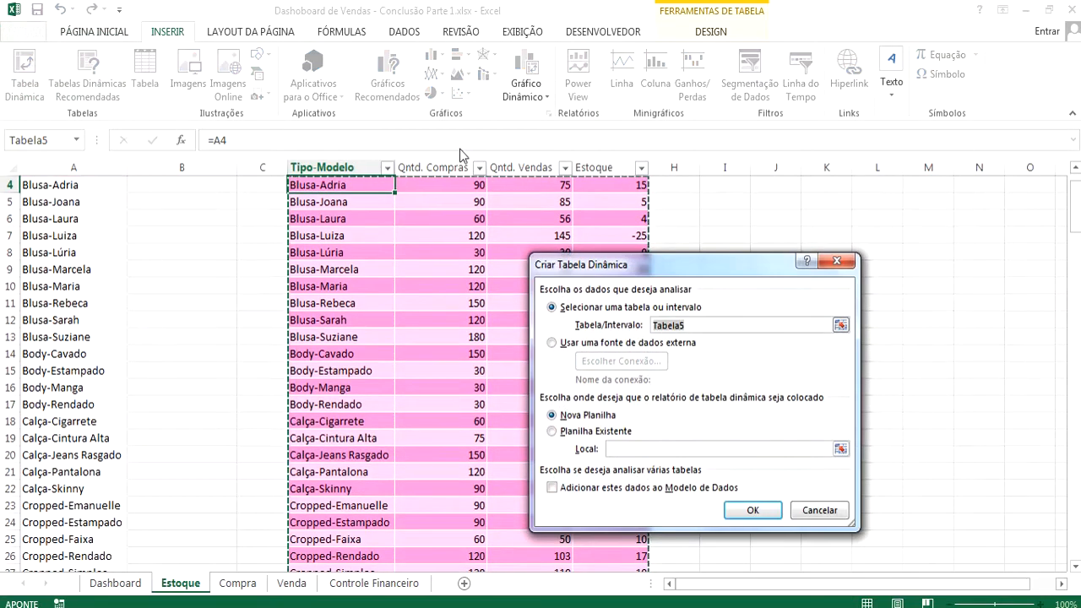
pyautogui.click(552, 431)
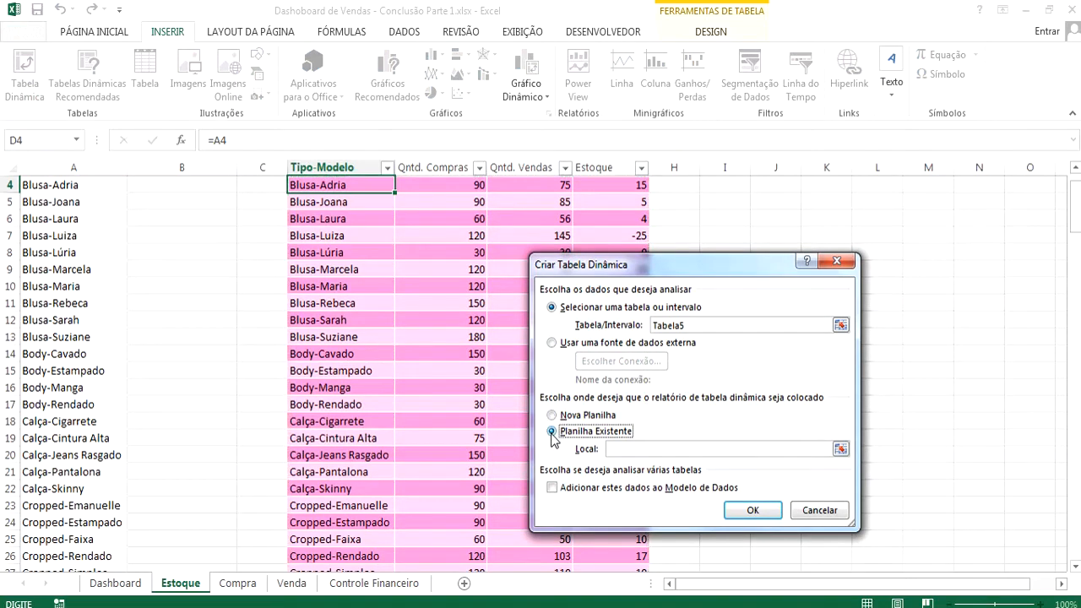
pyautogui.click(720, 448)
pyautogui.scroll(1, 866, 359)
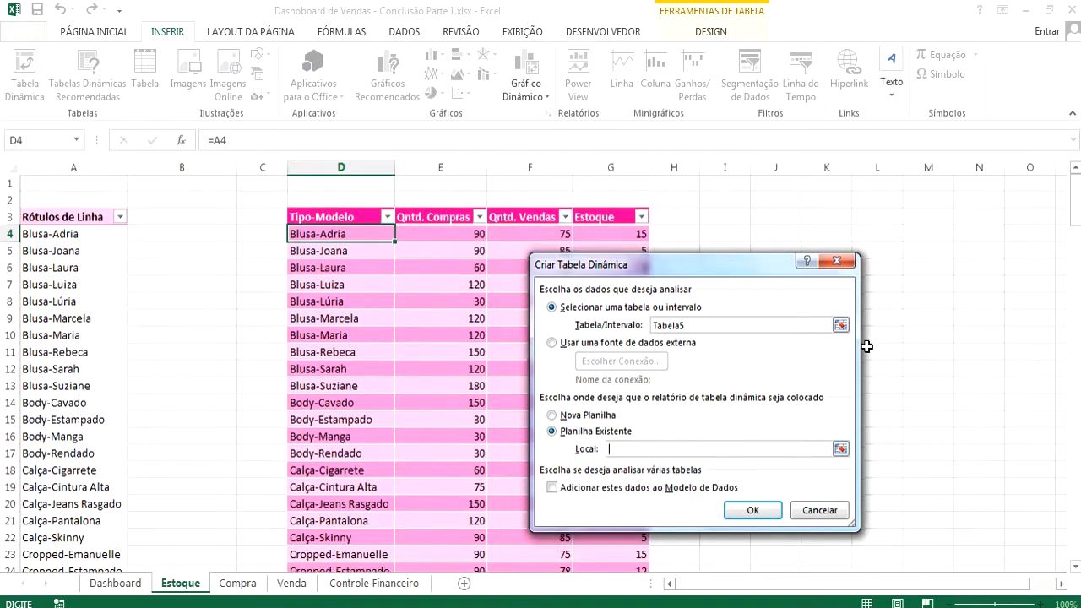
pyautogui.click(774, 218)
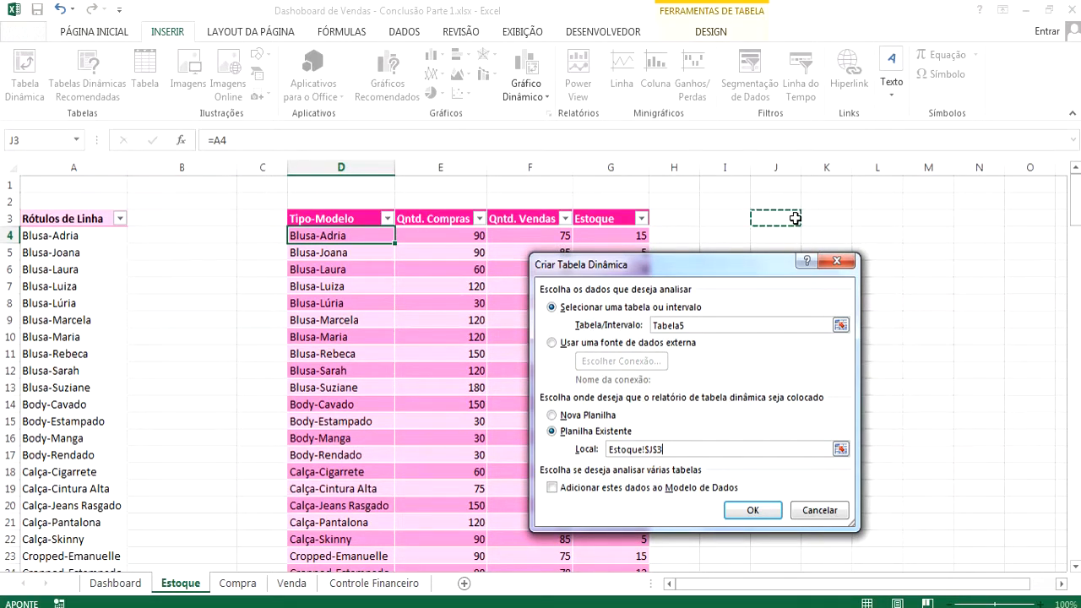
pyautogui.click(752, 511)
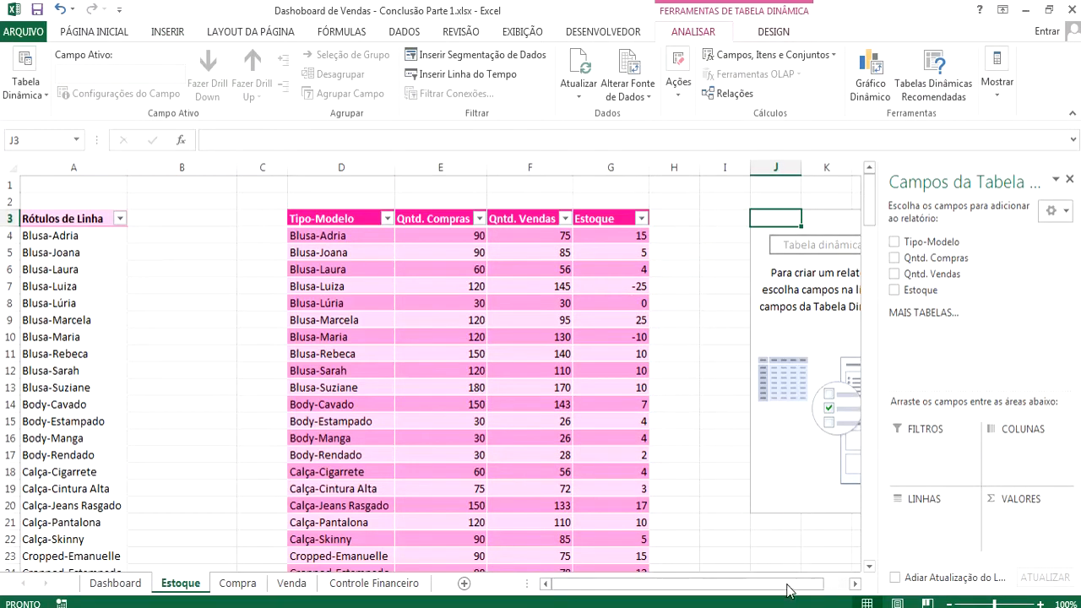
# Step: Add Tipo-Modelo as the pivot table's rows and Estoque as its summed values, and close the field list
pyautogui.moveTo(790, 585); pyautogui.dragTo(833, 586)
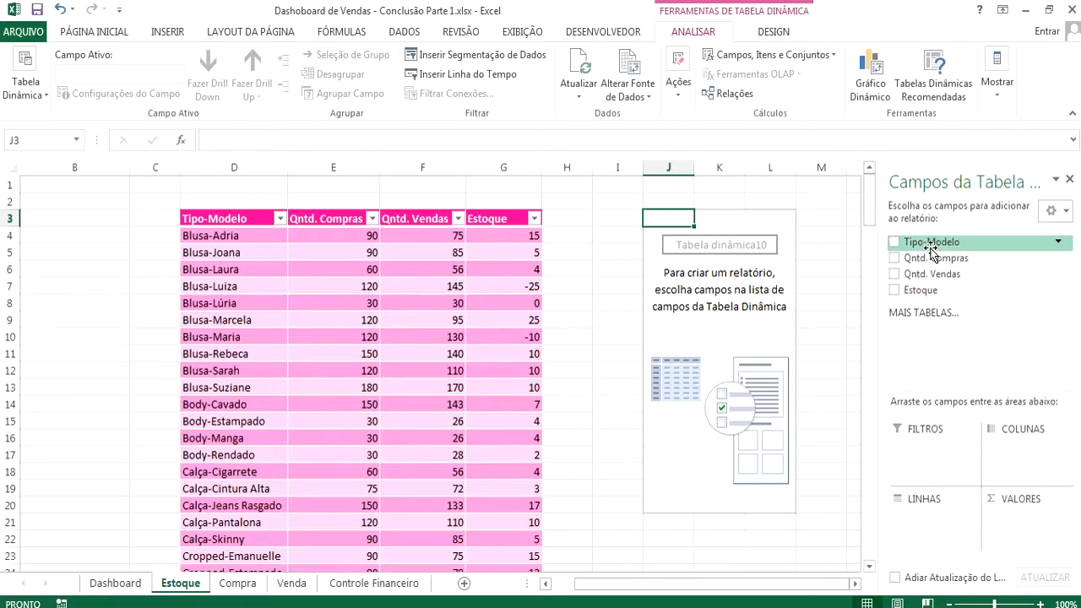
pyautogui.moveTo(931, 251); pyautogui.dragTo(945, 533)
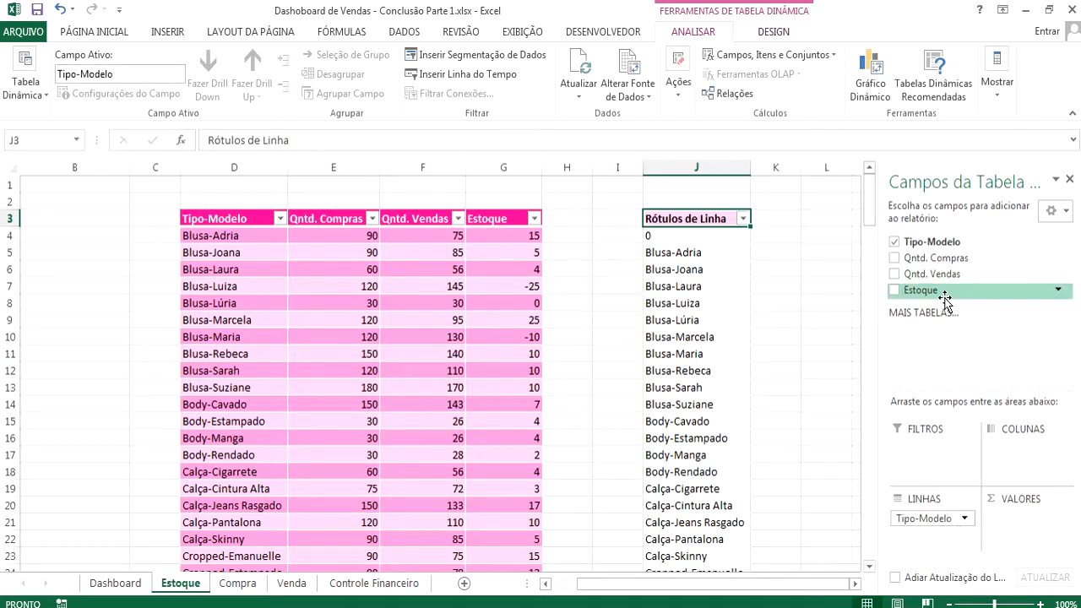
pyautogui.moveTo(937, 295)
pyautogui.mouseDown()
pyautogui.moveTo(967, 316)
pyautogui.moveTo(1010, 391)
pyautogui.moveTo(1044, 504)
pyautogui.moveTo(1035, 517)
pyautogui.mouseUp()
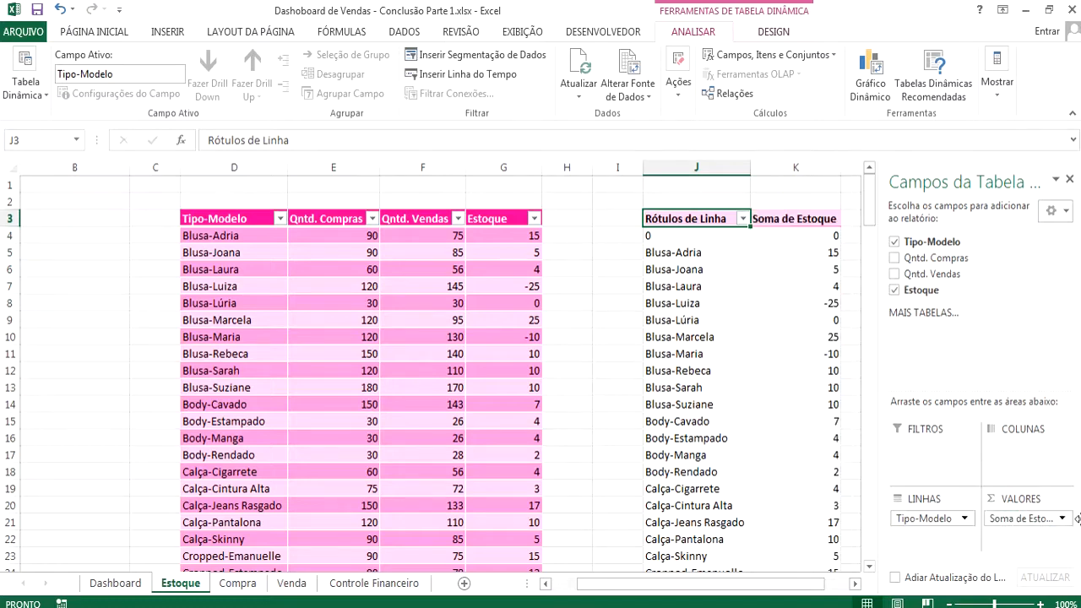
pyautogui.click(1070, 181)
pyautogui.scroll(-6, 700, 323)
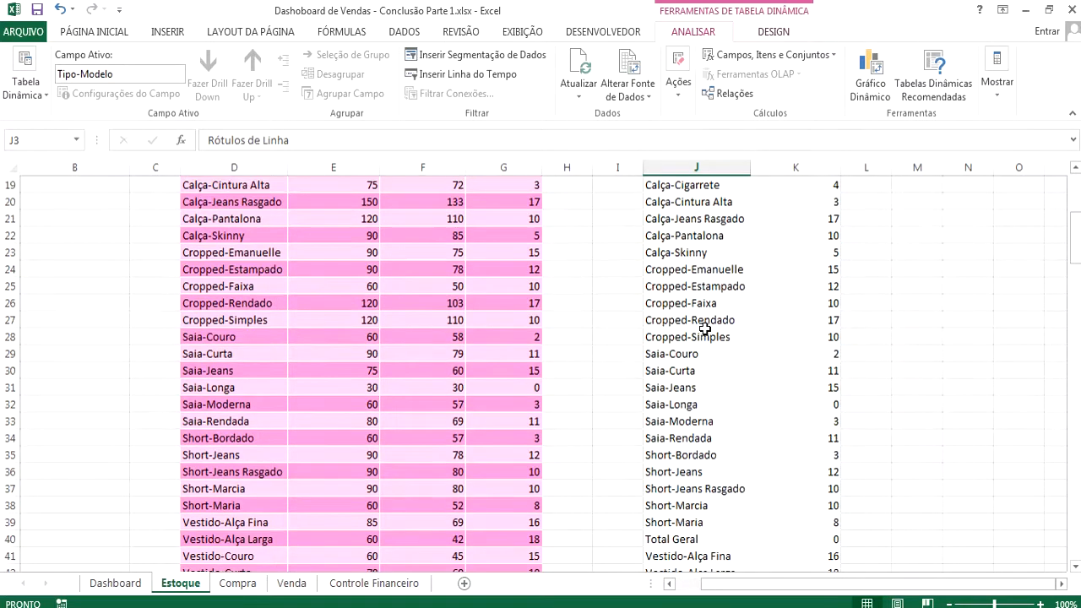
pyautogui.scroll(6, 701, 323)
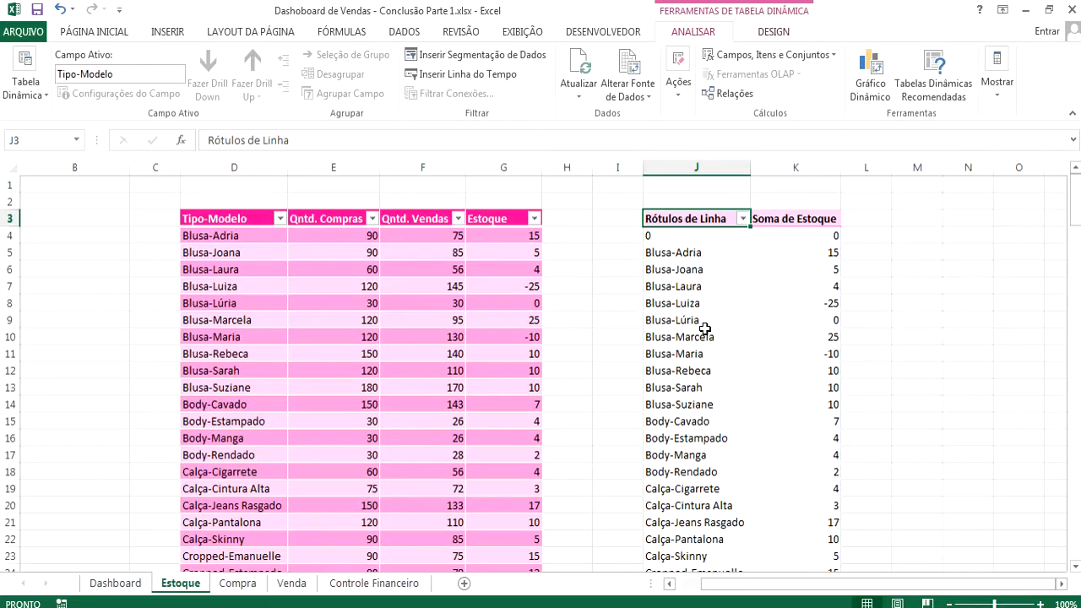
# Step: Sort the pivot table by Soma de Estoque from largest to smallest
pyautogui.moveTo(804, 254)
pyautogui.click(803, 267)
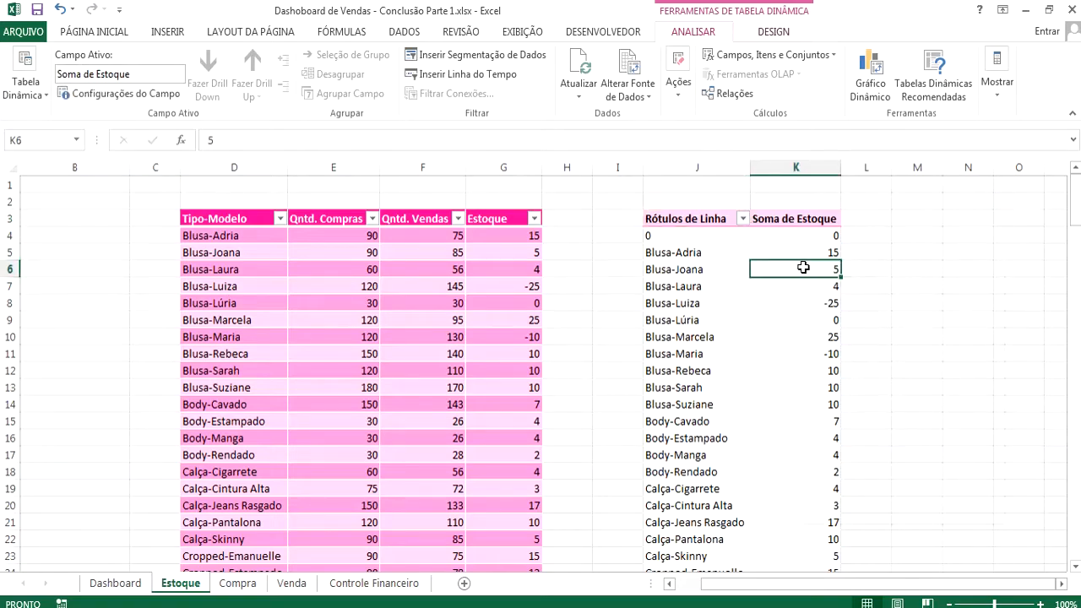
pyautogui.rightClick(803, 267)
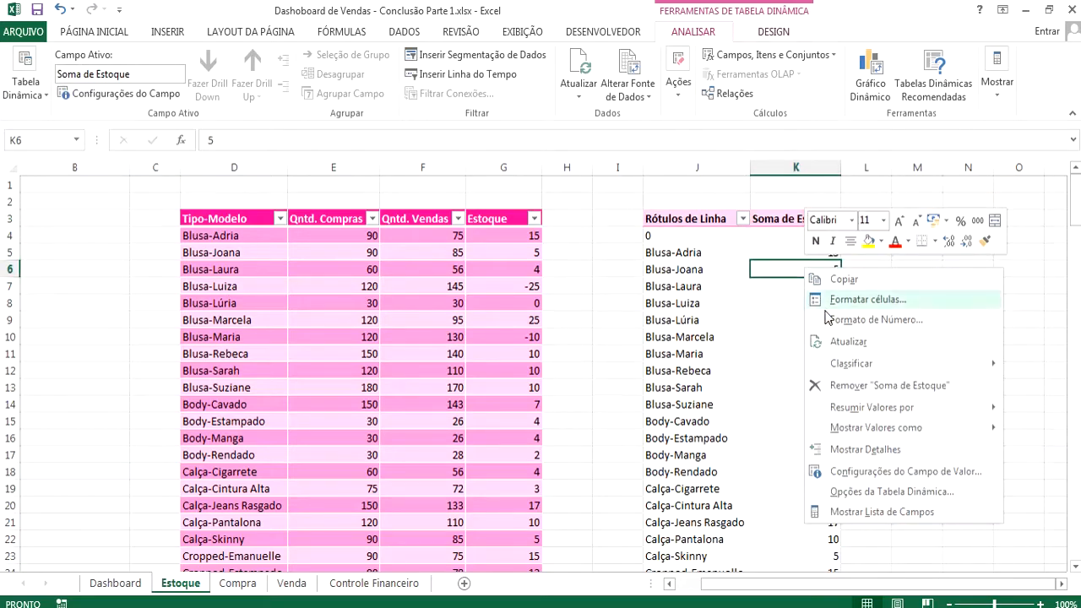
pyautogui.moveTo(843, 367)
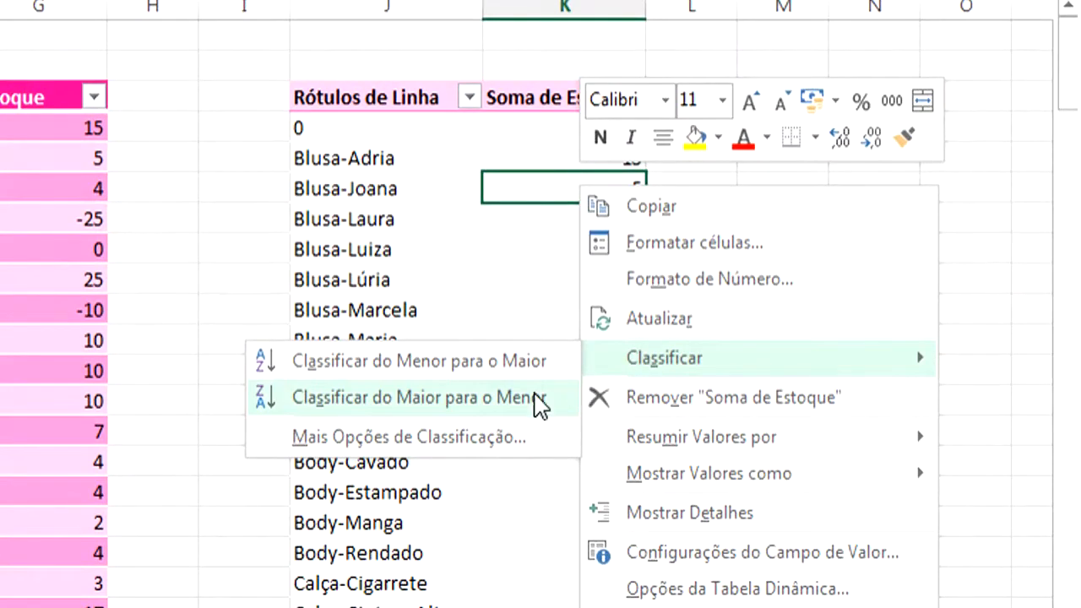
pyautogui.click(497, 416)
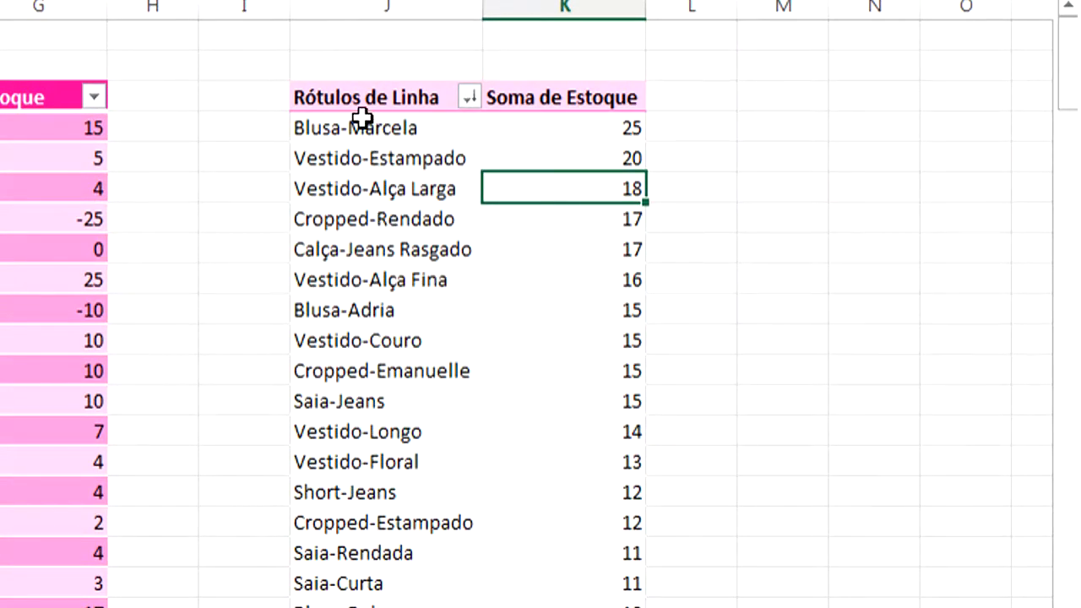
# Step: Filter the pivot table's Tipo-Modelo labels to the top 5 items by Soma de Estoque
pyautogui.click(470, 98)
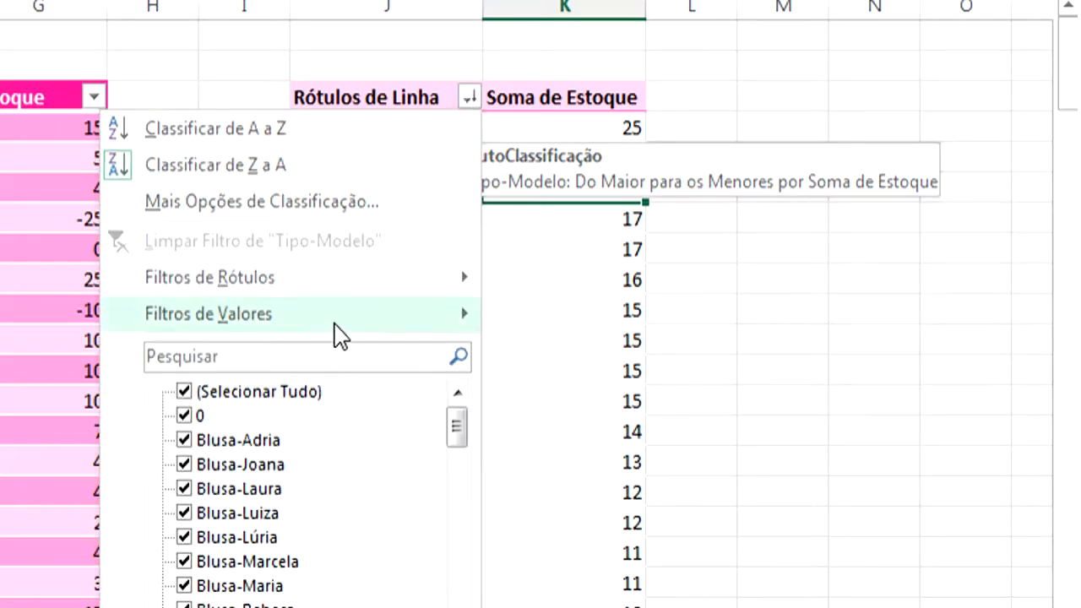
pyautogui.moveTo(338, 332)
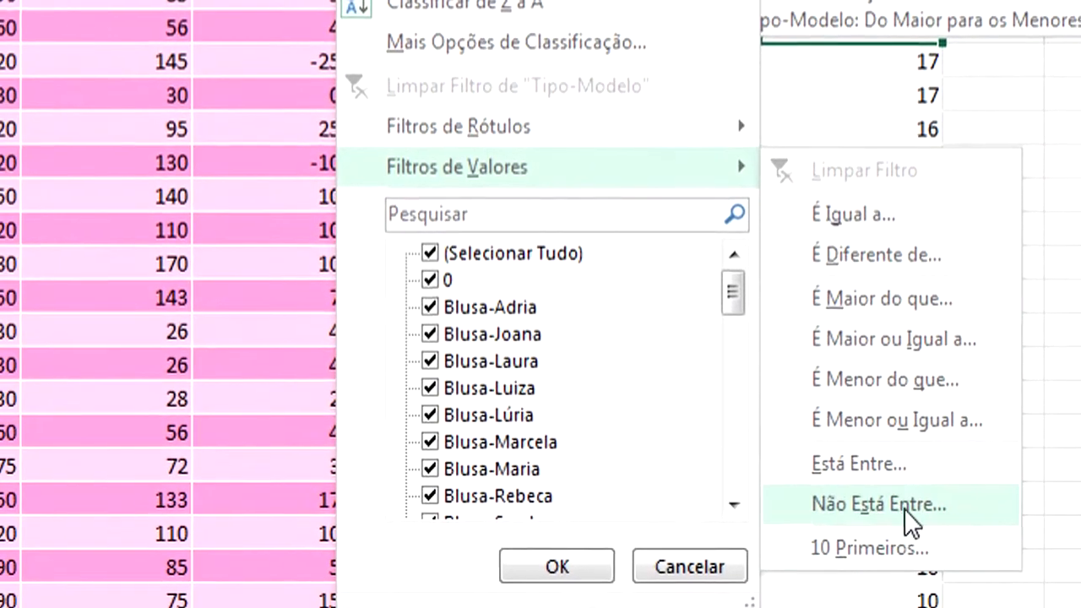
pyautogui.click(901, 562)
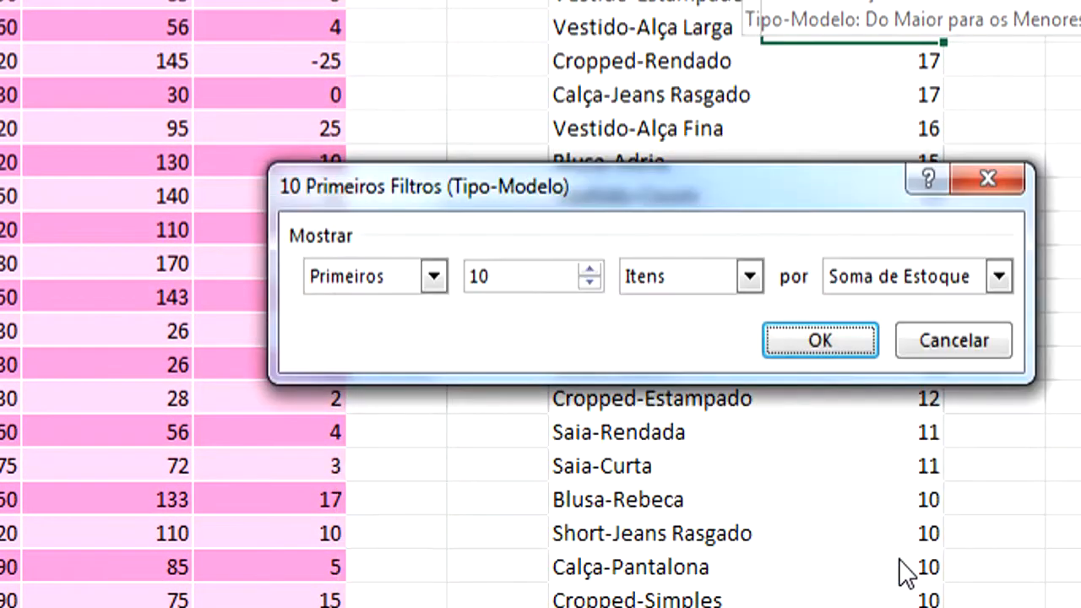
pyautogui.moveTo(504, 267); pyautogui.dragTo(456, 272)
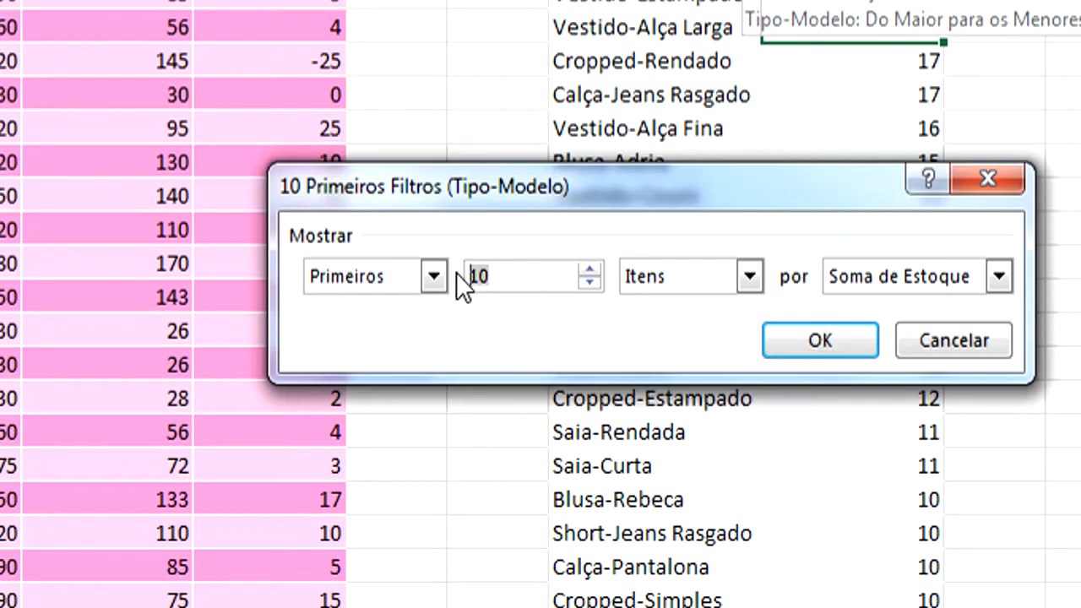
pyautogui.click(815, 344)
pyautogui.click(823, 348)
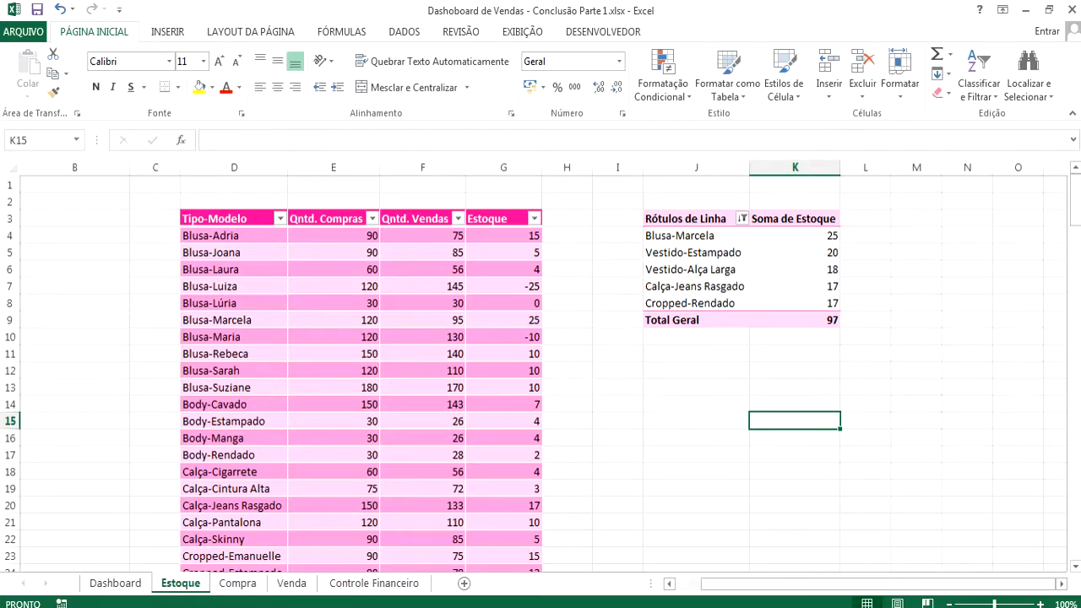
# Step: Insert a Rosca pivot chart from the filtered stock pivot table, using the Estoque chart on the finished workbook's Dashboard as reference
pyautogui.click(253, 548)
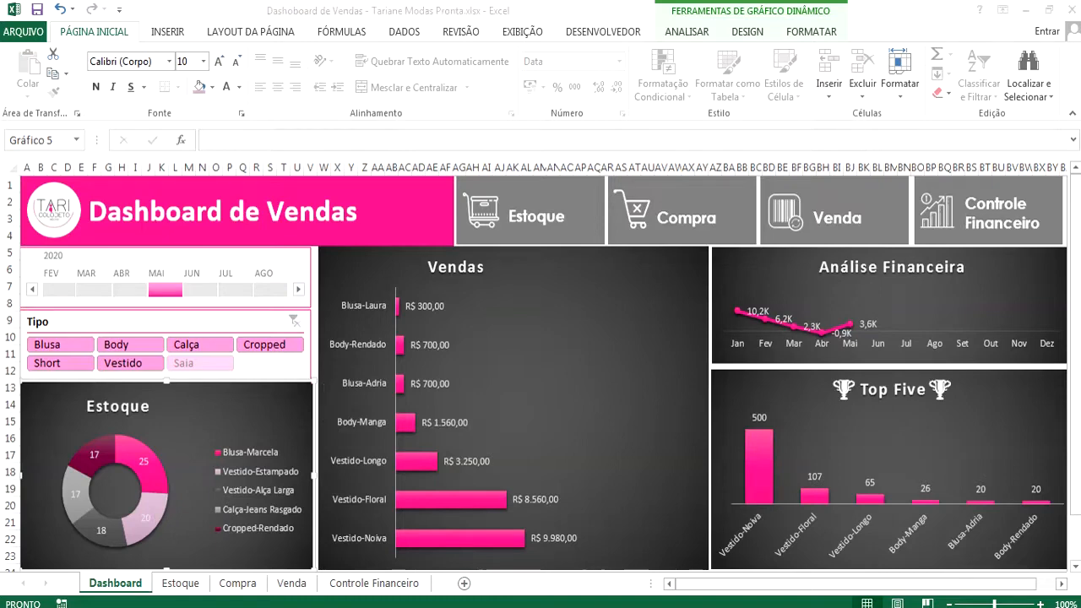
pyautogui.moveTo(410, 601)
pyautogui.click(490, 559)
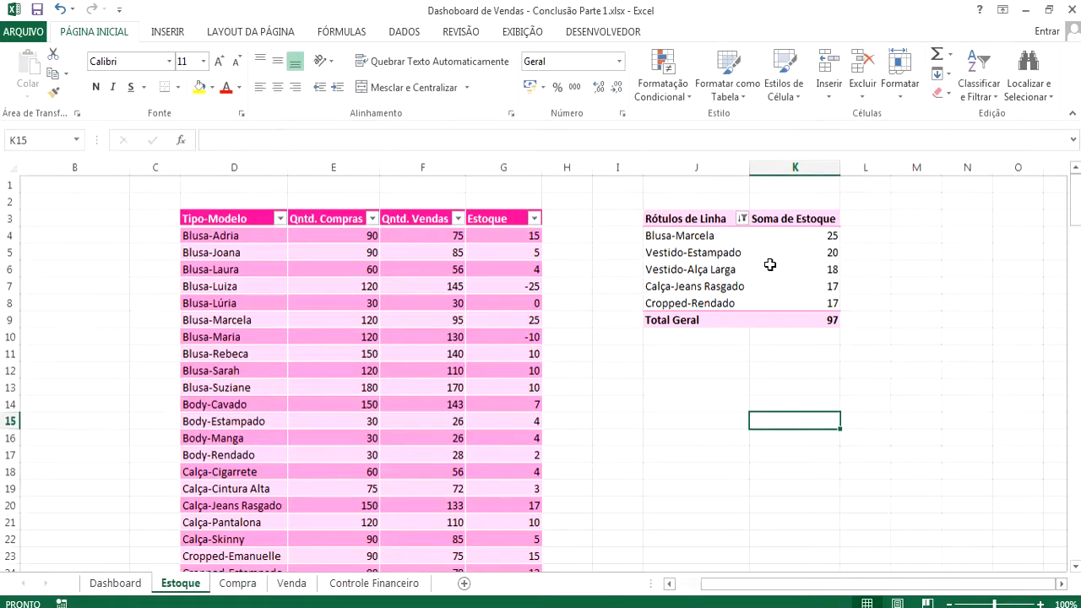
pyautogui.click(740, 268)
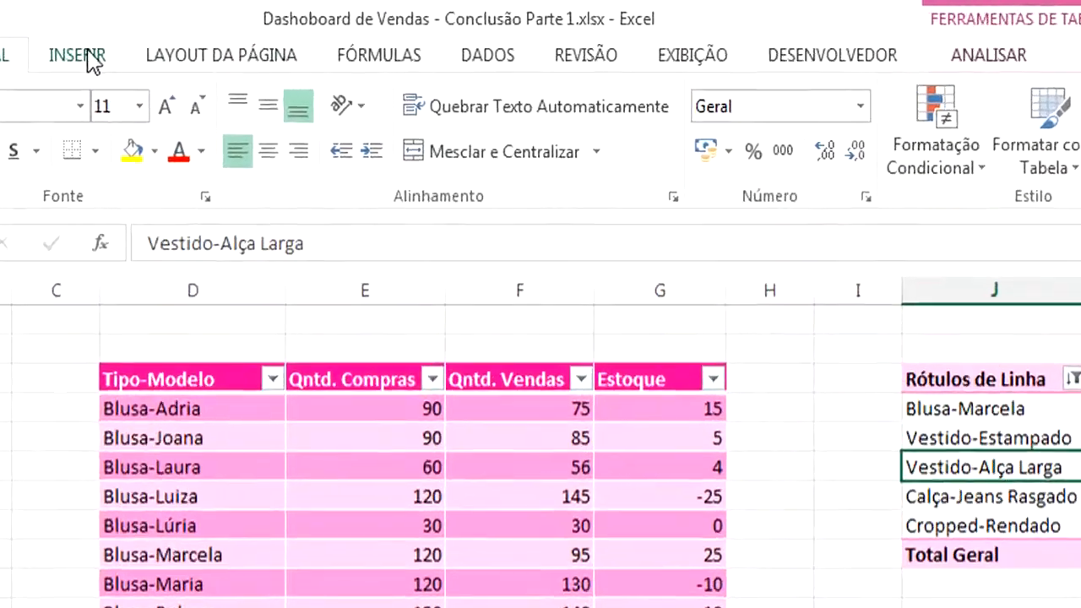
pyautogui.click(167, 35)
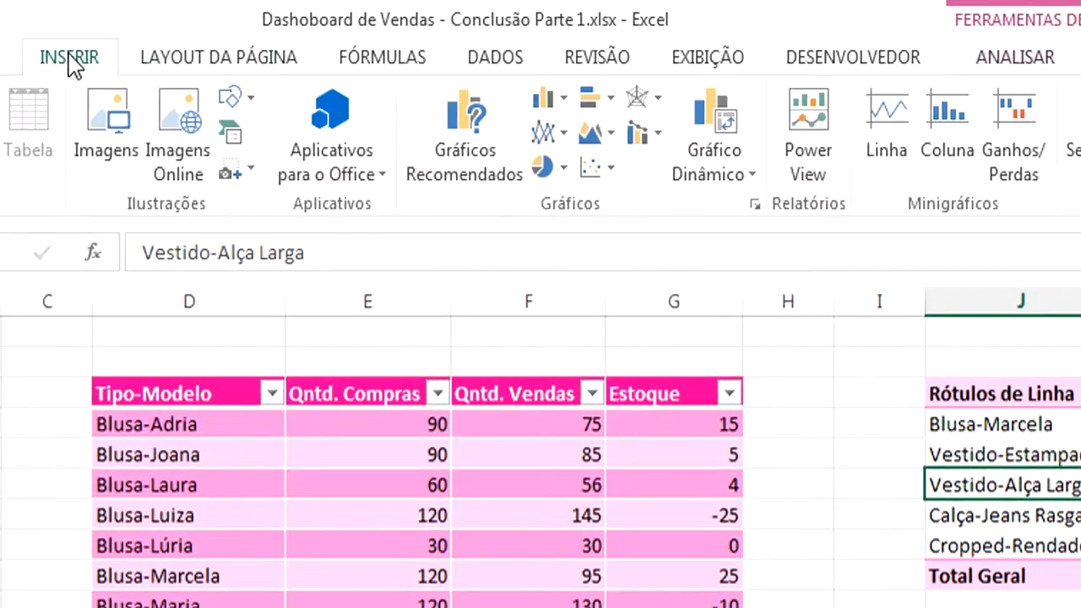
pyautogui.click(731, 139)
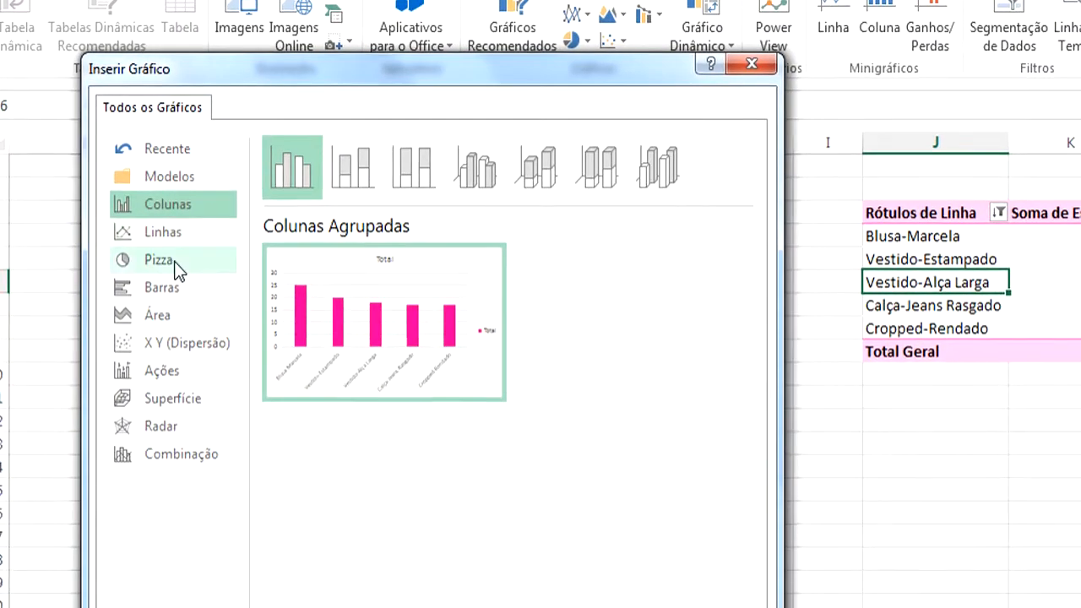
pyautogui.click(175, 262)
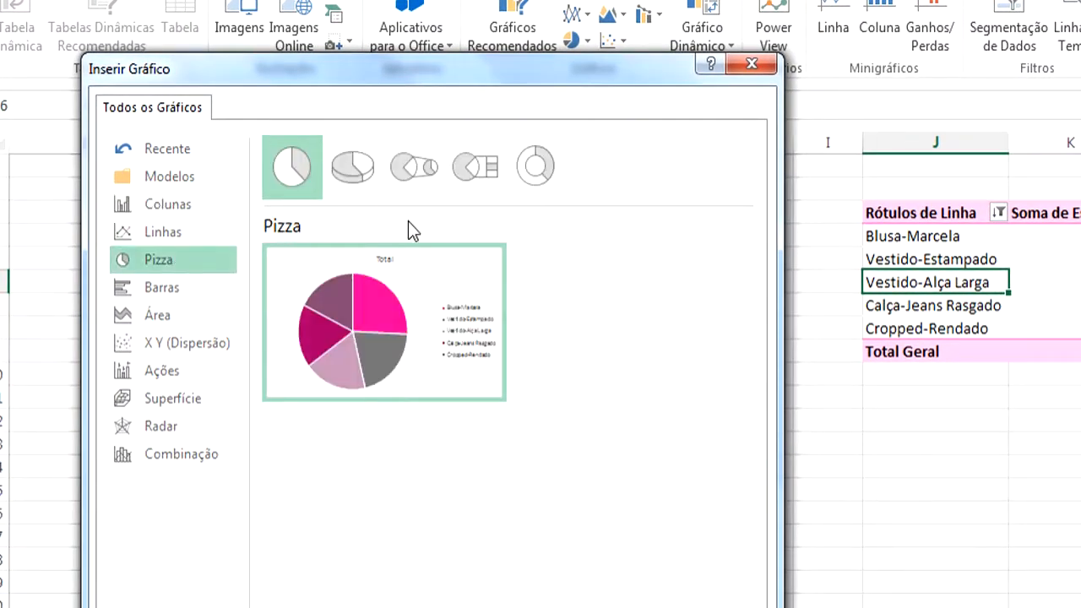
pyautogui.click(540, 187)
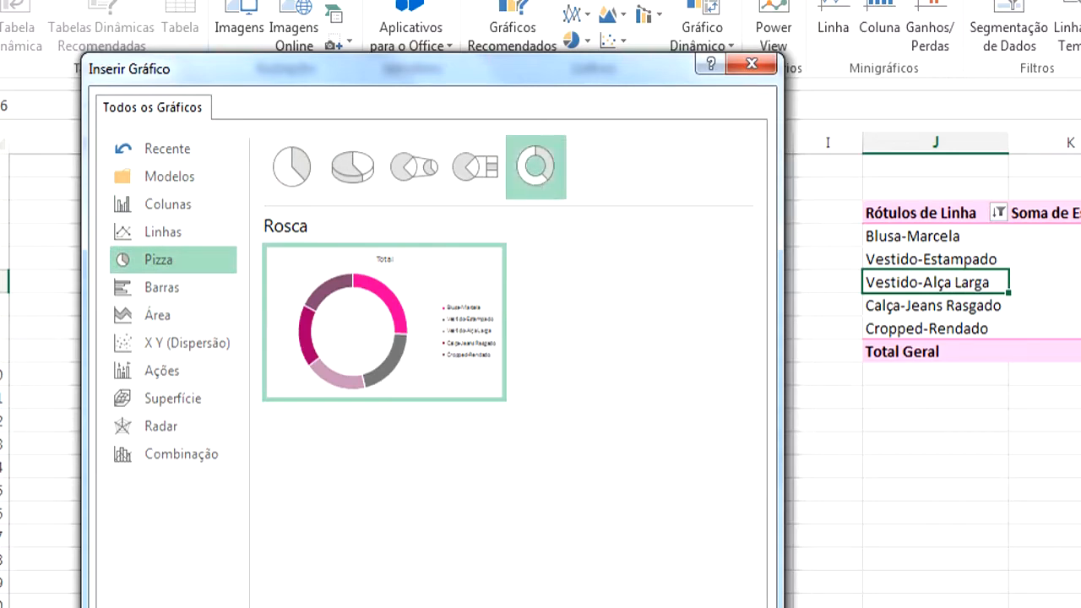
pyautogui.press('Return')
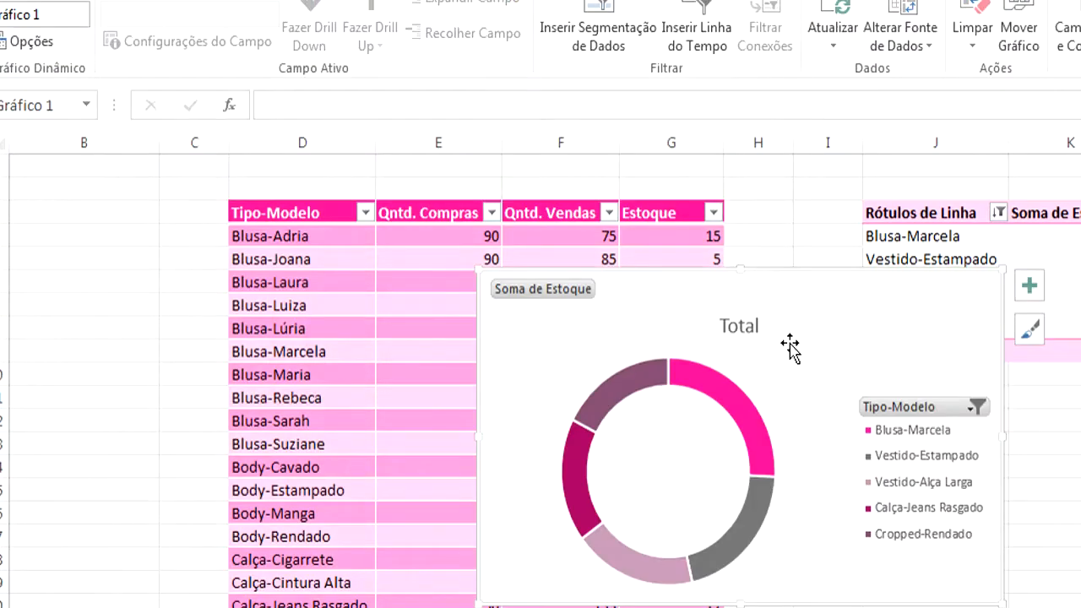
# Step: Move the doughnut chart directly below the Soma de Estoque pivot table, clear of the stock table
pyautogui.moveTo(817, 301); pyautogui.dragTo(1055, 388)
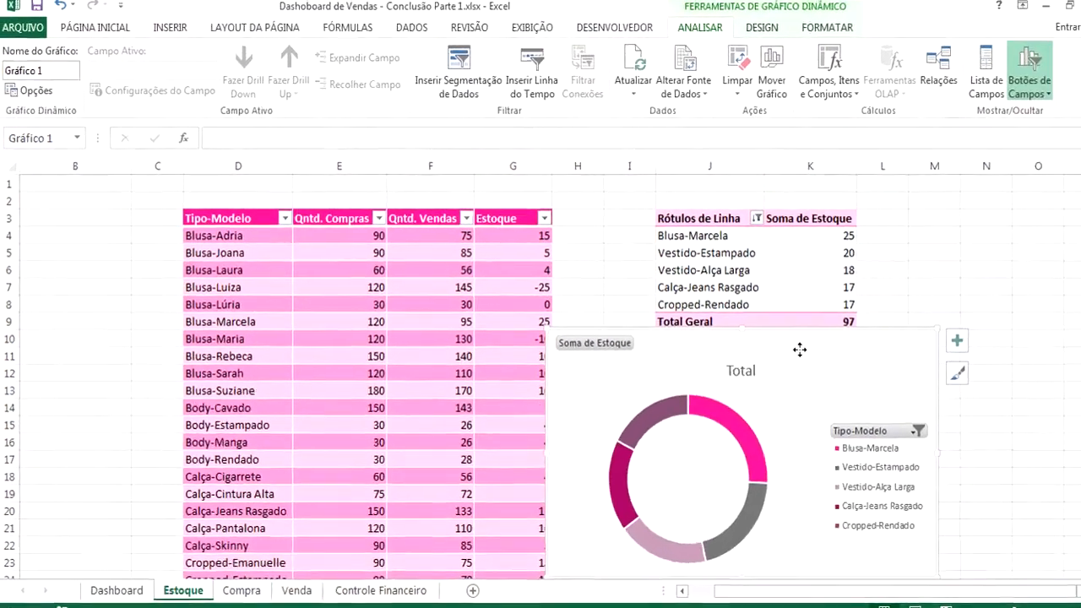
pyautogui.moveTo(798, 354); pyautogui.dragTo(793, 347)
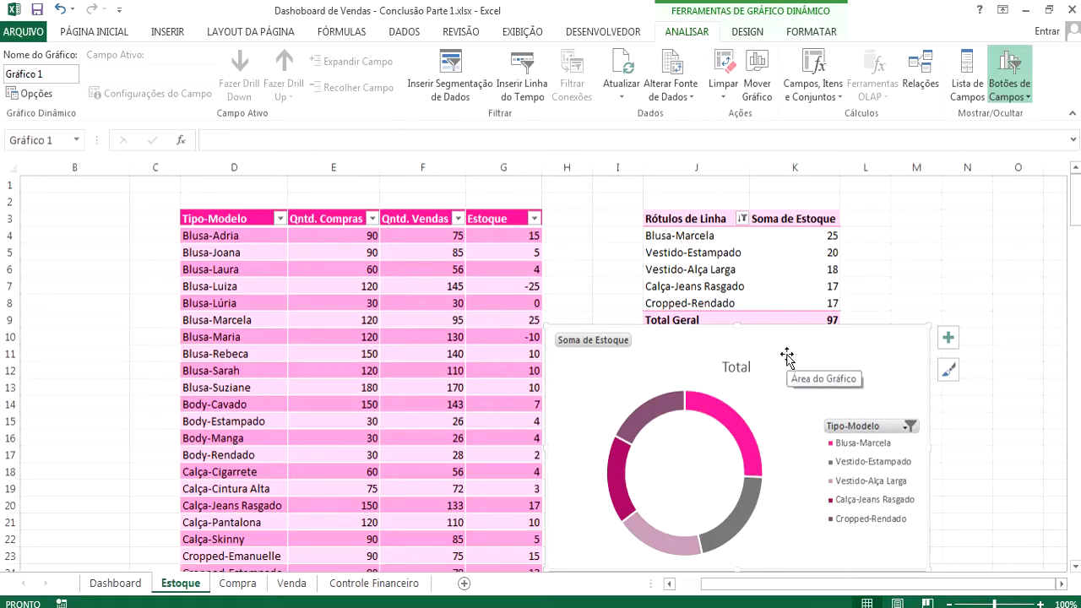
pyautogui.moveTo(856, 357); pyautogui.dragTo(867, 357)
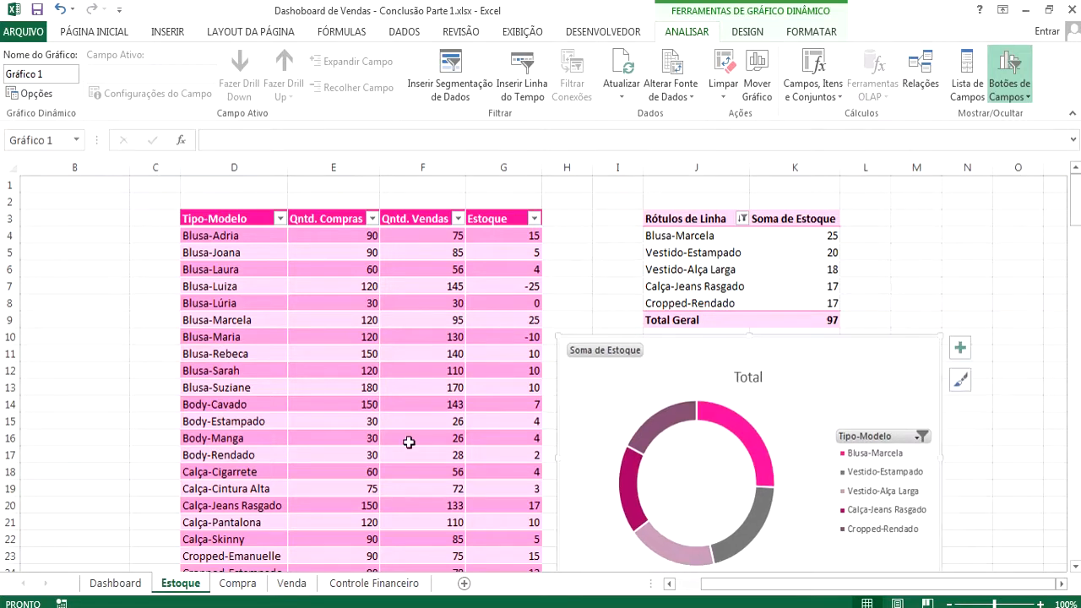
# Step: Create a pivot table from the Venda sheet's sales table, placed on the same sheet at cell M5
pyautogui.click(287, 587)
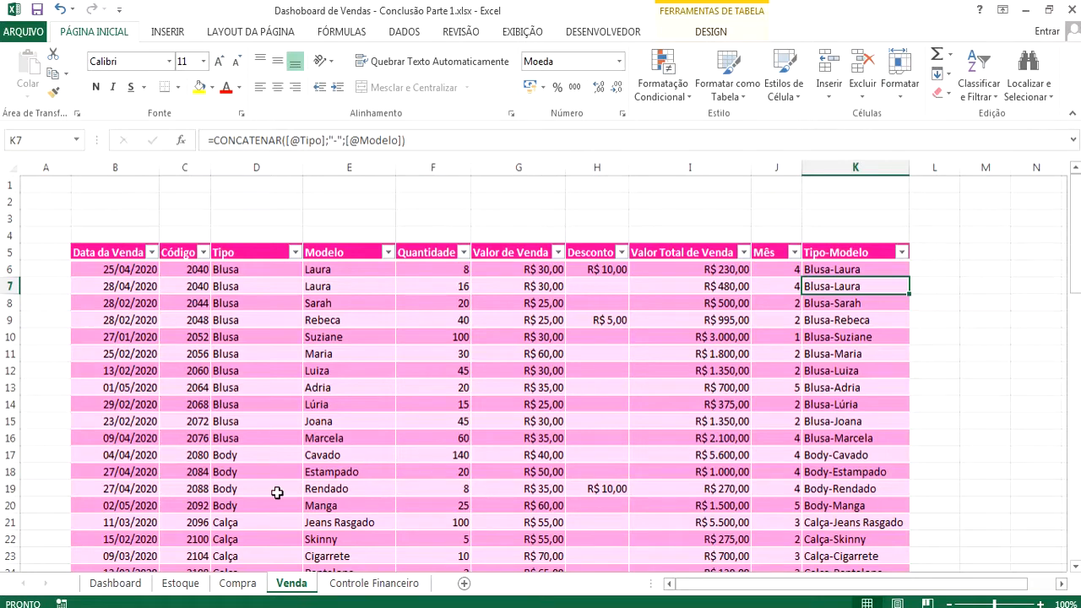
pyautogui.click(102, 266)
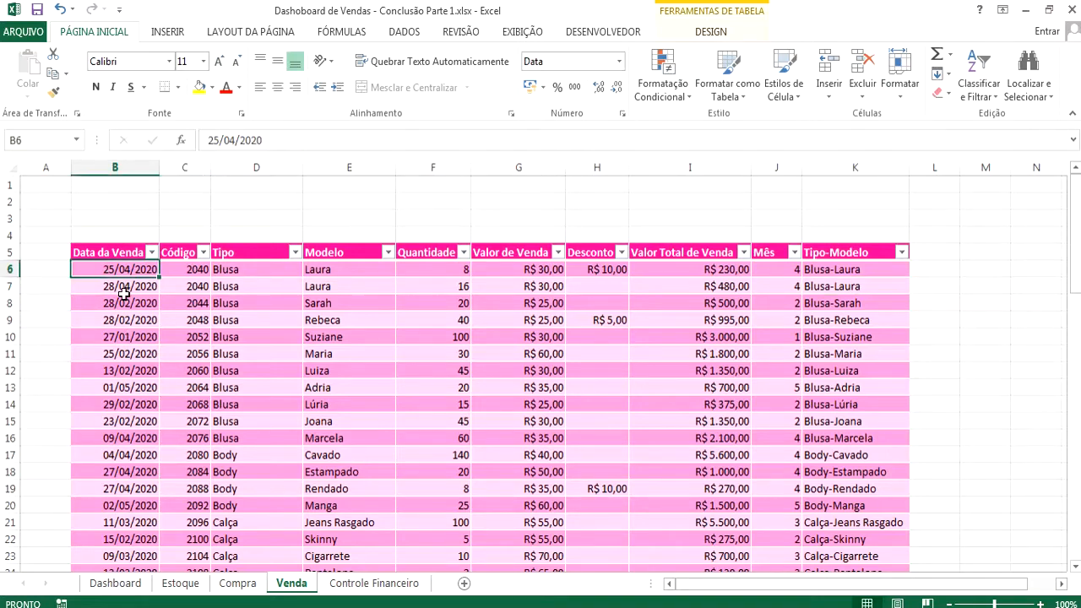
pyautogui.click(169, 32)
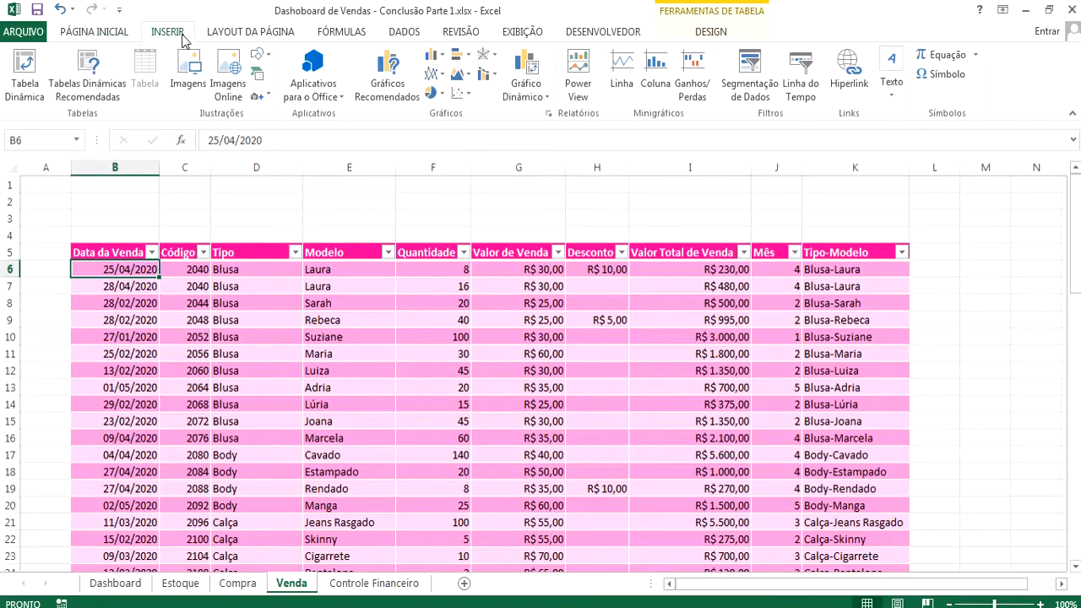
pyautogui.click(23, 70)
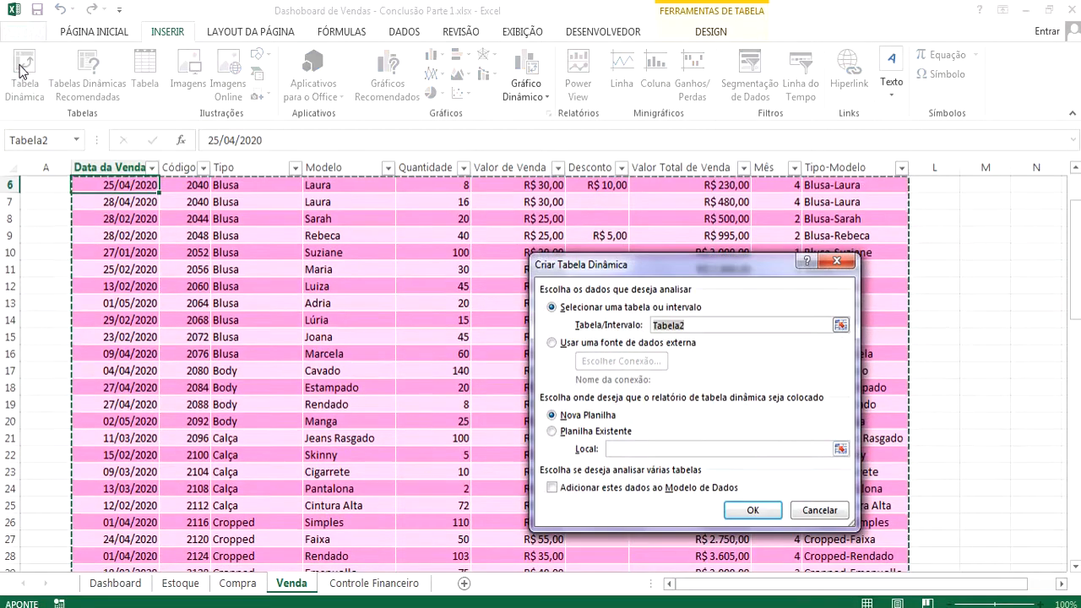
pyautogui.click(552, 431)
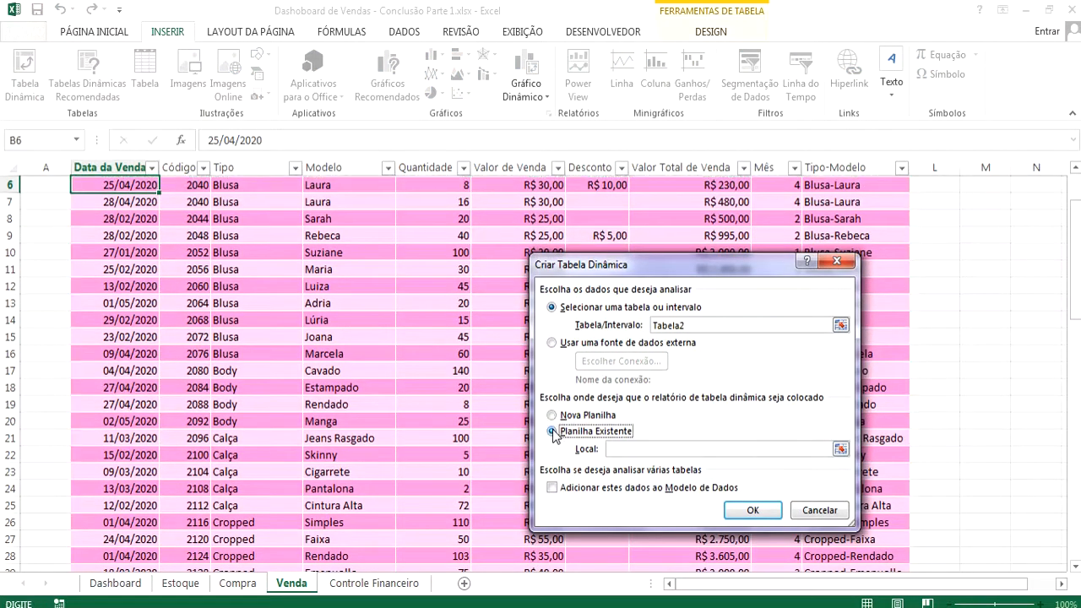
pyautogui.click(641, 450)
pyautogui.click(1025, 339)
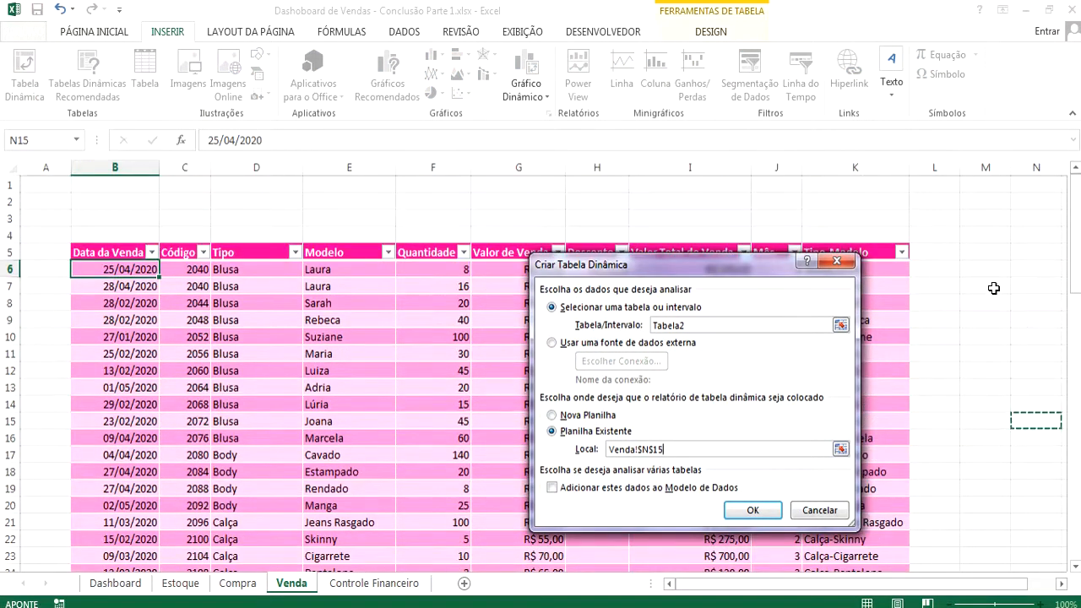
pyautogui.click(989, 257)
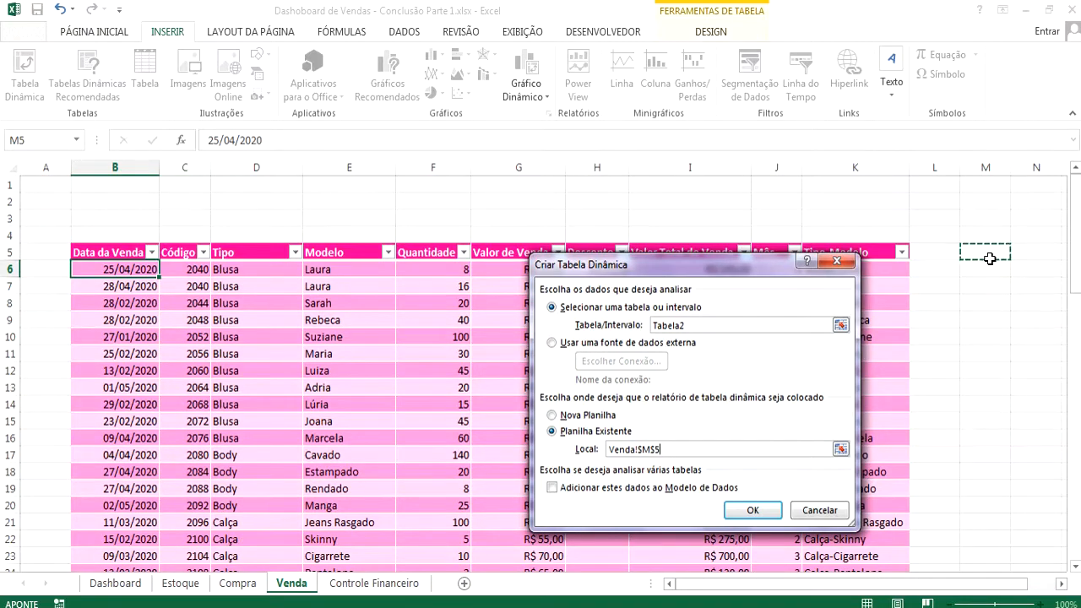
pyautogui.click(750, 510)
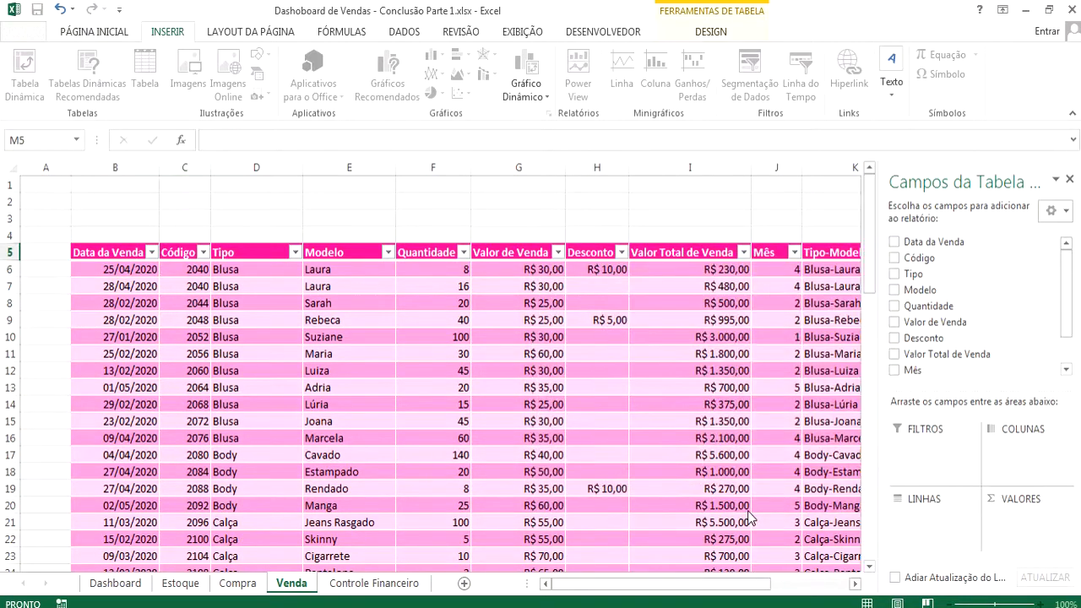
# Step: Put Tipo-Modelo in the pivot table's rows and Valor Total de Venda in its values, and close the field list
pyautogui.moveTo(739, 583); pyautogui.dragTo(857, 574)
pyautogui.moveTo(1068, 306); pyautogui.dragTo(1069, 366)
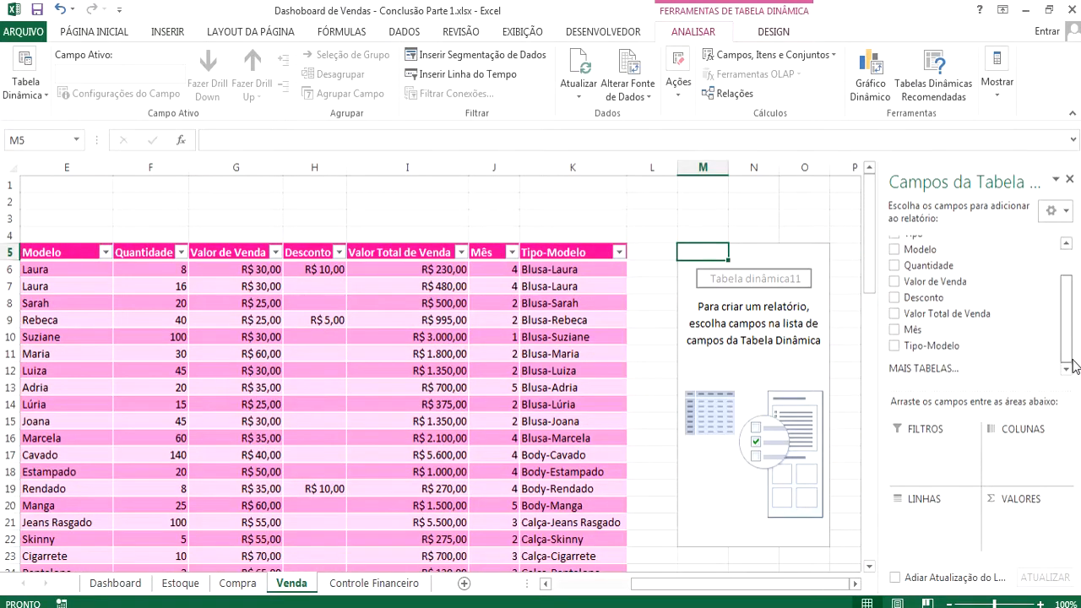
pyautogui.moveTo(954, 346); pyautogui.dragTo(947, 531)
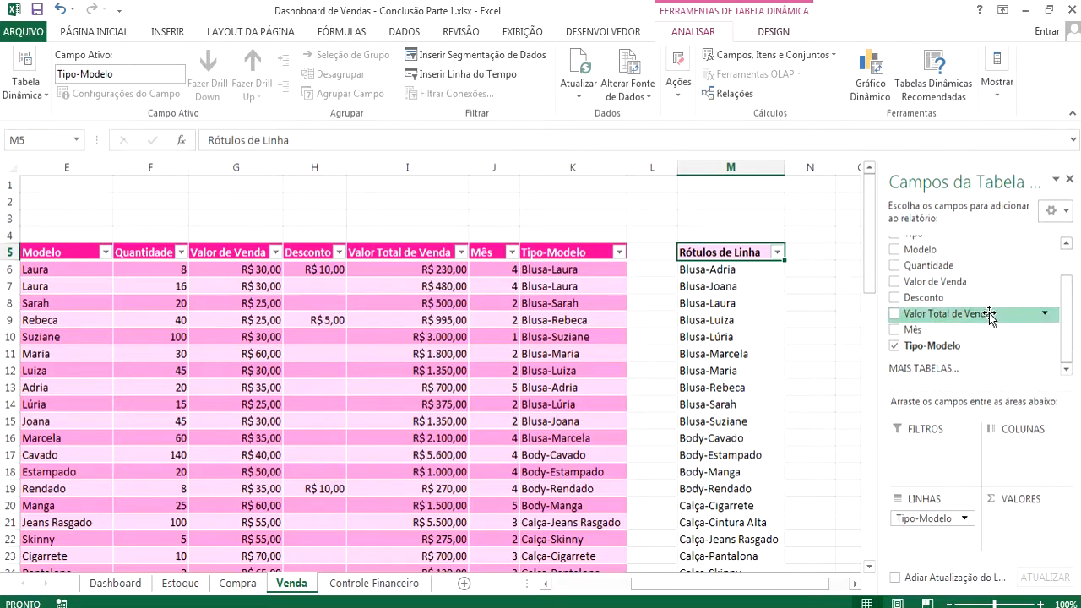
pyautogui.moveTo(989, 314); pyautogui.dragTo(1033, 522)
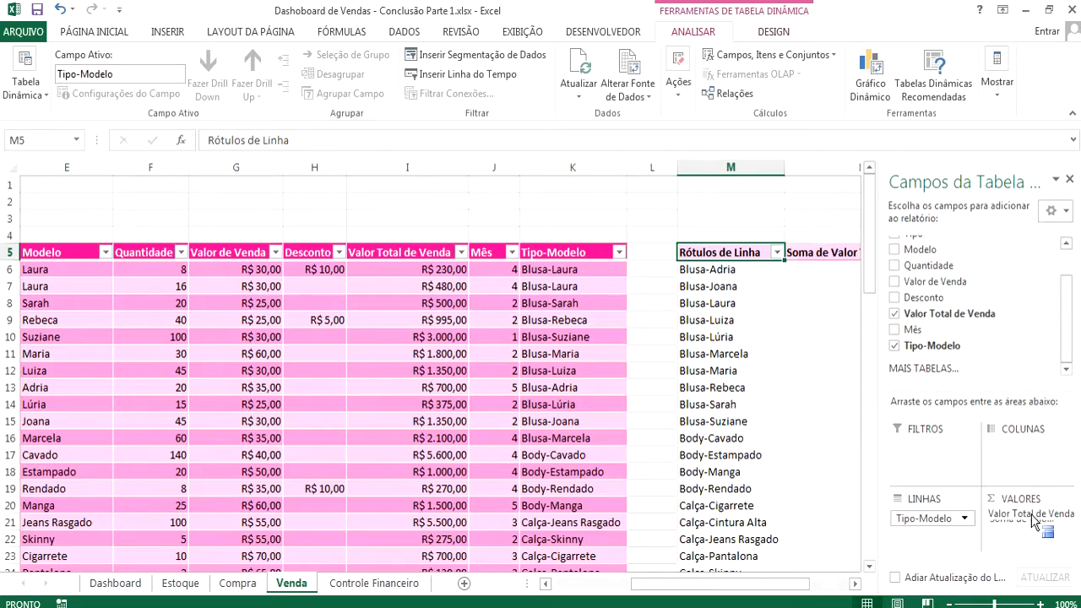
pyautogui.click(1068, 180)
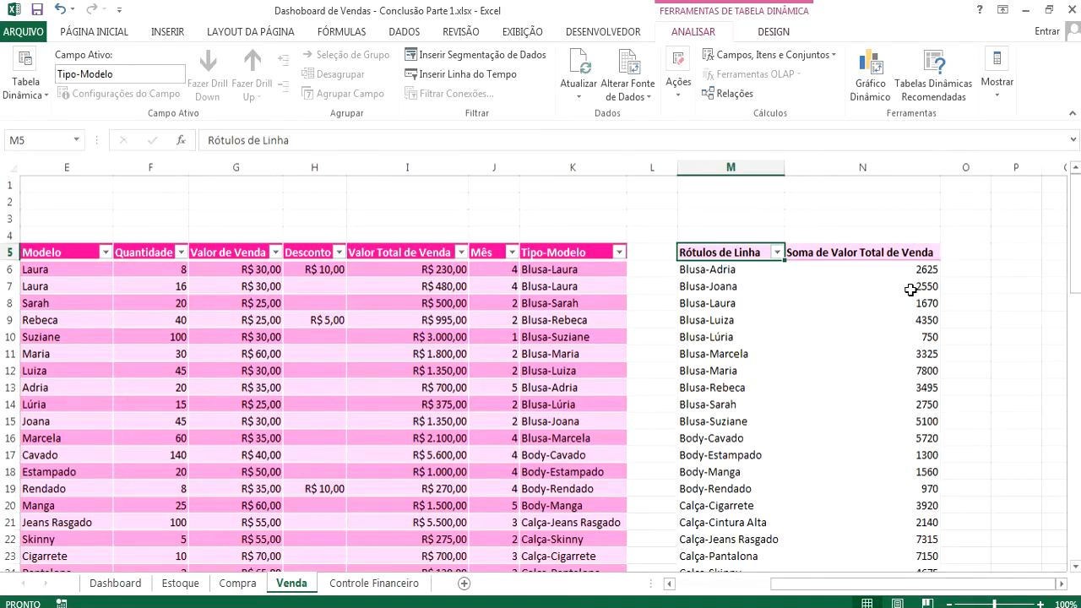
# Step: Format column N, holding Soma de Valor Total de Venda, as Moeda with the R$ symbol and 2 decimal places
pyautogui.click(873, 166)
pyautogui.rightClick(878, 285)
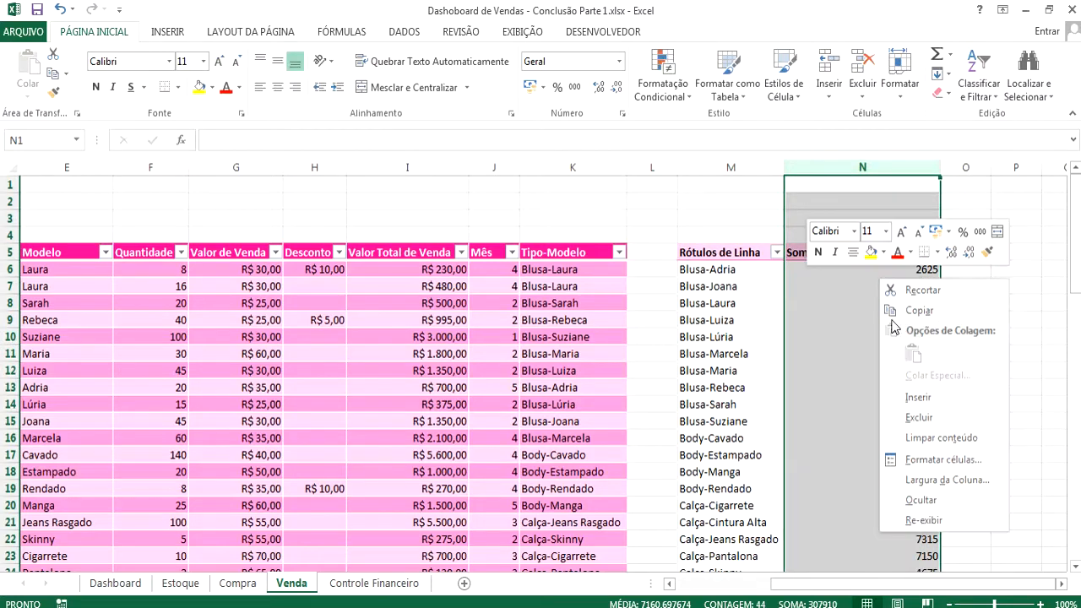
pyautogui.click(888, 456)
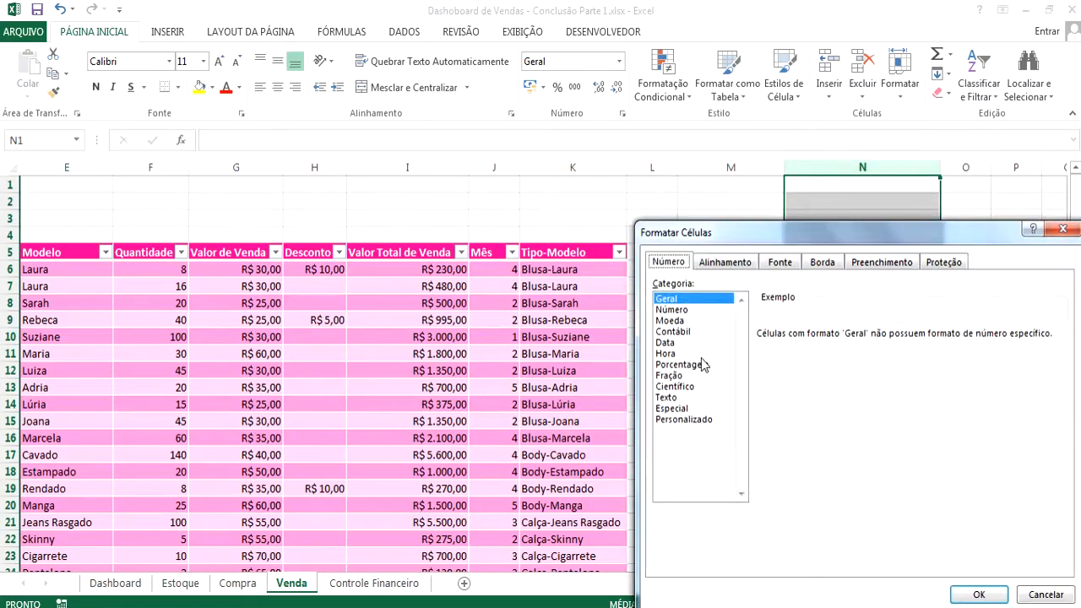
pyautogui.click(667, 322)
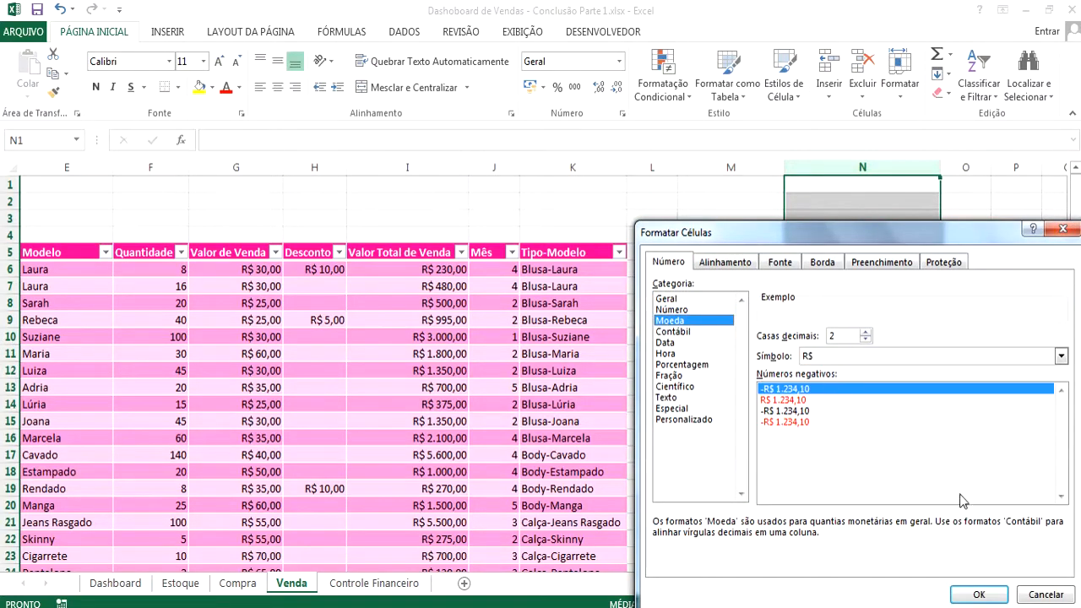
pyautogui.click(977, 594)
pyautogui.click(1004, 403)
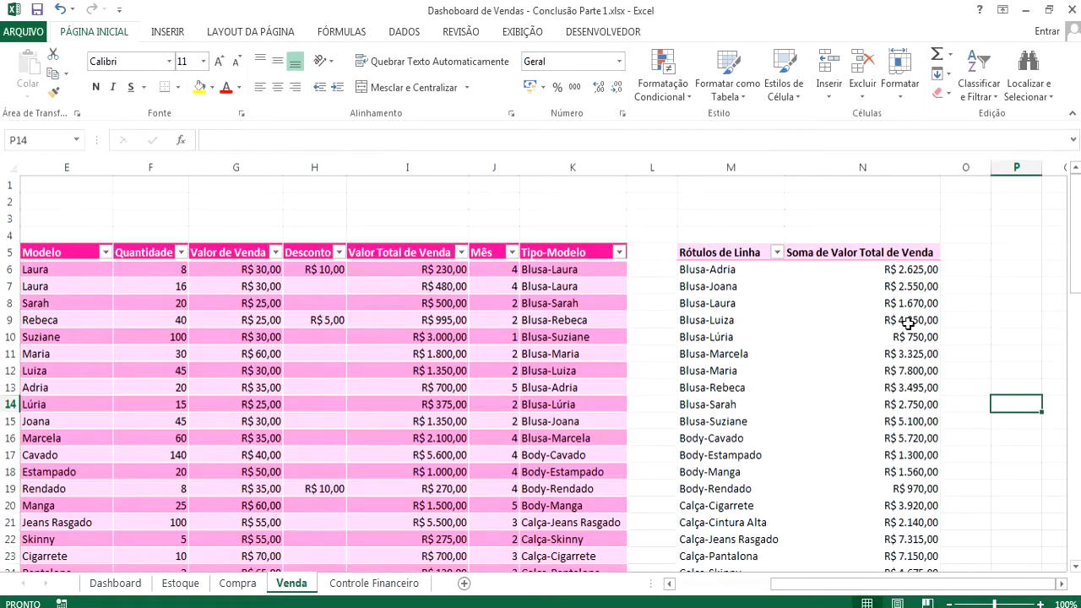
# Step: Review the sales pivot table's Tipo-Modelo rows and their total sales values down to Total Geral
pyautogui.moveTo(895, 380)
pyautogui.scroll(-13, 768, 320)
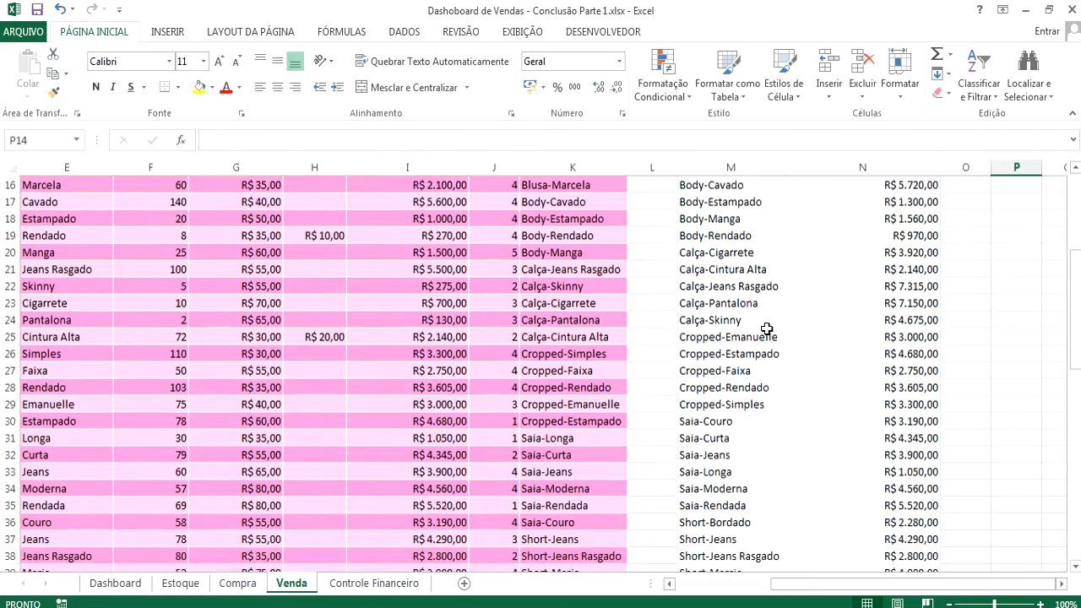
pyautogui.scroll(7, 766, 336)
pyautogui.scroll(5, 767, 336)
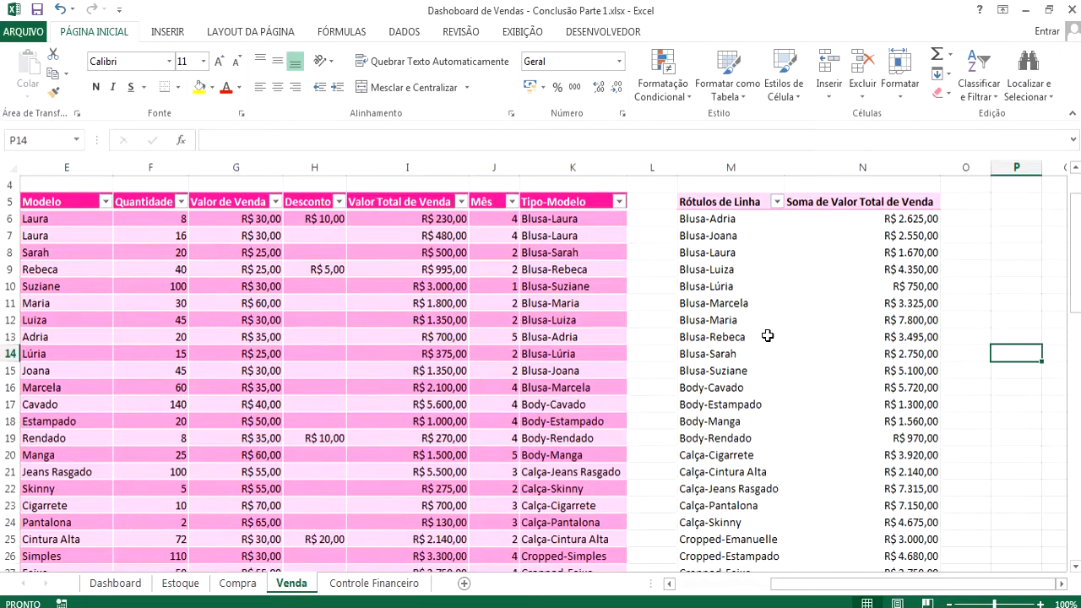
pyautogui.scroll(1, 767, 336)
pyautogui.scroll(-8, 885, 326)
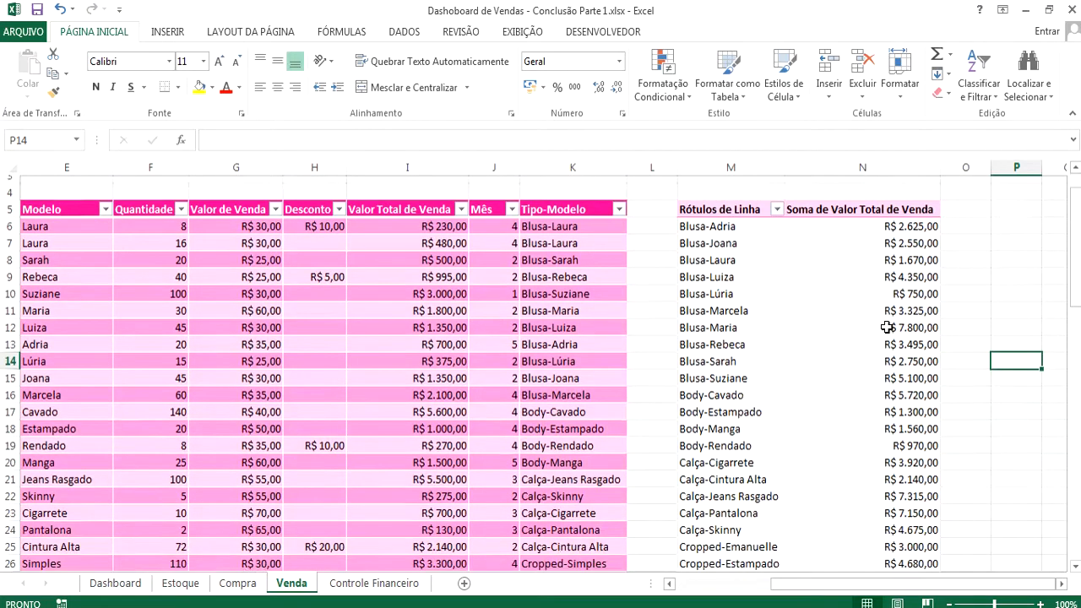
pyautogui.scroll(-2, 885, 325)
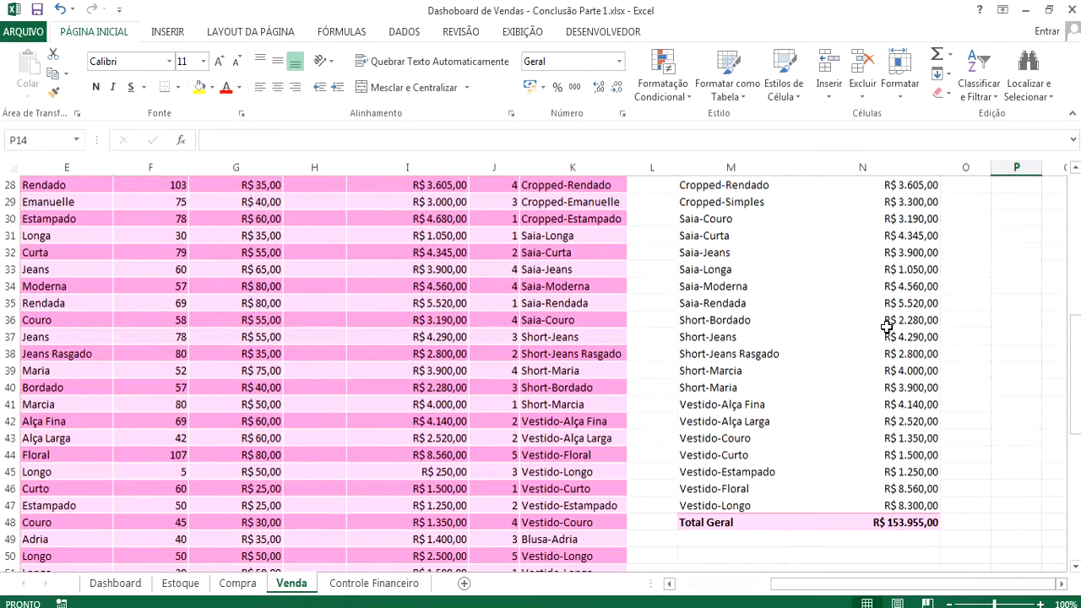
pyautogui.scroll(9, 884, 326)
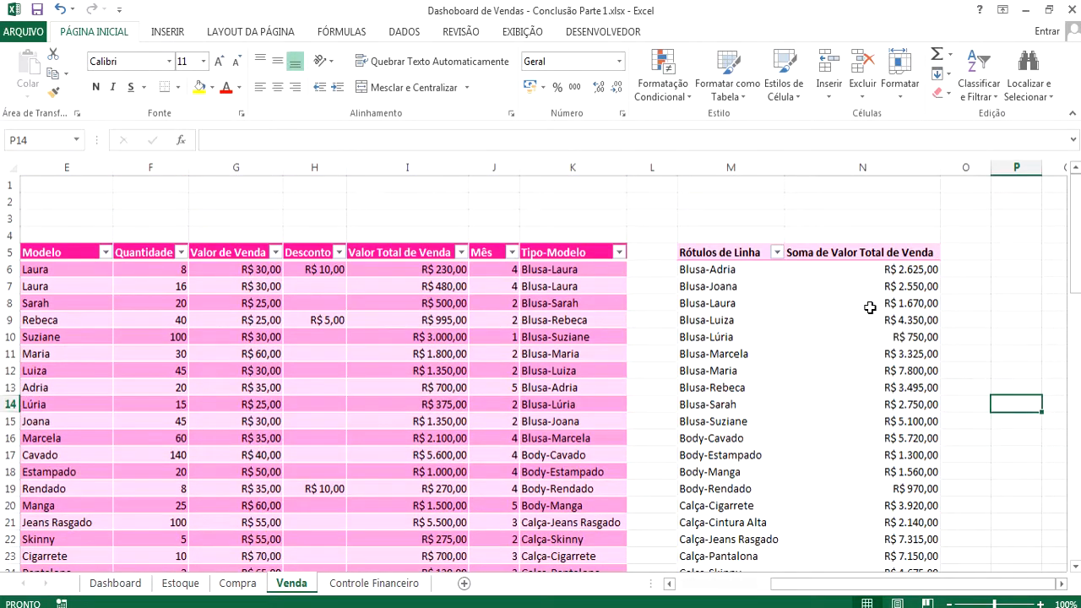
# Step: Sort the sales pivot table by Soma de Valor Total de Venda from largest to smallest
pyautogui.click(898, 280)
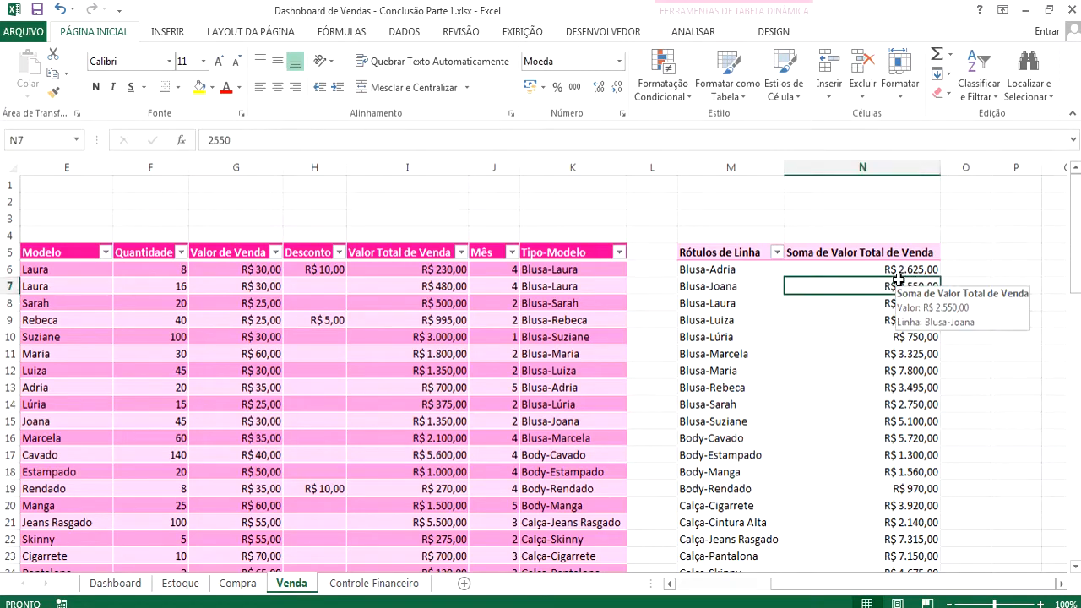
pyautogui.rightClick(900, 285)
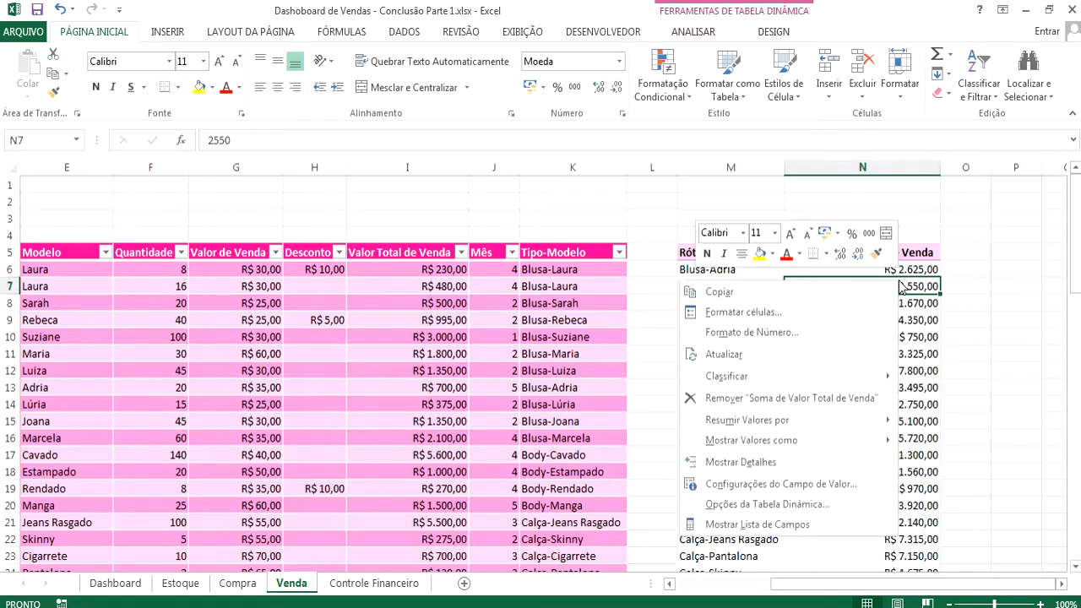
pyautogui.moveTo(726, 377)
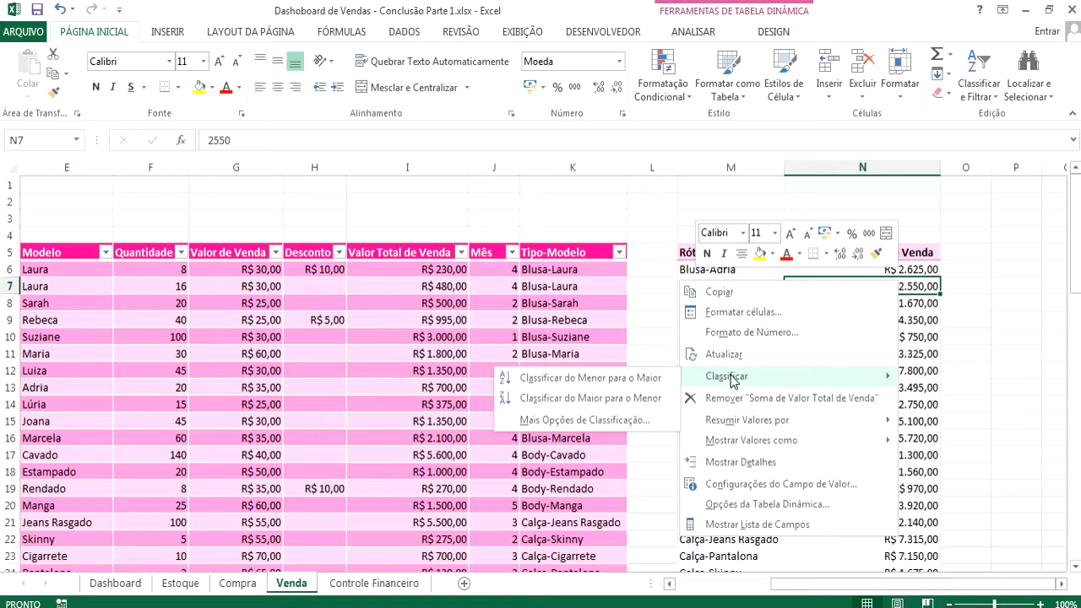
pyautogui.click(623, 398)
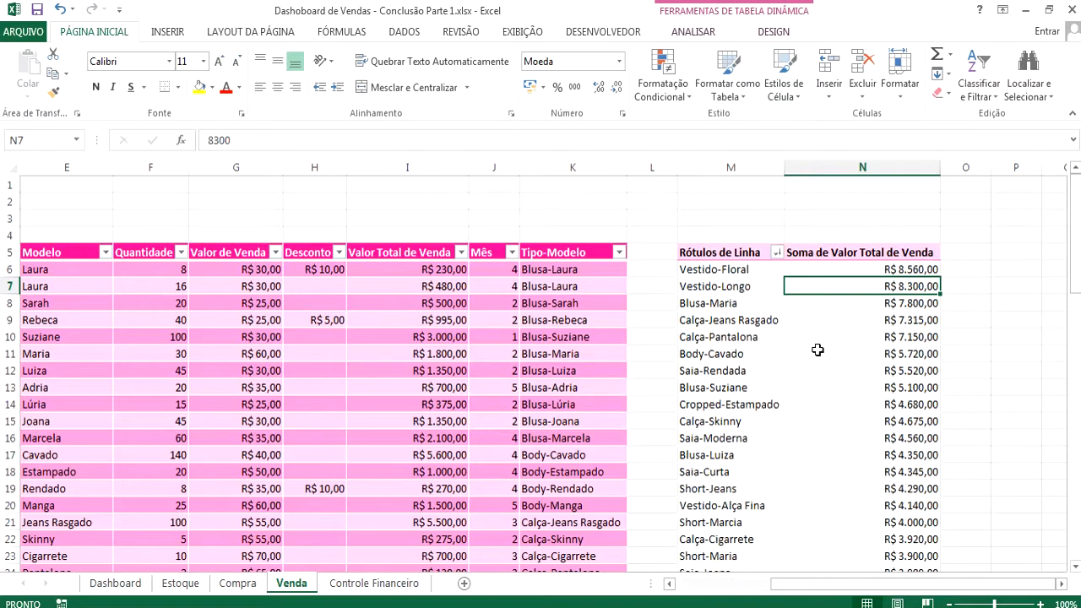
# Step: Filter the sales pivot table's Tipo-Modelo labels to the top 10 items by Soma de Valor Total de Venda
pyautogui.moveTo(939, 334)
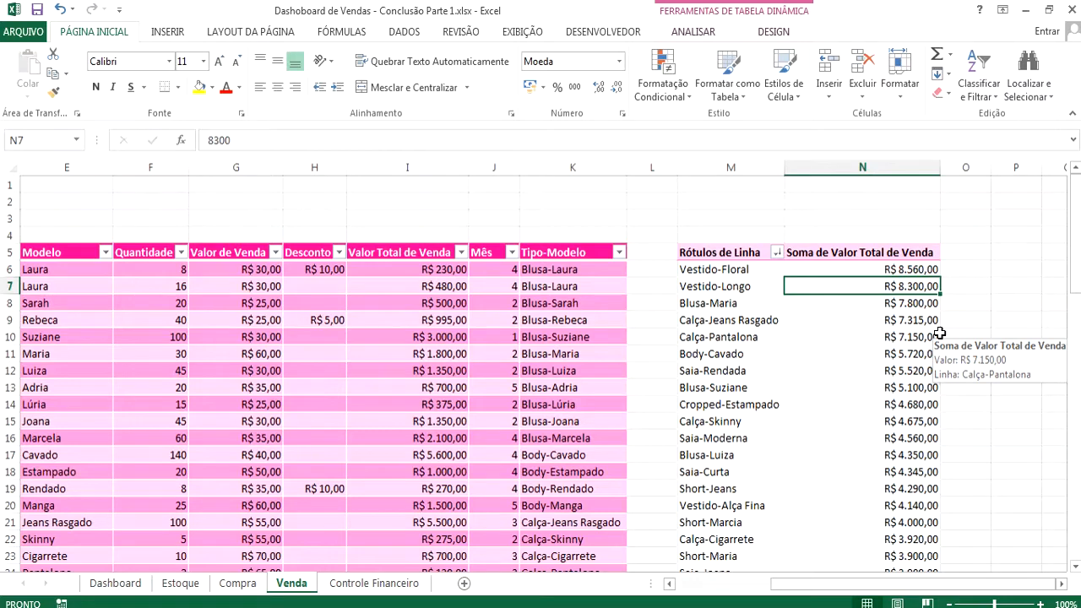
pyautogui.click(775, 253)
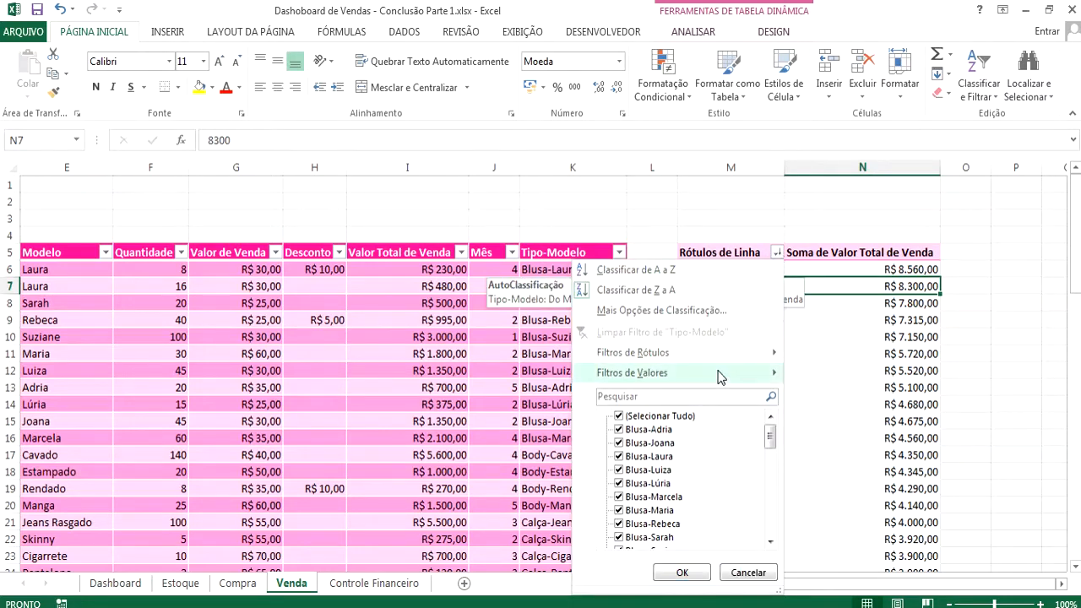
pyautogui.moveTo(717, 374)
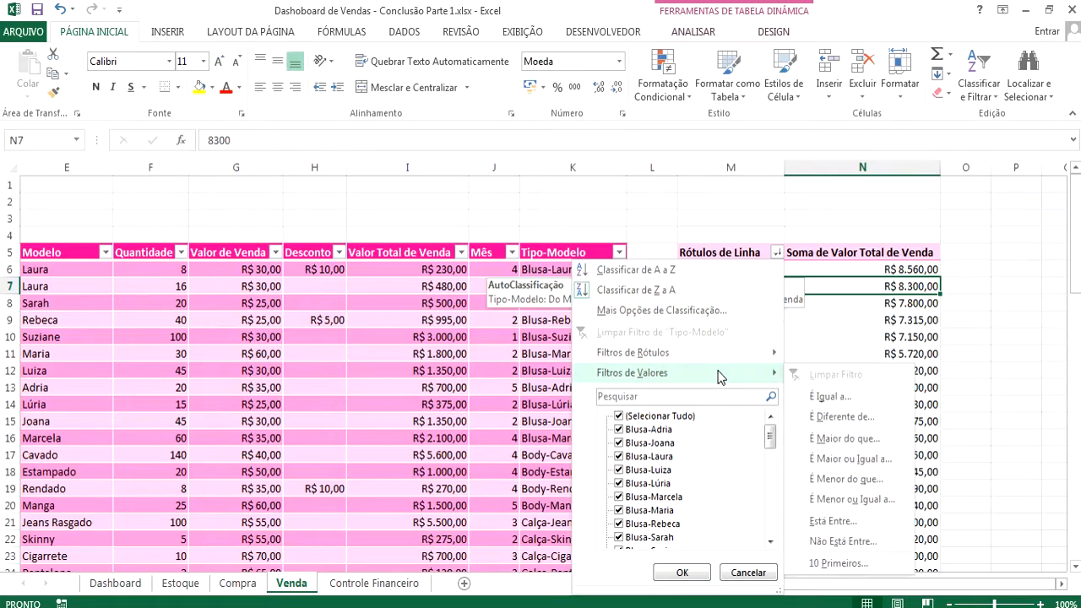
pyautogui.click(853, 563)
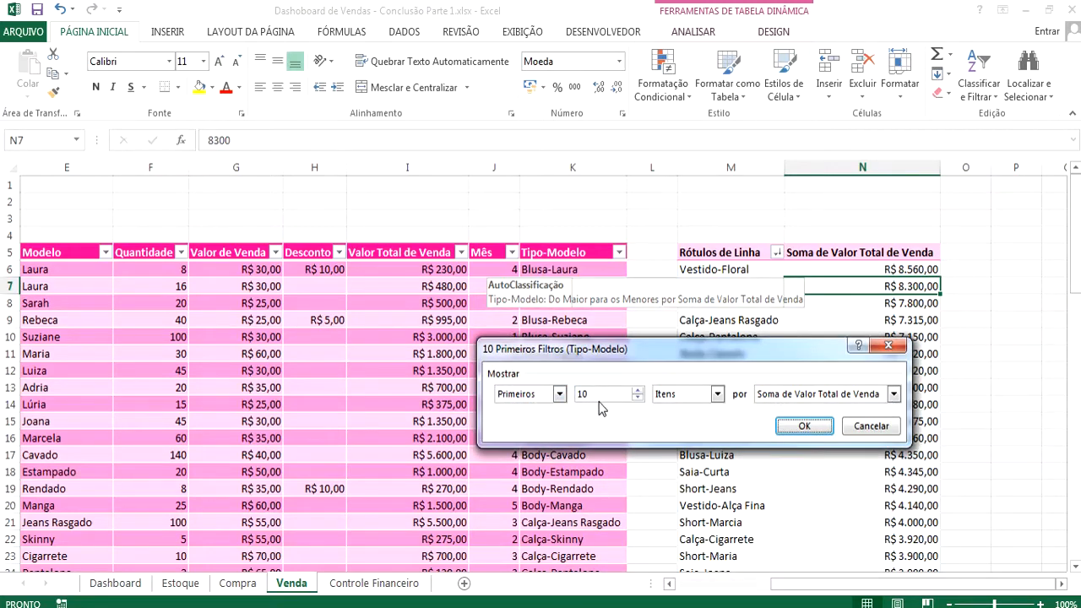
pyautogui.click(802, 427)
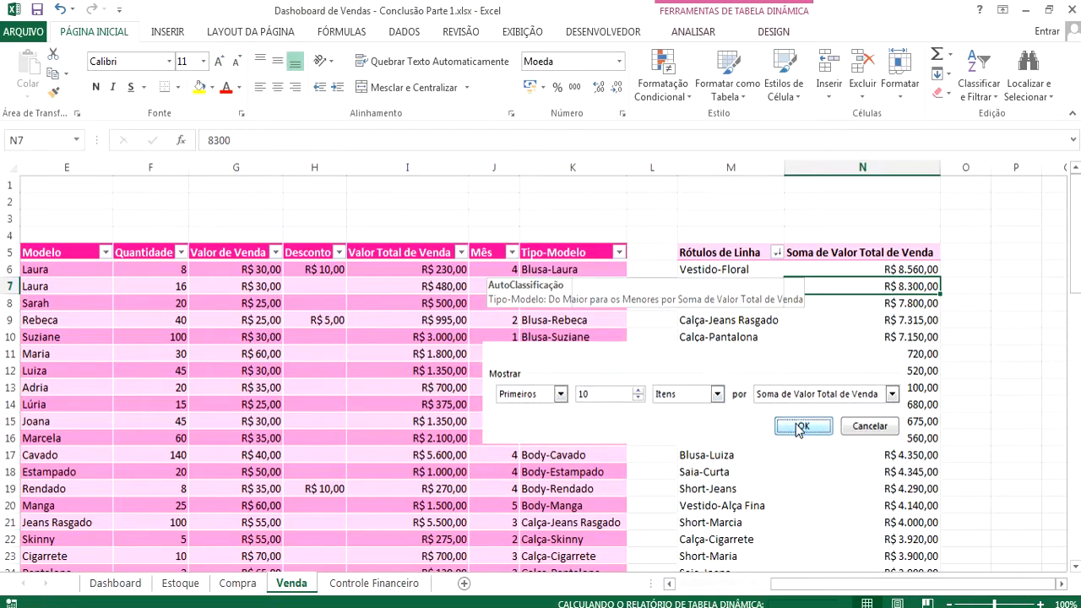
pyautogui.click(990, 321)
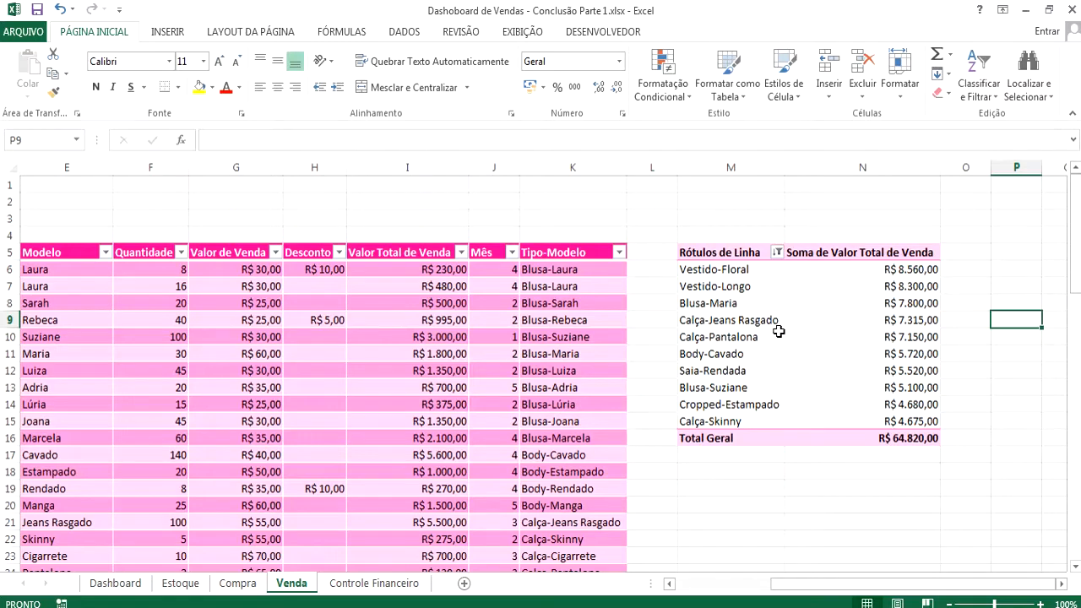
# Step: Insert a Barras Agrupadas pivot chart from the pivot table of Soma de Valor Total de Venda by Tipo-Modelo
pyautogui.click(713, 282)
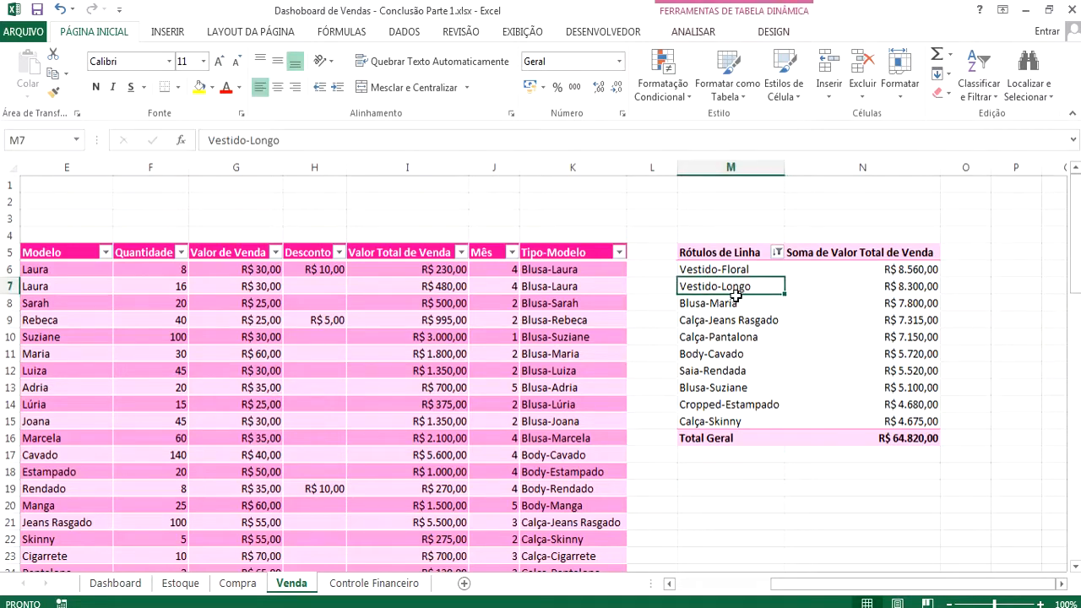
pyautogui.click(160, 34)
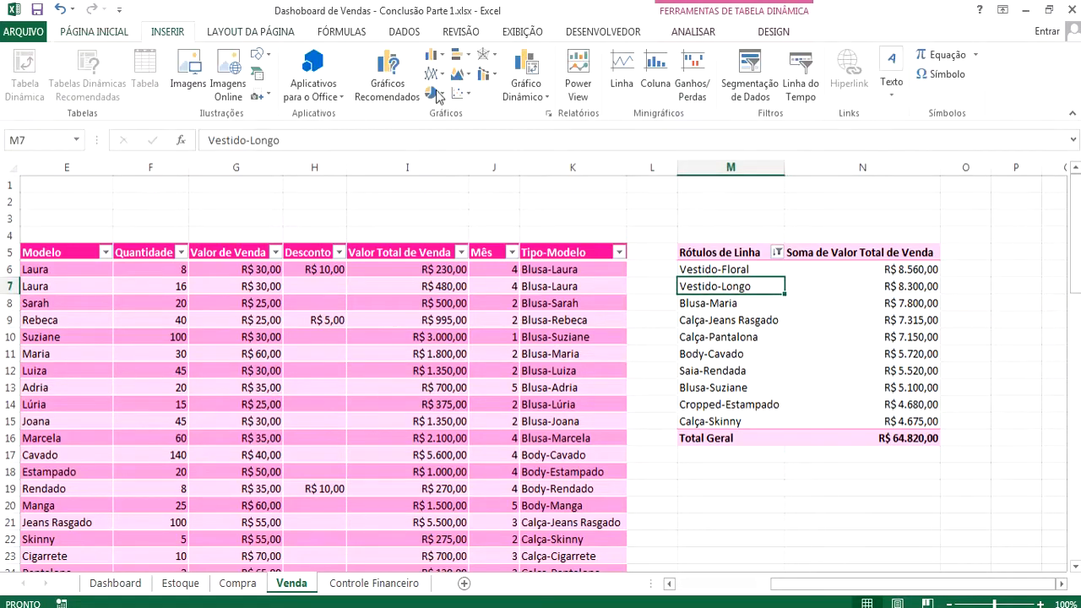
pyautogui.click(528, 69)
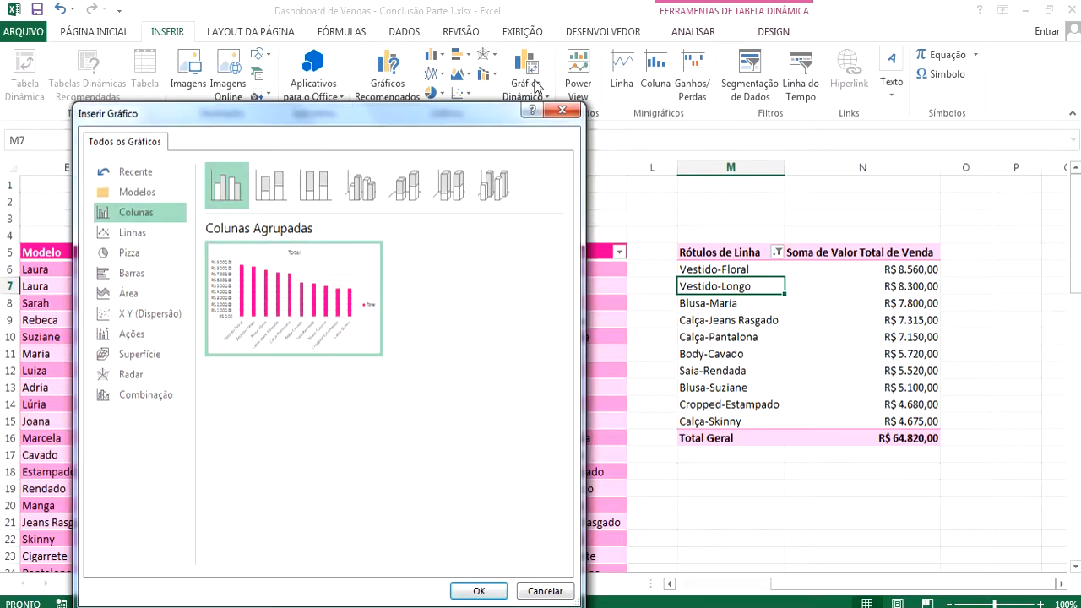
pyautogui.click(141, 276)
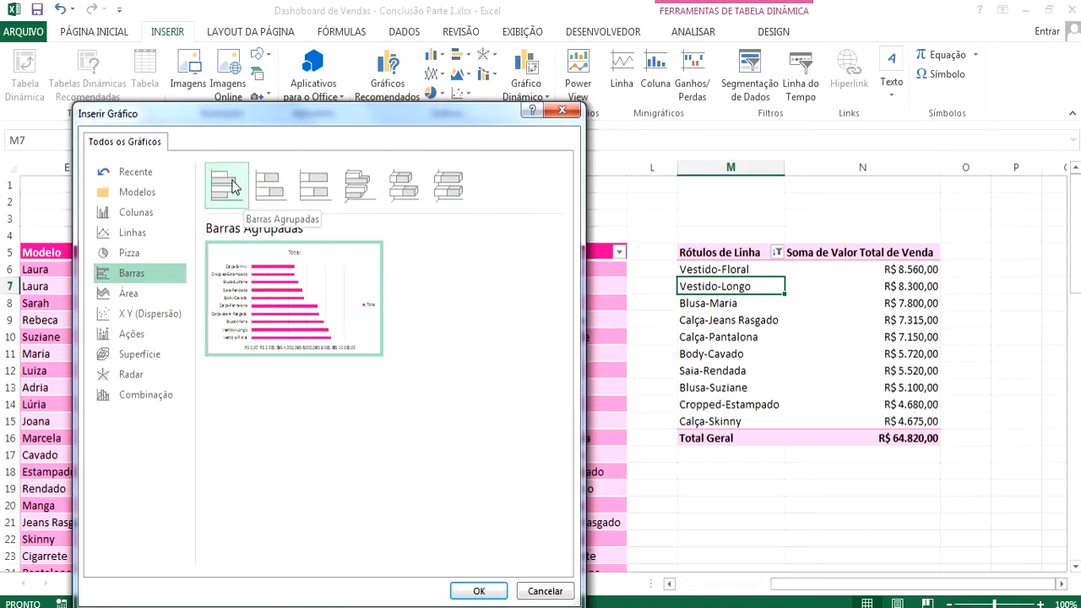
pyautogui.click(478, 589)
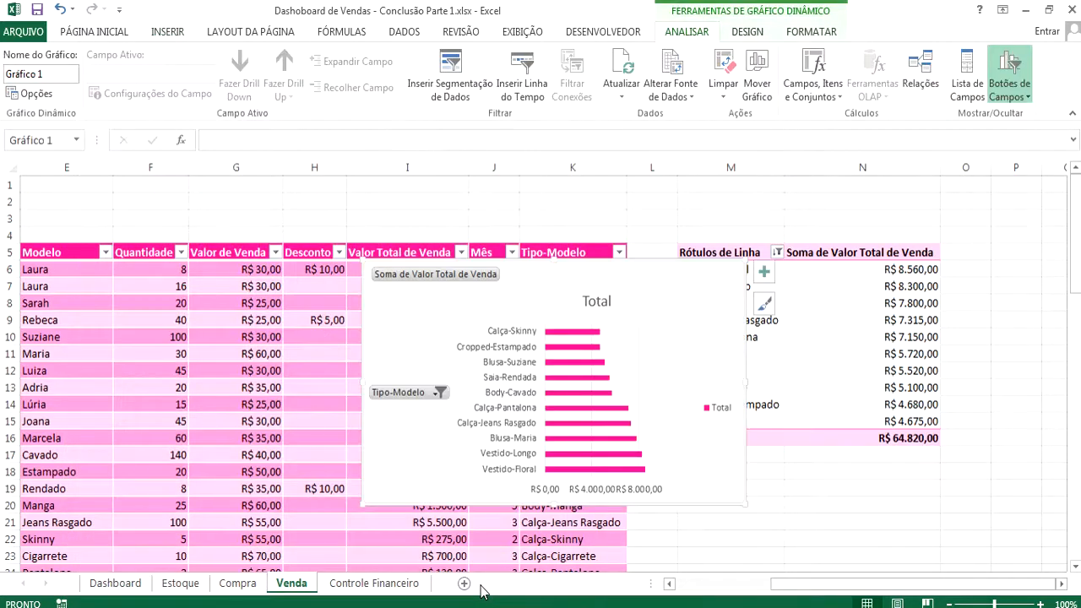
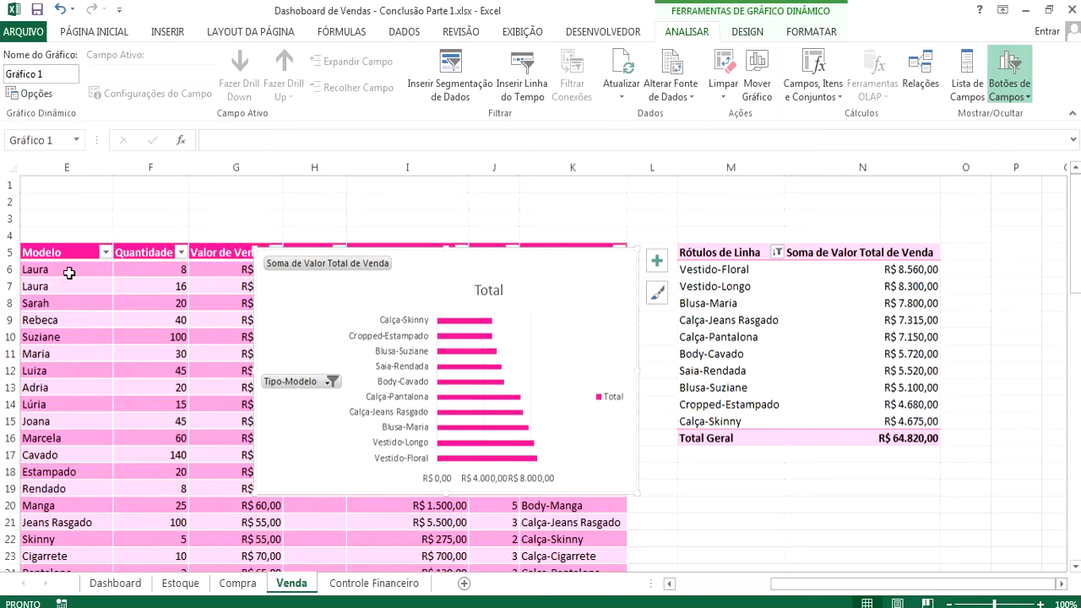
# Step: Copy the whole top-ten sales pivot table, including Total Geral, and paste the duplicate at cell P5
pyautogui.moveTo(705, 257); pyautogui.dragTo(882, 430)
pyautogui.hotkey('ctrl', 'c')
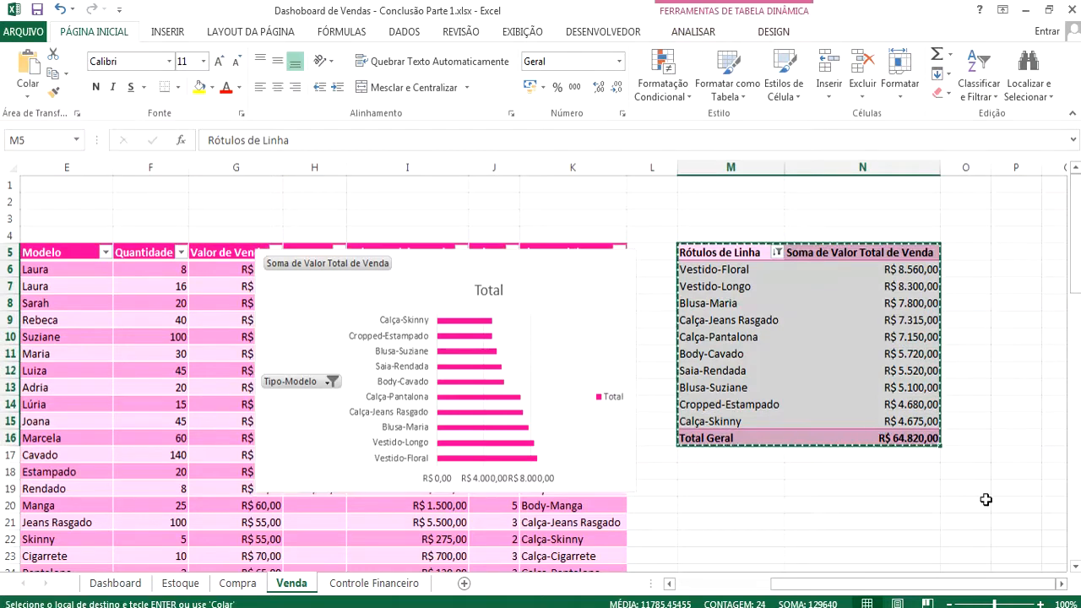
pyautogui.click(1014, 247)
pyautogui.hotkey('ctrl', 'v')
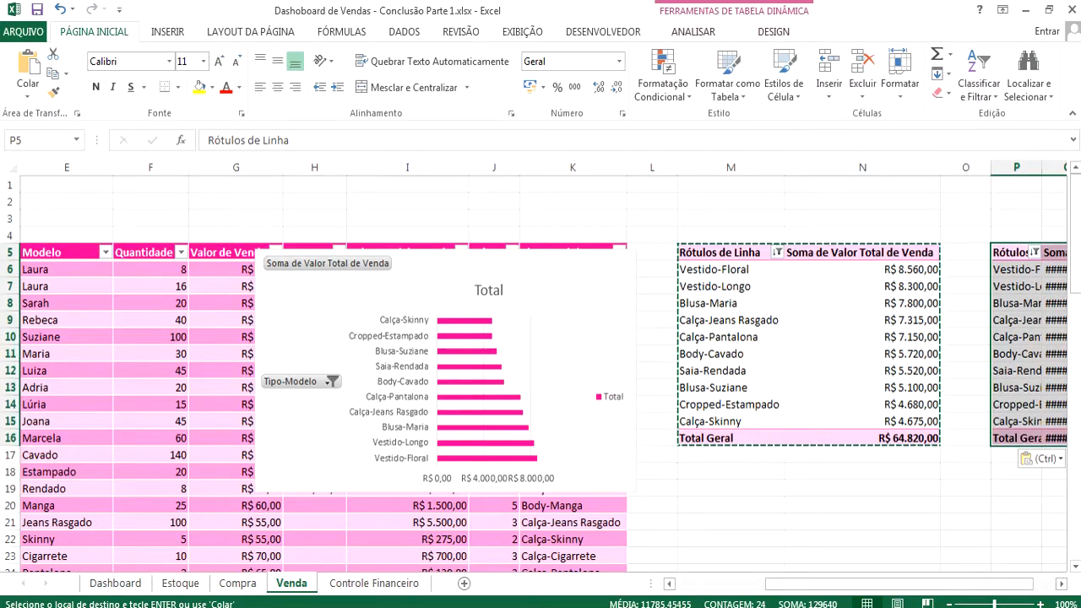
pyautogui.moveTo(945, 583); pyautogui.dragTo(1062, 502)
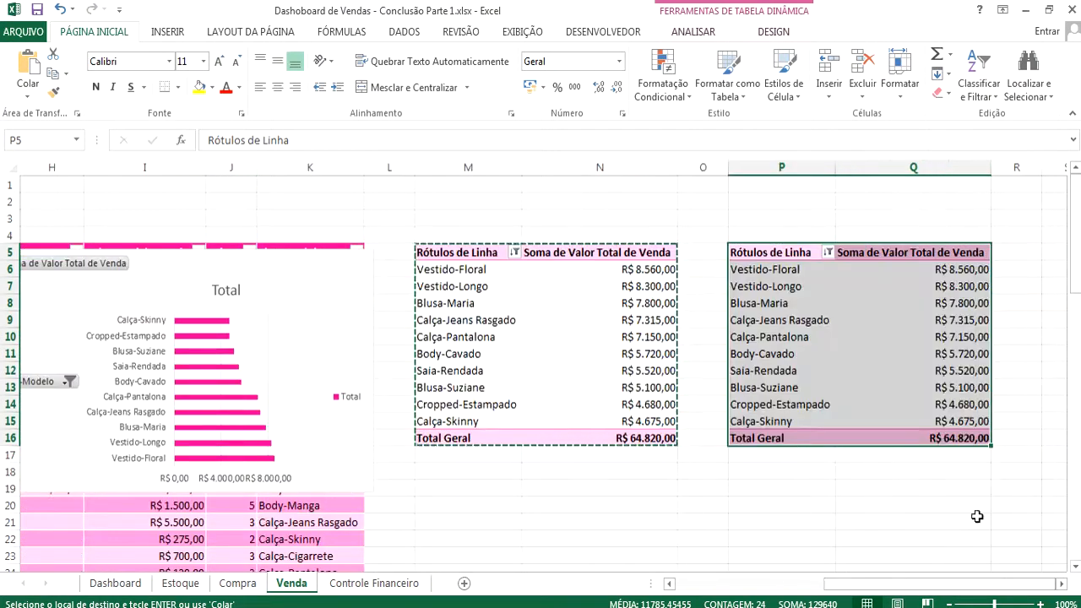
pyautogui.click(834, 355)
pyautogui.press('Escape')
pyautogui.click(795, 322)
pyautogui.click(938, 352)
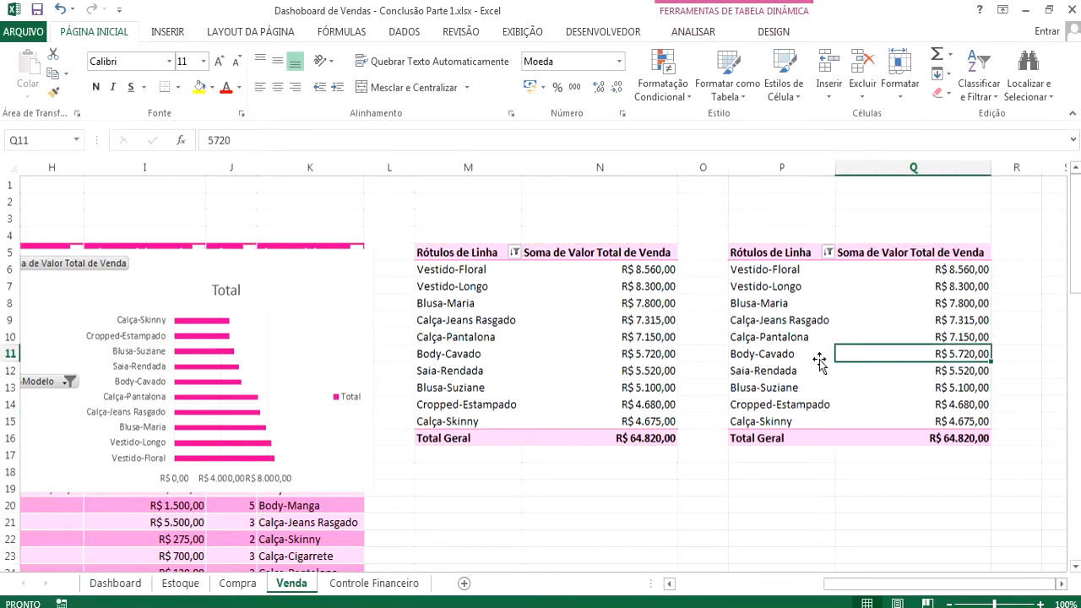
pyautogui.click(703, 354)
pyautogui.moveTo(772, 322); pyautogui.dragTo(775, 336)
pyautogui.click(856, 338)
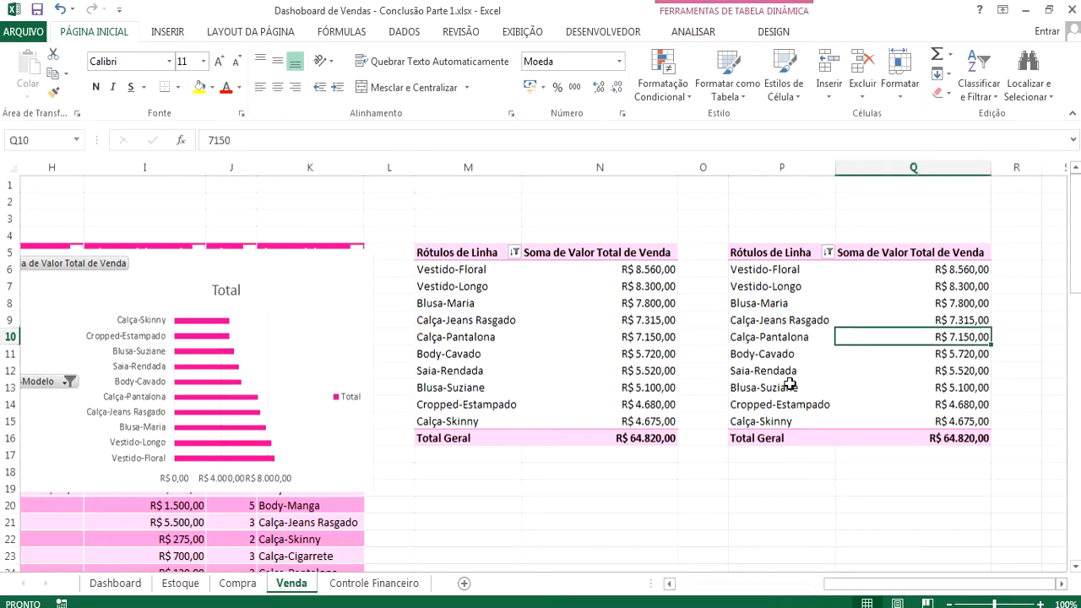
# Step: In the pivot table at P5, replace the value field Valor Total de Venda with Quantidade, keeping Tipo-Modelo as rows
pyautogui.rightClick(785, 325)
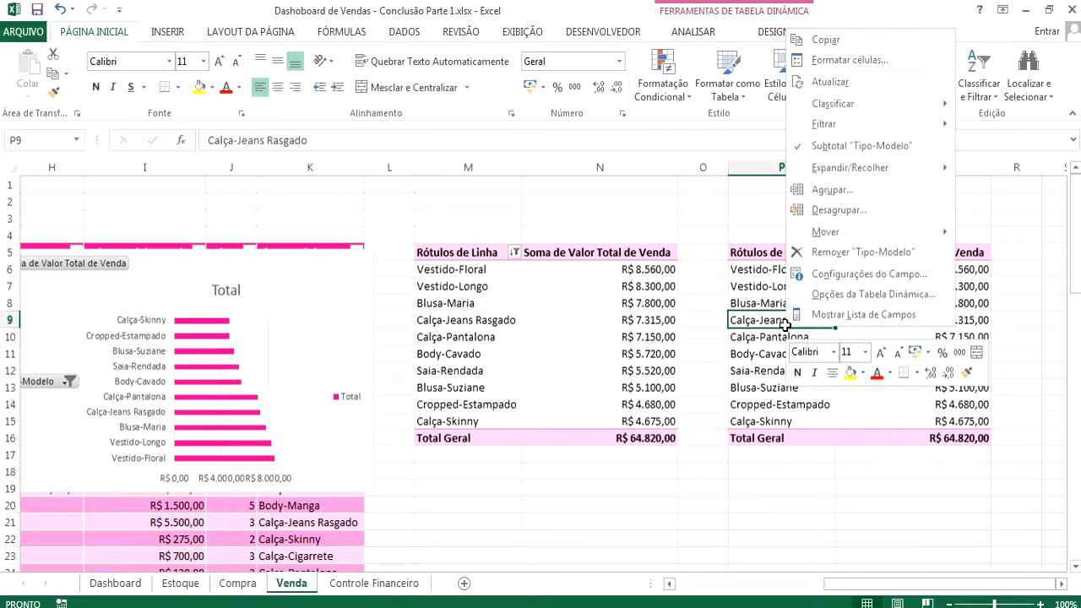
pyautogui.click(842, 316)
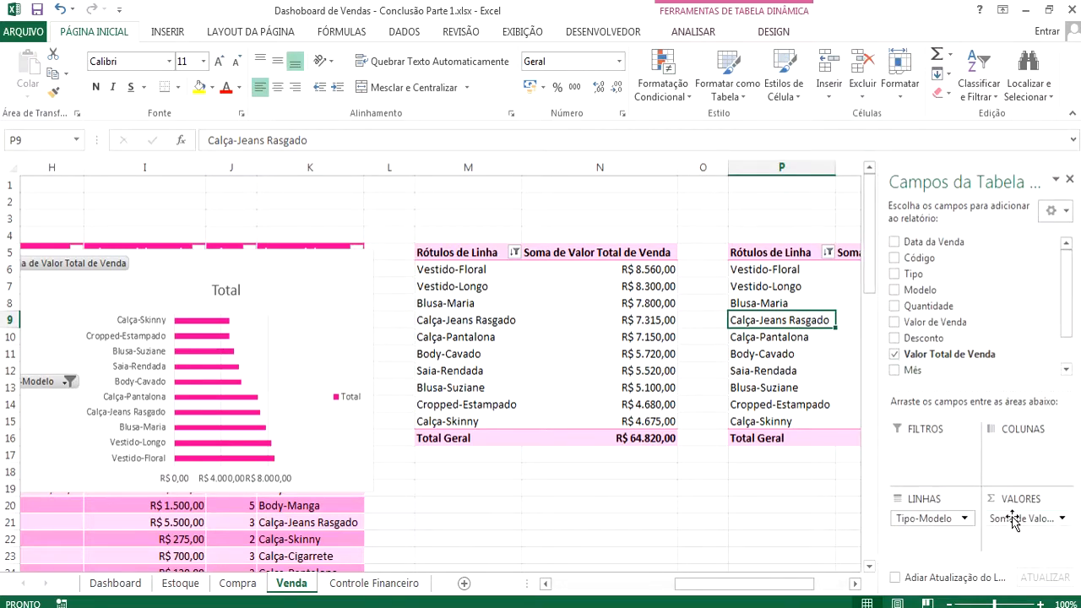
pyautogui.moveTo(1018, 518); pyautogui.dragTo(981, 383)
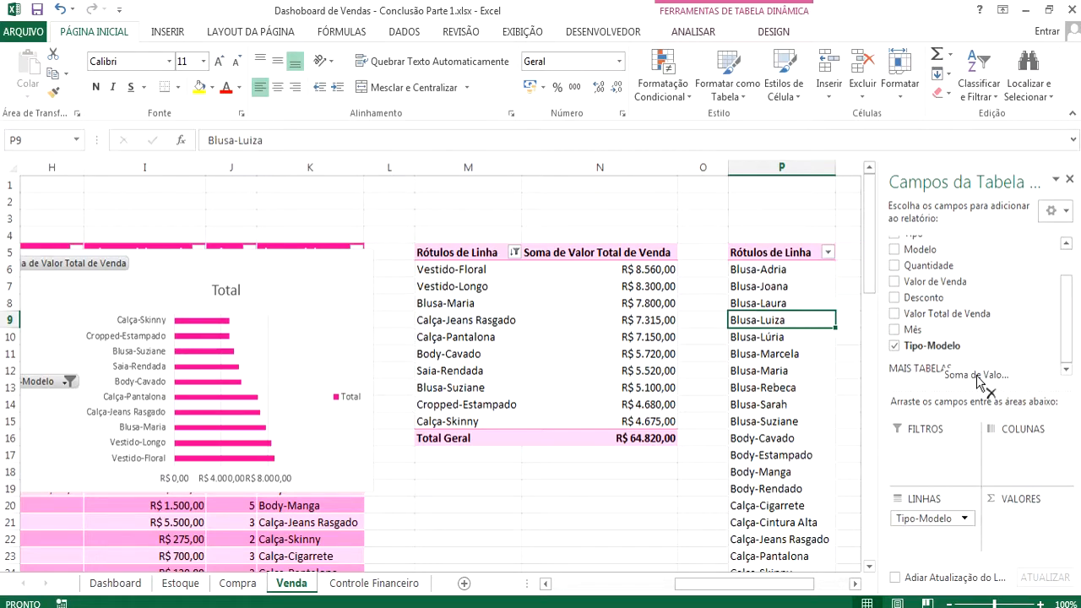
pyautogui.moveTo(1068, 333); pyautogui.dragTo(1066, 309)
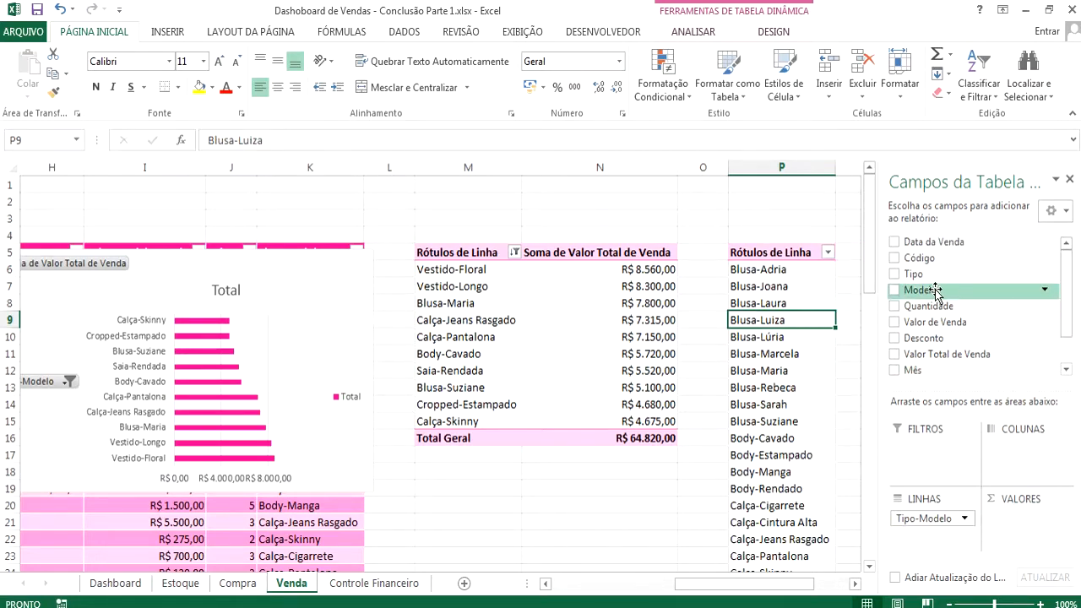
pyautogui.moveTo(929, 305); pyautogui.dragTo(1021, 528)
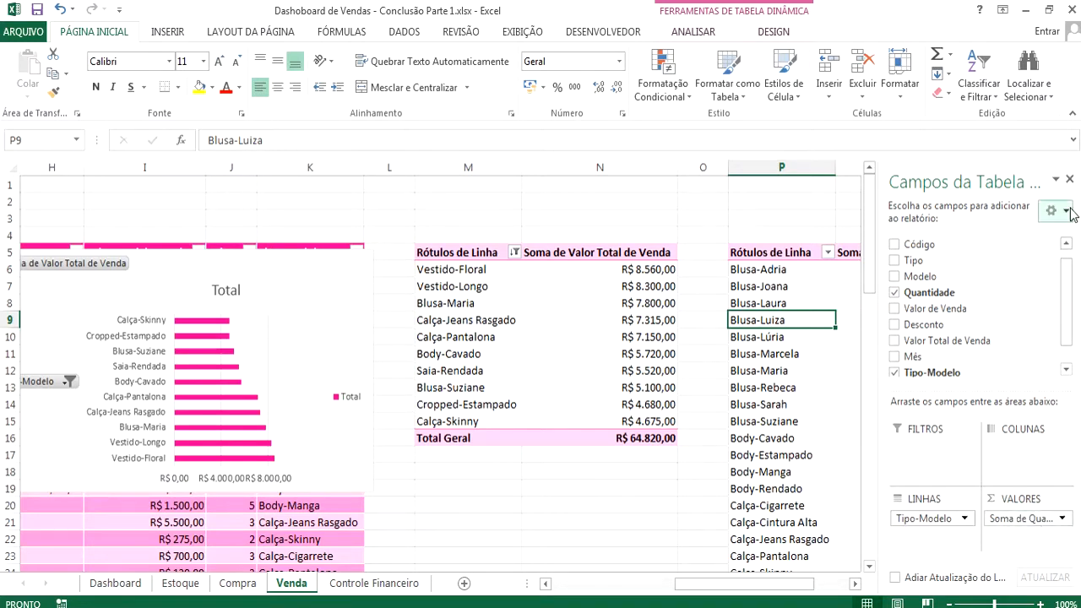
pyautogui.click(1069, 179)
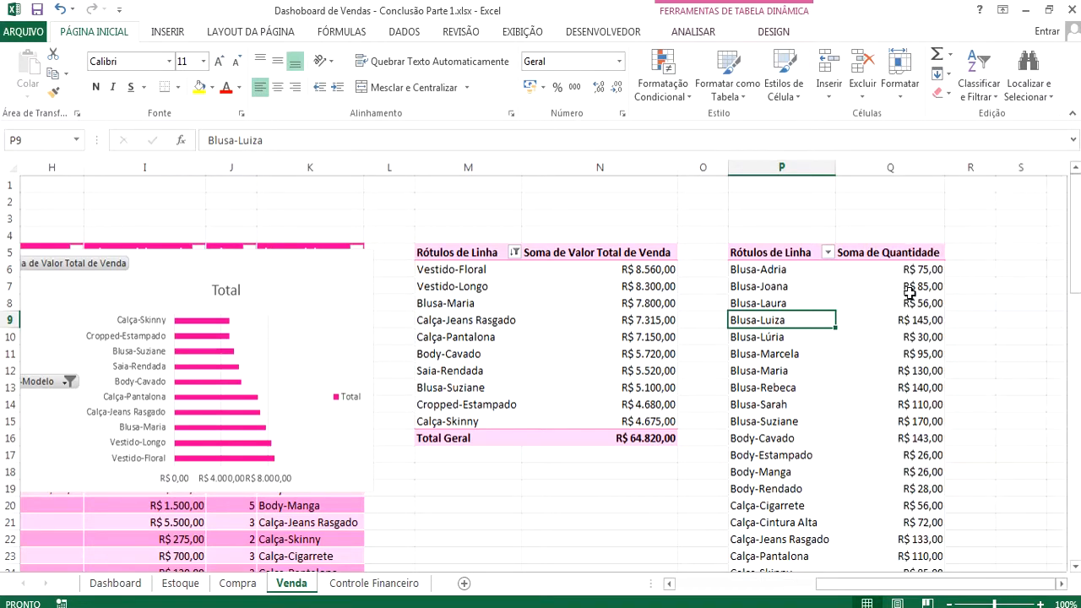
# Step: Format column Q, holding Soma de Quantidade, as Número with 0 decimal places
pyautogui.click(911, 169)
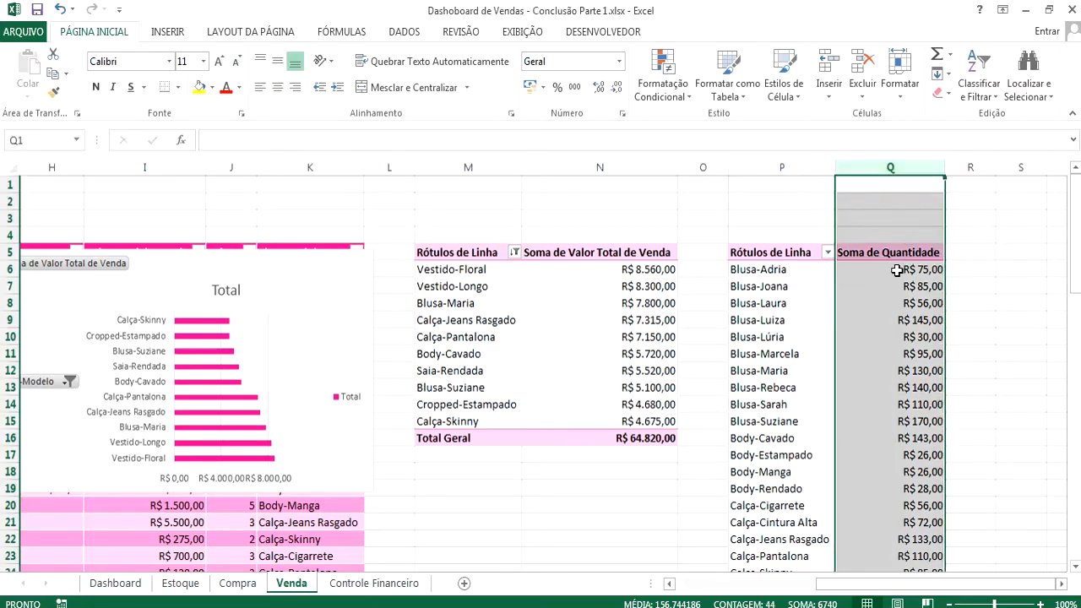
pyautogui.rightClick(892, 289)
pyautogui.click(953, 470)
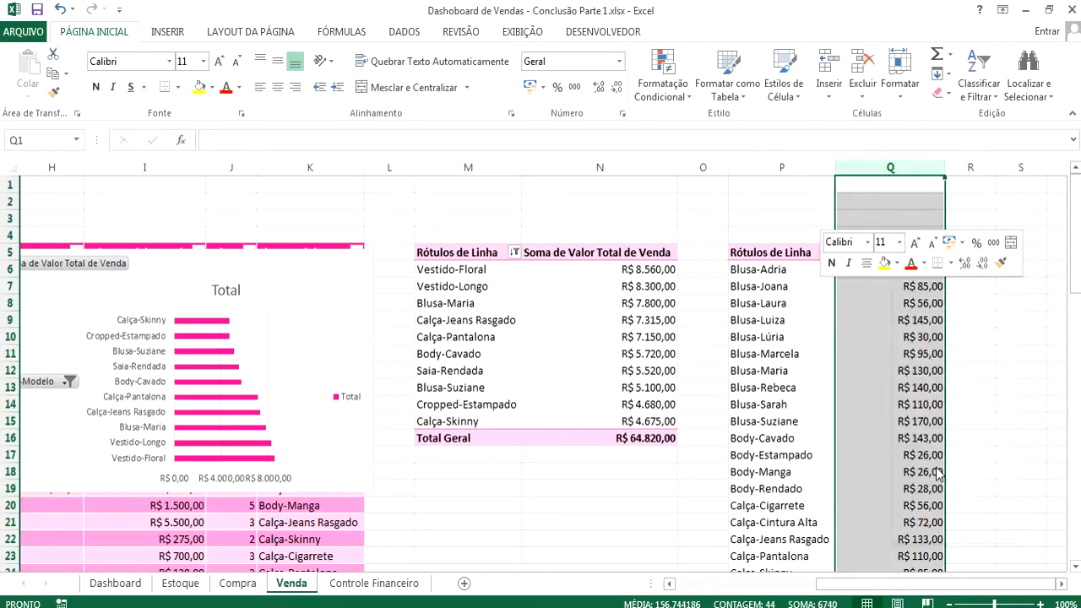
pyautogui.click(675, 309)
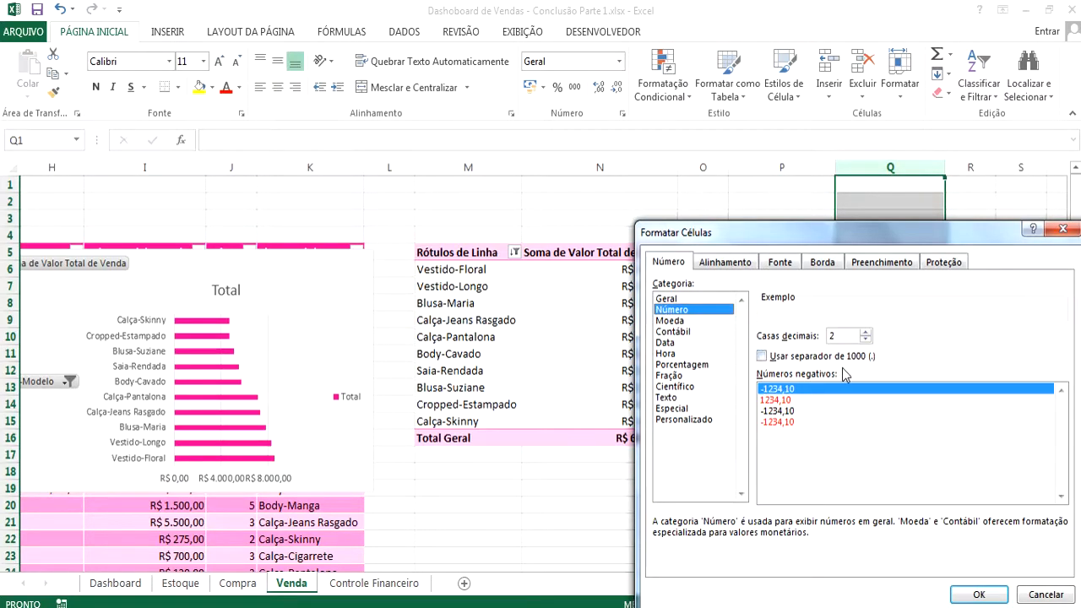
pyautogui.click(866, 341)
pyautogui.click(866, 340)
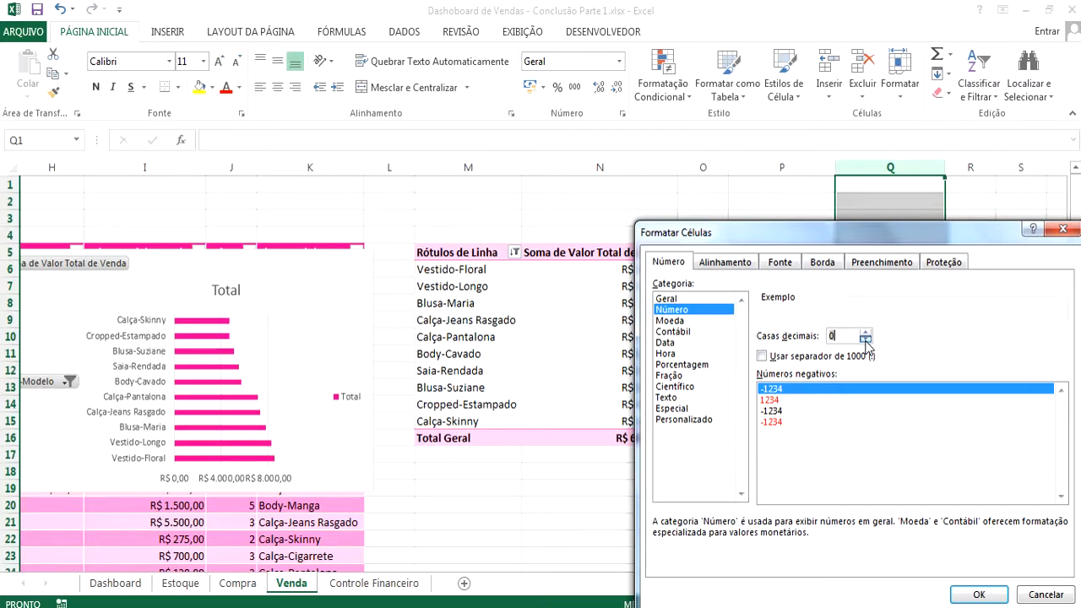
pyautogui.click(986, 594)
pyautogui.click(996, 408)
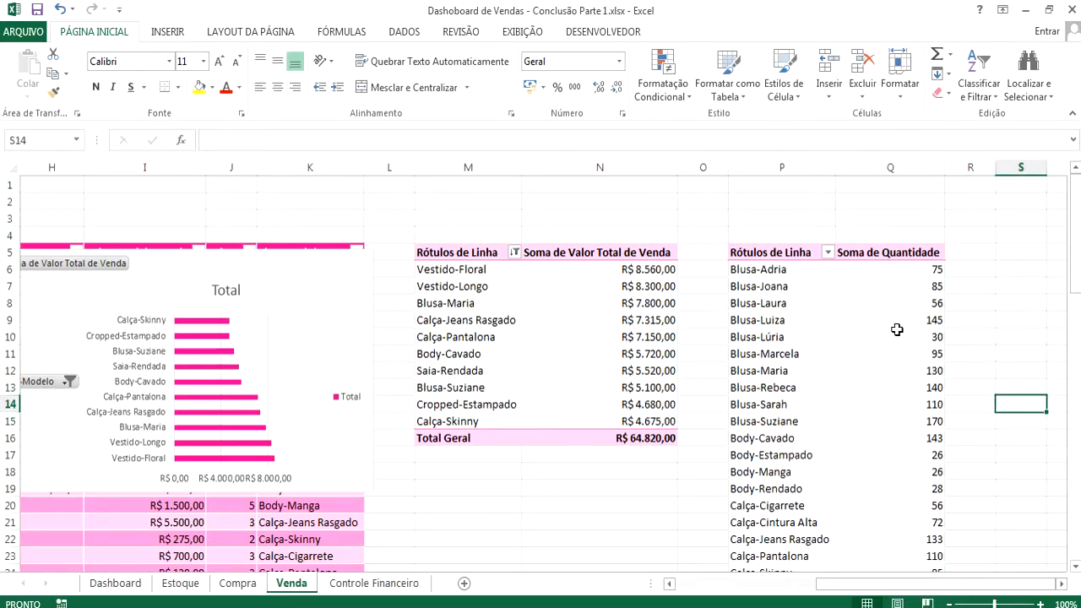
# Step: Sort the quantity pivot table by Soma de Quantidade from largest to smallest
pyautogui.scroll(-6, 783, 351)
pyautogui.scroll(6, 782, 356)
pyautogui.rightClick(895, 284)
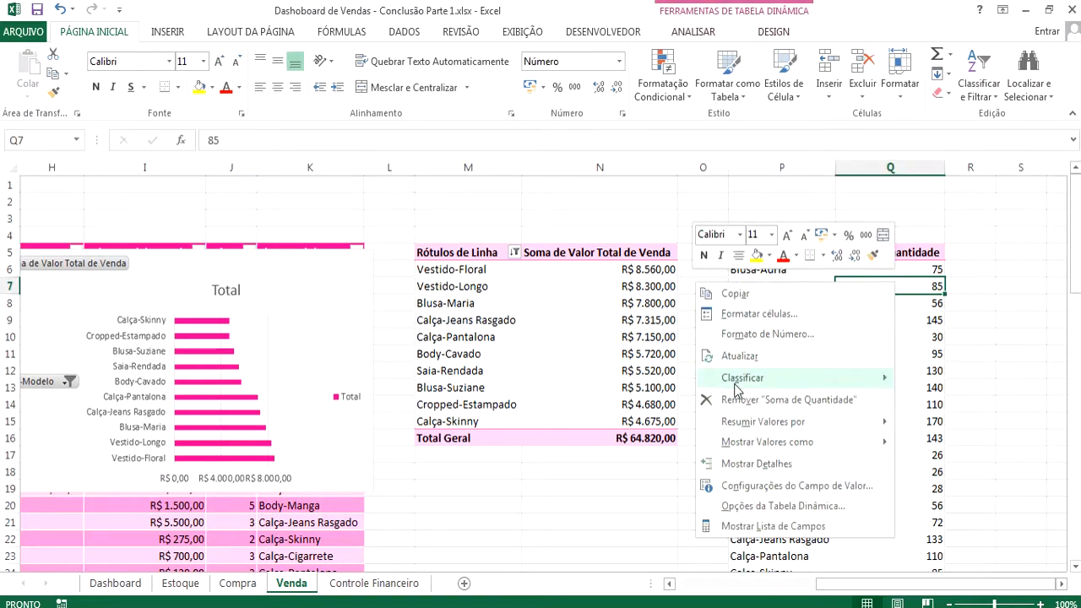
pyautogui.moveTo(736, 384)
pyautogui.click(971, 400)
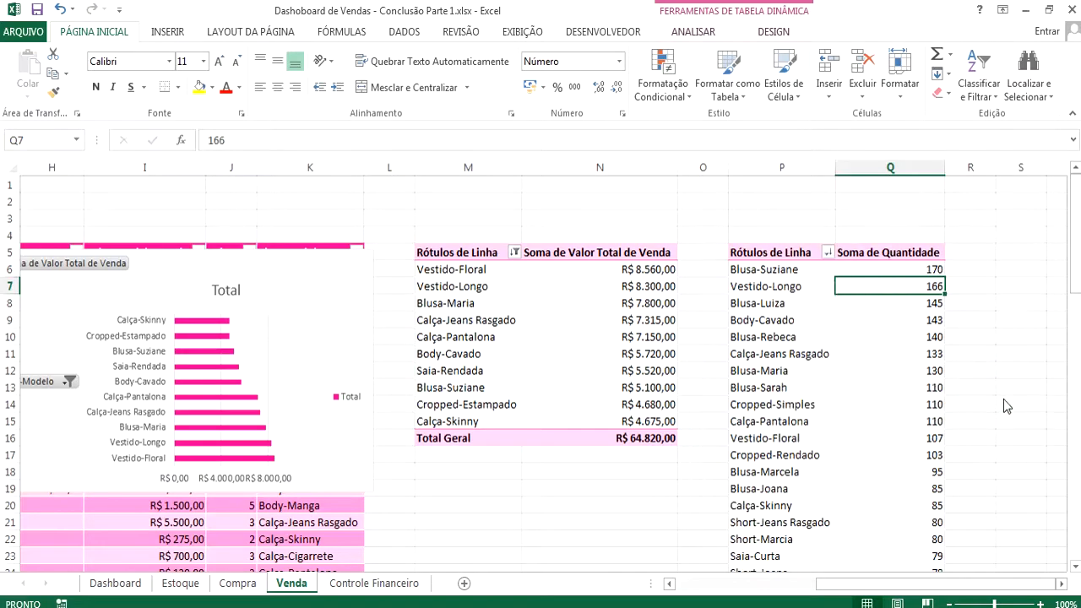
# Step: Filter the quantity pivot table's Tipo-Modelo labels to the top 5 items by Soma de Quantidade
pyautogui.click(828, 252)
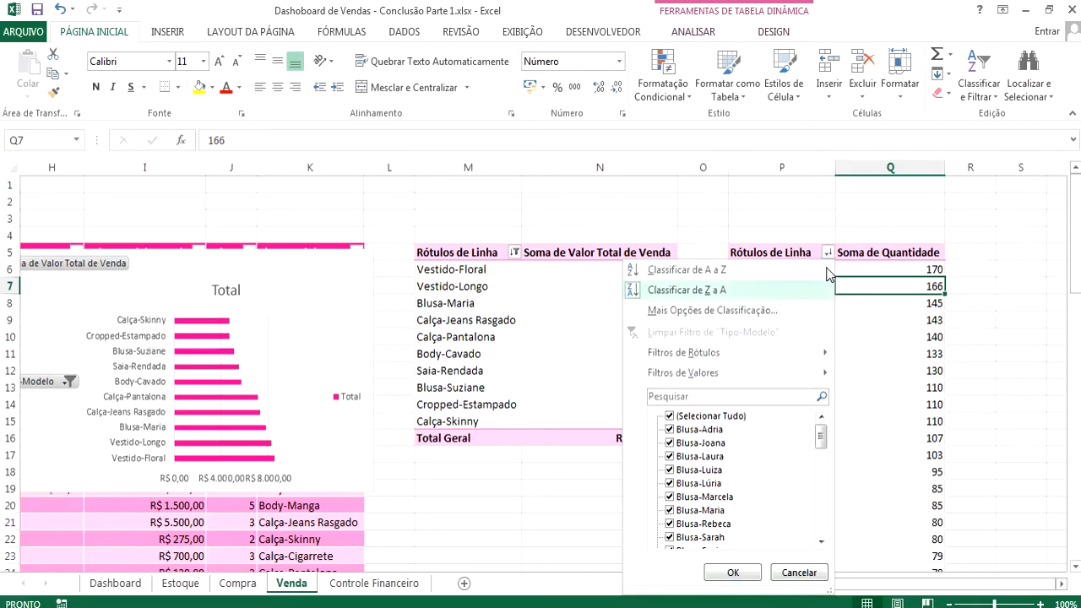
pyautogui.moveTo(753, 382)
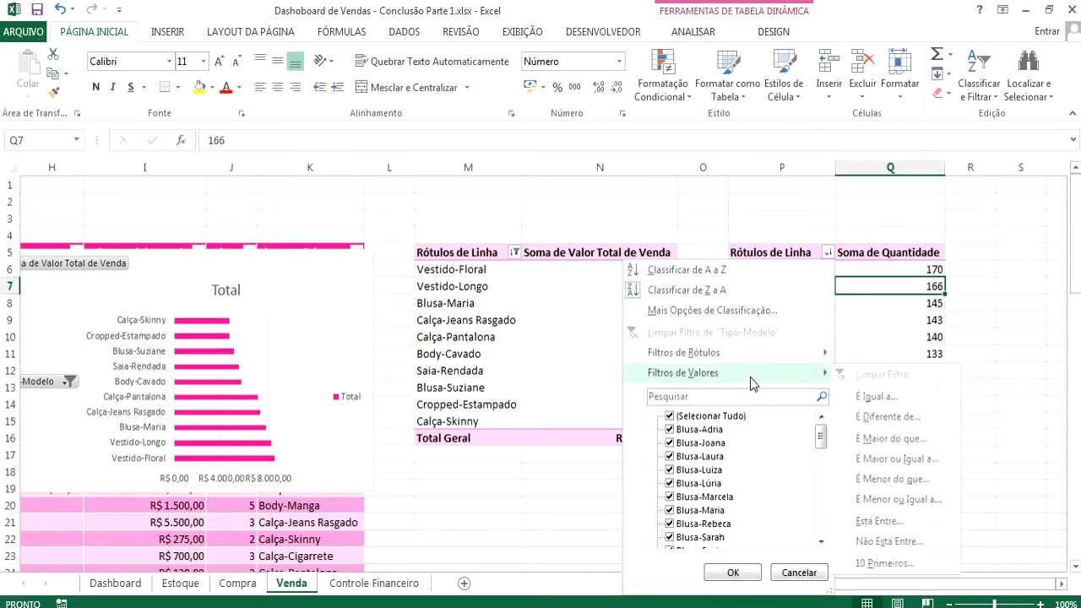
pyautogui.click(891, 562)
pyautogui.doubleClick(614, 394)
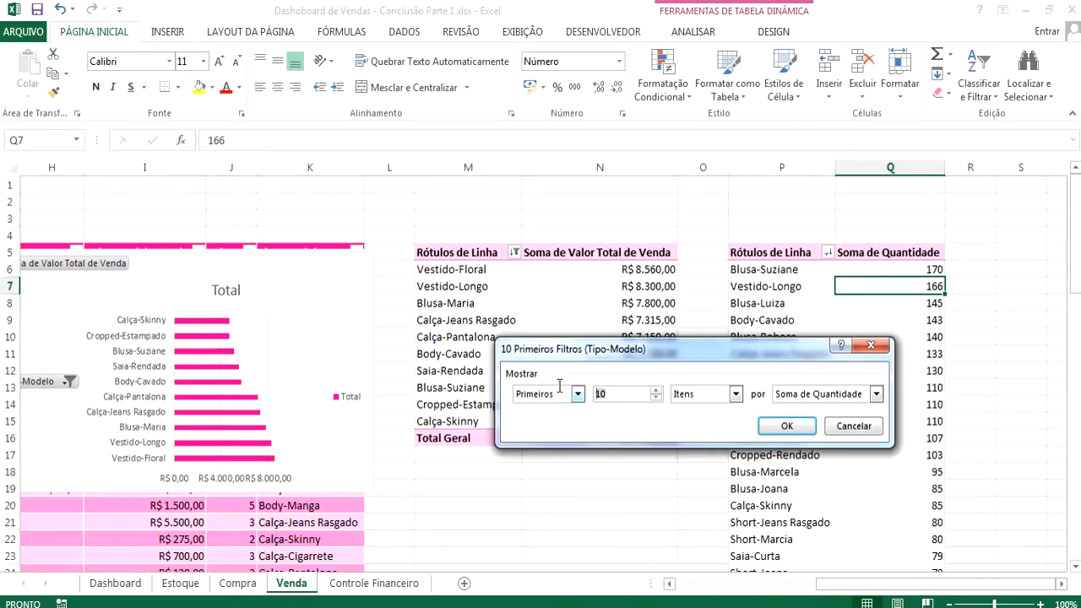
pyautogui.click(786, 425)
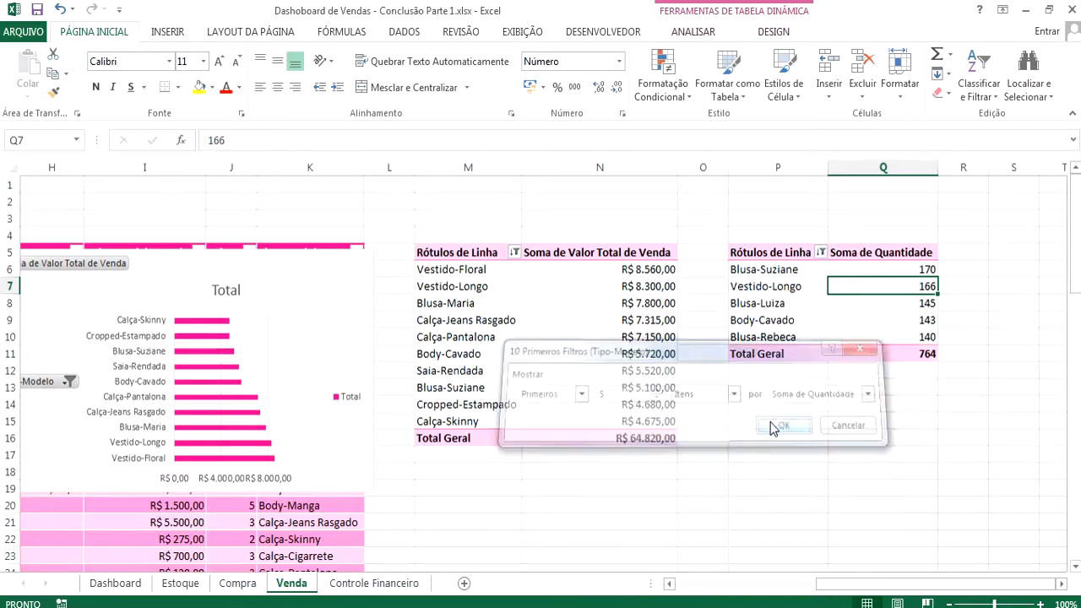
pyautogui.click(826, 416)
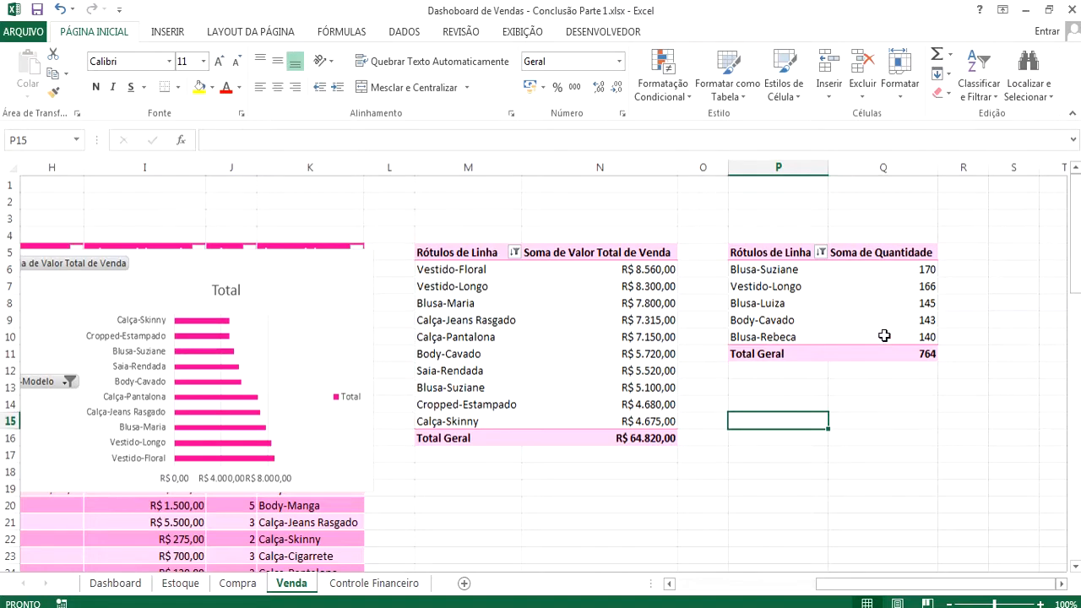
# Step: Insert a clustered column pivot chart from the top-five pivot table of Soma de Quantidade by Tipo-Modelo
pyautogui.click(787, 302)
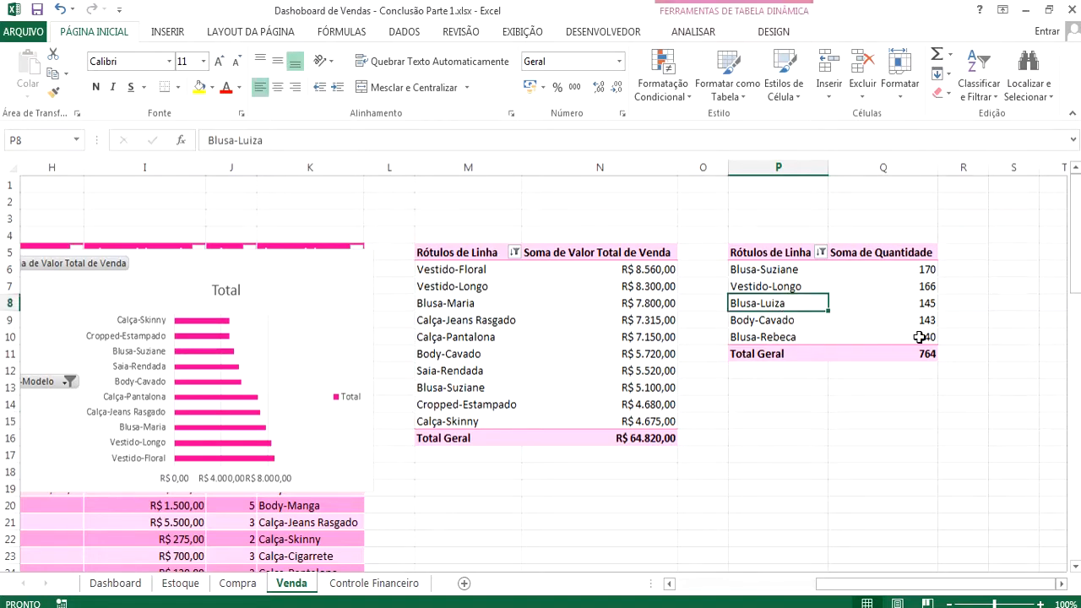
pyautogui.click(180, 32)
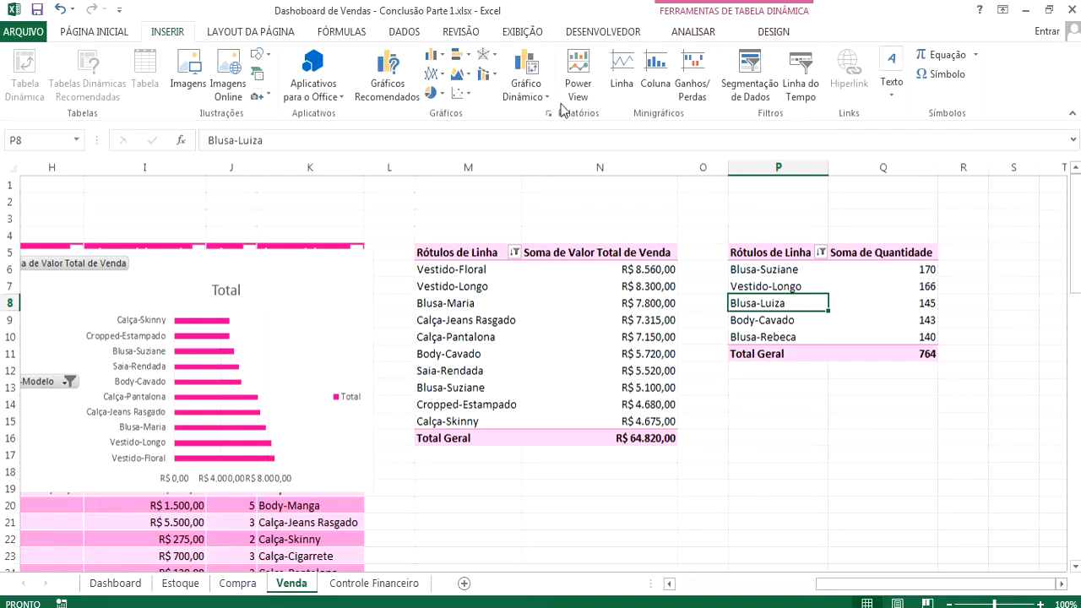
pyautogui.click(526, 93)
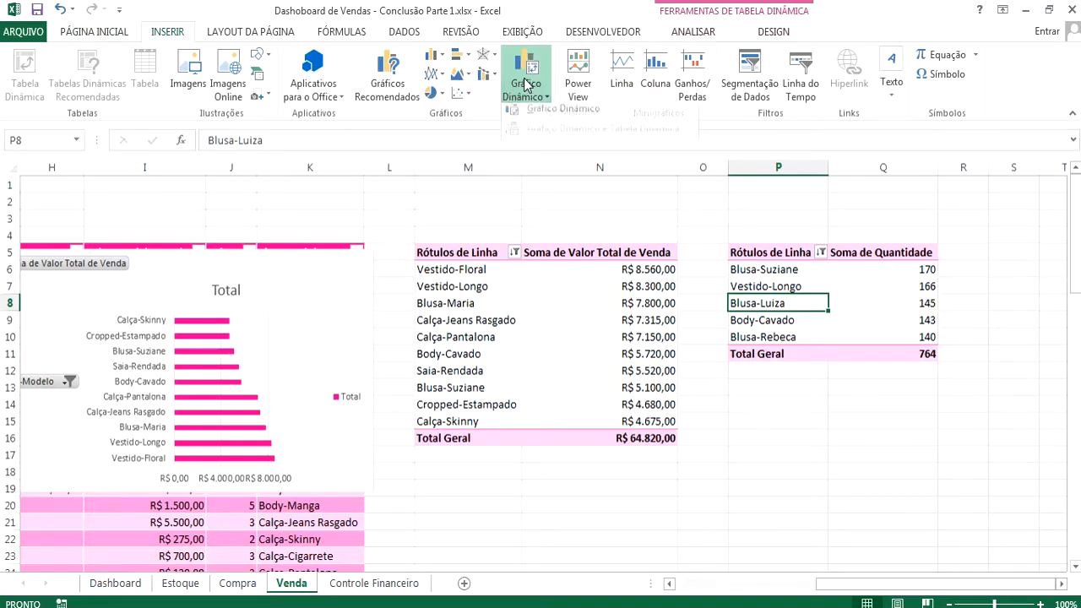
pyautogui.click(535, 123)
pyautogui.moveTo(312, 311)
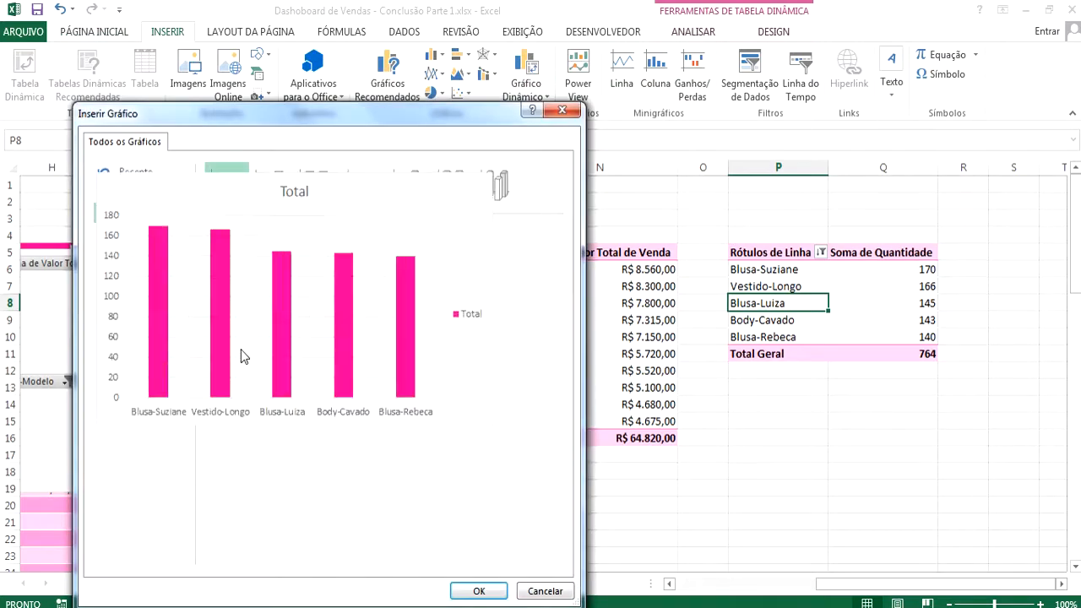
pyautogui.click(478, 590)
# Step: Arrange the two pivot charts side by side from about row 8, with the column chart to the right of the bar chart
pyautogui.moveTo(711, 283); pyautogui.dragTo(819, 308)
pyautogui.moveTo(325, 263); pyautogui.dragTo(415, 305)
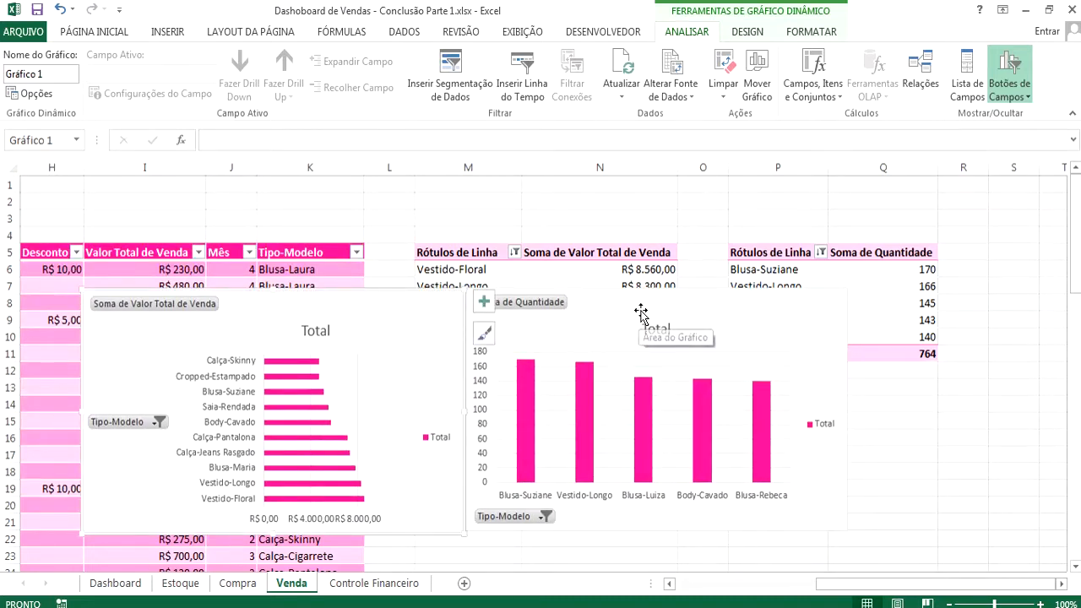
pyautogui.moveTo(639, 309); pyautogui.dragTo(645, 307)
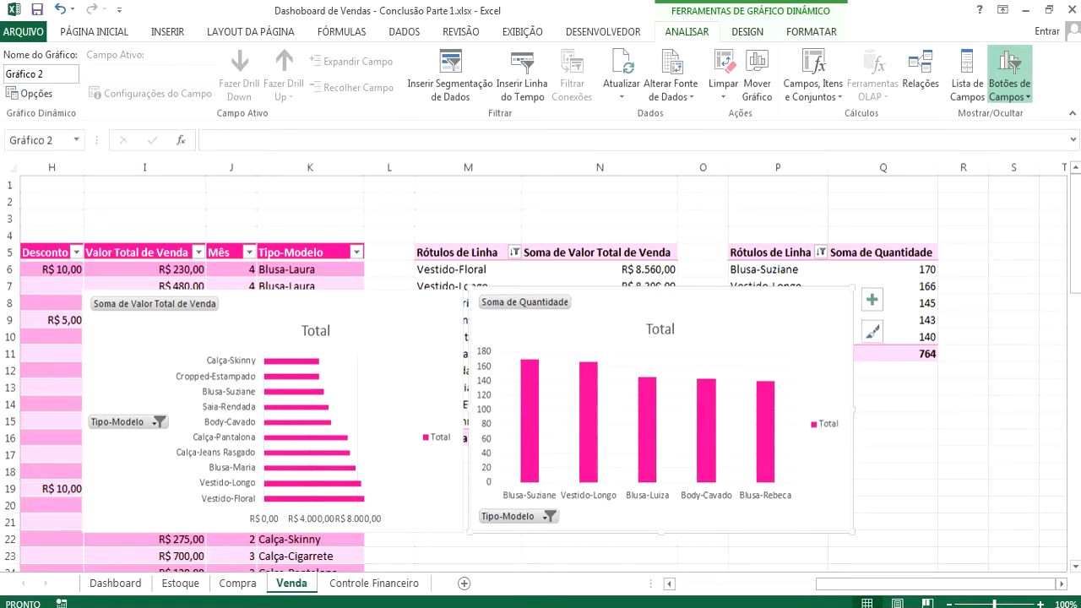
# Step: Switch to the finished Dashboard de Vendas - Tariane Modas Pronta workbook and examine its Vendas chart filtered to the Body type
pyautogui.moveTo(329, 602)
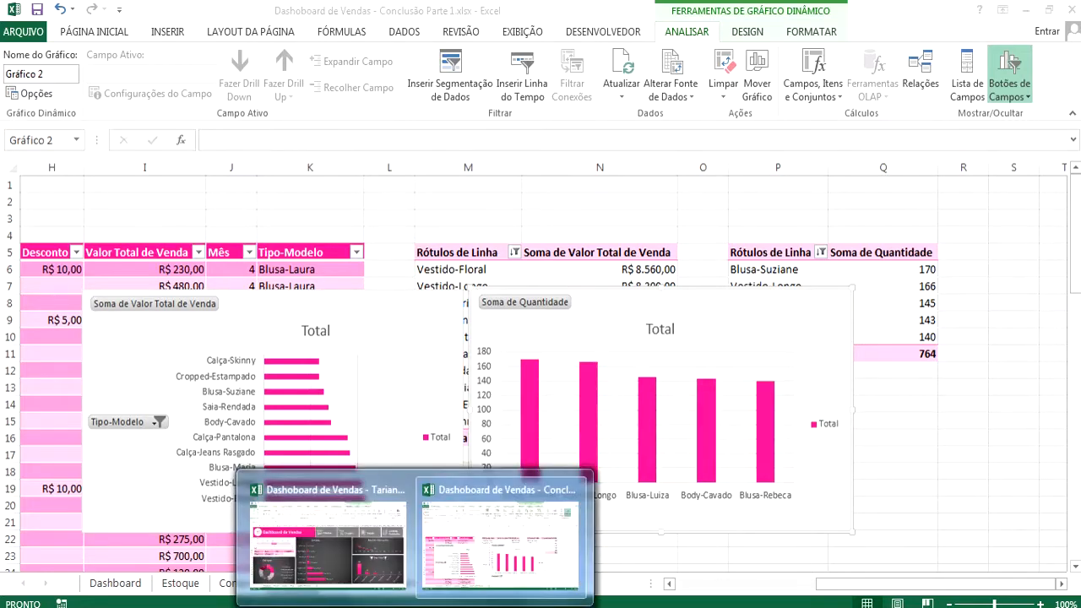
pyautogui.click(327, 561)
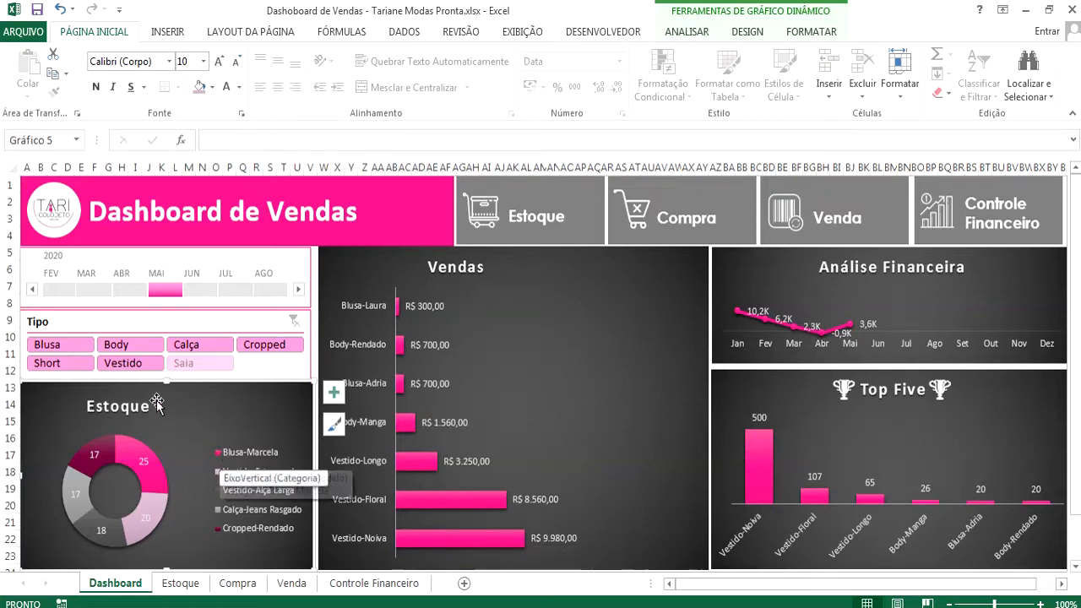
pyautogui.click(125, 352)
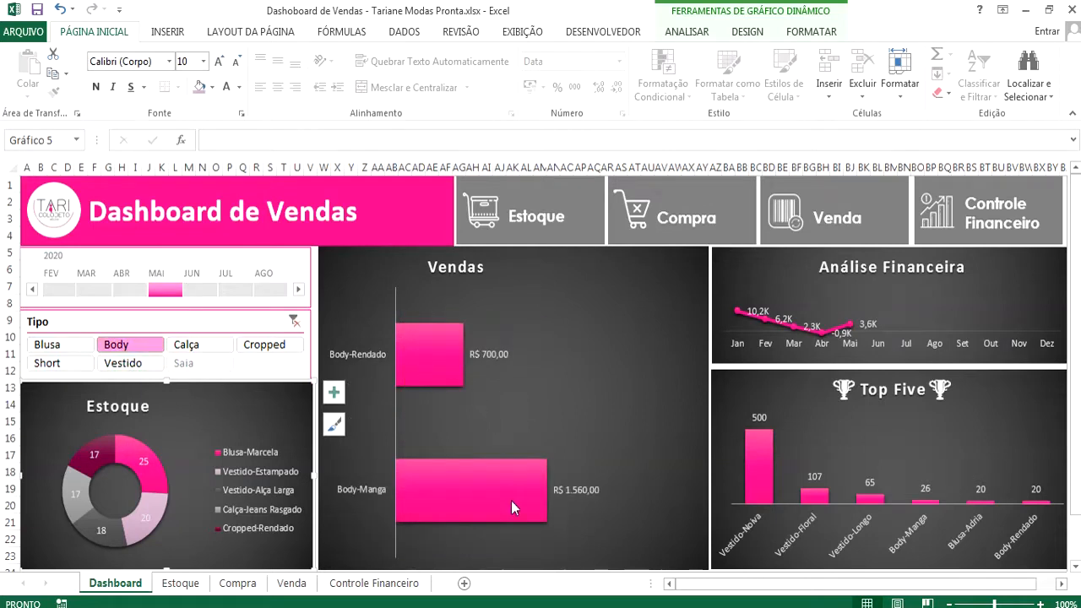
pyautogui.scroll(-1, 511, 500)
pyautogui.scroll(1, 510, 500)
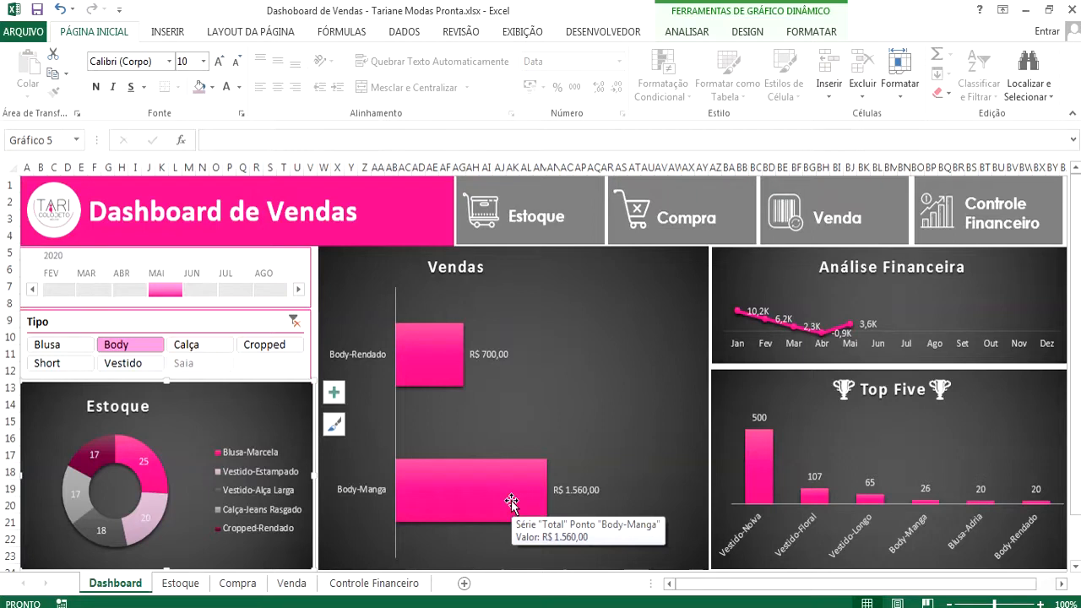
# Step: Set the dashboard's month to ABR and Tipo to Blusa, and compare the Vendas and Top Five charts with MAR and FEV
pyautogui.click(124, 290)
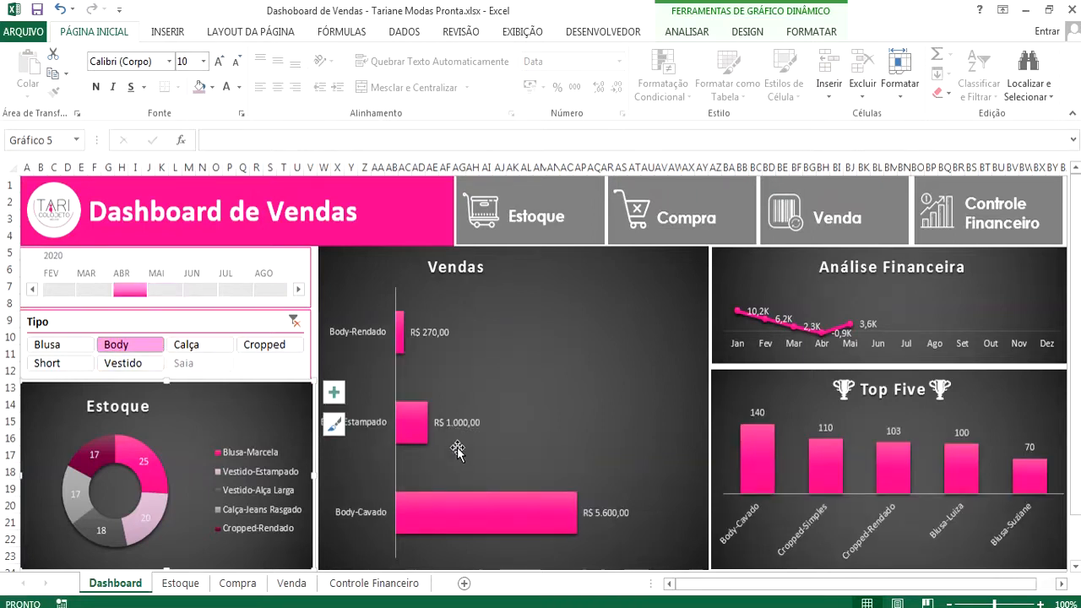
pyautogui.click(80, 347)
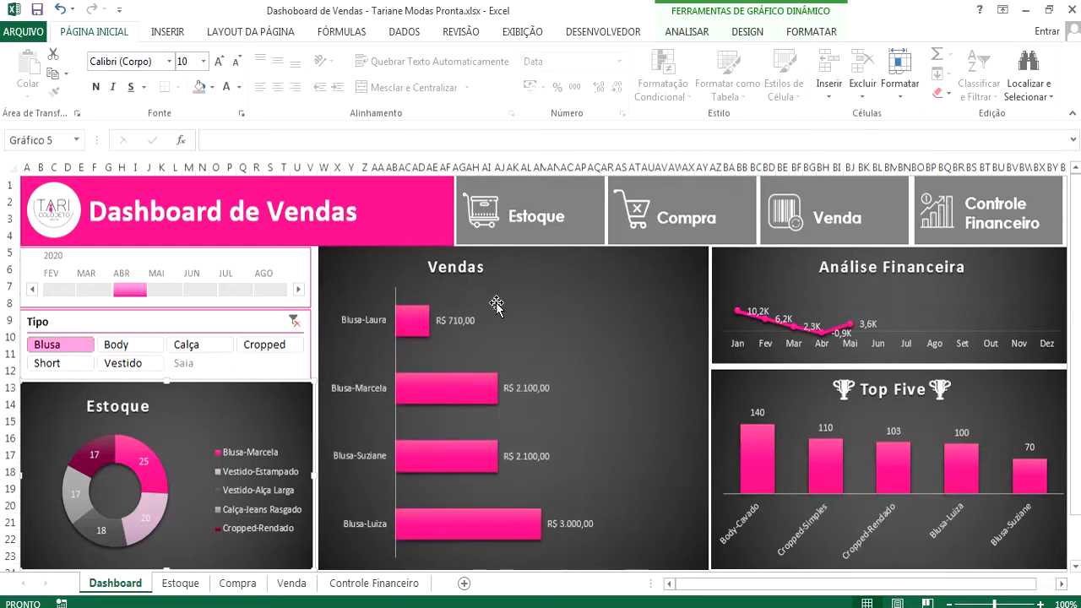
pyautogui.scroll(-1, 495, 303)
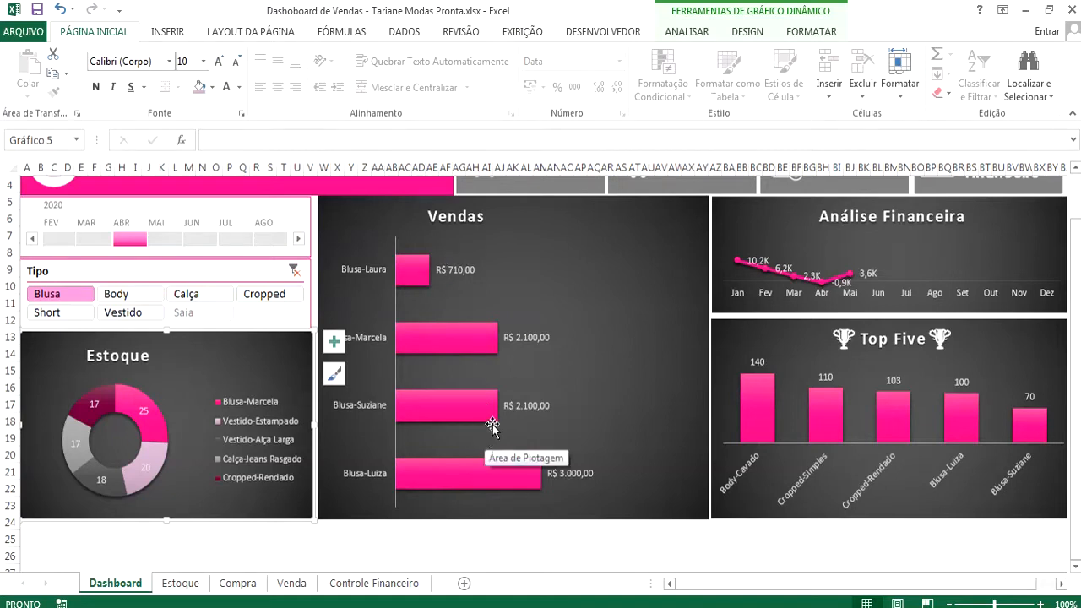
pyautogui.scroll(1, 539, 445)
pyautogui.scroll(1, 538, 446)
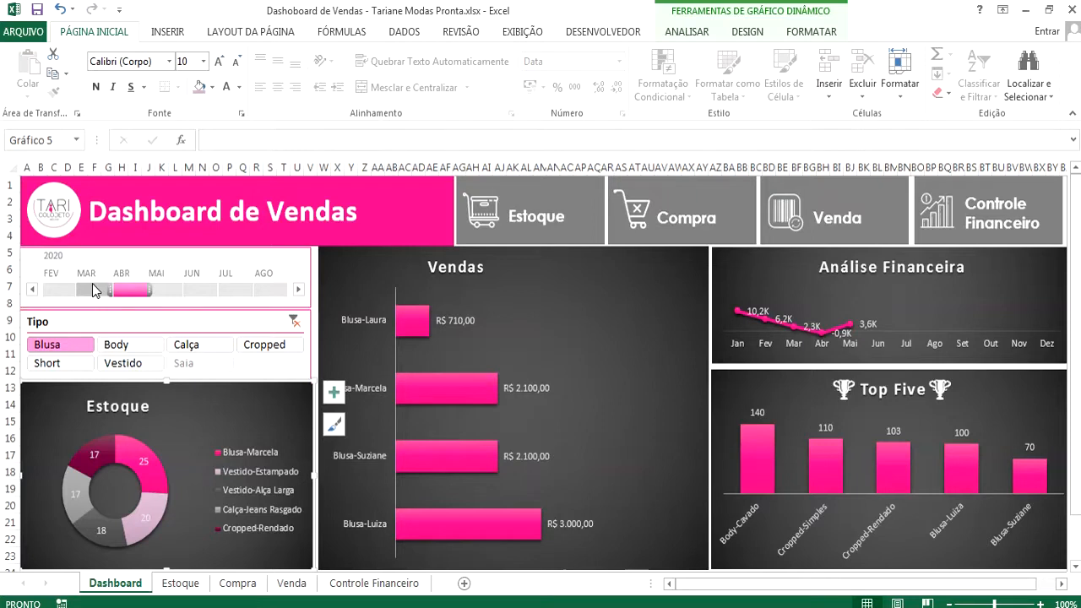
pyautogui.click(94, 290)
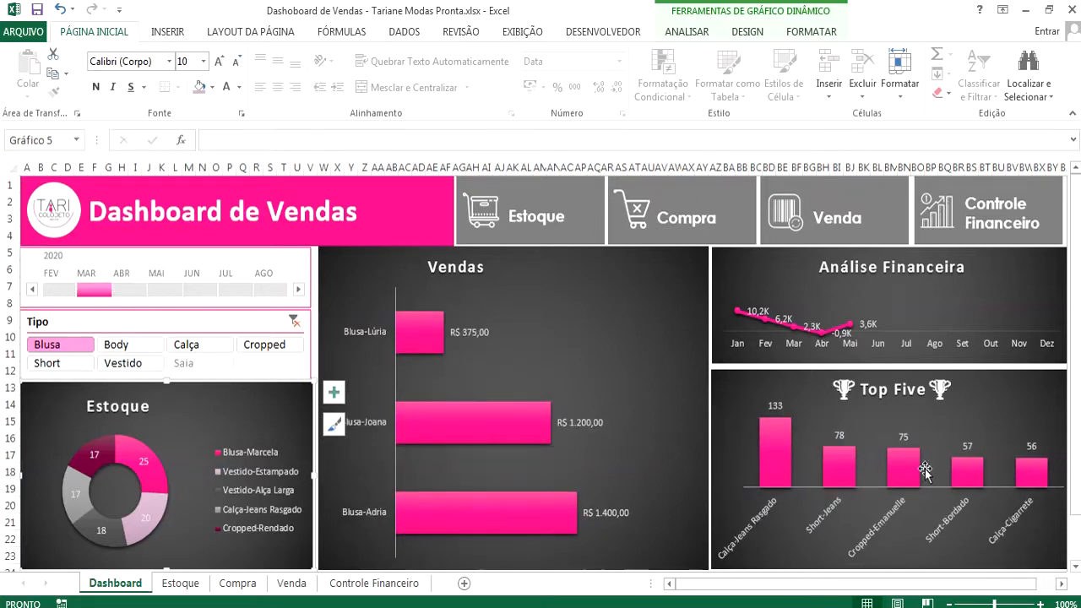
pyautogui.click(61, 290)
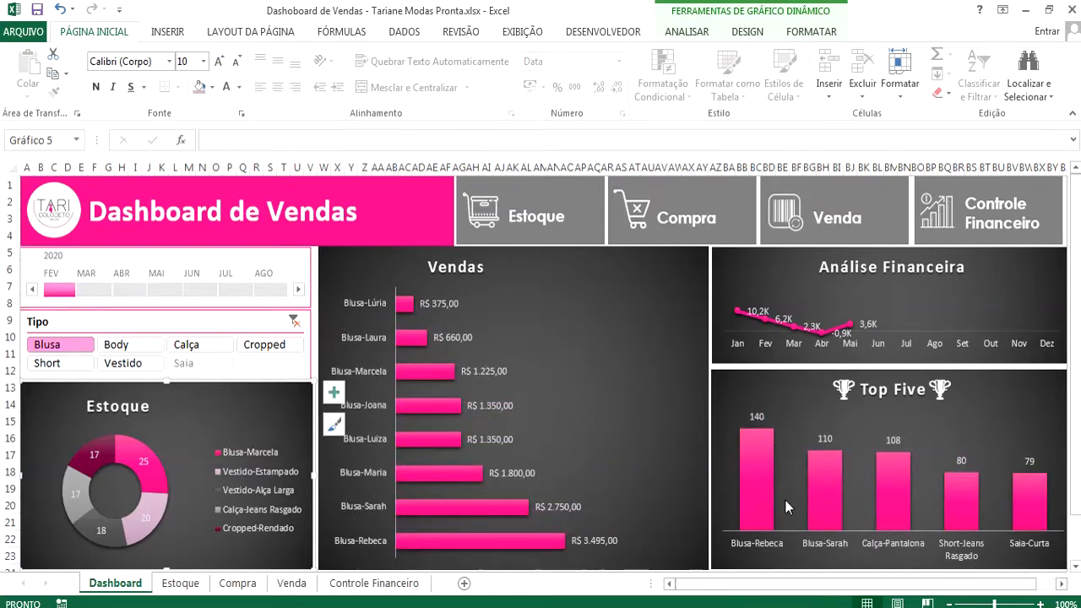
pyautogui.click(89, 292)
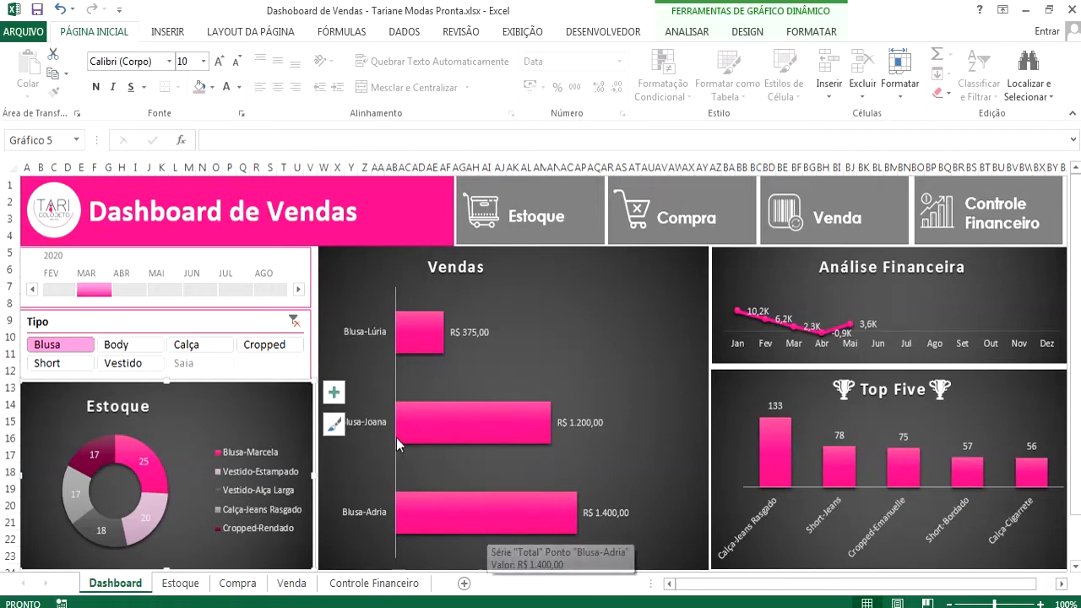
# Step: Clear the Tipo filter, view the dashboard charts for ABR, MAI and FEV, and return to the Conclusão Parte 1 workbook
pyautogui.click(292, 325)
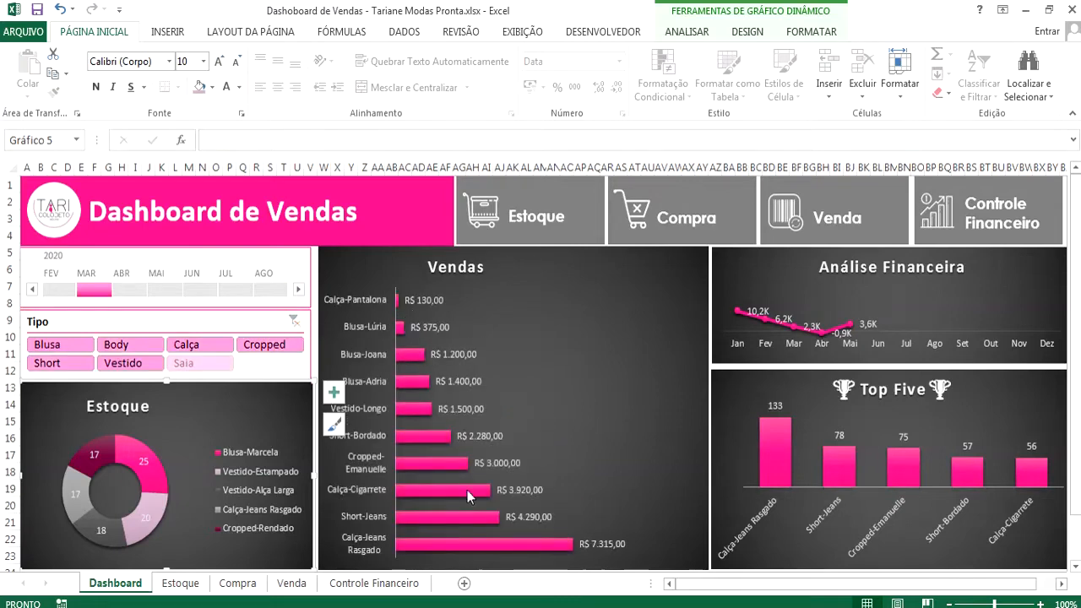
pyautogui.click(123, 291)
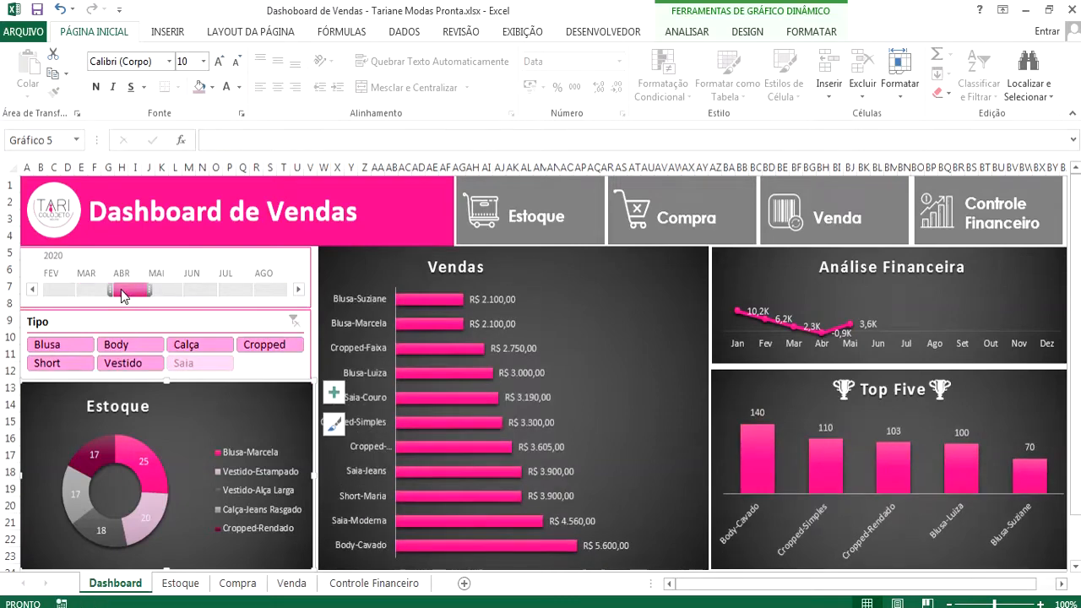
pyautogui.click(166, 290)
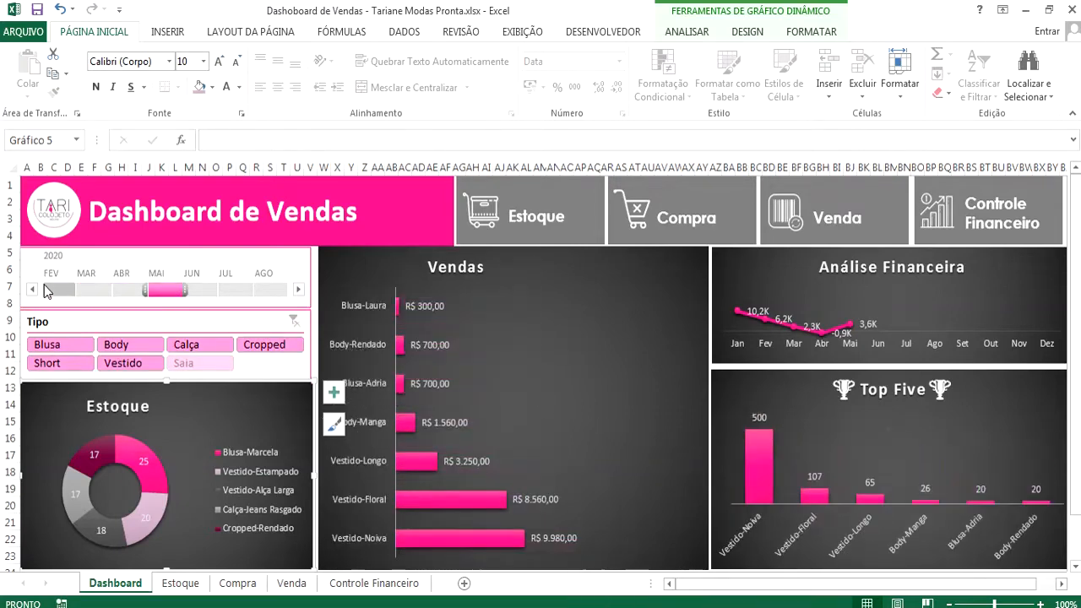
pyautogui.click(46, 290)
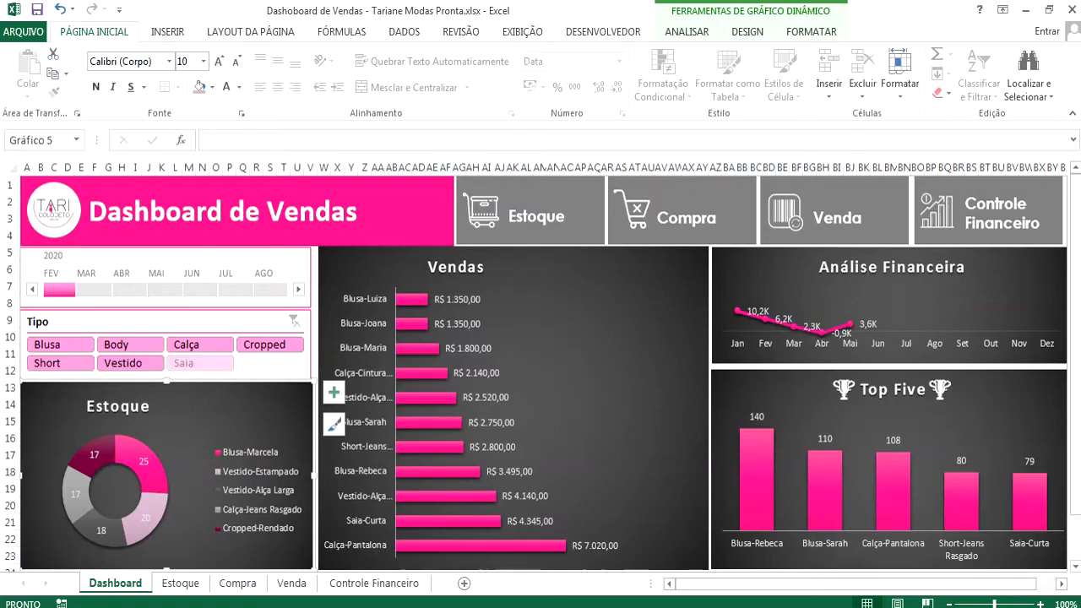
pyautogui.click(501, 536)
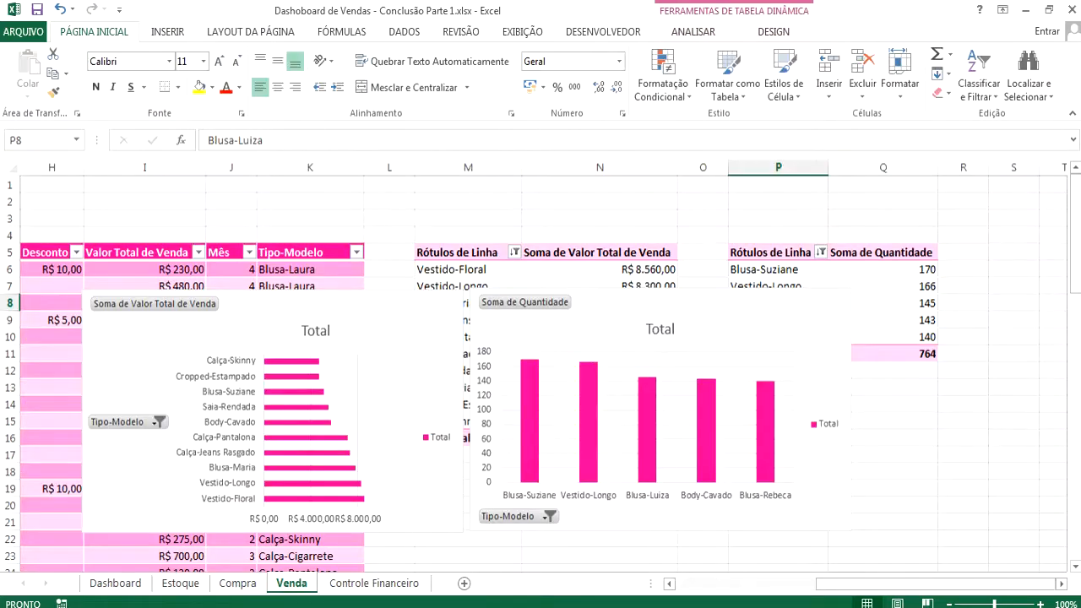
pyautogui.click(629, 315)
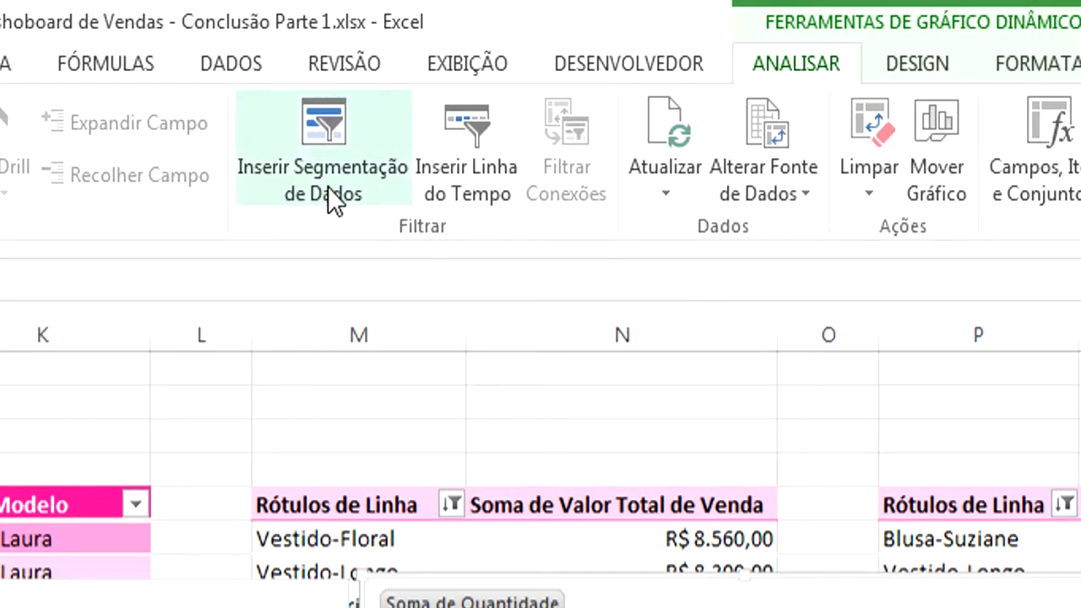
pyautogui.click(317, 162)
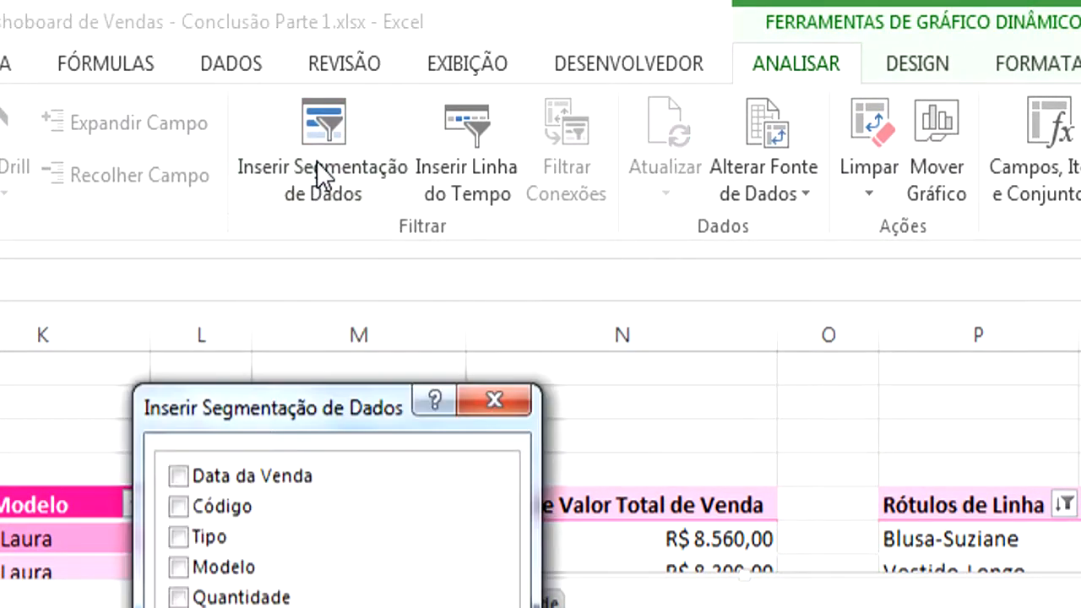
pyautogui.moveTo(344, 412); pyautogui.dragTo(574, 396)
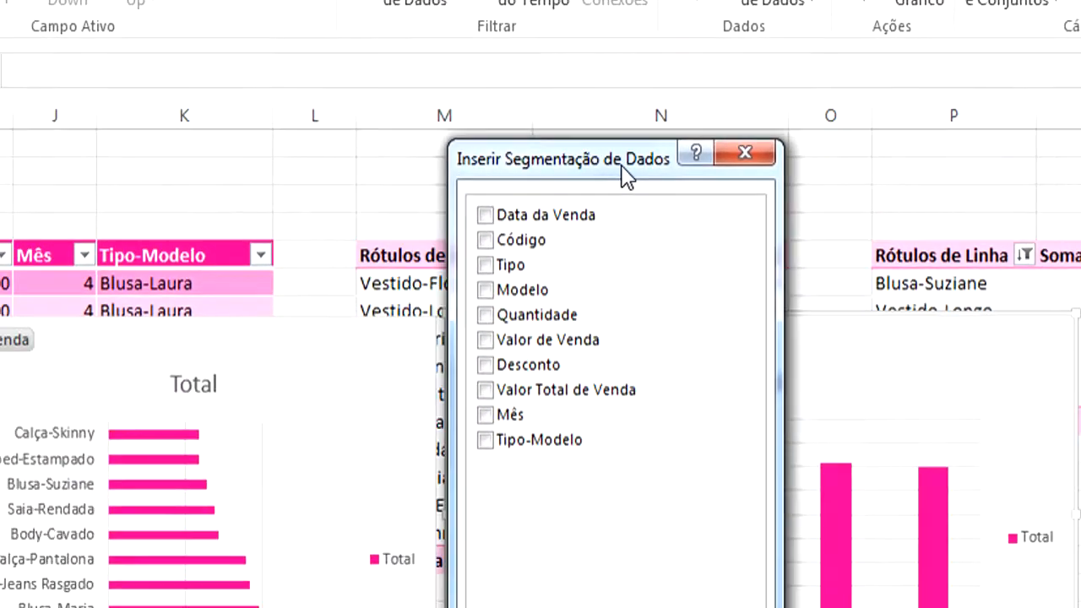
pyautogui.moveTo(622, 167); pyautogui.dragTo(697, 166)
pyautogui.click(820, 153)
# Step: Insert a Tipo slicer for the sales value bar chart and place it beside the quantity column chart, over columns Q to S
pyautogui.click(394, 339)
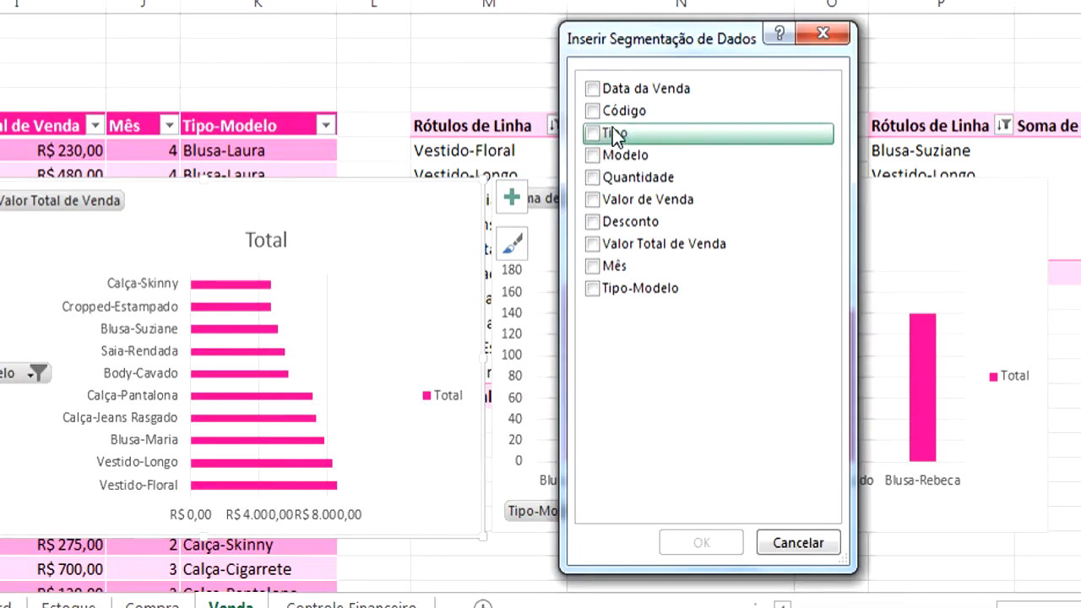
pyautogui.click(599, 292)
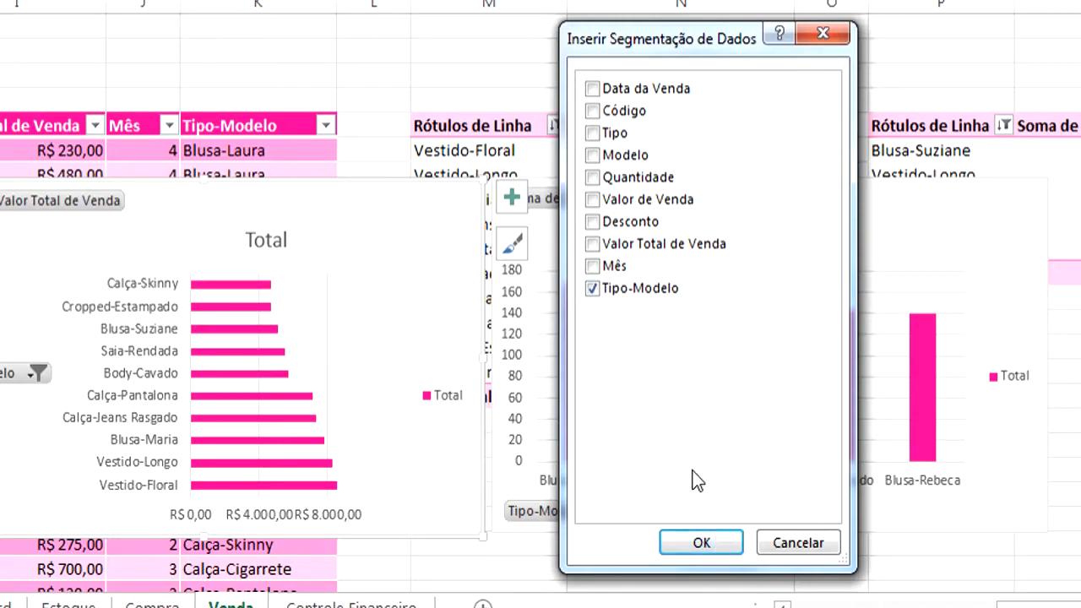
pyautogui.click(593, 134)
pyautogui.click(616, 287)
pyautogui.click(707, 540)
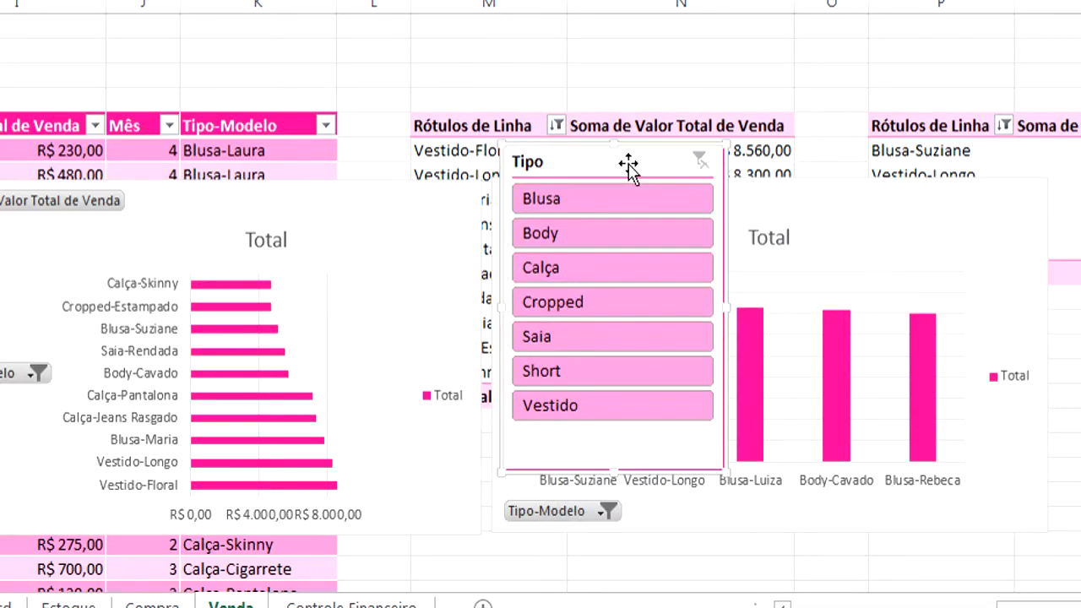
pyautogui.moveTo(618, 165); pyautogui.dragTo(957, 290)
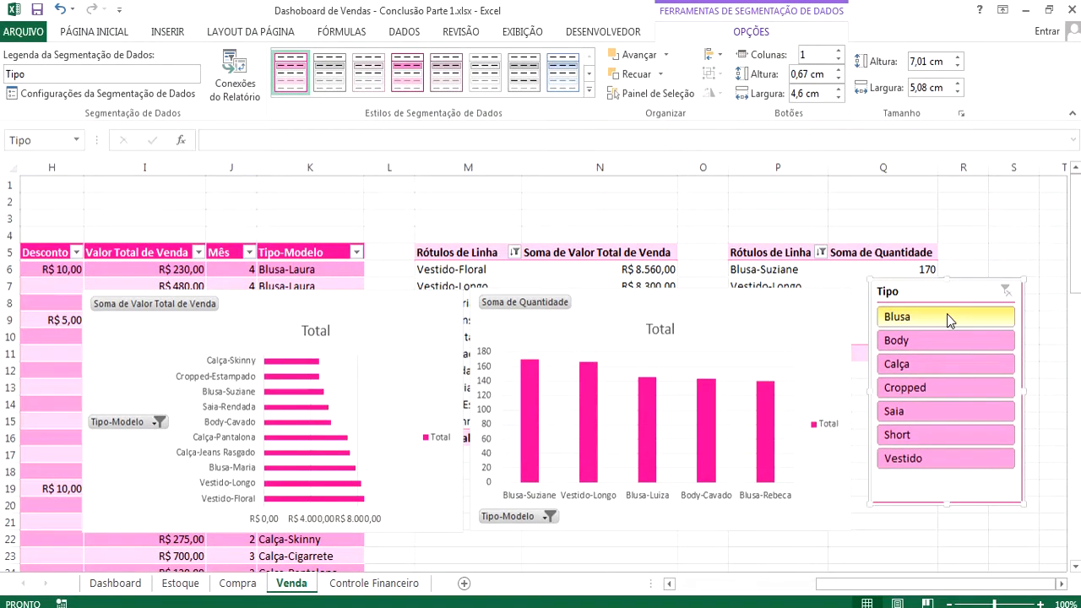
# Step: Test the Tipo slicer on the sales value chart with Blusa, Calça, Cropped and Short, leaving it filtered to Saia
pyautogui.click(945, 315)
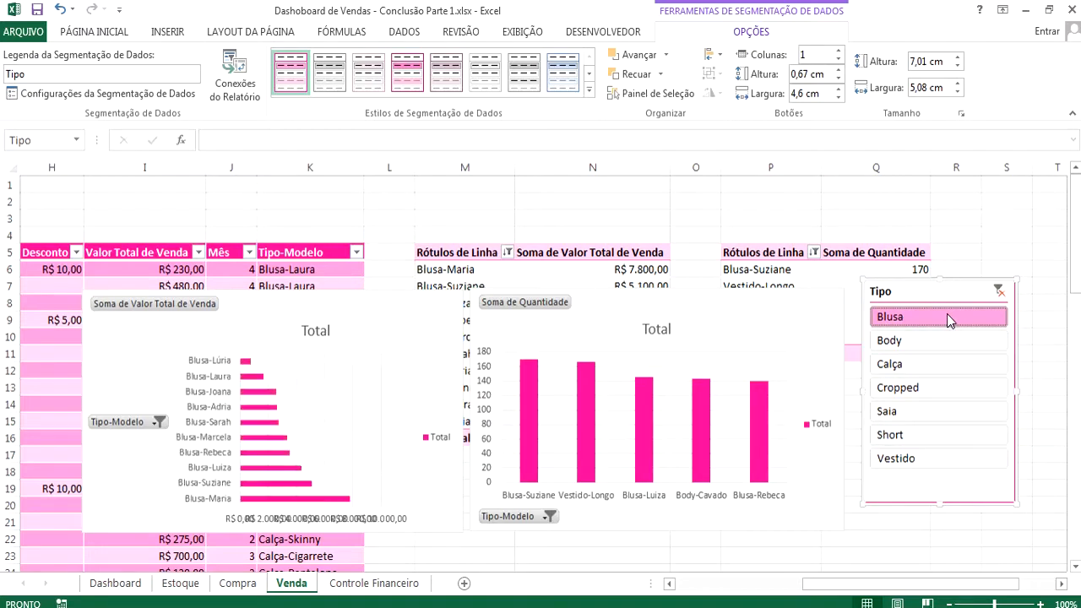
pyautogui.click(907, 365)
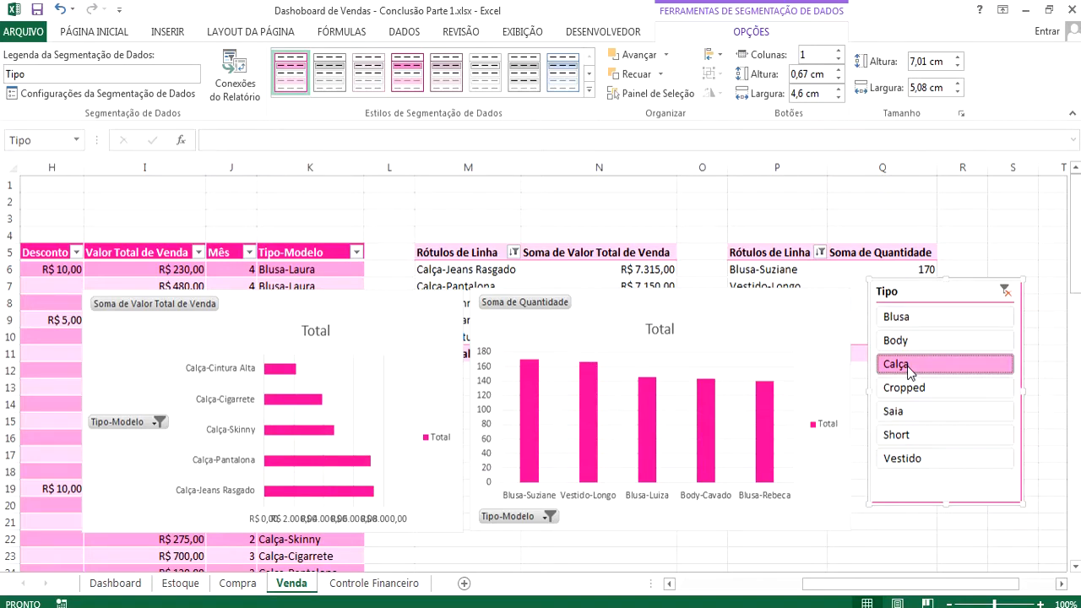
pyautogui.click(907, 387)
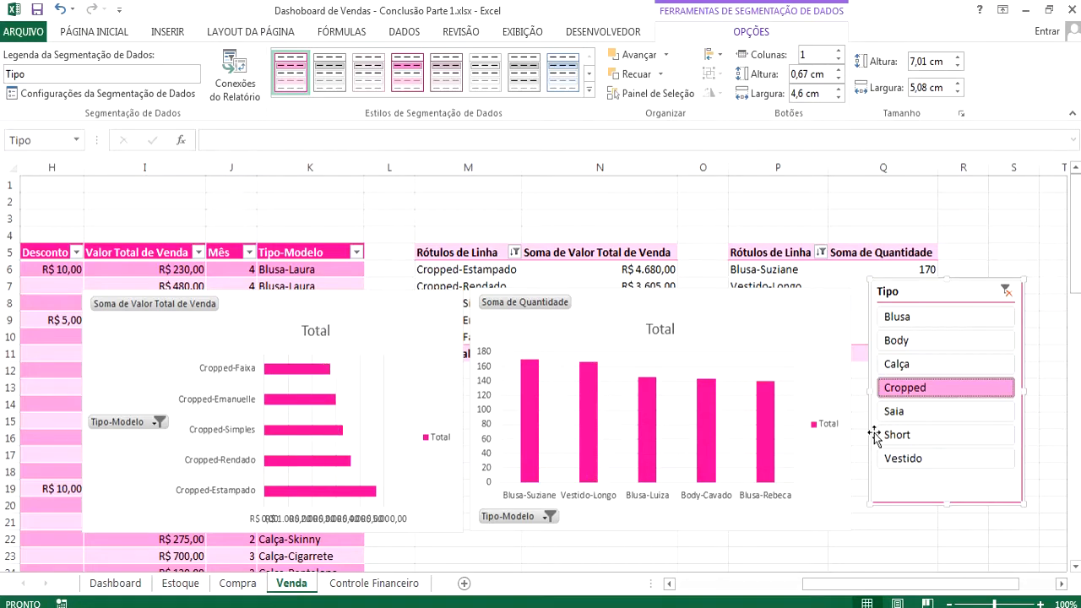
pyautogui.click(909, 434)
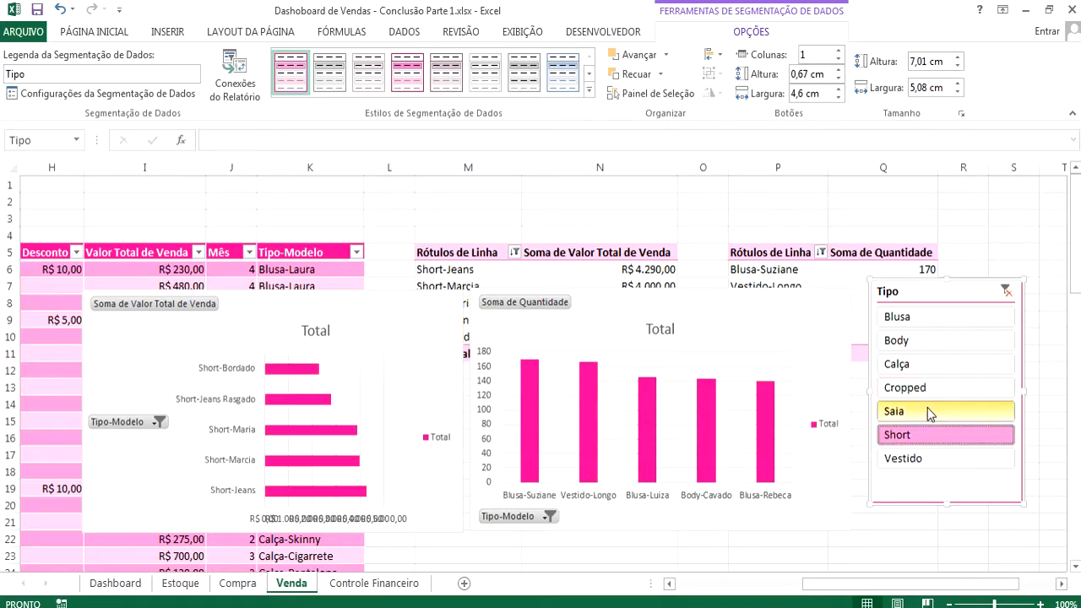
pyautogui.click(929, 412)
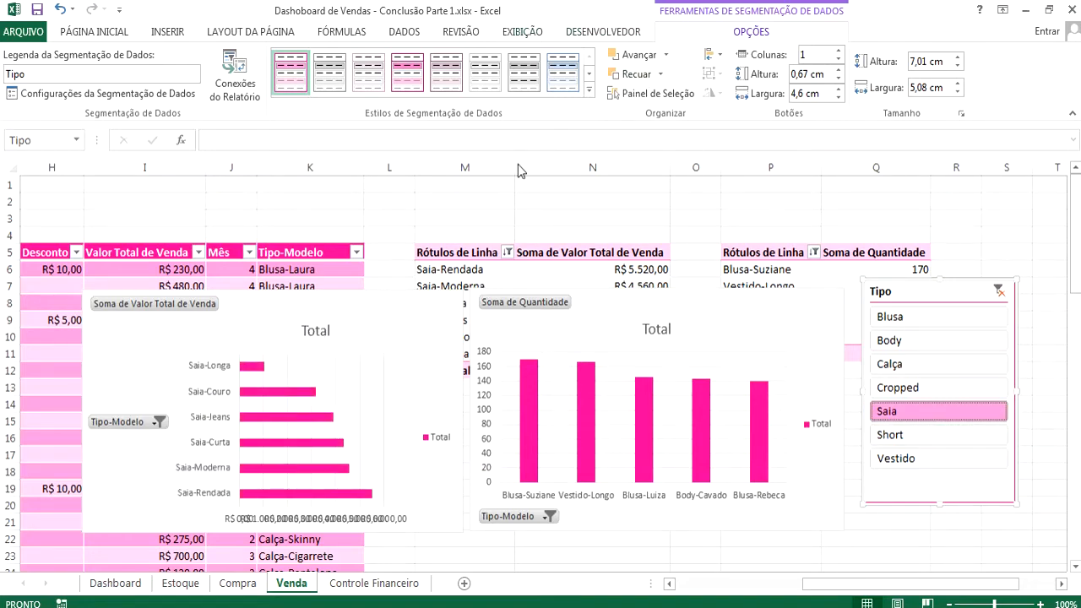
# Step: Insert a Data da Venda timeline for the sales value bar chart and place it above the two charts
pyautogui.click(443, 316)
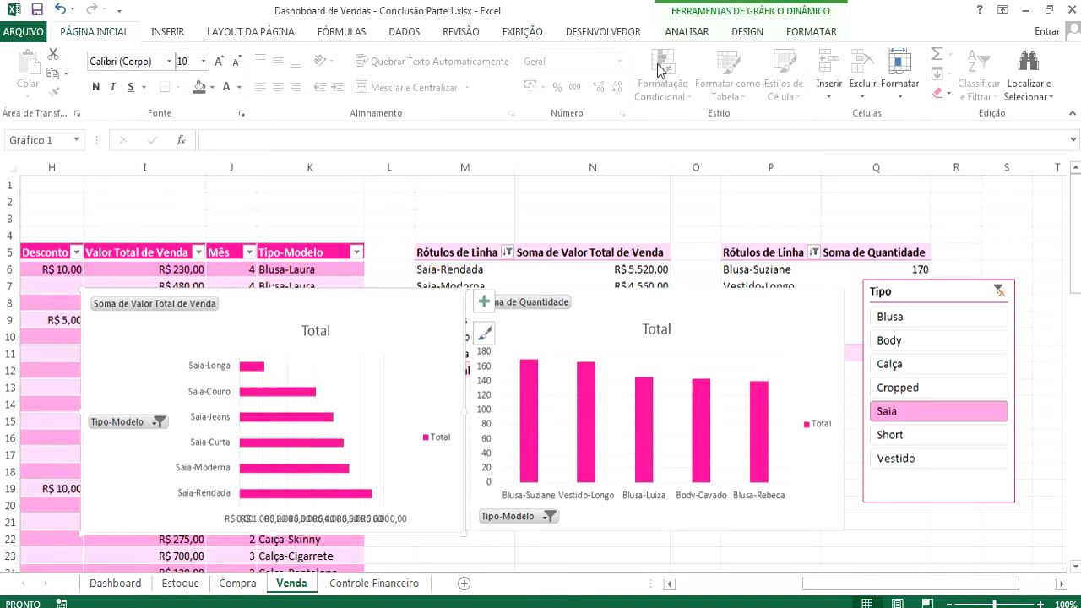
pyautogui.click(695, 35)
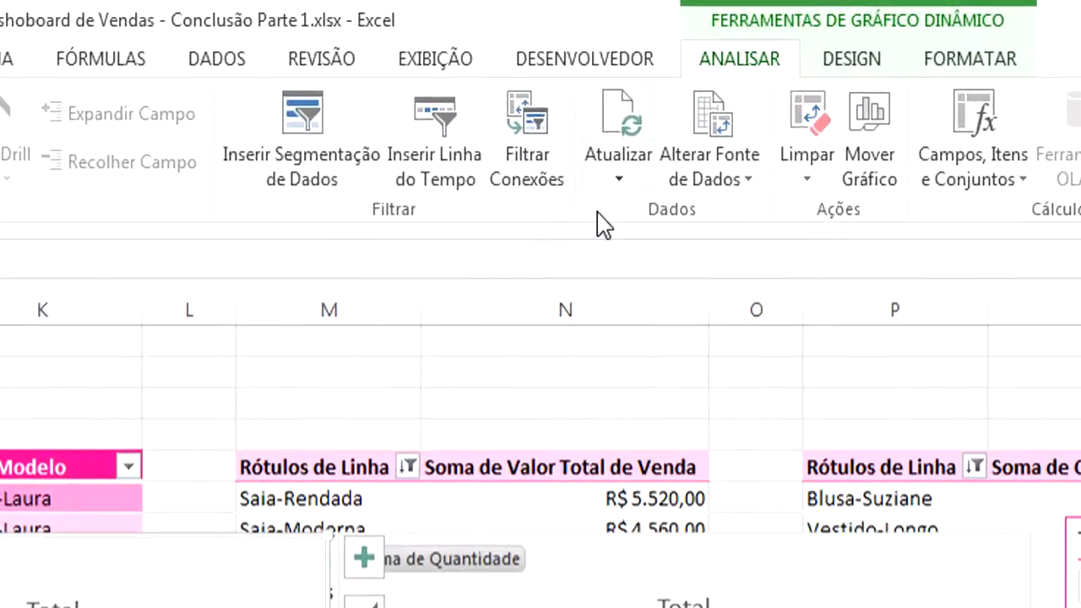
pyautogui.click(435, 150)
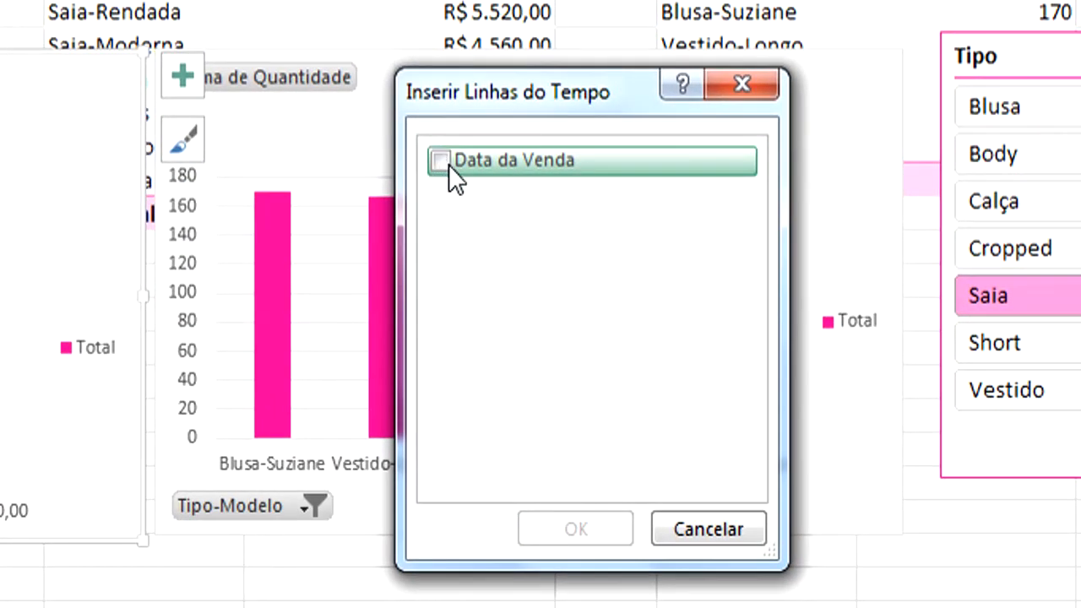
pyautogui.click(437, 160)
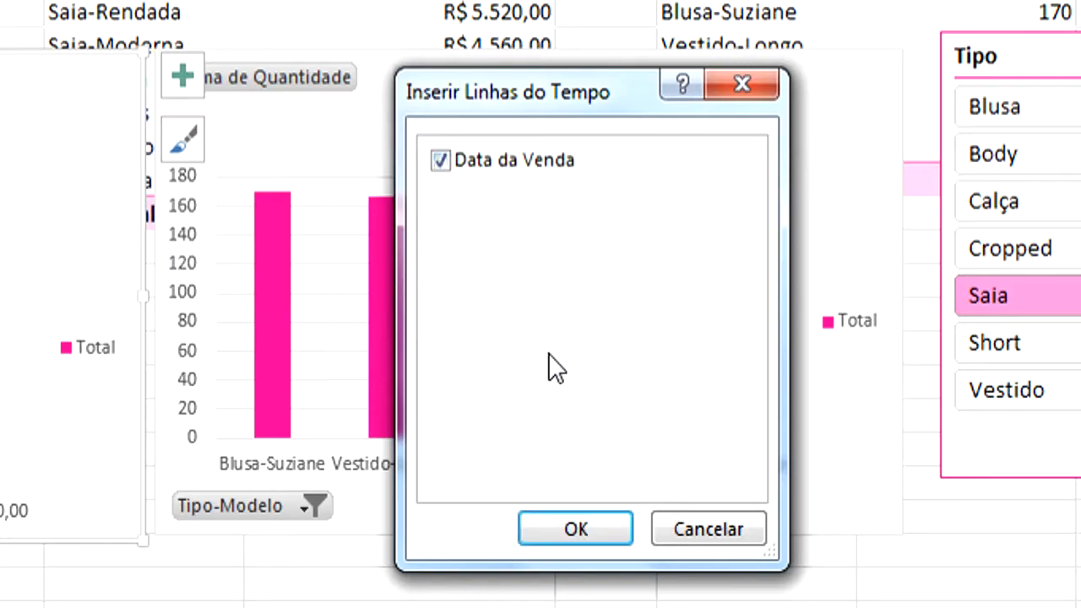
pyautogui.click(571, 529)
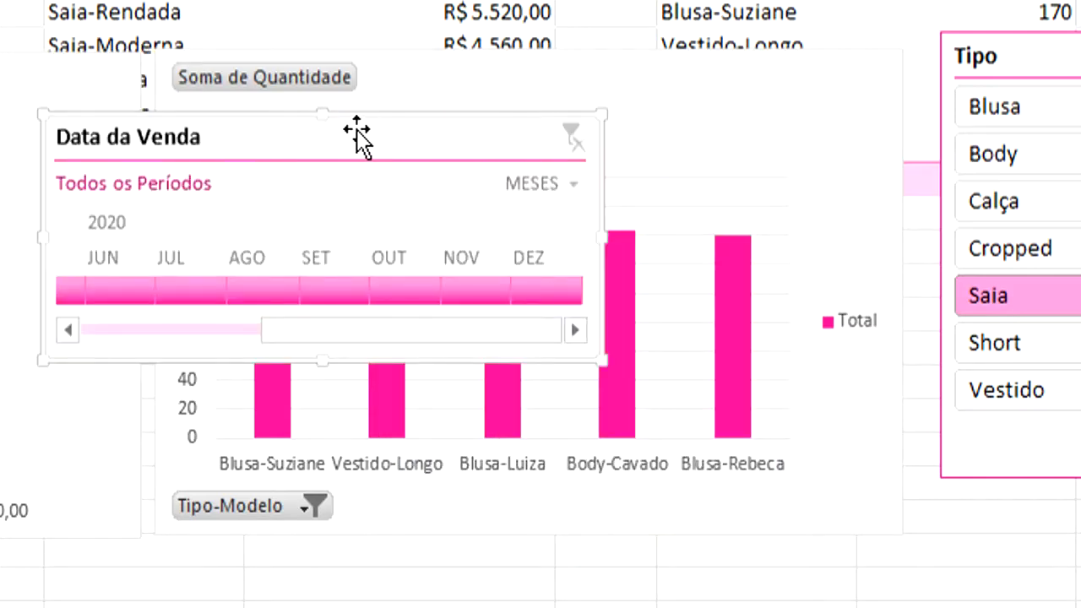
pyautogui.moveTo(355, 132); pyautogui.dragTo(437, 175)
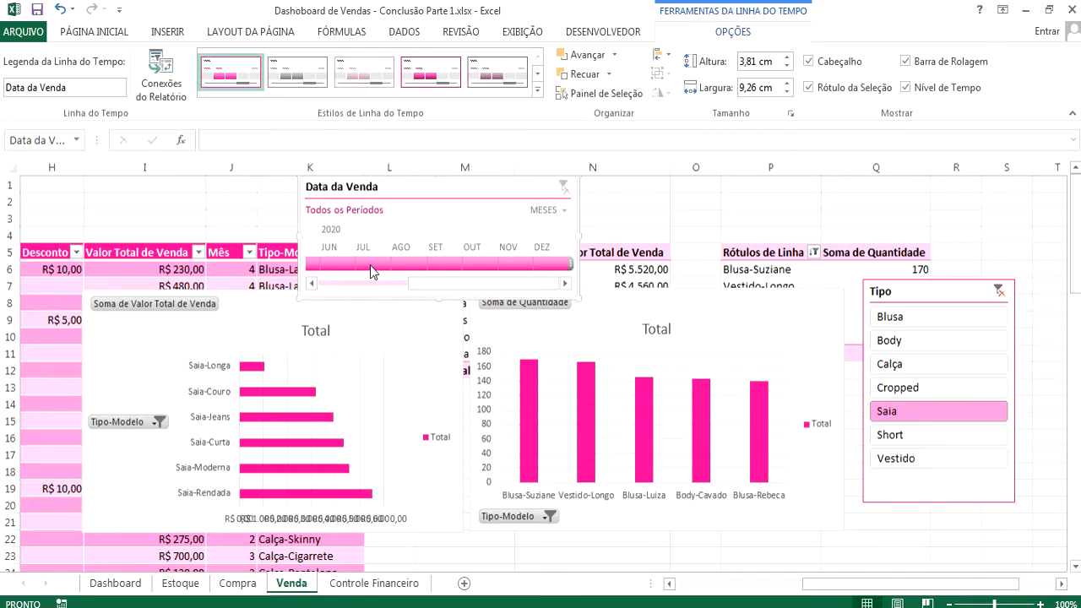
pyautogui.click(312, 284)
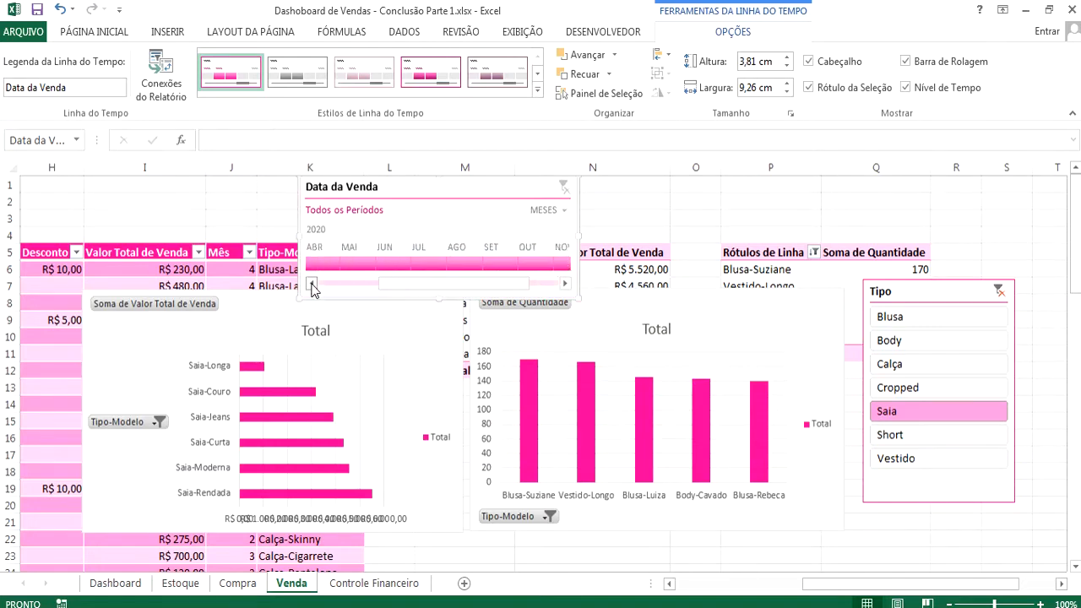
# Step: Test the Data da Venda timeline with ABR, MAI and JUN alongside the Blusa and Body Tipo filters, ending on ABR
pyautogui.click(316, 253)
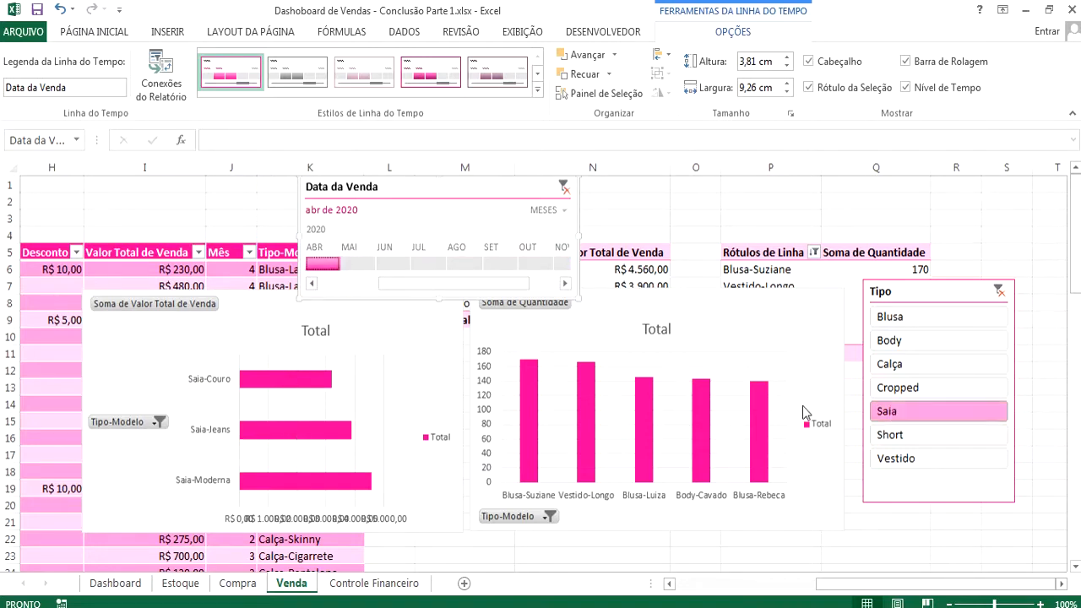
pyautogui.click(356, 265)
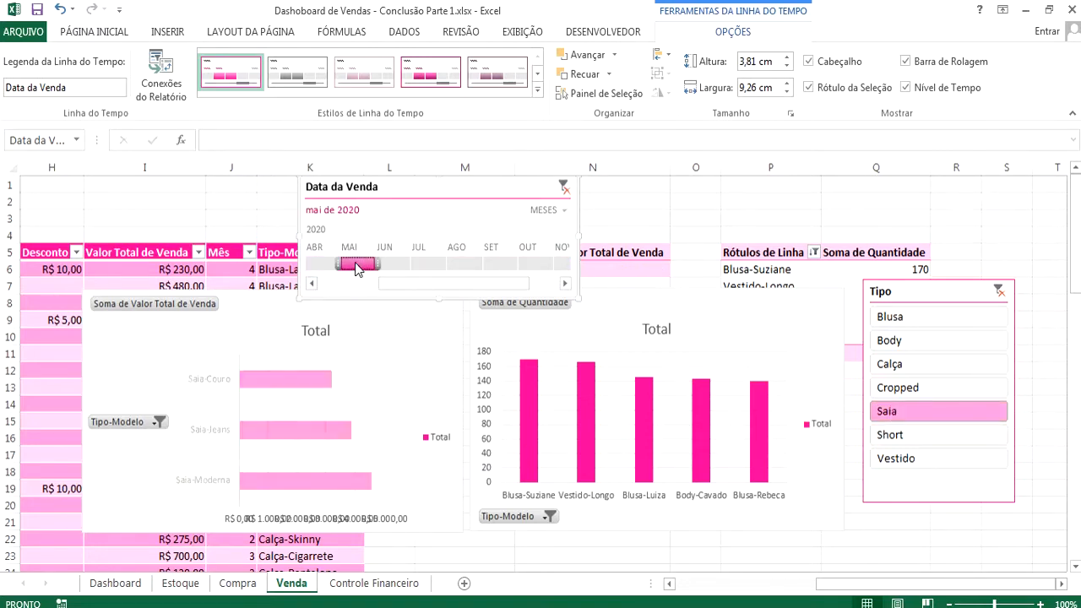
pyautogui.click(908, 340)
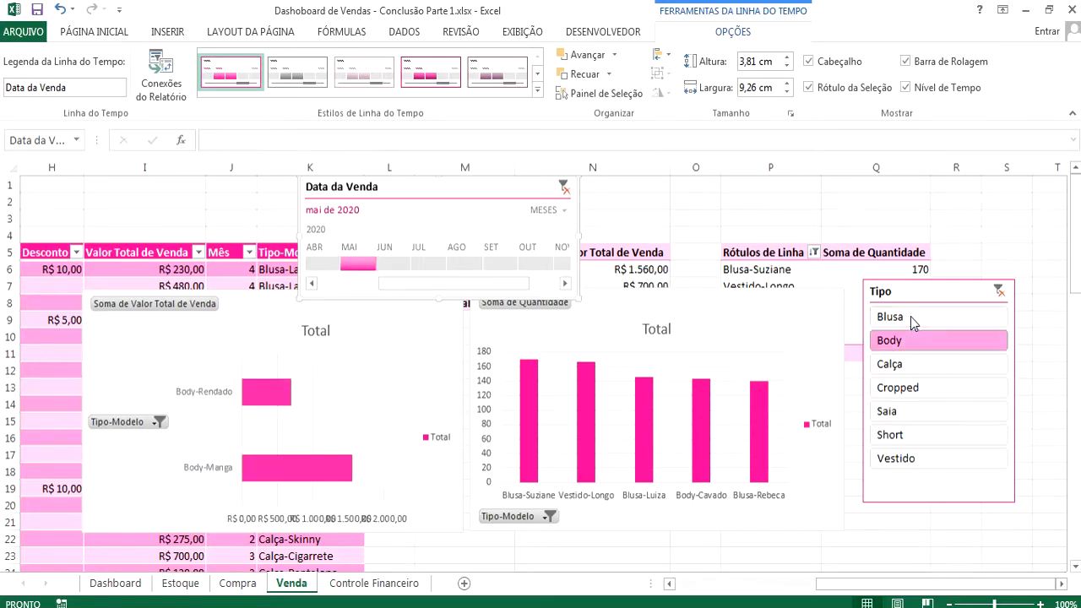
pyautogui.click(911, 320)
pyautogui.click(910, 340)
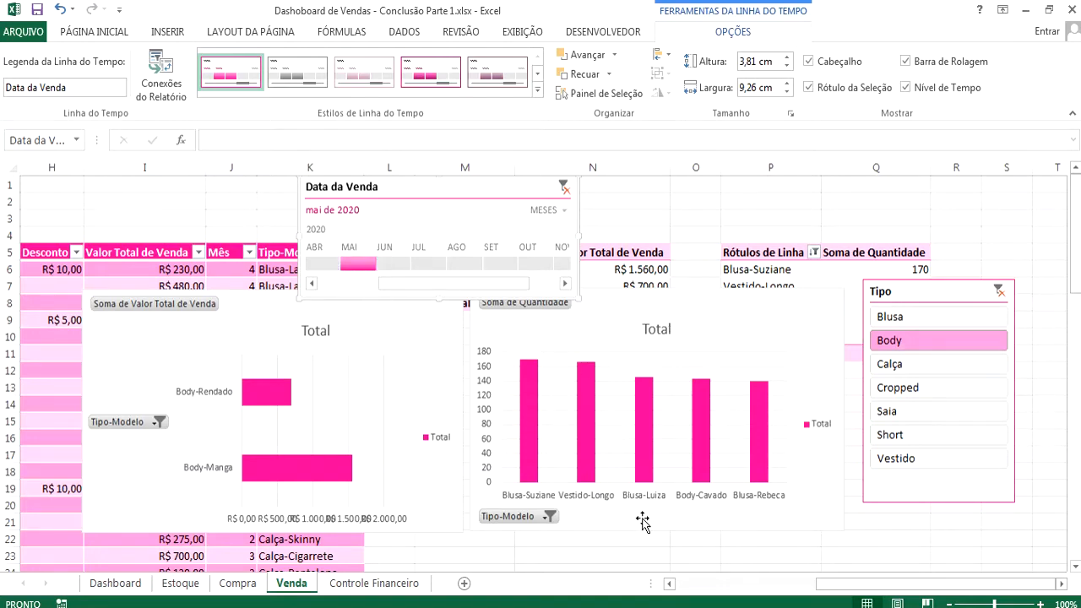
pyautogui.click(393, 264)
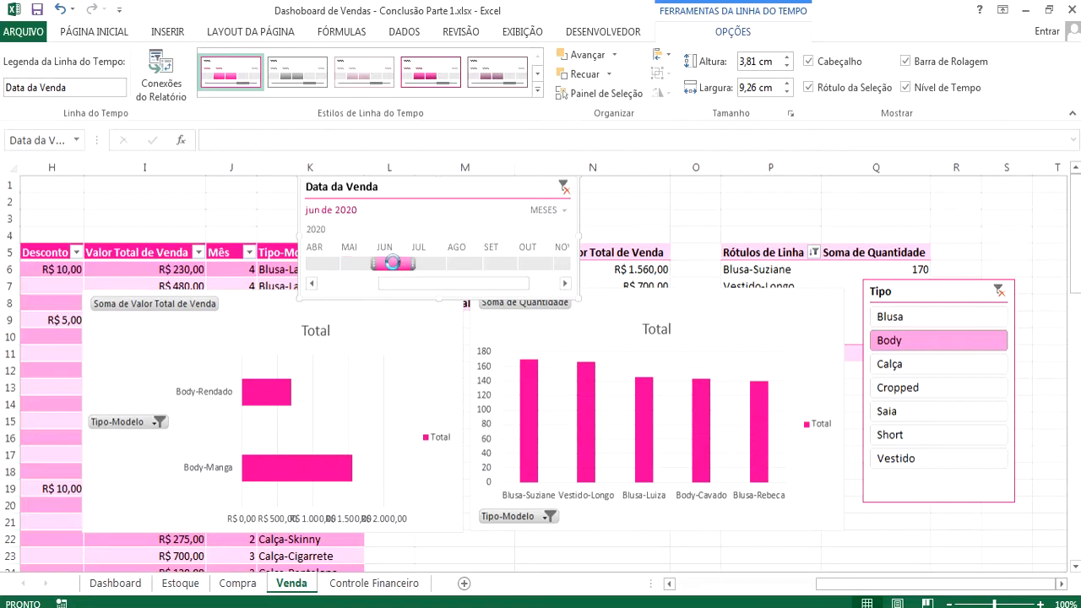
pyautogui.click(327, 265)
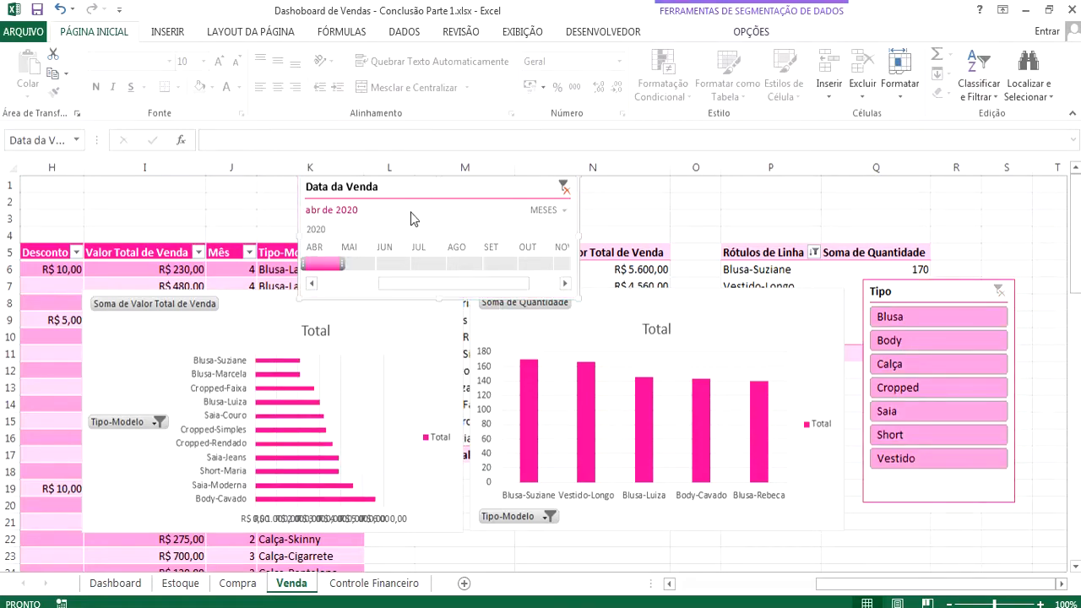
# Step: Connect the Data da Venda timeline to Tabela dinâmica12 in addition to Tabela dinâmica11 through its report connections
pyautogui.click(410, 212)
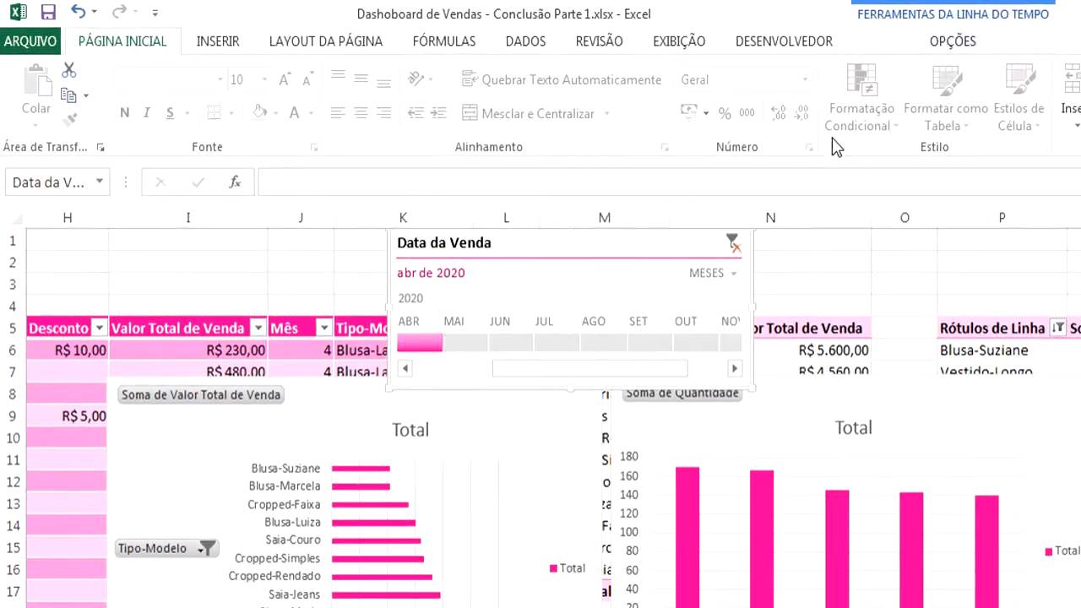
pyautogui.click(957, 49)
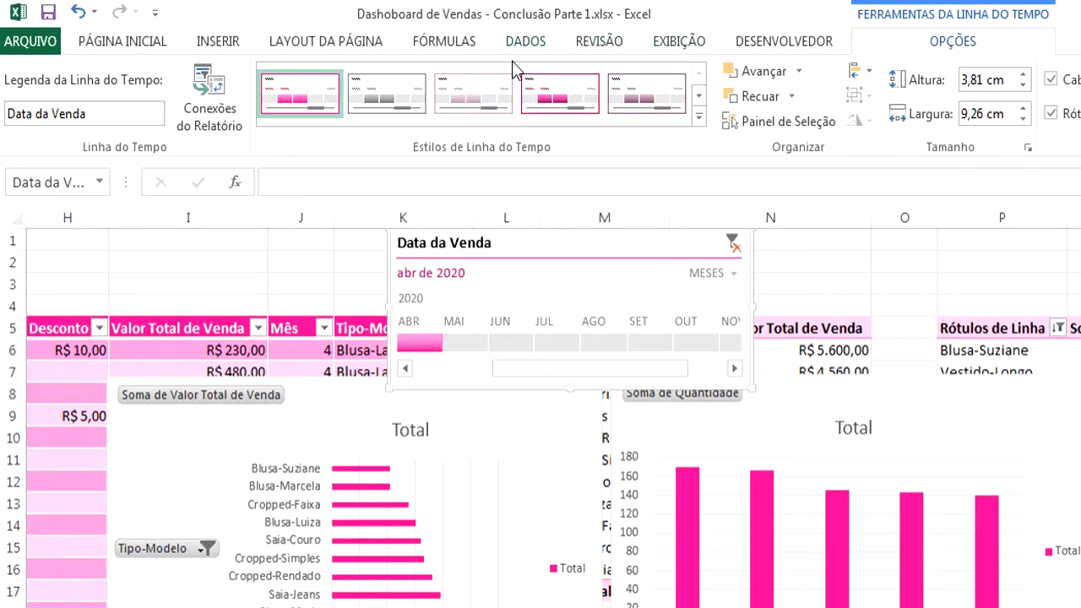
pyautogui.click(213, 117)
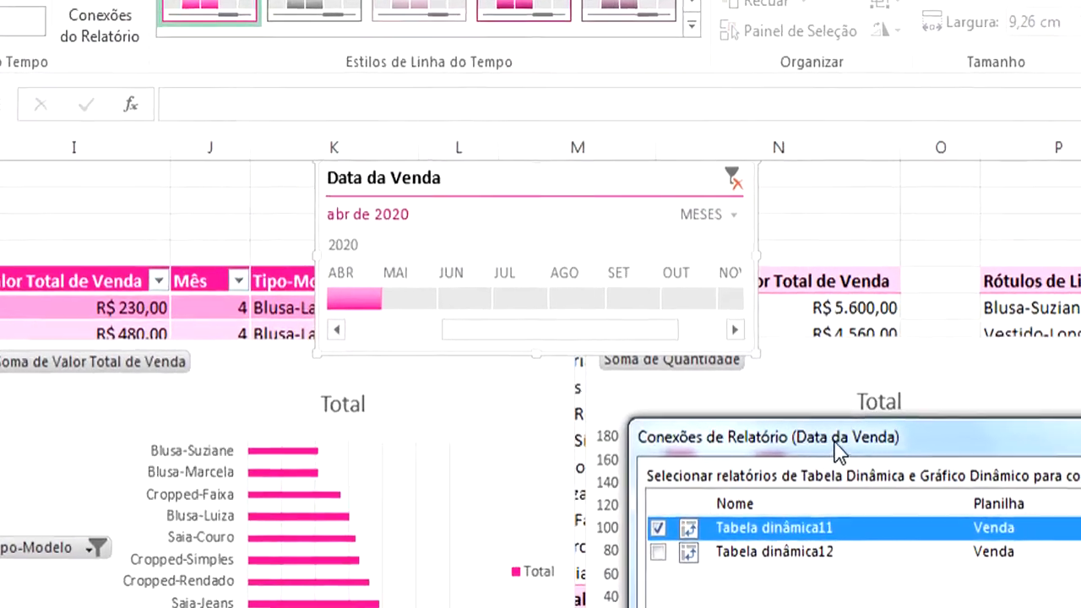
pyautogui.moveTo(838, 452); pyautogui.dragTo(265, 116)
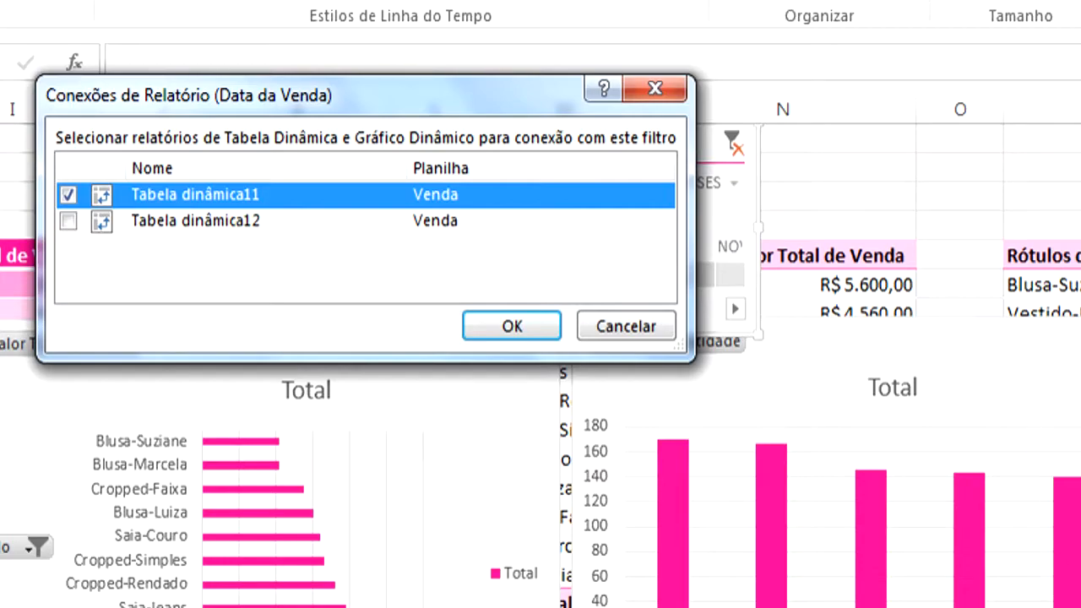
pyautogui.click(67, 221)
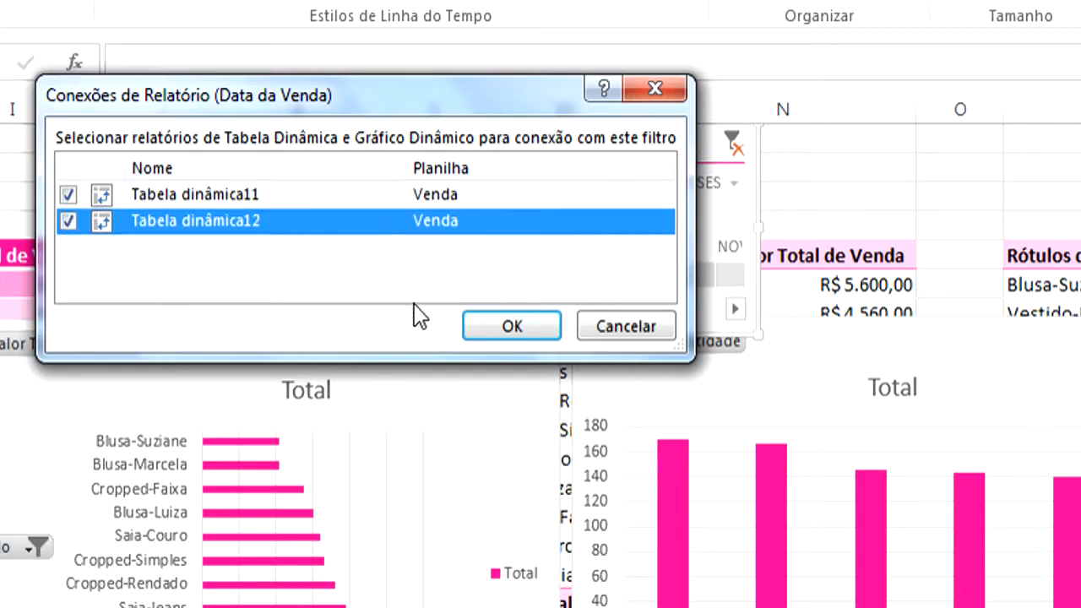
pyautogui.click(506, 328)
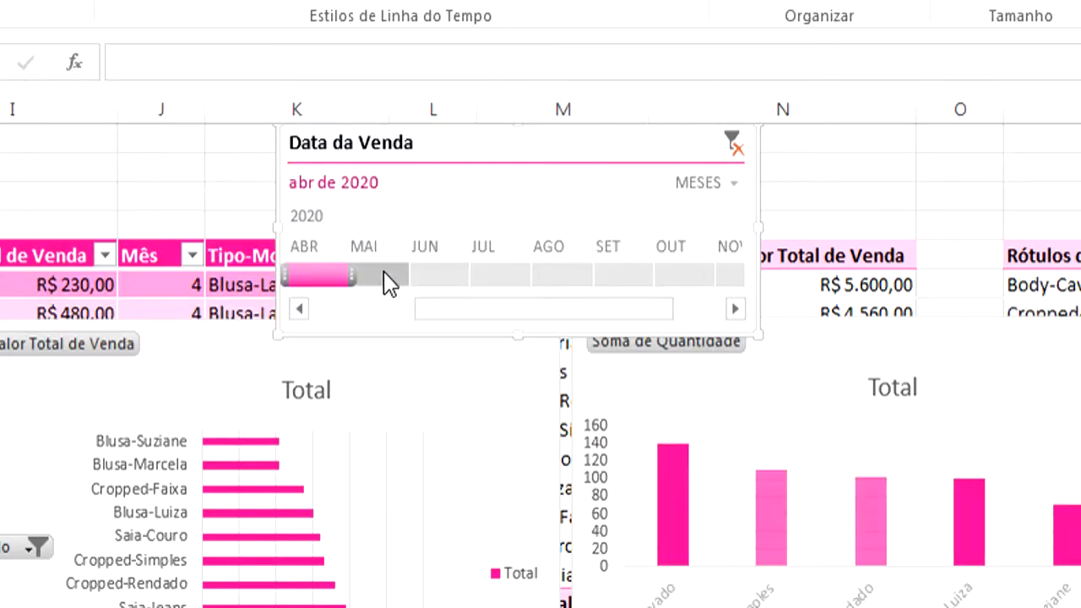
# Step: Filter both charts by MAI, JUN, ABR and finally MAR 2020, and move the timeline above the sales value bar chart
pyautogui.click(380, 274)
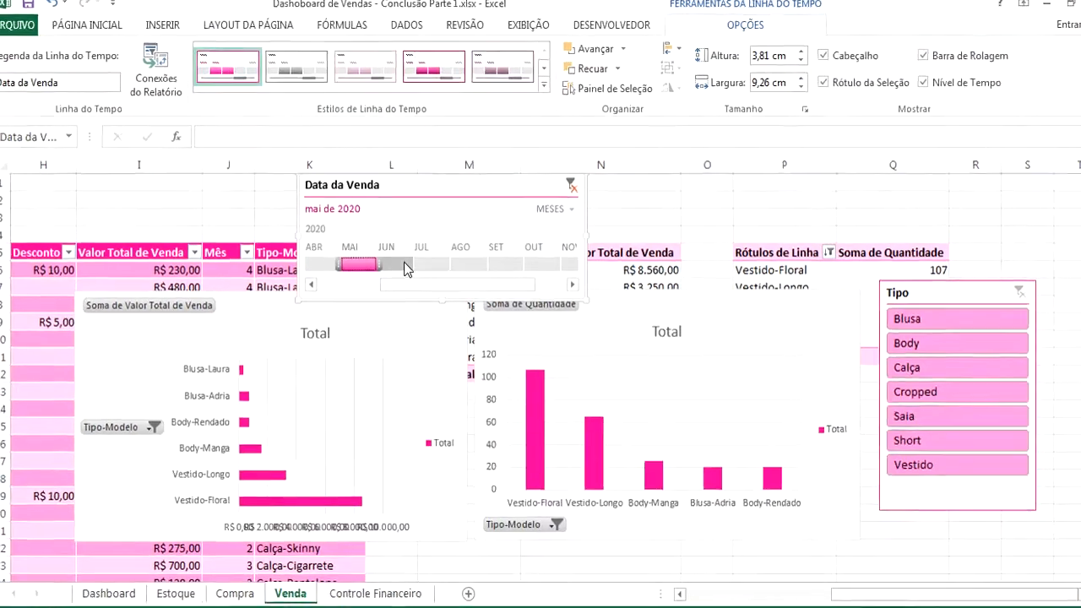
pyautogui.click(404, 265)
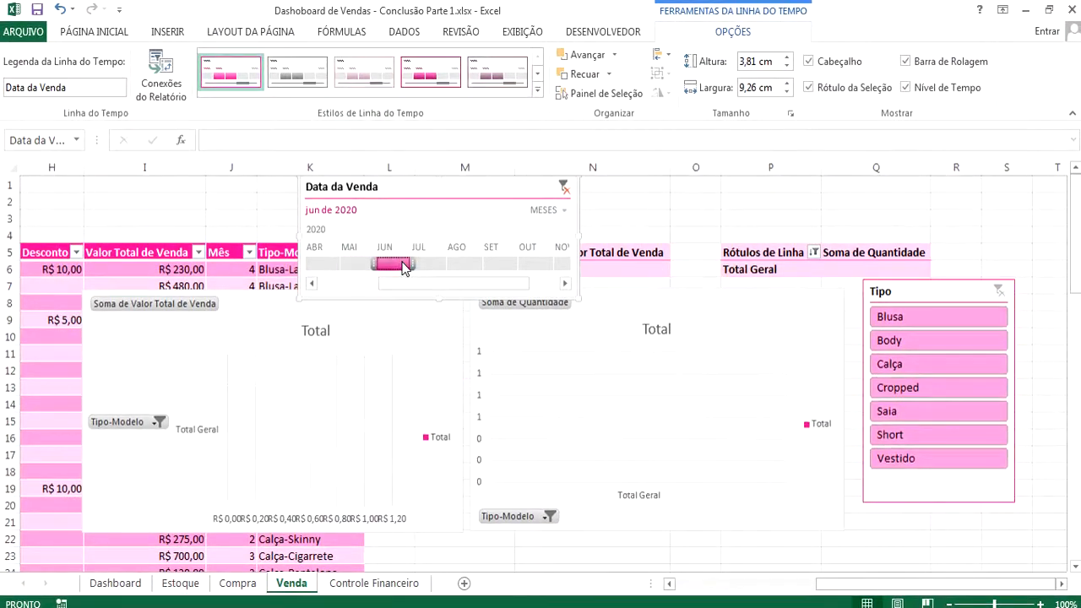
pyautogui.click(322, 265)
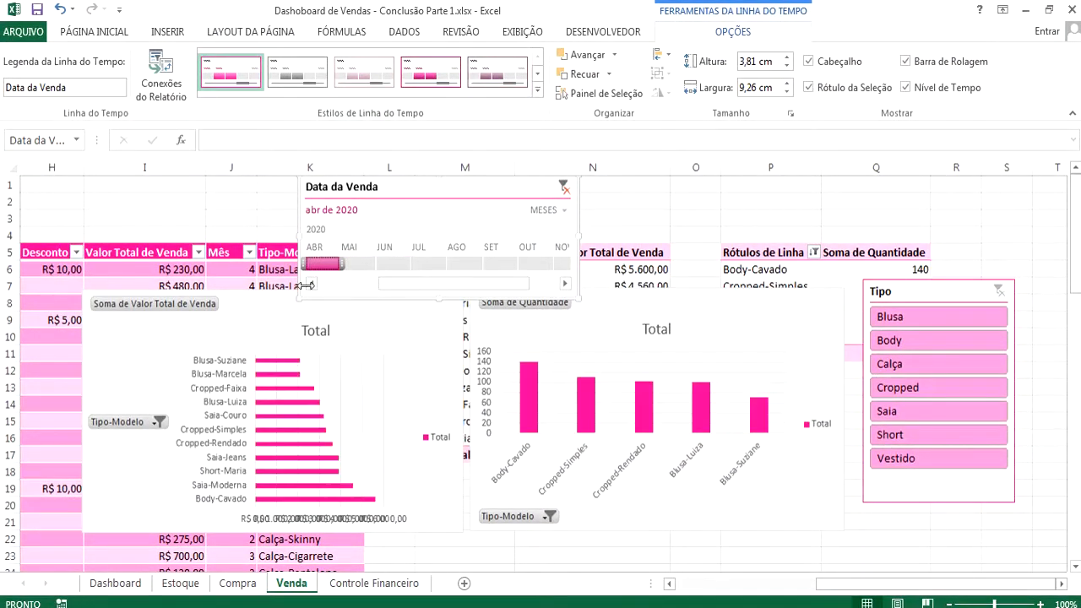
pyautogui.click(311, 284)
pyautogui.click(317, 265)
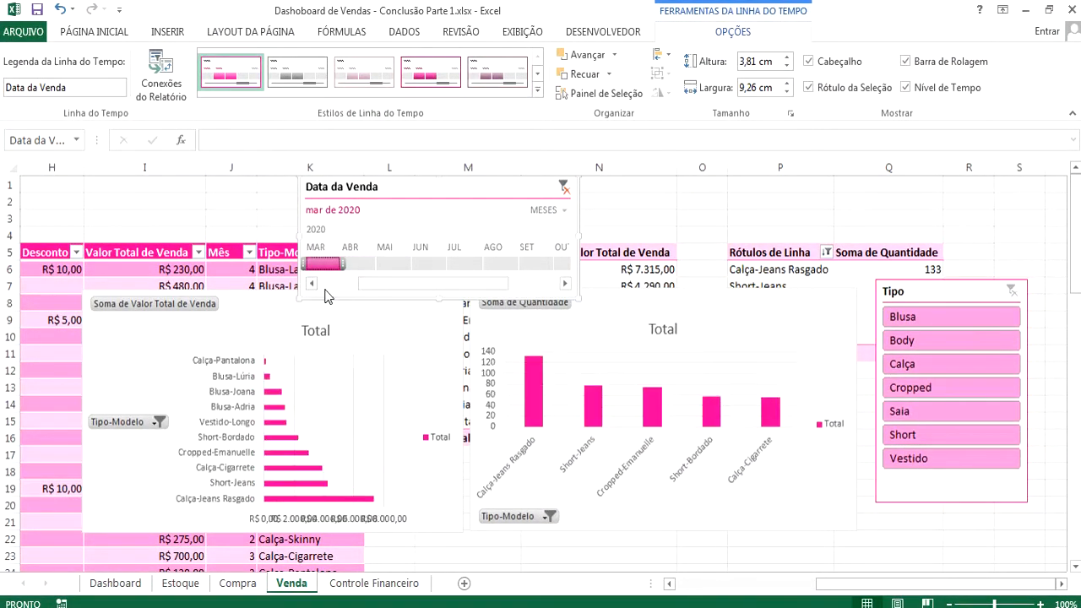
pyautogui.moveTo(404, 188); pyautogui.dragTo(282, 181)
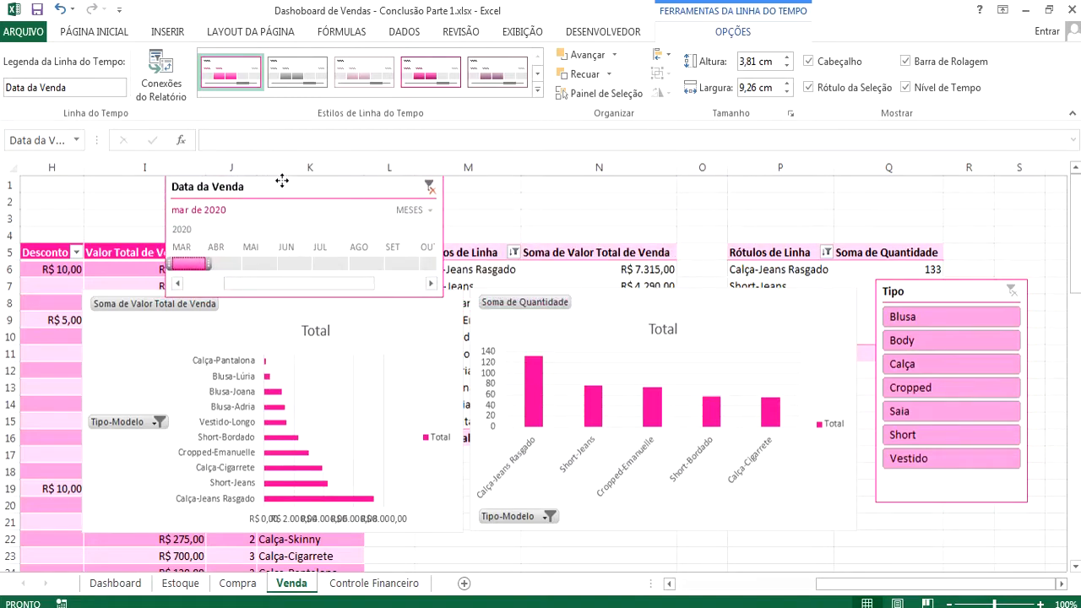
# Step: Connect the Tipo slicer to Tabela dinâmica12 as well as Tabela dinâmica11, and reselect the Data da Venda timeline
pyautogui.click(917, 292)
pyautogui.click(747, 34)
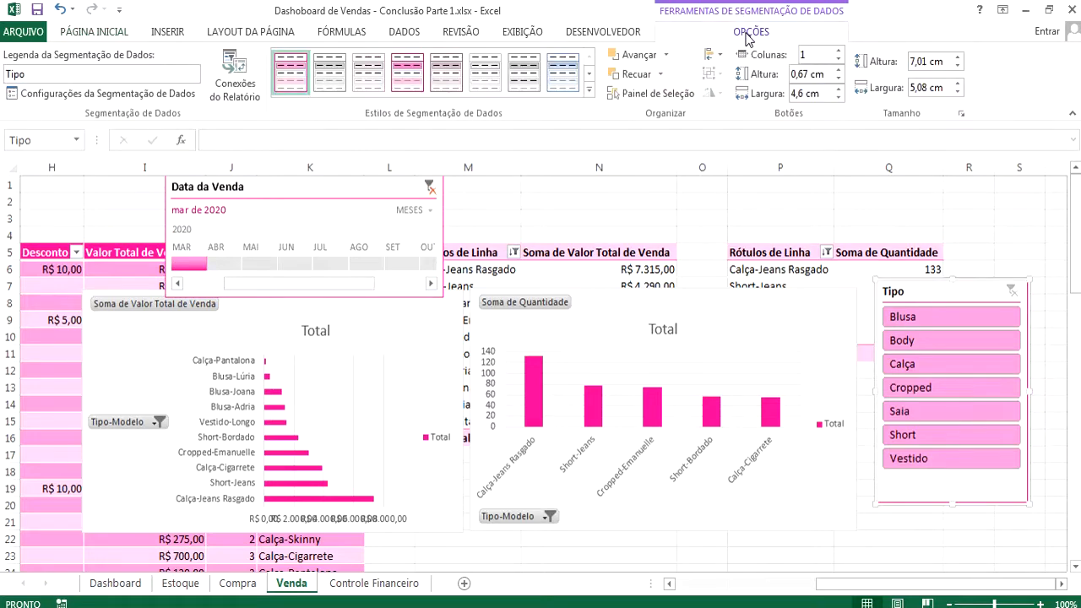
pyautogui.click(238, 80)
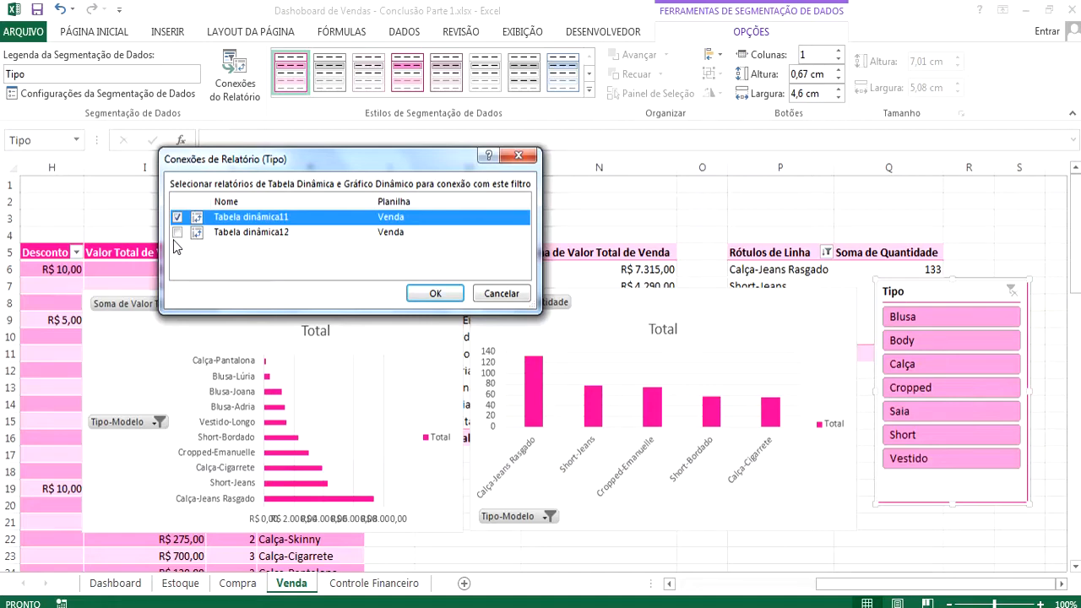
pyautogui.click(420, 293)
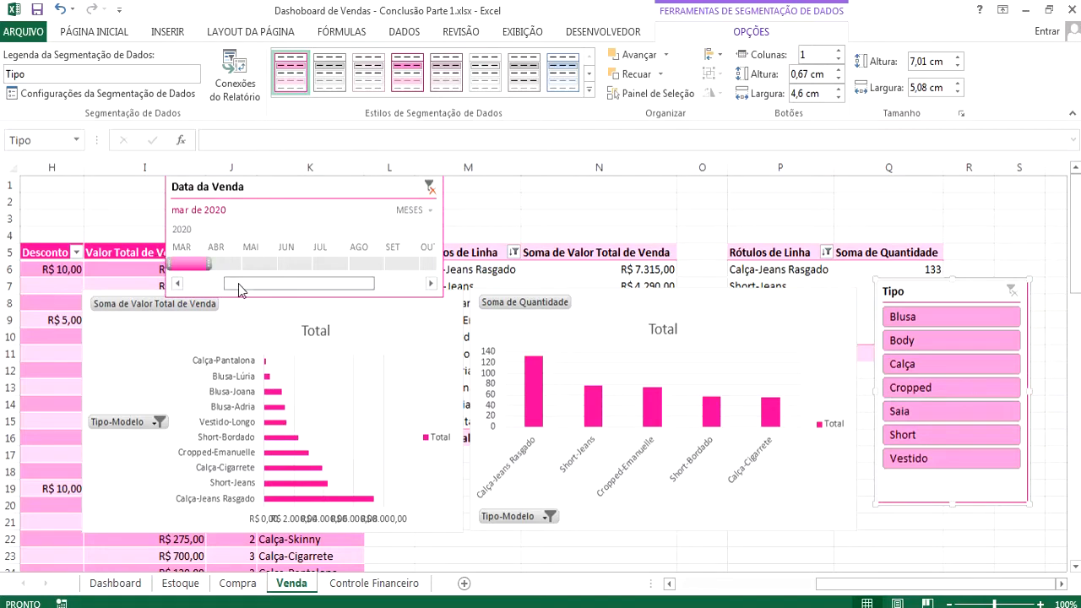
pyautogui.moveTo(534, 365)
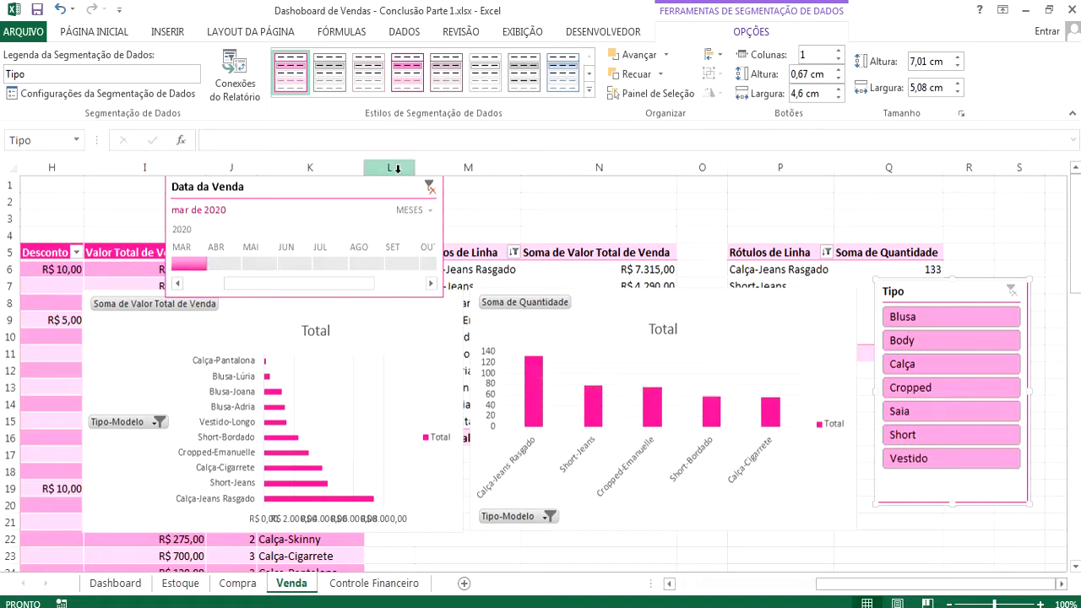
pyautogui.moveTo(404, 180); pyautogui.dragTo(743, 169)
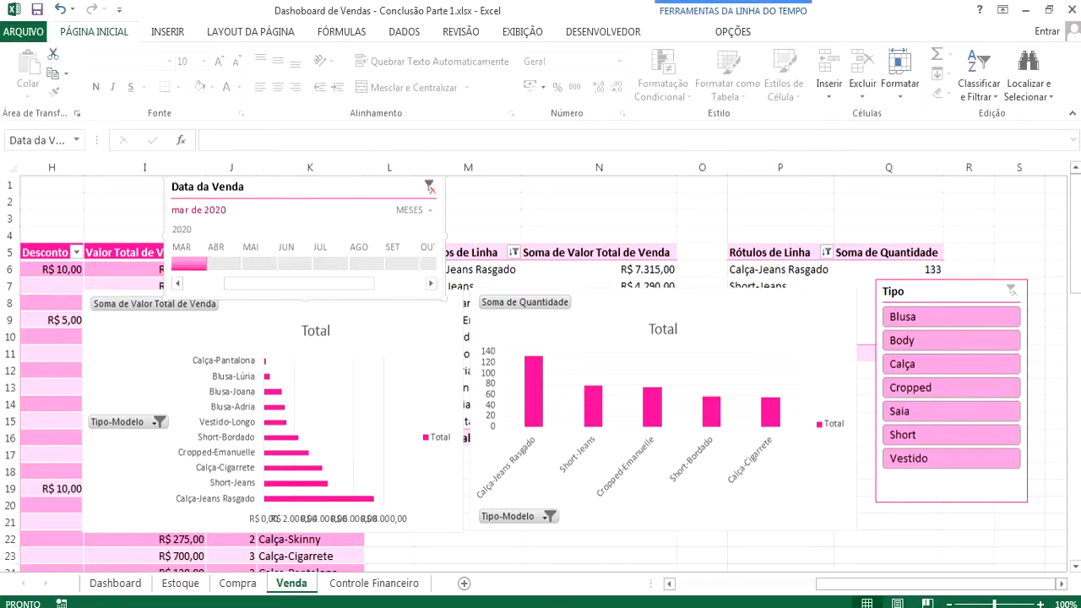
# Step: On the Controle Financeiro sheet, insert a 2D line chart with markers from the month headers B5:N5 and the Lucro row B20:N20
pyautogui.click(368, 584)
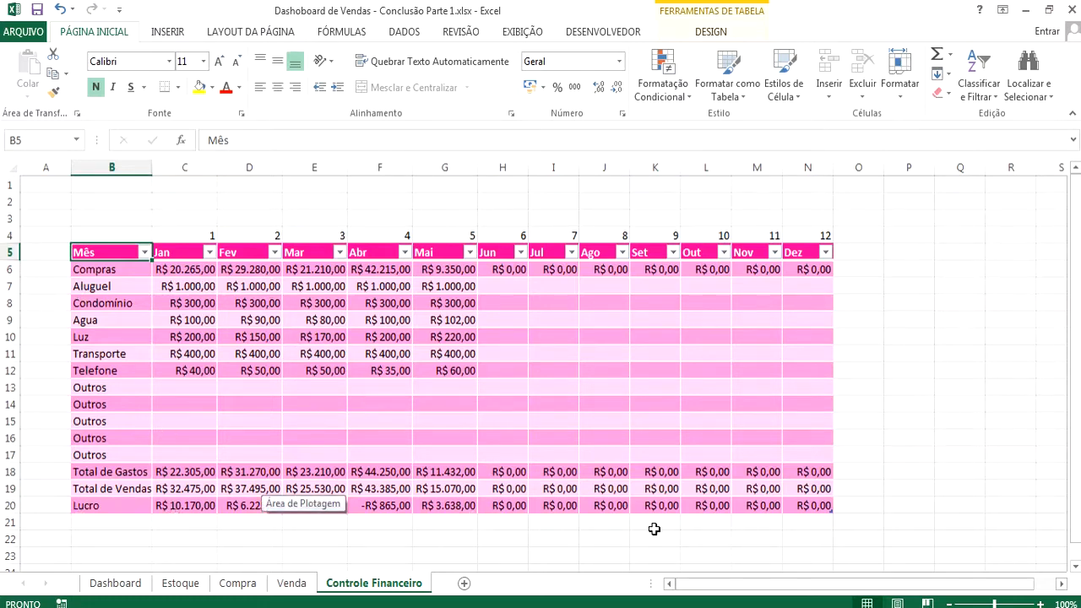
pyautogui.moveTo(89, 251); pyautogui.dragTo(811, 248)
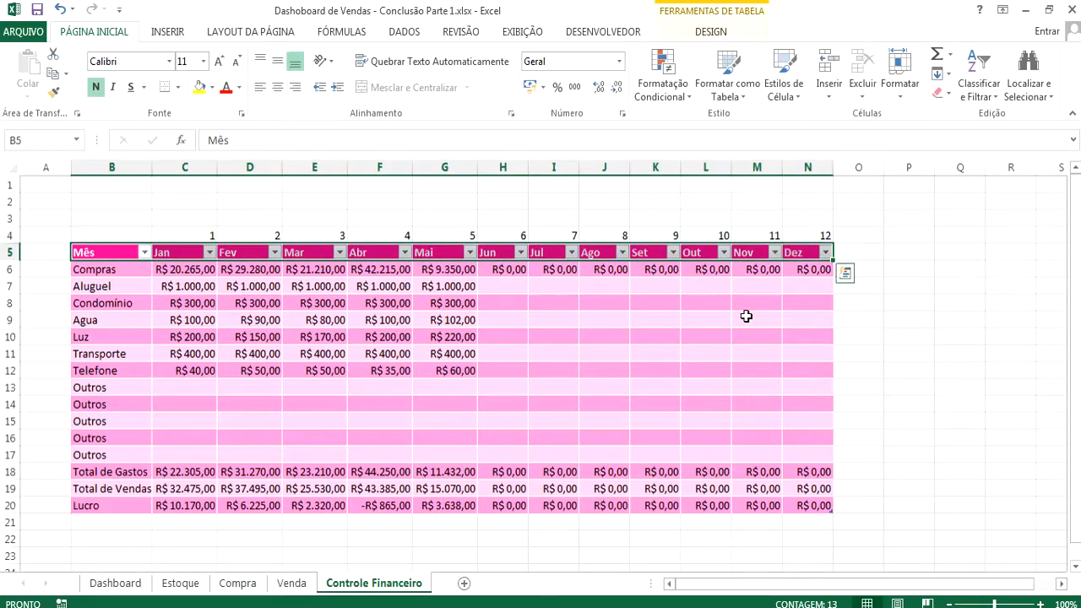
pyautogui.moveTo(117, 507); pyautogui.dragTo(816, 504)
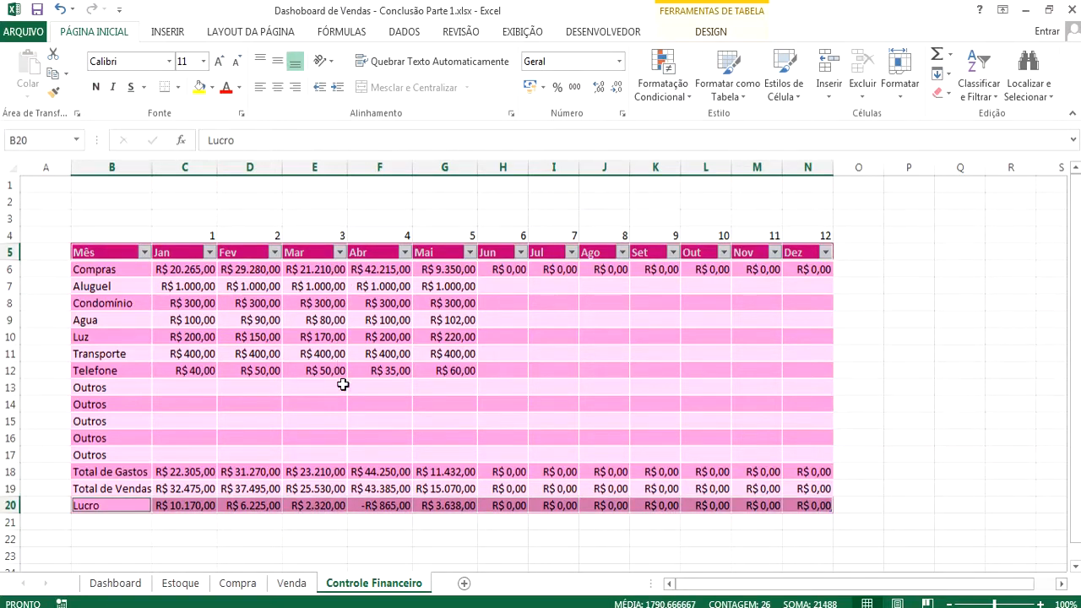
pyautogui.click(168, 31)
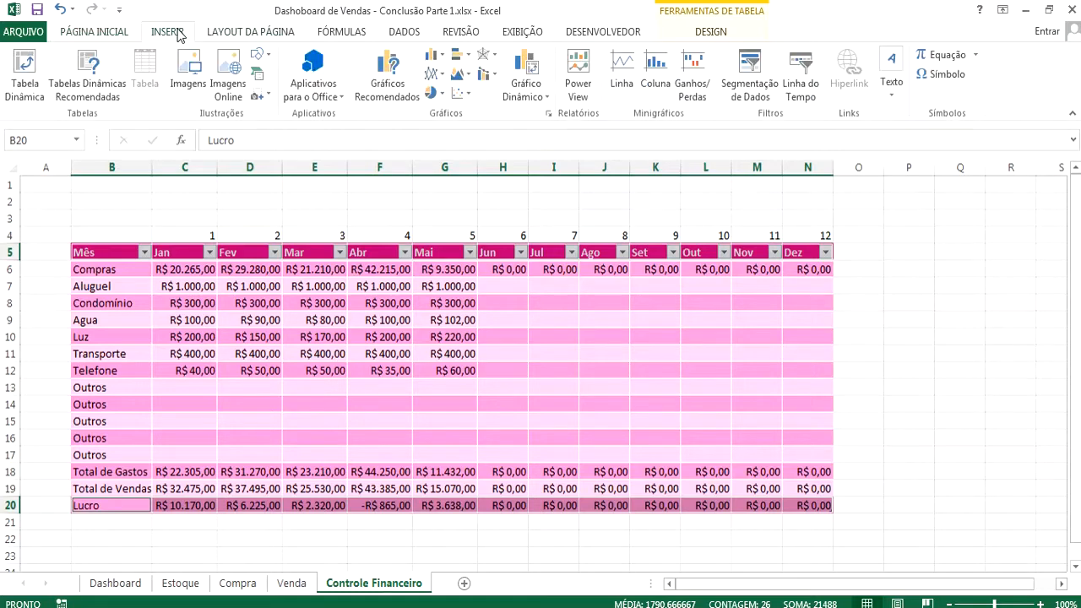
pyautogui.click(432, 76)
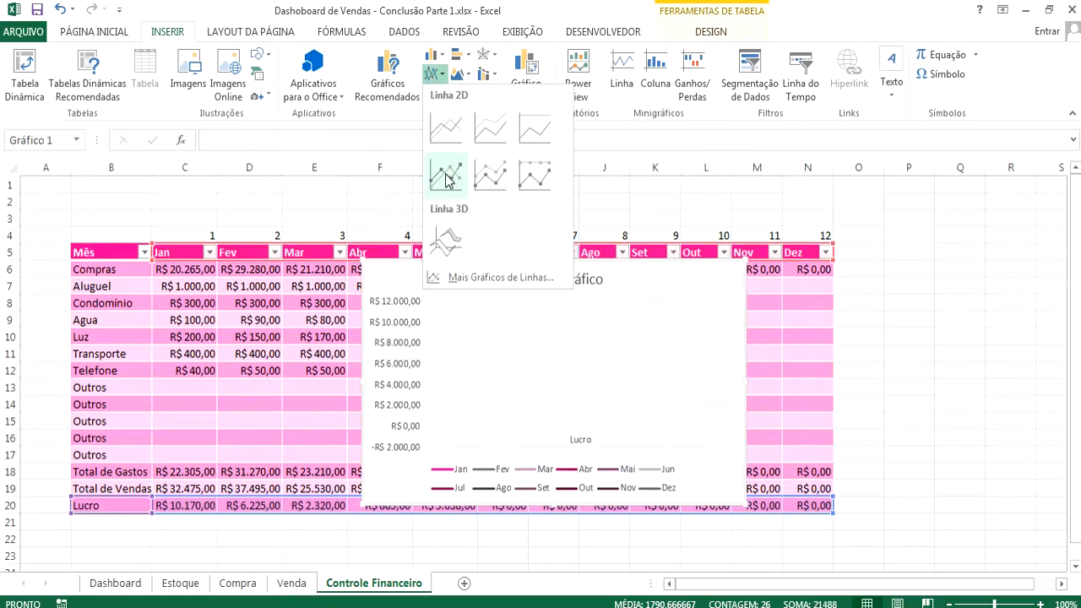
pyautogui.click(444, 180)
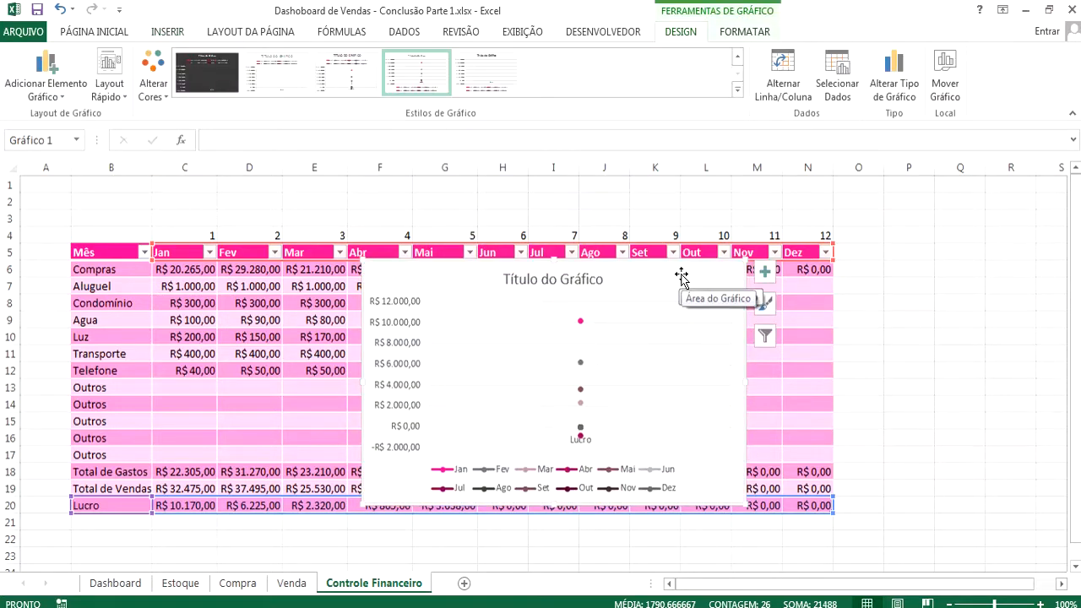
# Step: Switch the profit chart's rows and columns to plot Lucro by month, and place the chart over columns E to K
pyautogui.moveTo(680, 278); pyautogui.dragTo(591, 234)
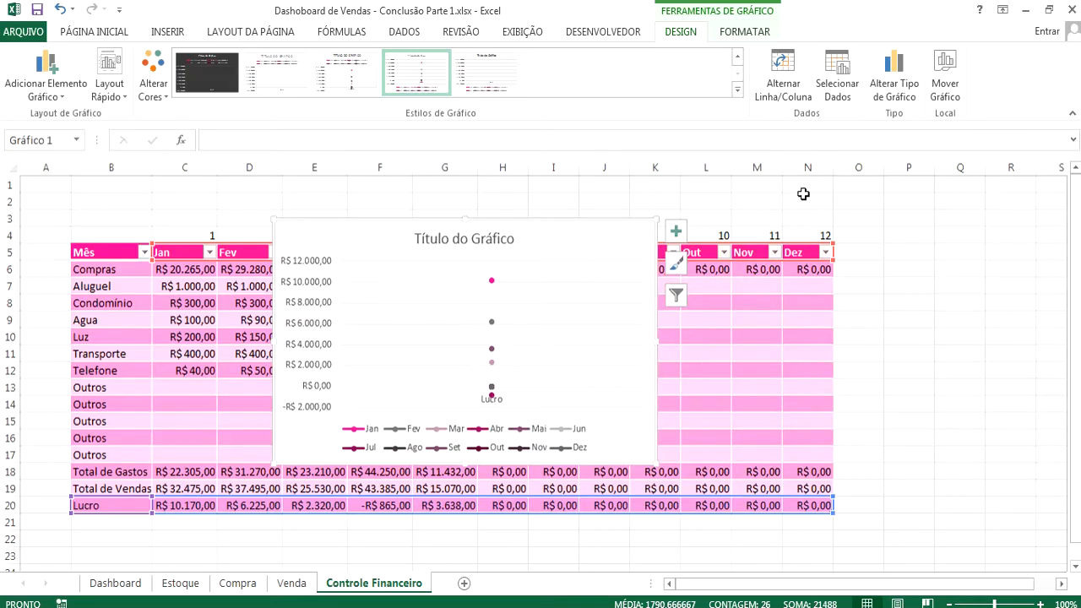
pyautogui.click(789, 76)
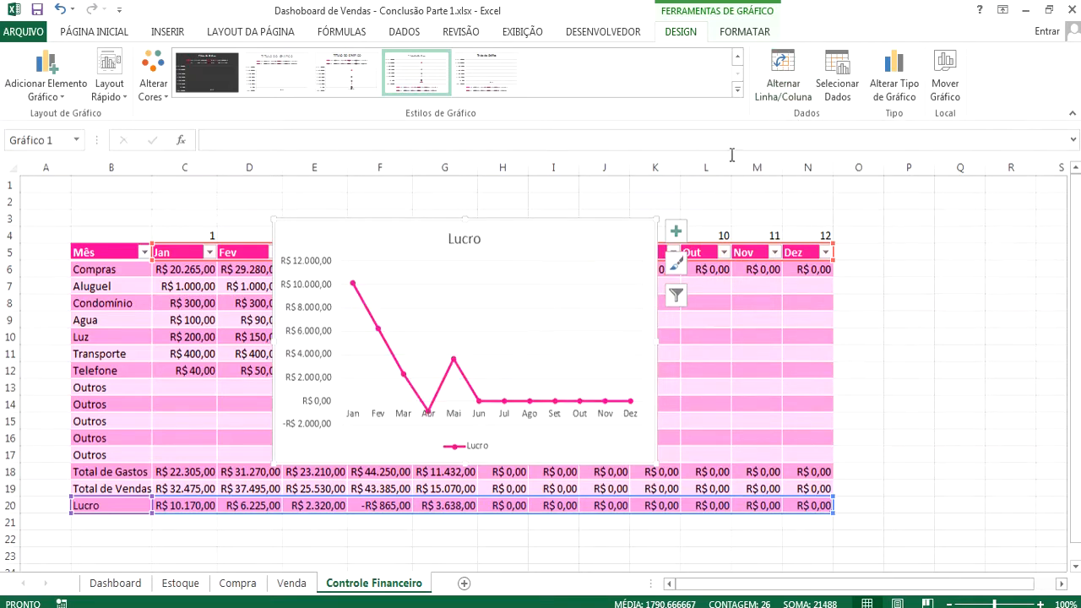
pyautogui.moveTo(622, 241); pyautogui.dragTo(654, 213)
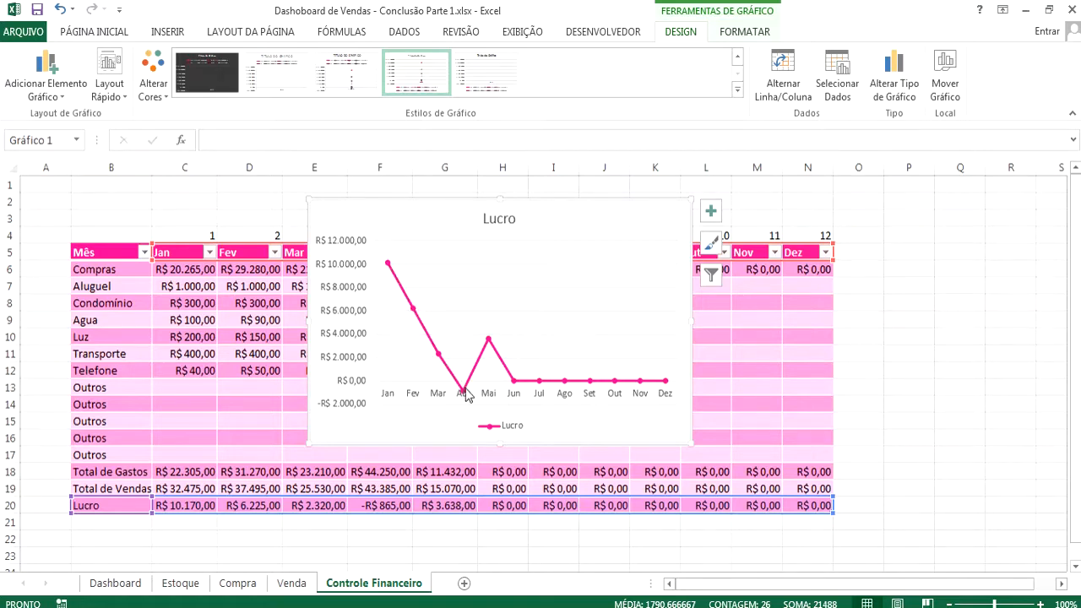
# Step: Add data labels to the Lucro line series and widen the chart to reach column N
pyautogui.rightClick(397, 281)
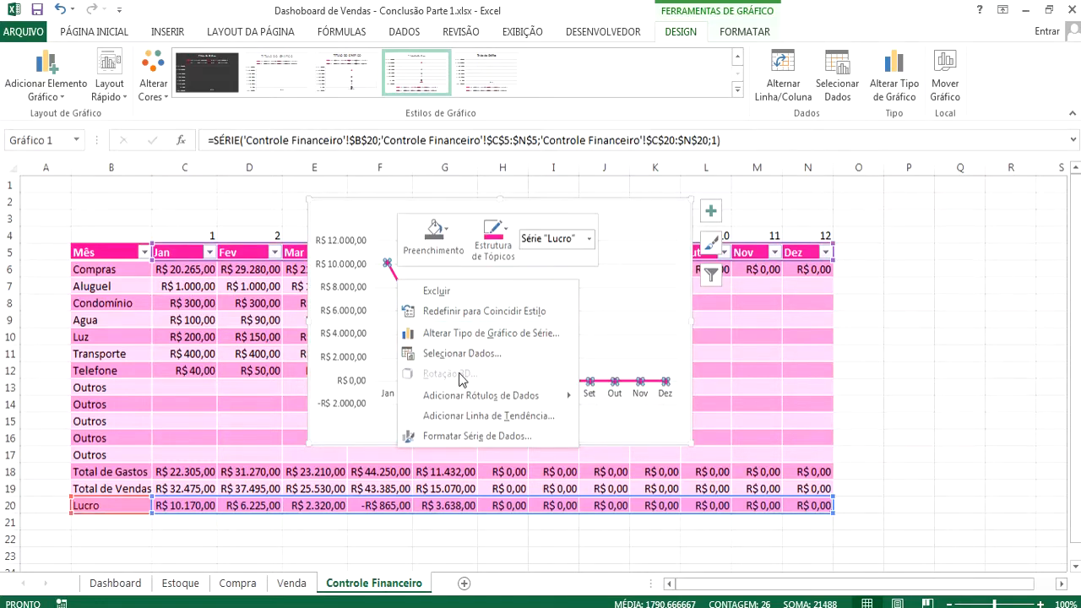
pyautogui.click(472, 399)
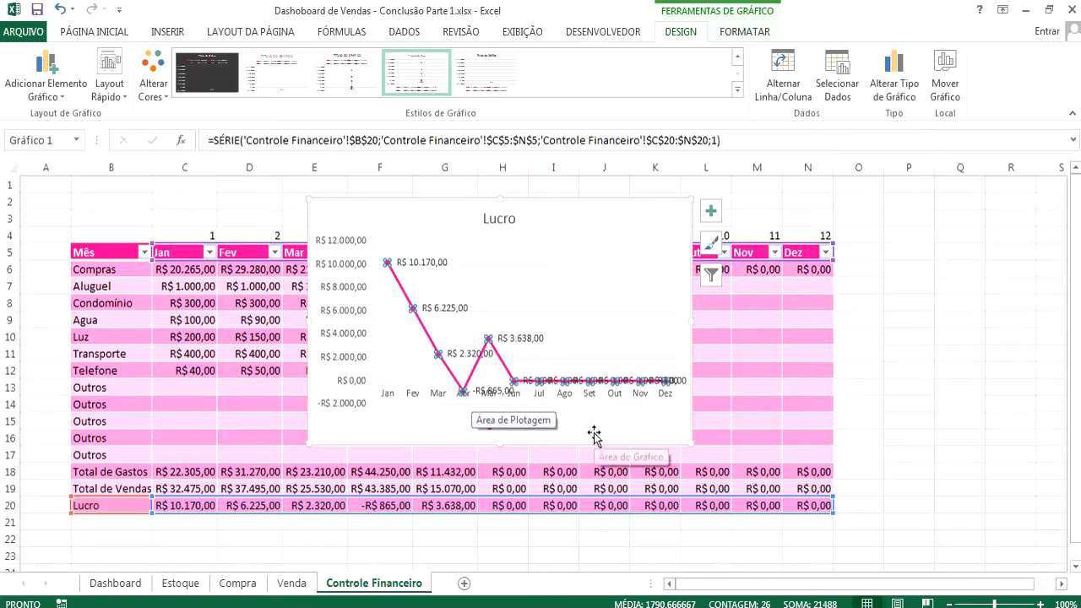
pyautogui.click(694, 320)
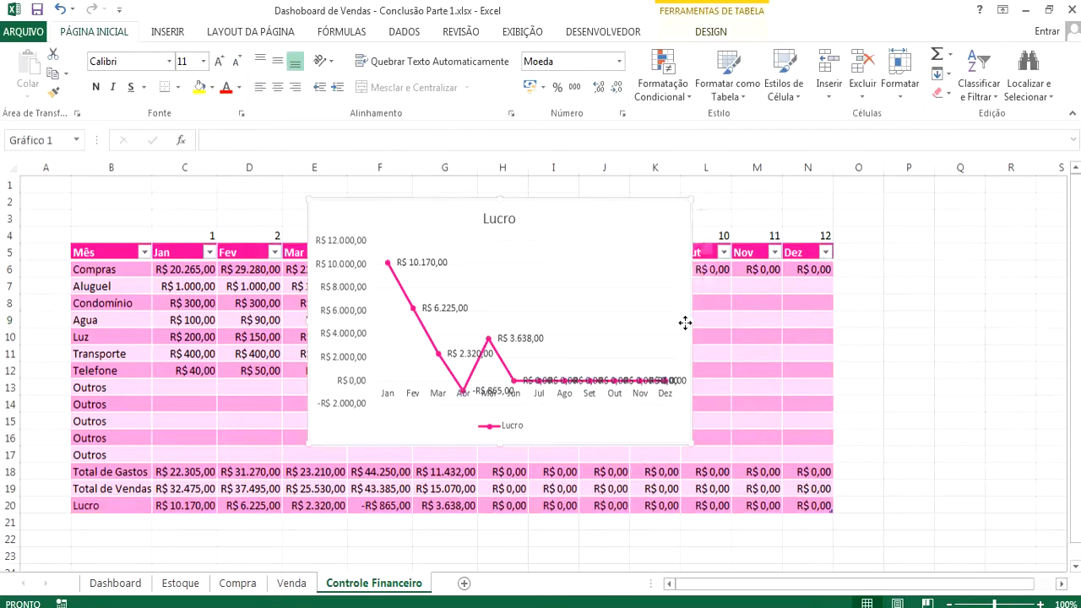
pyautogui.click(691, 320)
pyautogui.moveTo(699, 319); pyautogui.dragTo(797, 319)
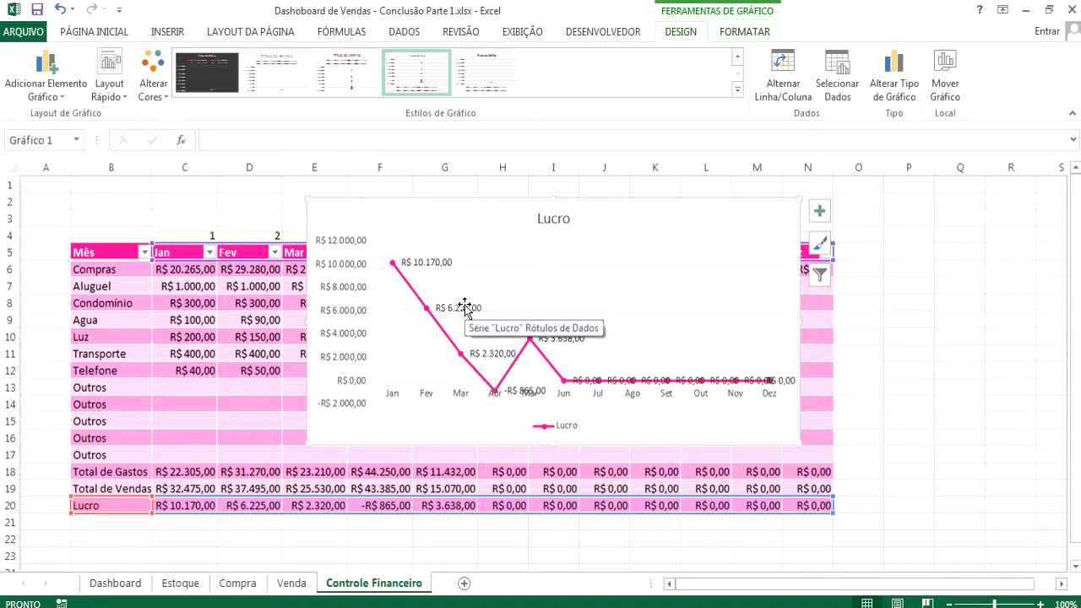
# Step: Apply the custom number format 0,0.K to the Lucro row, cells B20:N20
pyautogui.click(550, 568)
pyautogui.moveTo(117, 510); pyautogui.dragTo(794, 507)
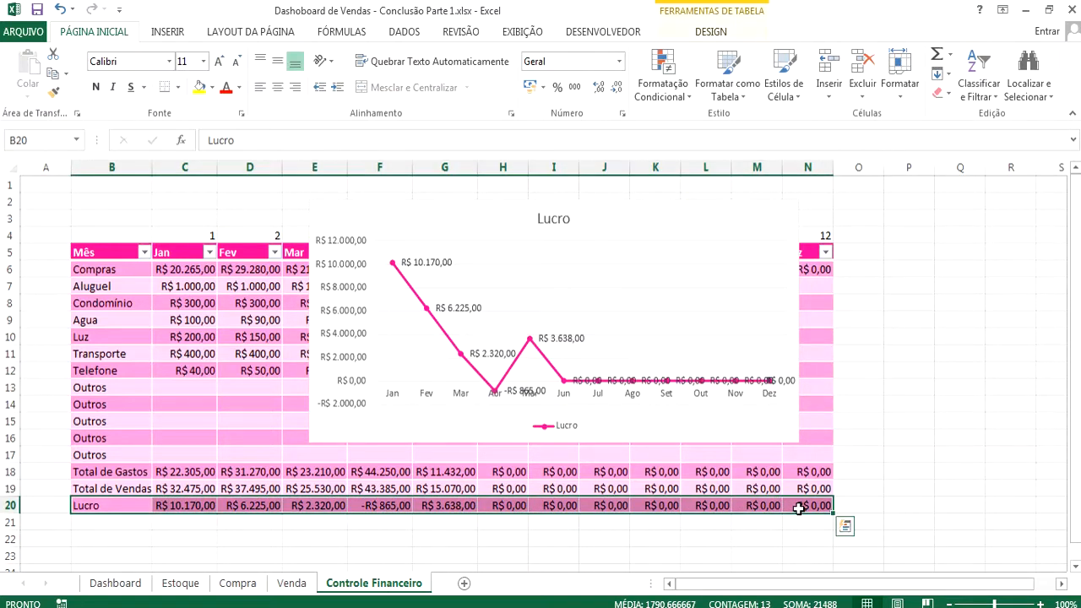
pyautogui.rightClick(261, 504)
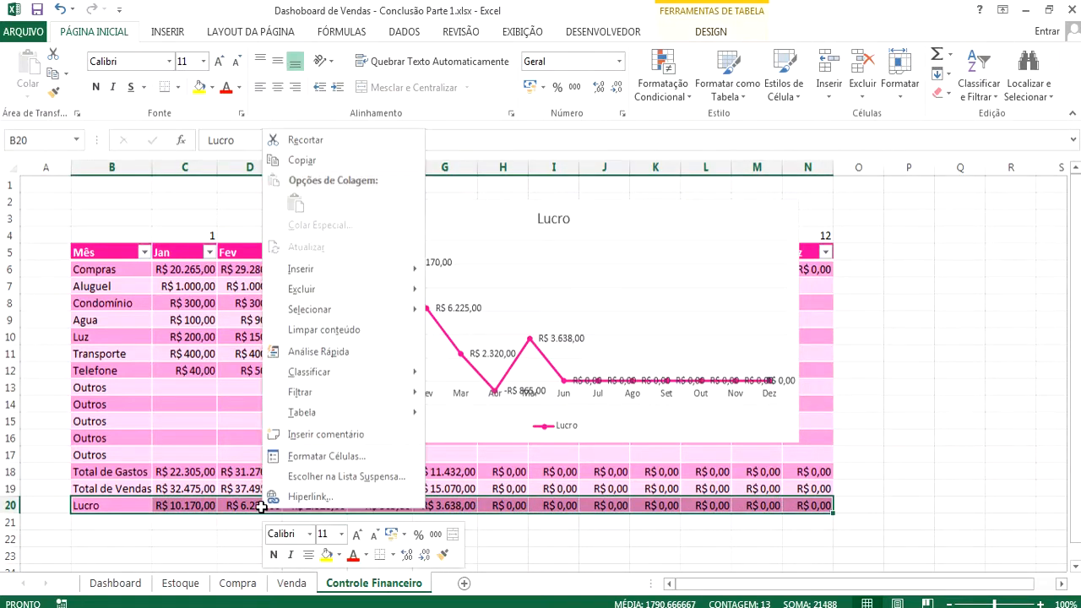
pyautogui.click(326, 457)
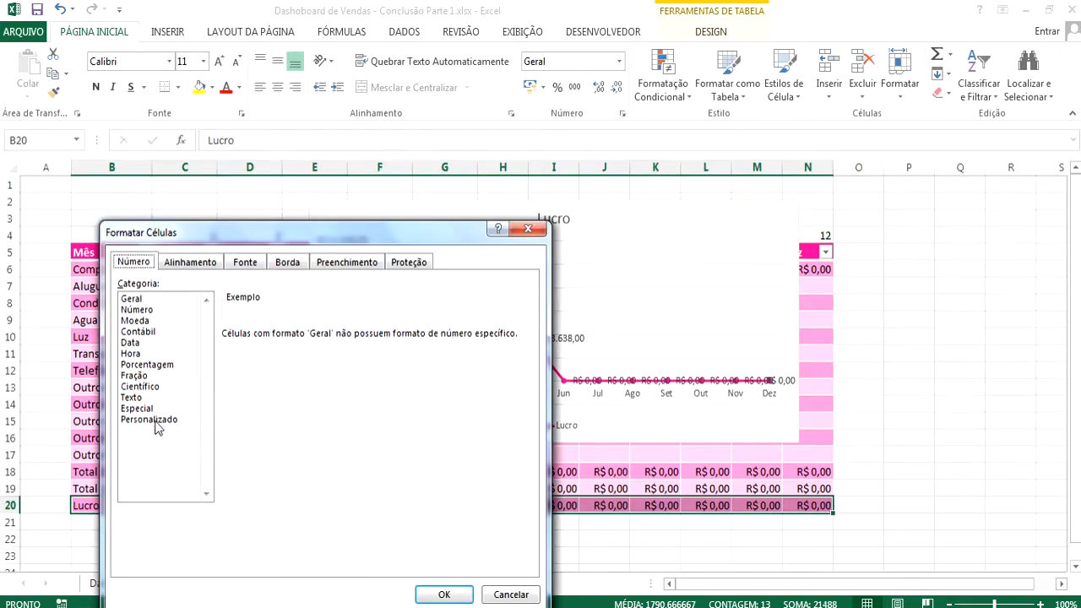
pyautogui.click(152, 420)
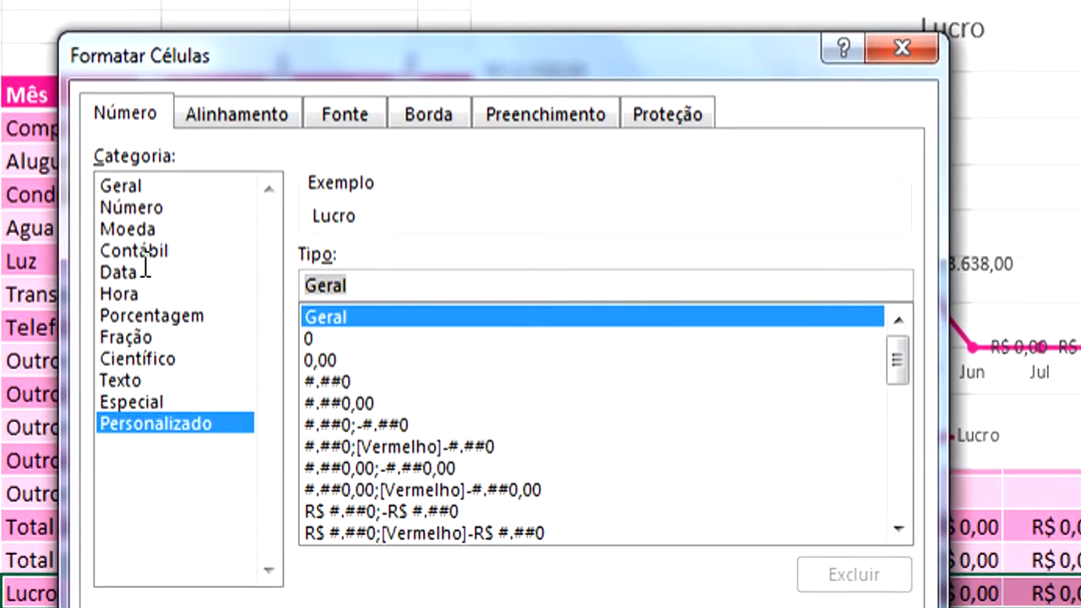
pyautogui.write('0,0')
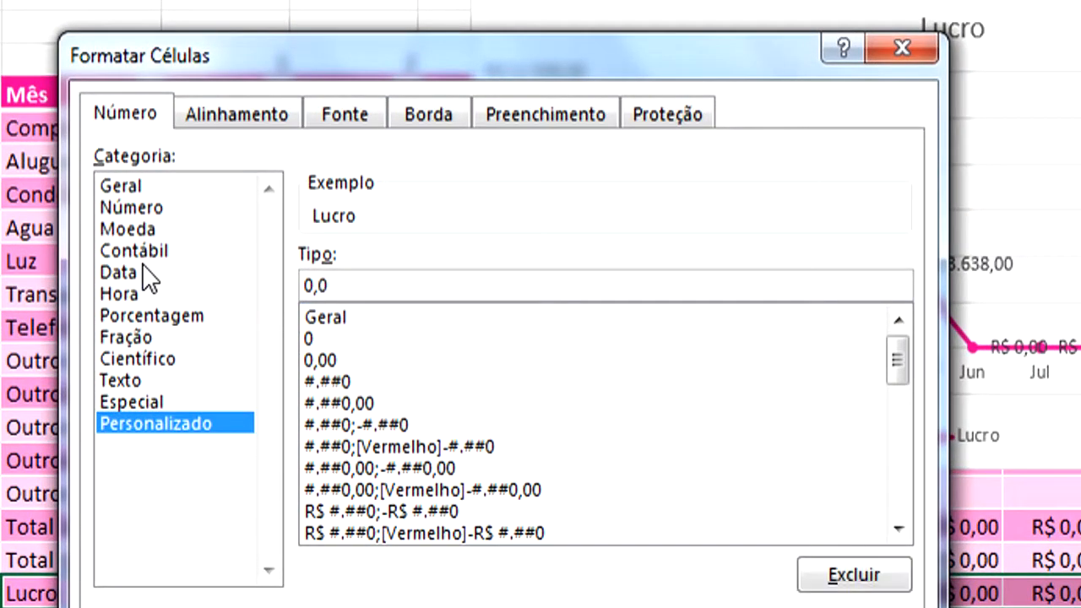
pyautogui.write('.K')
pyautogui.press('Return')
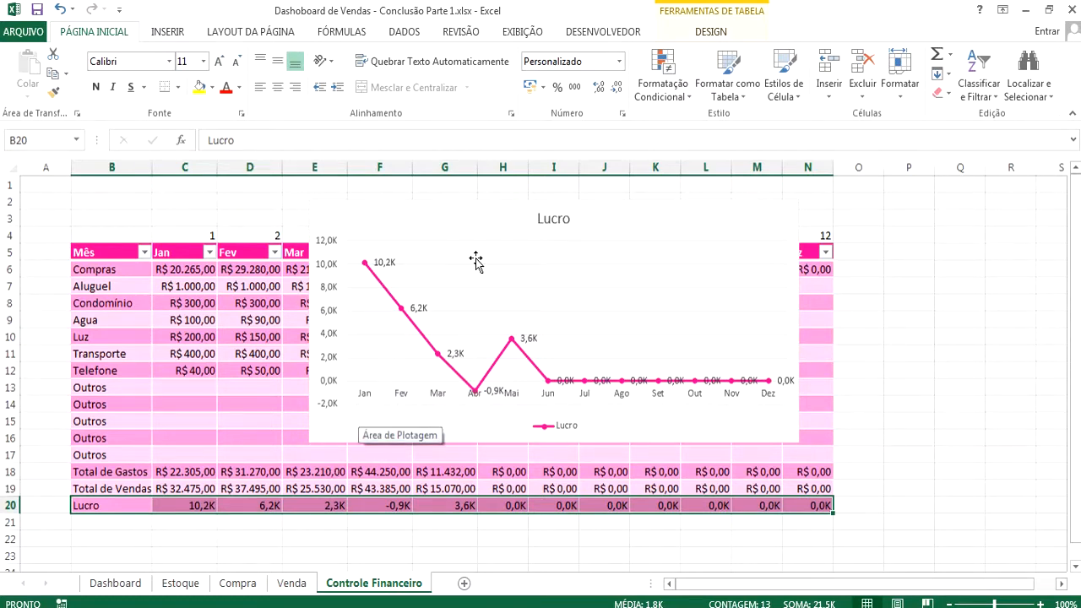
pyautogui.click(598, 554)
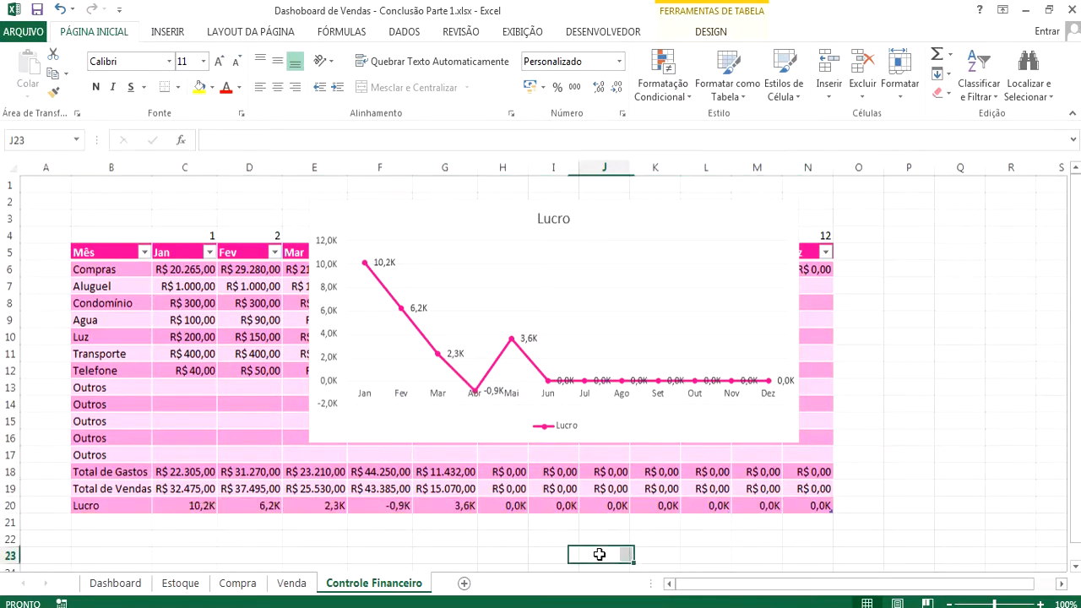
# Step: Enter the formula =SE(C20=0;NÃO.DISP();C20) in cell C21, below the January Lucro value
pyautogui.moveTo(550, 385)
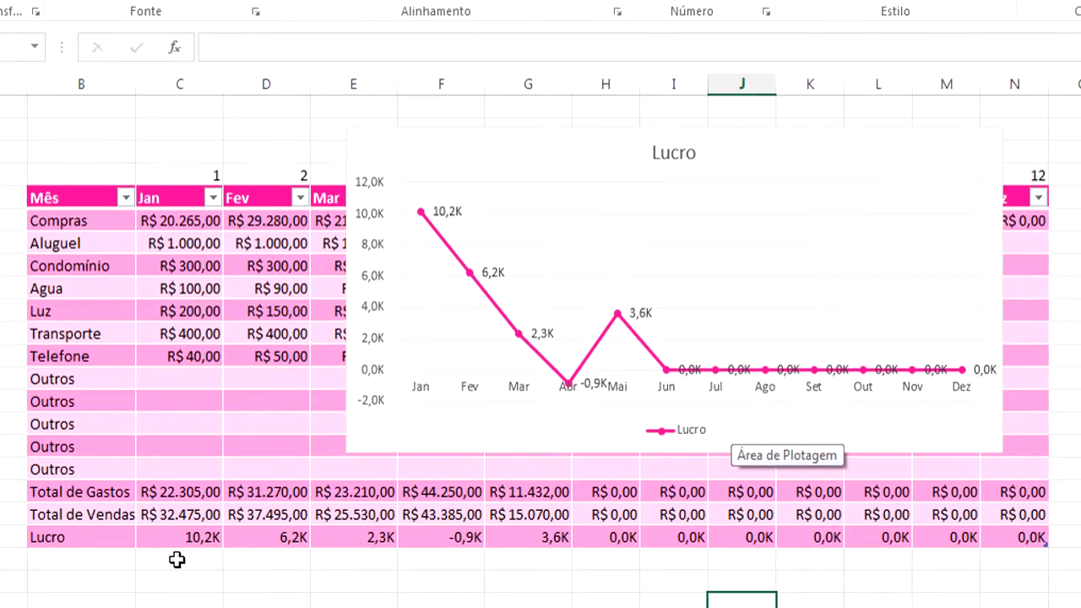
pyautogui.click(179, 559)
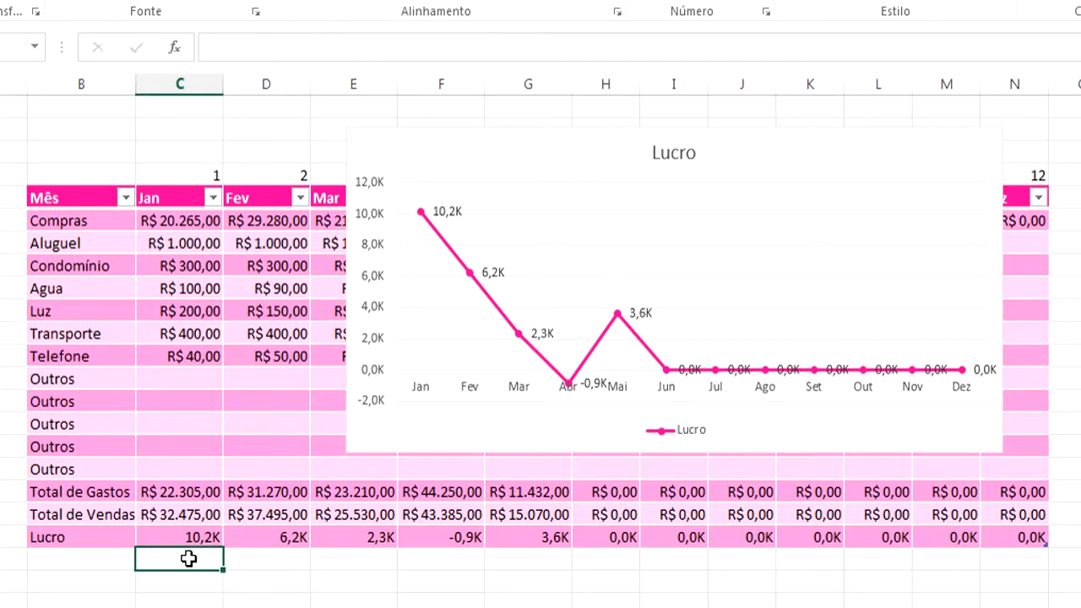
pyautogui.write('=SE')
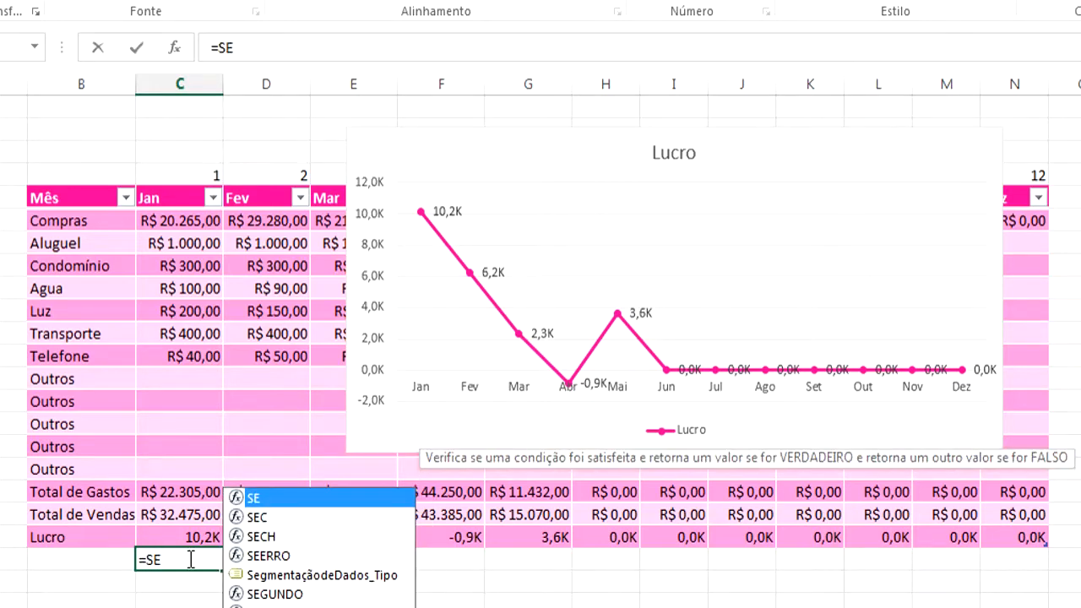
pyautogui.write('(')
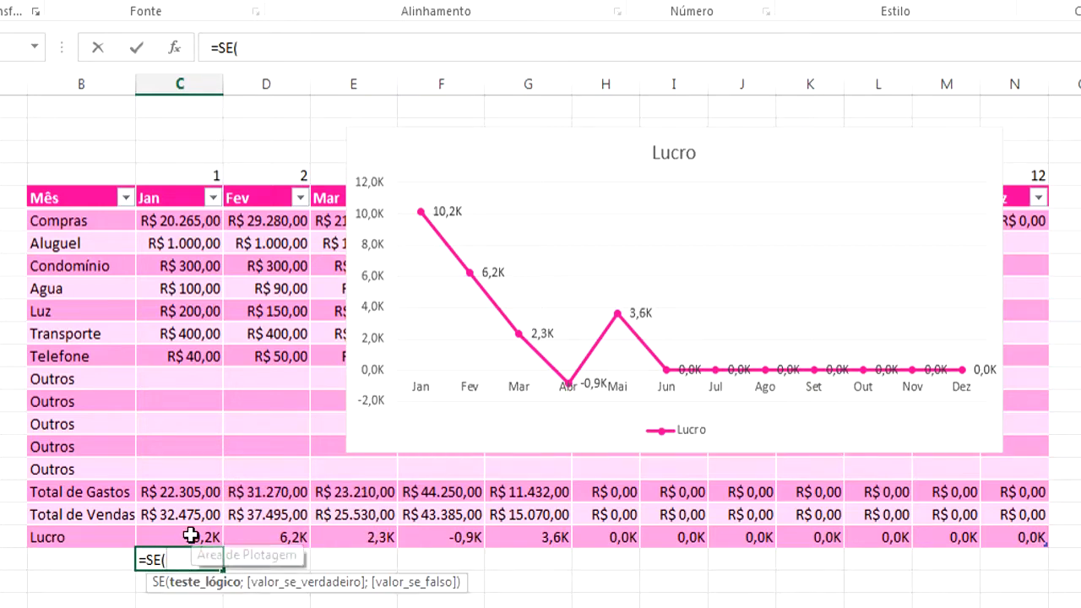
pyautogui.click(190, 535)
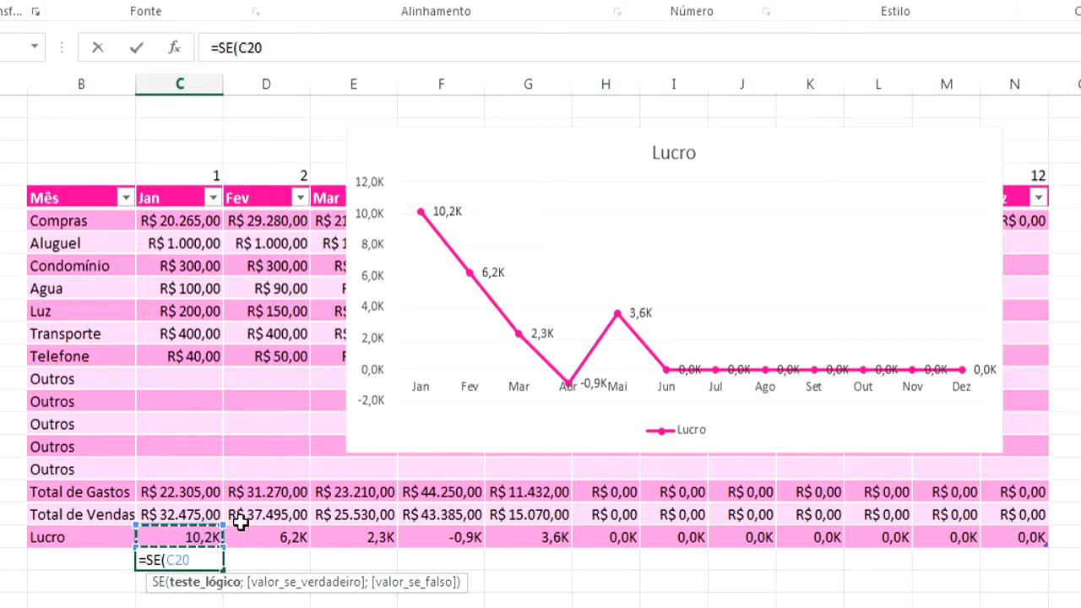
pyautogui.write(';')
pyautogui.press('BackSpace')
pyautogui.write('=0')
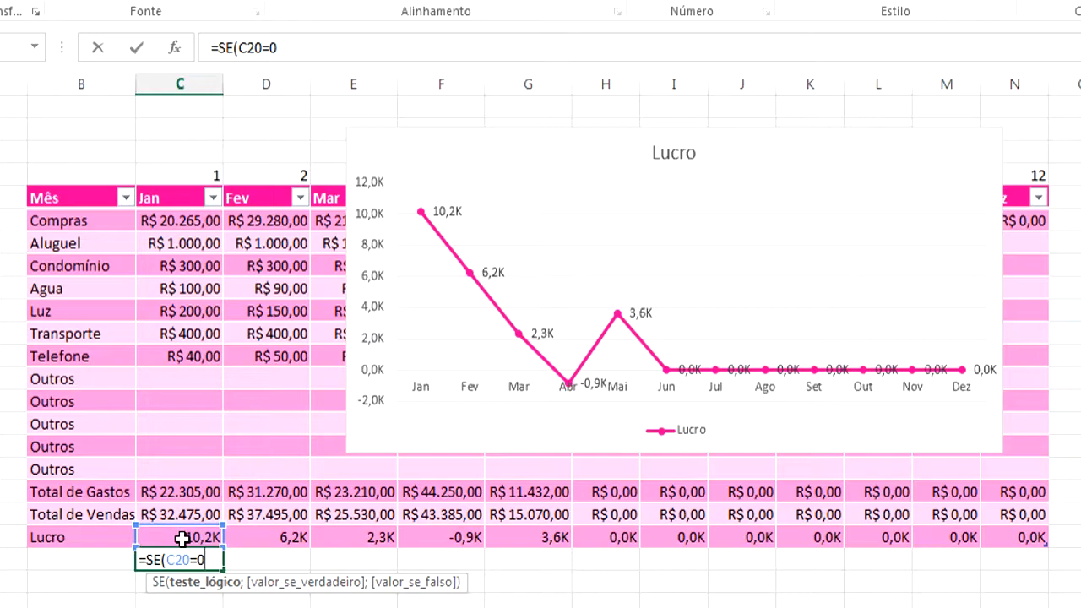
pyautogui.write(';')
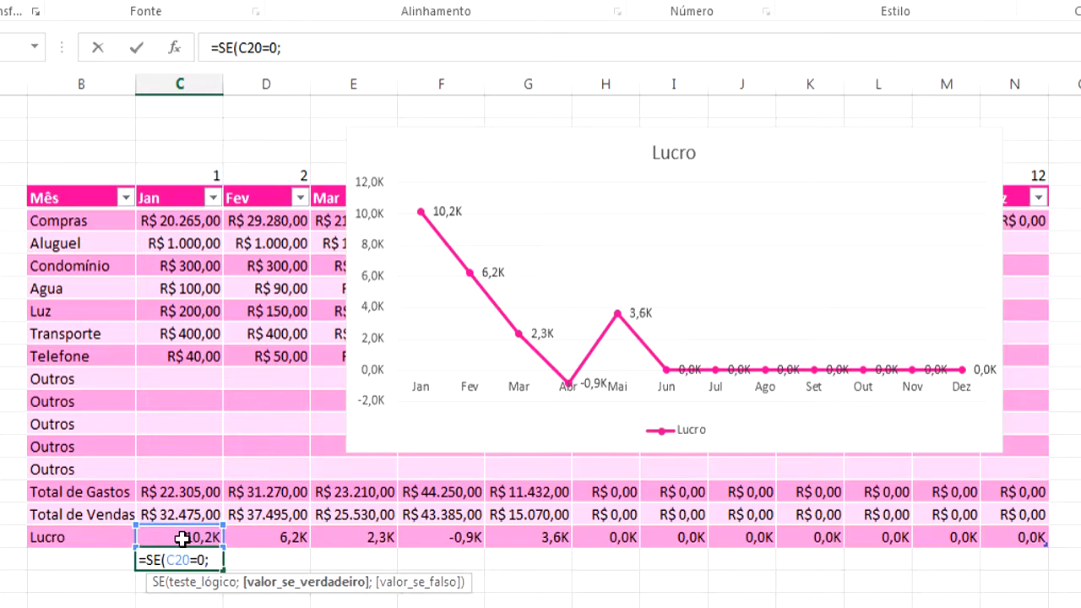
pyautogui.write('NÃO')
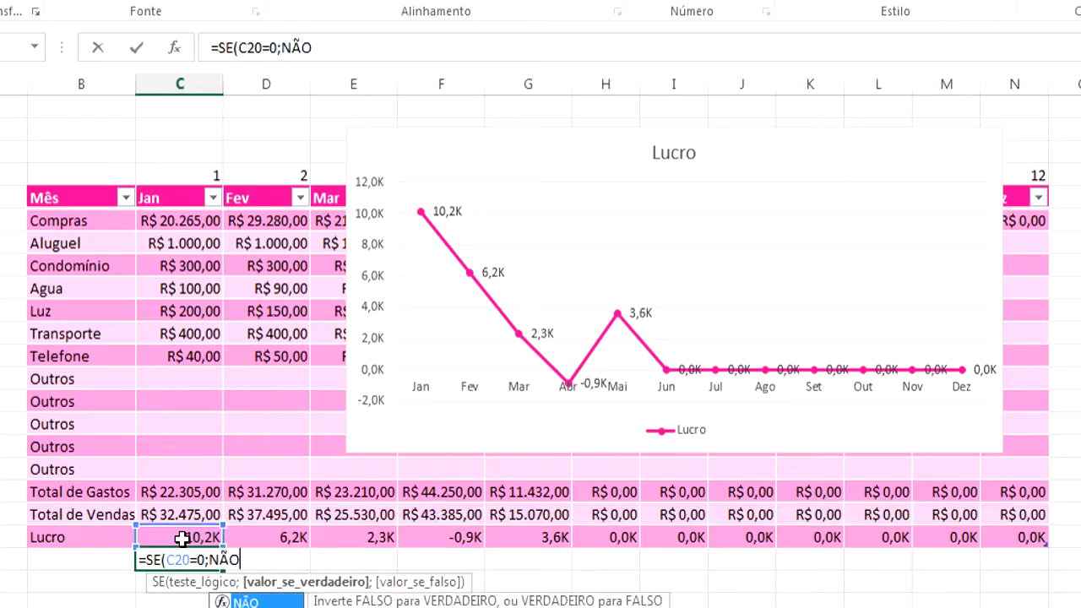
pyautogui.write('.DISP')
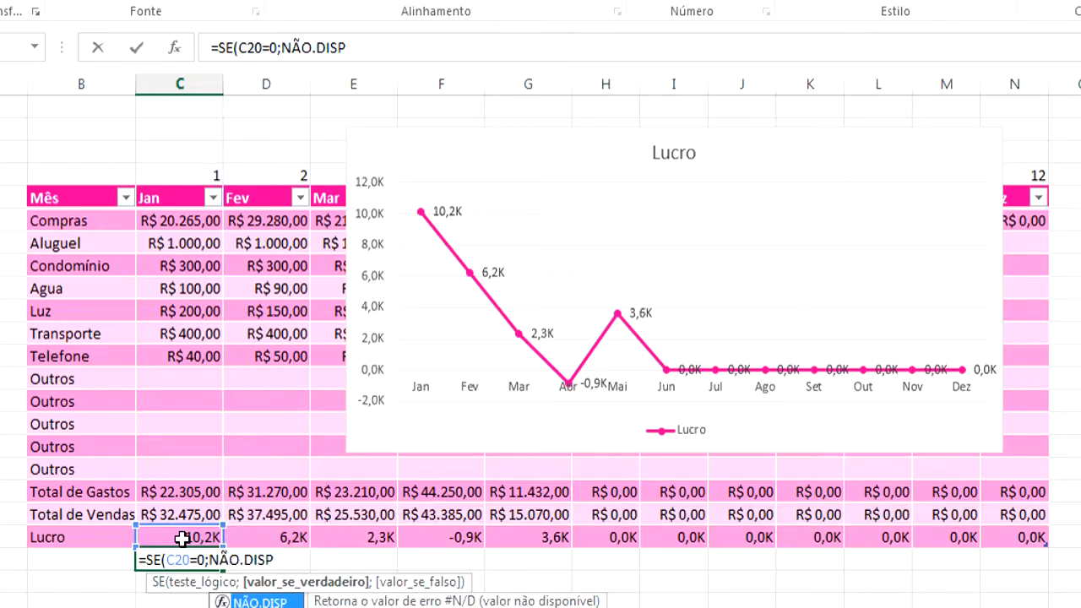
pyautogui.write('(')
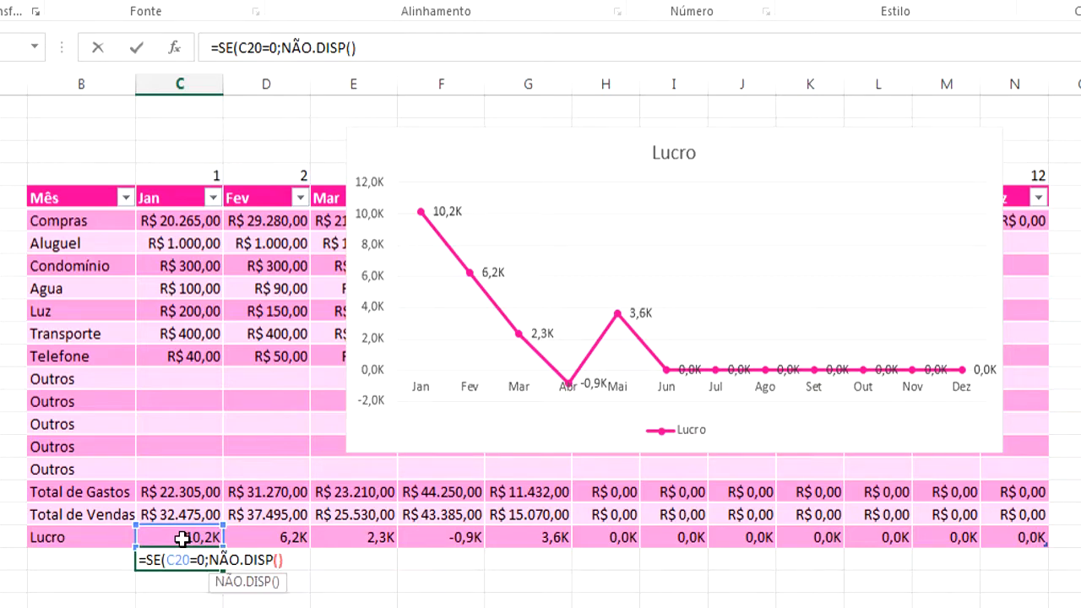
pyautogui.write(';')
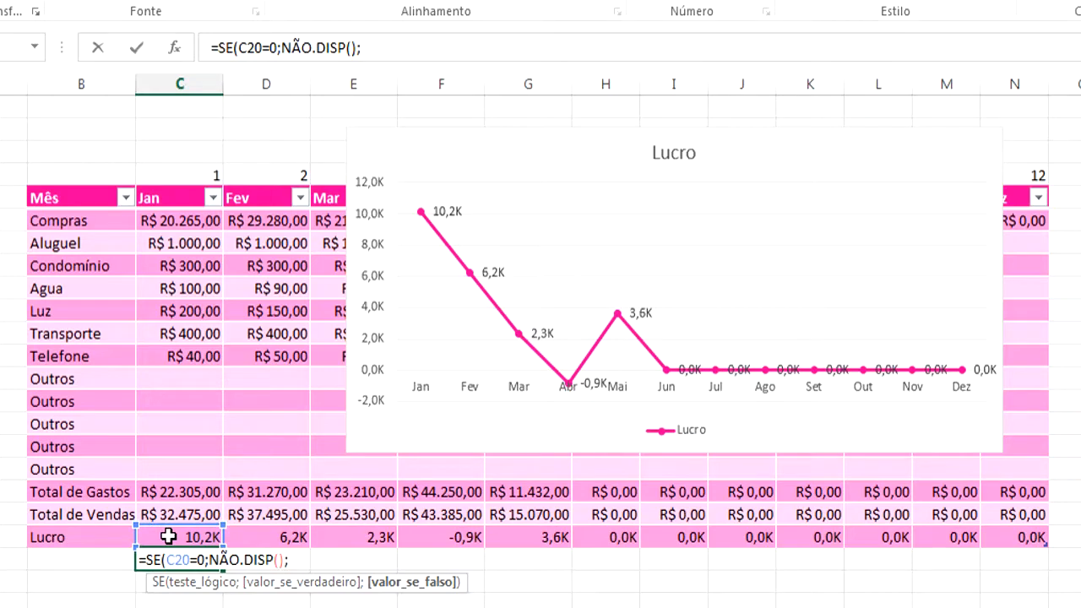
pyautogui.click(168, 537)
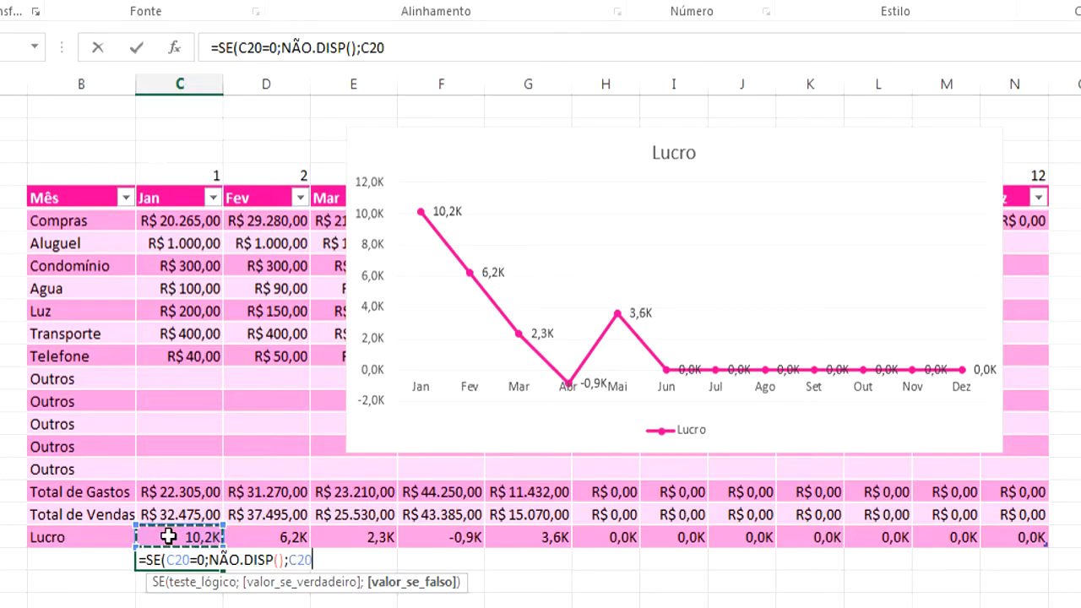
pyautogui.write(')')
pyautogui.press('Return')
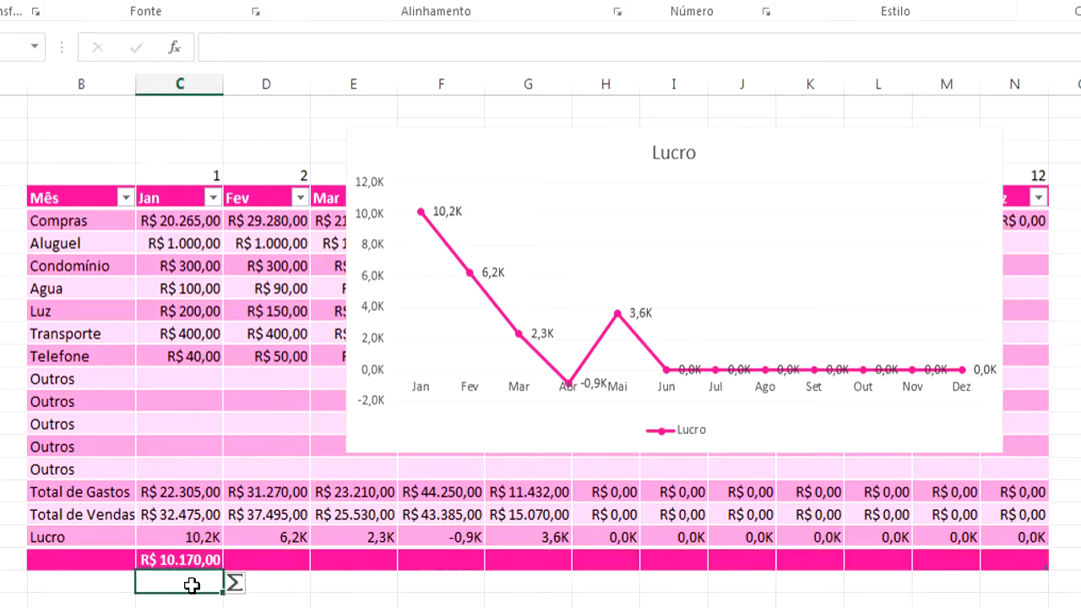
# Step: Fill the C21 formula across to N21 and apply the custom number format 0,0.K to C21:N21
pyautogui.click(207, 561)
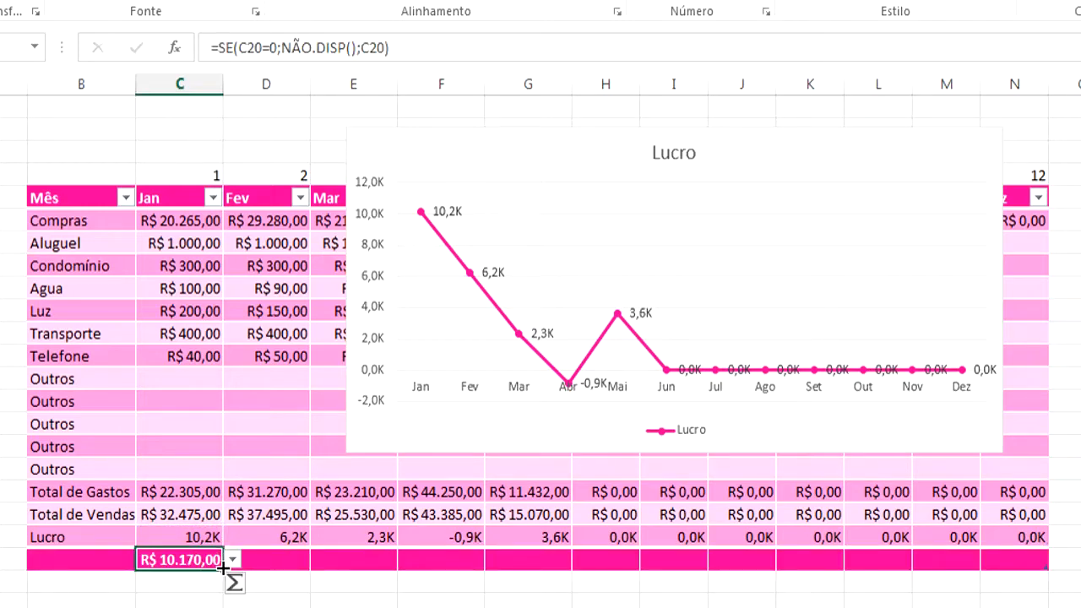
pyautogui.moveTo(222, 568); pyautogui.dragTo(1042, 567)
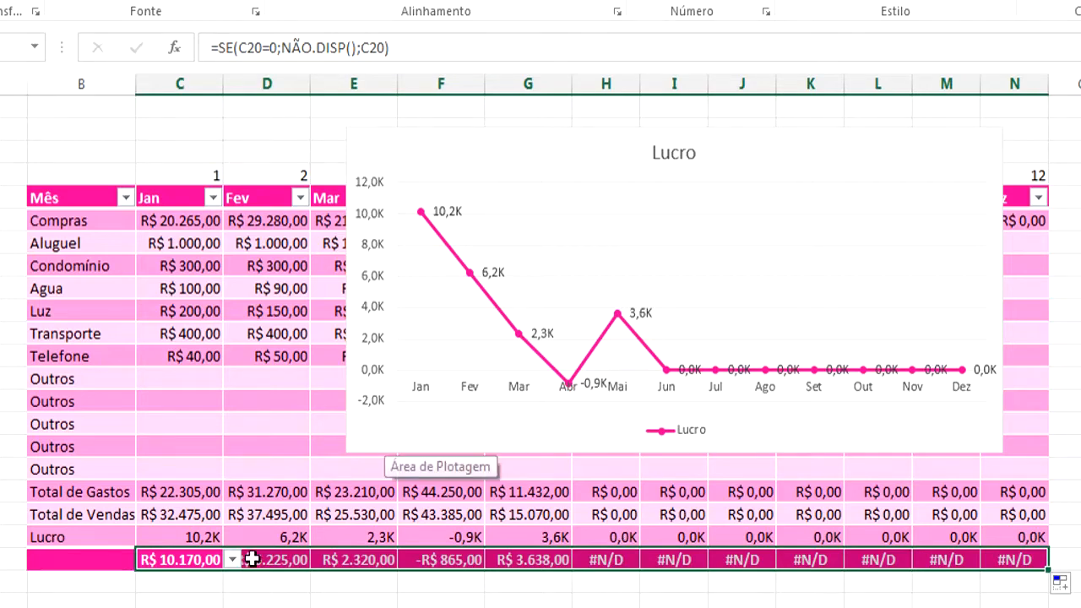
pyautogui.rightClick(167, 558)
pyautogui.click(251, 495)
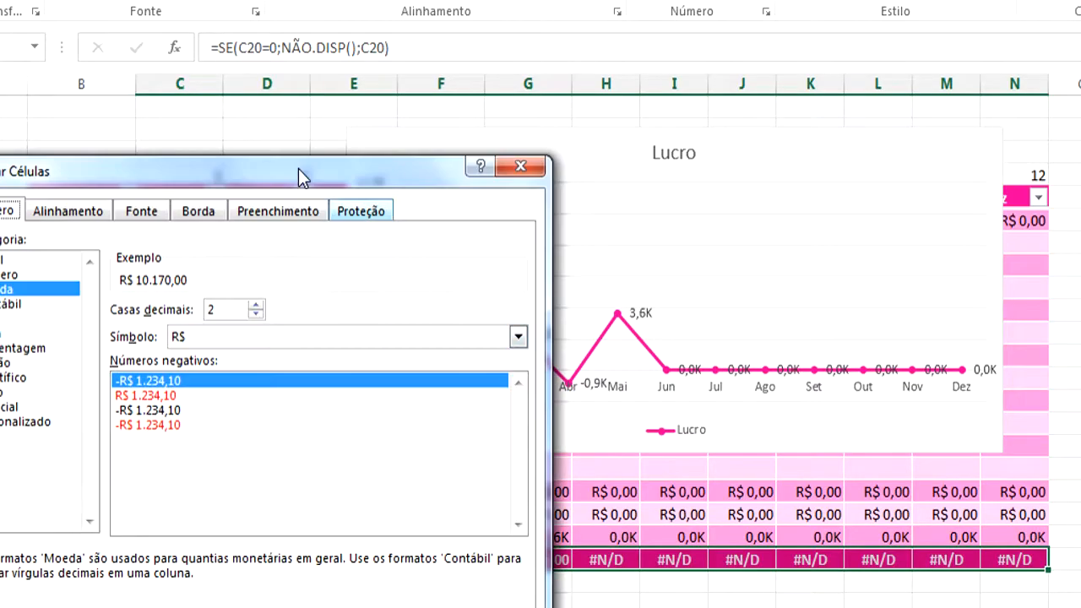
pyautogui.click(6, 422)
pyautogui.moveTo(211, 331); pyautogui.dragTo(187, 317)
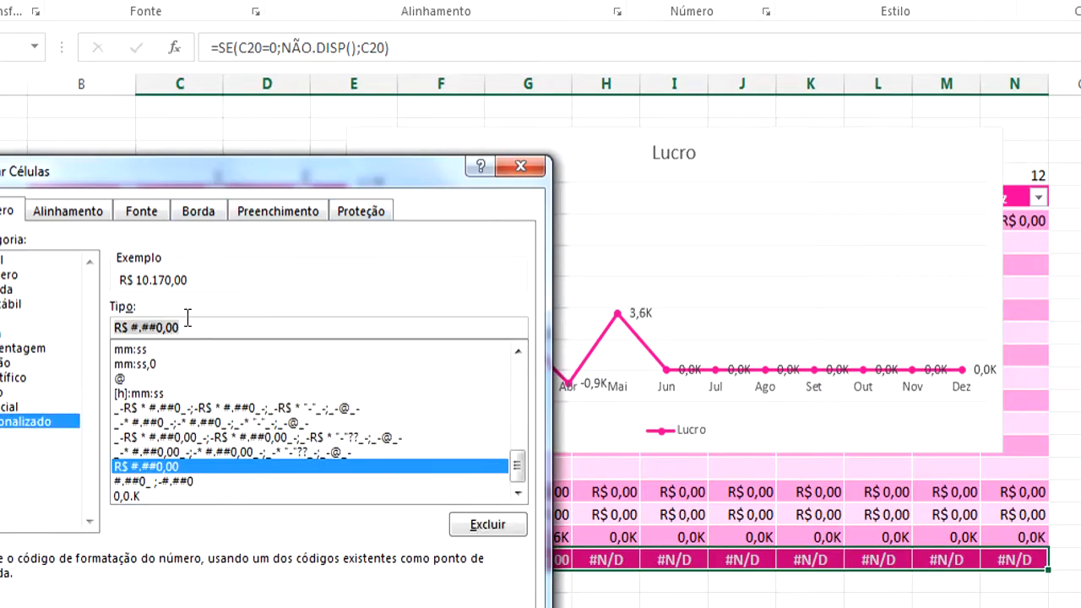
pyautogui.write('0,0.K')
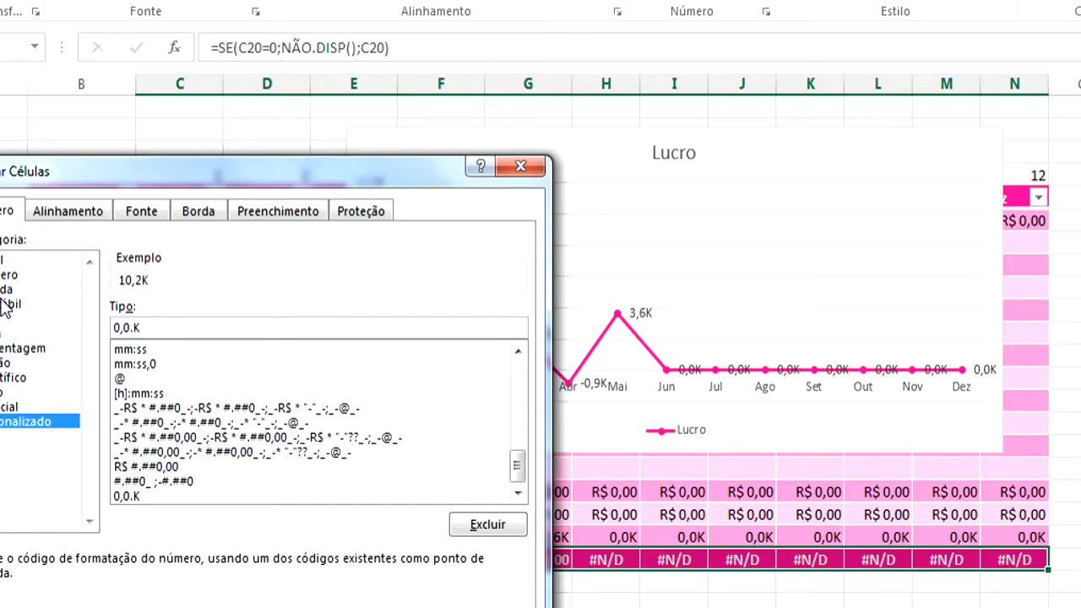
pyautogui.press('Return')
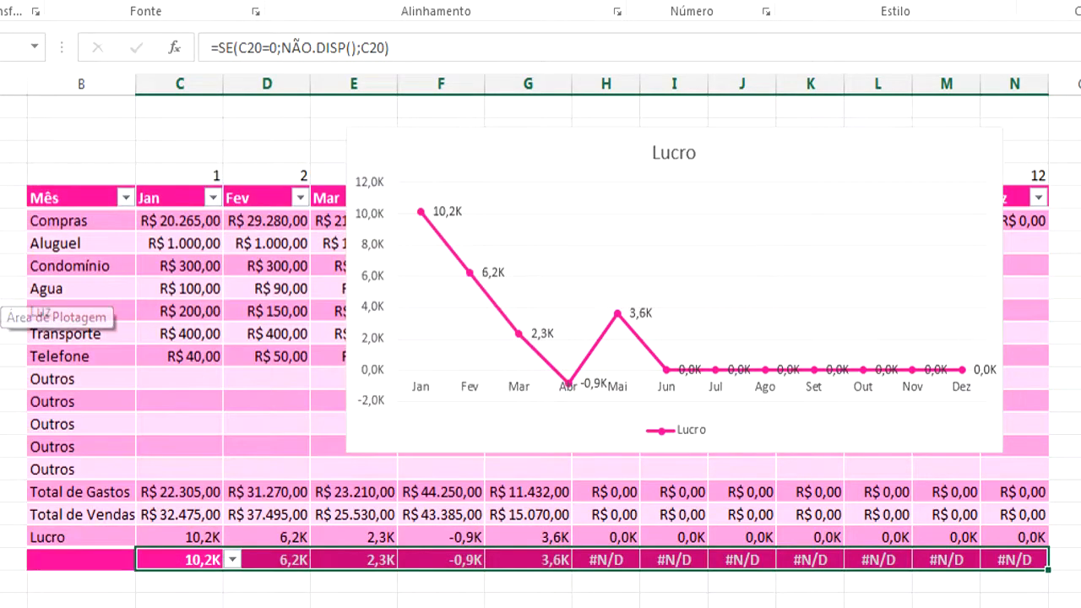
pyautogui.click(1061, 547)
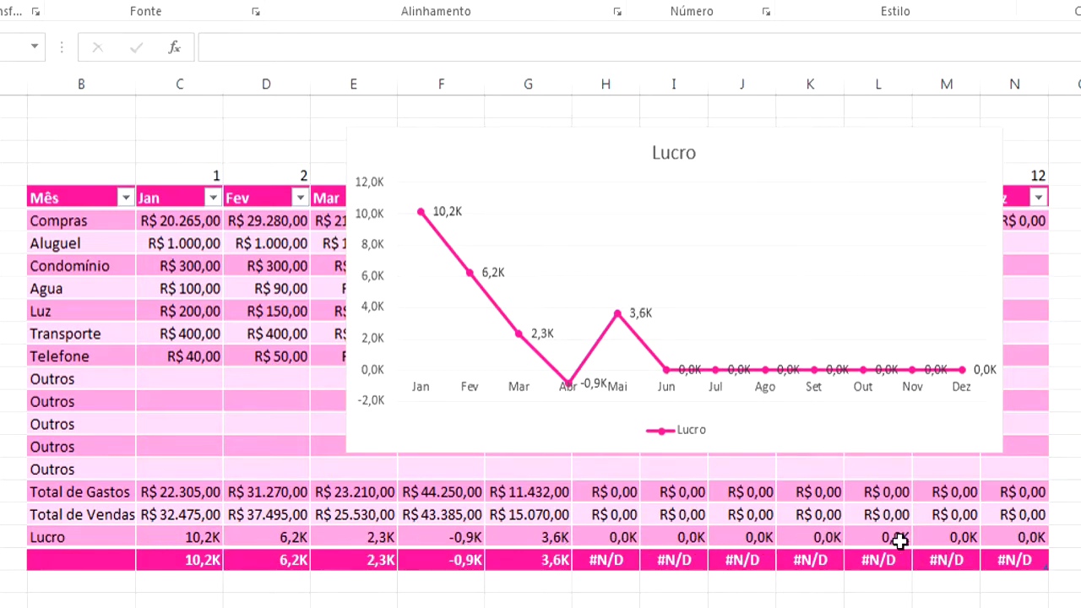
# Step: Shift the line chart's source range from row 20 to row 21 and add data labels to its line
pyautogui.click(748, 401)
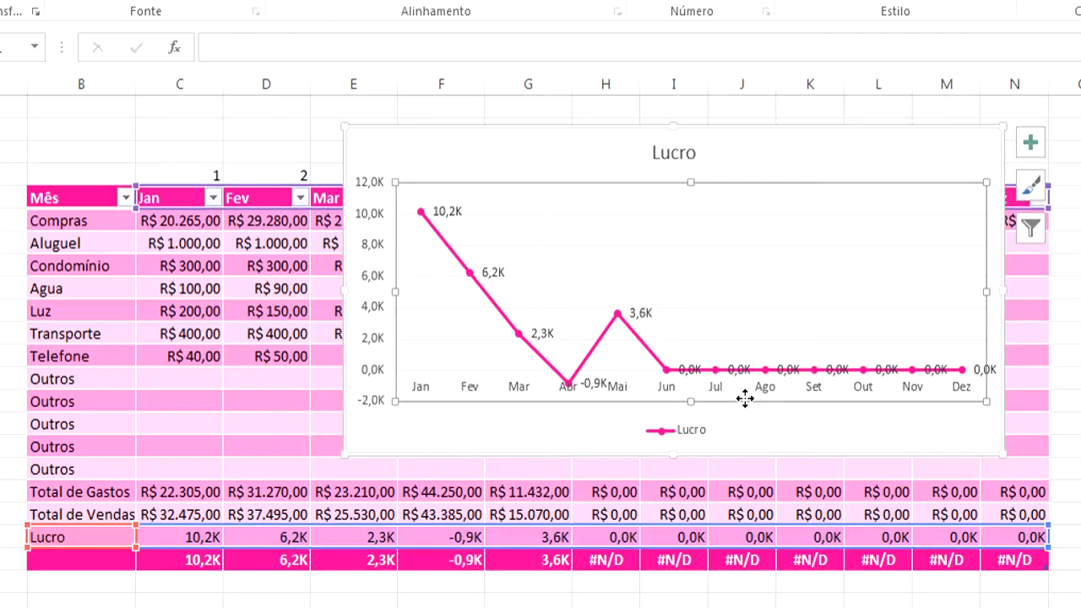
pyautogui.click(402, 538)
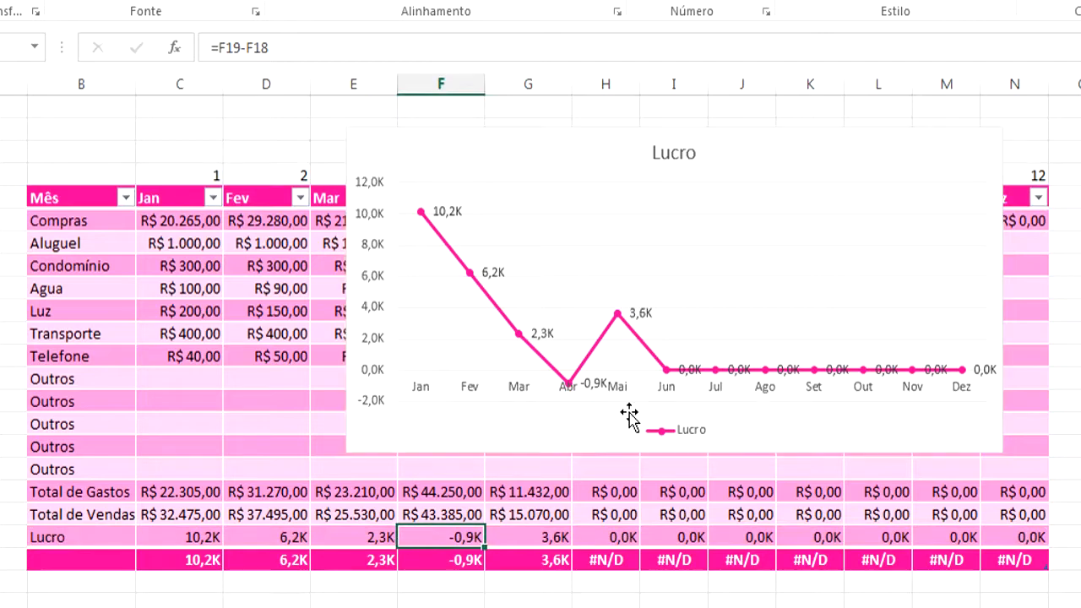
pyautogui.click(803, 434)
pyautogui.moveTo(454, 523); pyautogui.dragTo(463, 567)
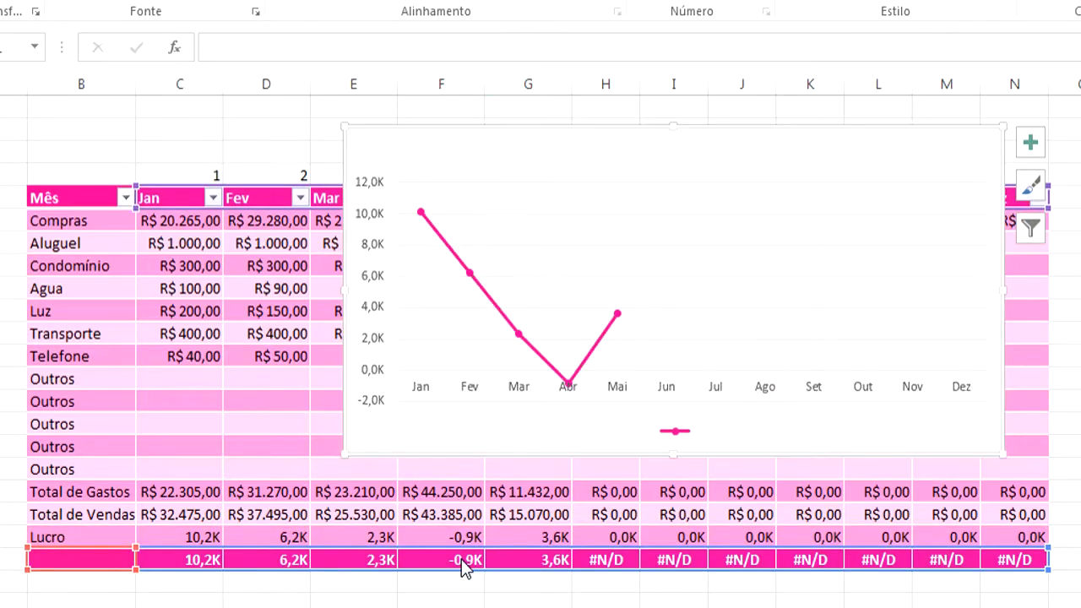
pyautogui.click(1071, 536)
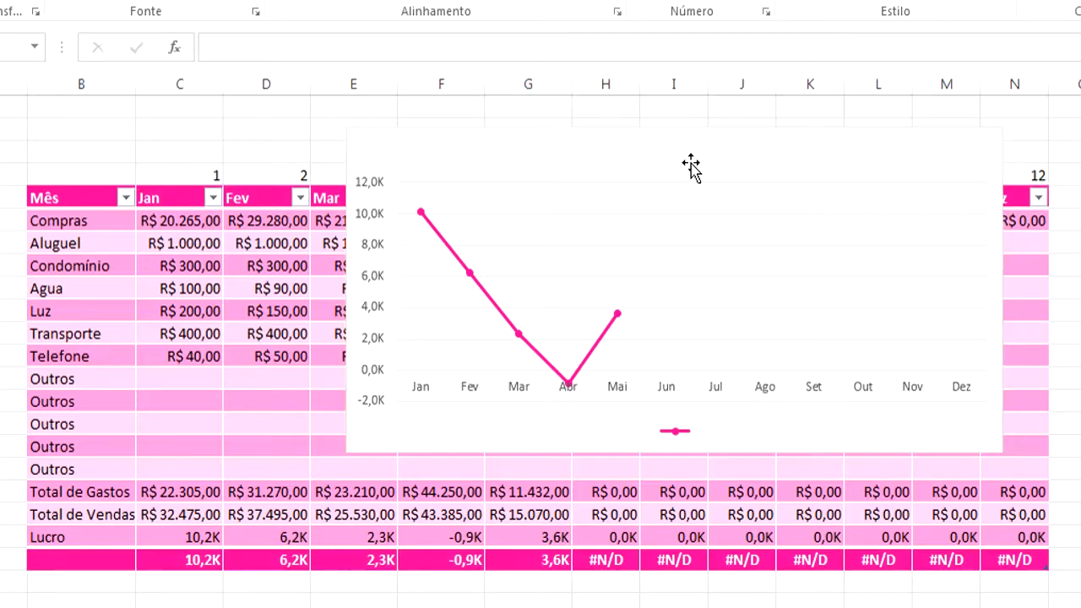
pyautogui.rightClick(609, 323)
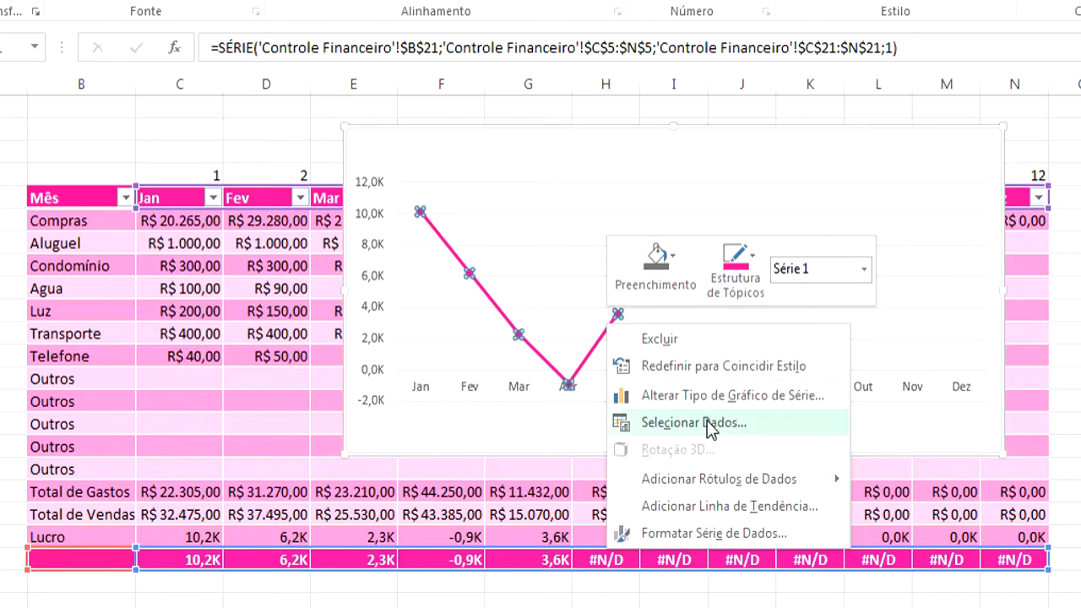
pyautogui.click(709, 479)
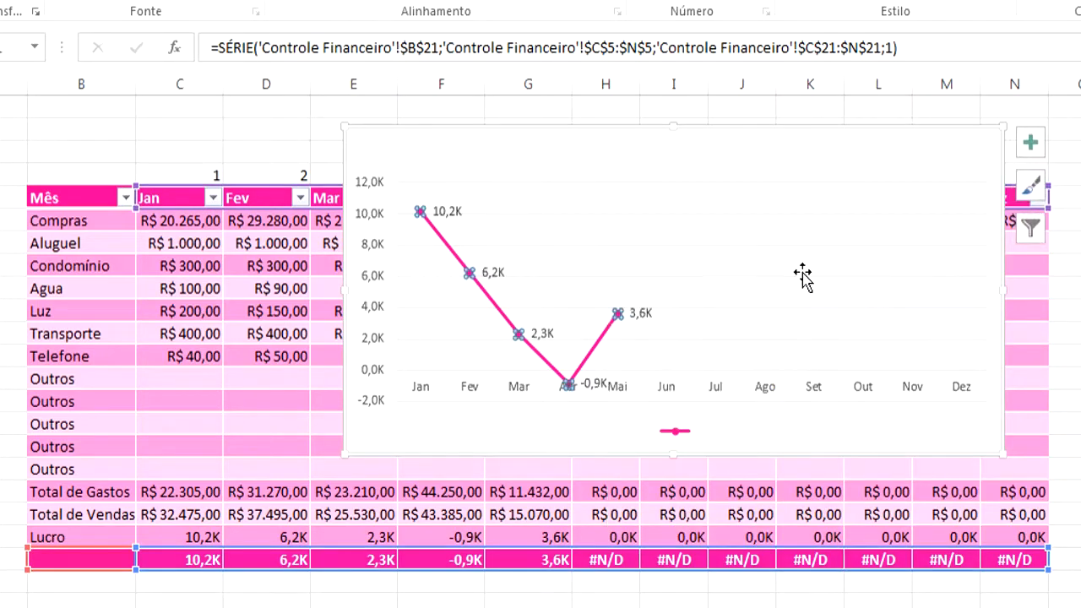
# Step: Move the line chart on the Controle Financeiro sheet slightly right and the doughnut chart on the Estoque sheet over the stock table
pyautogui.click(810, 169)
pyautogui.moveTo(743, 160)
pyautogui.mouseDown()
pyautogui.moveTo(741, 170)
pyautogui.moveTo(762, 164)
pyautogui.mouseUp()
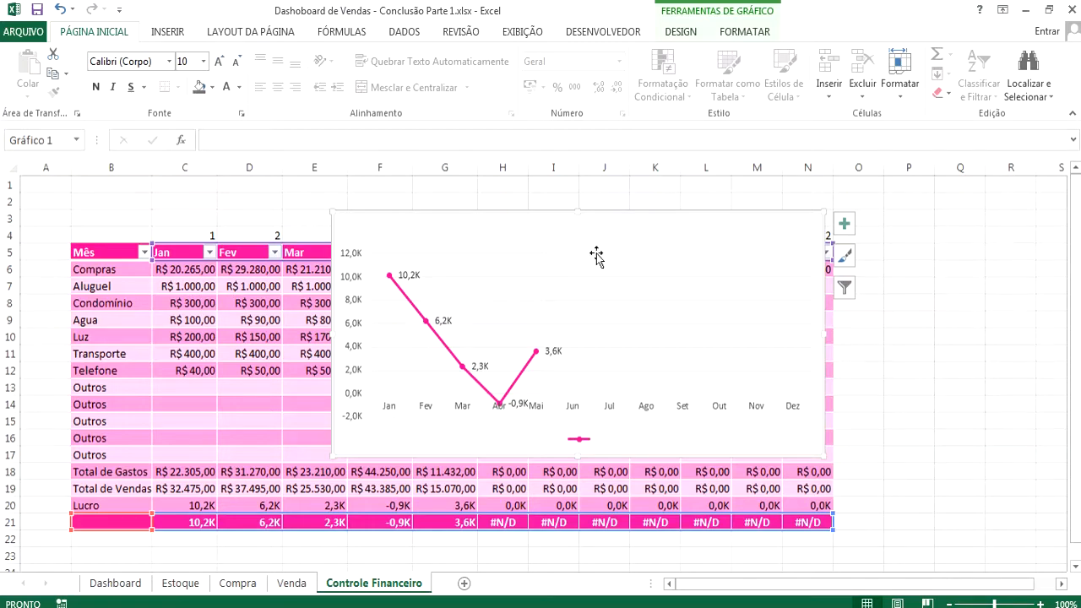
pyautogui.click(237, 582)
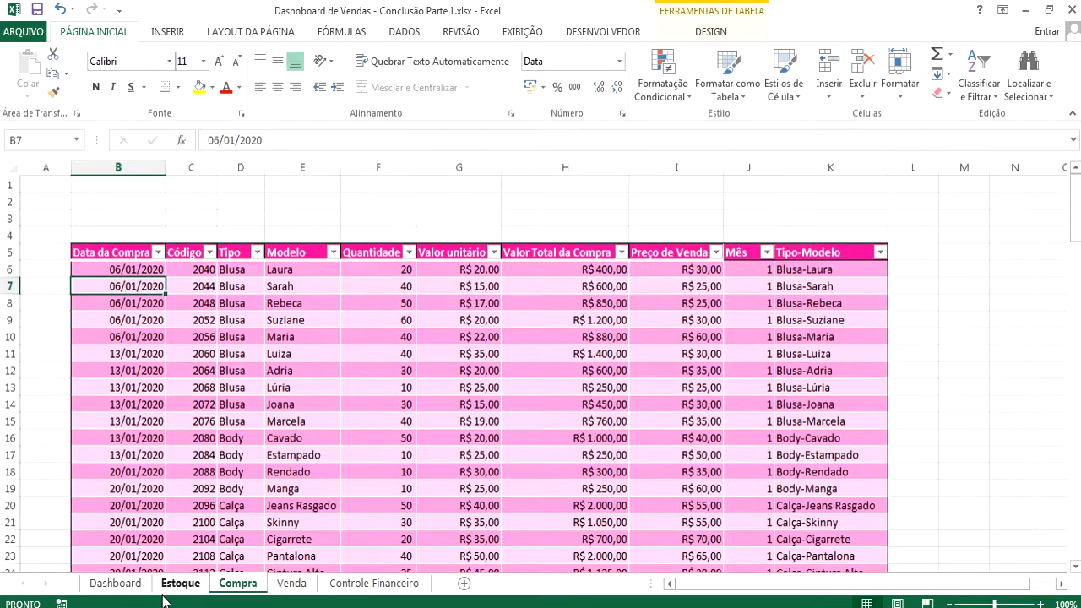
pyautogui.click(180, 583)
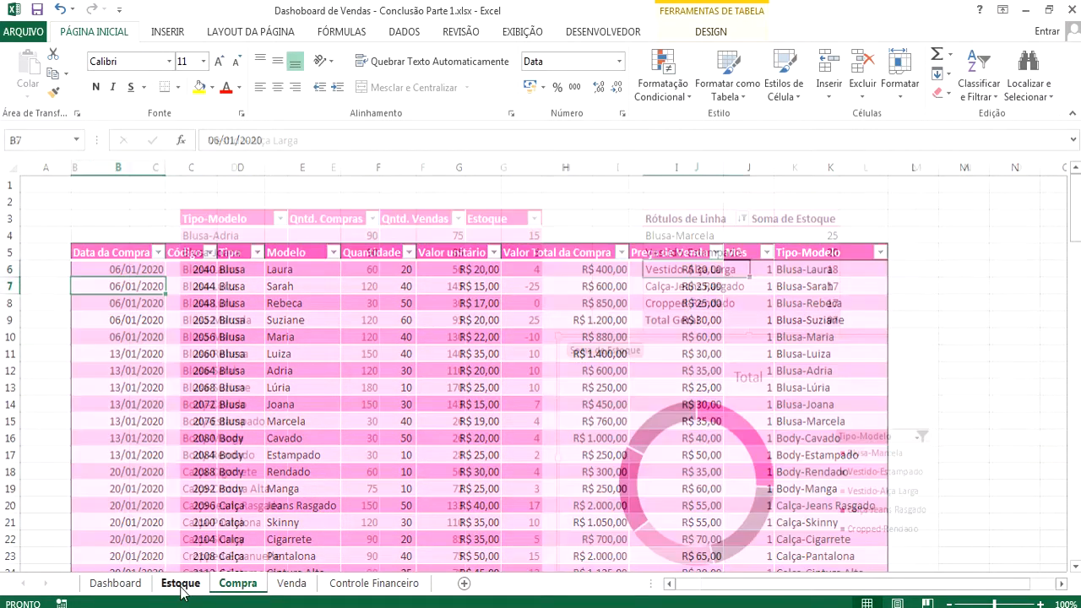
pyautogui.moveTo(852, 388)
pyautogui.mouseDown()
pyautogui.moveTo(856, 379)
pyautogui.moveTo(697, 294)
pyautogui.moveTo(690, 313)
pyautogui.mouseUp()
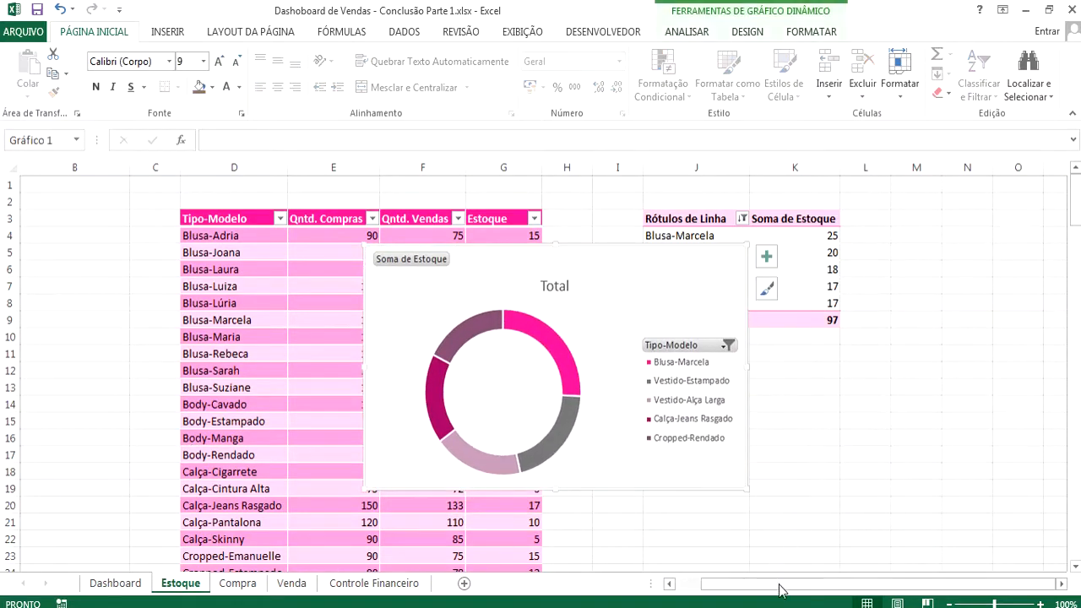
pyautogui.moveTo(779, 589); pyautogui.dragTo(690, 591)
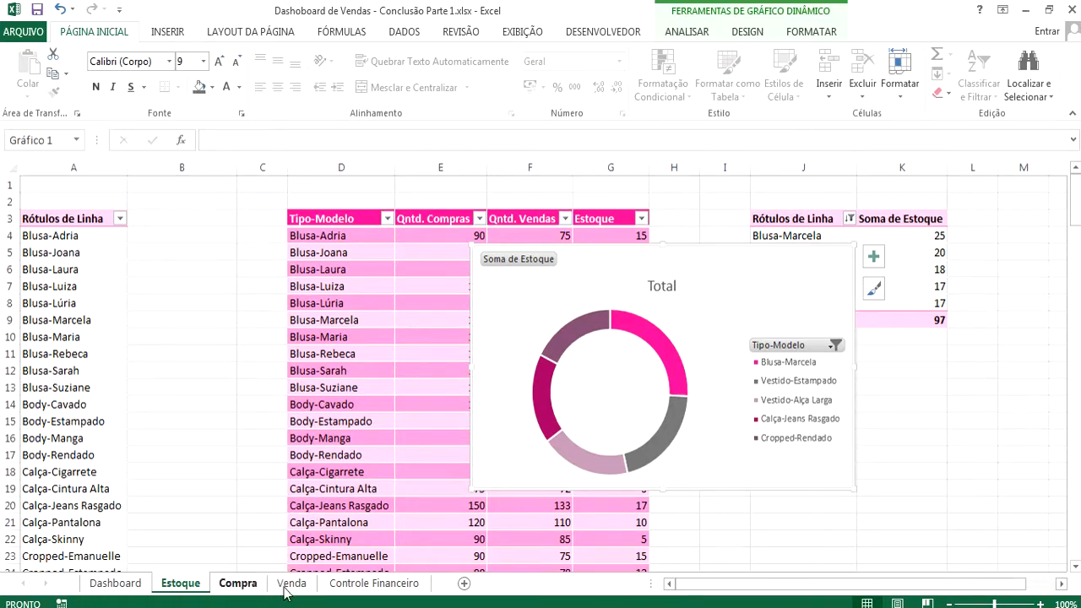
# Step: View the charts on the Venda and Controle Financeiro sheets
pyautogui.click(309, 581)
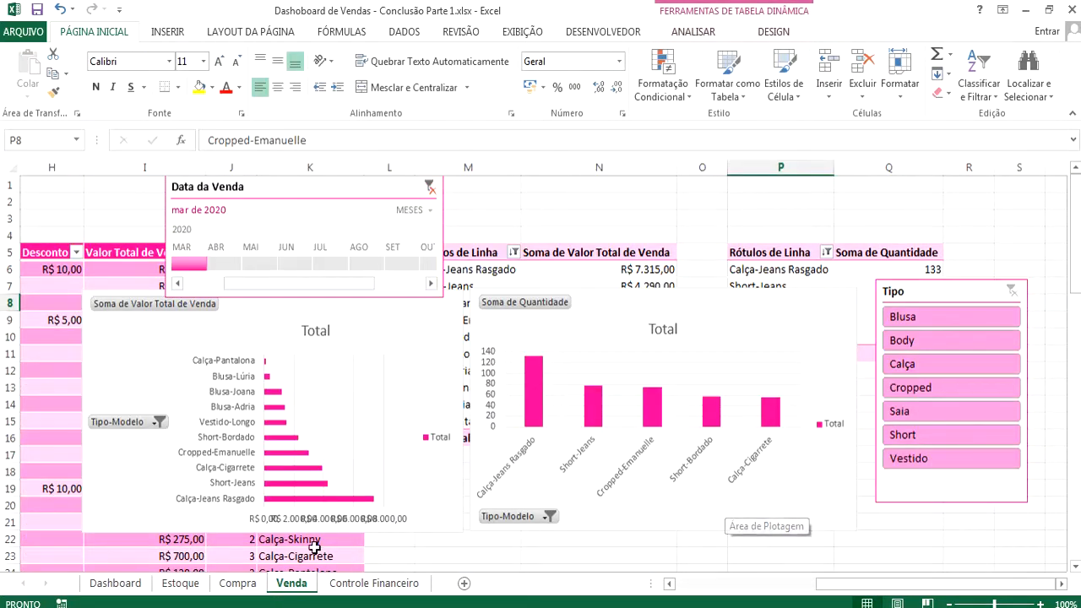
pyautogui.click(364, 582)
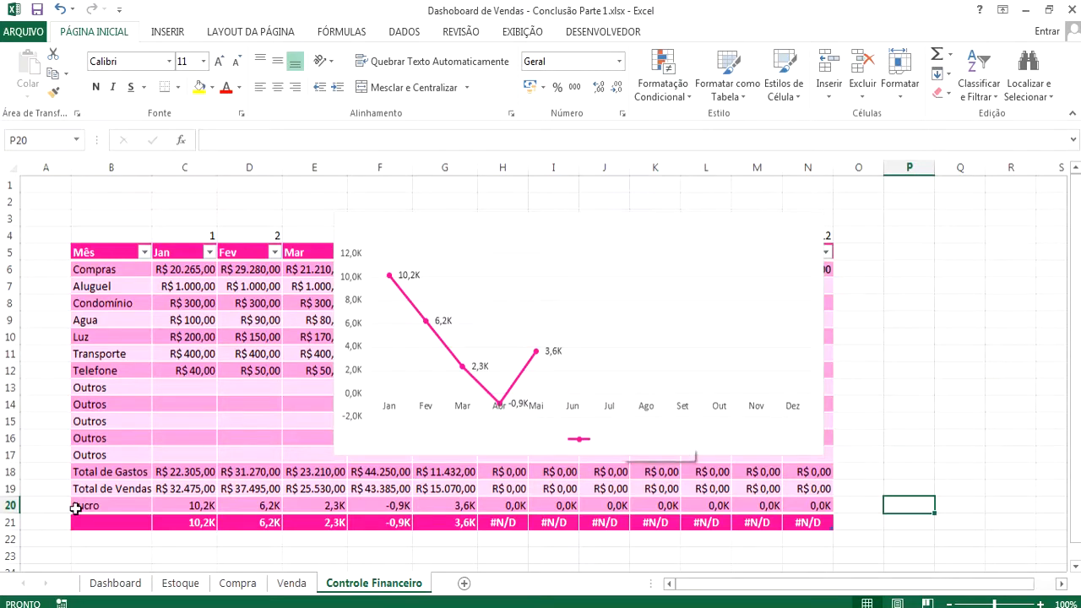
# Step: Delete the three colour-reference rectangles below the banner on the Dashboard sheet
pyautogui.click(118, 587)
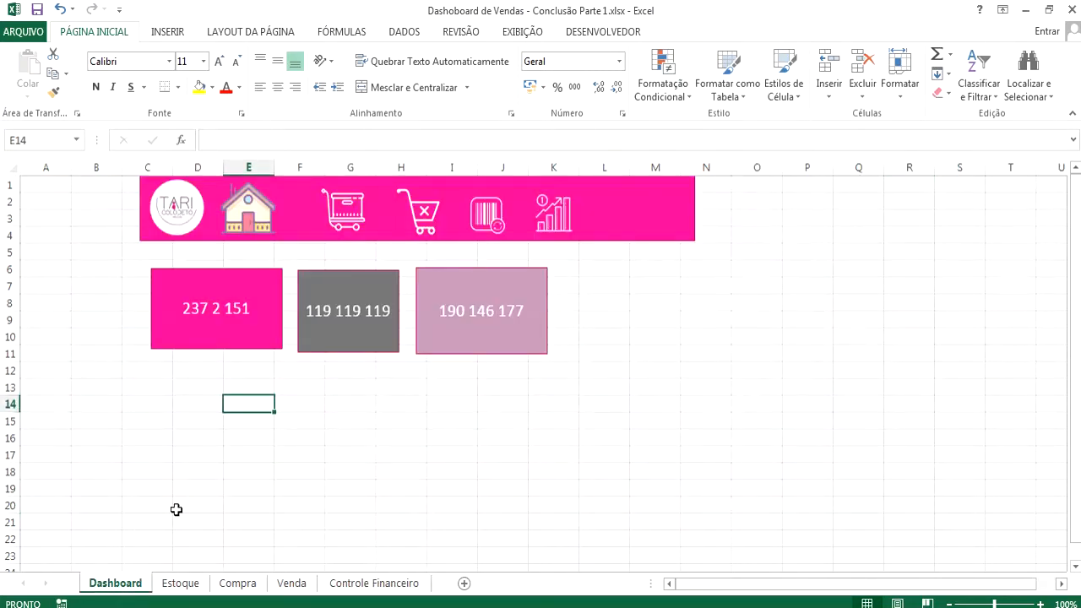
pyautogui.click(210, 340)
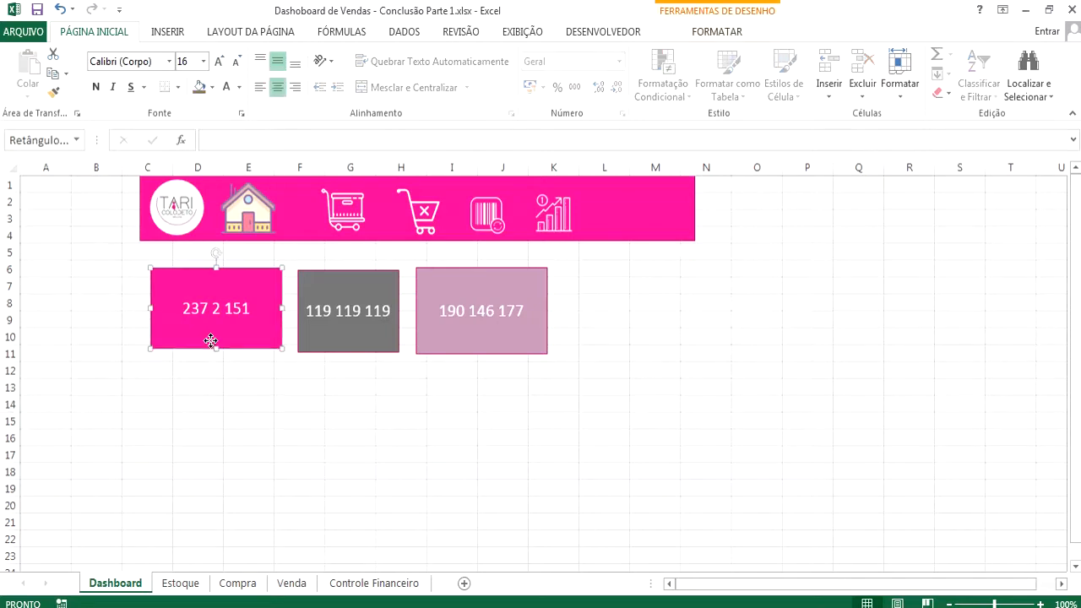
pyautogui.press('Delete')
pyautogui.click(335, 342)
pyautogui.press('Delete')
pyautogui.click(448, 345)
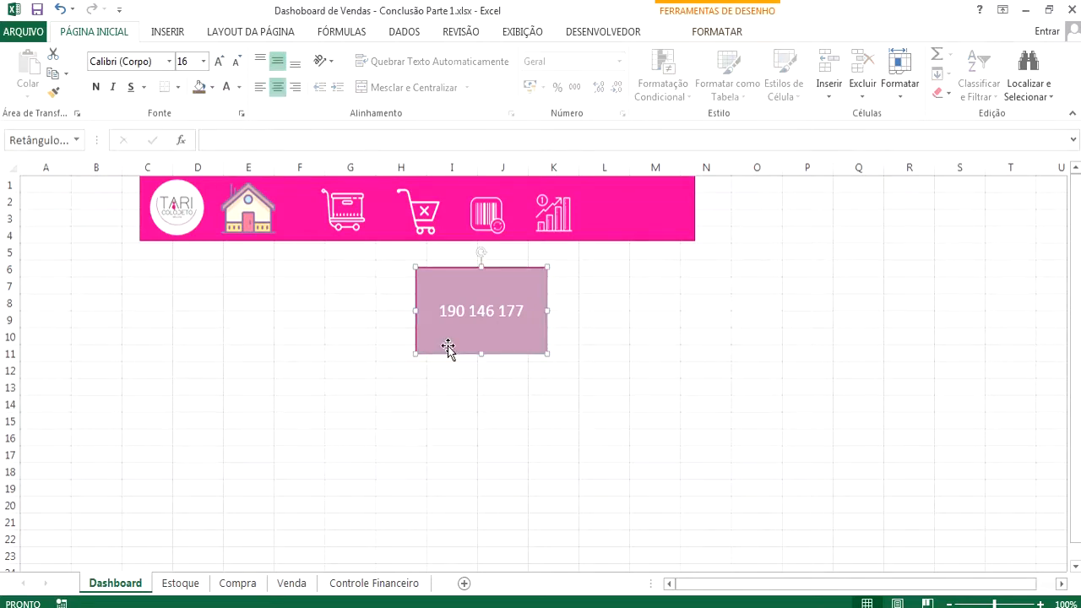
pyautogui.press('Delete')
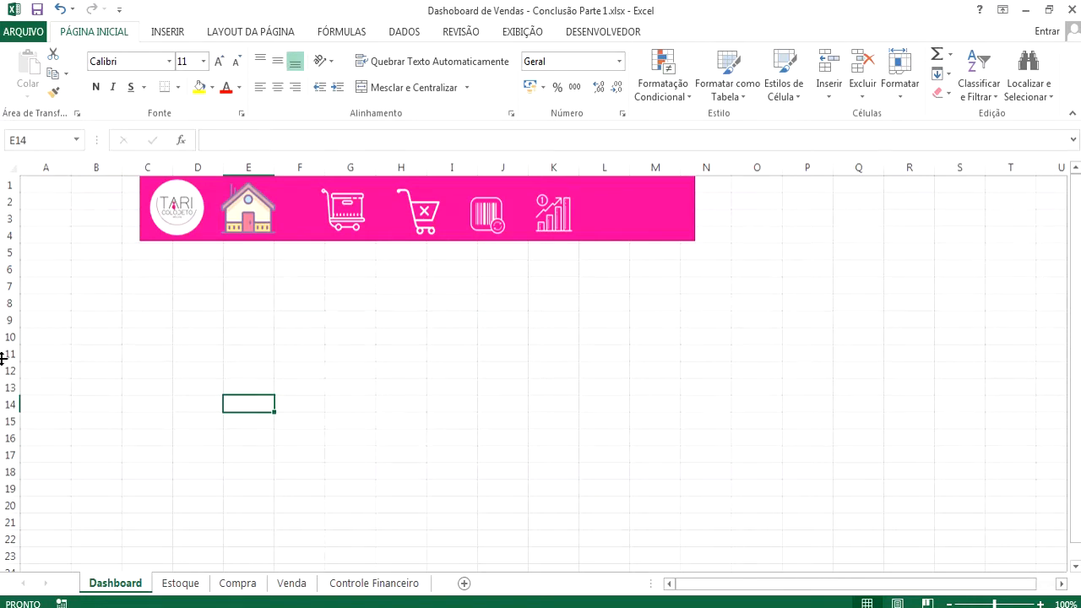
# Step: Try to narrow all columns of the Dashboard sheet at once
pyautogui.click(55, 252)
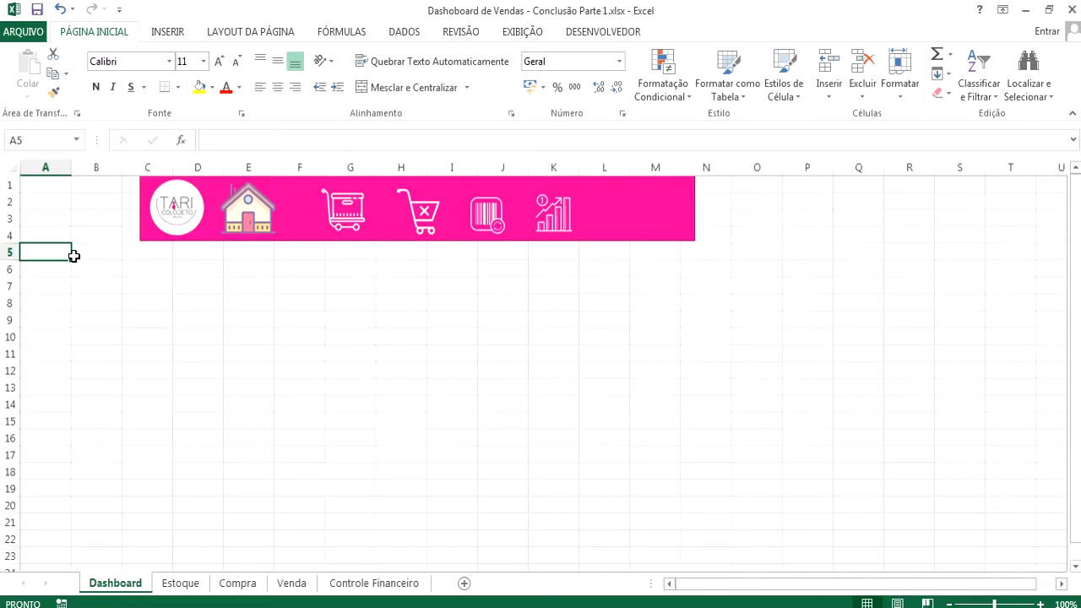
pyautogui.click(10, 166)
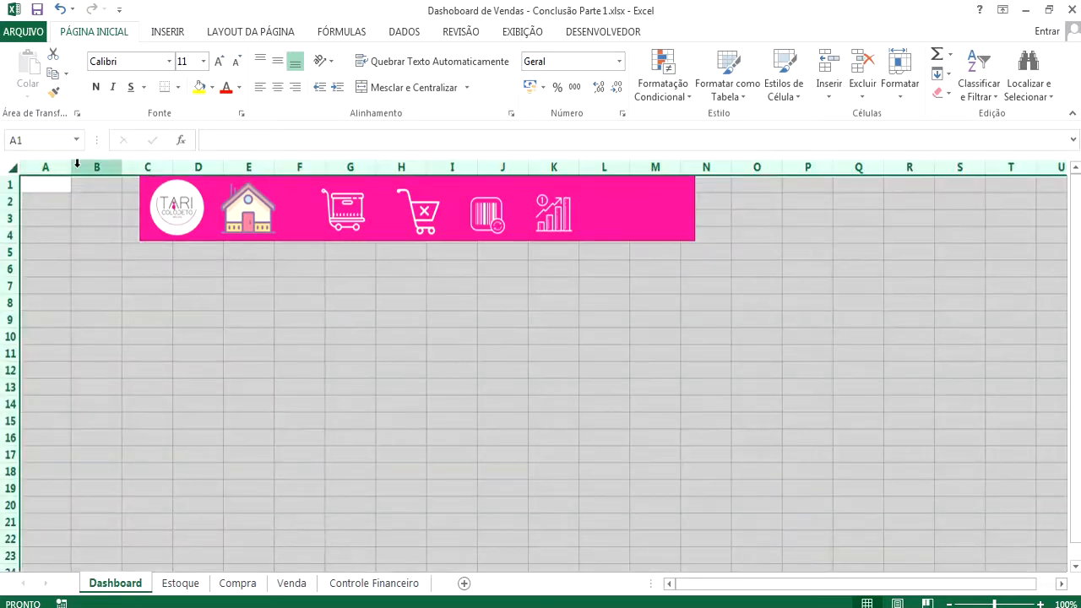
pyautogui.moveTo(71, 167); pyautogui.dragTo(36, 167)
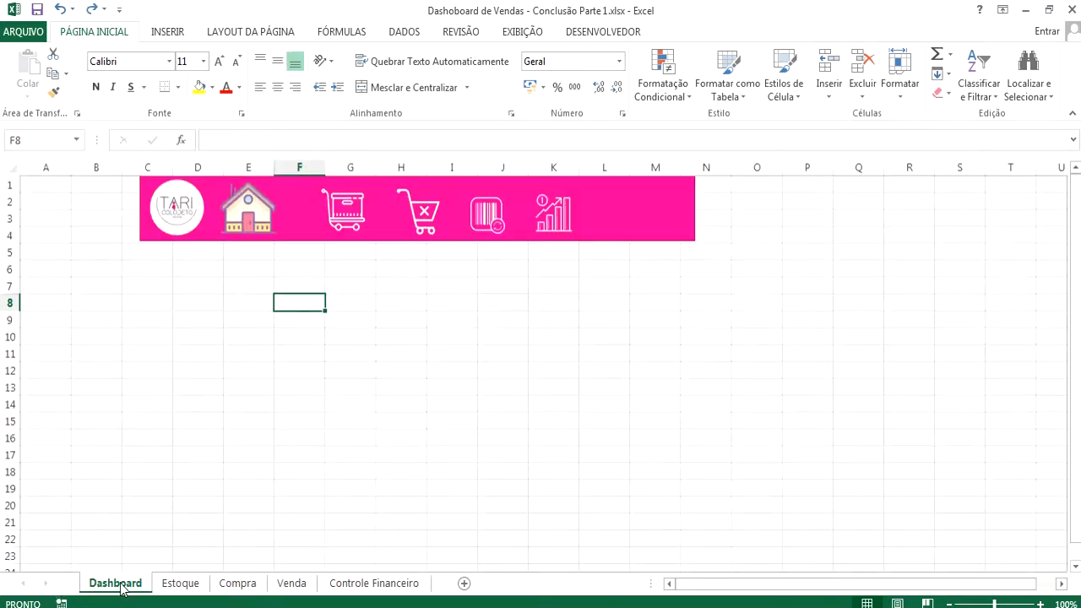
# Step: Insert a new blank worksheet before the Dashboard sheet and narrow all of its columns uniformly into a fine grid
pyautogui.rightClick(119, 584)
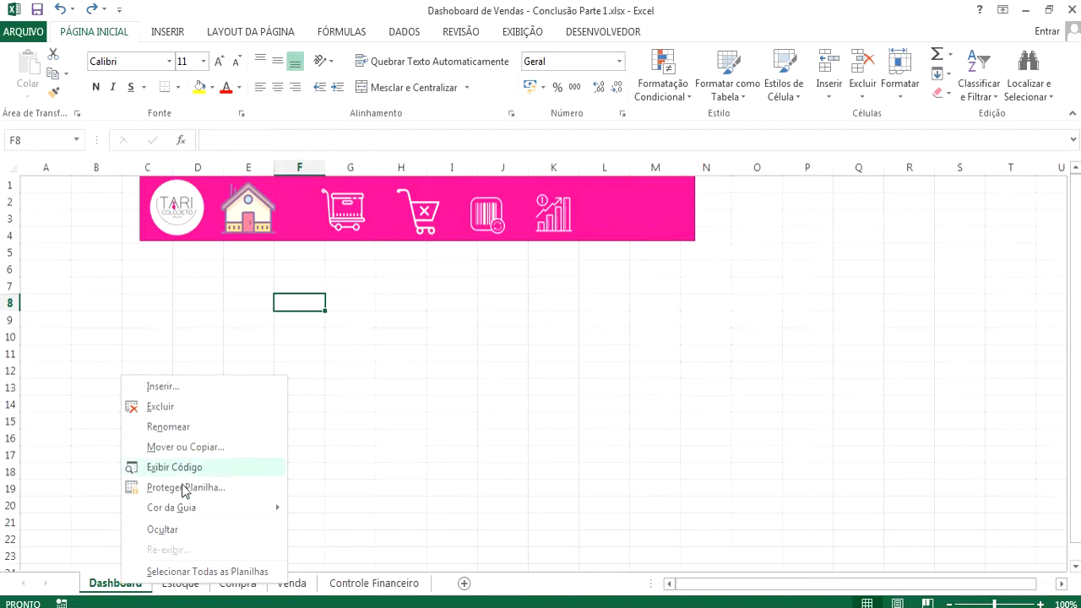
pyautogui.click(158, 387)
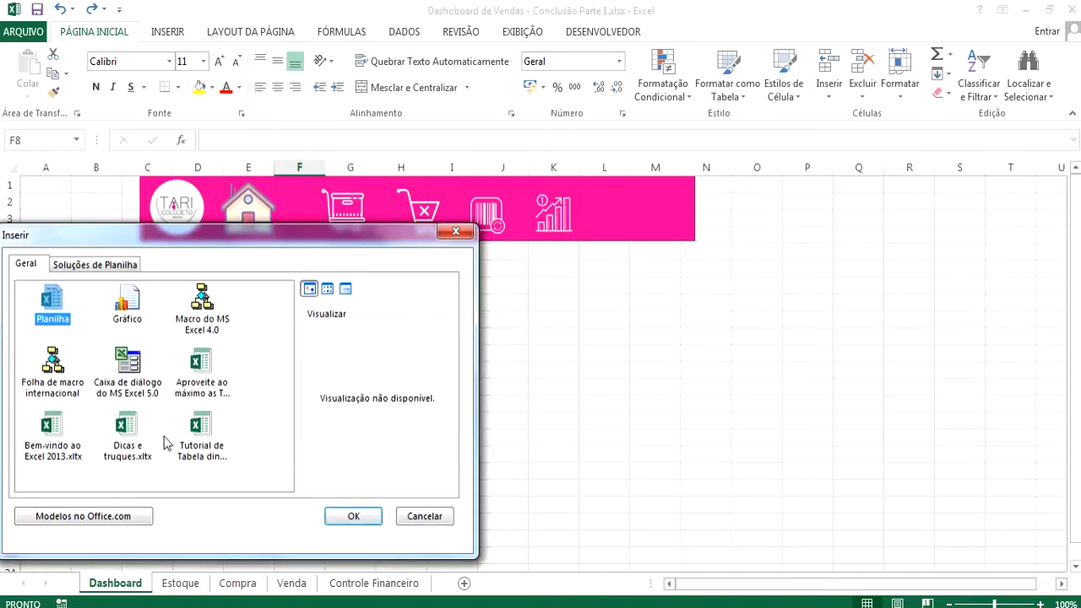
pyautogui.click(354, 517)
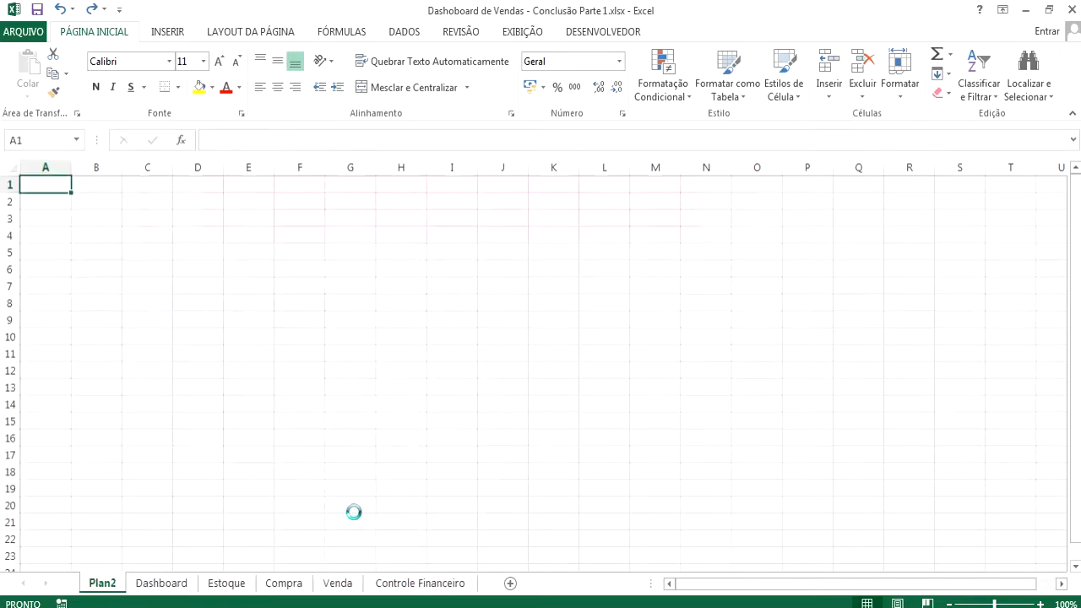
pyautogui.click(10, 167)
pyautogui.moveTo(76, 167); pyautogui.dragTo(42, 167)
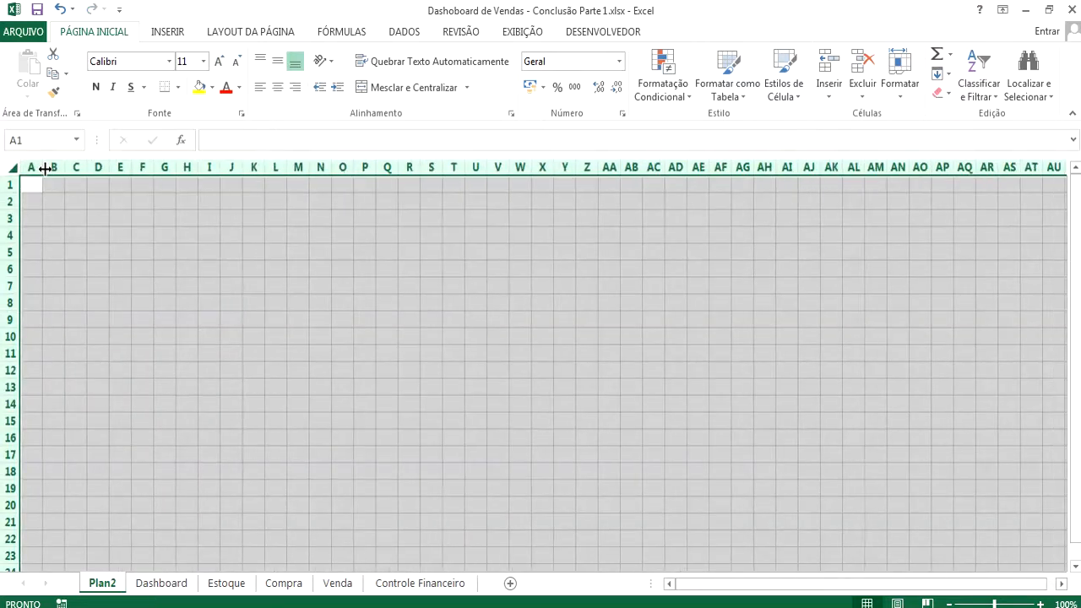
# Step: Copy the pink banner with its logo and five icons from the Dashboard sheet to the top of the Plan2 sheet
pyautogui.click(160, 584)
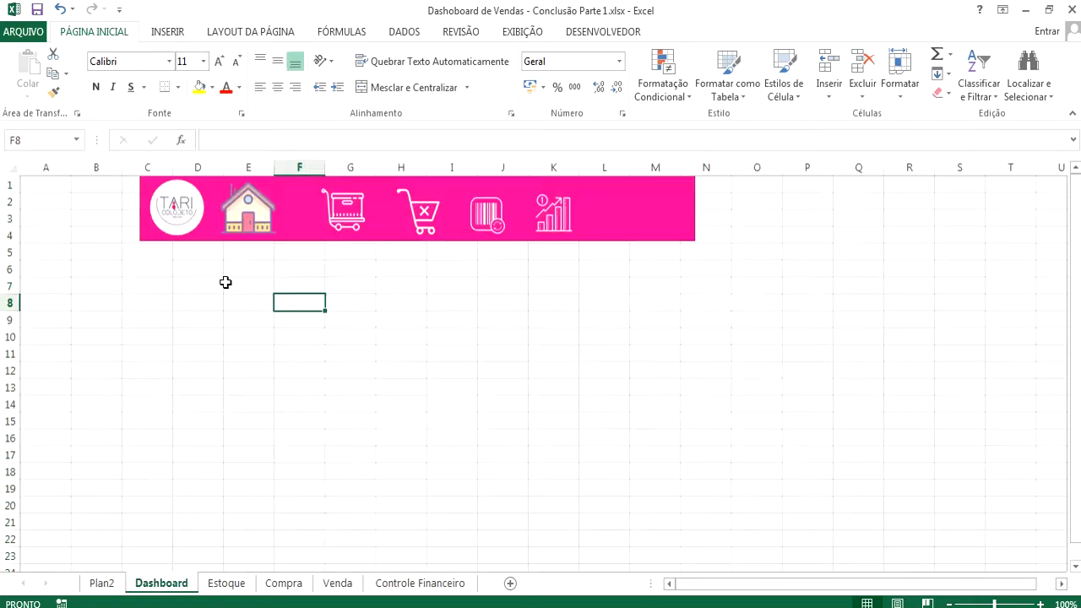
pyautogui.click(154, 233)
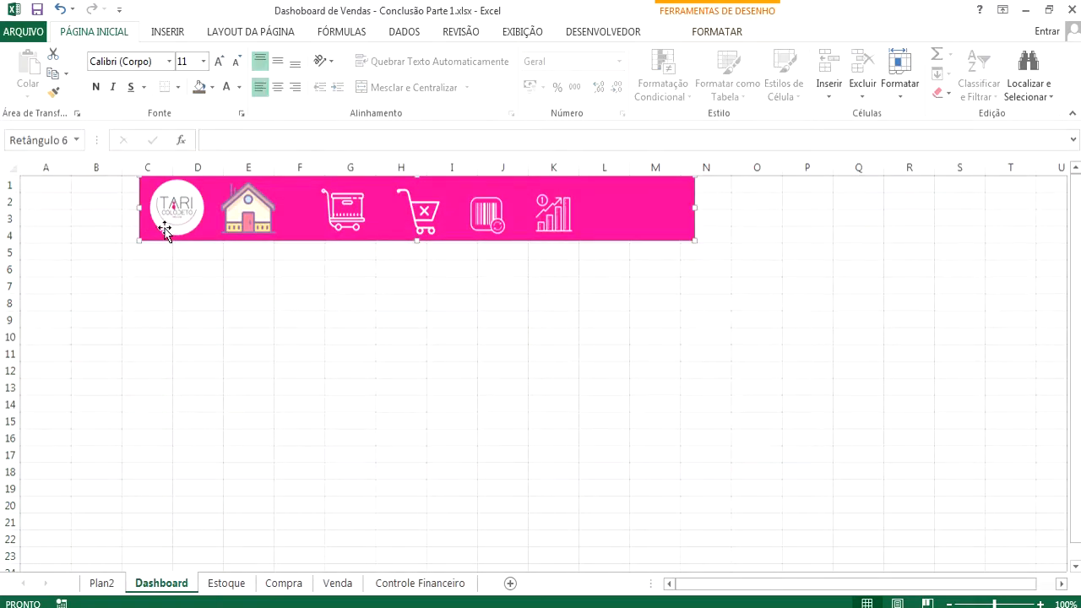
pyautogui.click(162, 223)
pyautogui.click(146, 239)
pyautogui.keyDown('ctrl'); pyautogui.click(179, 221); pyautogui.keyUp('ctrl')
pyautogui.keyDown('ctrl'); pyautogui.click(249, 215); pyautogui.keyUp('ctrl')
pyautogui.keyDown('ctrl'); pyautogui.click(342, 211); pyautogui.keyUp('ctrl')
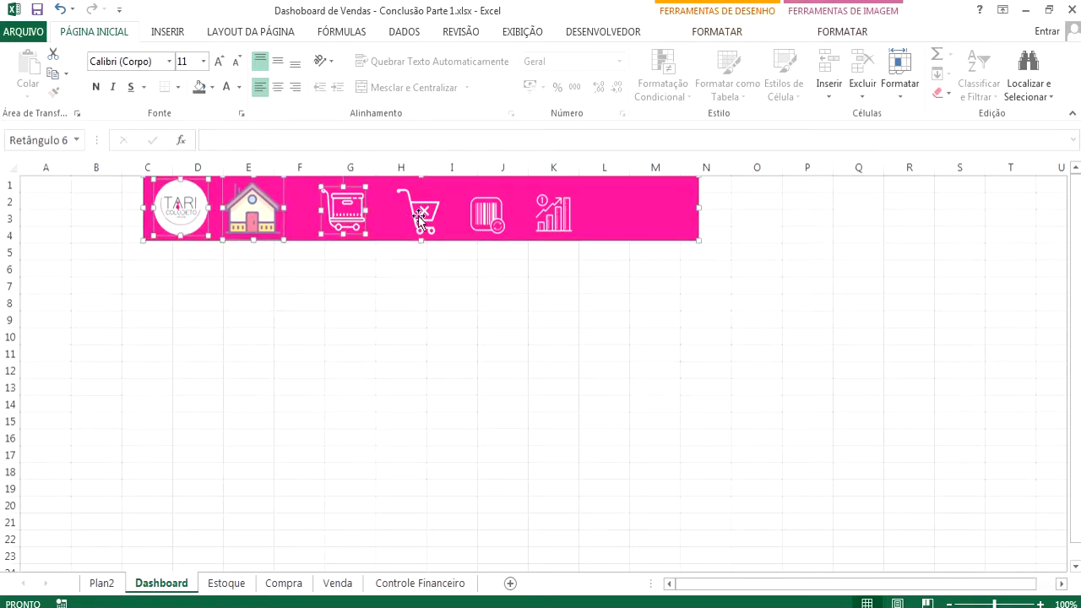
pyautogui.keyDown('ctrl'); pyautogui.click(419, 211); pyautogui.keyUp('ctrl')
pyautogui.keyDown('ctrl'); pyautogui.click(492, 227); pyautogui.keyUp('ctrl')
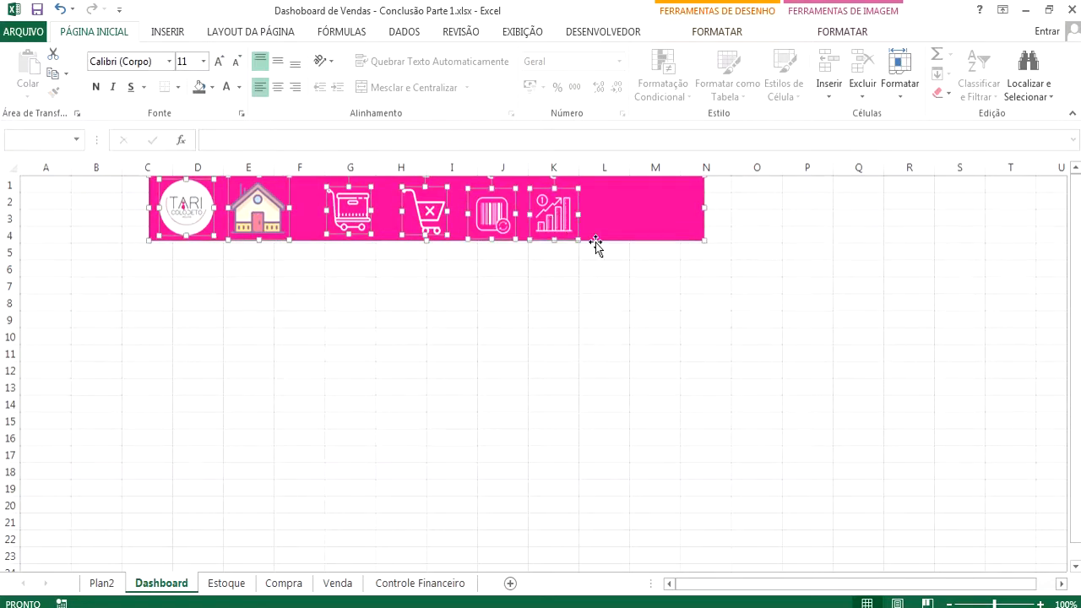
pyautogui.hotkey('ctrl', 'c')
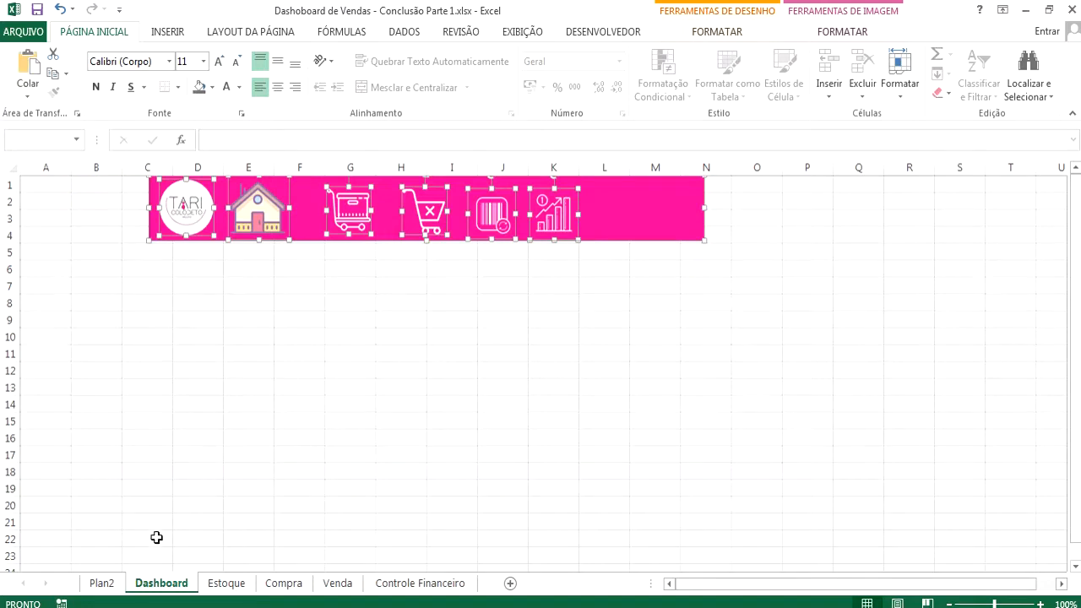
pyautogui.click(101, 583)
pyautogui.hotkey('ctrl', 'v')
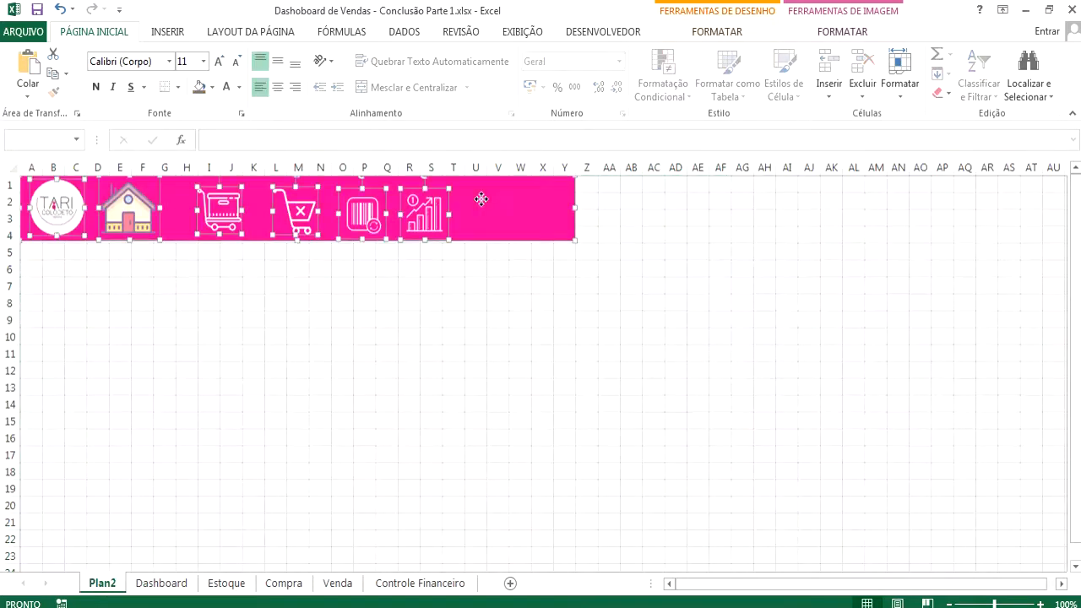
# Step: Delete the old Dashboard sheet and rename Plan2 as Dashboard
pyautogui.click(173, 580)
pyautogui.rightClick(167, 581)
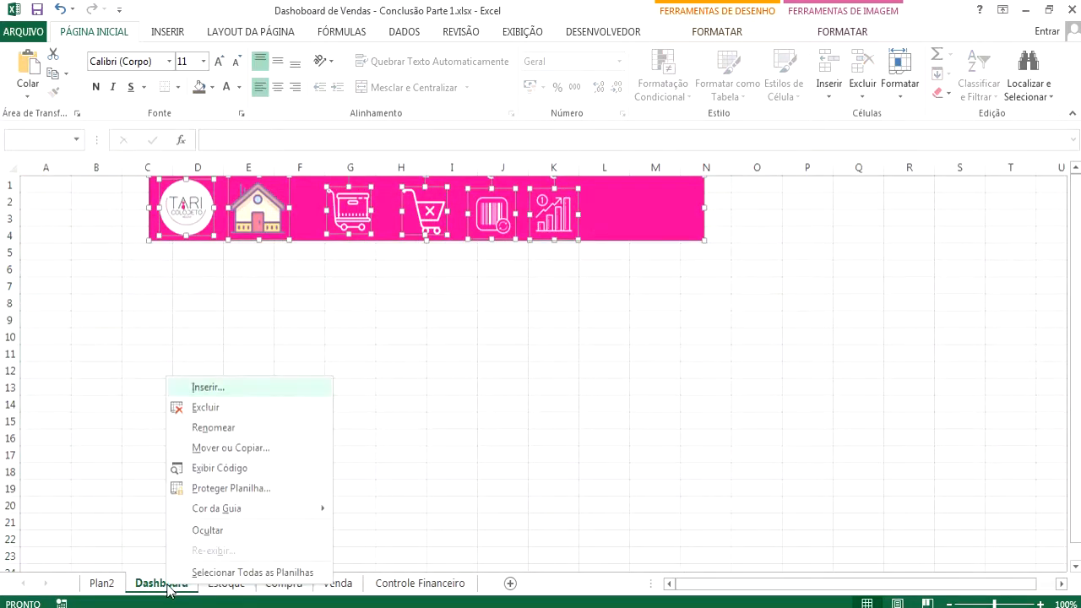
pyautogui.click(239, 414)
pyautogui.press('Return')
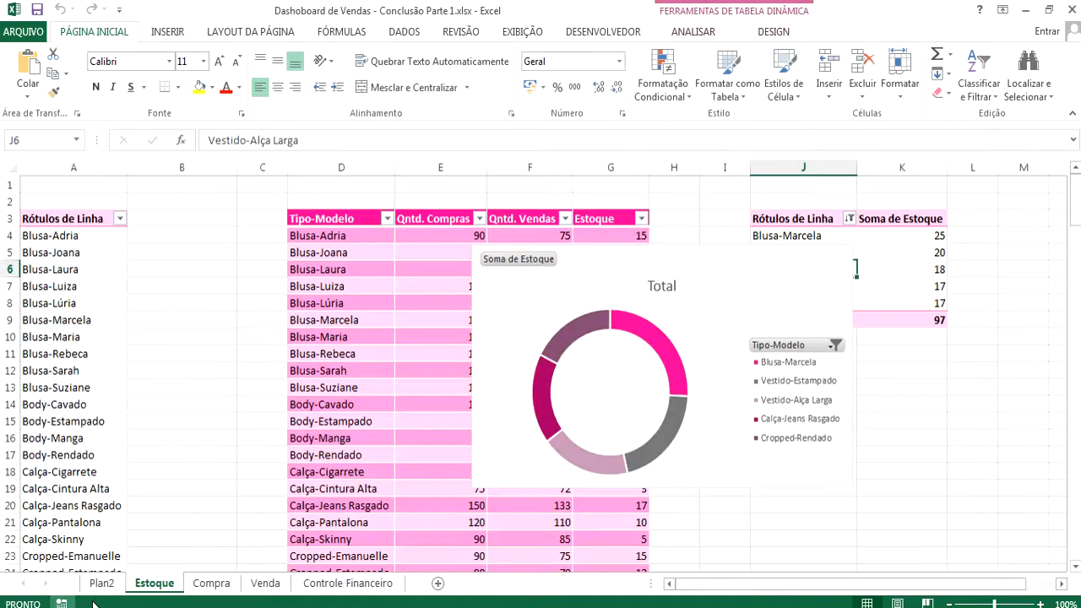
pyautogui.click(103, 583)
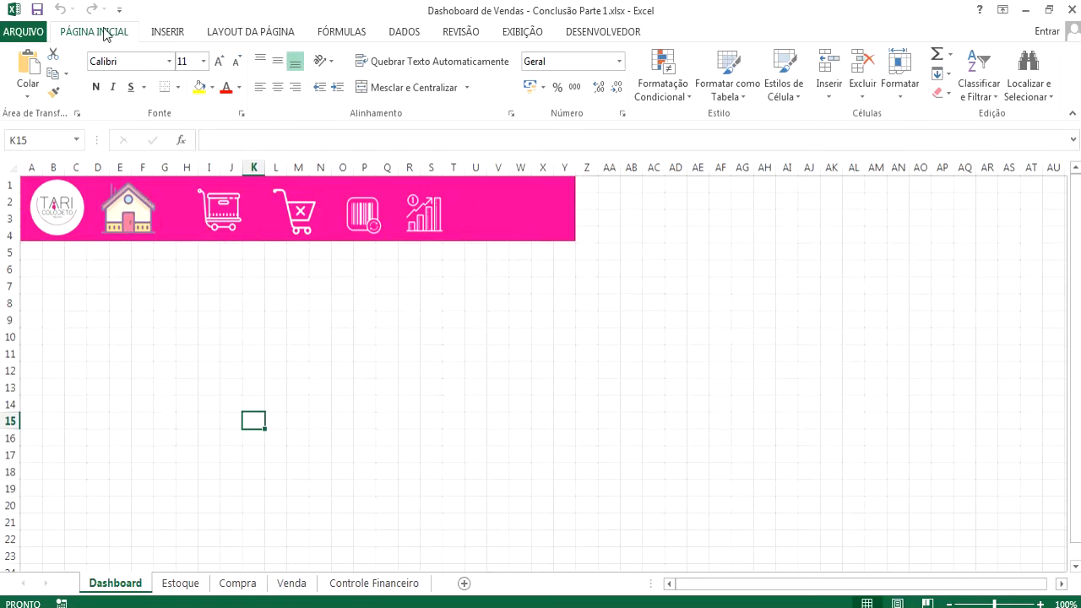
# Step: Draw a rectangle about 2.06 cm high and 5.24 cm wide to the right of the banner, starting at column Z
pyautogui.click(167, 32)
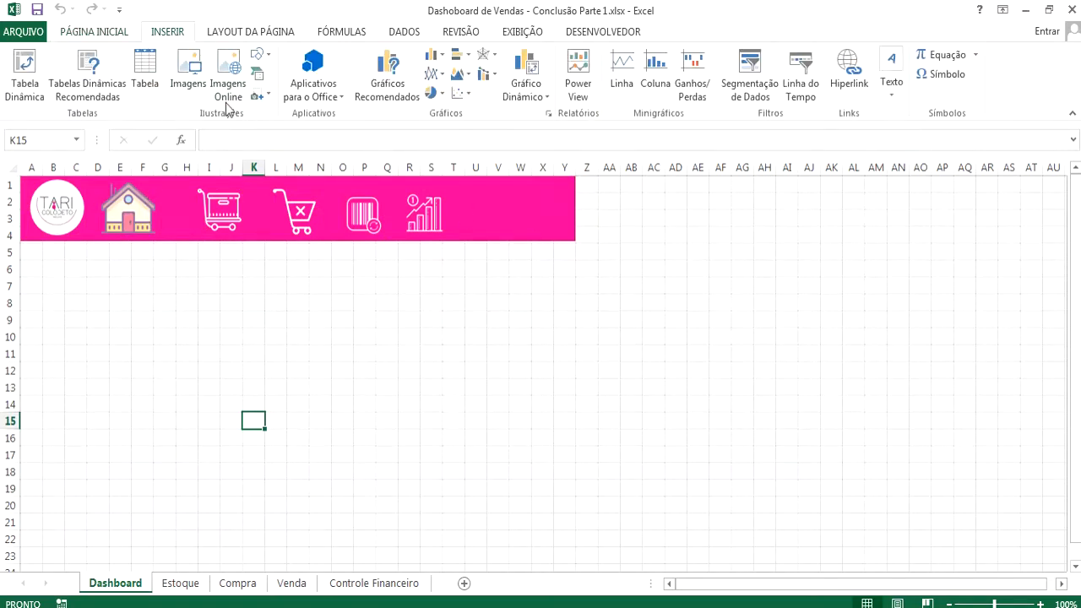
pyautogui.click(258, 54)
pyautogui.click(304, 94)
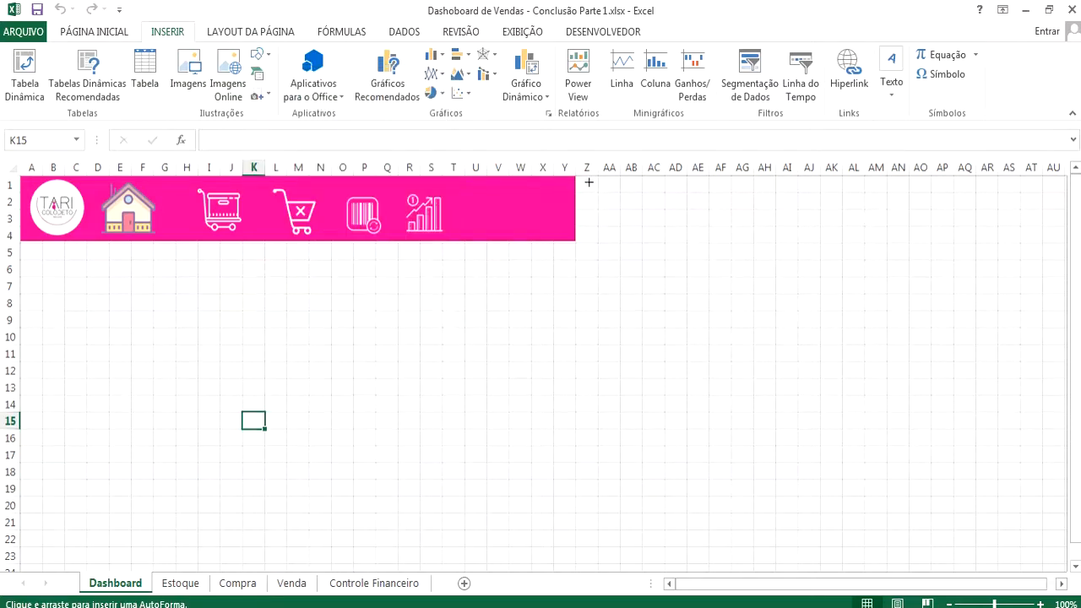
pyautogui.moveTo(590, 204)
pyautogui.mouseDown()
pyautogui.moveTo(673, 234)
pyautogui.moveTo(768, 241)
pyautogui.mouseUp()
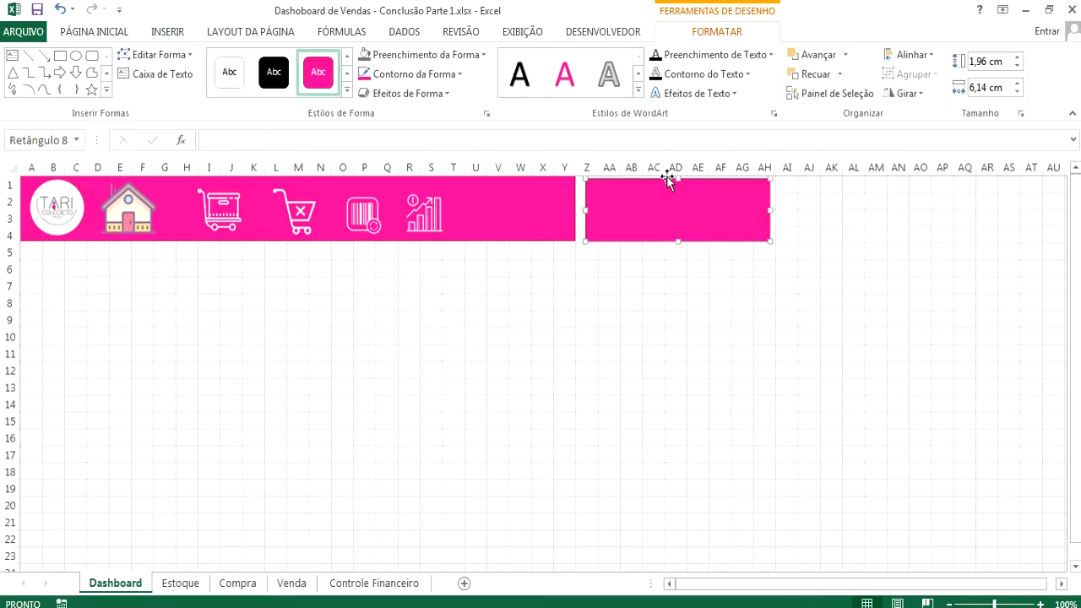
pyautogui.moveTo(677, 176); pyautogui.dragTo(678, 171)
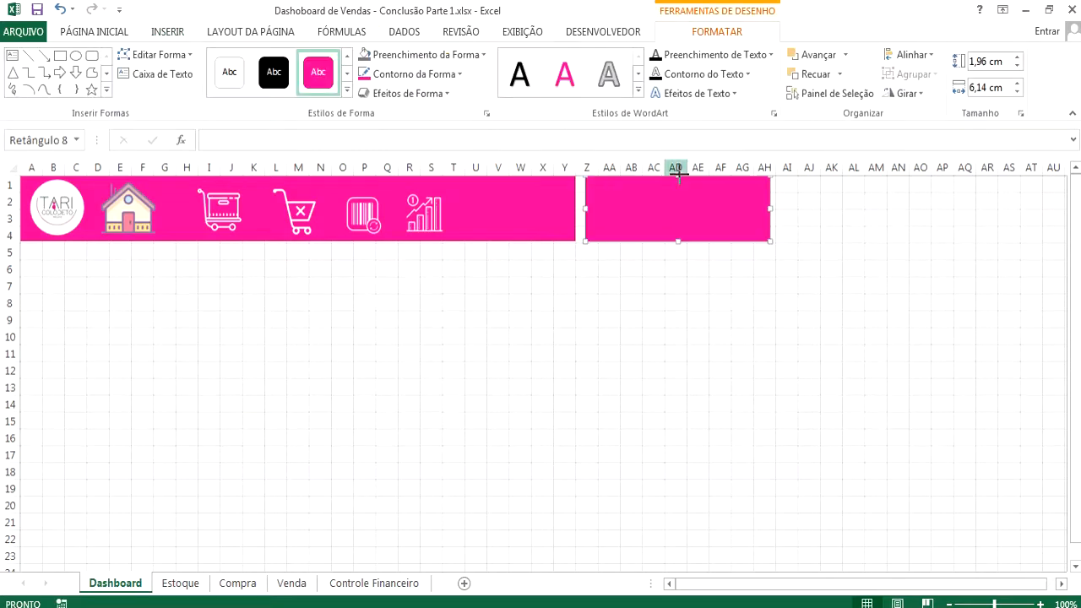
pyautogui.moveTo(770, 211); pyautogui.dragTo(743, 208)
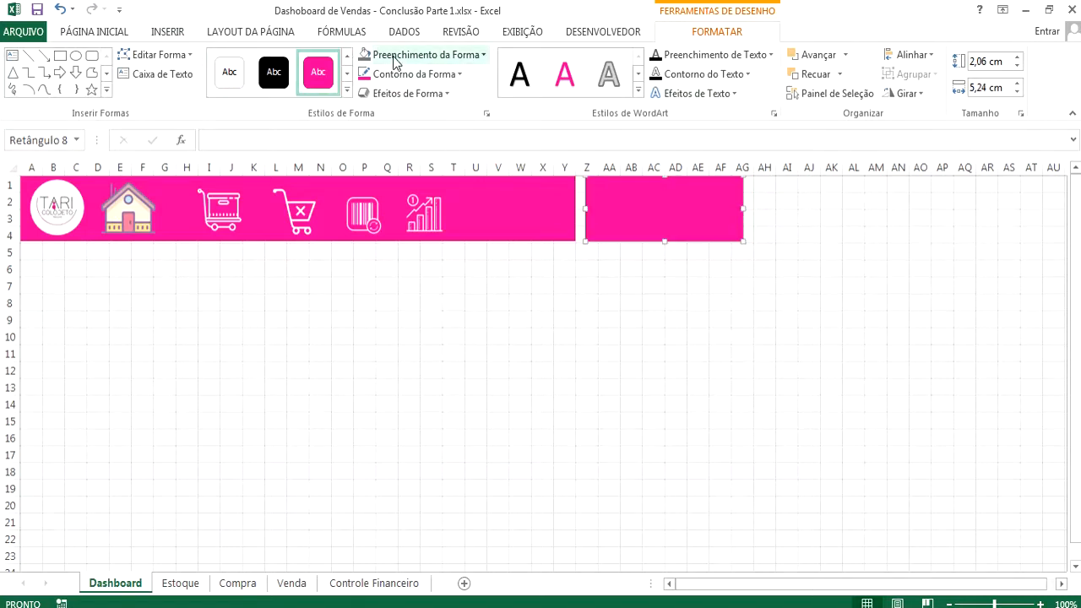
# Step: Fill the new rectangle beside the banner with a dark grey theme colour
pyautogui.click(484, 56)
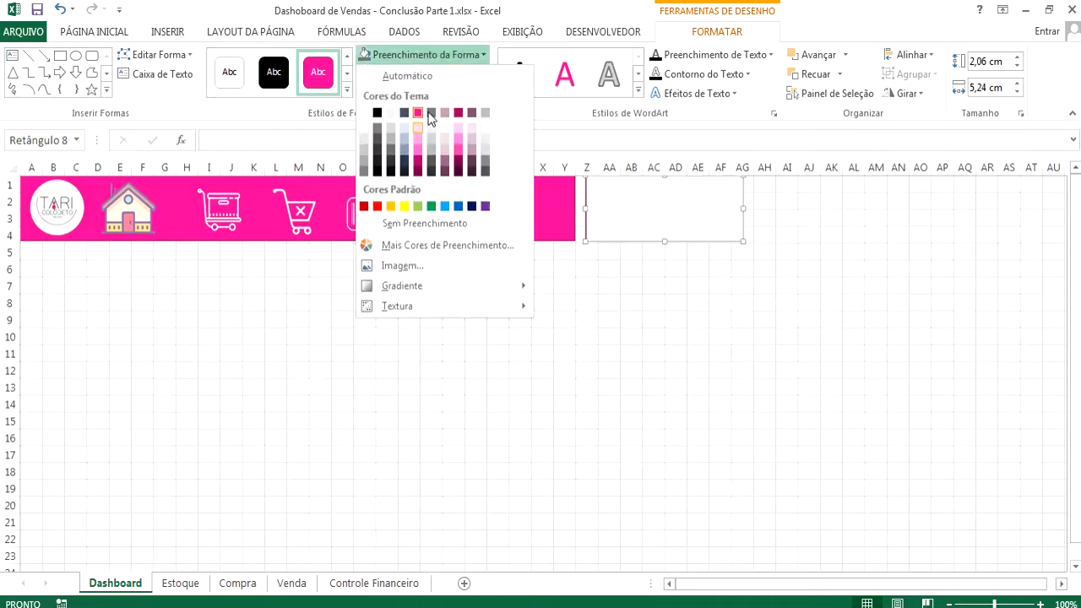
pyautogui.click(364, 172)
pyautogui.click(607, 272)
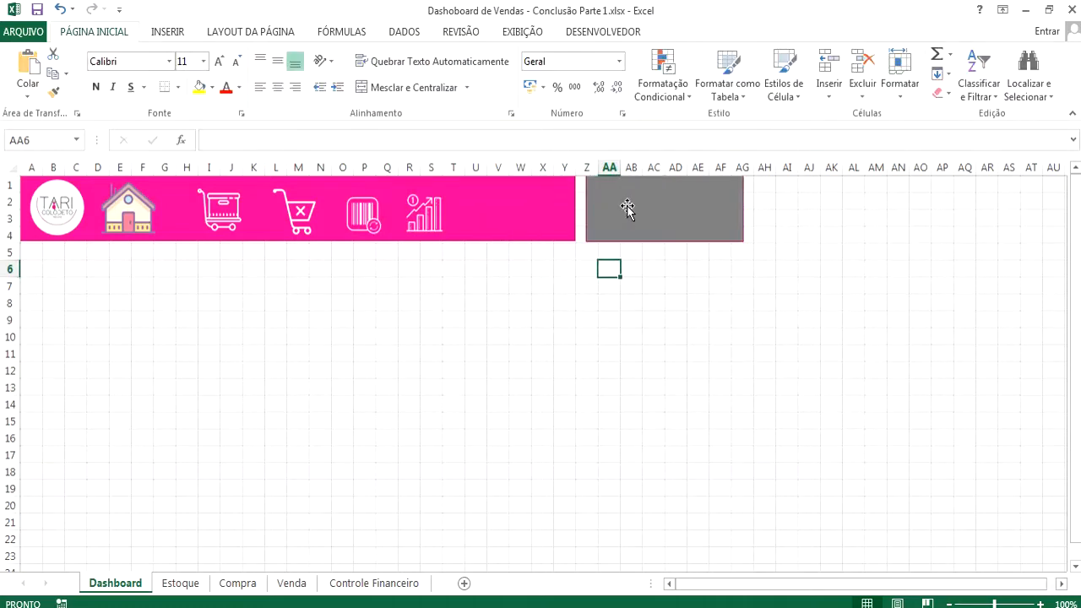
# Step: Remove the outline from the dark grey rectangle beside the banner
pyautogui.doubleClick(622, 208)
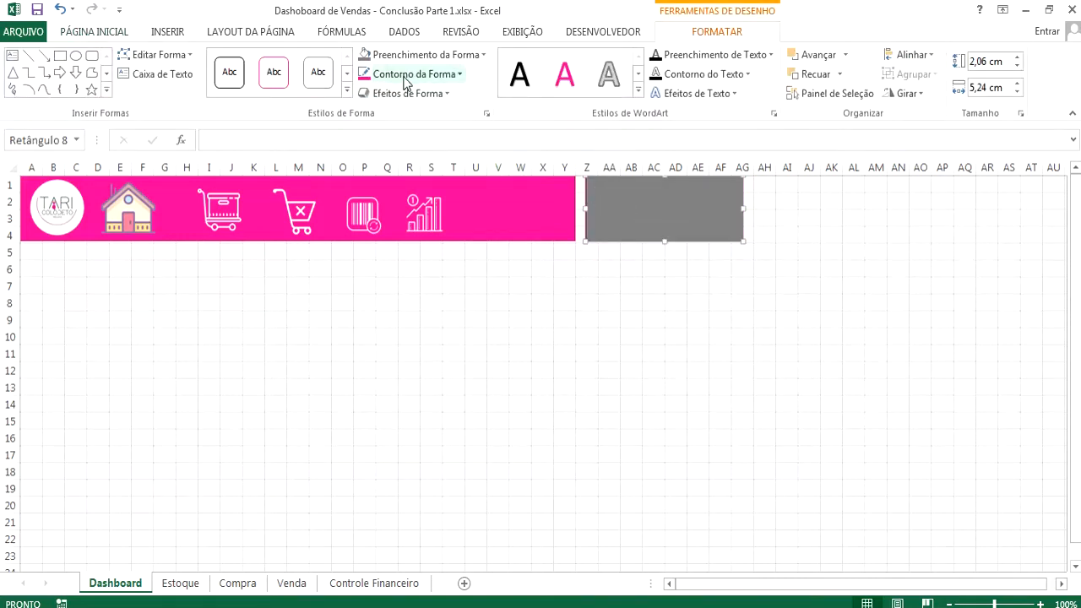
pyautogui.click(405, 82)
pyautogui.click(395, 242)
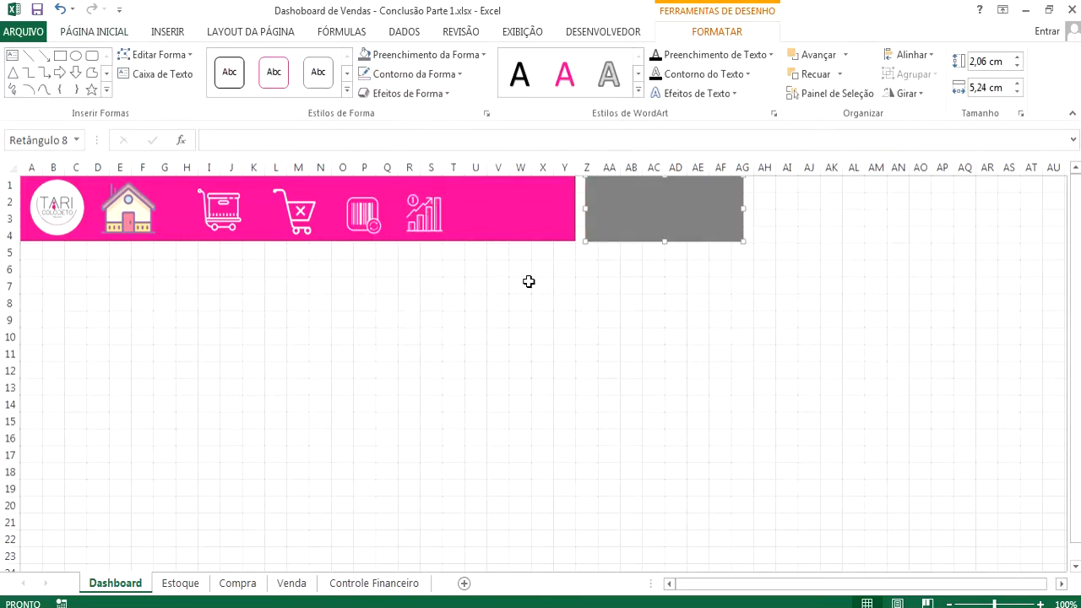
pyautogui.click(644, 314)
# Step: Copy the grey rectangle twice in the same row, placing the copies over columns AH to AN and AO to AU
pyautogui.doubleClick(622, 205)
pyautogui.moveTo(622, 205); pyautogui.dragTo(986, 196)
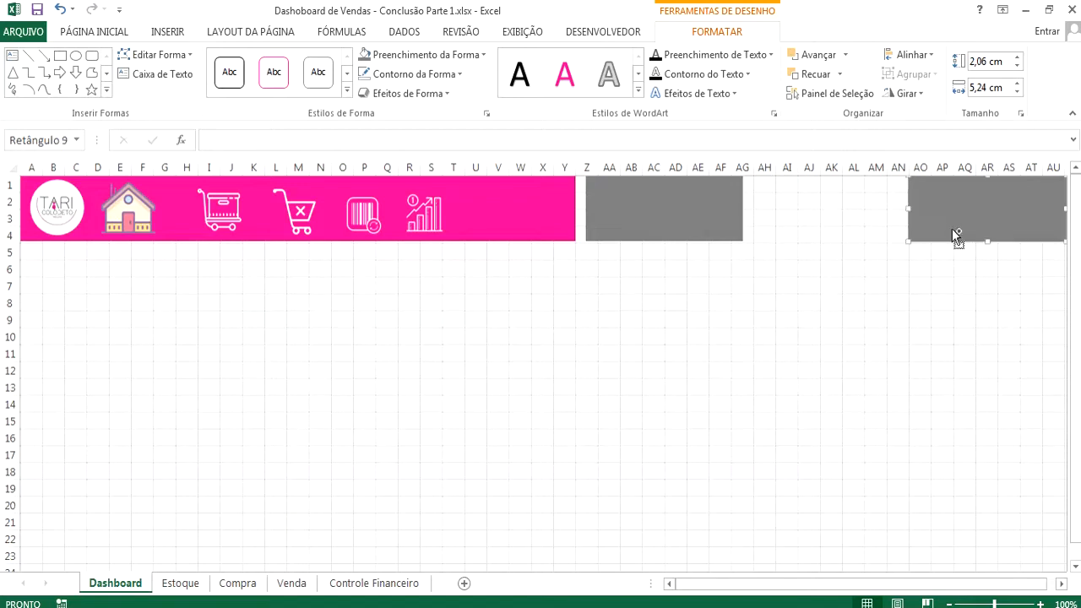
pyautogui.moveTo(956, 236); pyautogui.dragTo(808, 219)
pyautogui.click(712, 217)
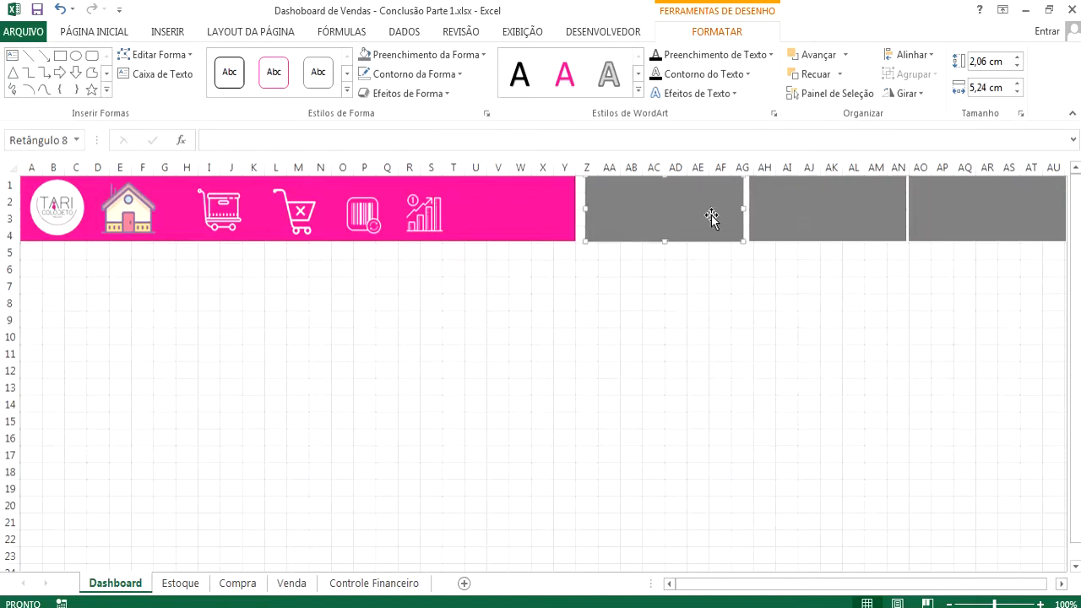
pyautogui.moveTo(712, 215); pyautogui.dragTo(713, 215)
# Step: Shorten the pink banner to end at column Q and move the chart icon back onto it, beside the barcode icon
pyautogui.click(564, 211)
pyautogui.moveTo(574, 208); pyautogui.dragTo(394, 194)
pyautogui.click(440, 220)
pyautogui.moveTo(439, 220); pyautogui.dragTo(363, 212)
# Step: Place a fourth grey rectangle over columns S to Z and extend the pink banner to meet it through column R
pyautogui.click(635, 215)
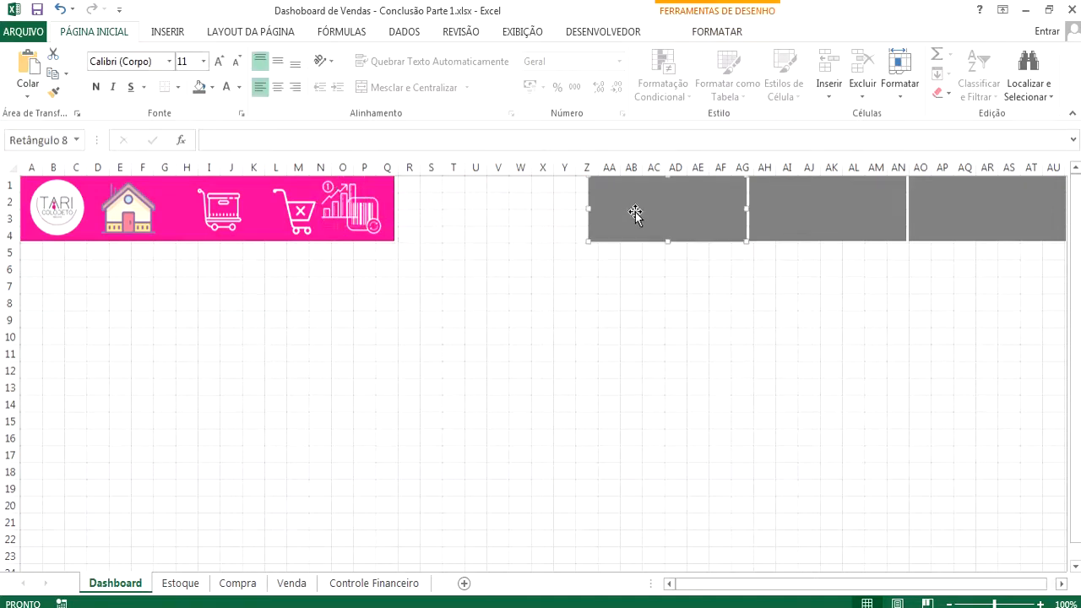
pyautogui.moveTo(635, 215); pyautogui.dragTo(488, 199)
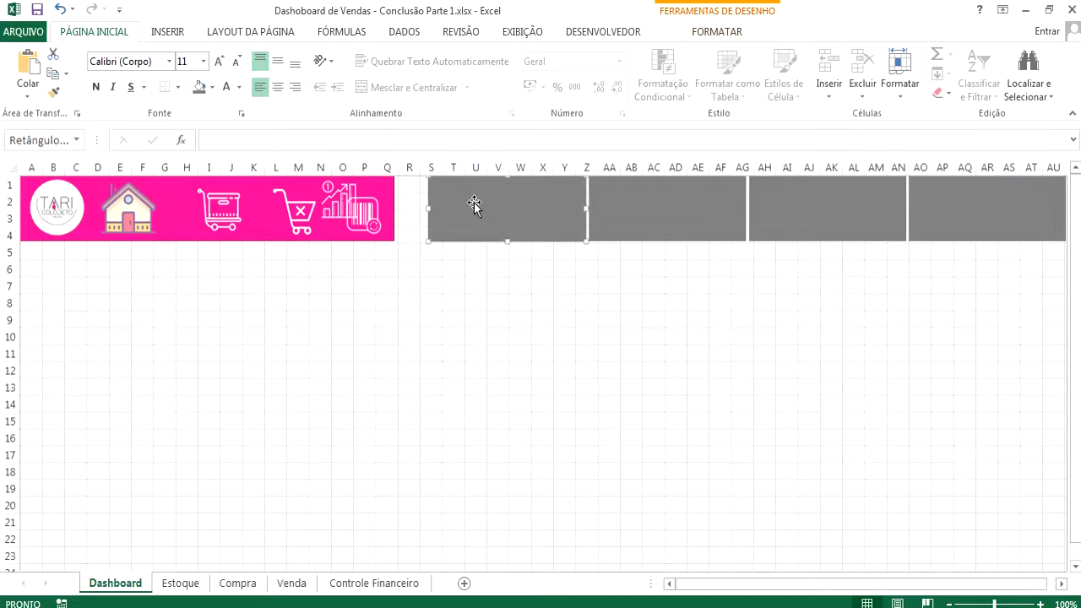
pyautogui.click(391, 202)
pyautogui.moveTo(393, 208); pyautogui.dragTo(423, 209)
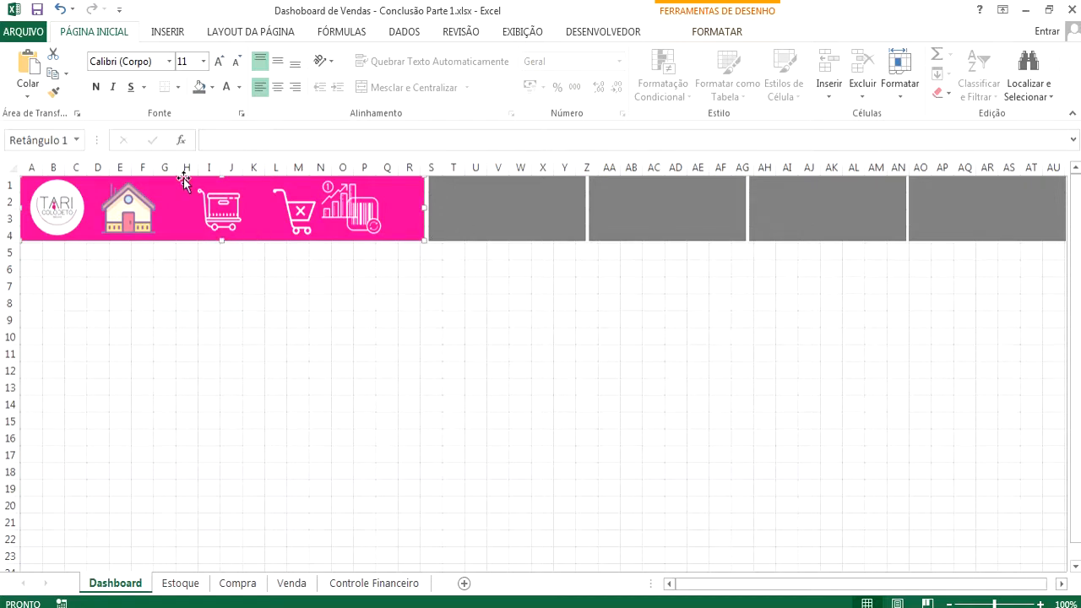
# Step: Bring the icon of the cart carrying a box to the front and place it on the first grey rectangle
pyautogui.moveTo(224, 218)
pyautogui.mouseDown()
pyautogui.moveTo(447, 224)
pyautogui.moveTo(457, 212)
pyautogui.moveTo(218, 207)
pyautogui.mouseUp()
pyautogui.rightClick(217, 207)
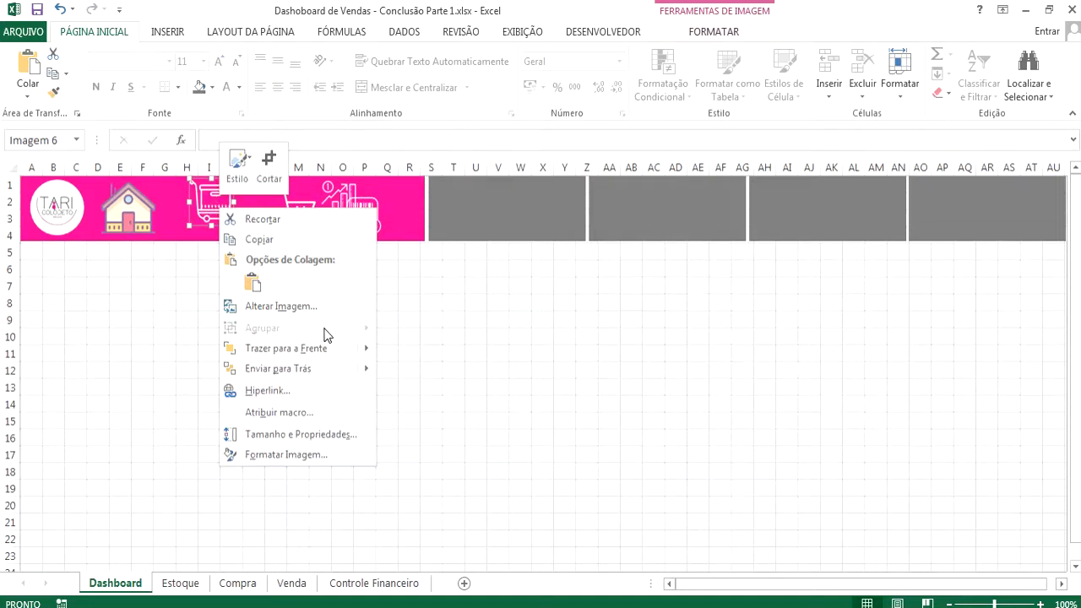
pyautogui.moveTo(355, 348)
pyautogui.click(414, 348)
pyautogui.moveTo(221, 207); pyautogui.dragTo(464, 204)
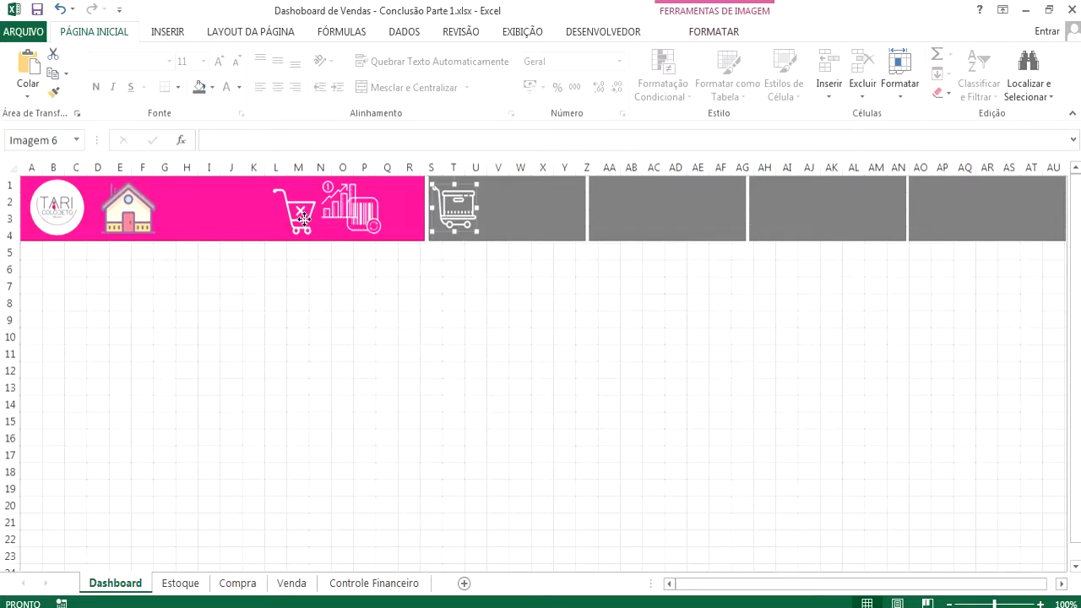
# Step: Bring the crossed shopping cart icon to the front and place it on the second grey rectangle
pyautogui.moveTo(303, 218)
pyautogui.mouseDown()
pyautogui.moveTo(475, 233)
pyautogui.moveTo(307, 222)
pyautogui.mouseUp()
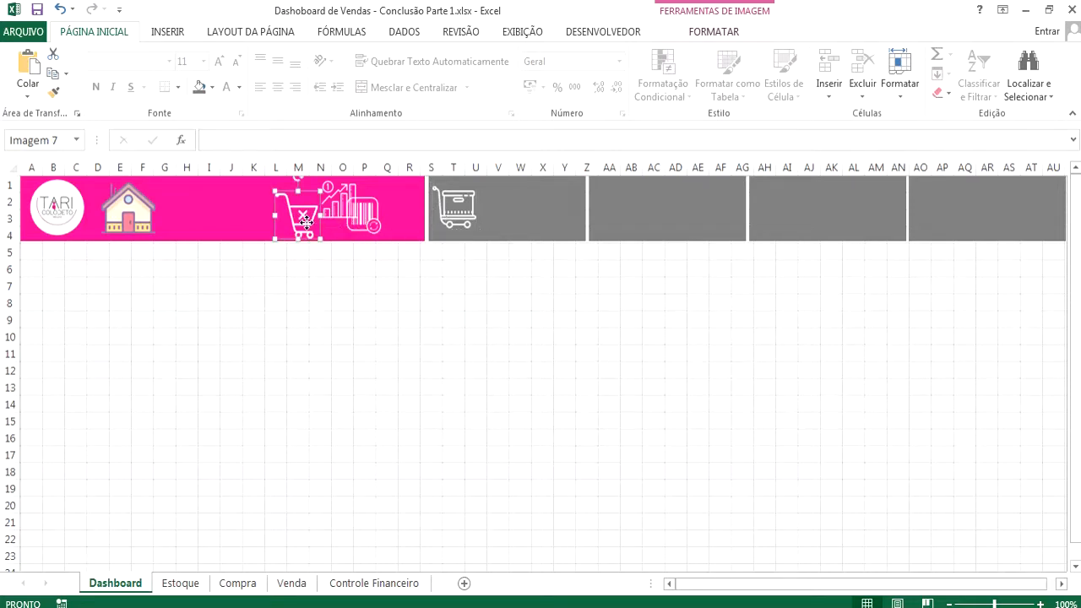
pyautogui.rightClick(307, 223)
pyautogui.click(461, 365)
pyautogui.moveTo(310, 222); pyautogui.dragTo(628, 216)
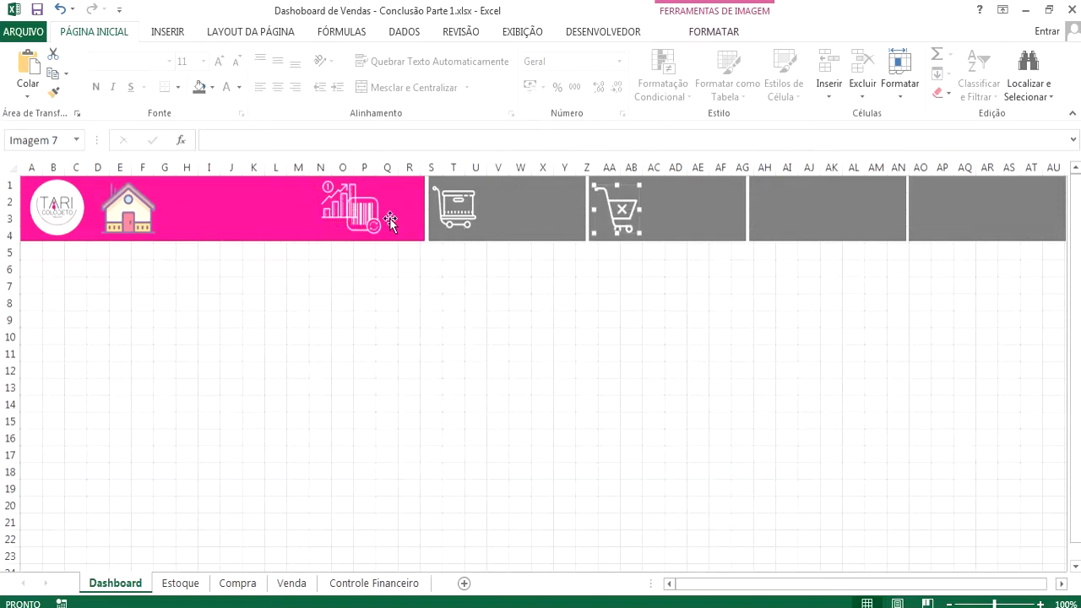
# Step: Bring the barcode and chart icons to the front and place them on the third and fourth grey rectangles
pyautogui.click(345, 219)
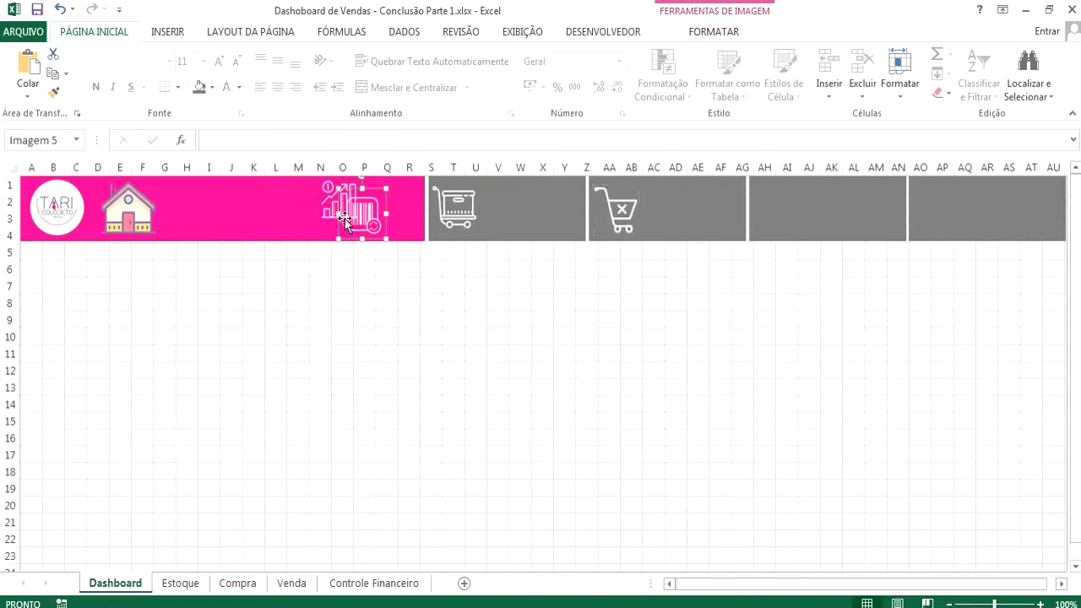
pyautogui.click(328, 209)
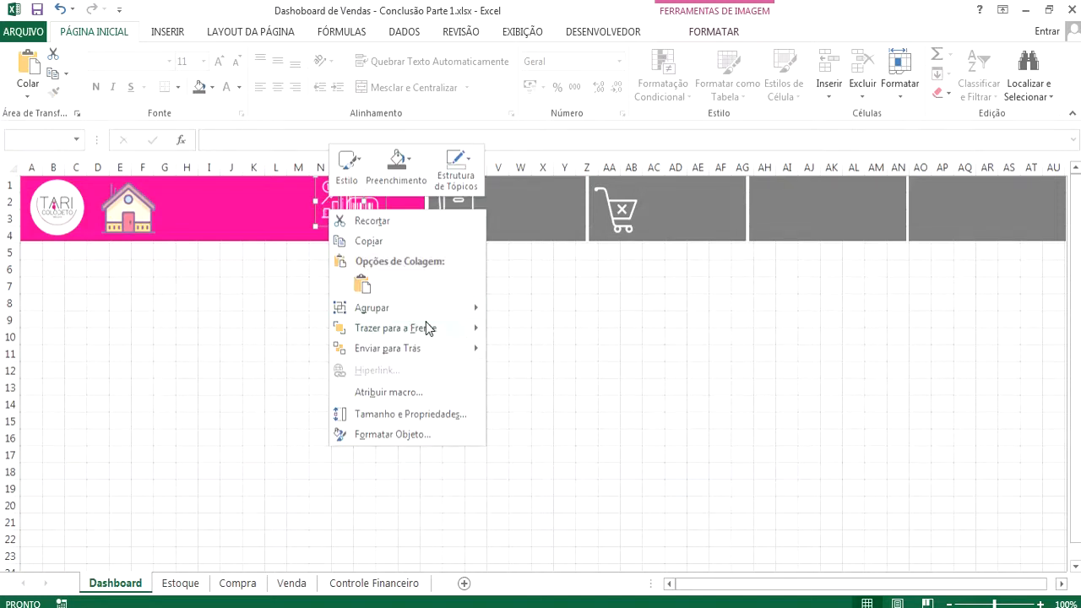
pyautogui.click(461, 349)
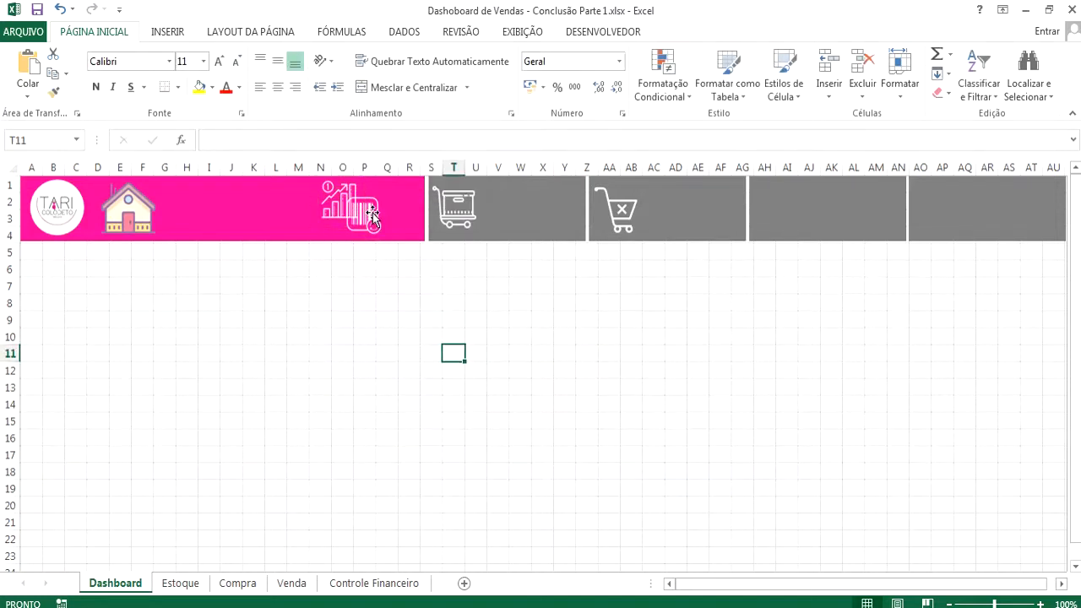
pyautogui.moveTo(372, 216); pyautogui.dragTo(783, 207)
pyautogui.moveTo(339, 203); pyautogui.dragTo(942, 211)
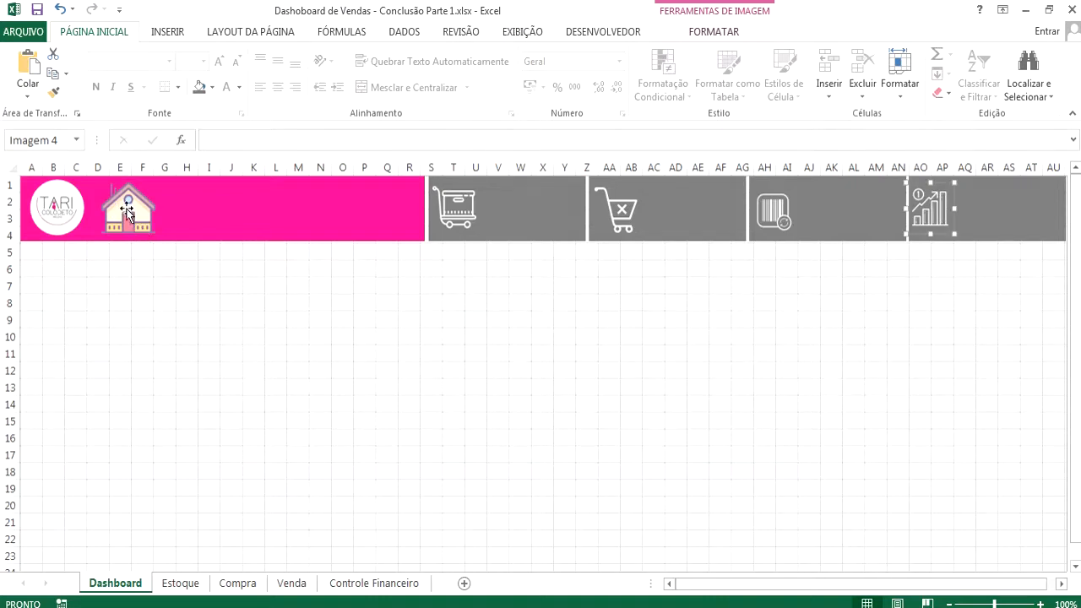
# Step: Cut the house icon from the banner, paste it into the Estoque sheet and return to the Dashboard sheet
pyautogui.click(127, 210)
pyautogui.press('Delete')
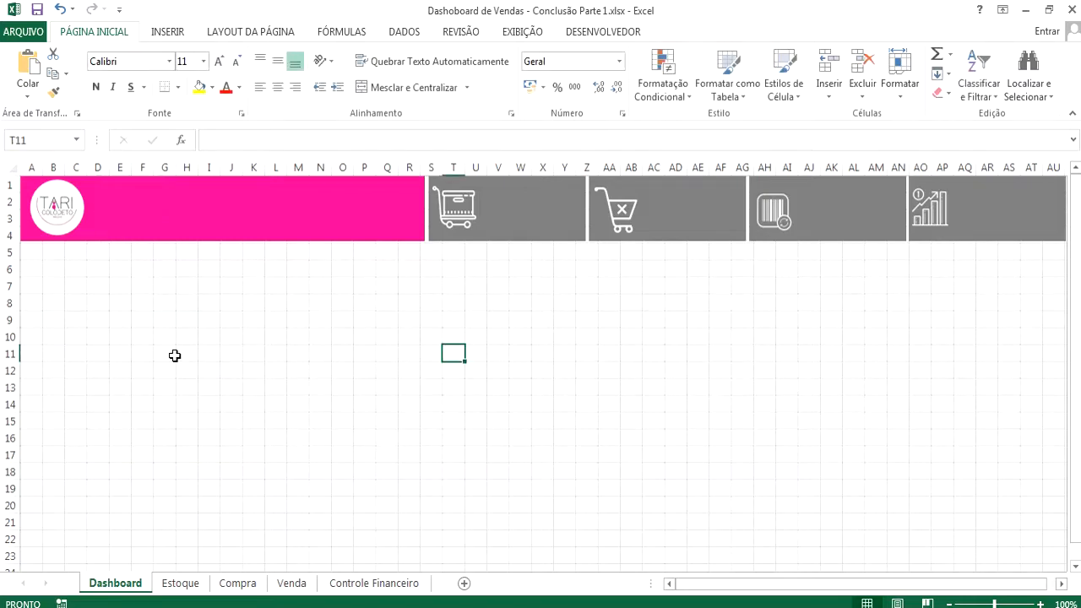
pyautogui.click(181, 582)
pyautogui.hotkey('ctrl', 'v')
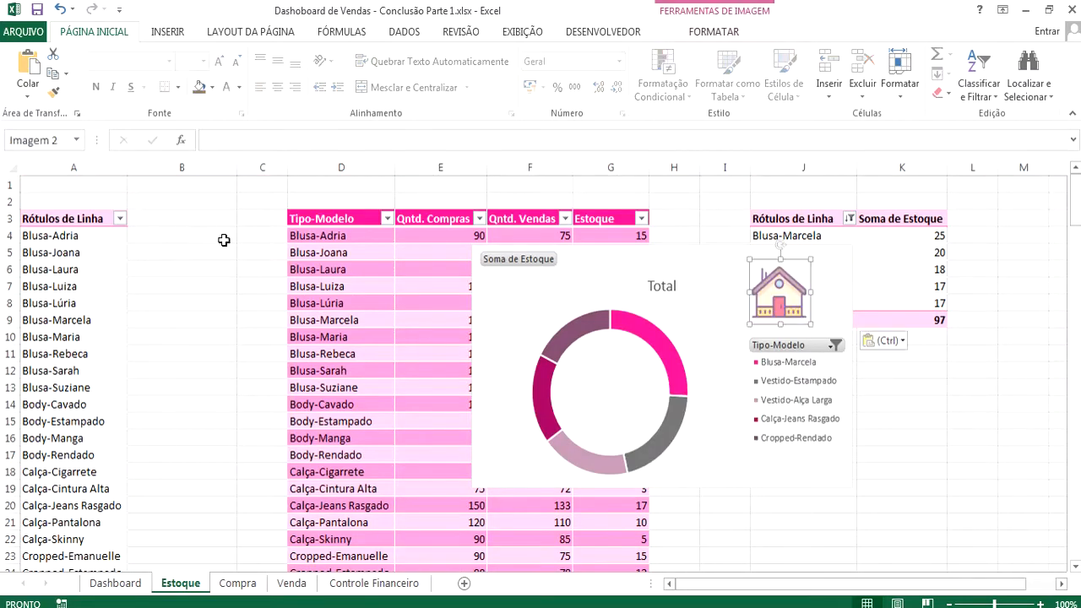
pyautogui.hotkey('ctrl', 'pageup')
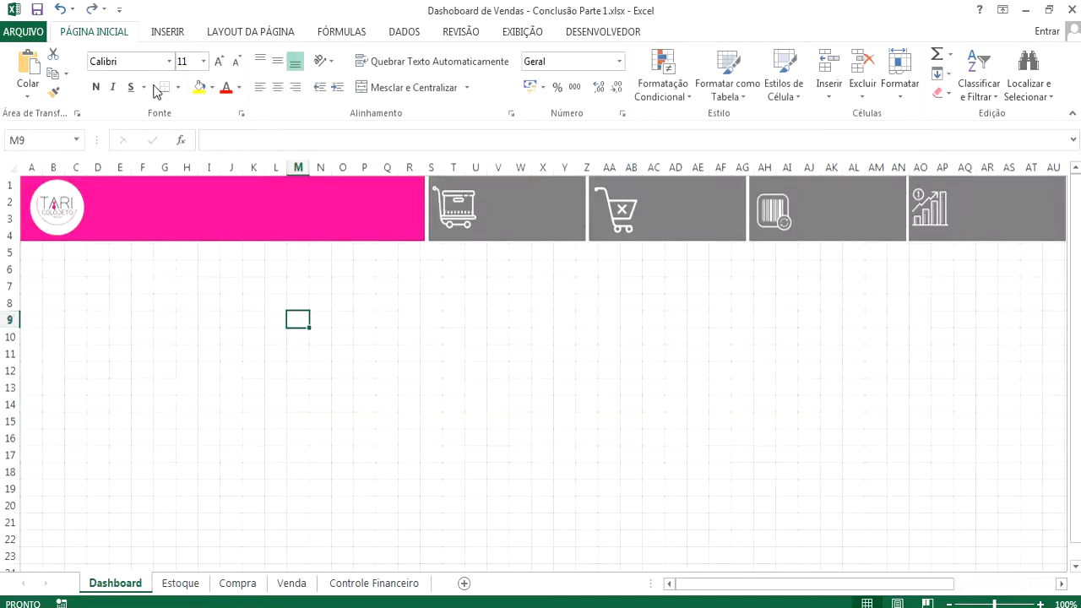
# Step: Insert a text box below the banner with the title "Dashboard de Vendas"
pyautogui.click(166, 33)
pyautogui.click(891, 93)
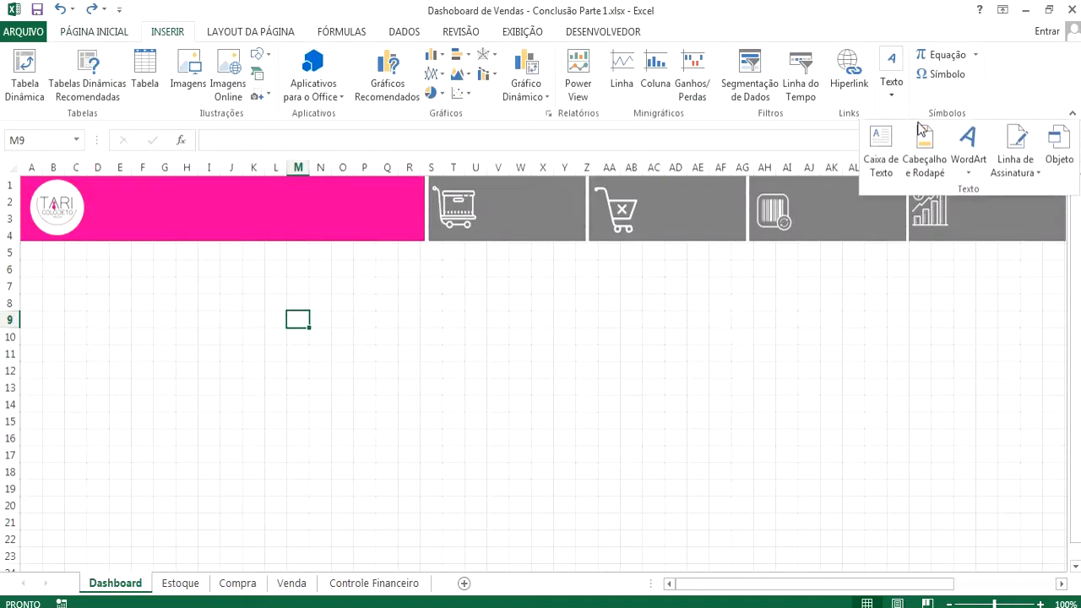
pyautogui.click(881, 156)
pyautogui.click(188, 297)
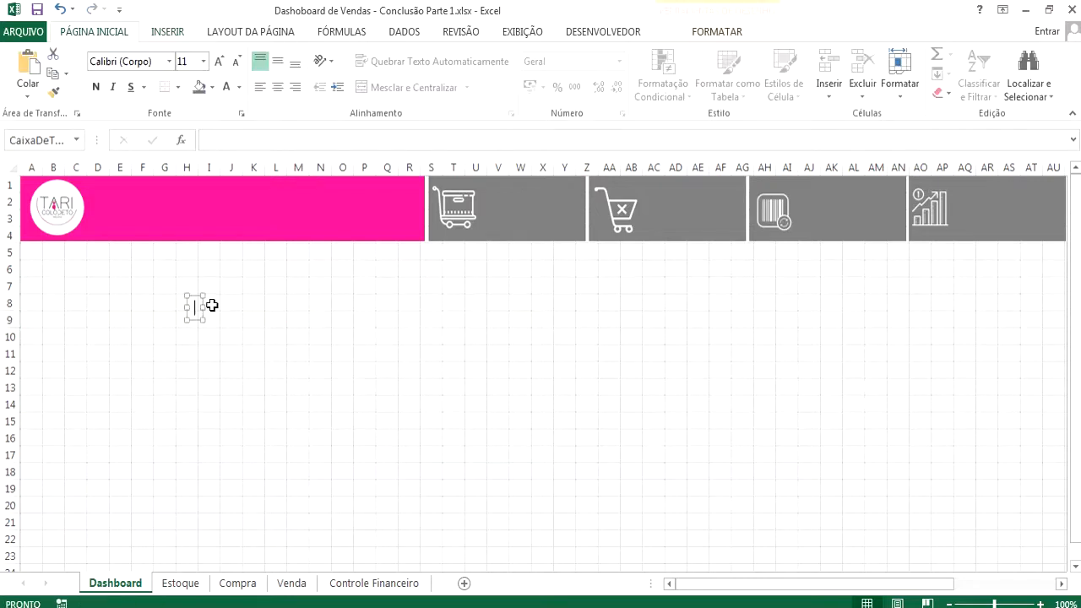
pyautogui.write('Da')
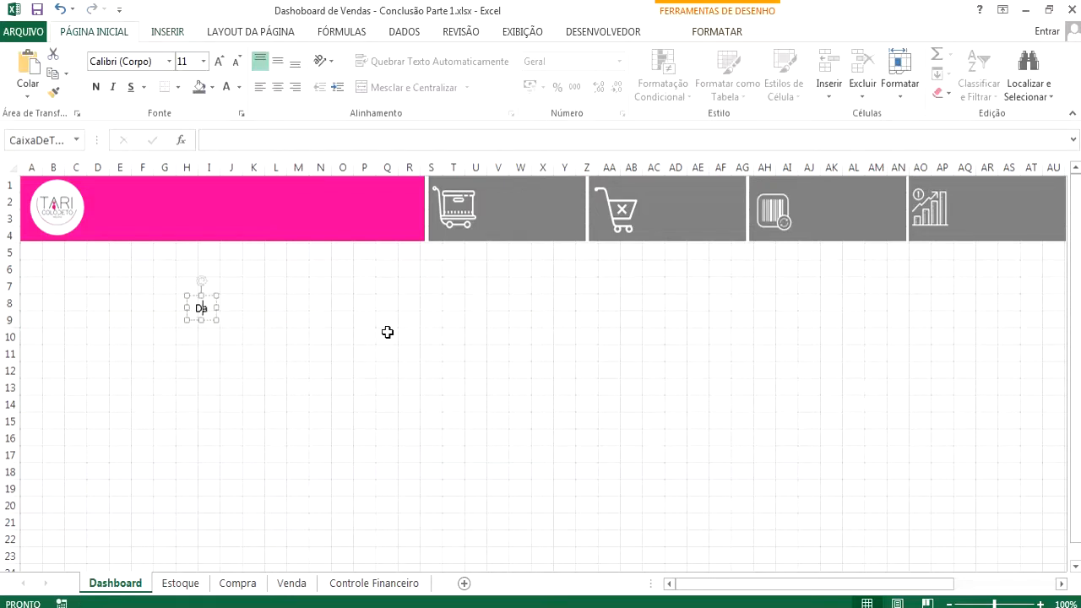
pyautogui.write('shBo')
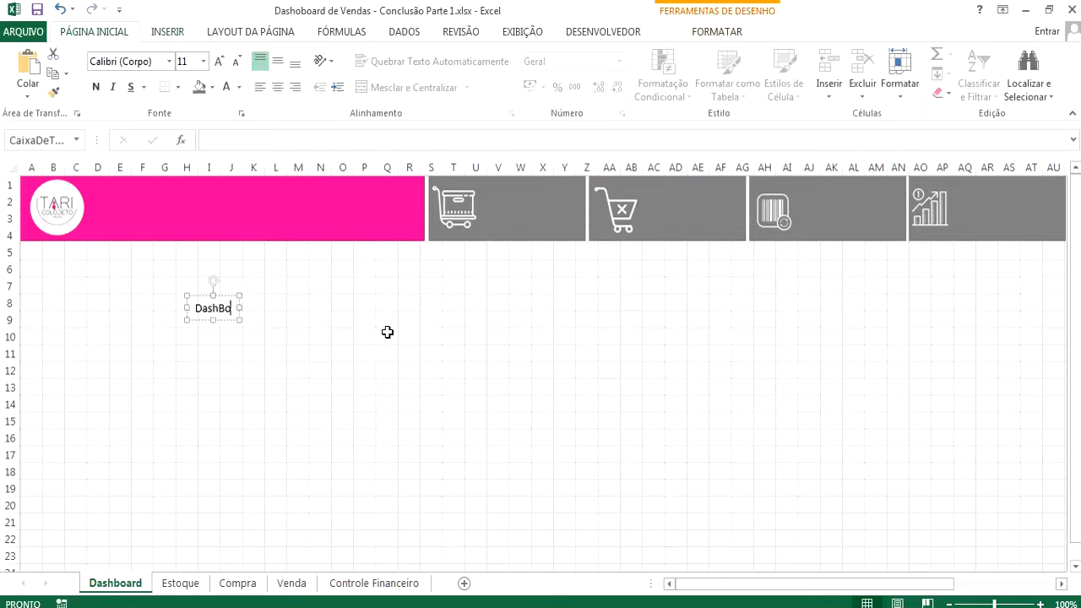
pyautogui.press('BackSpace')
pyautogui.press('BackSpace')
pyautogui.write('board d')
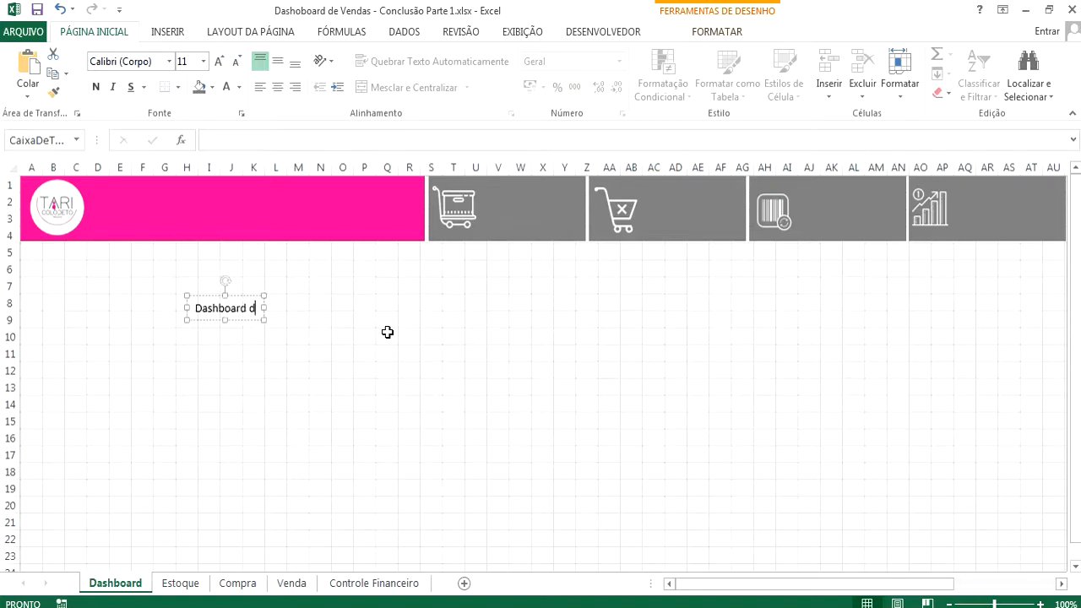
pyautogui.write('e Vendas')
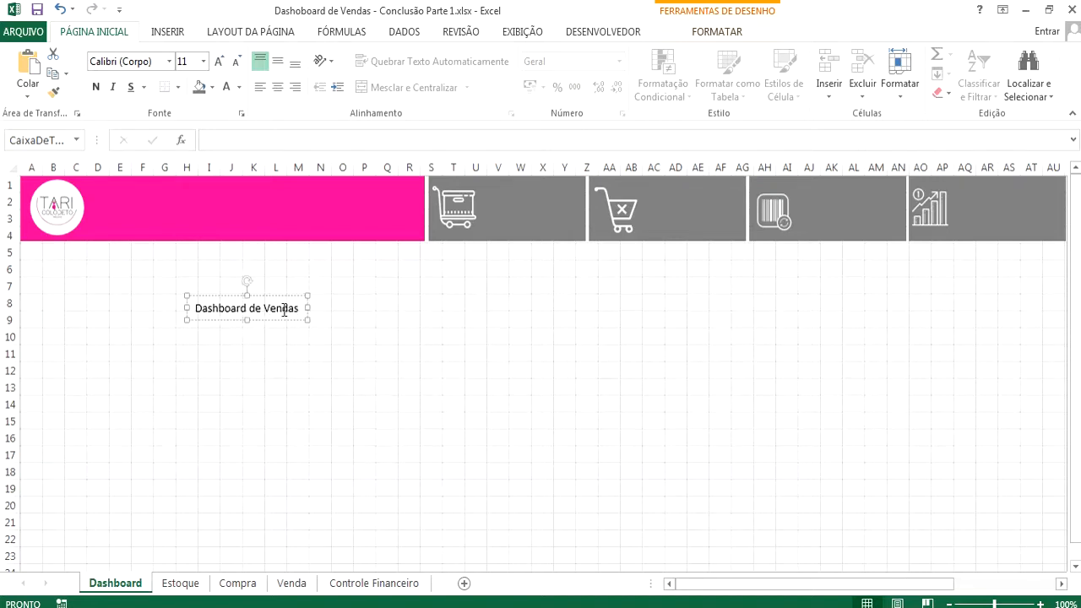
# Step: Place the title on the pink banner beside the logo and format it in size 28, white and bold
pyautogui.moveTo(268, 321); pyautogui.dragTo(182, 220)
pyautogui.click(202, 62)
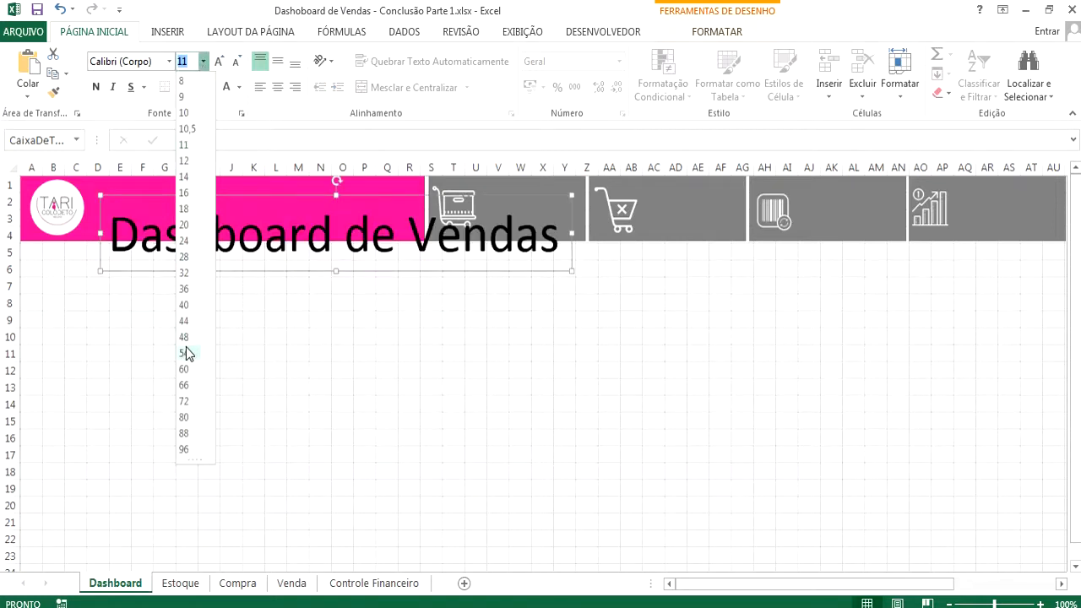
pyautogui.click(184, 257)
pyautogui.moveTo(222, 194); pyautogui.dragTo(207, 183)
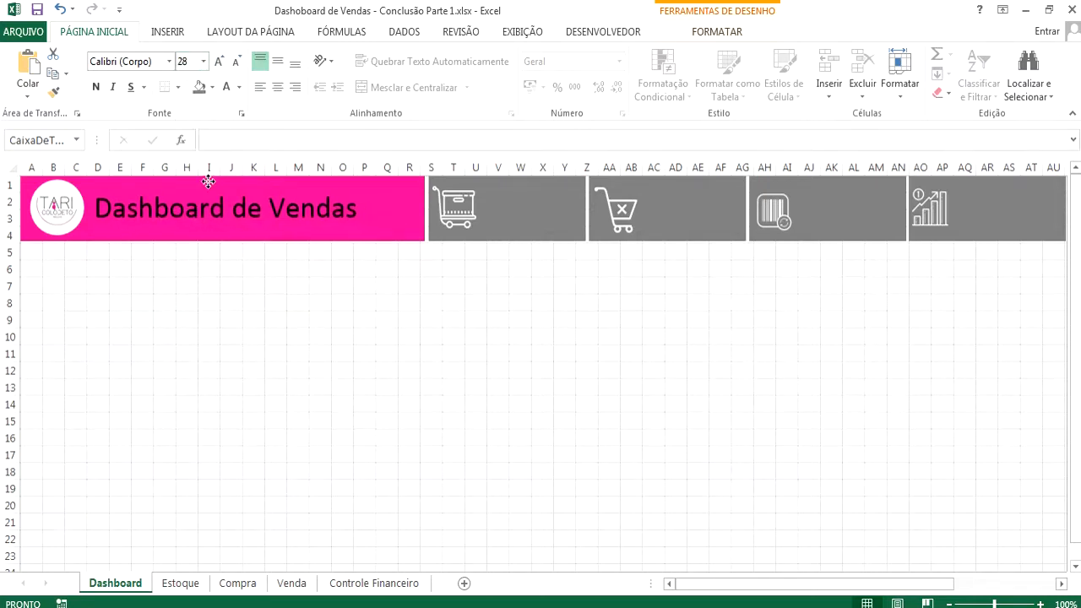
pyautogui.click(223, 91)
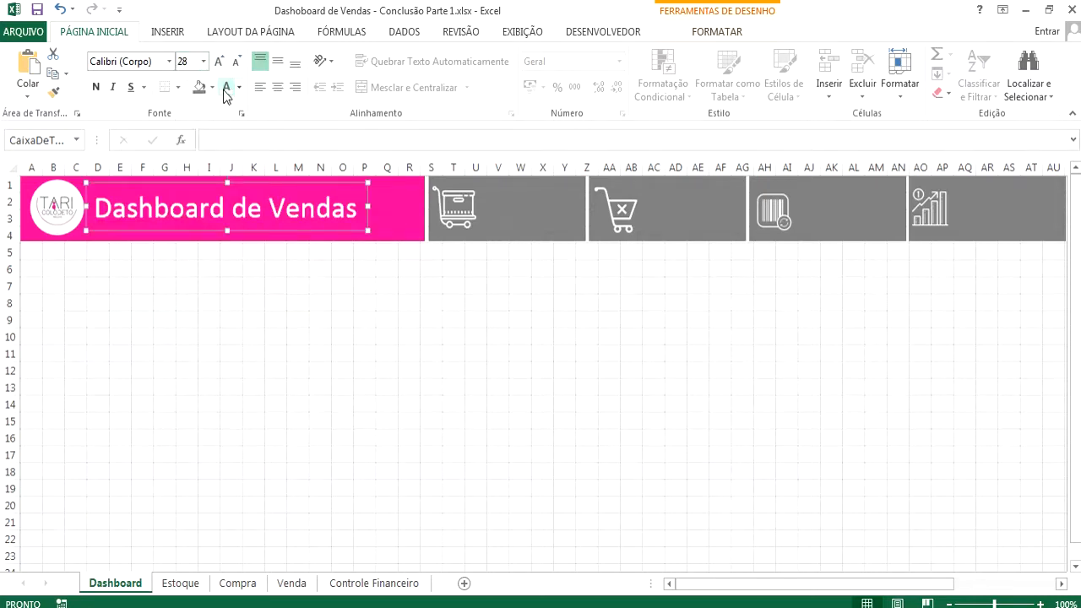
pyautogui.click(96, 88)
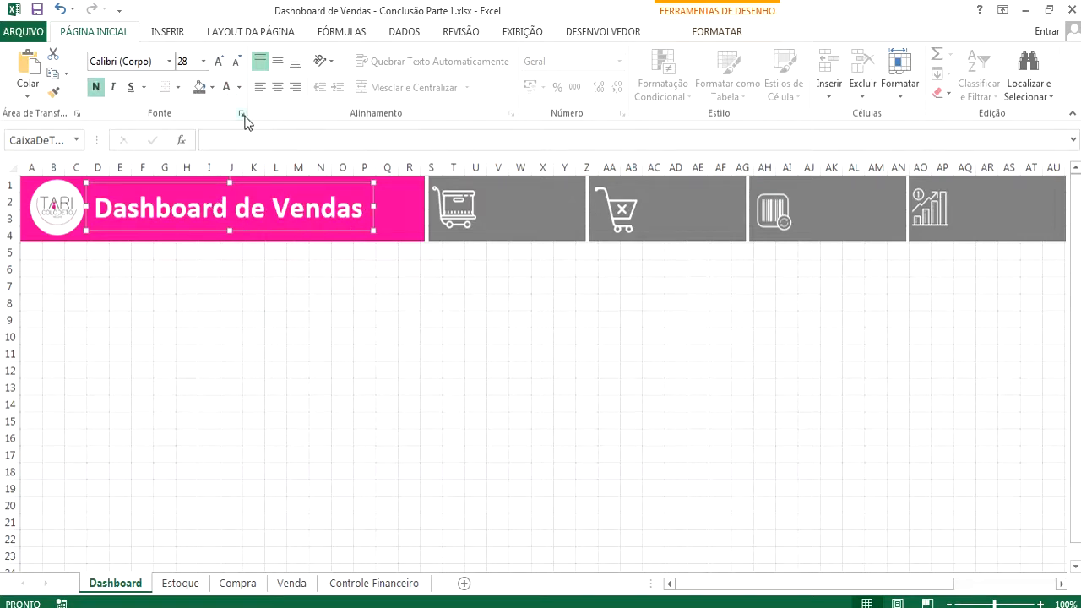
pyautogui.click(275, 285)
# Step: Reduce the banner title's font size to 24
pyautogui.click(278, 233)
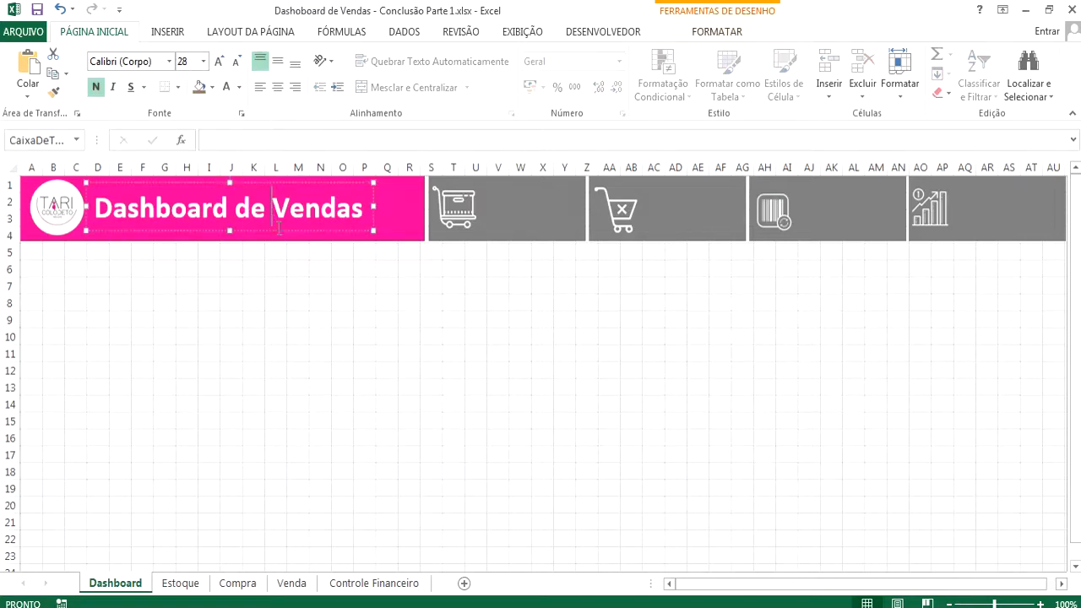
pyautogui.moveTo(277, 229)
pyautogui.mouseDown()
pyautogui.moveTo(268, 230)
pyautogui.moveTo(276, 225)
pyautogui.mouseUp()
pyautogui.click(203, 64)
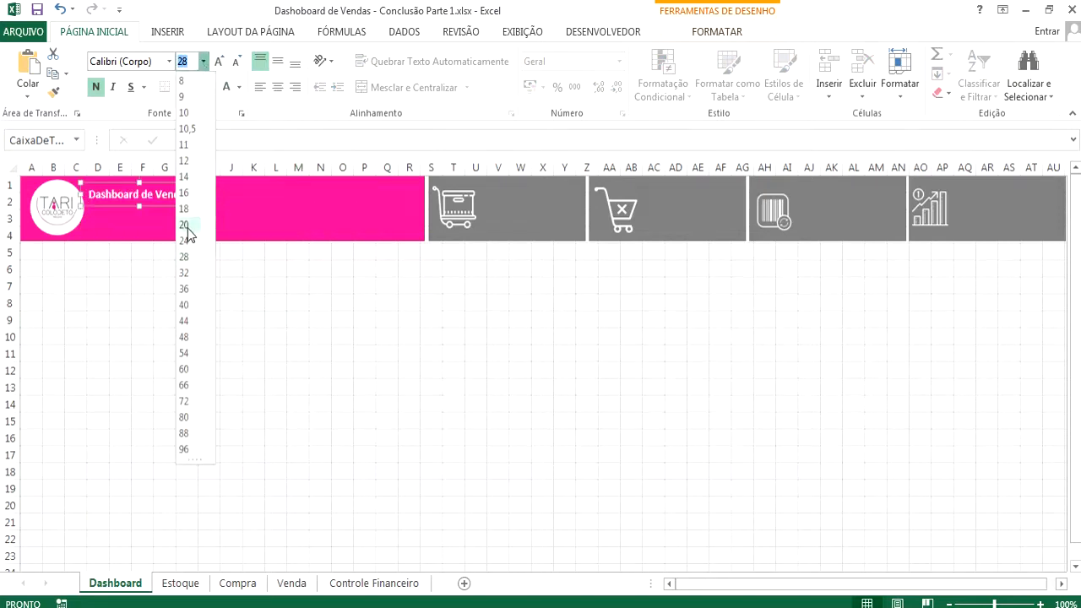
pyautogui.click(183, 324)
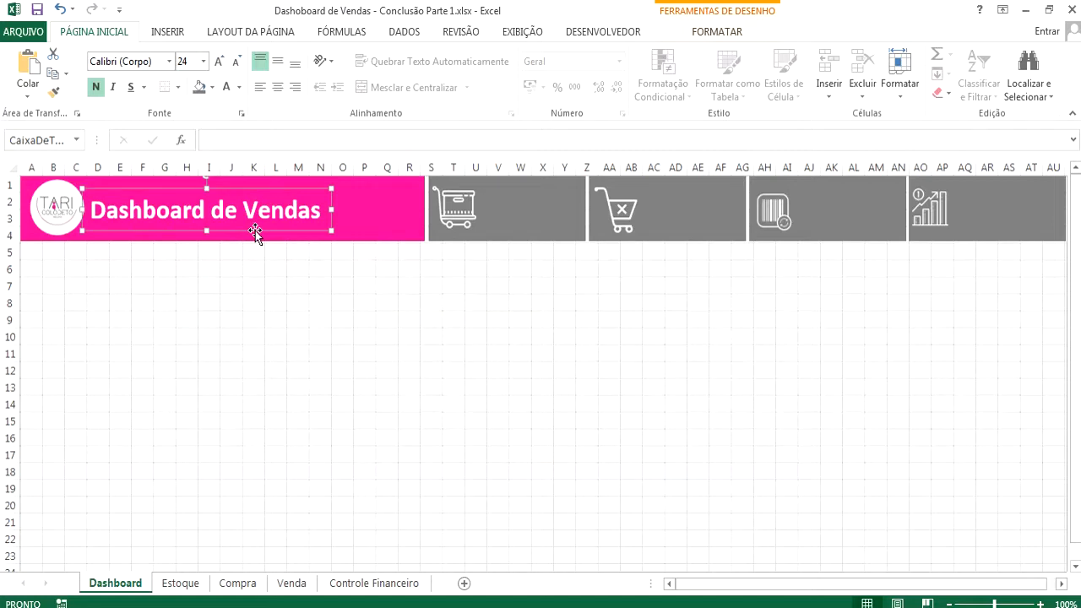
# Step: Insert another text box in the empty area below the banner with the text "Estoque"
pyautogui.click(175, 33)
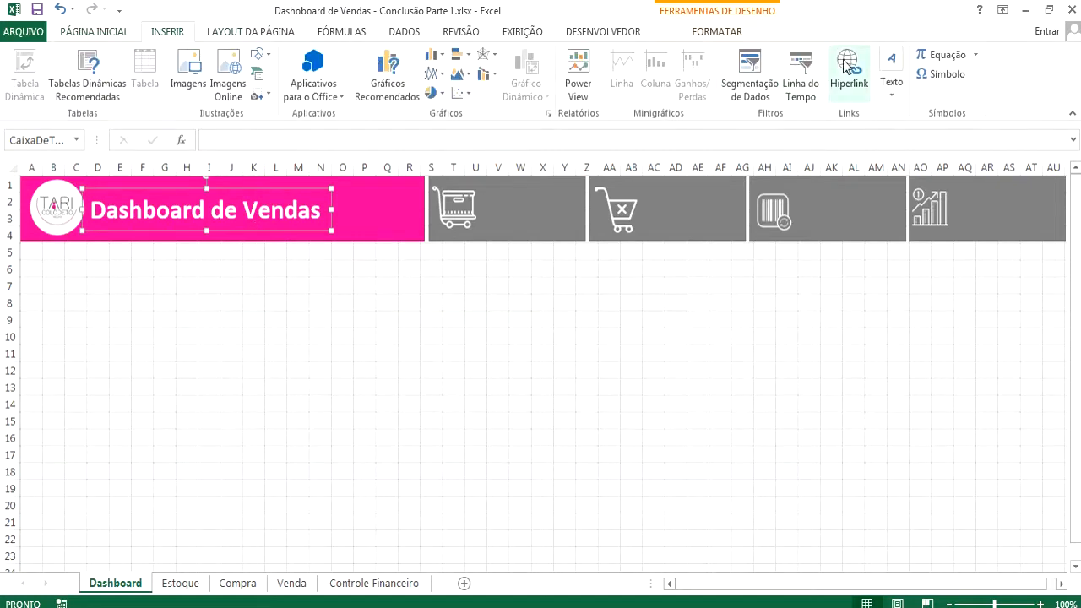
pyautogui.click(898, 95)
pyautogui.click(883, 150)
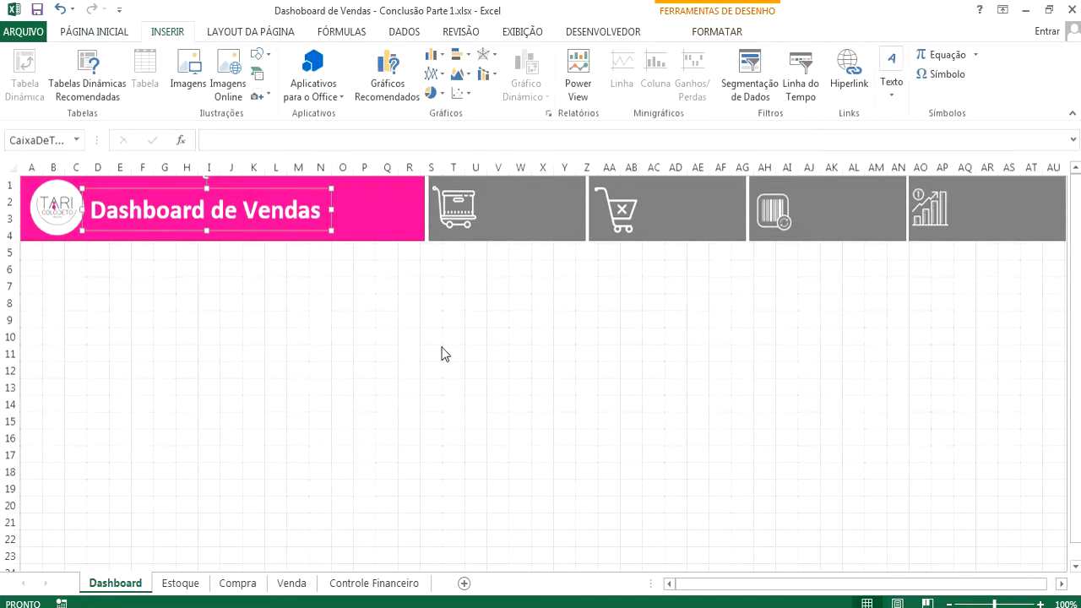
pyautogui.click(481, 332)
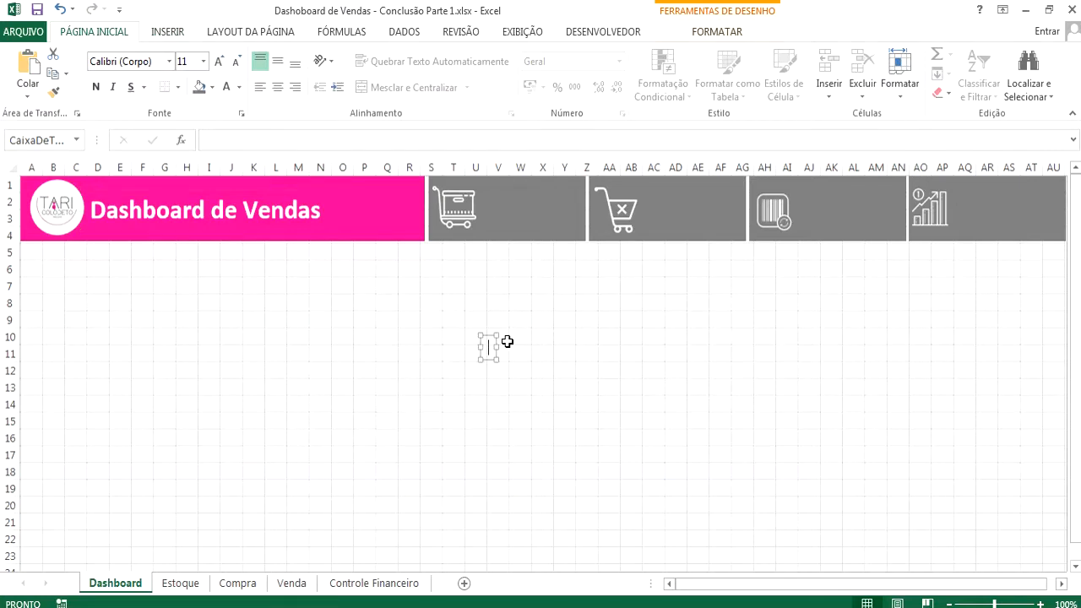
pyautogui.write('Estoque')
# Step: Place the Estoque label beside the icon on the first grey rectangle and format it in white, size 18
pyautogui.moveTo(515, 334); pyautogui.dragTo(1006, 193)
pyautogui.click(226, 88)
pyautogui.click(184, 61)
pyautogui.write('18')
pyautogui.press('Return')
# Step: Copy the Estoque label to the second grey rectangle and change its text to "Compras"
pyautogui.hotkey('ctrl', 'c')
pyautogui.hotkey('ctrl', 'v')
pyautogui.doubleClick(710, 218)
pyautogui.write('Comrpas')
pyautogui.press('BackSpace')
pyautogui.press('BackSpace')
pyautogui.press('BackSpace')
pyautogui.press('BackSpace')
pyautogui.write('pras')
# Step: Label the third grey rectangle "Vendas" and the fourth "Controle Financeiro", wrapping the latter onto two lines beside its icon
pyautogui.doubleClick(859, 216)
pyautogui.write('Vendas')
pyautogui.doubleClick(979, 213)
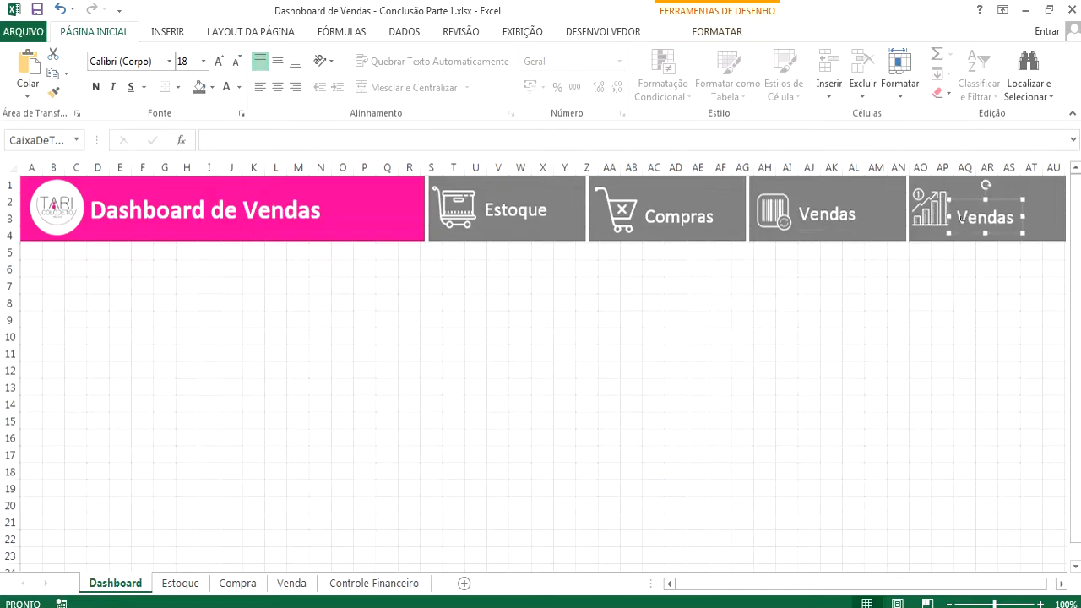
pyautogui.write('Controle Financeiro')
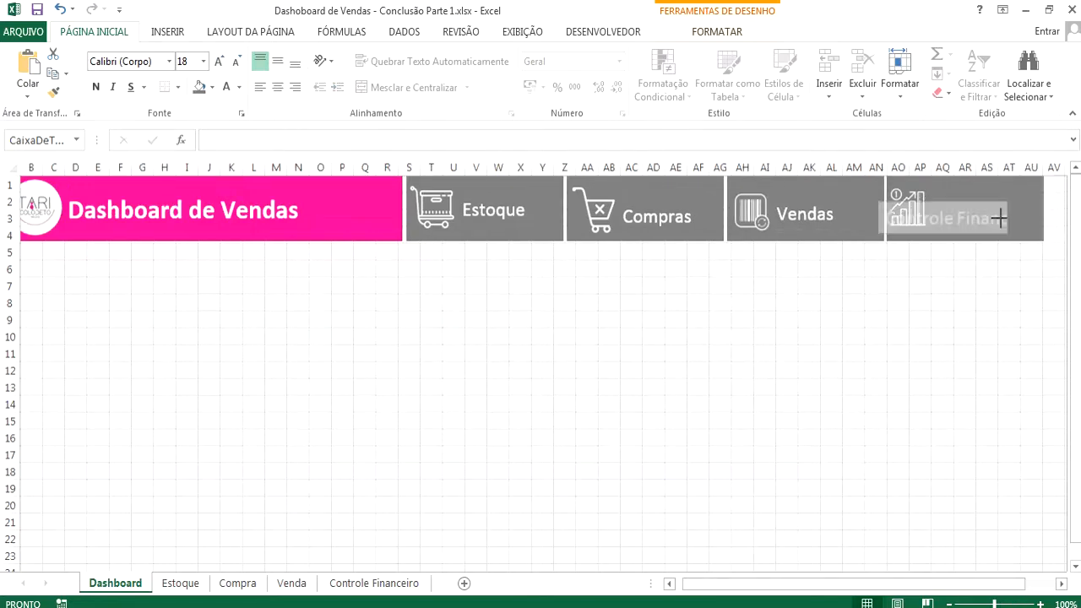
pyautogui.click(942, 571)
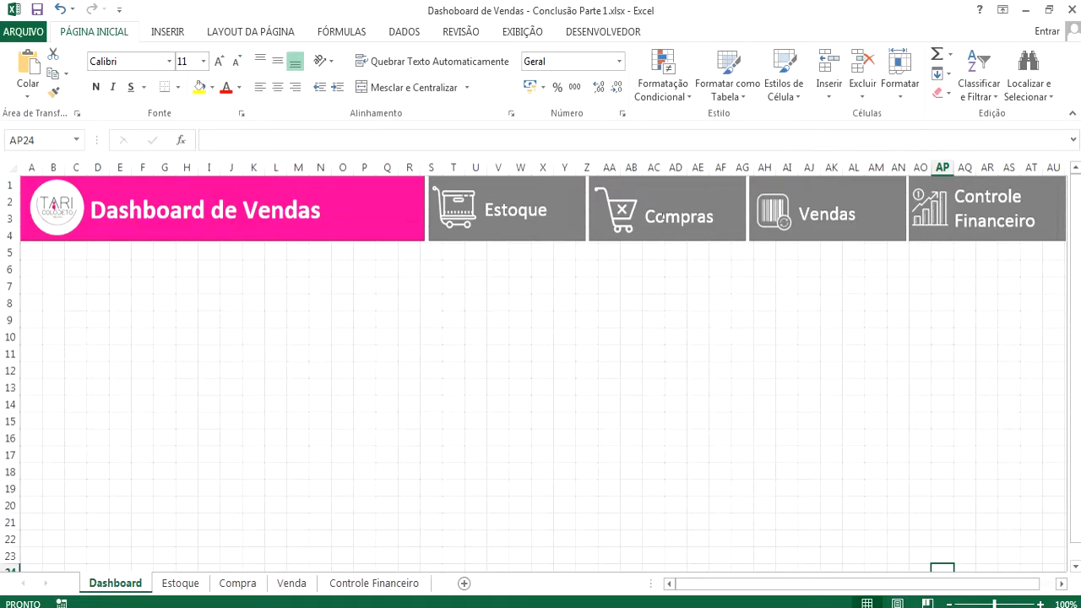
# Step: Nudge the Compras label slightly up and away from its cart icon on the second grey rectangle
pyautogui.click(652, 224)
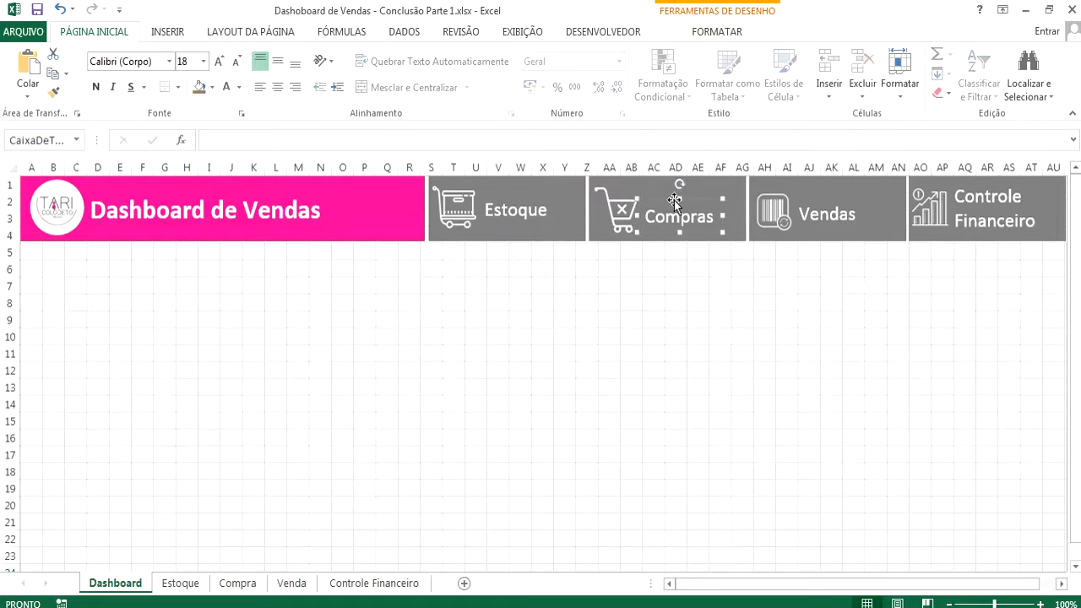
pyautogui.moveTo(674, 201); pyautogui.dragTo(677, 196)
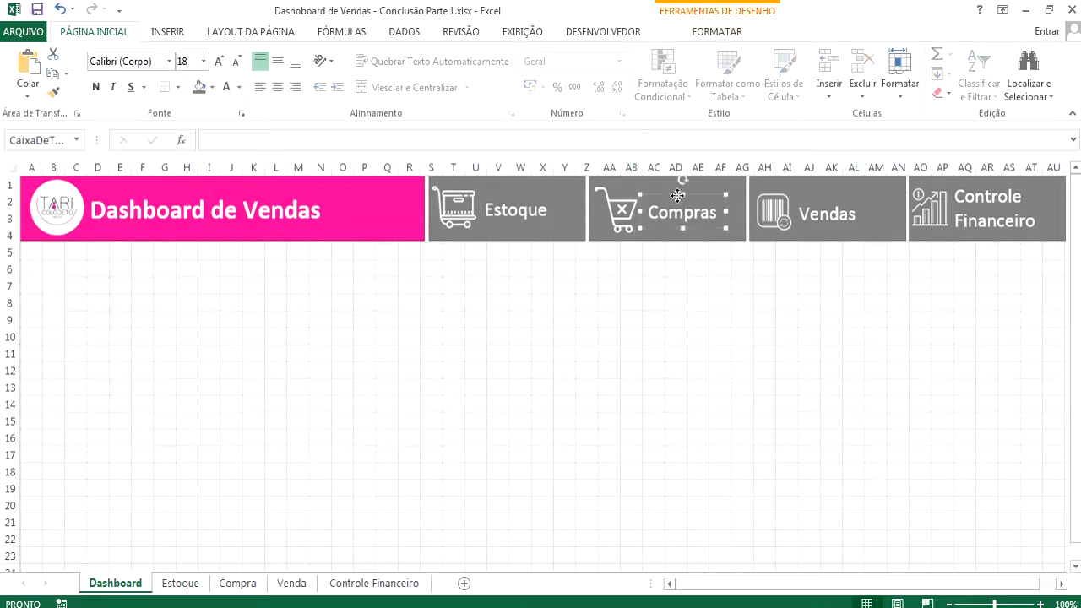
# Step: Group the Estoque label, its cart icon and the first grey rectangle into one object
pyautogui.click(512, 210)
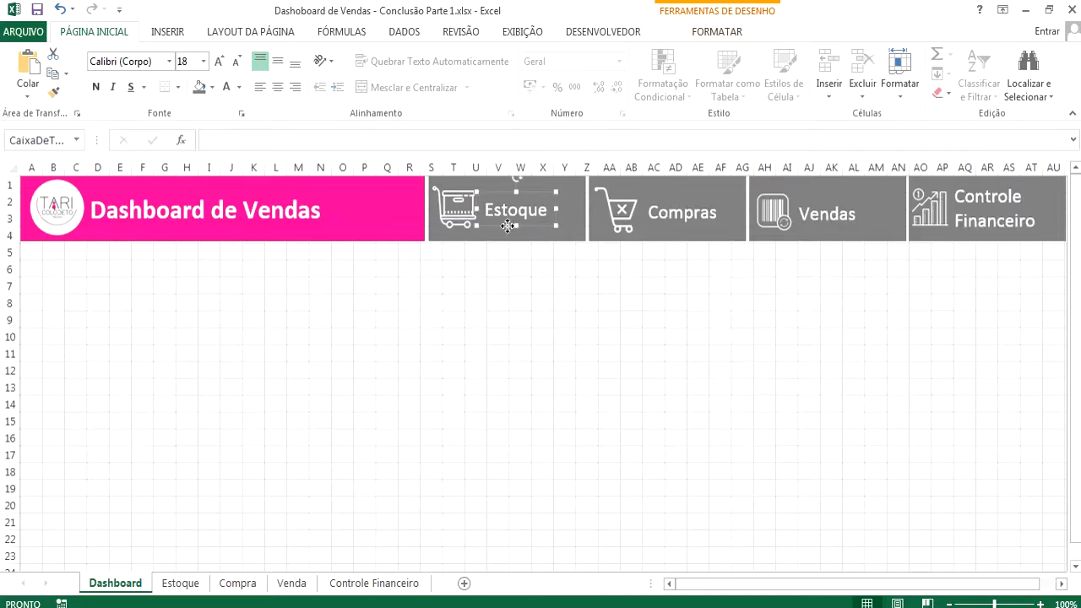
pyautogui.keyDown('ctrl'); pyautogui.click(447, 210); pyautogui.keyUp('ctrl')
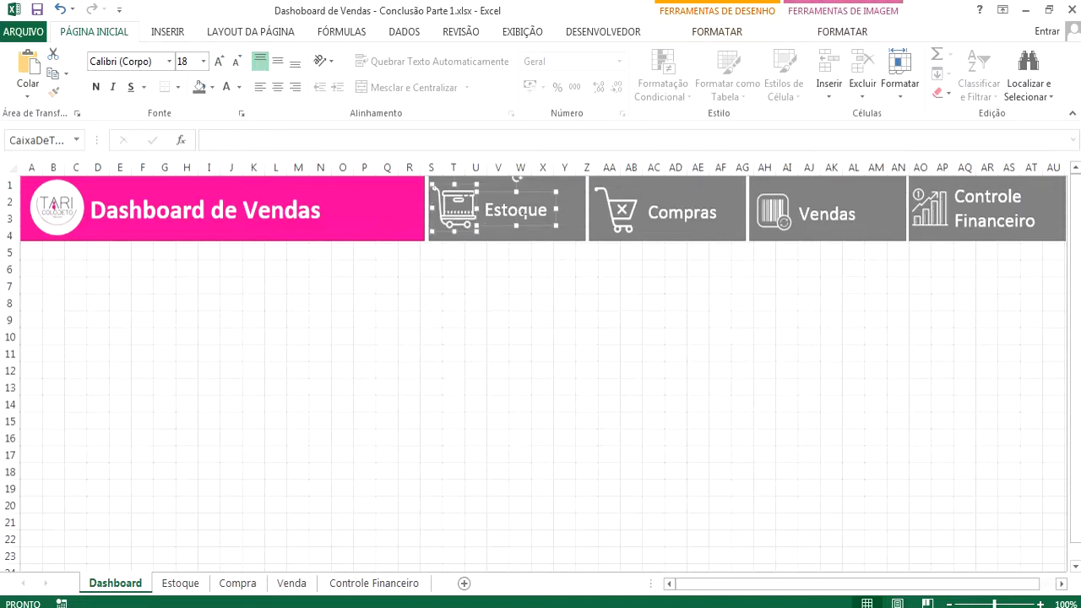
pyautogui.rightClick(570, 231)
pyautogui.moveTo(651, 332)
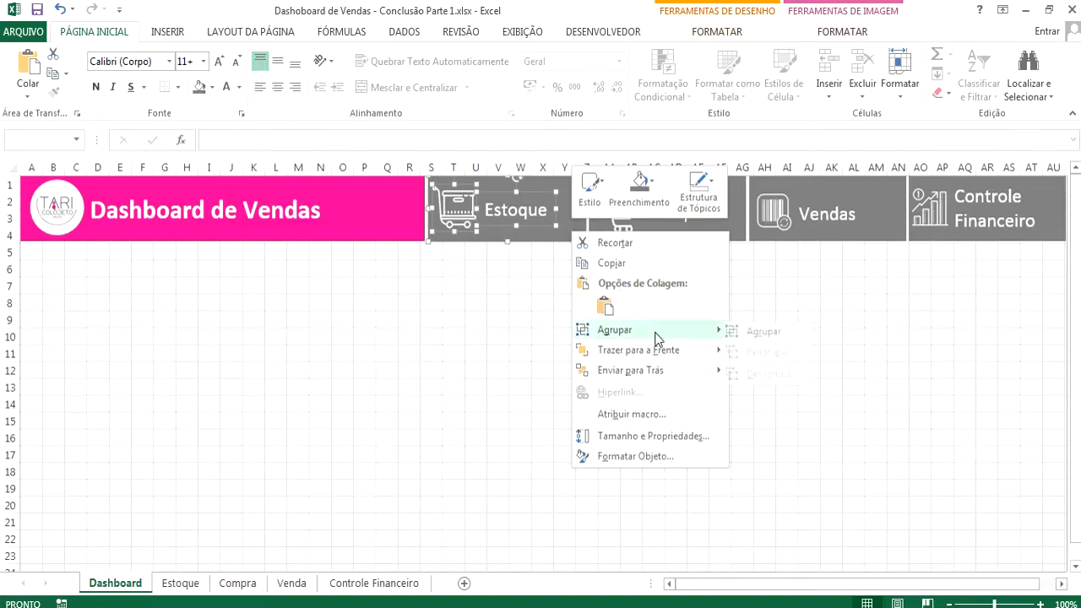
pyautogui.click(764, 330)
# Step: Group the Compras label with its icon and the second grey rectangle
pyautogui.click(622, 210)
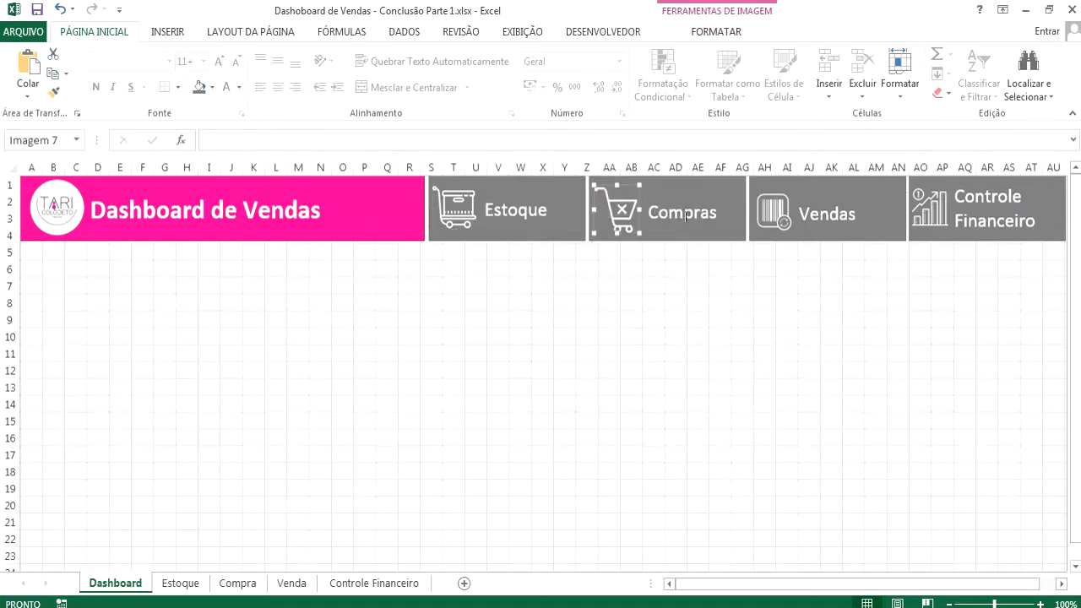
pyautogui.keyDown('ctrl'); pyautogui.click(724, 235); pyautogui.keyUp('ctrl')
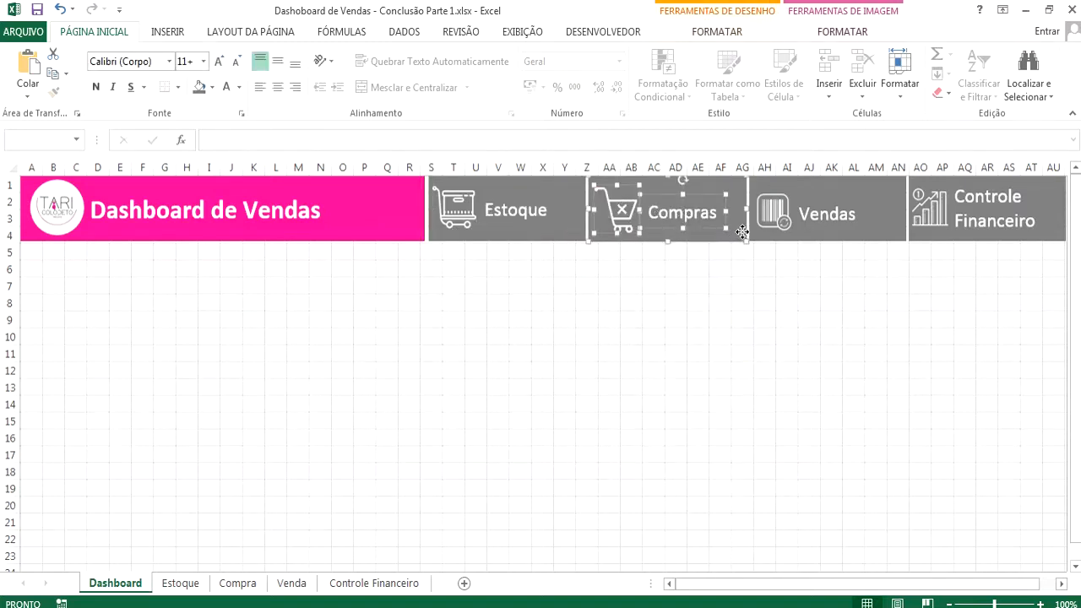
pyautogui.rightClick(741, 232)
pyautogui.moveTo(785, 330)
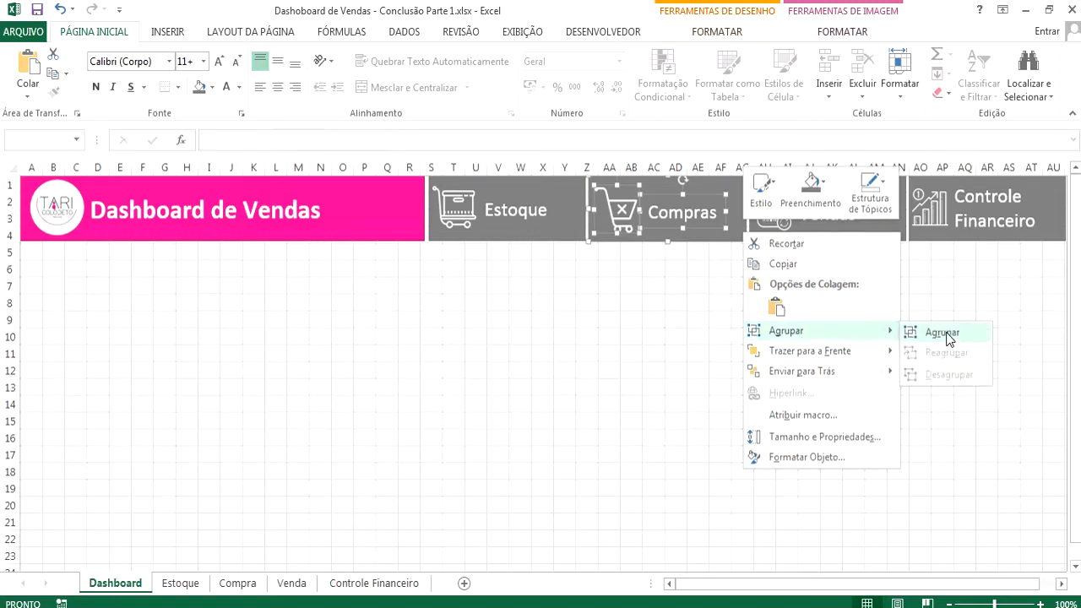
pyautogui.click(942, 333)
# Step: Group the Vendas label with its barcode icon and the third grey rectangle
pyautogui.click(775, 215)
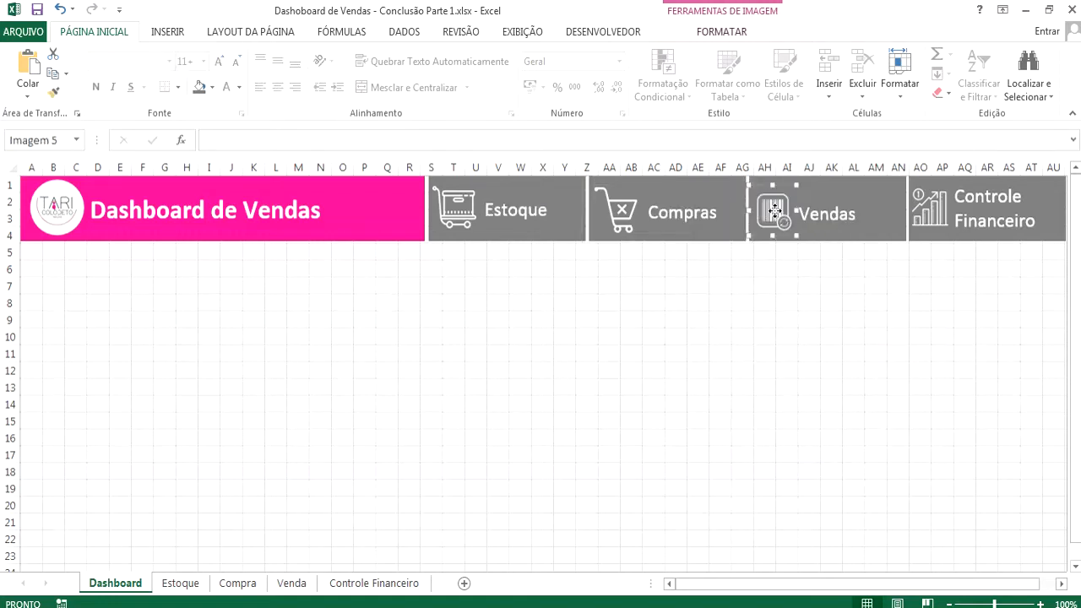
pyautogui.keyDown('ctrl'); pyautogui.click(823, 215); pyautogui.keyUp('ctrl')
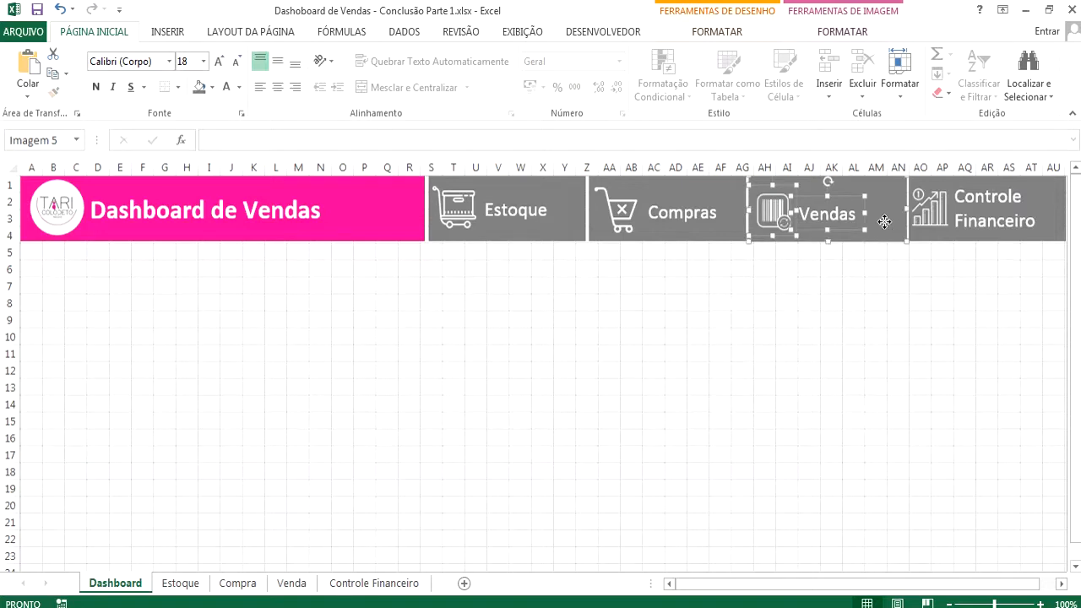
pyautogui.rightClick(884, 233)
pyautogui.moveTo(928, 320)
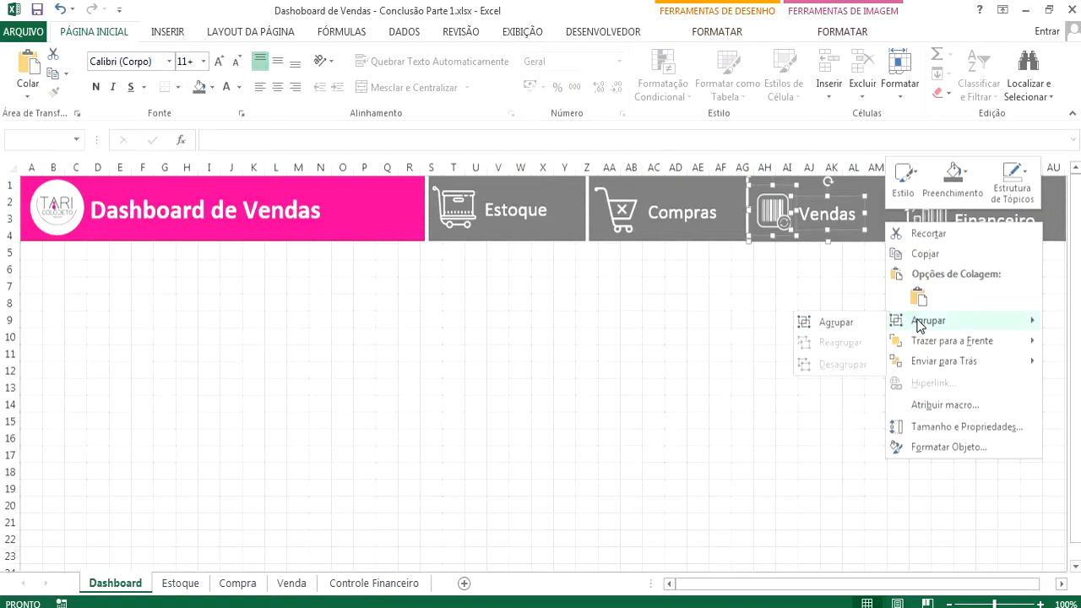
pyautogui.click(829, 320)
# Step: Group the Controle Financeiro label with its chart icon and the fourth grey rectangle
pyautogui.click(931, 211)
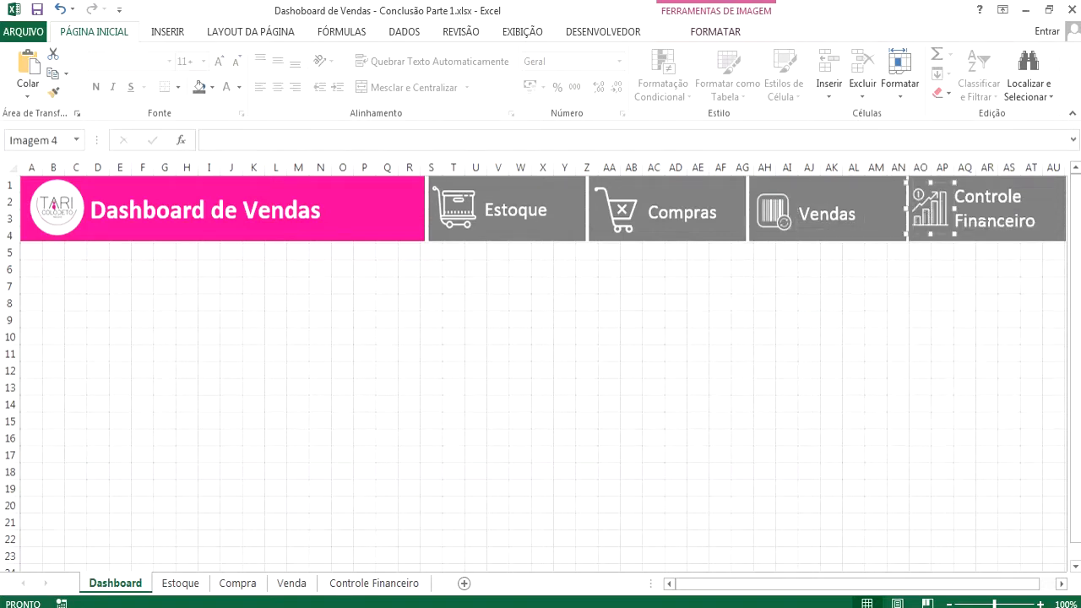
pyautogui.keyDown('ctrl'); pyautogui.click(986, 221); pyautogui.keyUp('ctrl')
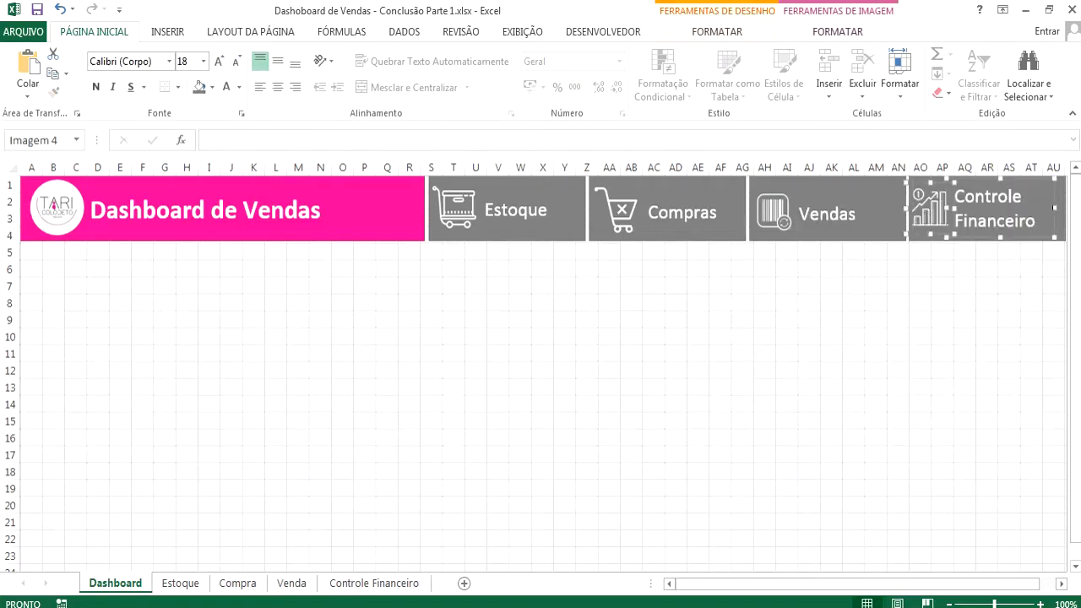
pyautogui.rightClick(1061, 226)
pyautogui.moveTo(916, 322)
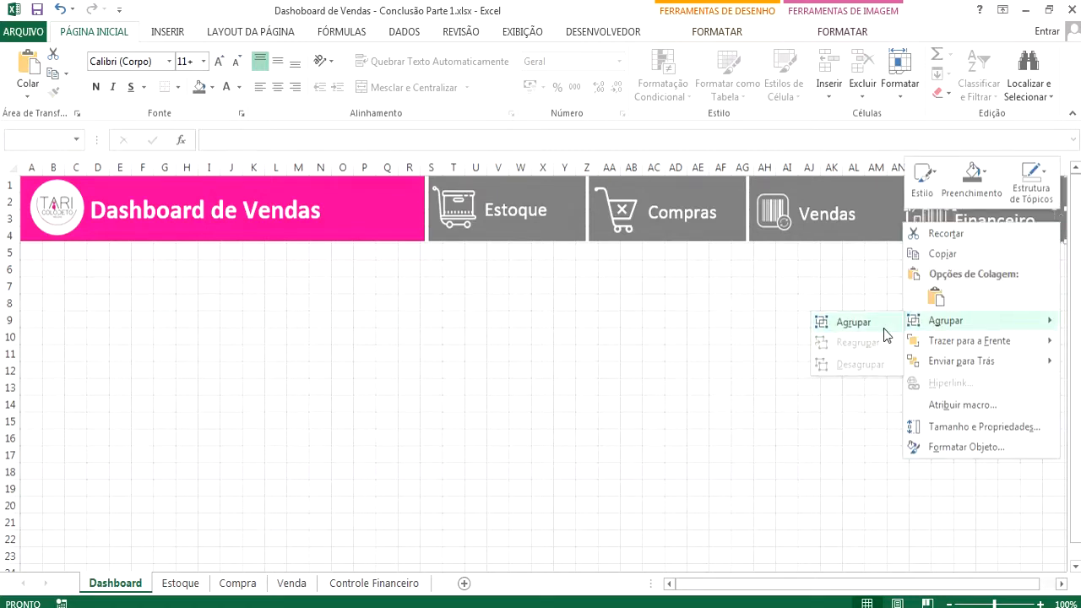
pyautogui.click(849, 326)
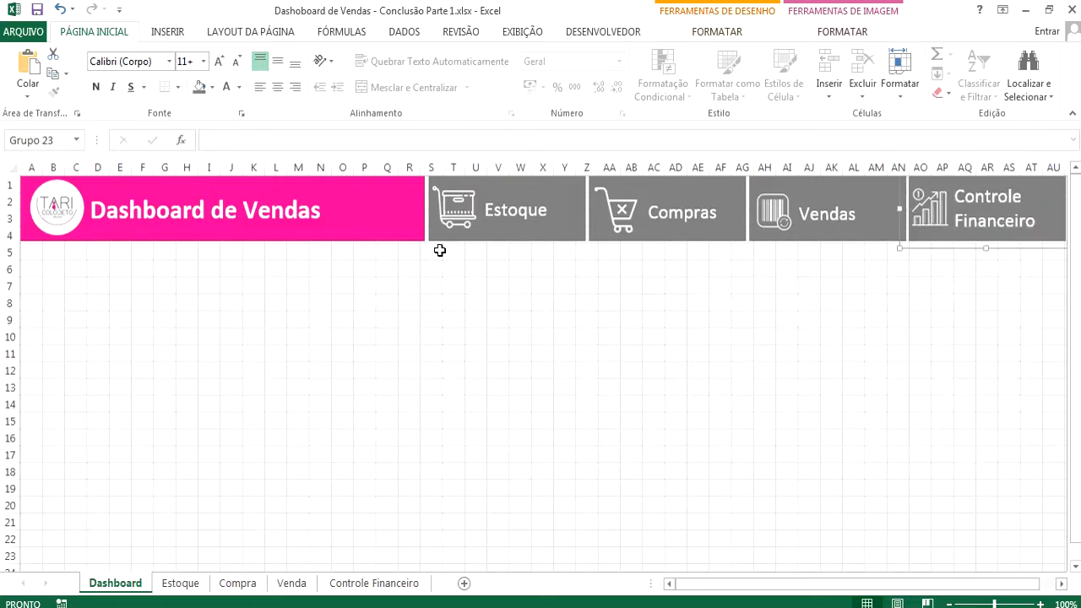
# Step: Group the Dashboard de Vendas title, the round logo and the pink banner rectangle
pyautogui.click(293, 214)
pyautogui.keyDown('ctrl'); pyautogui.click(72, 200); pyautogui.keyUp('ctrl')
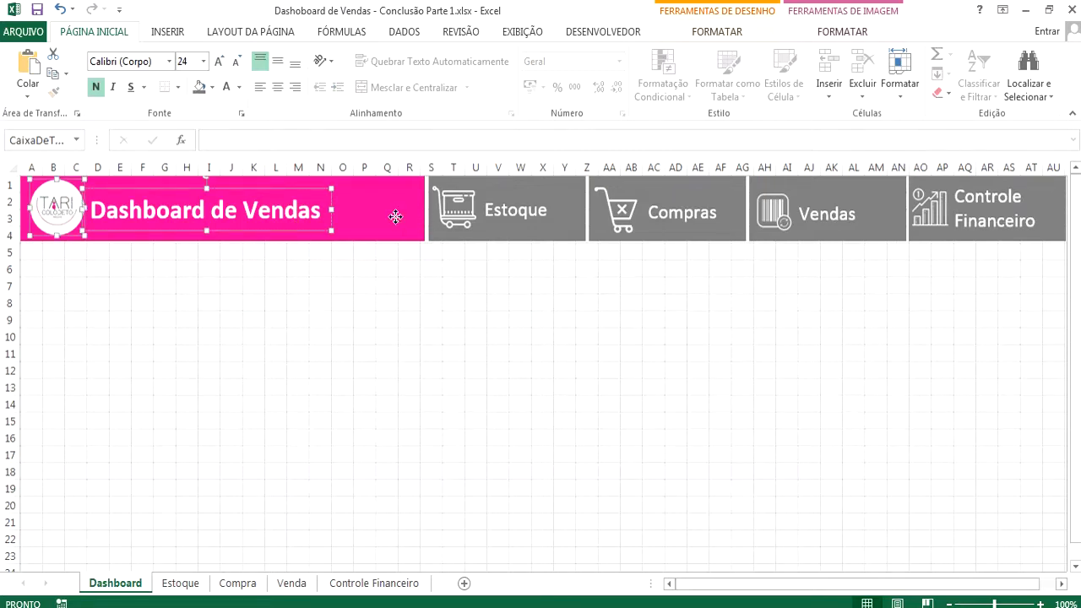
pyautogui.keyDown('ctrl'); pyautogui.click(393, 218); pyautogui.keyUp('ctrl')
pyautogui.rightClick(397, 218)
pyautogui.moveTo(446, 315)
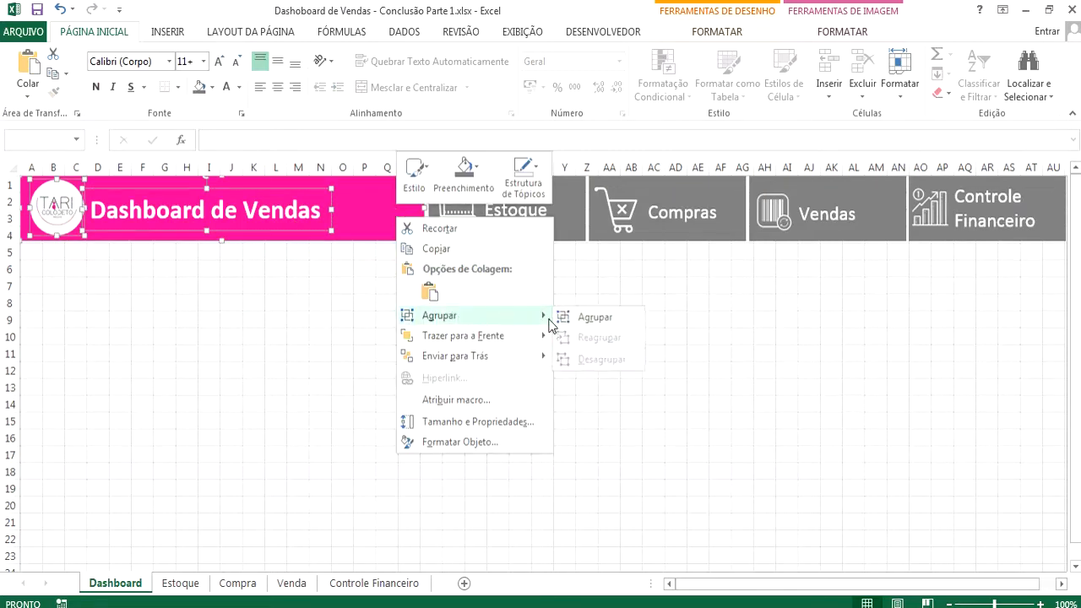
pyautogui.click(593, 323)
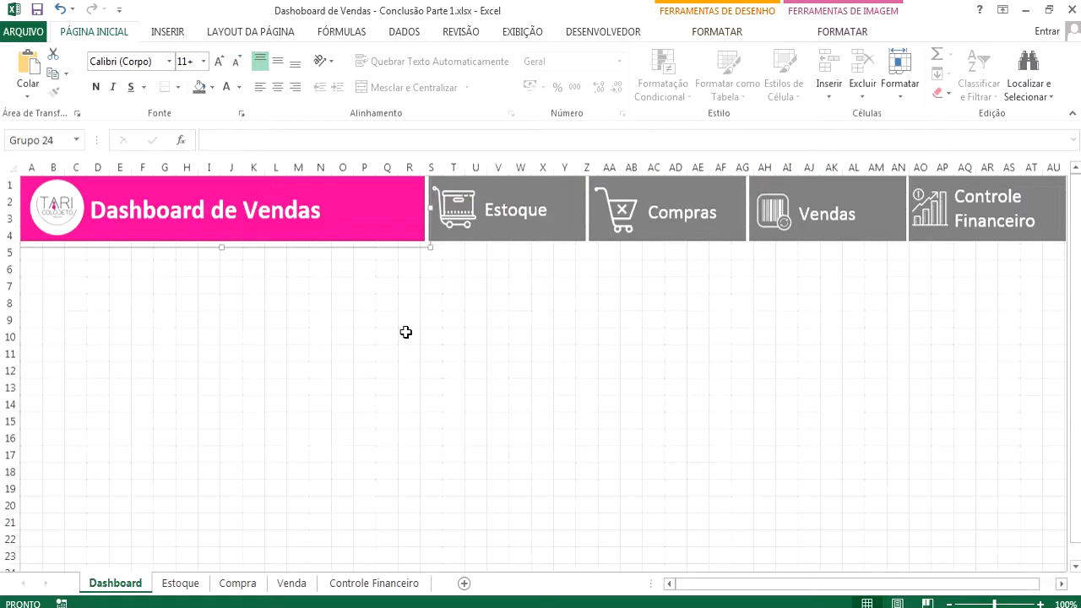
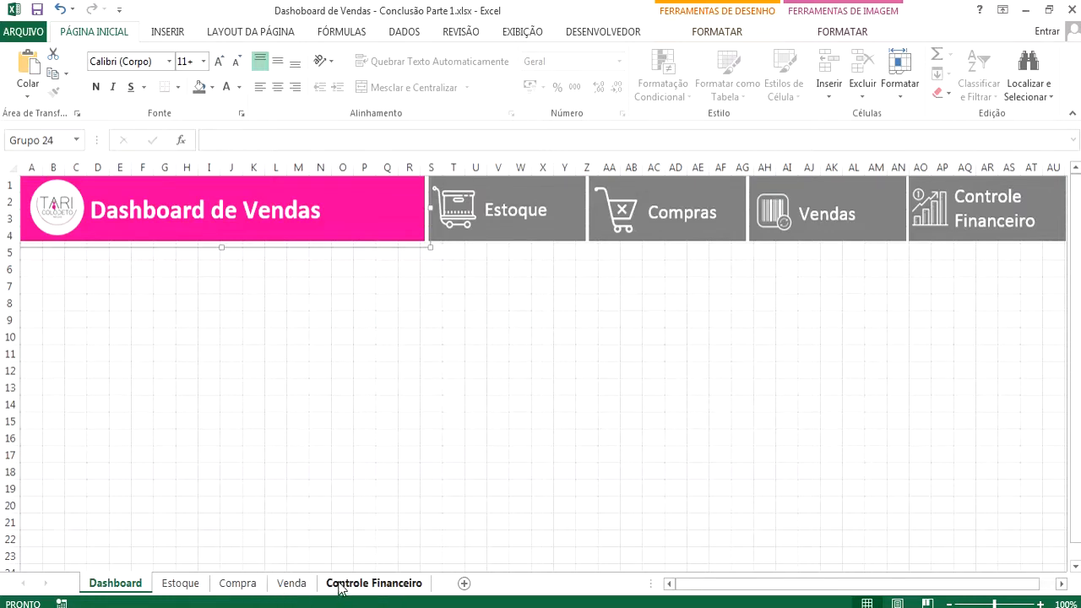
# Step: Cut the Data da Venda timeline, both pivot charts and the Tipo slicer from the Venda sheet
pyautogui.click(244, 588)
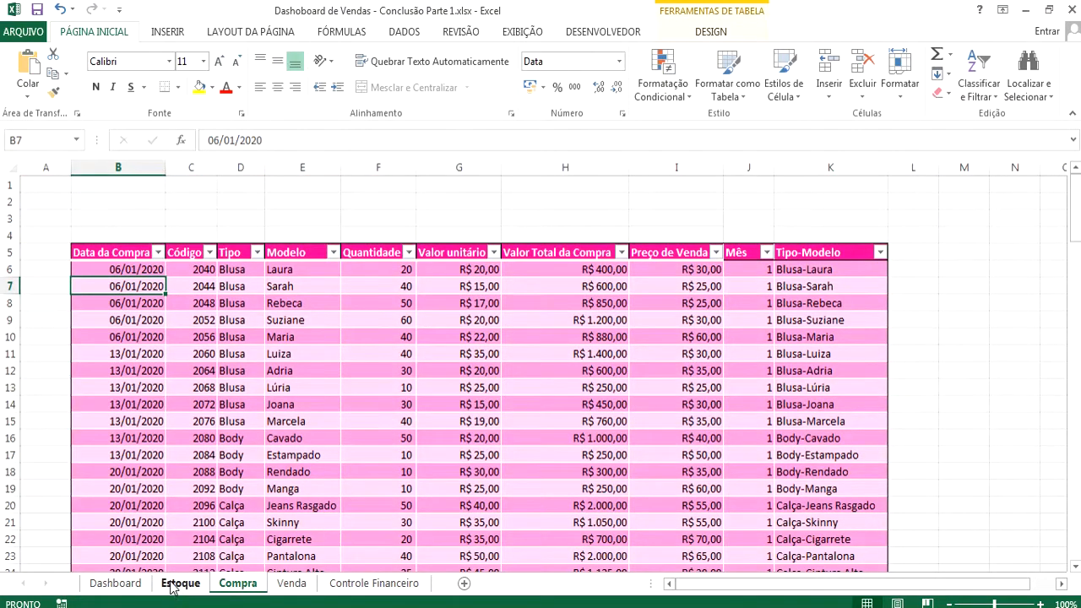
pyautogui.click(180, 584)
pyautogui.click(294, 591)
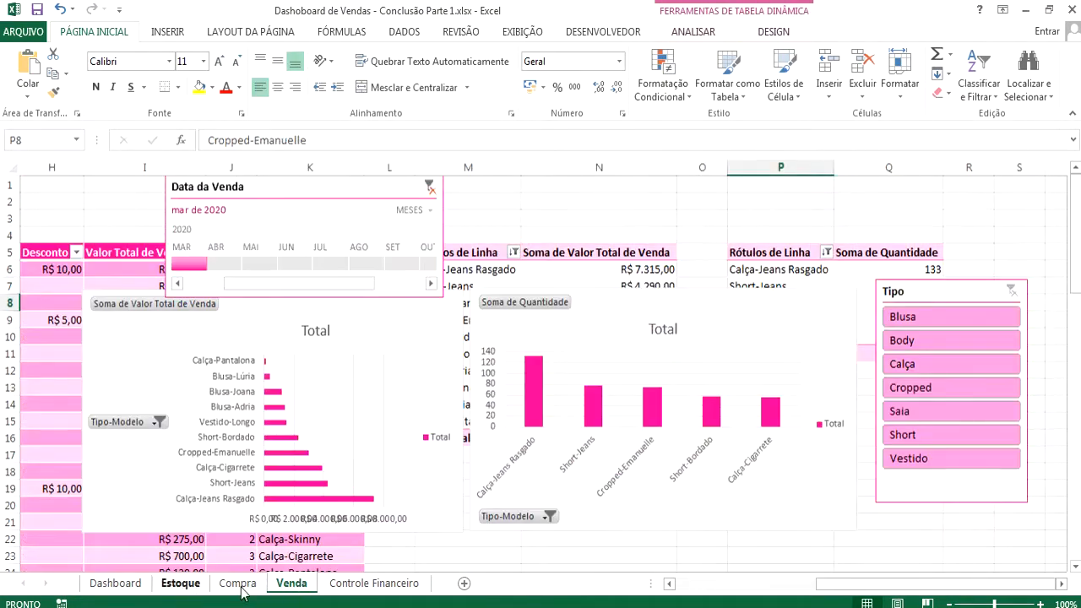
pyautogui.click(311, 186)
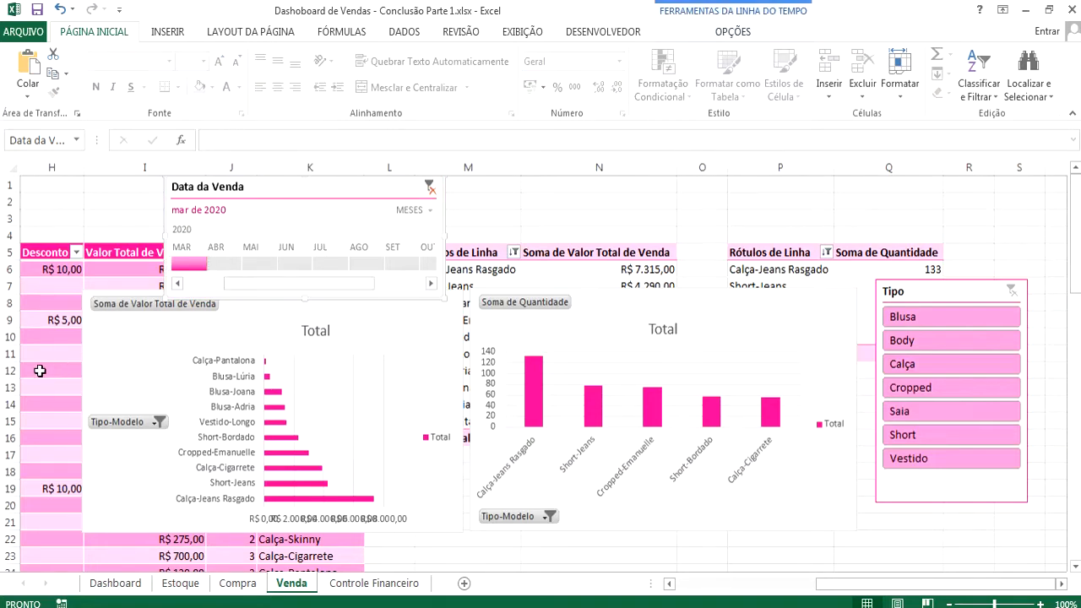
pyautogui.keyDown('ctrl'); pyautogui.click(91, 360); pyautogui.keyUp('ctrl')
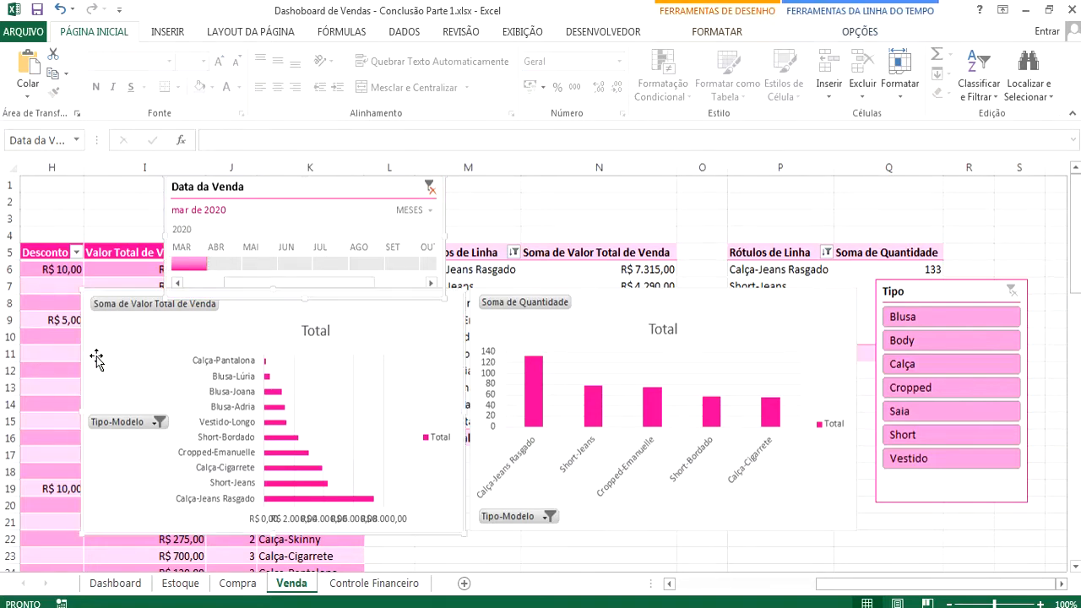
pyautogui.keyDown('ctrl'); pyautogui.click(599, 310); pyautogui.keyUp('ctrl')
pyautogui.keyDown('ctrl'); pyautogui.click(934, 291); pyautogui.keyUp('ctrl')
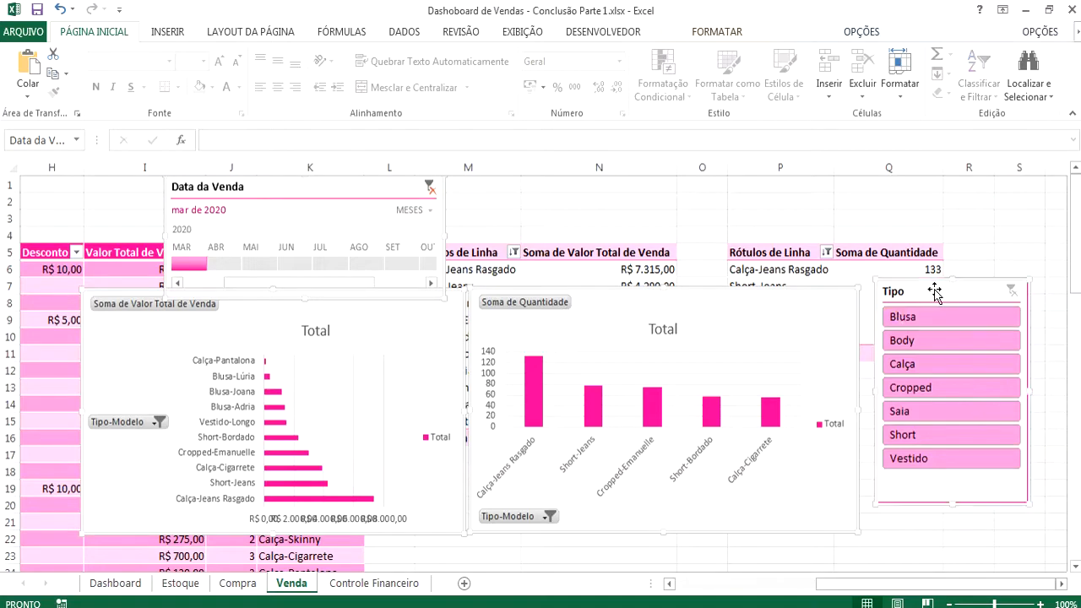
pyautogui.press('Delete')
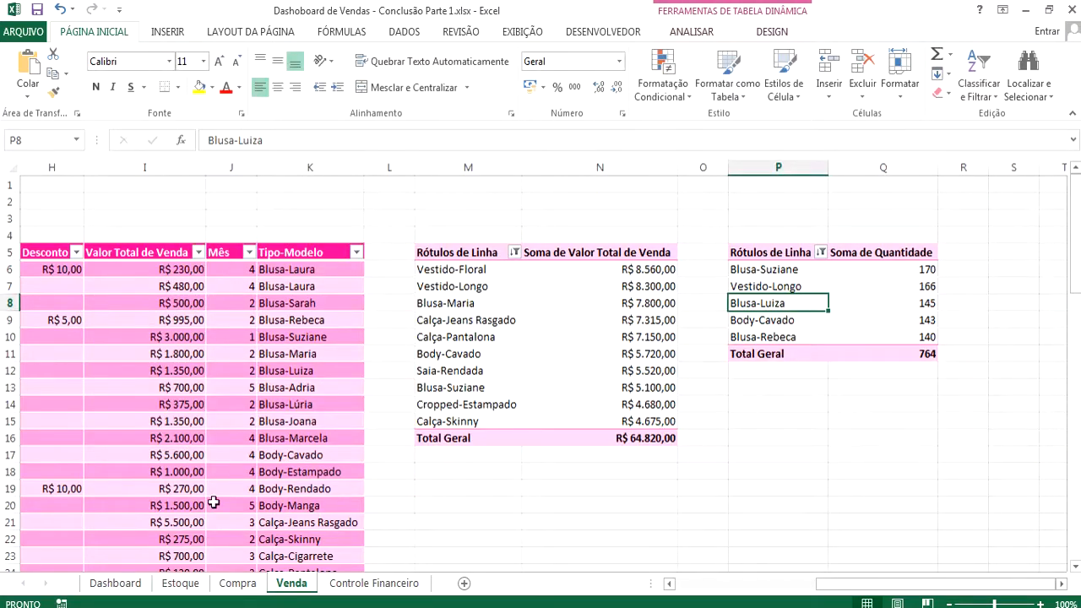
# Step: Paste the cut timeline, charts and slicer into the empty area of the Dashboard sheet
pyautogui.click(115, 583)
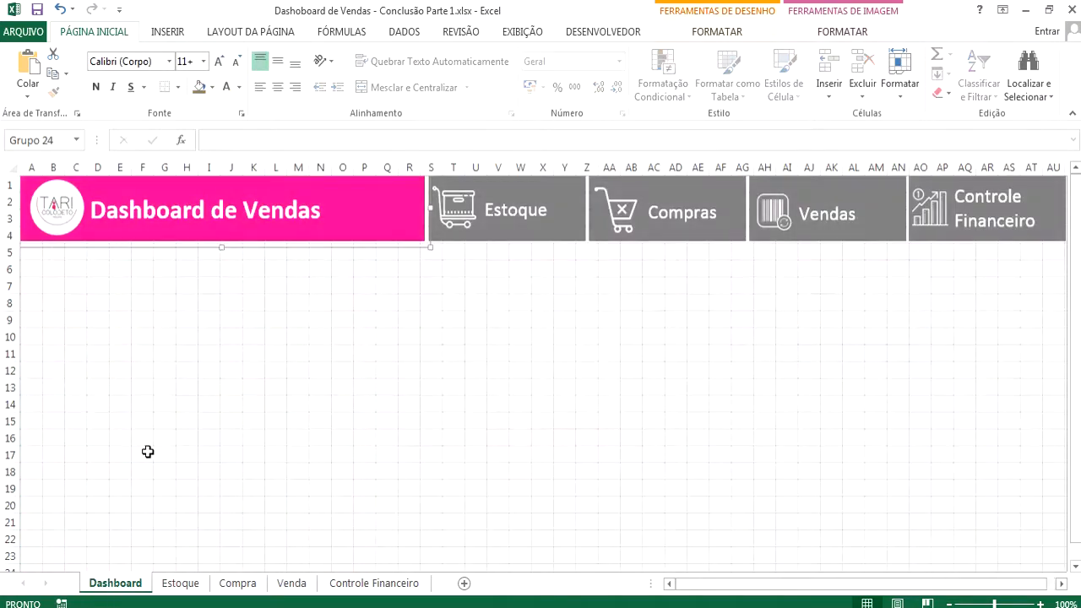
pyautogui.click(102, 350)
pyautogui.hotkey('ctrl', 'v')
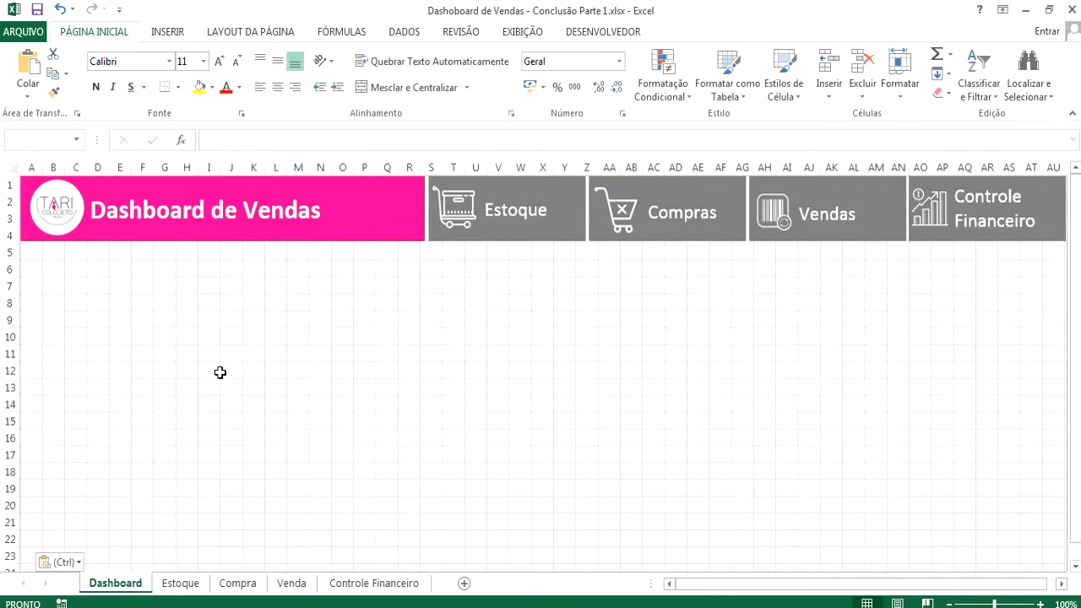
# Step: Place the Data da Venda timeline directly under the pink banner, at the sheet's left edge from row 5
pyautogui.click(546, 360)
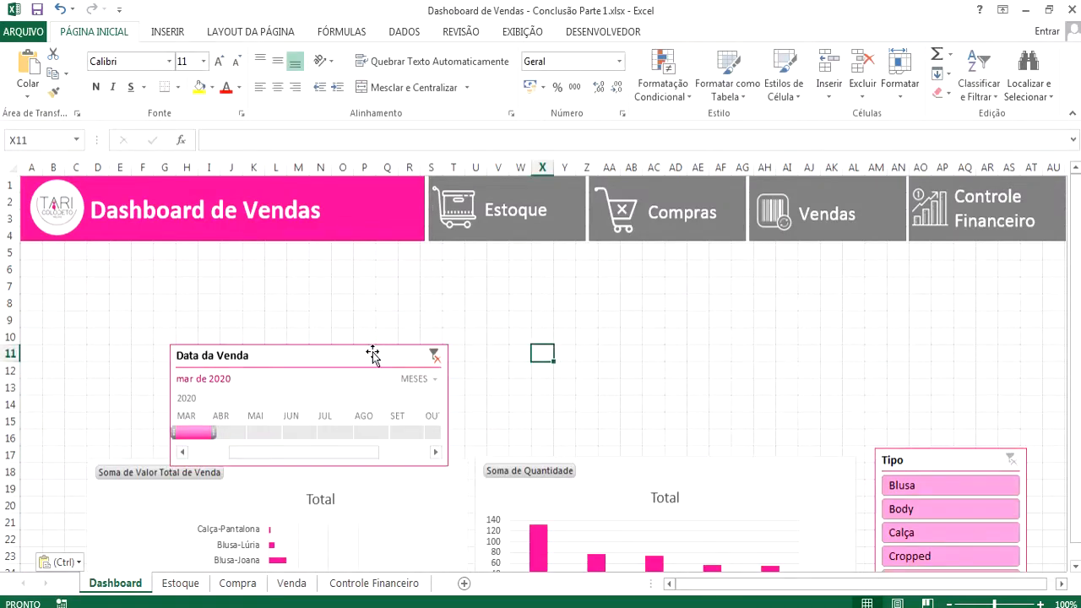
pyautogui.moveTo(371, 352); pyautogui.dragTo(485, 330)
pyautogui.moveTo(420, 344); pyautogui.dragTo(165, 251)
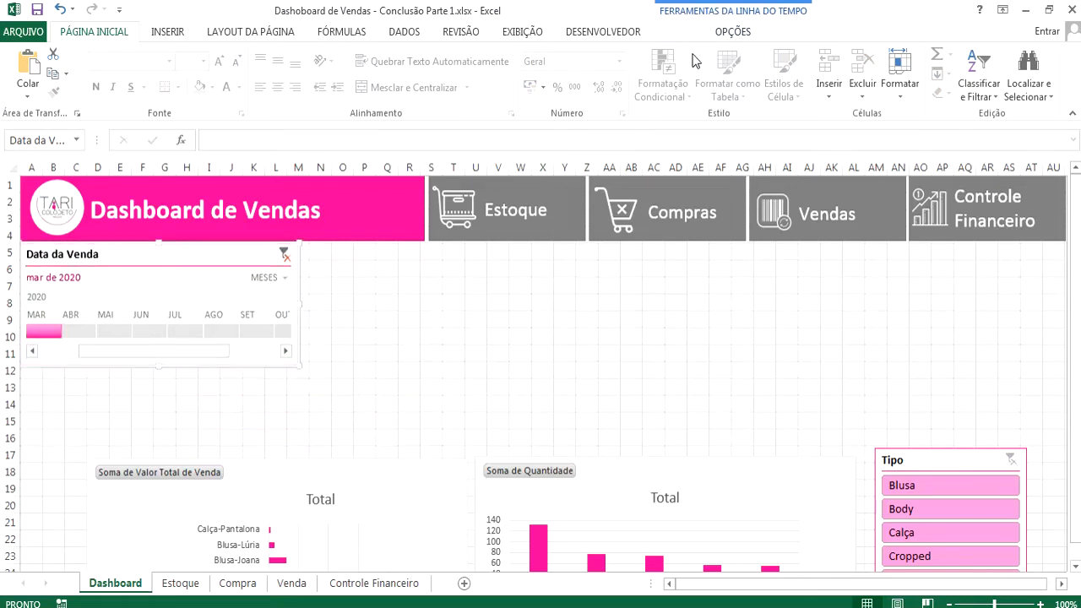
# Step: Hide the selection label (Rótulo da Seleção) and time level (Nível de Tempo) on the Data da Venda timeline
pyautogui.click(731, 32)
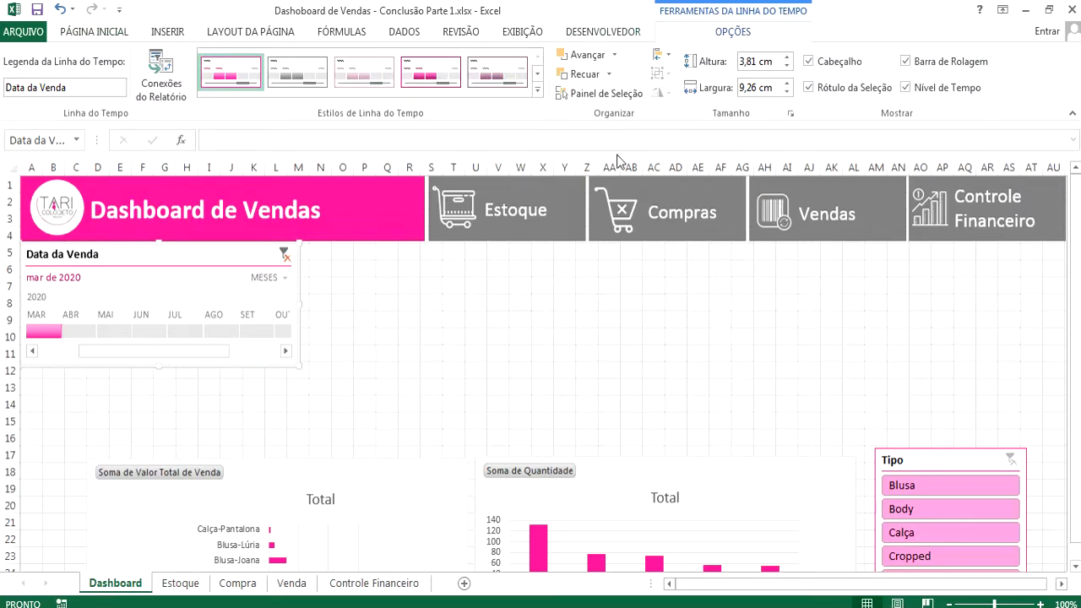
pyautogui.click(807, 88)
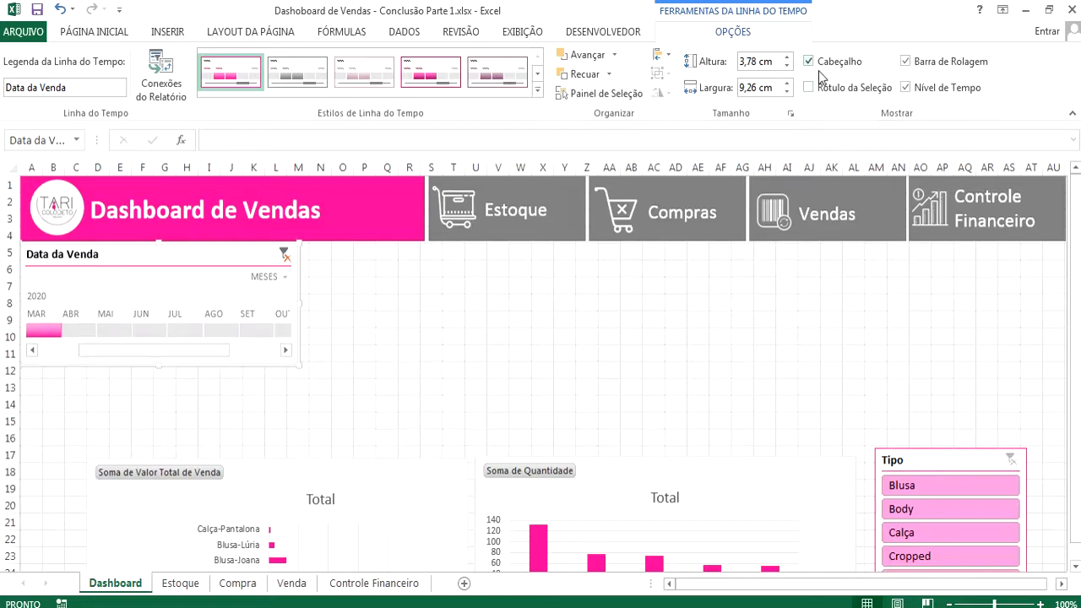
pyautogui.click(907, 89)
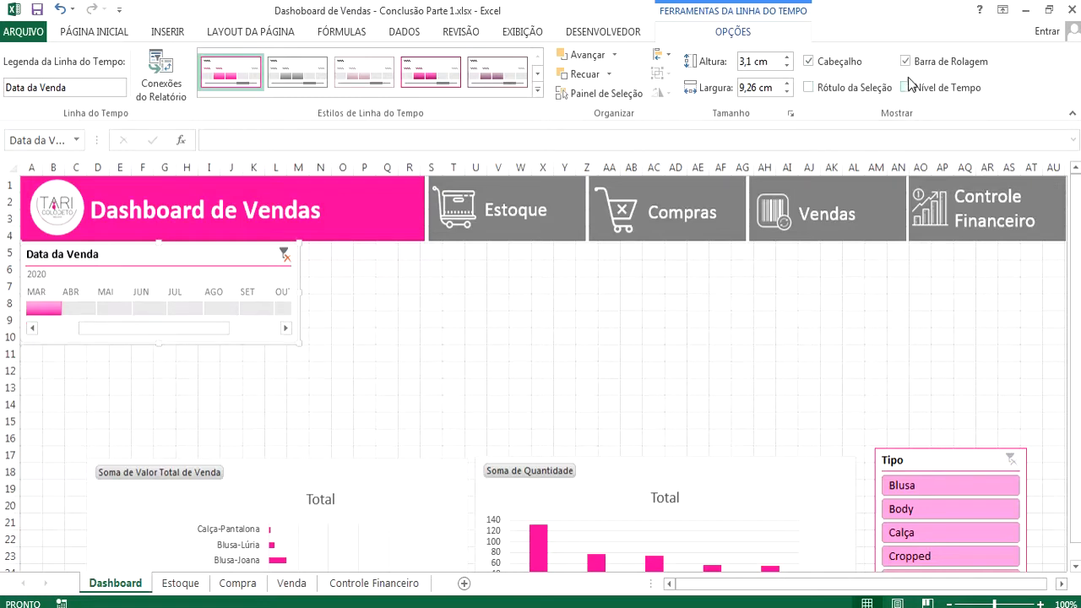
# Step: Hide the scroll bar (Barra de Rolagem) on the Data da Venda timeline and filter it to January 2020
pyautogui.click(905, 63)
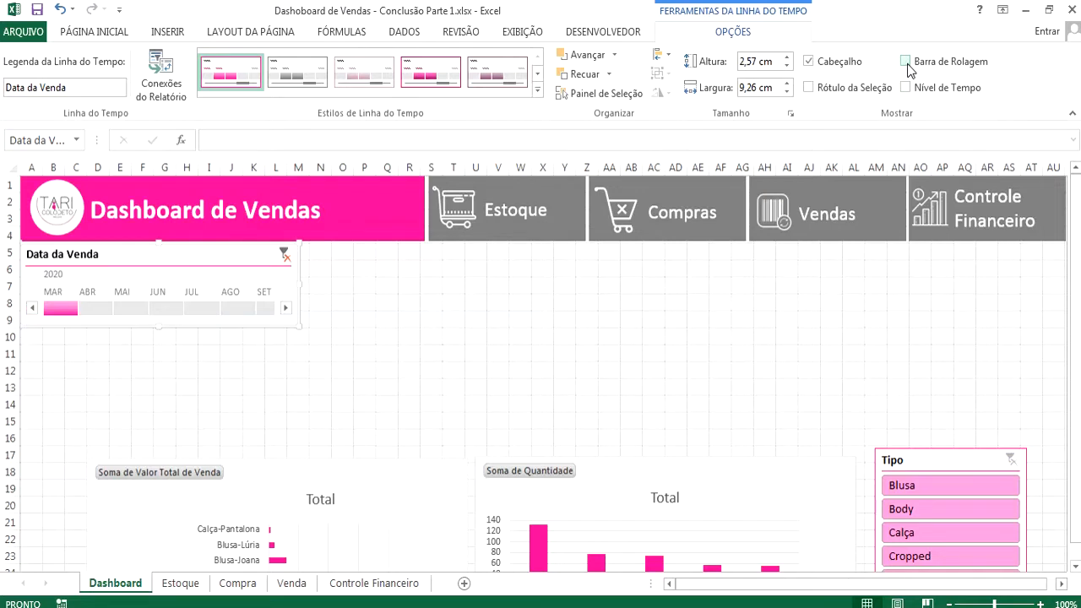
pyautogui.click(286, 307)
pyautogui.click(32, 308)
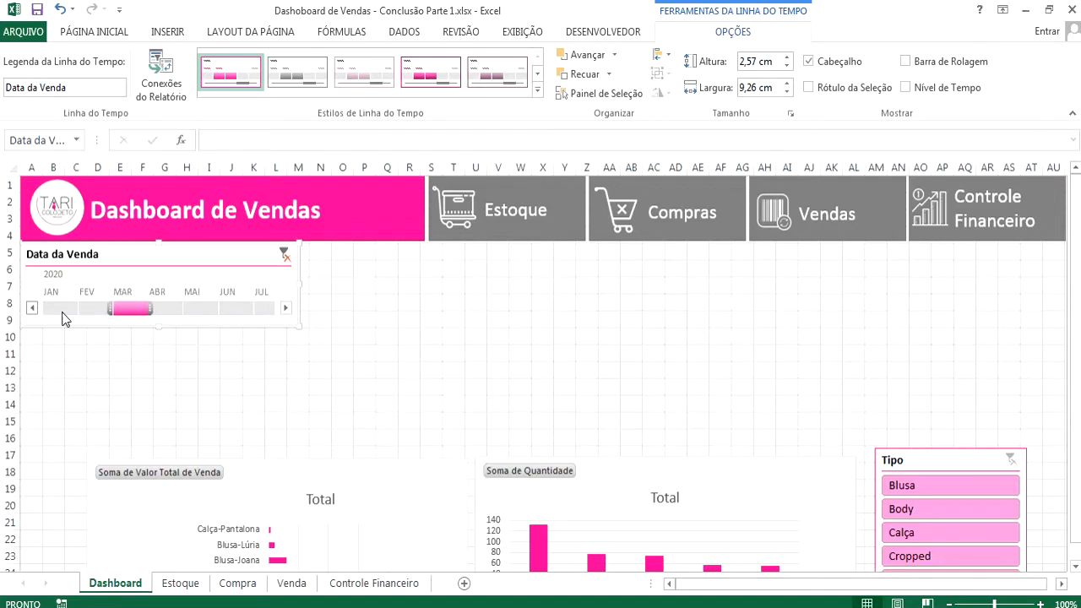
pyautogui.click(56, 308)
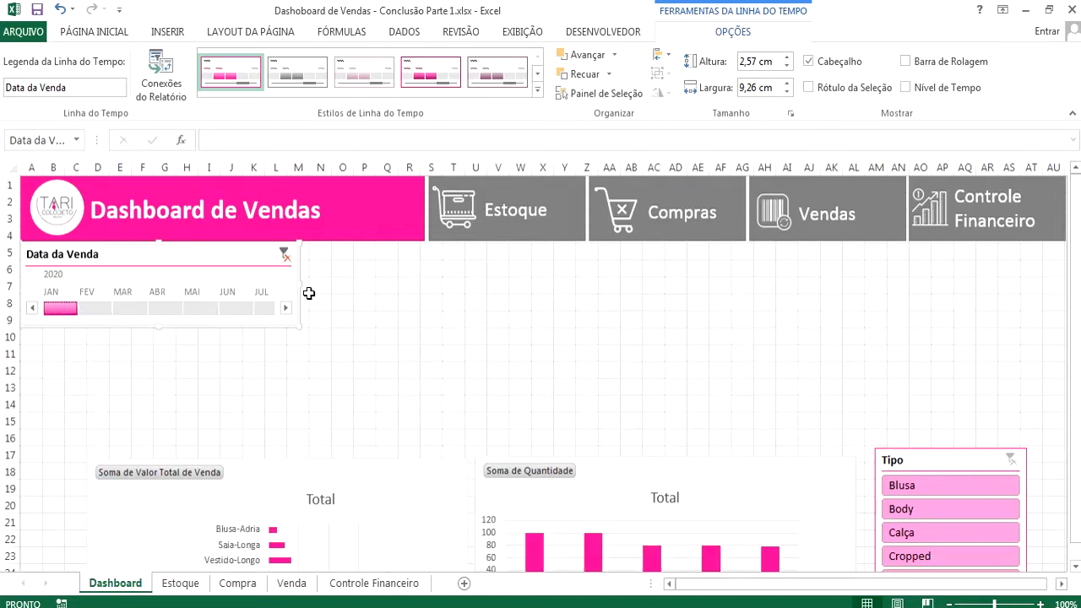
# Step: Move the Tipo slicer directly under the Data da Venda timeline and arrange its buttons in 4 columns
pyautogui.moveTo(880, 461); pyautogui.dragTo(83, 340)
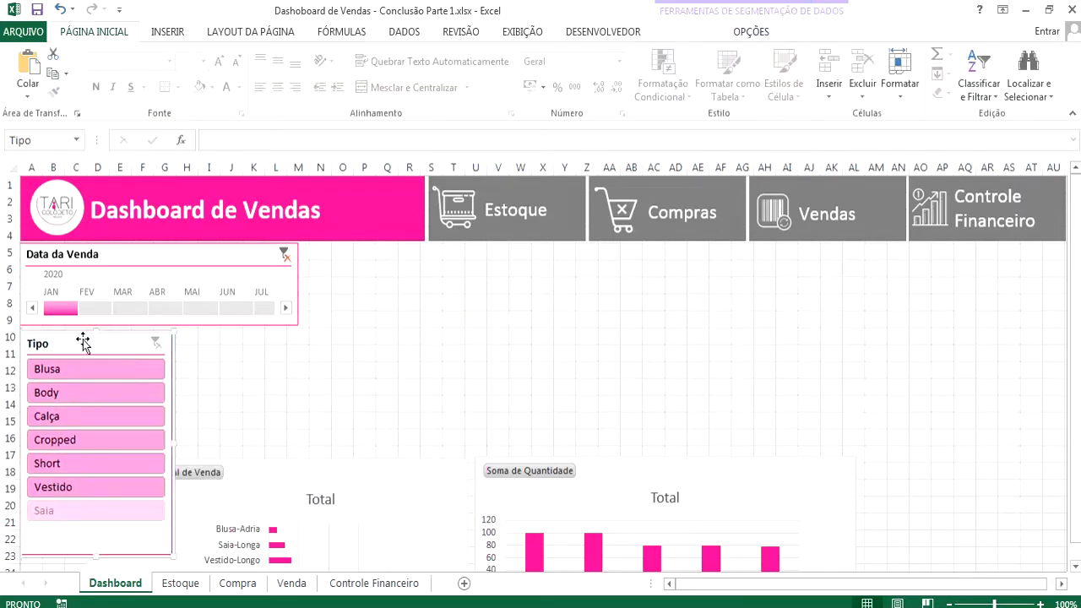
pyautogui.click(751, 33)
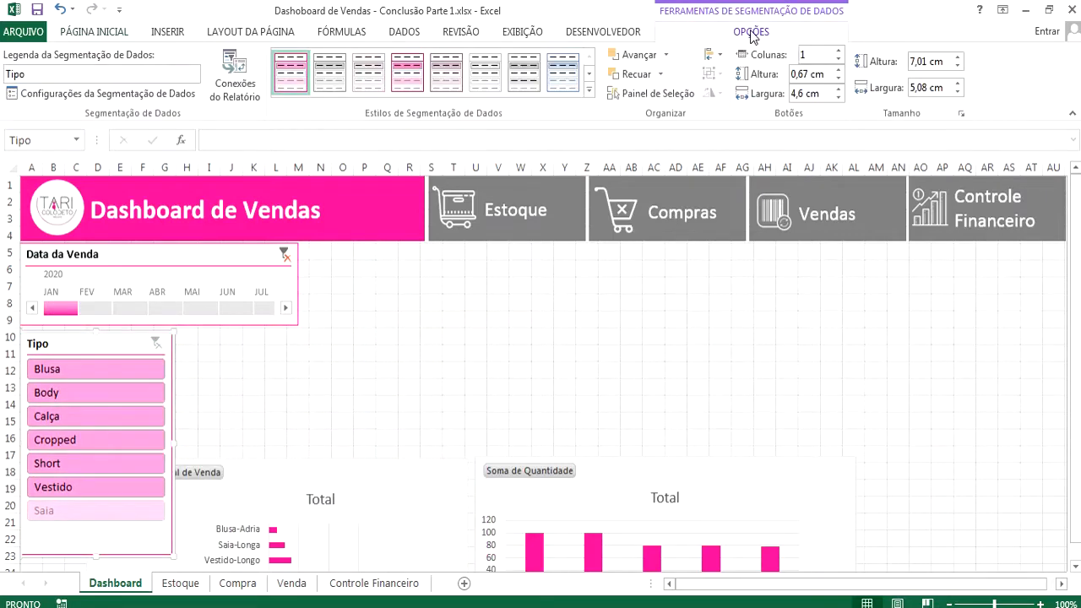
pyautogui.click(806, 55)
pyautogui.click(838, 51)
pyautogui.click(838, 51)
pyautogui.click(838, 51)
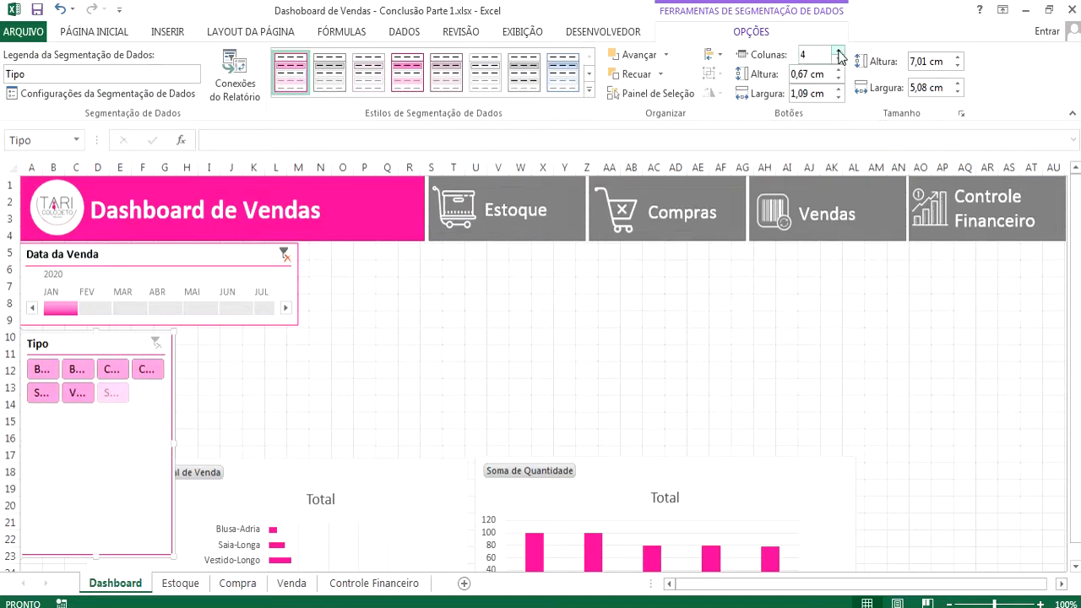
pyautogui.click(652, 342)
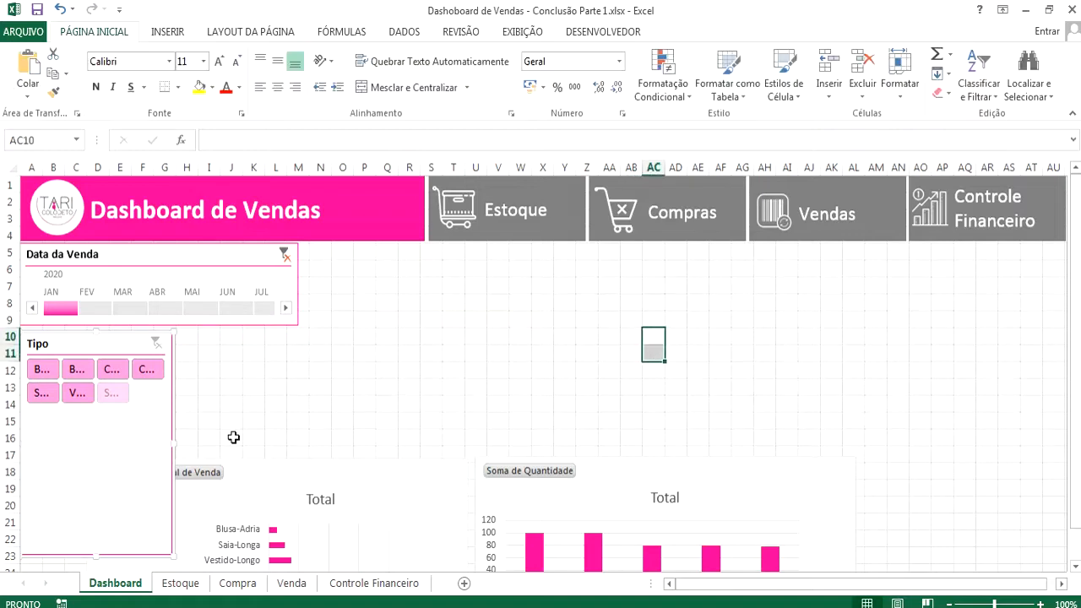
# Step: Widen the Tipo slicer to about 9.13 cm to match the timeline and shorten it to fit two rows of buttons
pyautogui.click(174, 439)
pyautogui.moveTo(179, 444); pyautogui.dragTo(296, 429)
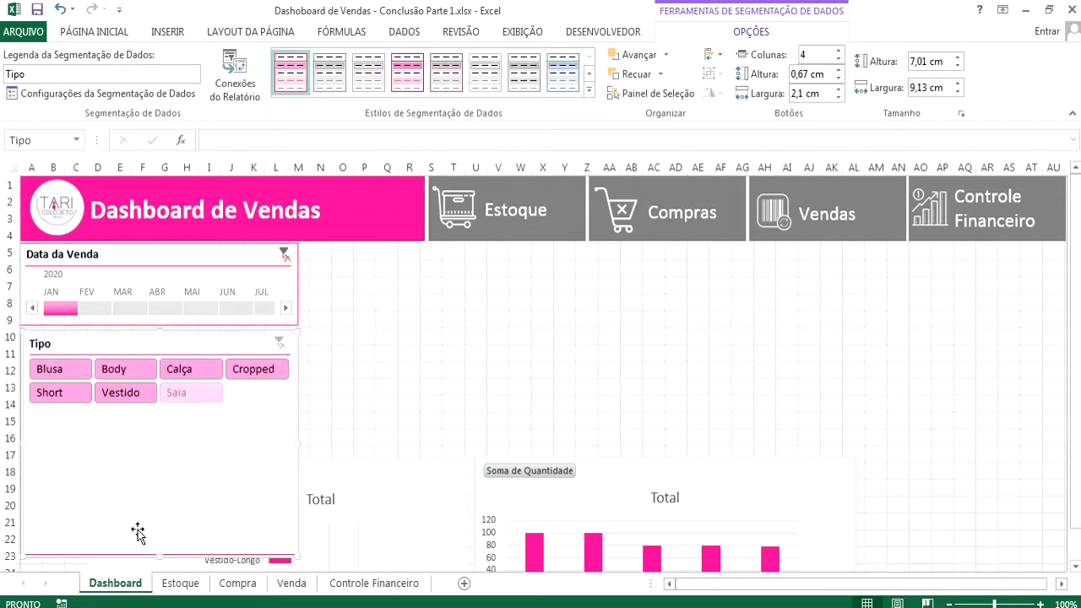
pyautogui.moveTo(160, 560); pyautogui.dragTo(180, 404)
pyautogui.click(73, 484)
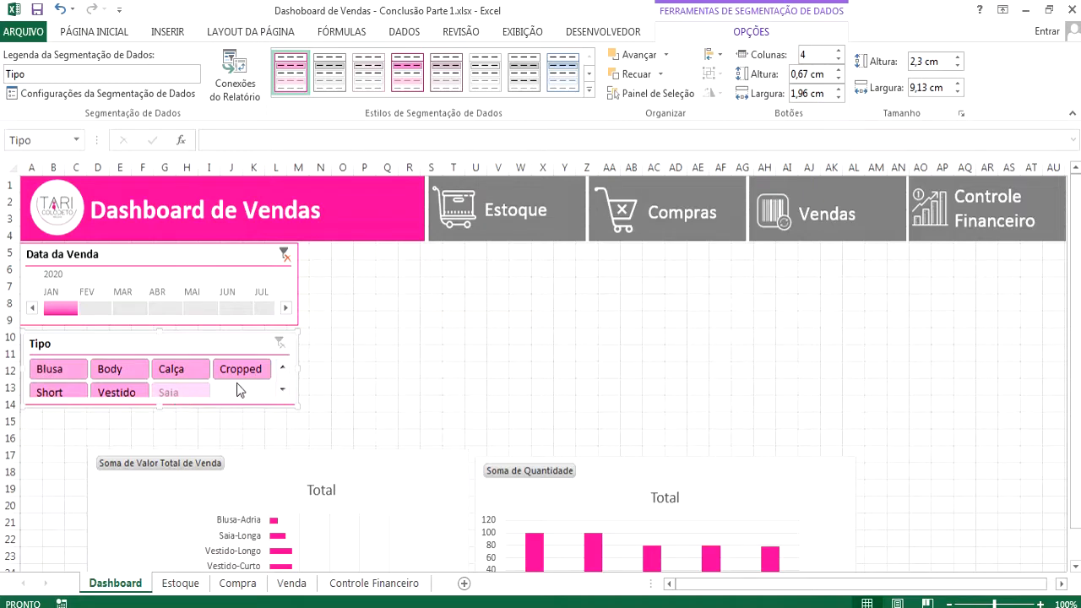
pyautogui.click(387, 385)
# Step: Move the Soma de Valor Total de Venda chart beside the timeline under the banner, and the Soma de Quantidade chart to its right
pyautogui.click(406, 456)
pyautogui.moveTo(405, 456); pyautogui.dragTo(619, 248)
pyautogui.moveTo(760, 484)
pyautogui.mouseDown()
pyautogui.moveTo(825, 465)
pyautogui.moveTo(923, 388)
pyautogui.moveTo(940, 352)
pyautogui.mouseUp()
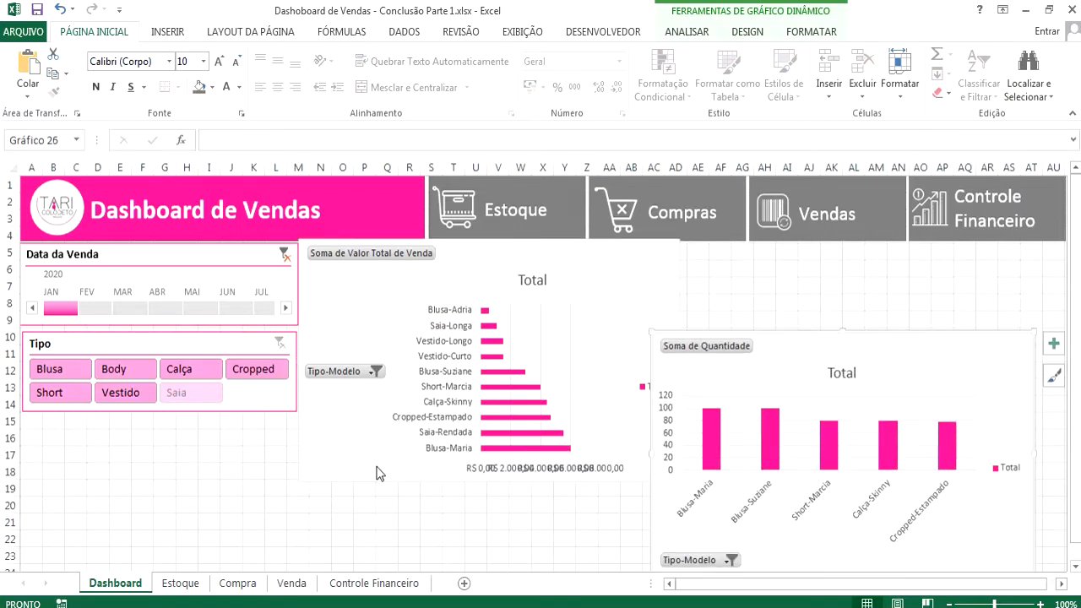
# Step: Stretch the Soma de Valor Total de Venda chart down to row 24 and fit the Soma de Quantidade chart beside its lower part, from row 15
pyautogui.click(377, 475)
pyautogui.moveTo(490, 485); pyautogui.dragTo(482, 512)
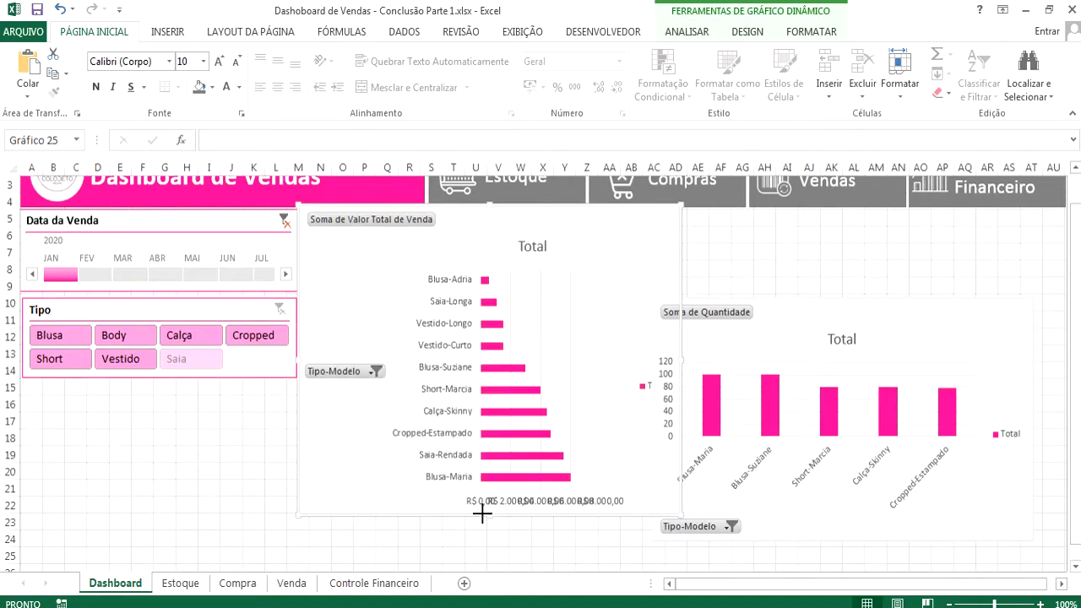
pyautogui.scroll(1, 479, 512)
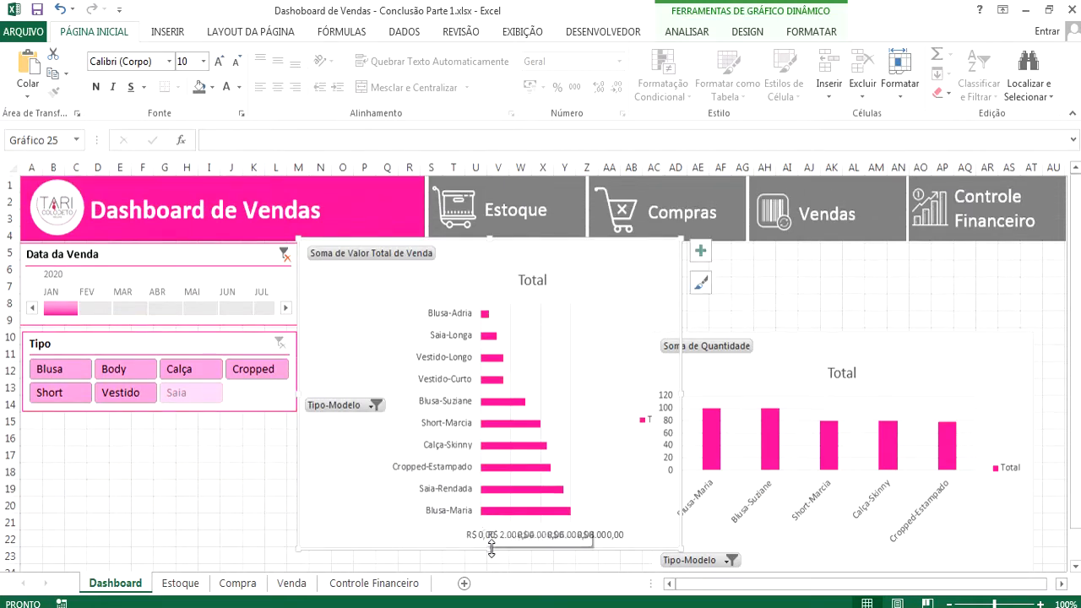
pyautogui.moveTo(489, 549)
pyautogui.mouseDown()
pyautogui.moveTo(489, 564)
pyautogui.moveTo(490, 552)
pyautogui.mouseUp()
pyautogui.scroll(1, 893, 359)
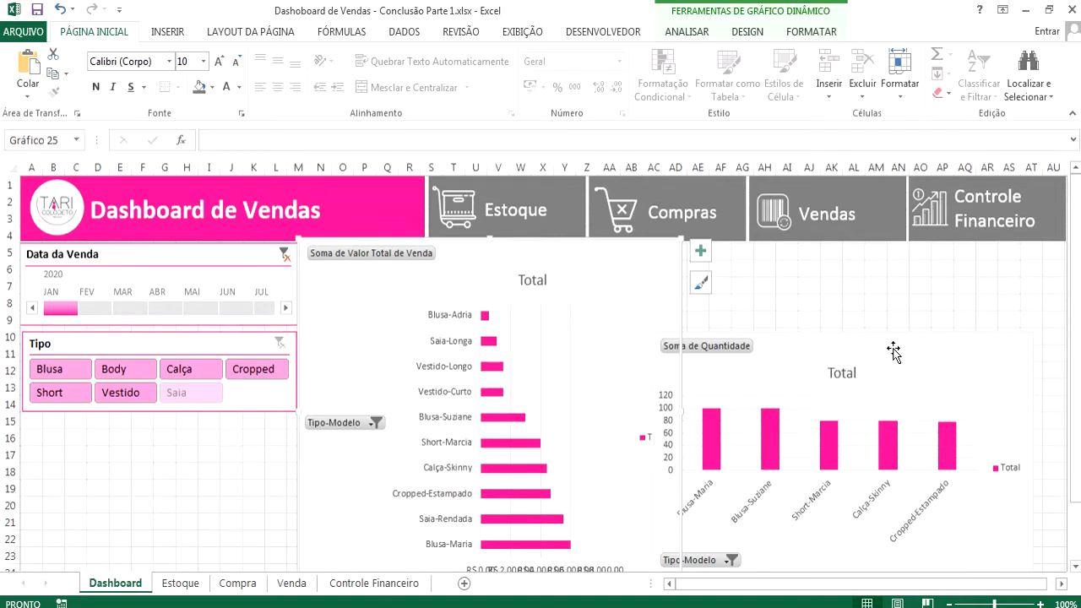
pyautogui.moveTo(893, 350); pyautogui.dragTo(873, 427)
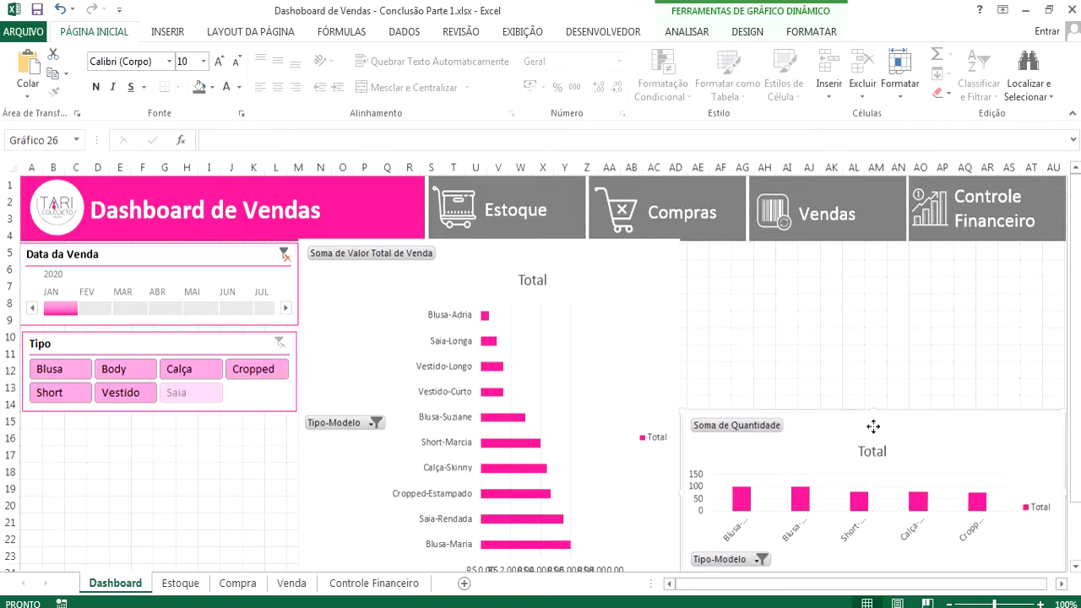
# Step: Cut the Soma de Estoque doughnut chart from the Estoque sheet and return to the Dashboard sheet
pyautogui.click(198, 586)
pyautogui.click(596, 275)
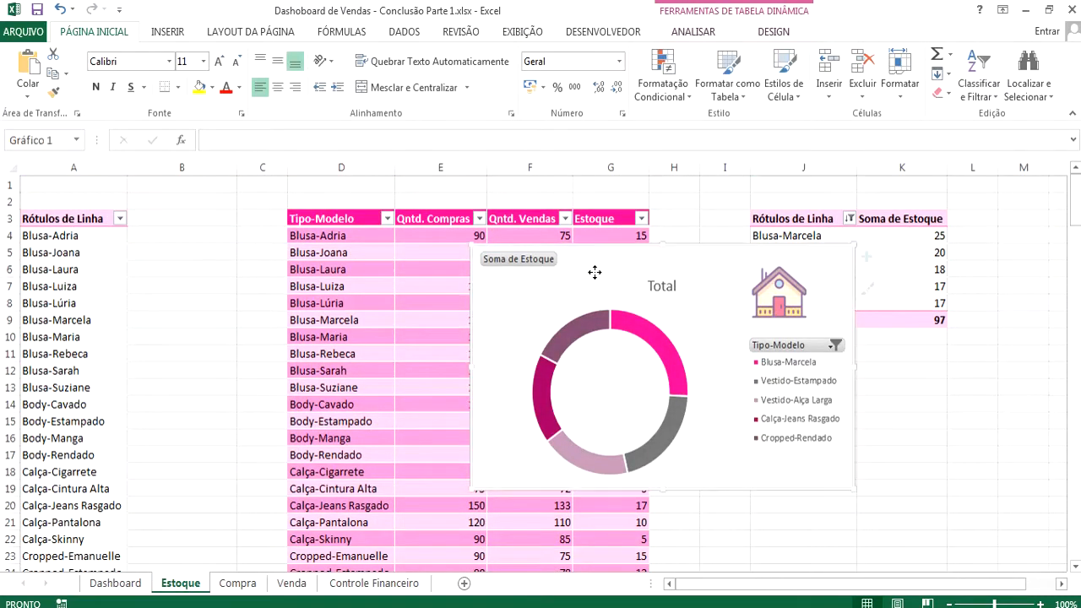
pyautogui.press('Delete')
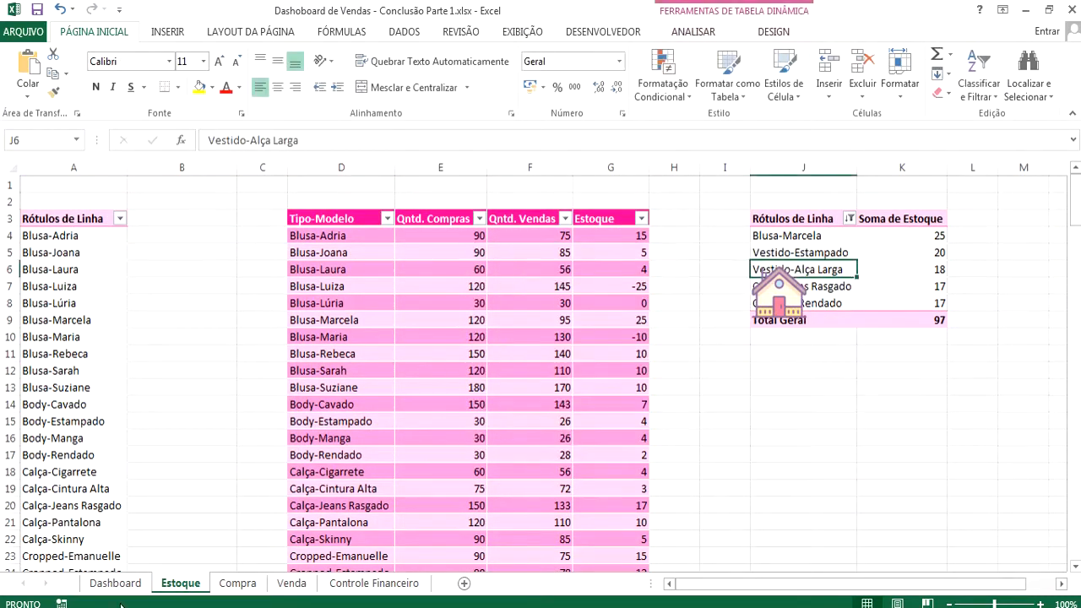
pyautogui.click(115, 583)
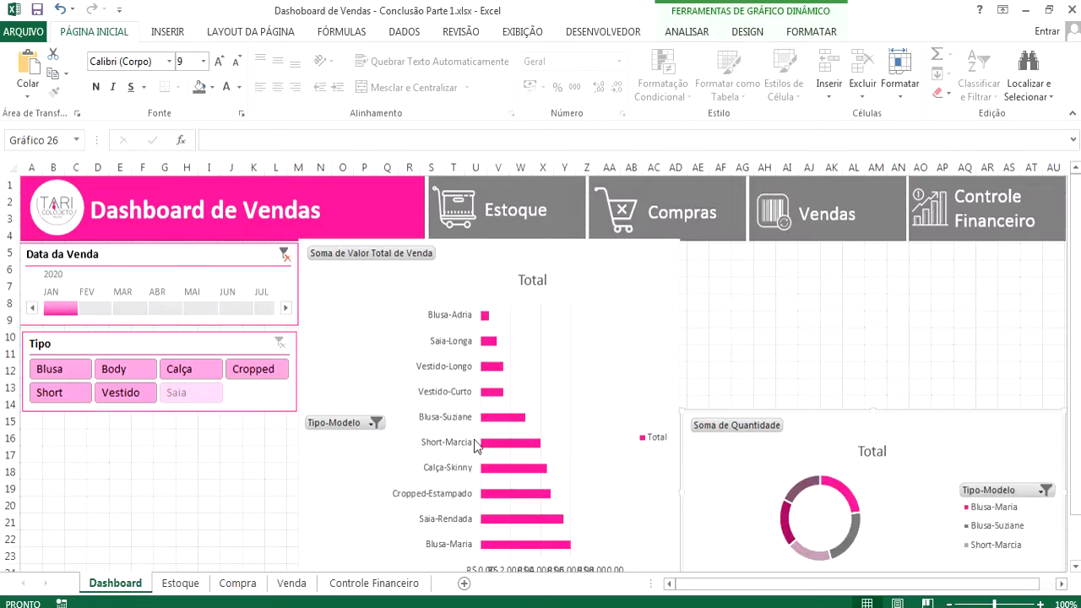
pyautogui.moveTo(941, 424); pyautogui.dragTo(565, 430)
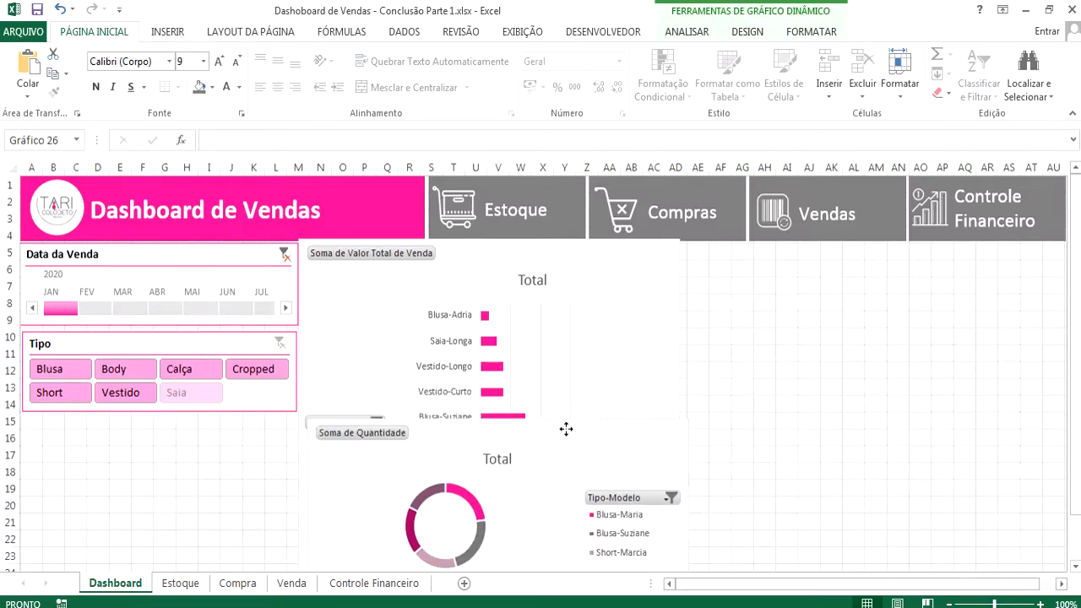
pyautogui.hotkey('ctrl', 'z')
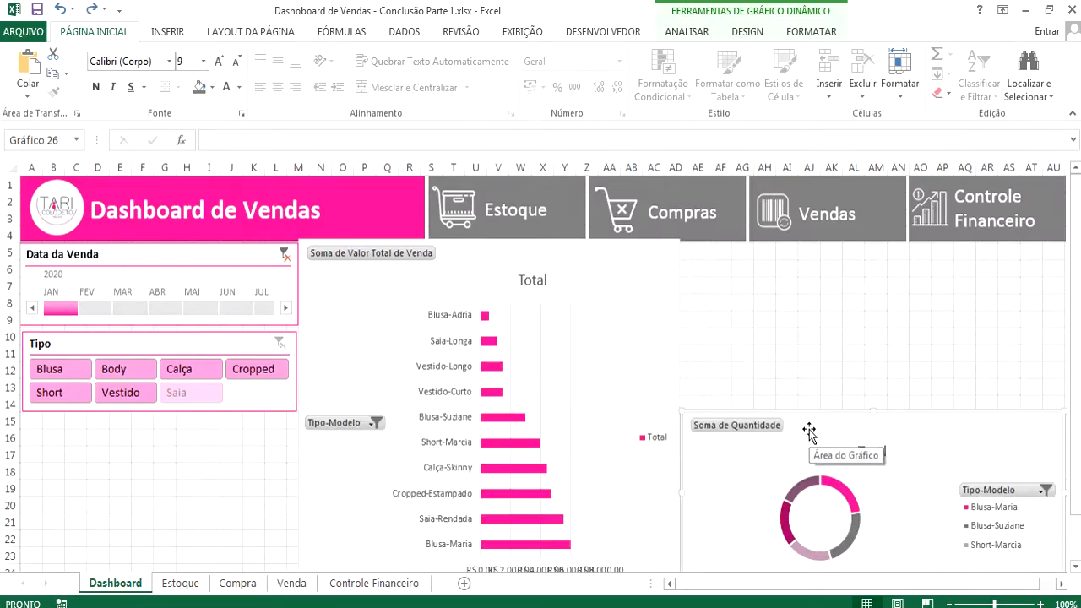
pyautogui.hotkey('ctrl', 'z')
# Step: Paste the Soma de Estoque doughnut chart at cell A16 and shrink it to the slicer's width, directly below the Tipo slicer
pyautogui.click(34, 437)
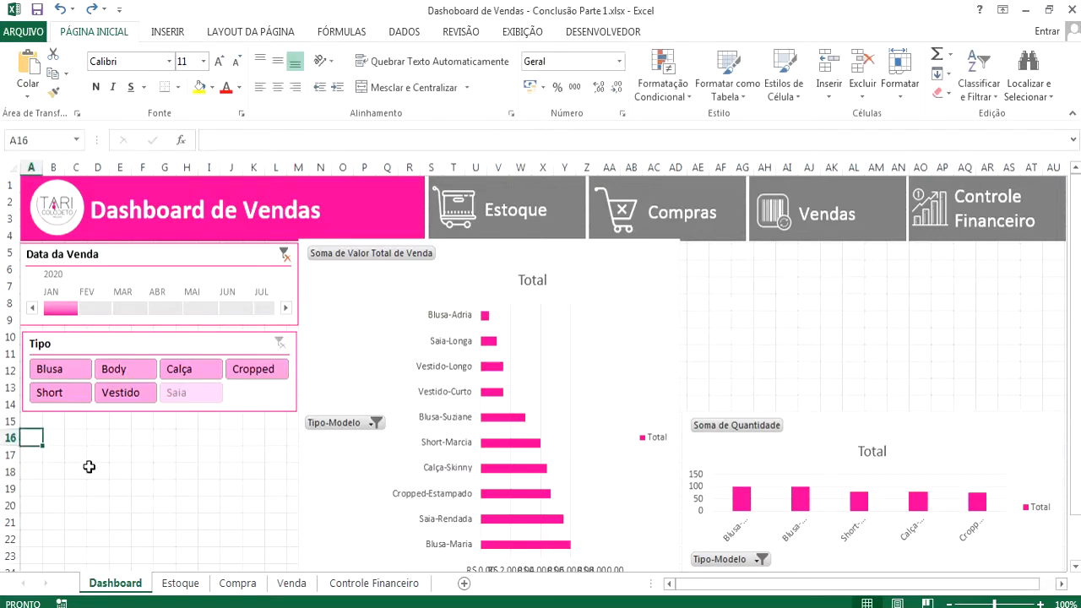
pyautogui.hotkey('ctrl', 'v')
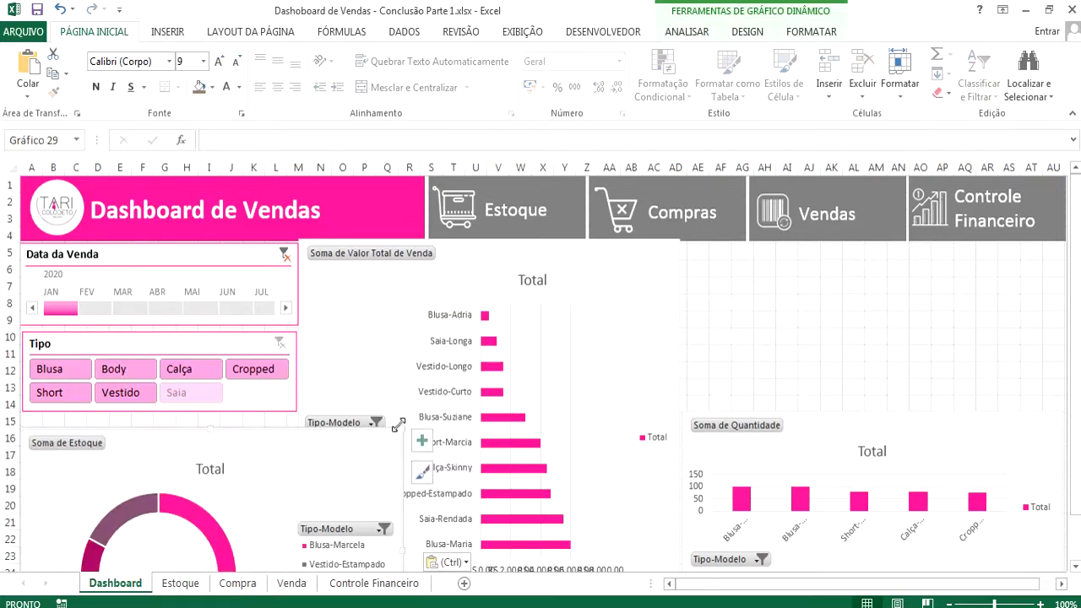
pyautogui.moveTo(400, 429); pyautogui.dragTo(273, 422)
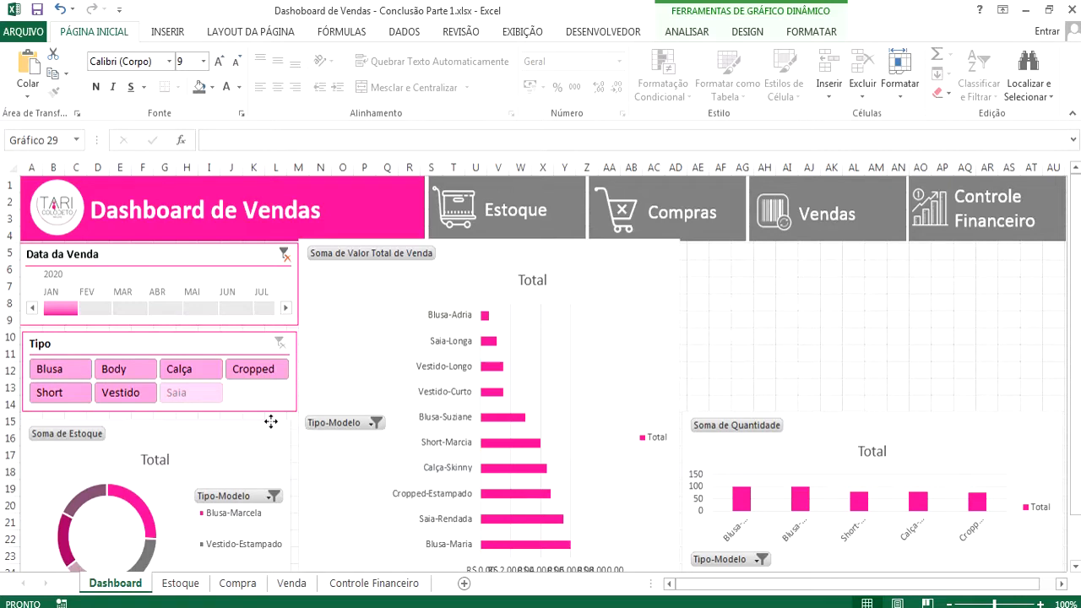
# Step: Shorten the Soma de Estoque chart to end at row 24 and lower the Valor Total chart's top edge to the banner's bottom
pyautogui.scroll(-2, 250, 505)
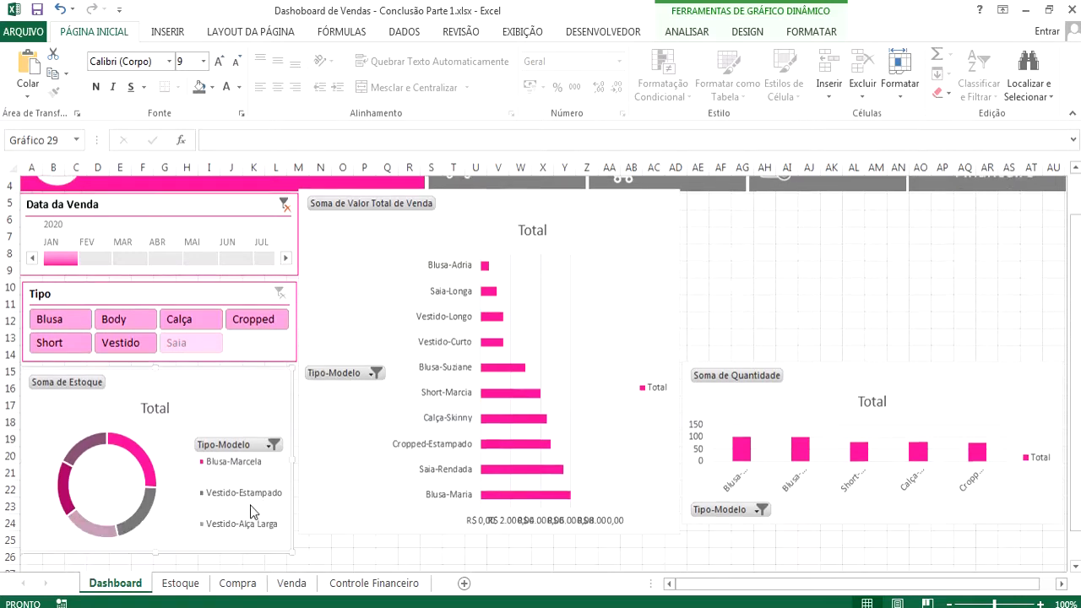
pyautogui.moveTo(157, 494); pyautogui.dragTo(159, 475)
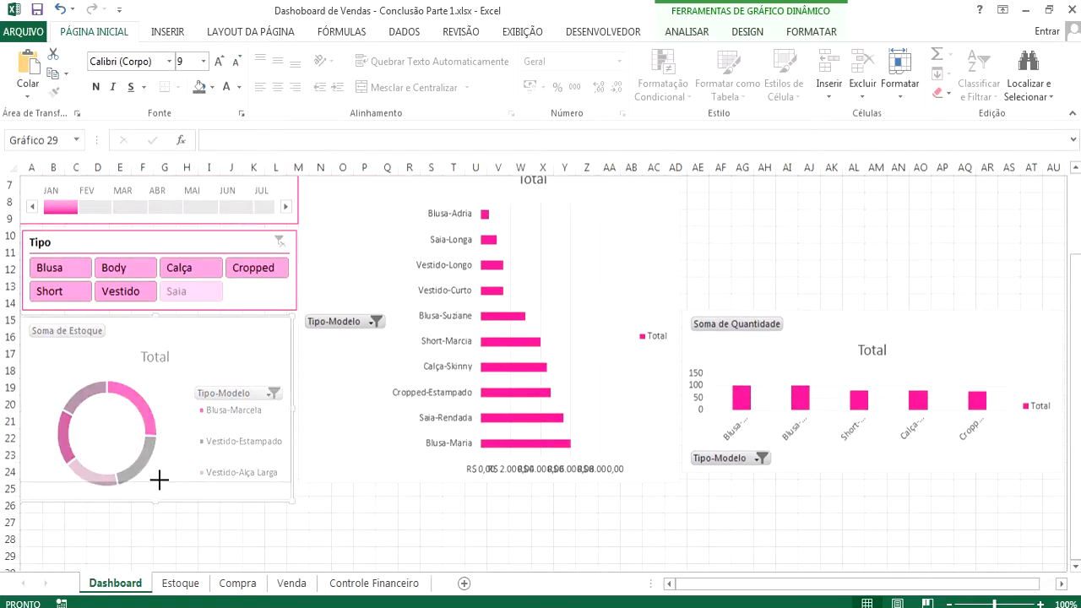
pyautogui.scroll(2, 237, 493)
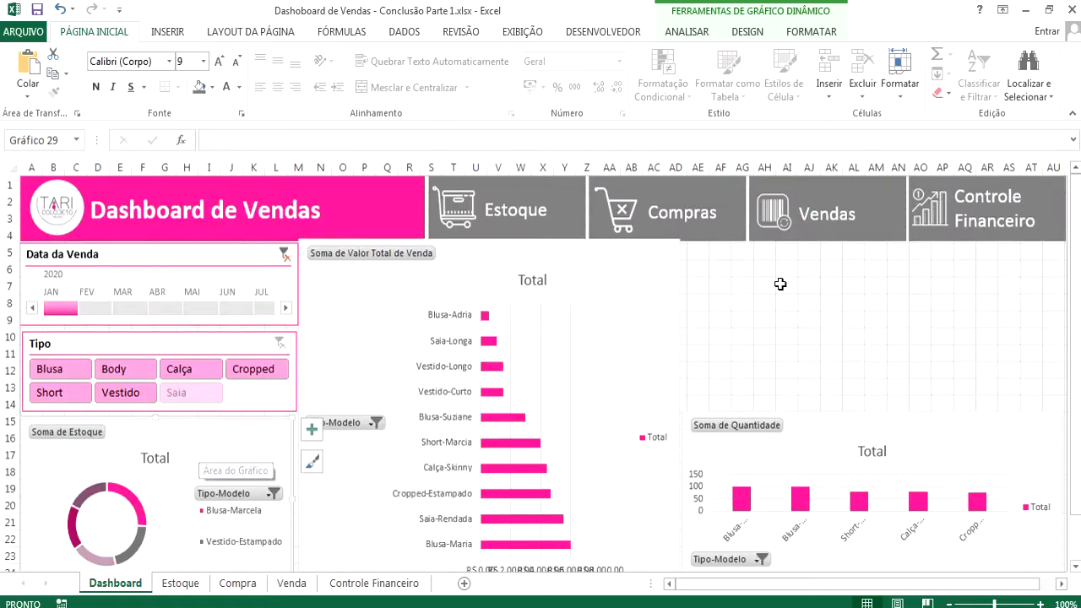
pyautogui.click(563, 257)
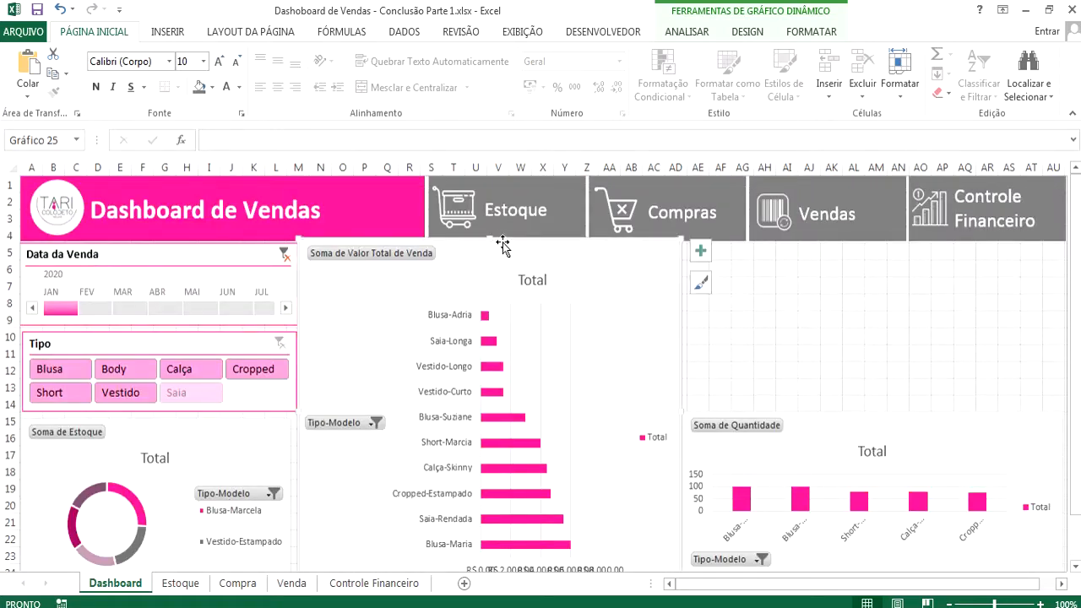
pyautogui.moveTo(484, 242); pyautogui.dragTo(485, 251)
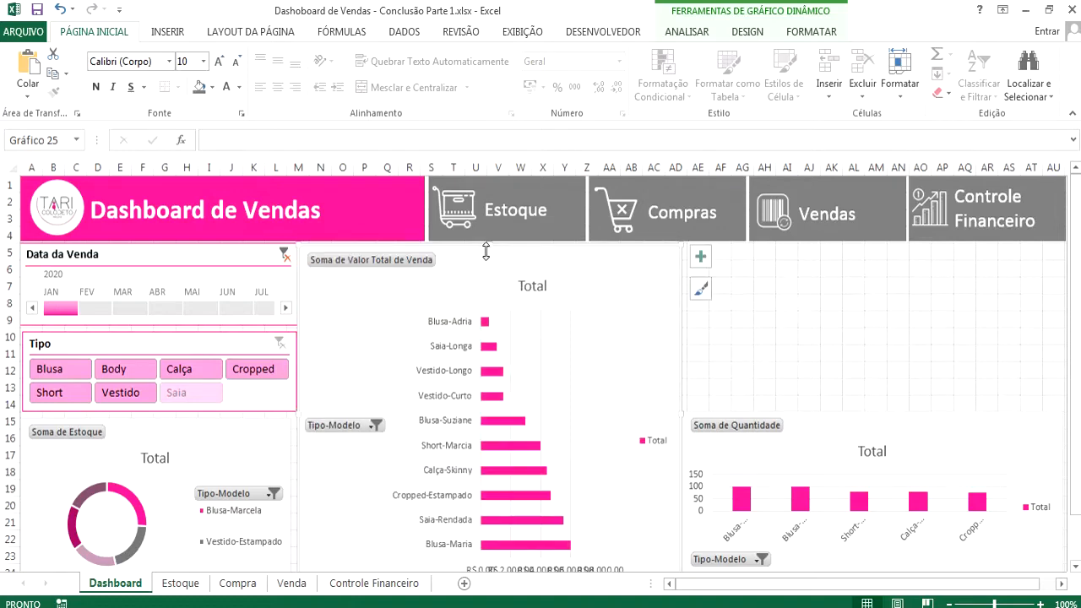
# Step: Cut the monthly line chart from the Controle Financeiro sheet
pyautogui.click(374, 582)
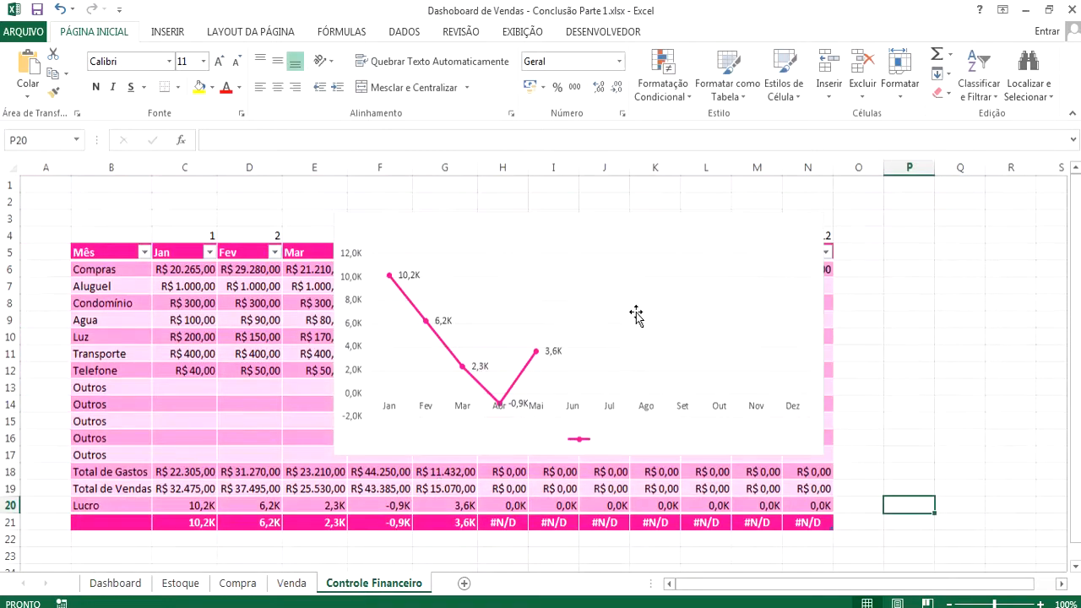
pyautogui.click(654, 239)
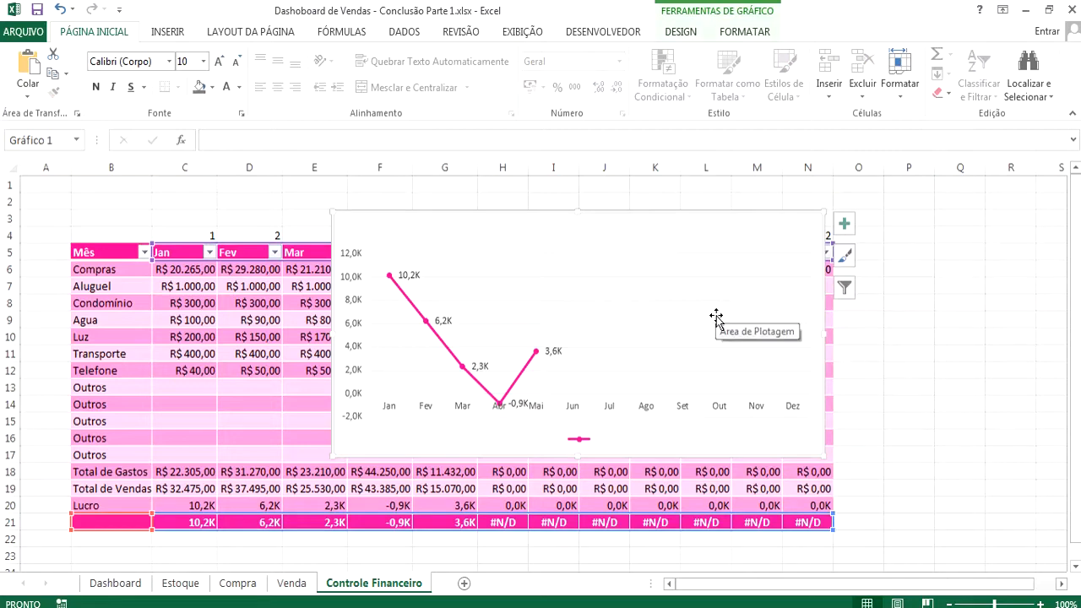
pyautogui.hotkey('ctrl', 'x')
# Step: Paste the cut line chart as a separate chart in the empty area above the Soma de Quantidade chart on the Dashboard sheet
pyautogui.click(115, 583)
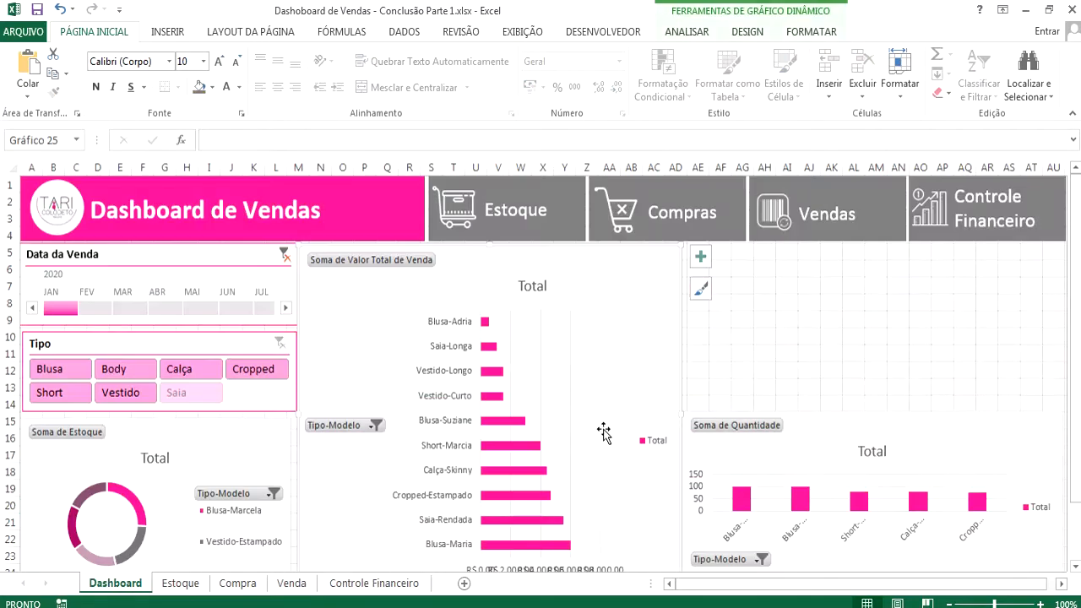
pyautogui.hotkey('ctrl', 'v')
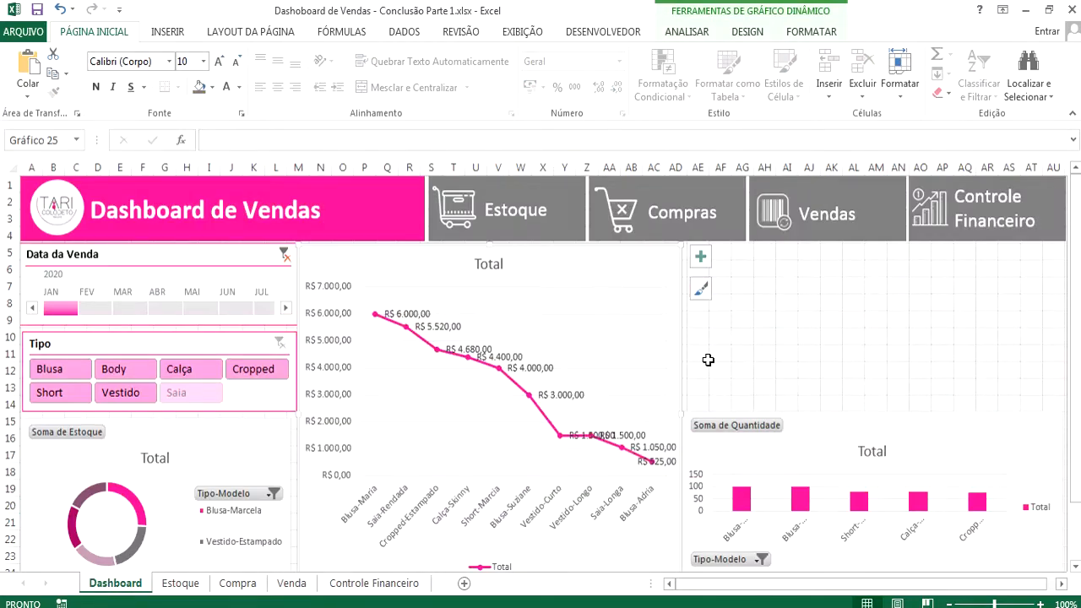
pyautogui.hotkey('ctrl', 'z')
pyautogui.click(777, 287)
pyautogui.hotkey('ctrl', 'v')
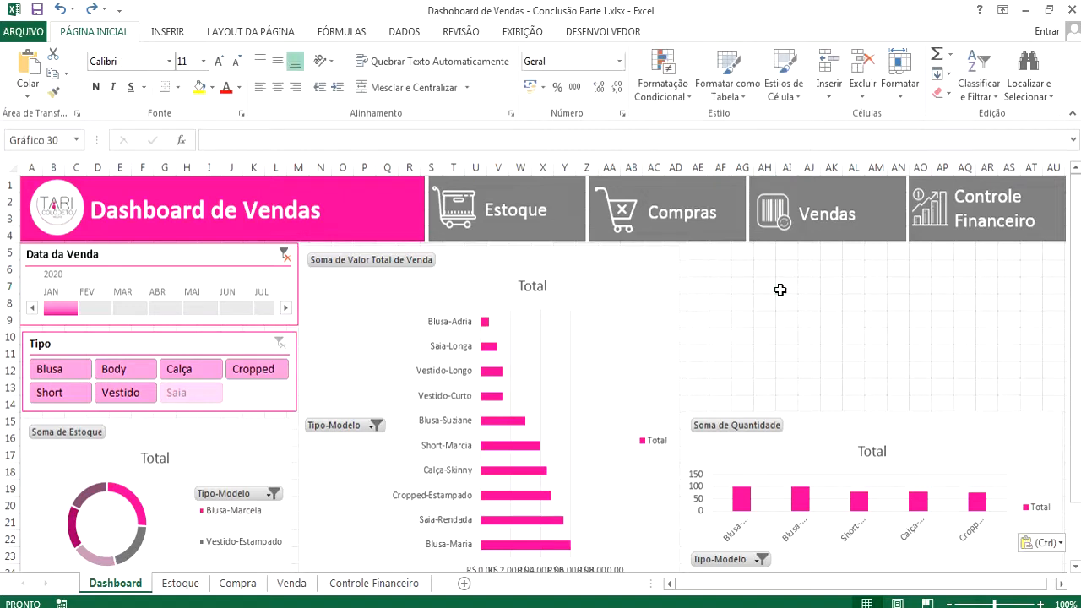
# Step: Move the line chart up under the banner, shorten it to end above the Soma de Quantidade chart, and extend its left edge to the Valor Total chart
pyautogui.moveTo(799, 303); pyautogui.dragTo(718, 280)
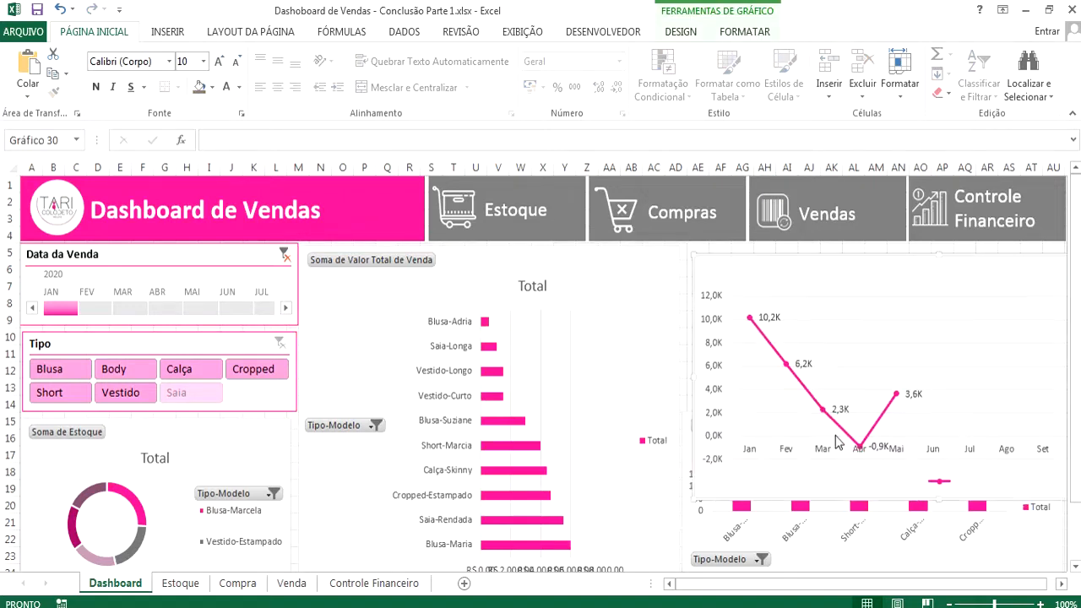
pyautogui.moveTo(940, 493); pyautogui.dragTo(939, 409)
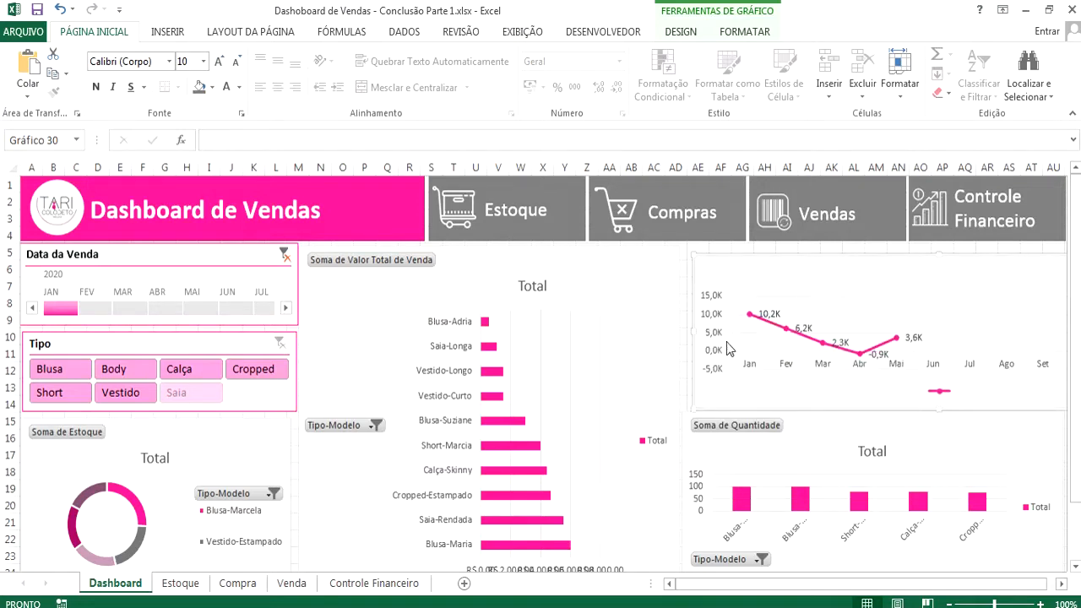
pyautogui.moveTo(690, 332); pyautogui.dragTo(681, 334)
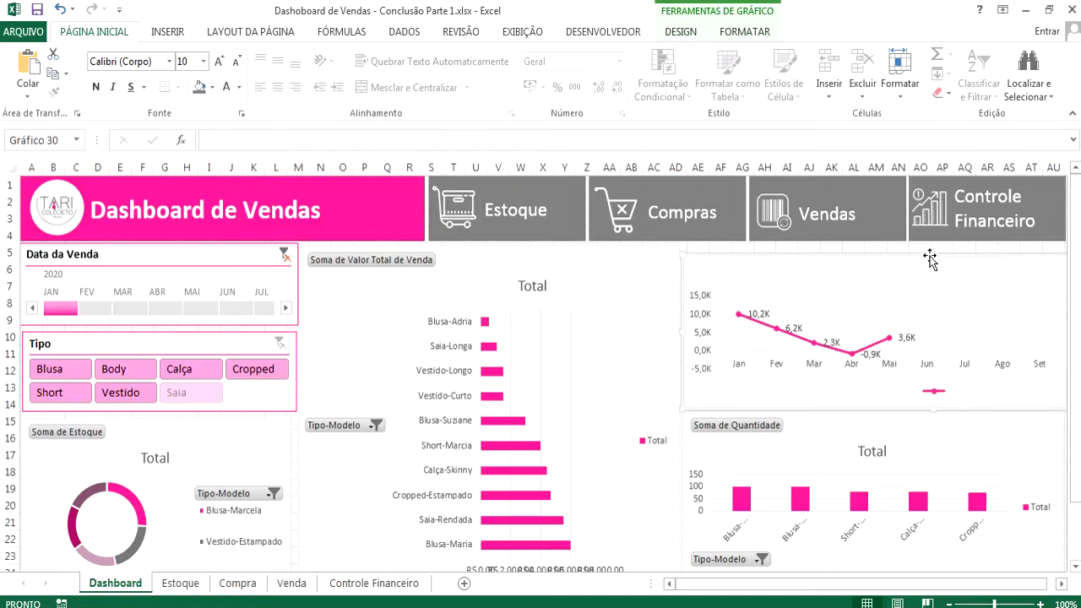
# Step: Extend the monthly line chart's top edge up toward the bottom of the banner
pyautogui.moveTo(934, 253); pyautogui.dragTo(934, 248)
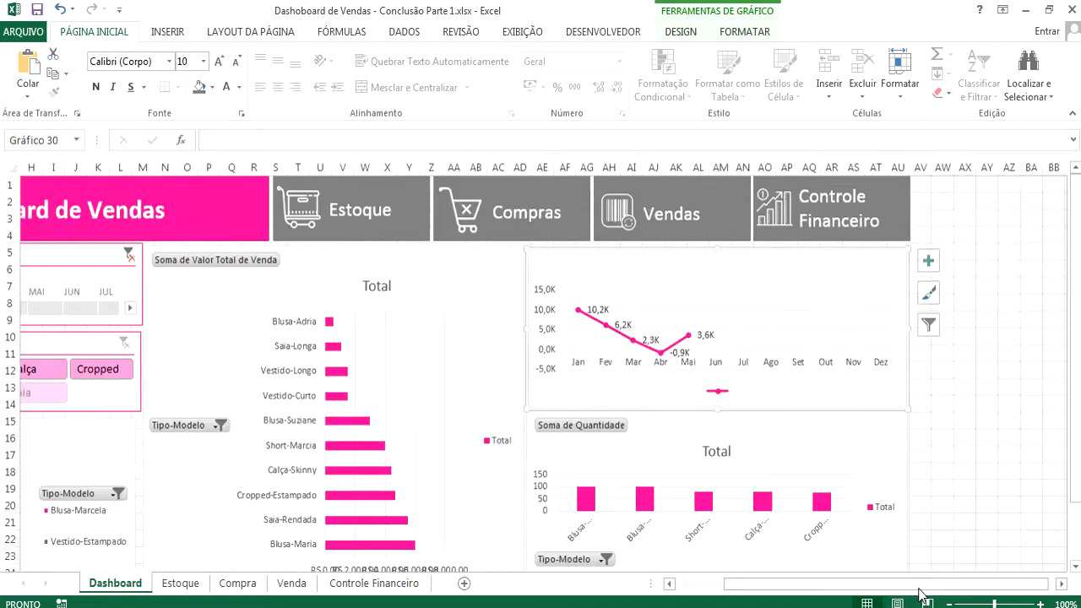
pyautogui.moveTo(919, 589); pyautogui.dragTo(763, 601)
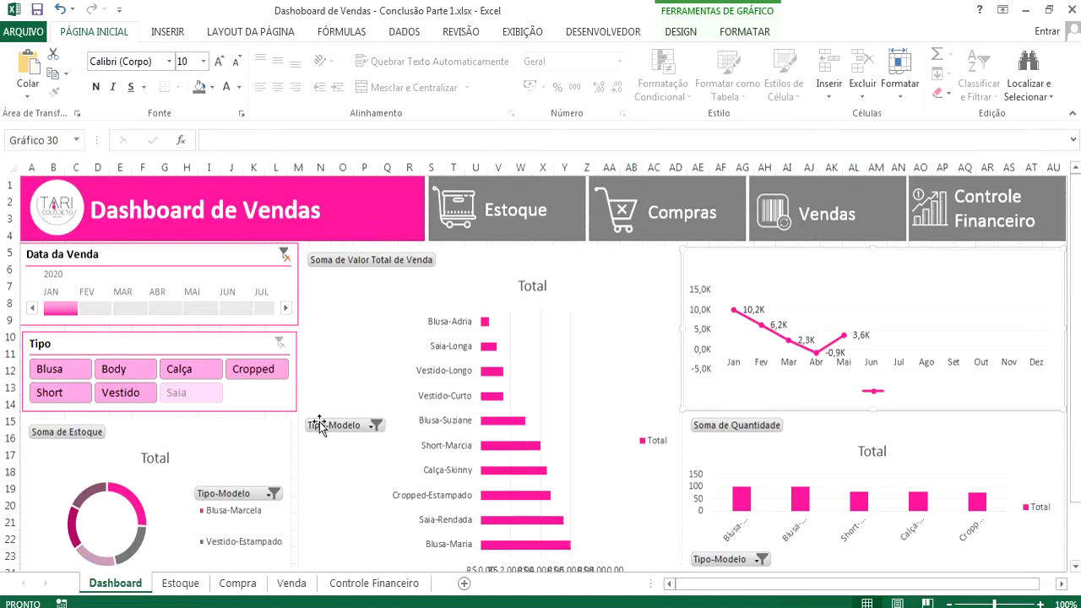
# Step: Apply the dark background chart style to the Soma de Estoque doughnut chart and the Soma de Valor Total de Venda bar chart
pyautogui.click(446, 289)
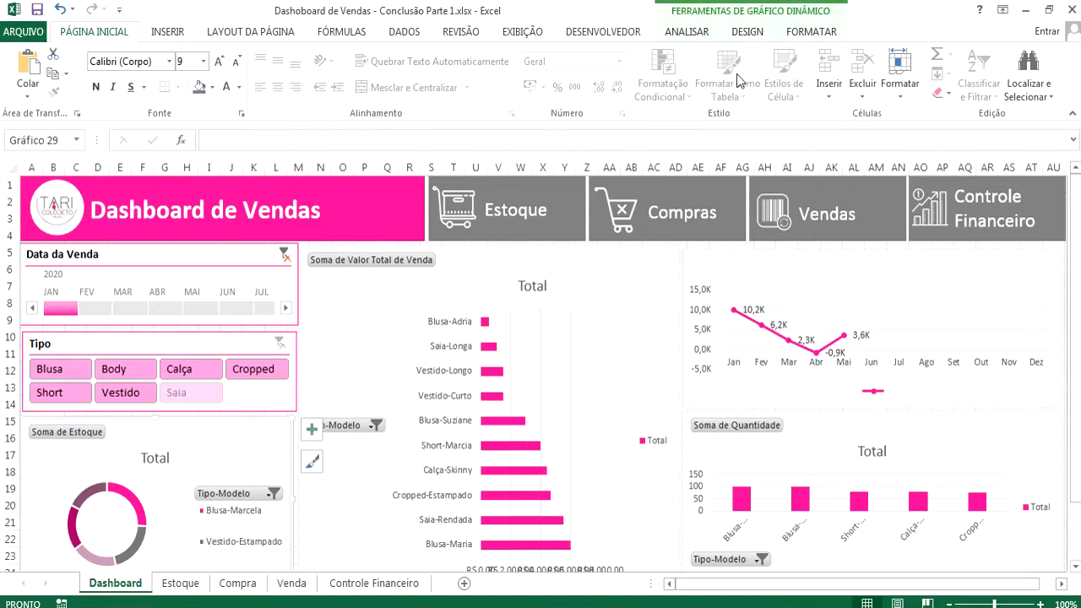
pyautogui.click(762, 34)
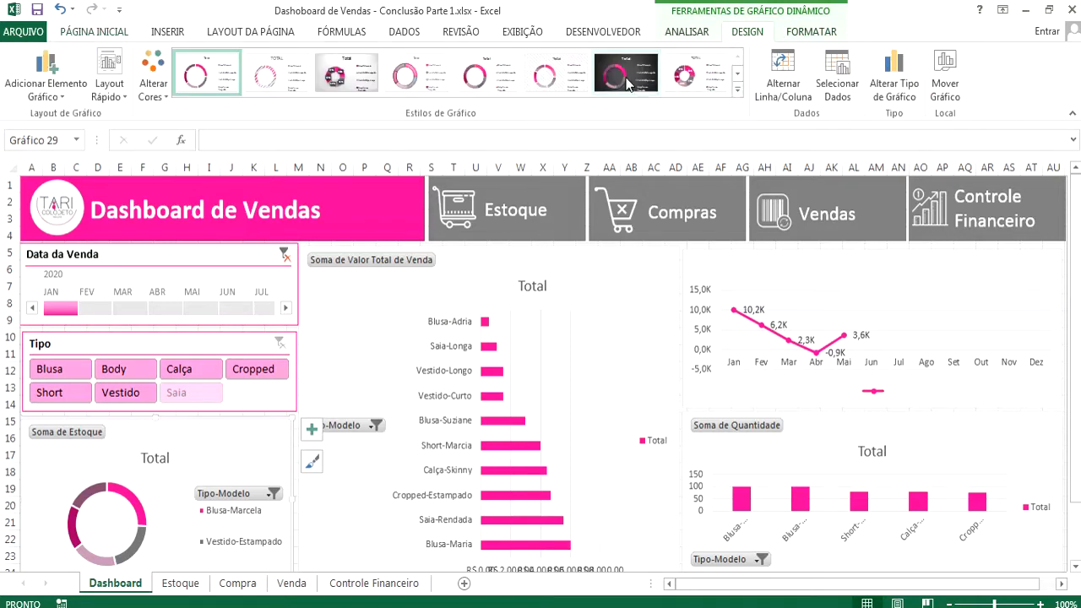
pyautogui.click(625, 78)
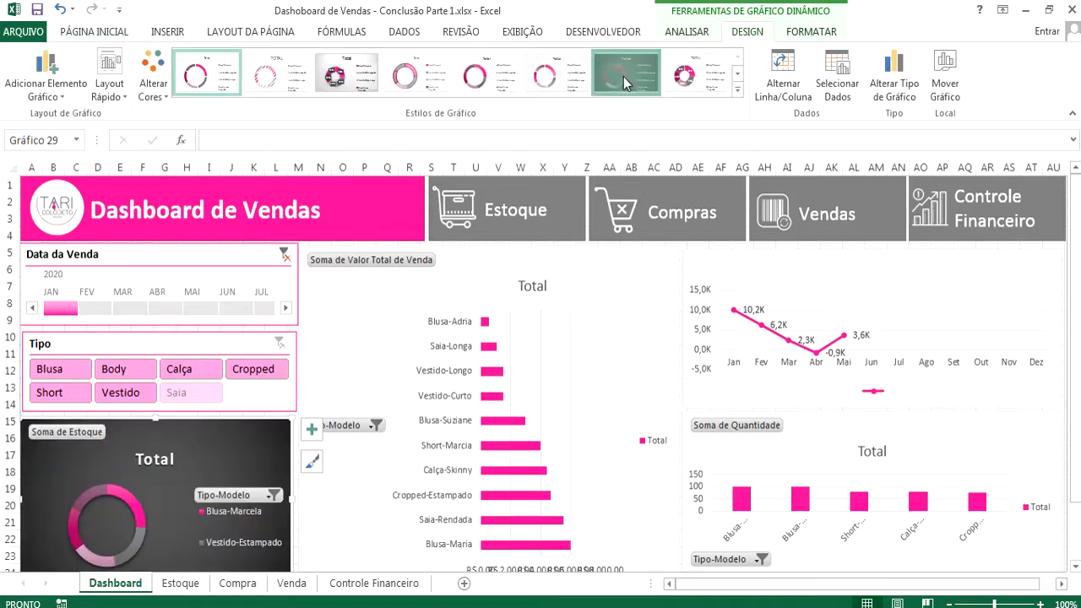
pyautogui.click(611, 268)
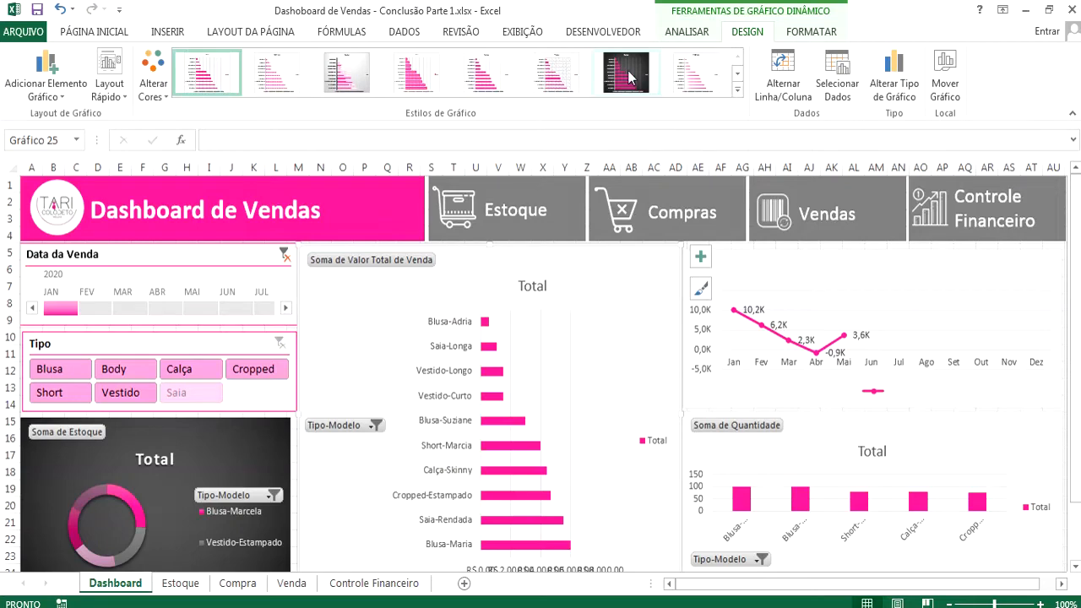
pyautogui.click(613, 81)
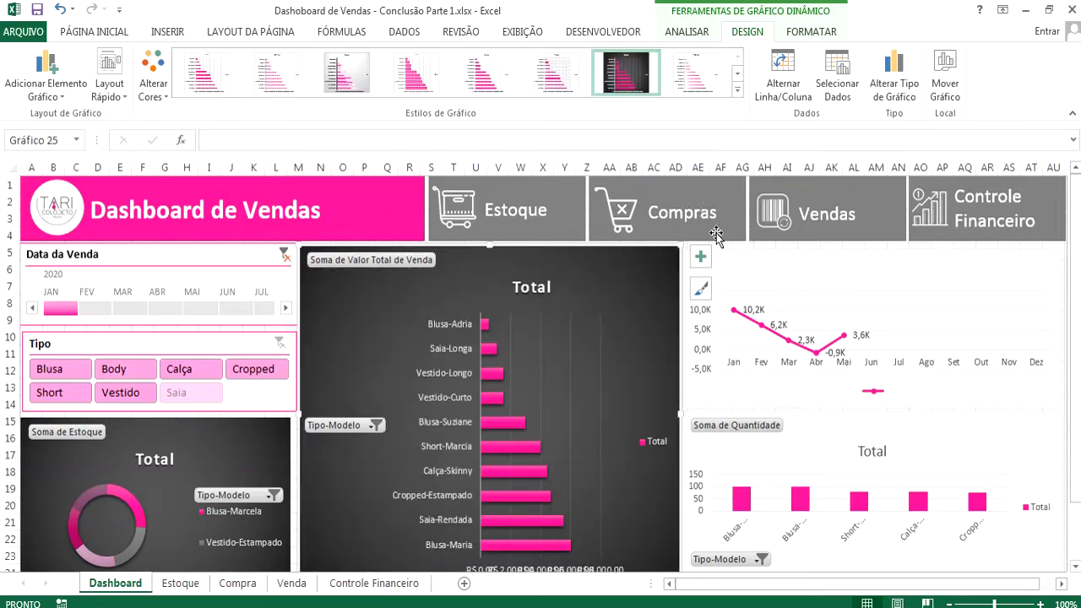
# Step: Apply the dark background chart style to the monthly line chart and the Soma de Quantidade column chart
pyautogui.click(752, 268)
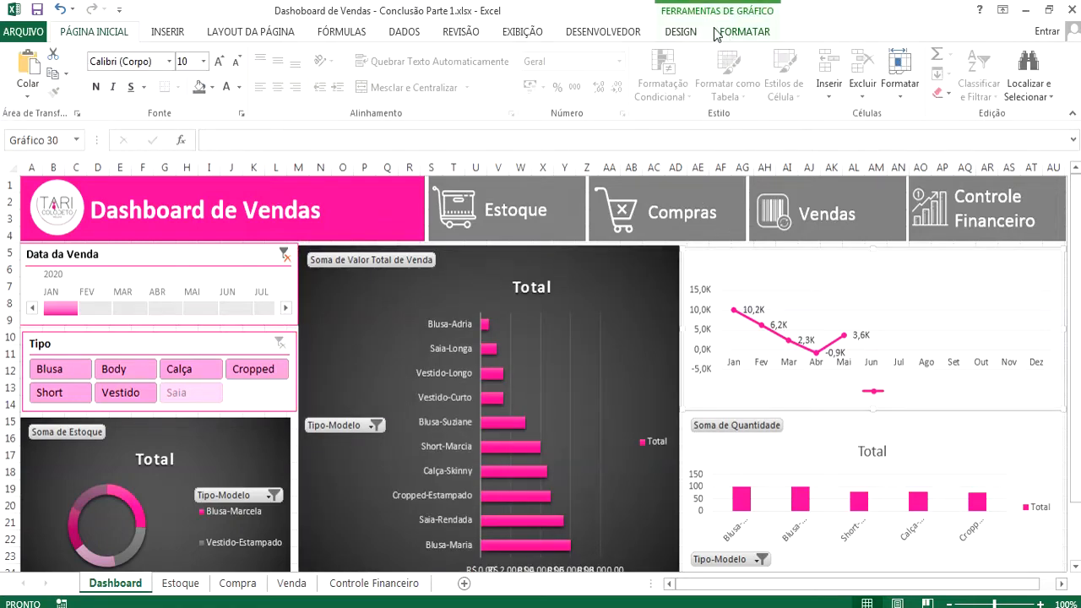
pyautogui.click(683, 32)
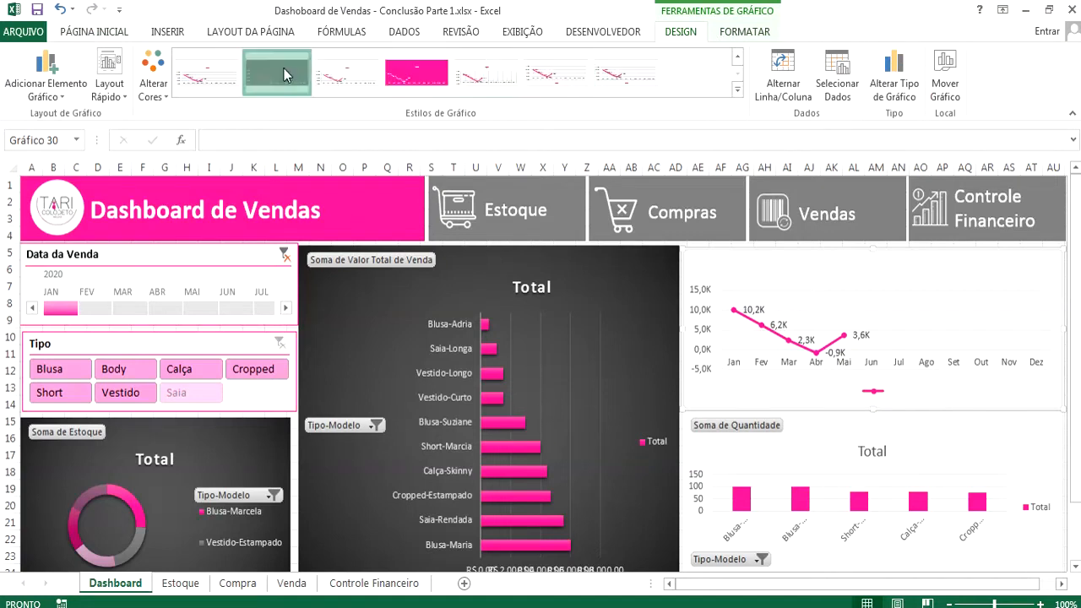
pyautogui.click(284, 68)
pyautogui.click(223, 82)
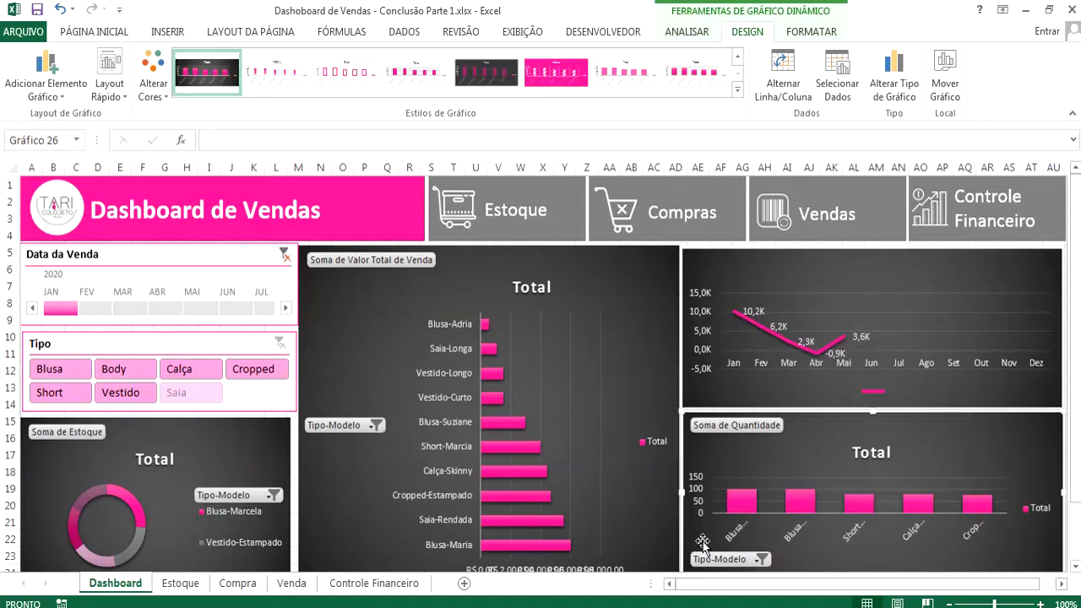
# Step: Remove the gridlines from the monthly line chart, the Soma de Quantidade chart and the Soma de Valor Total de Venda chart
pyautogui.click(810, 294)
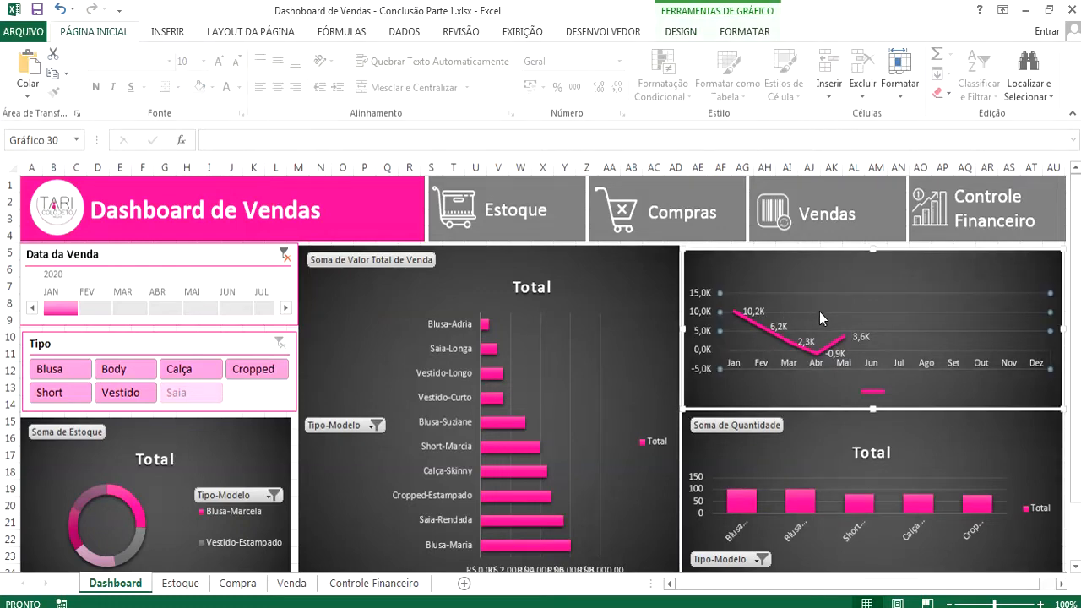
pyautogui.click(821, 313)
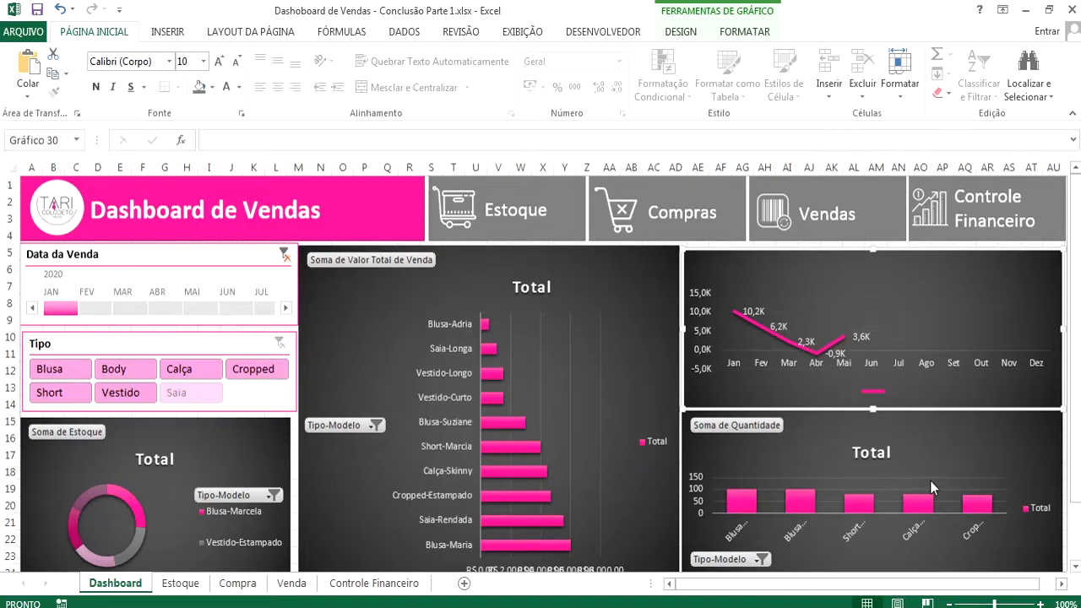
pyautogui.click(930, 476)
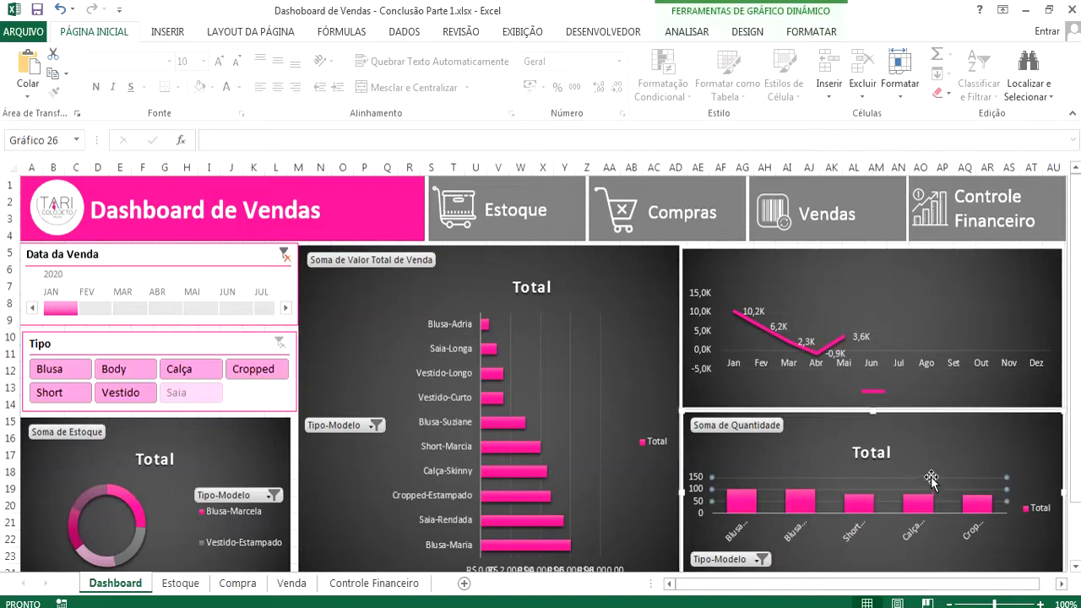
pyautogui.click(599, 458)
pyautogui.click(599, 457)
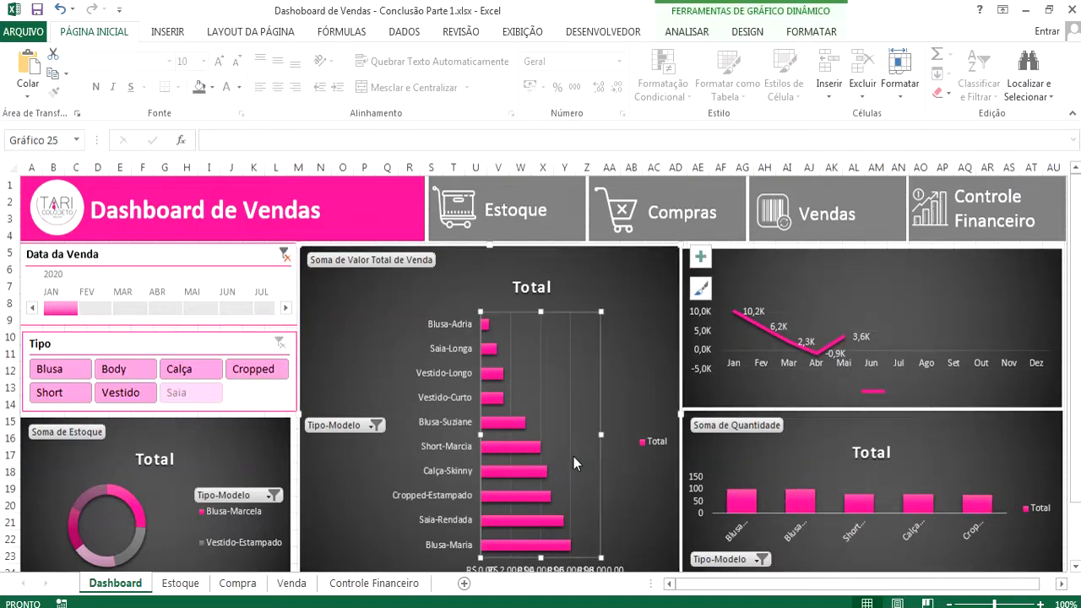
pyautogui.click(570, 450)
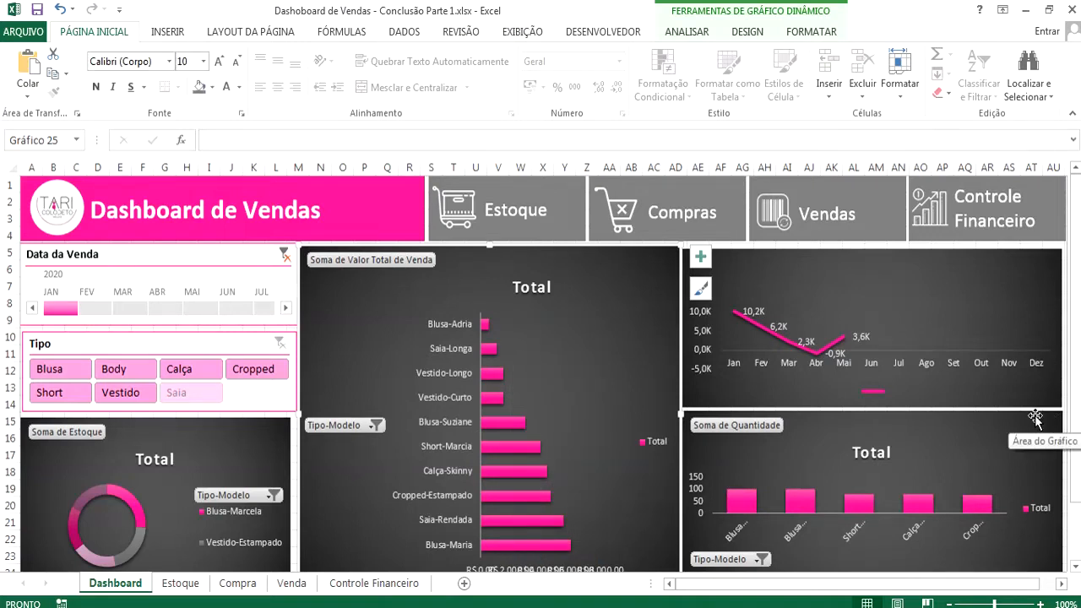
# Step: Add data labels to the Soma de Quantidade columns and the Soma de Valor Total de Venda bars
pyautogui.rightClick(984, 508)
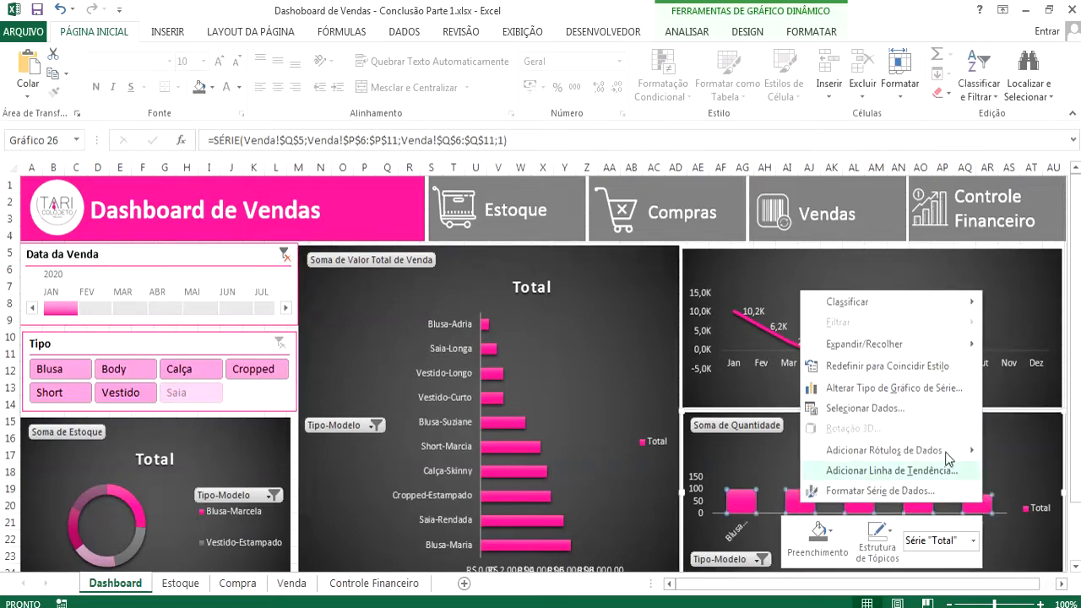
pyautogui.moveTo(929, 456)
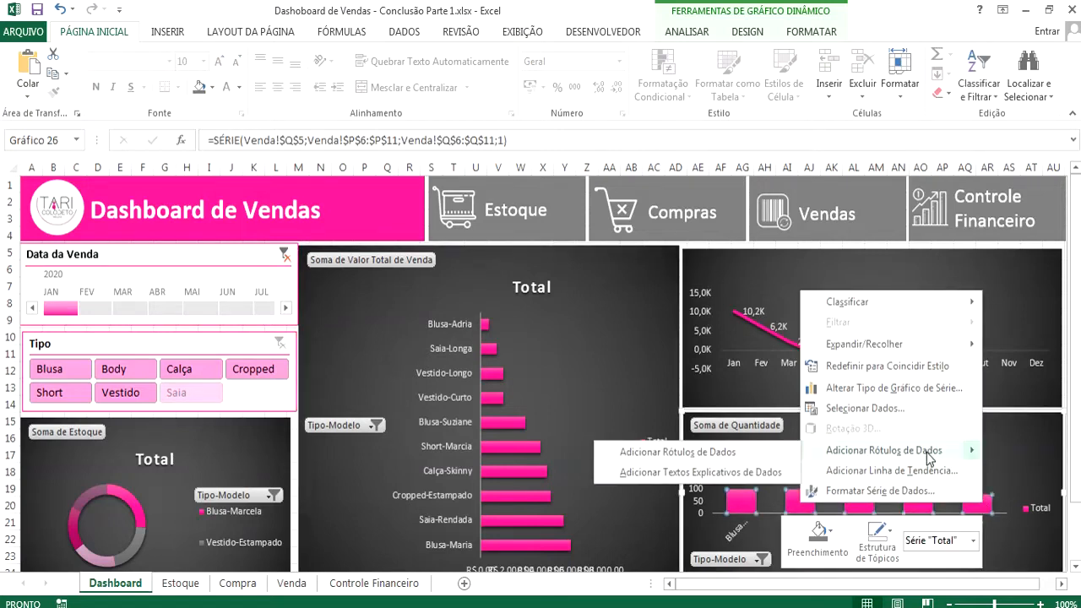
pyautogui.click(737, 454)
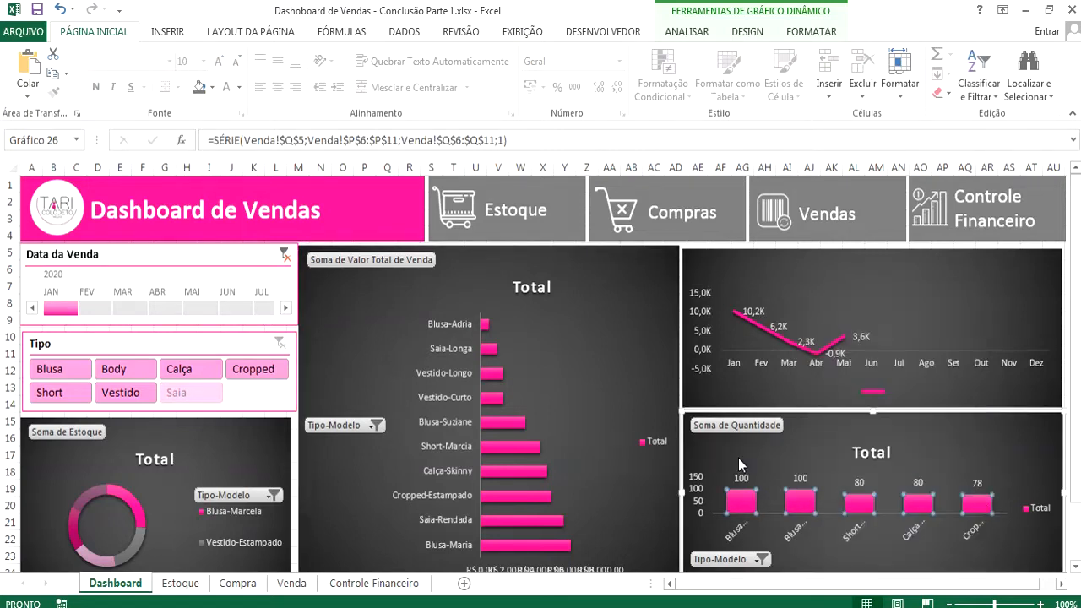
pyautogui.rightClick(498, 374)
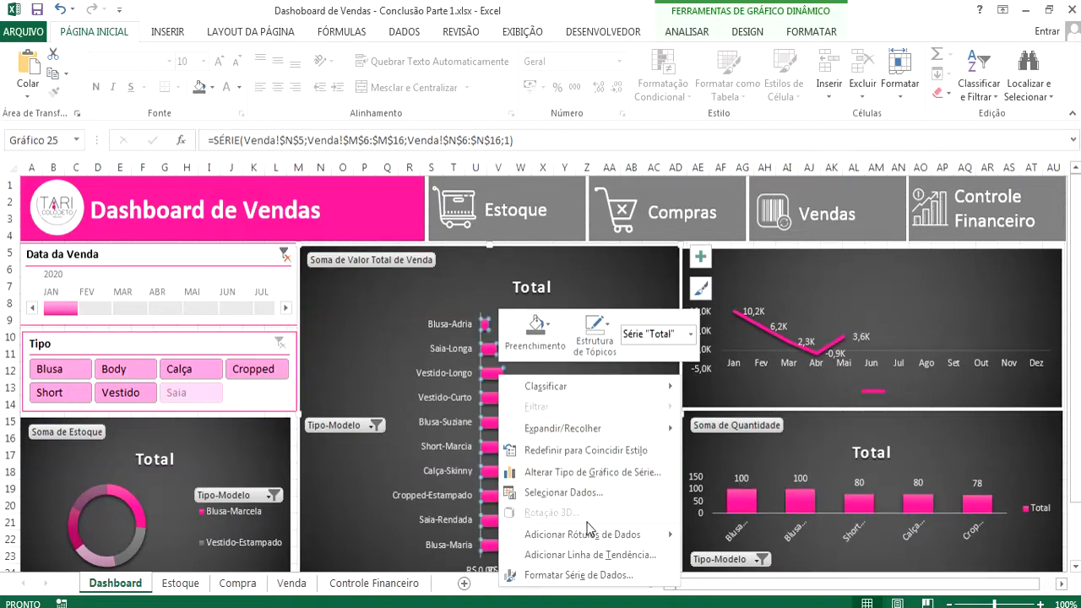
pyautogui.moveTo(602, 544)
pyautogui.click(739, 537)
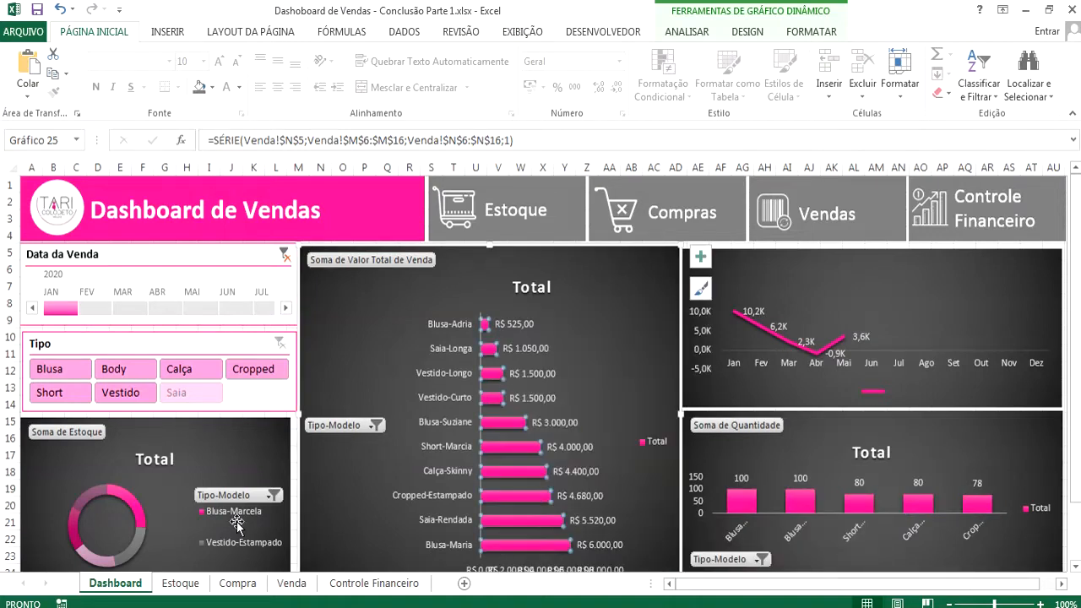
# Step: Add data labels to the Soma de Estoque doughnut chart
pyautogui.rightClick(133, 498)
pyautogui.moveTo(216, 447)
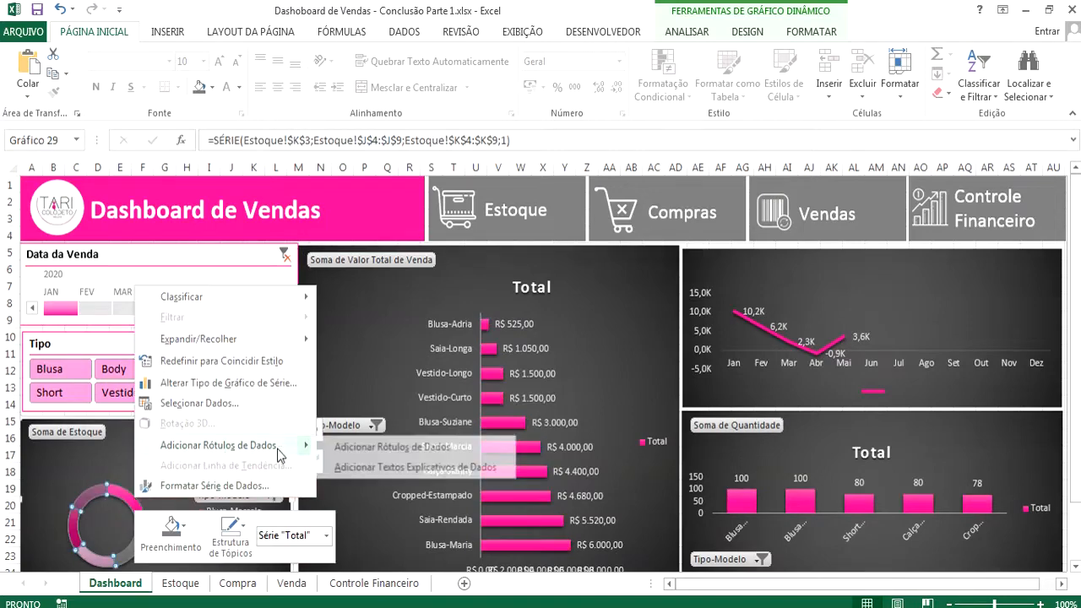
pyautogui.click(358, 451)
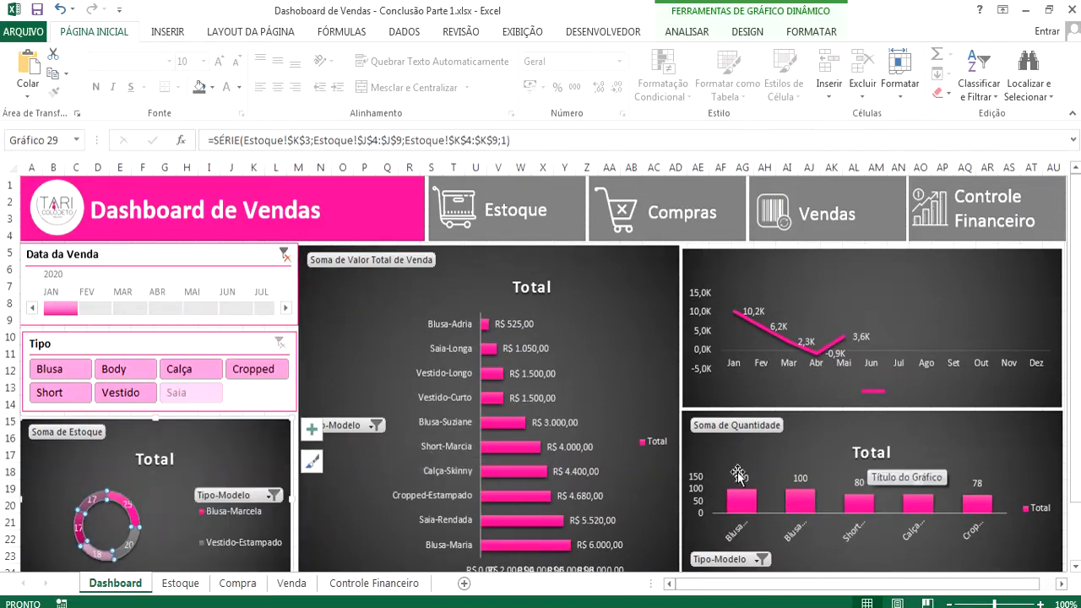
# Step: Hide the value and axis field buttons on the Soma de Quantidade chart
pyautogui.click(708, 430)
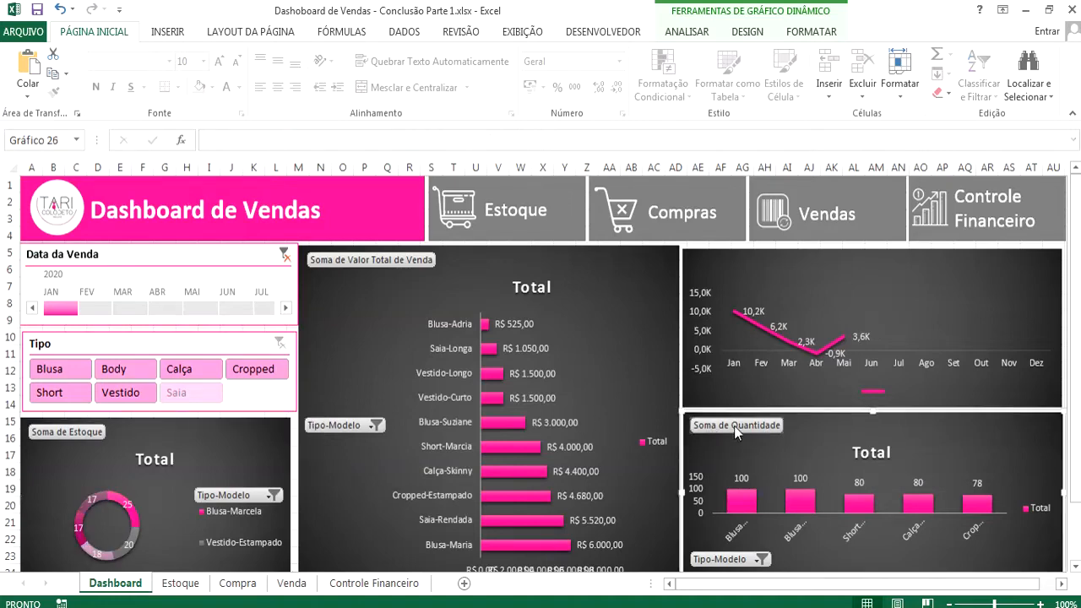
pyautogui.click(809, 32)
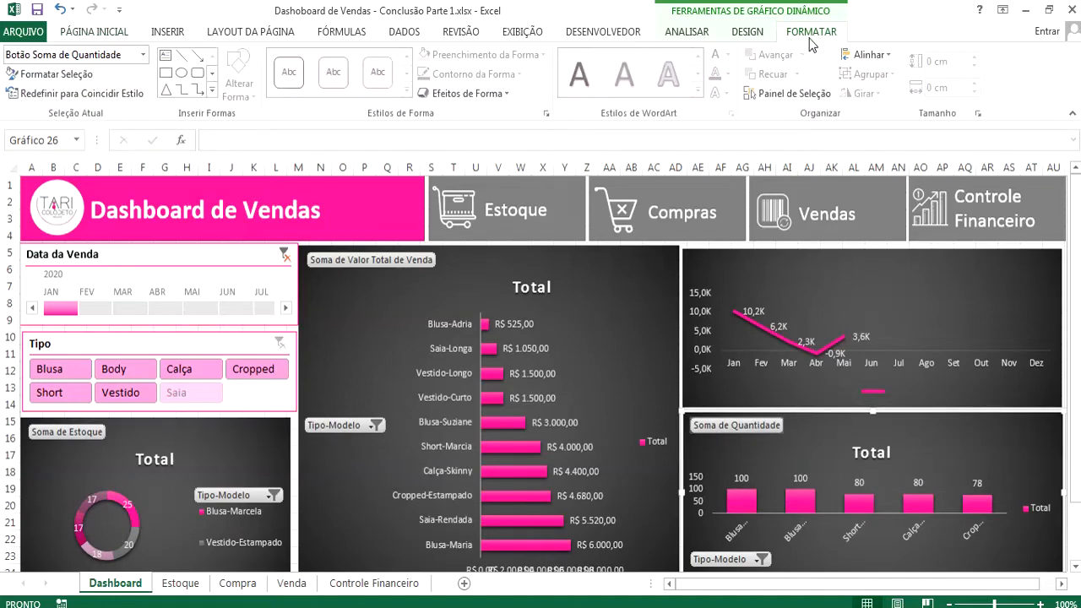
pyautogui.click(748, 33)
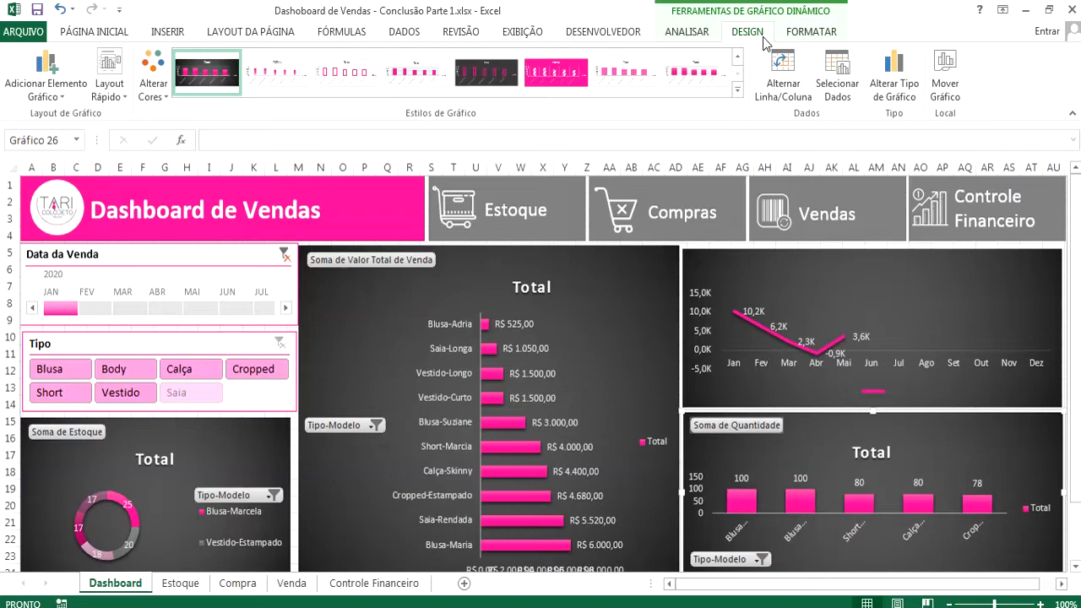
pyautogui.click(686, 34)
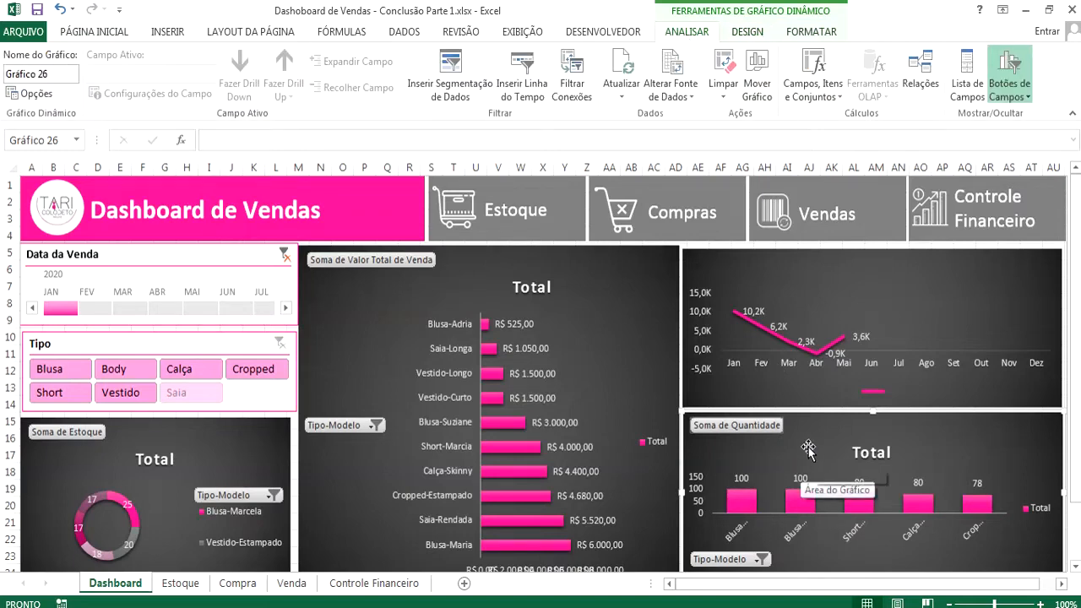
pyautogui.click(1028, 94)
pyautogui.click(878, 177)
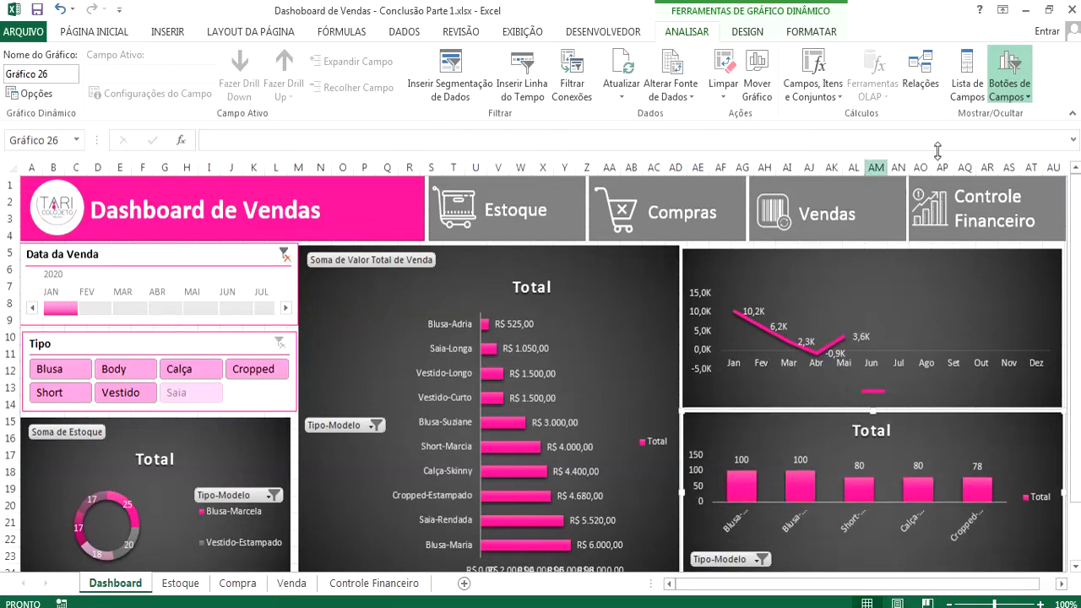
pyautogui.click(1009, 92)
pyautogui.click(877, 166)
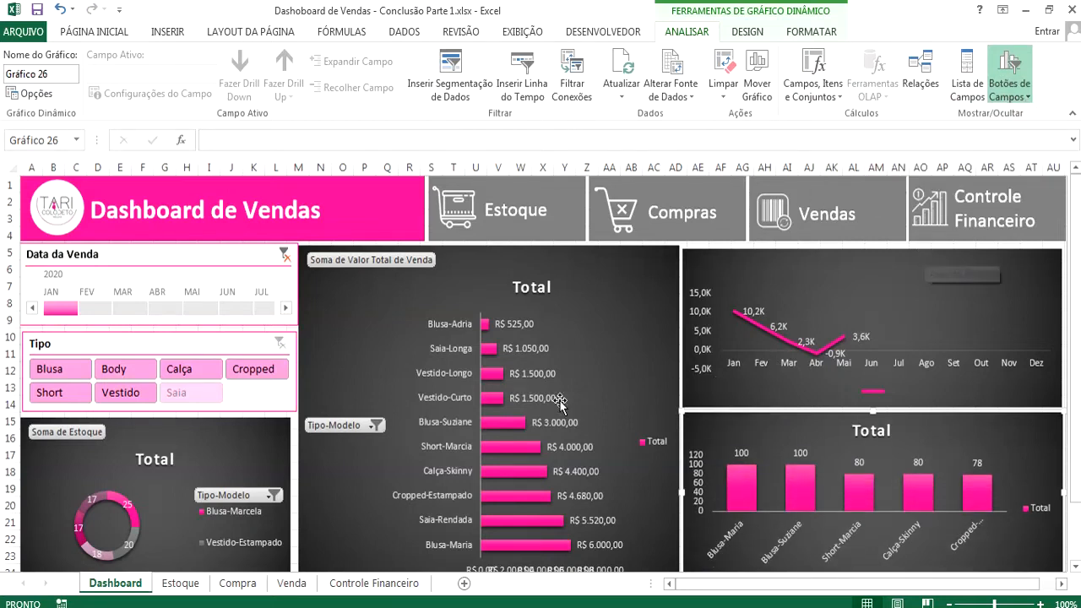
# Step: Hide the value and axis field buttons on the Soma de Valor Total de Venda bar chart
pyautogui.click(390, 364)
pyautogui.click(1005, 95)
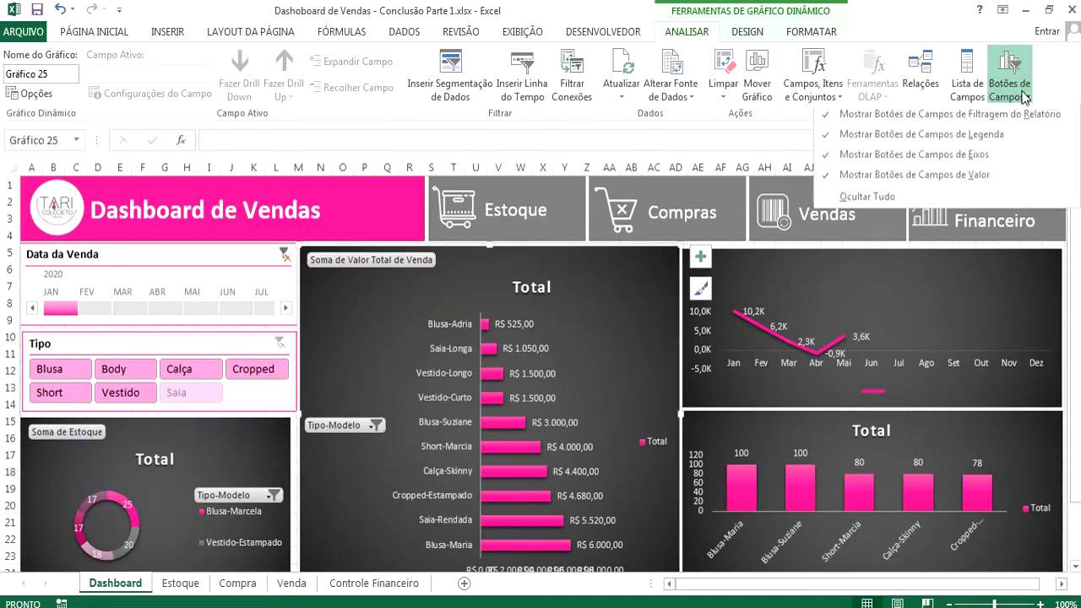
pyautogui.click(939, 174)
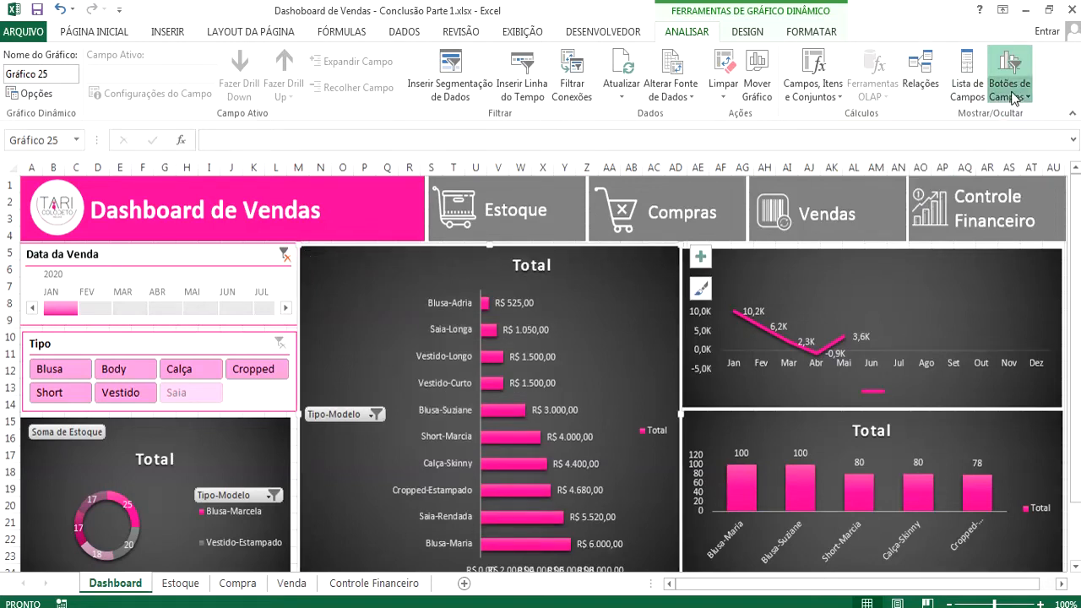
pyautogui.click(1005, 95)
pyautogui.click(954, 155)
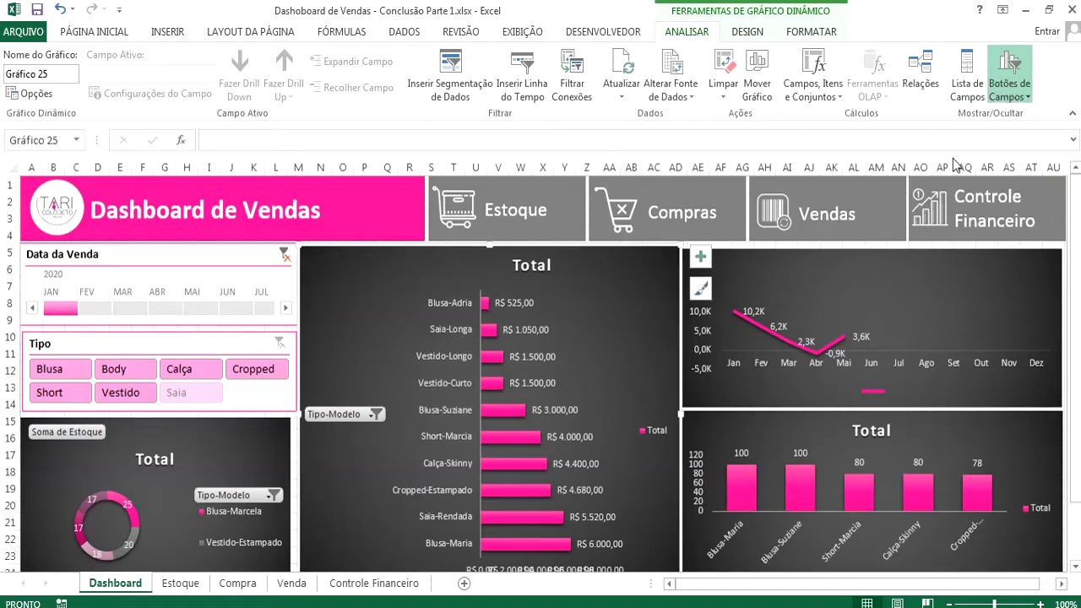
# Step: Hide the value and axis field buttons on the Soma de Estoque doughnut chart
pyautogui.click(258, 456)
pyautogui.click(1025, 95)
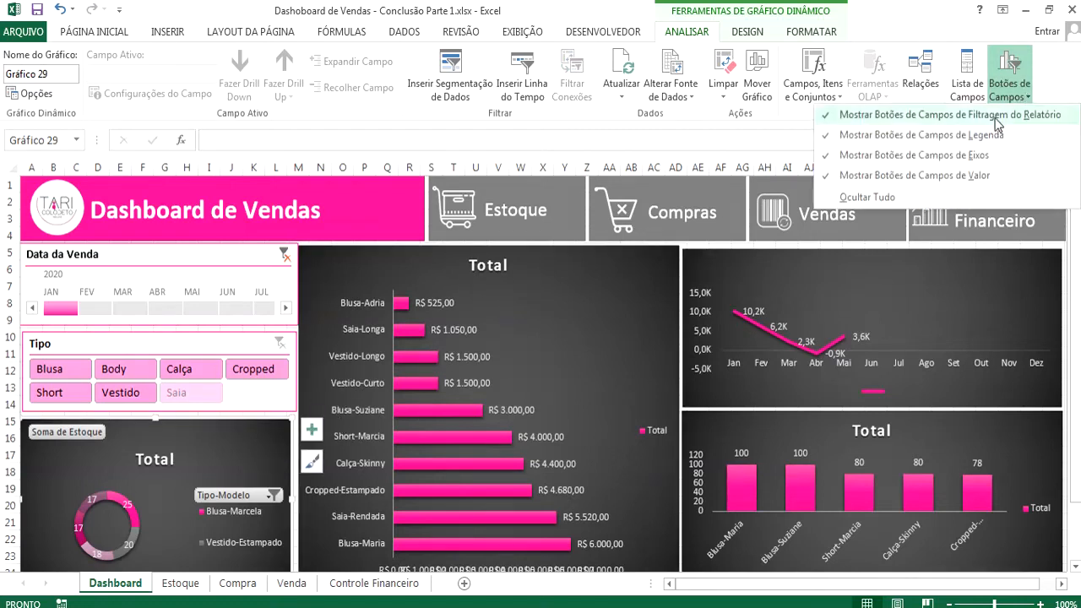
pyautogui.click(900, 176)
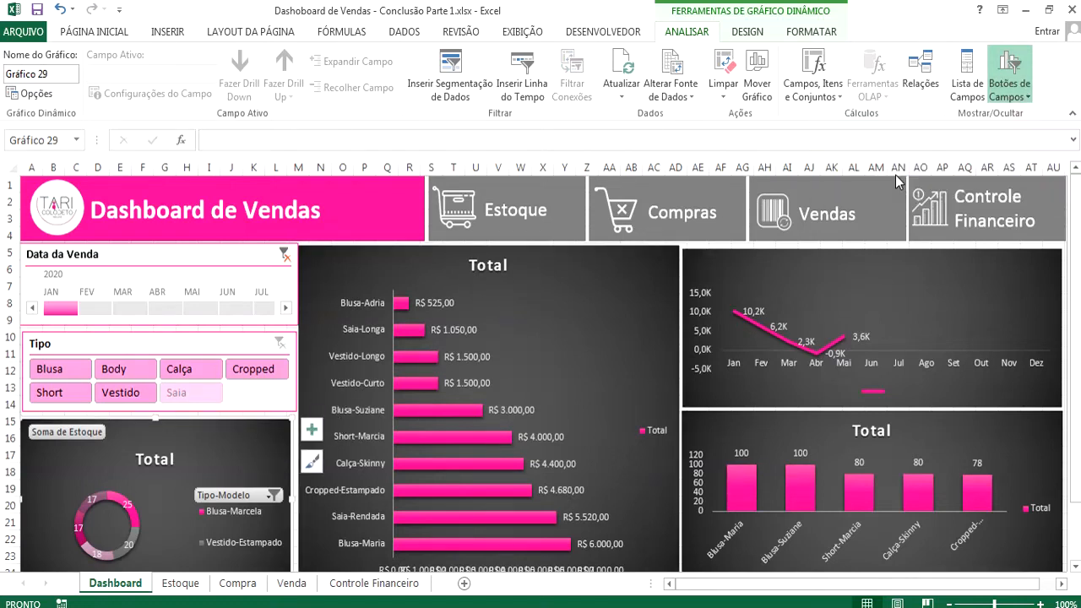
pyautogui.click(1013, 92)
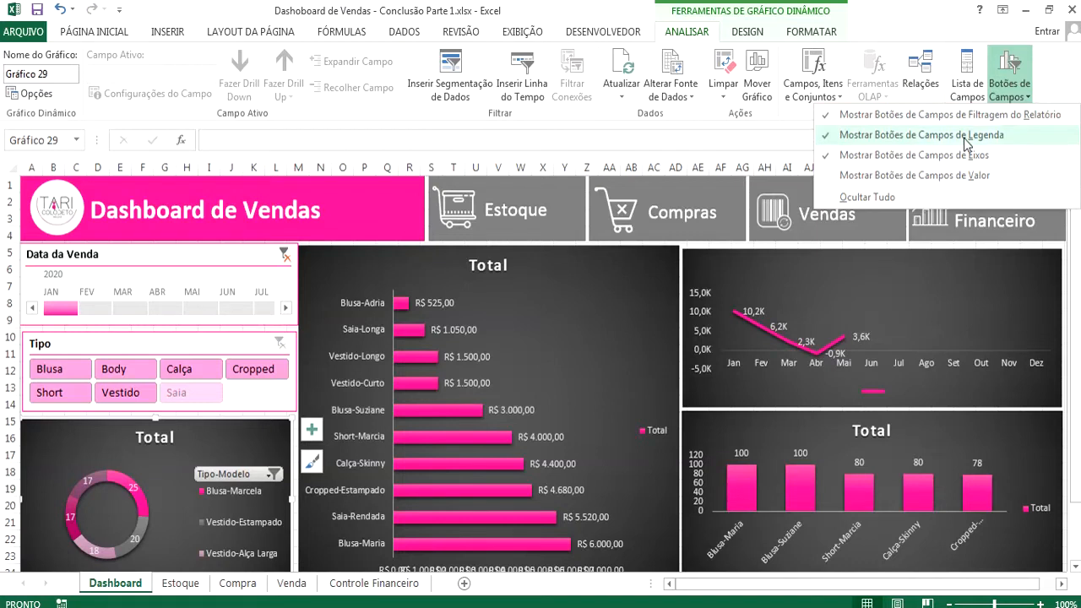
pyautogui.click(896, 157)
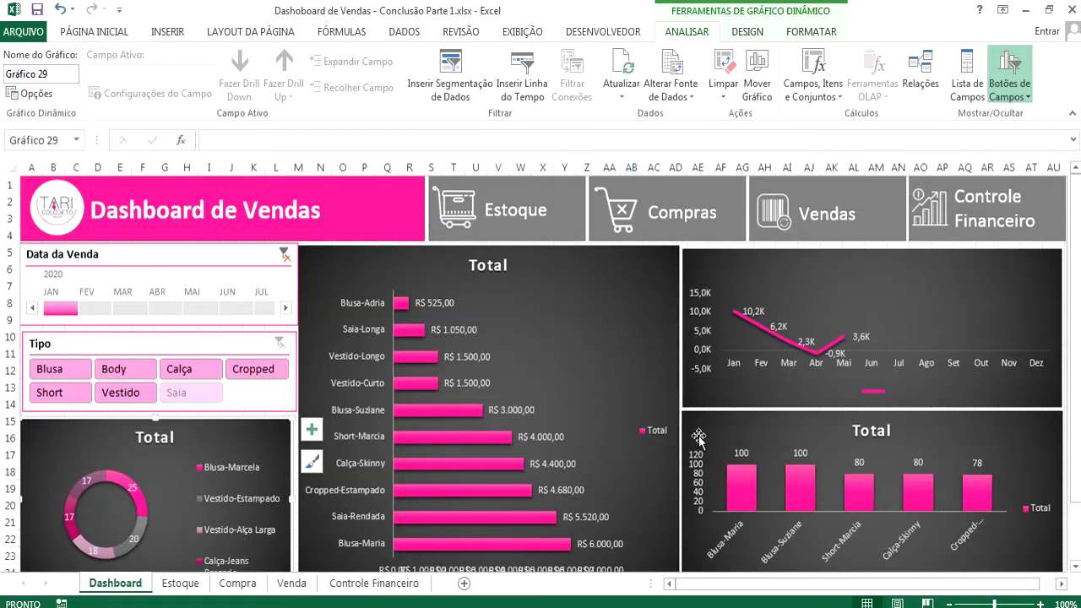
# Step: Remove the vertical value axis and the legend from the Soma de Quantidade column chart
pyautogui.click(697, 483)
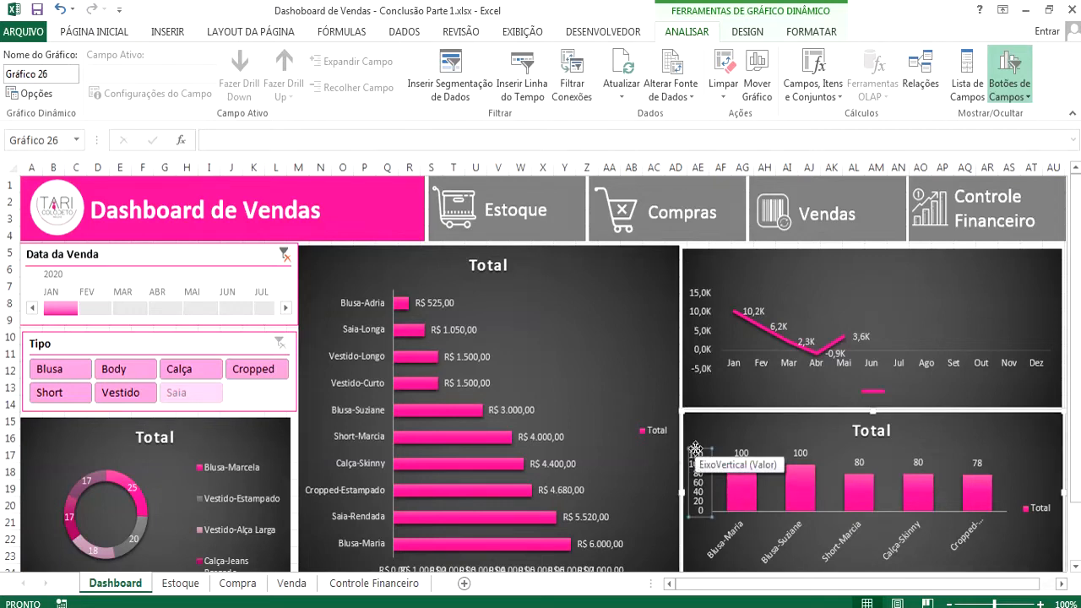
pyautogui.press('Delete')
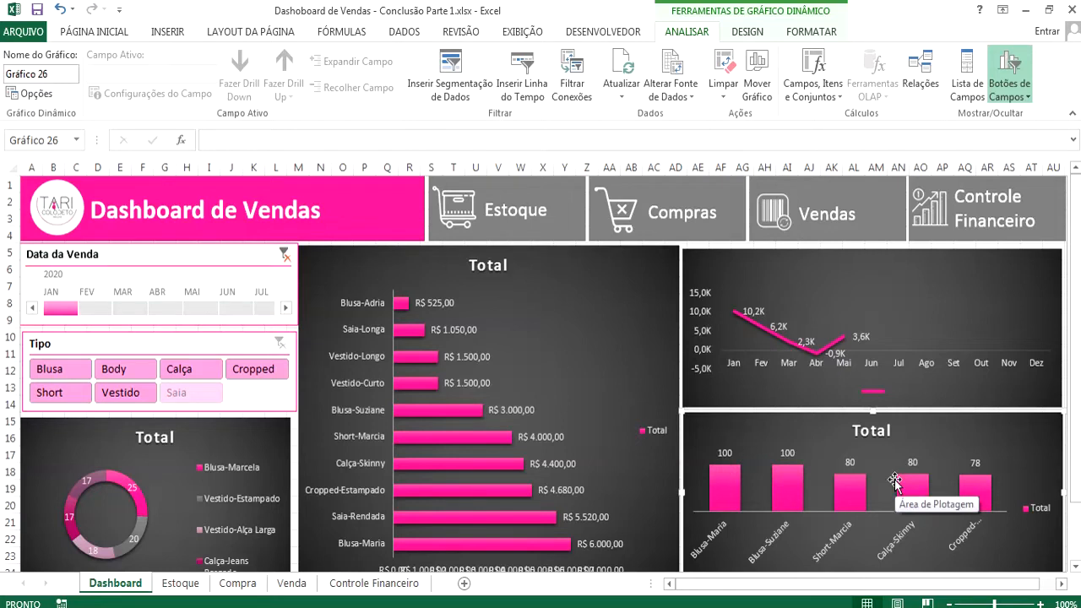
pyautogui.click(1042, 509)
pyautogui.press('Delete')
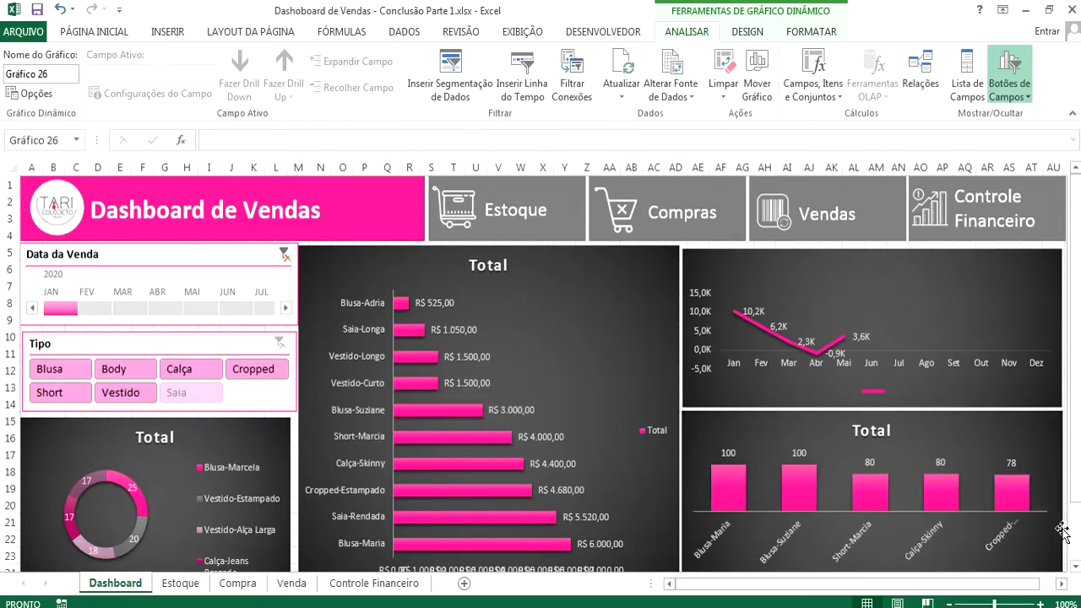
# Step: Remove the vertical axis and the legend from the monthly finance line chart
pyautogui.click(700, 333)
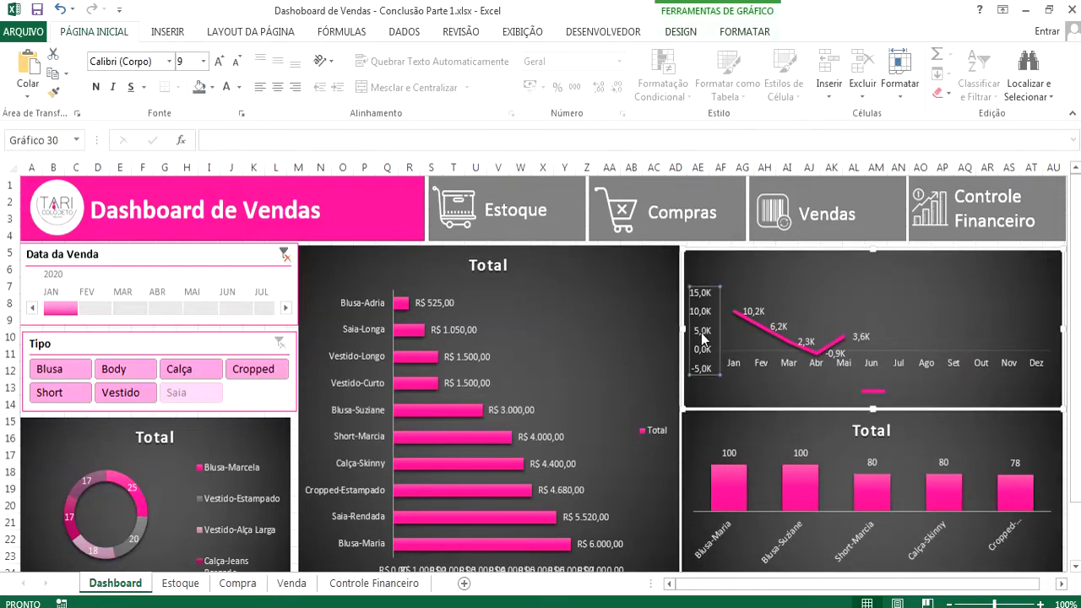
pyautogui.press('Delete')
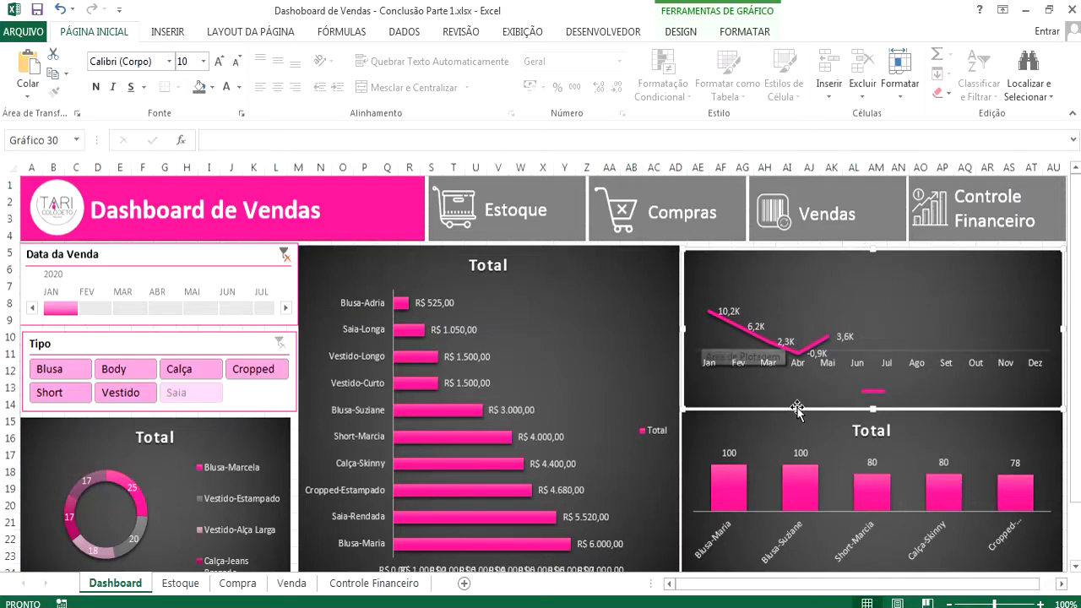
pyautogui.click(876, 393)
pyautogui.press('Delete')
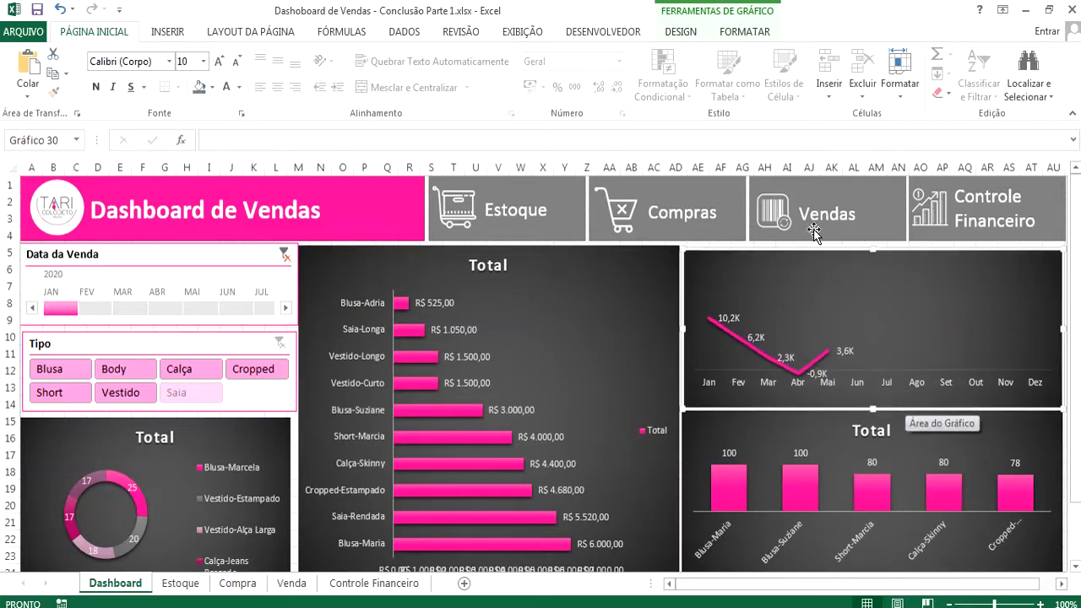
# Step: Remove the legend and the horizontal value axis from the Soma de Valor Total de Venda bar chart
pyautogui.click(656, 432)
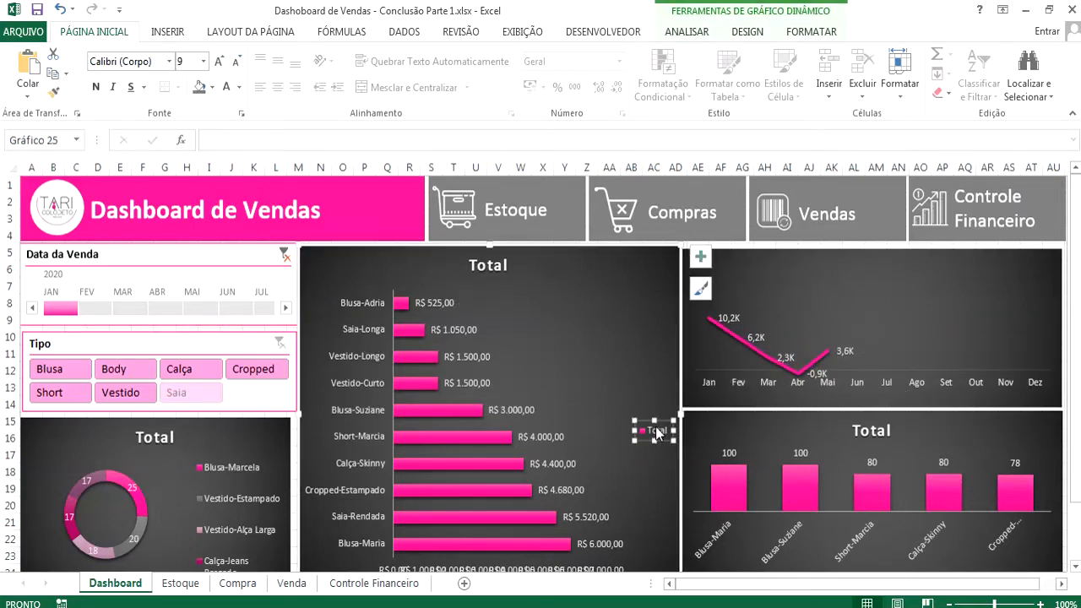
pyautogui.press('Delete')
pyautogui.scroll(-1, 595, 485)
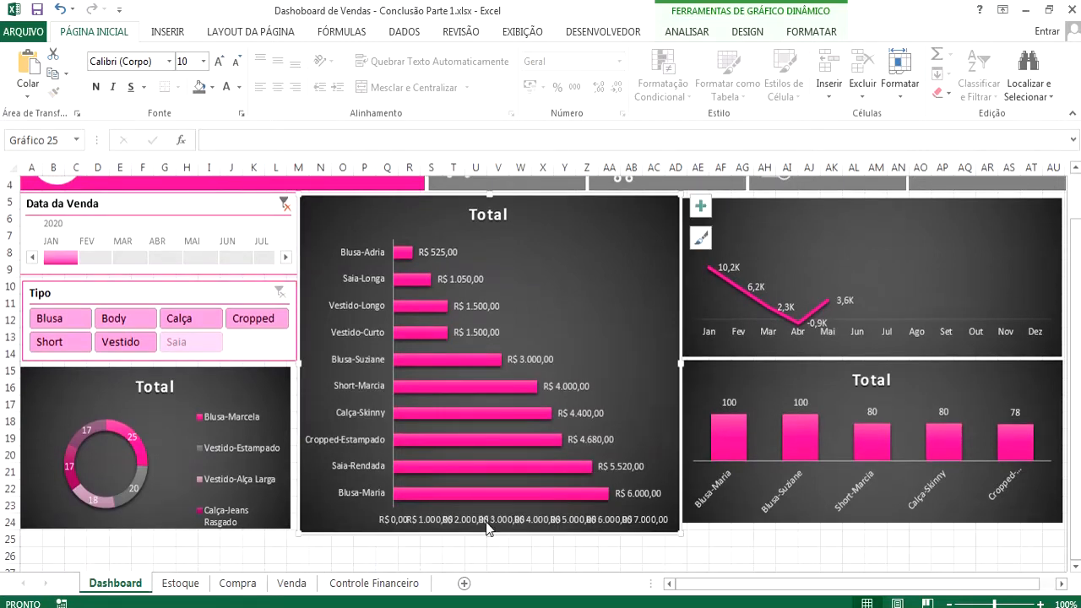
pyautogui.click(486, 515)
pyautogui.press('Delete')
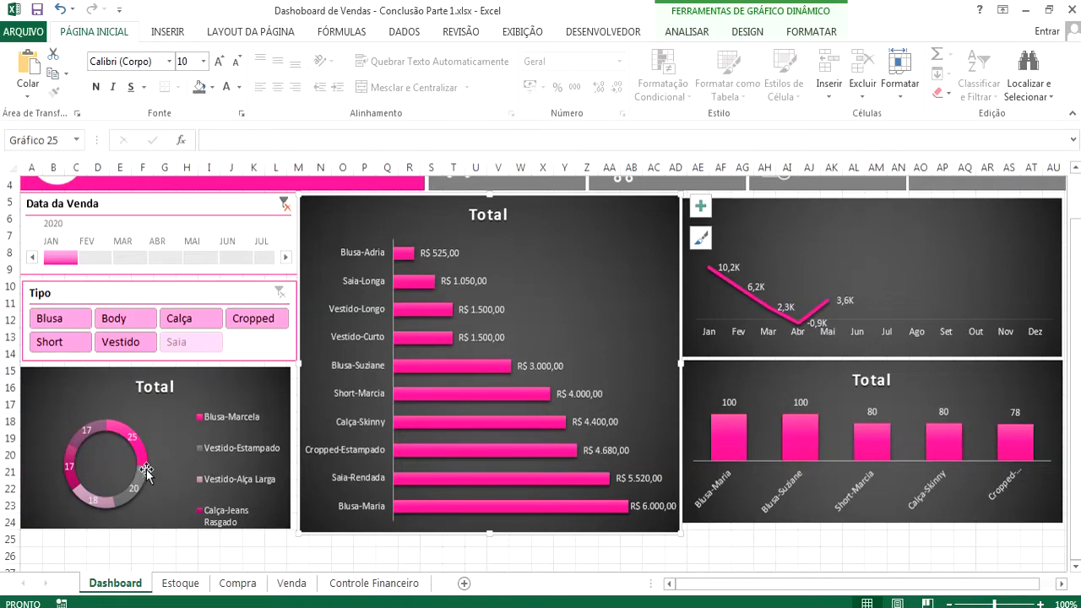
# Step: Change the bar chart's title to "Ranking de Vendas" and close the title formatting options
pyautogui.scroll(1, 148, 477)
pyautogui.doubleClick(479, 265)
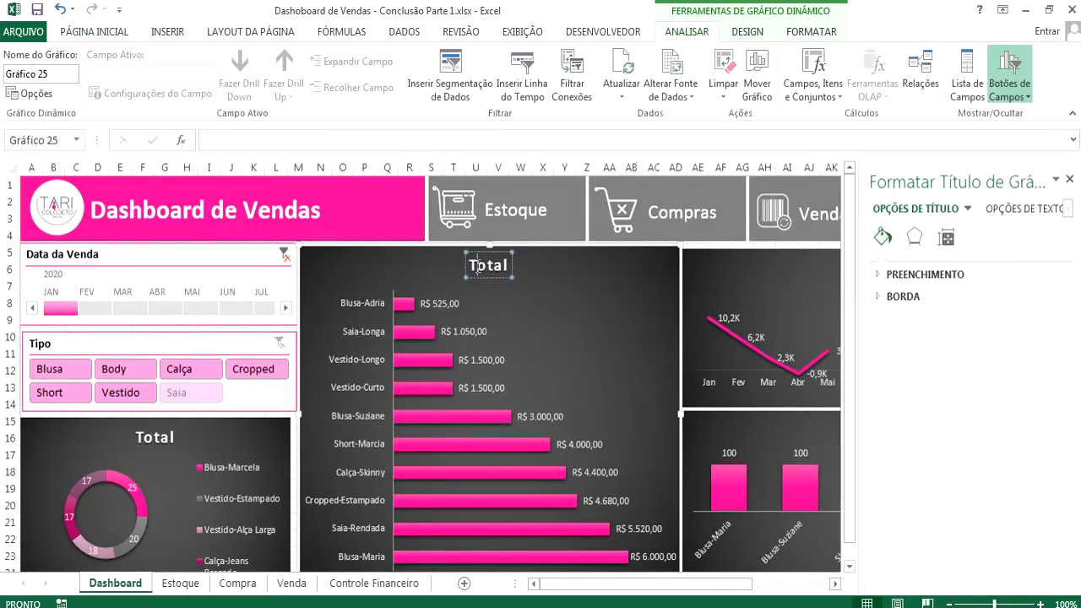
pyautogui.click(472, 265)
pyautogui.moveTo(472, 265); pyautogui.dragTo(518, 267)
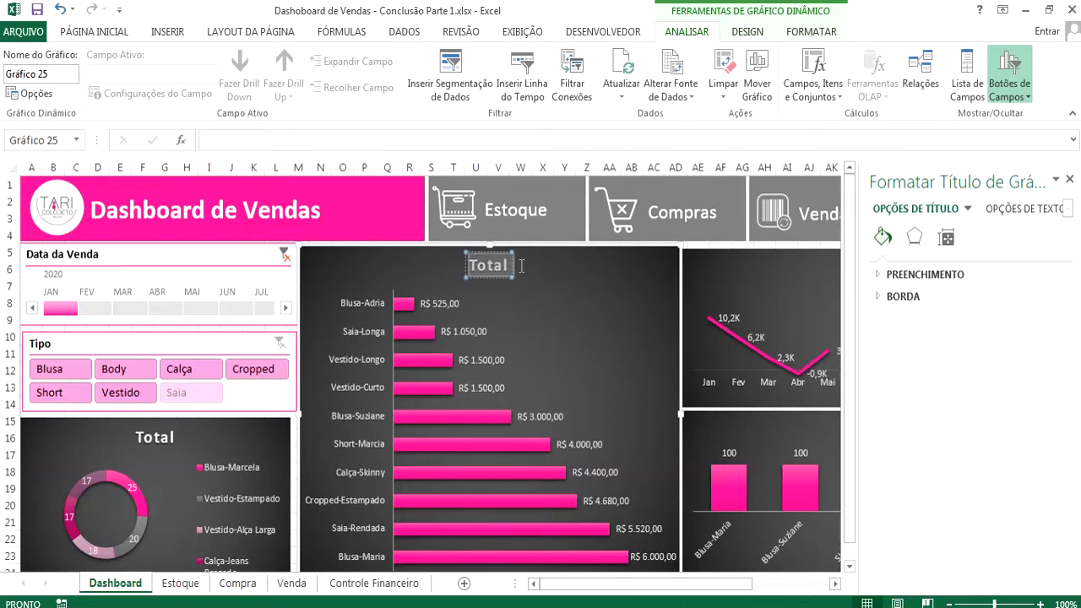
pyautogui.write('Ranking')
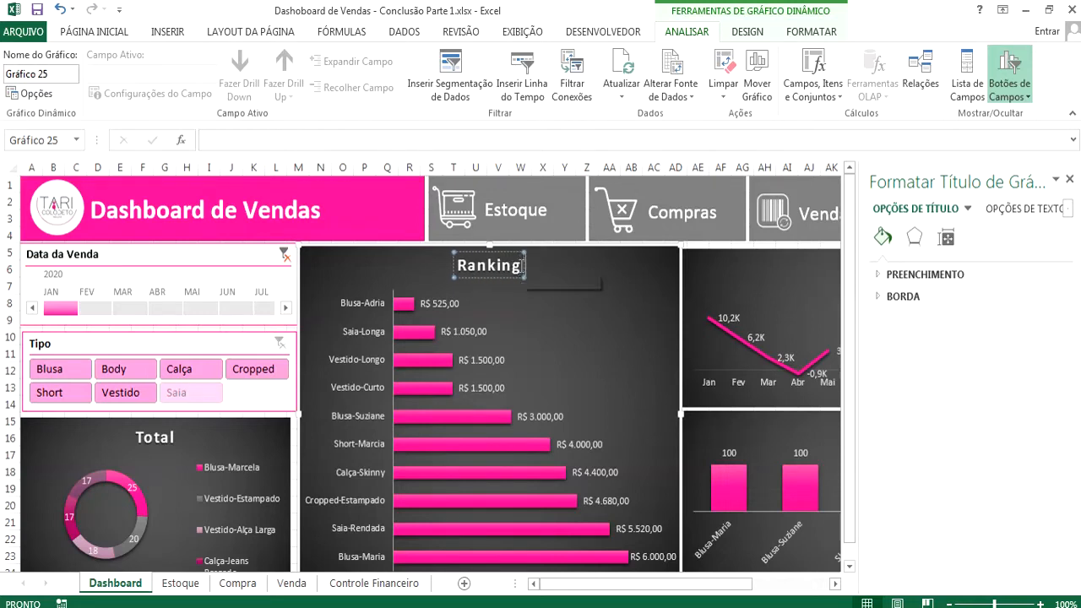
pyautogui.write(' de Vendas')
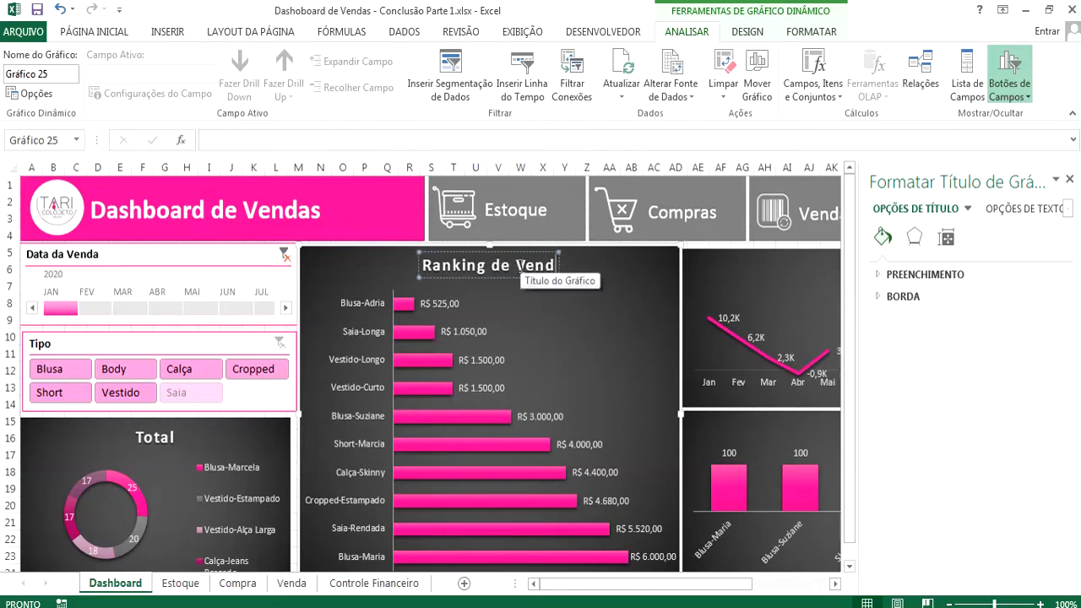
pyautogui.click(1070, 181)
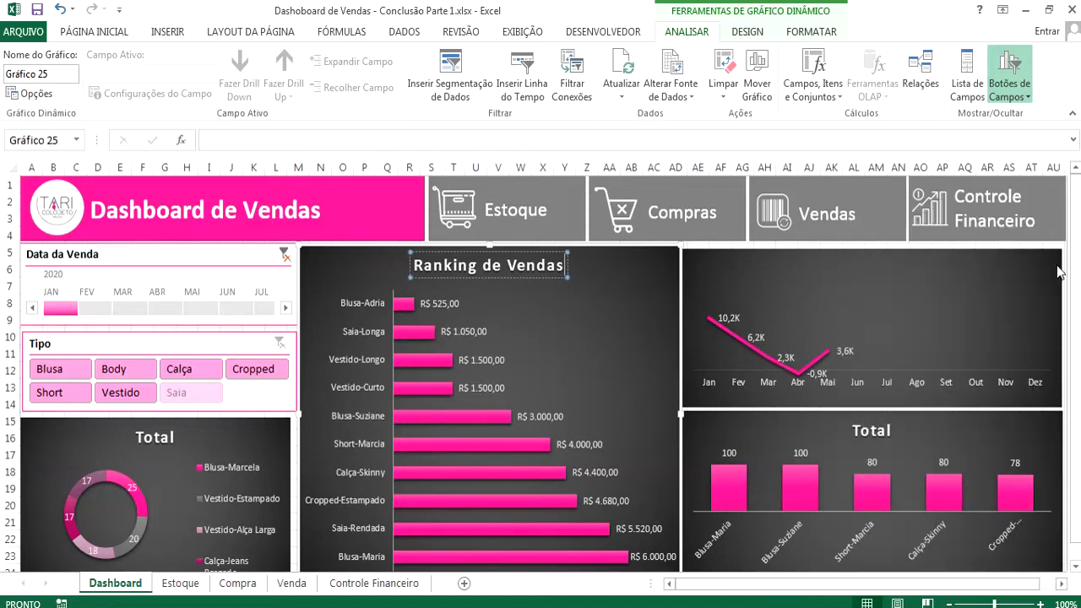
# Step: Change the doughnut chart's title to "Estoque"
pyautogui.click(813, 290)
pyautogui.click(145, 437)
pyautogui.doubleClick(146, 436)
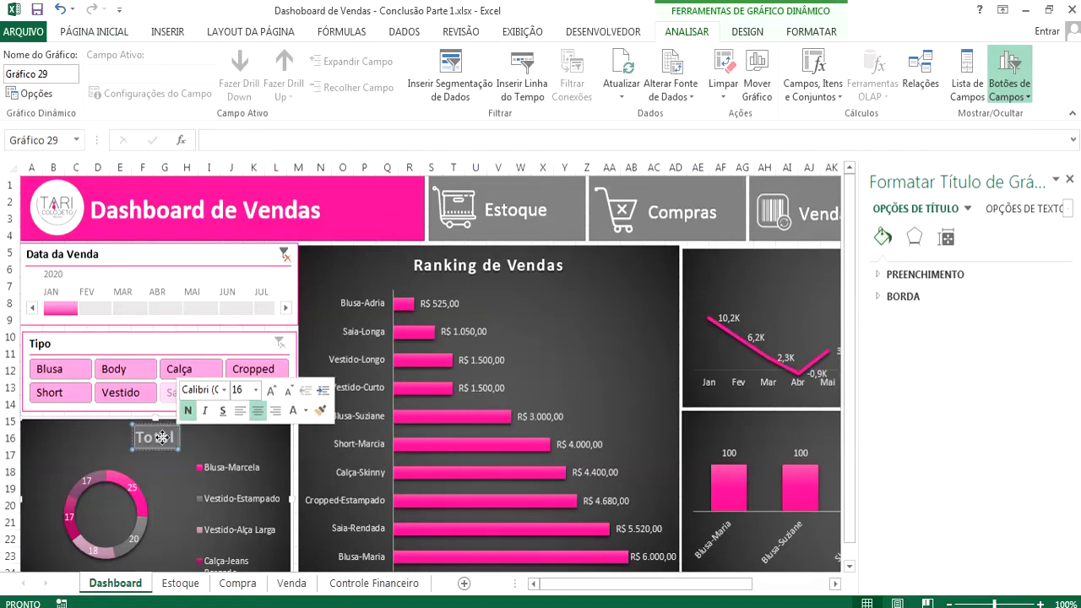
pyautogui.write('Estoque')
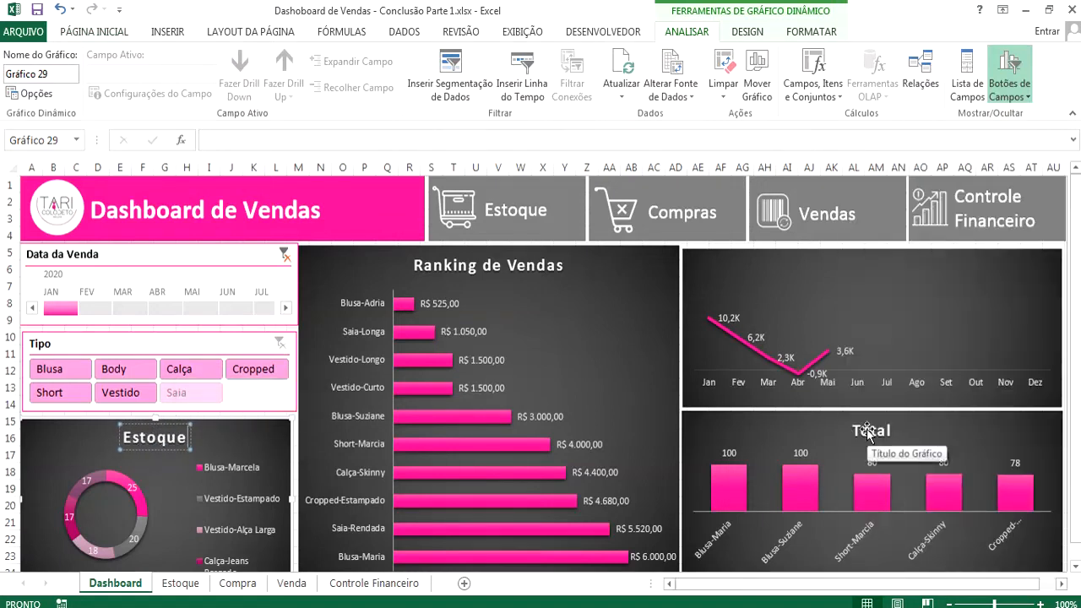
# Step: Change the column chart's title to "Top Five"
pyautogui.click(854, 431)
pyautogui.doubleClick(854, 431)
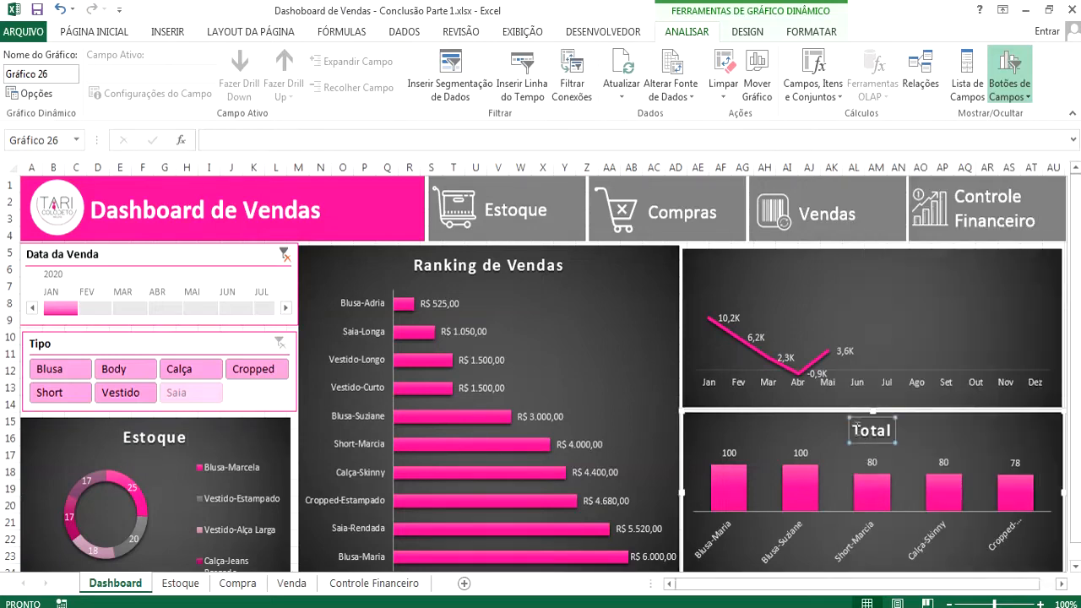
pyautogui.moveTo(855, 430); pyautogui.dragTo(907, 426)
pyautogui.write('To')
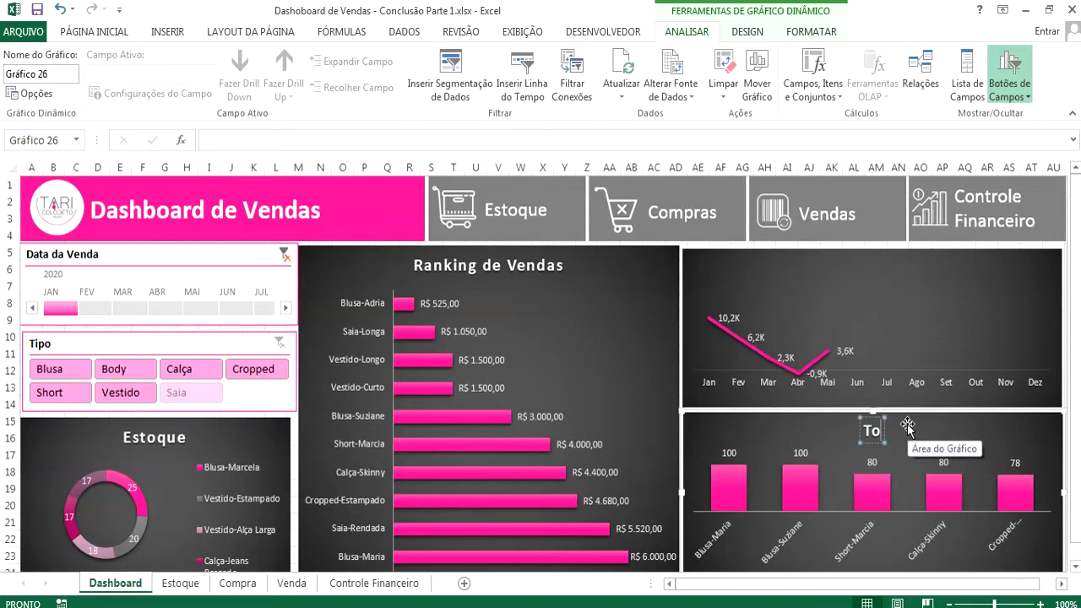
pyautogui.write('p Five')
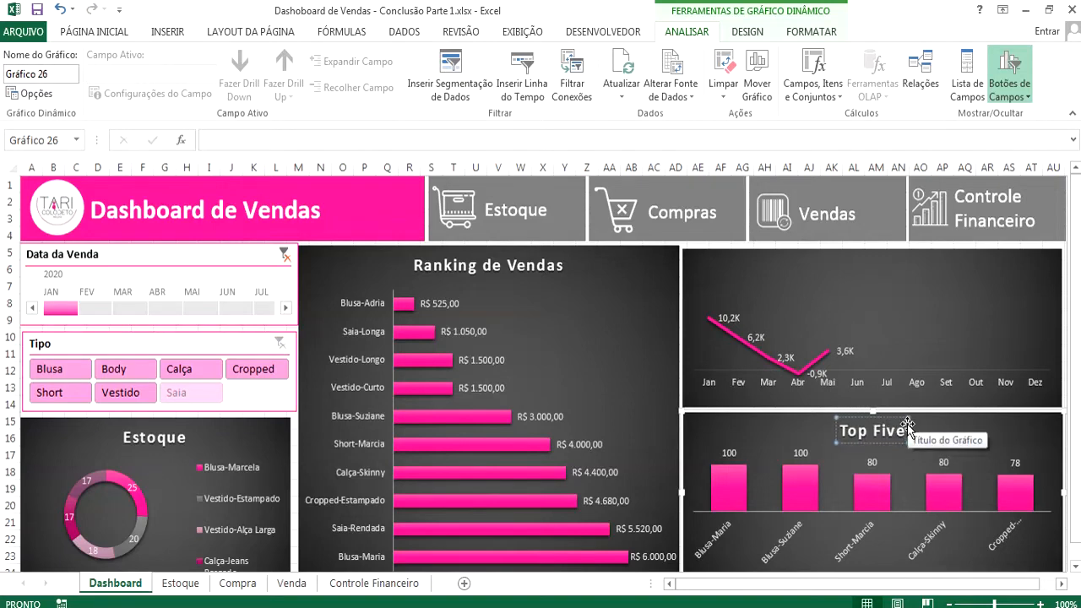
# Step: Insert a text box reading "Análise Financeira" inside the monthly finance line chart
pyautogui.click(814, 291)
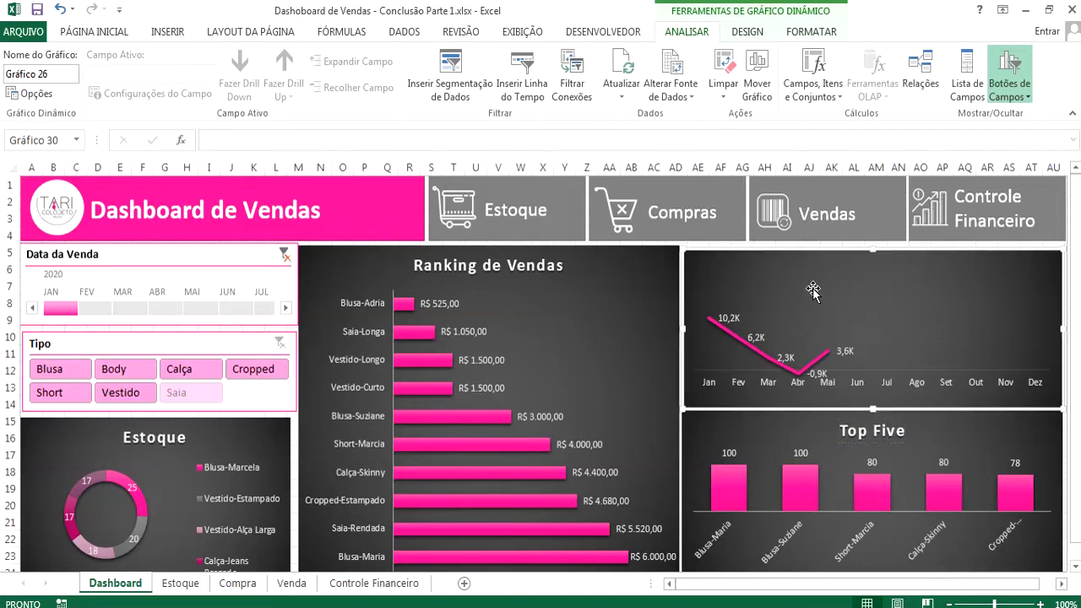
pyautogui.click(169, 32)
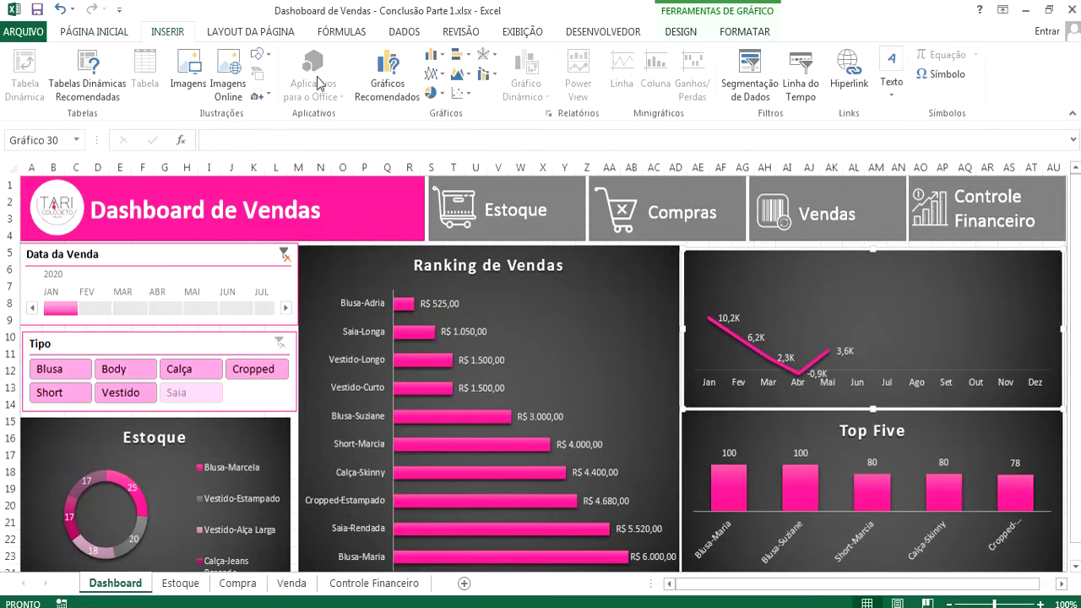
pyautogui.click(878, 94)
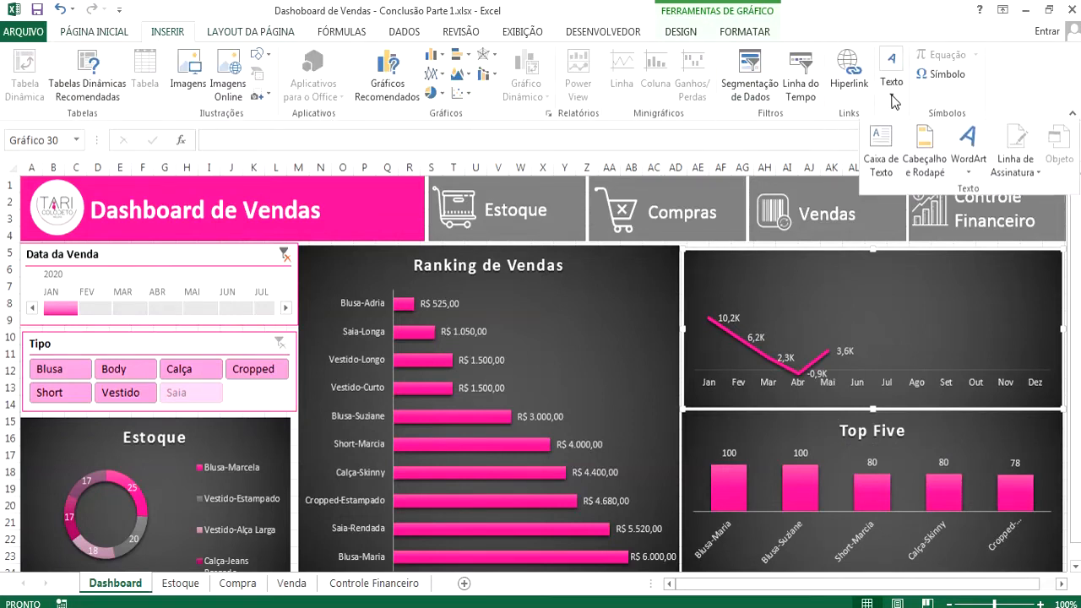
pyautogui.click(876, 149)
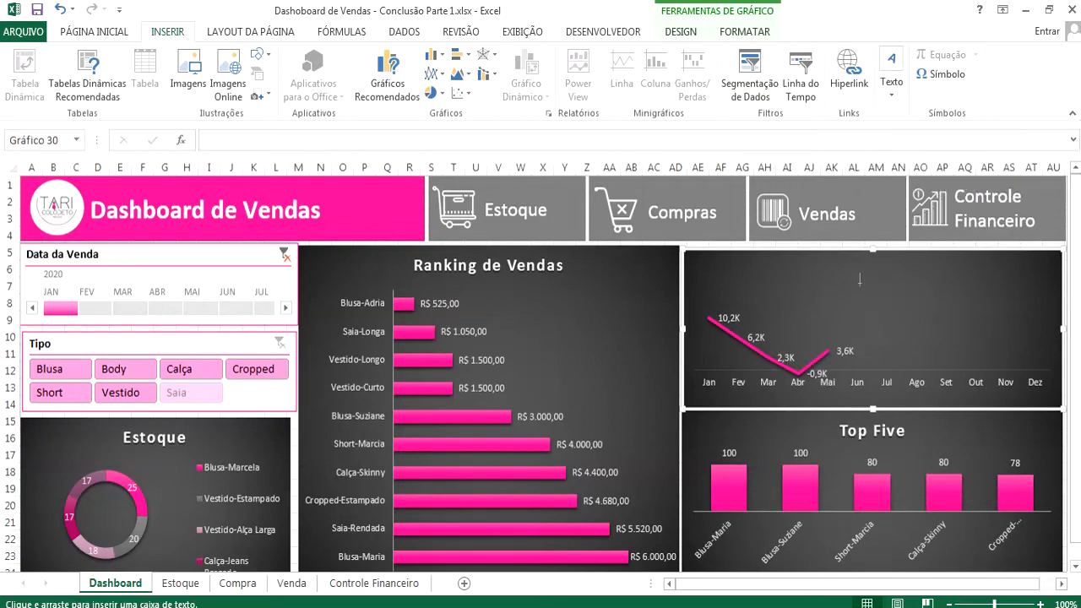
pyautogui.moveTo(858, 283); pyautogui.dragTo(936, 364)
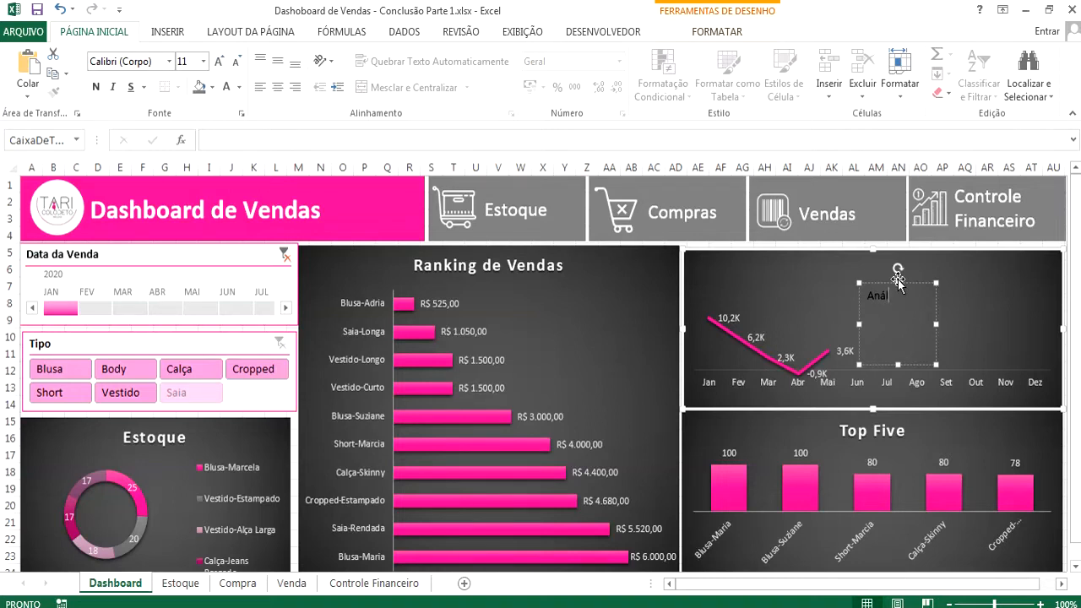
pyautogui.write('Análise')
pyautogui.write('Financeira')
# Step: Format the "Análise Financeira" text as larger, bold and white, and place it as a heading above the line
pyautogui.moveTo(954, 295); pyautogui.dragTo(866, 295)
pyautogui.click(227, 89)
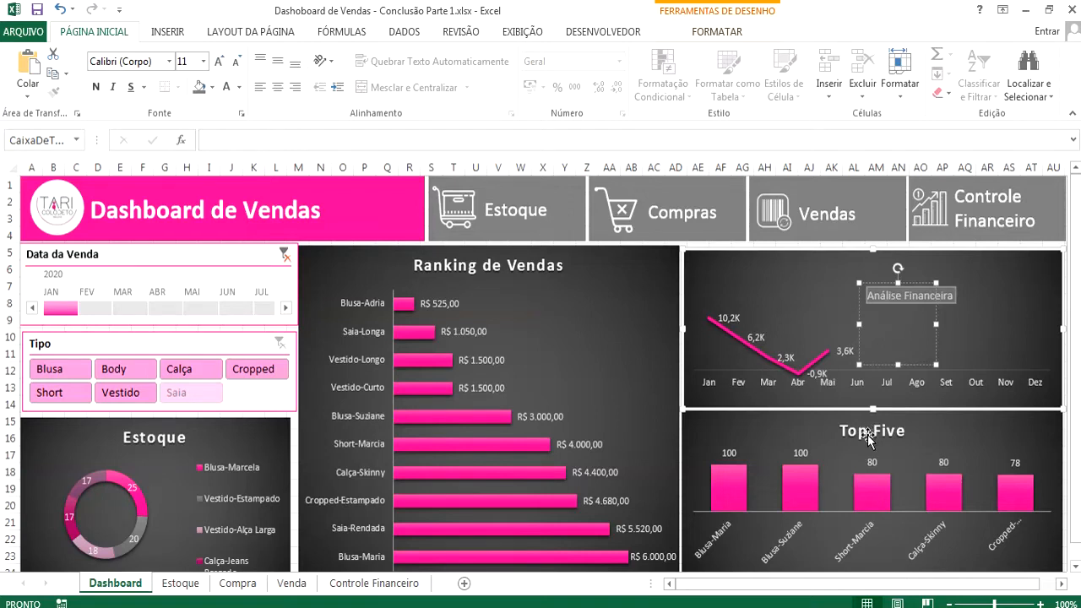
pyautogui.click(876, 248)
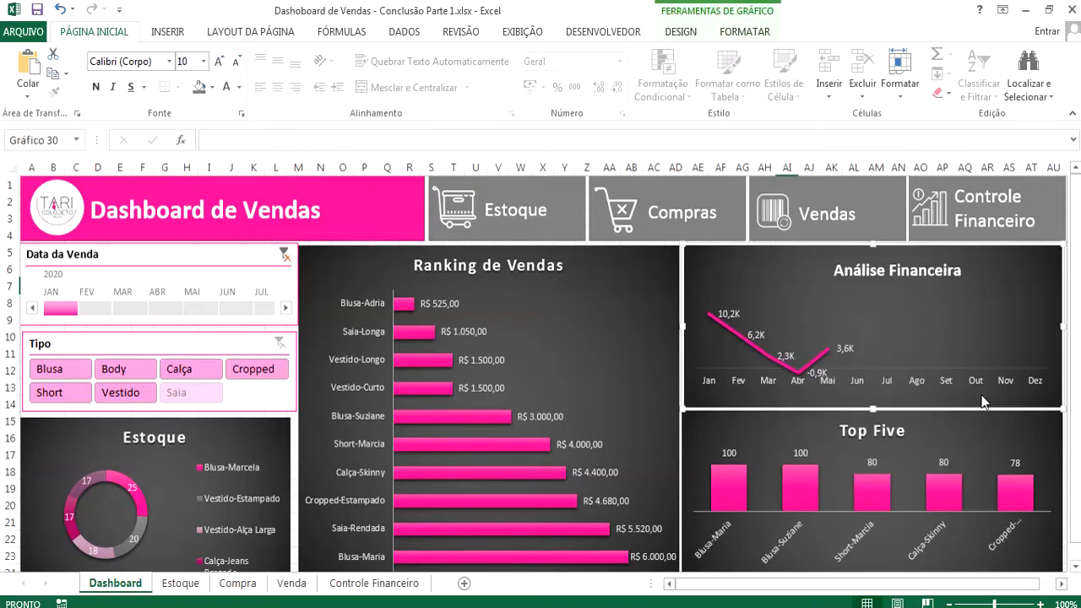
# Step: Reduce the font size of the category axis labels on the Top Five chart so the product names fit horizontally
pyautogui.click(773, 555)
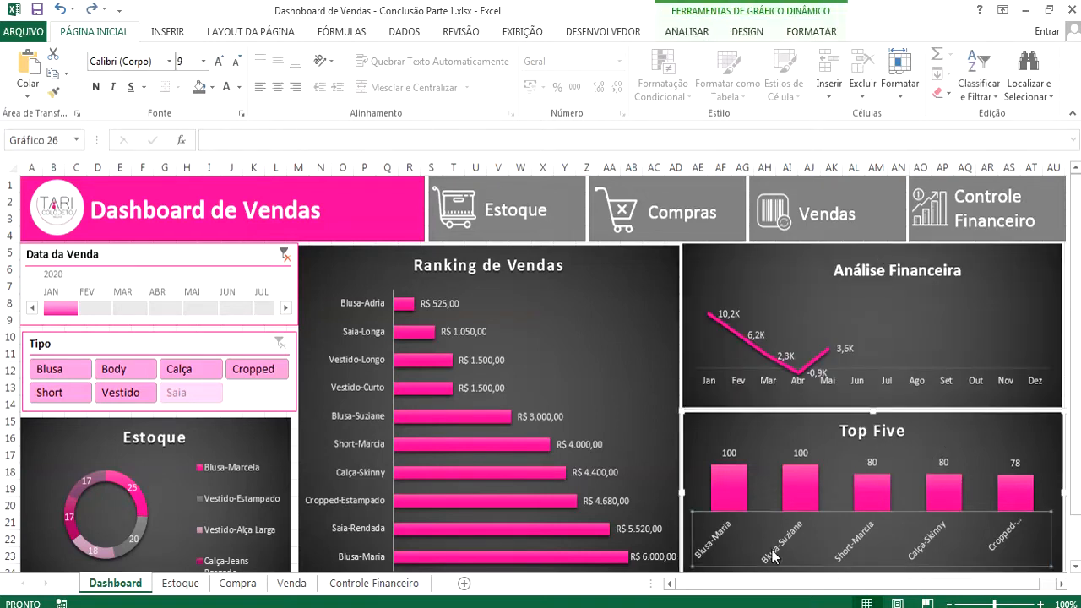
pyautogui.click(202, 61)
pyautogui.click(181, 80)
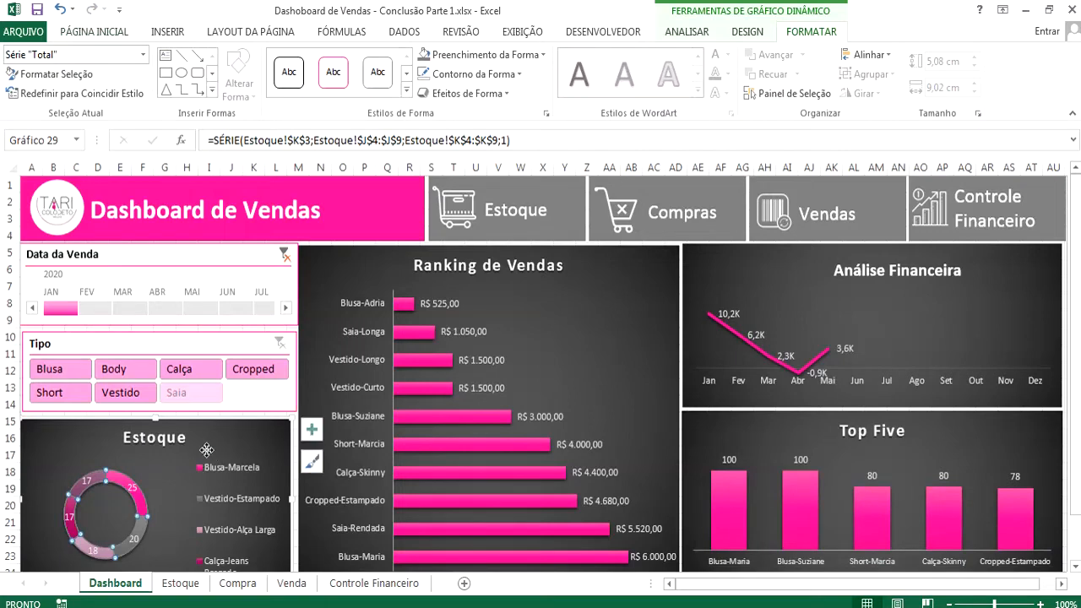
# Step: Set the doughnut hole size of the Estoque chart's series to 57%
pyautogui.click(208, 449)
pyautogui.click(143, 508)
pyautogui.rightClick(142, 510)
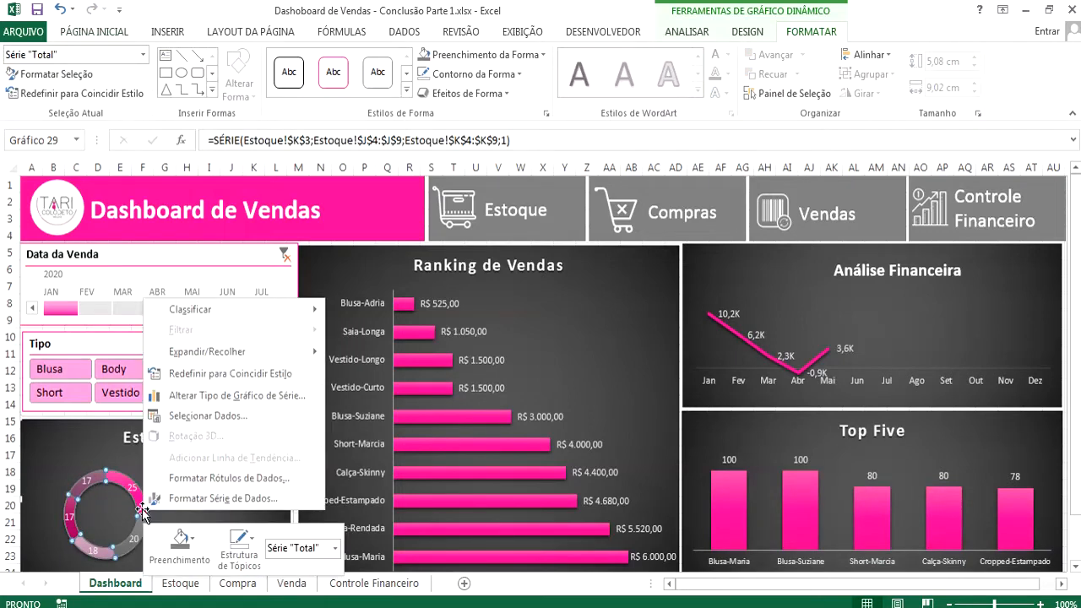
pyautogui.click(227, 498)
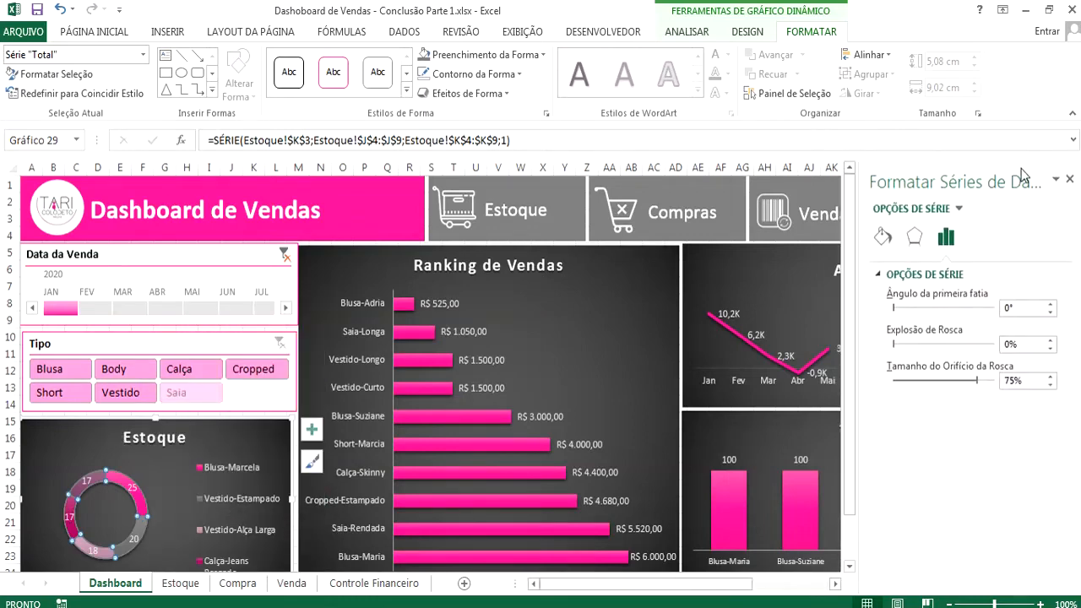
pyautogui.moveTo(978, 386)
pyautogui.mouseDown()
pyautogui.moveTo(942, 390)
pyautogui.moveTo(957, 390)
pyautogui.mouseUp()
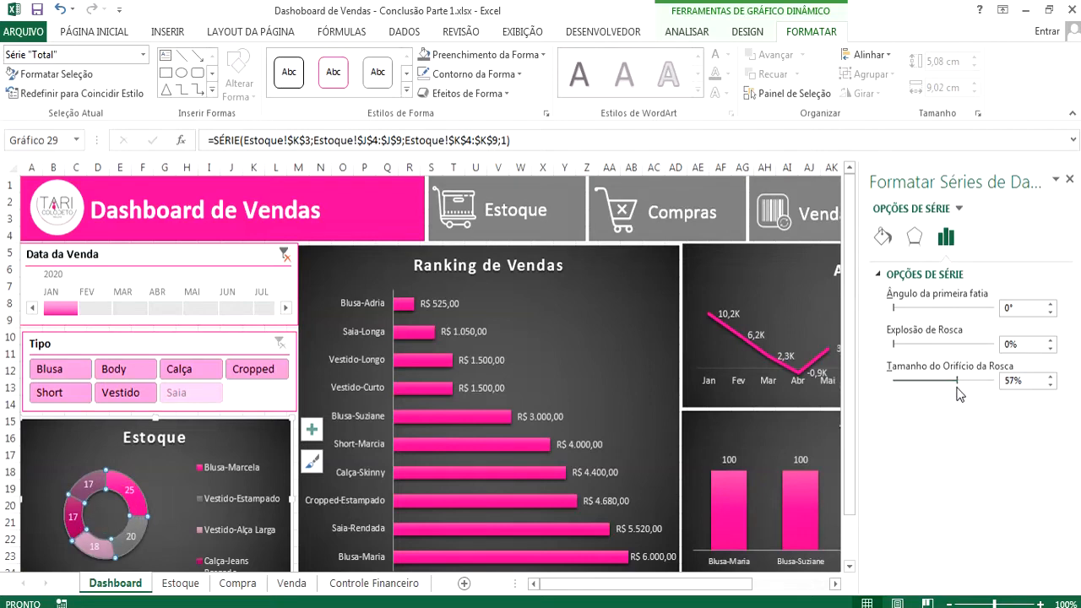
pyautogui.click(1069, 179)
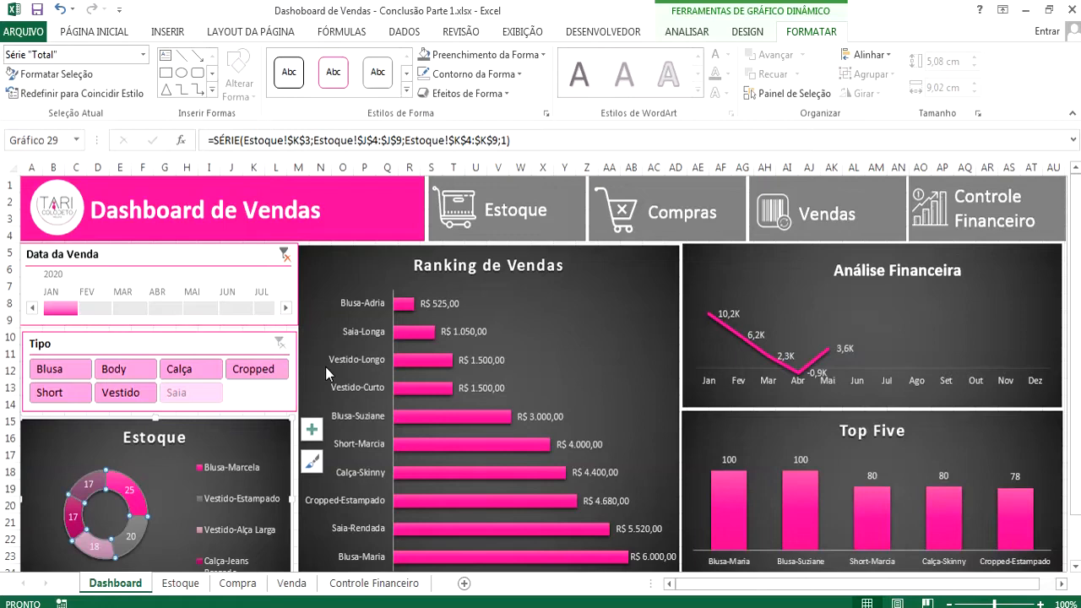
# Step: Filter the dashboard to February 2020 with the Data da Venda timeline
pyautogui.click(235, 454)
pyautogui.click(95, 311)
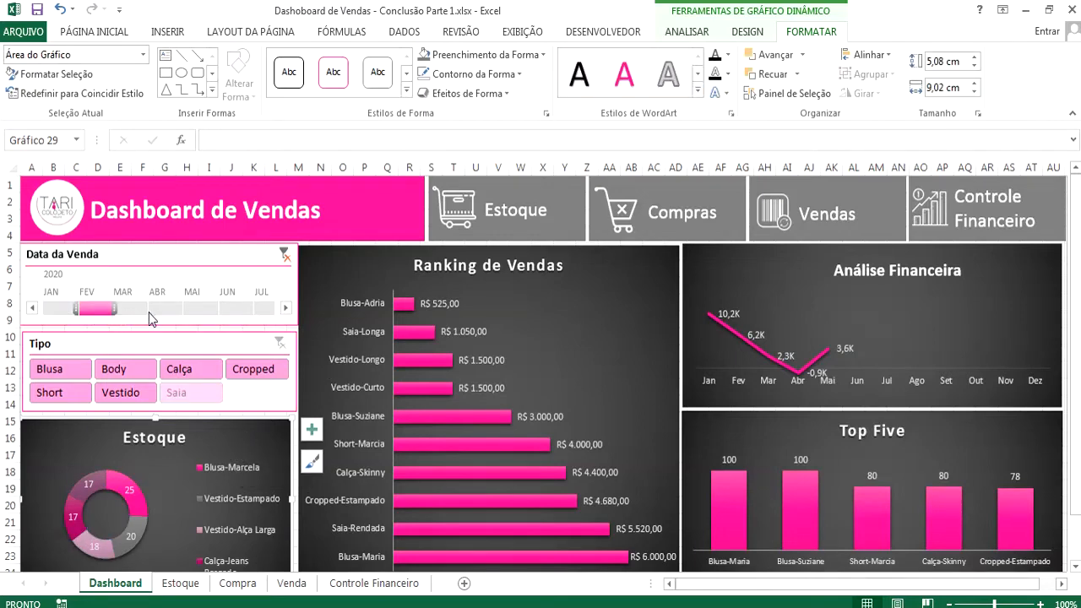
# Step: Insert a small text box on the Top Five chart, just before its title
pyautogui.click(167, 32)
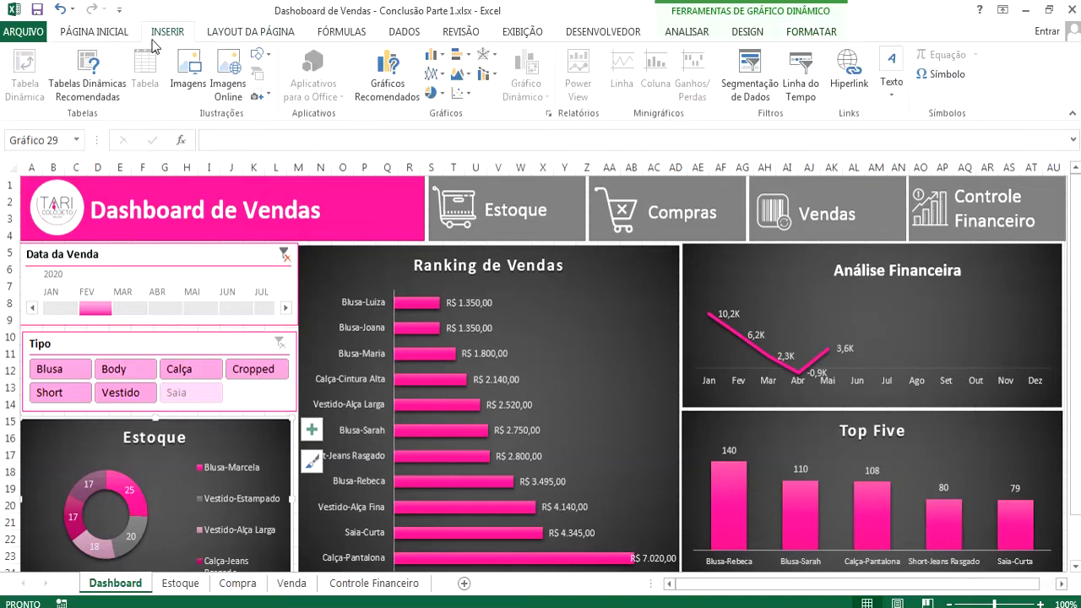
pyautogui.click(893, 98)
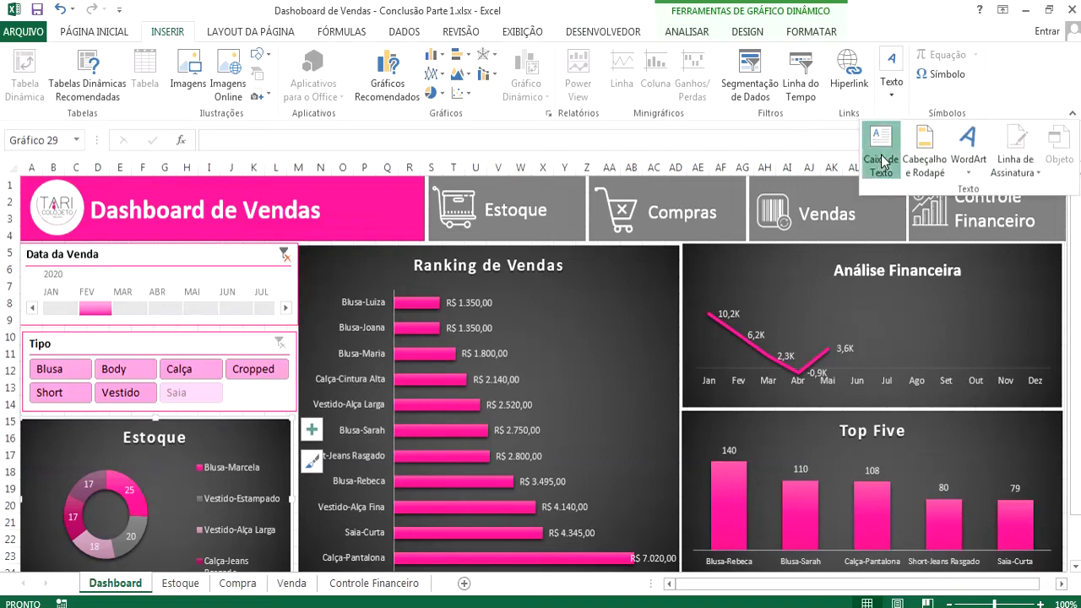
pyautogui.click(880, 150)
pyautogui.click(801, 436)
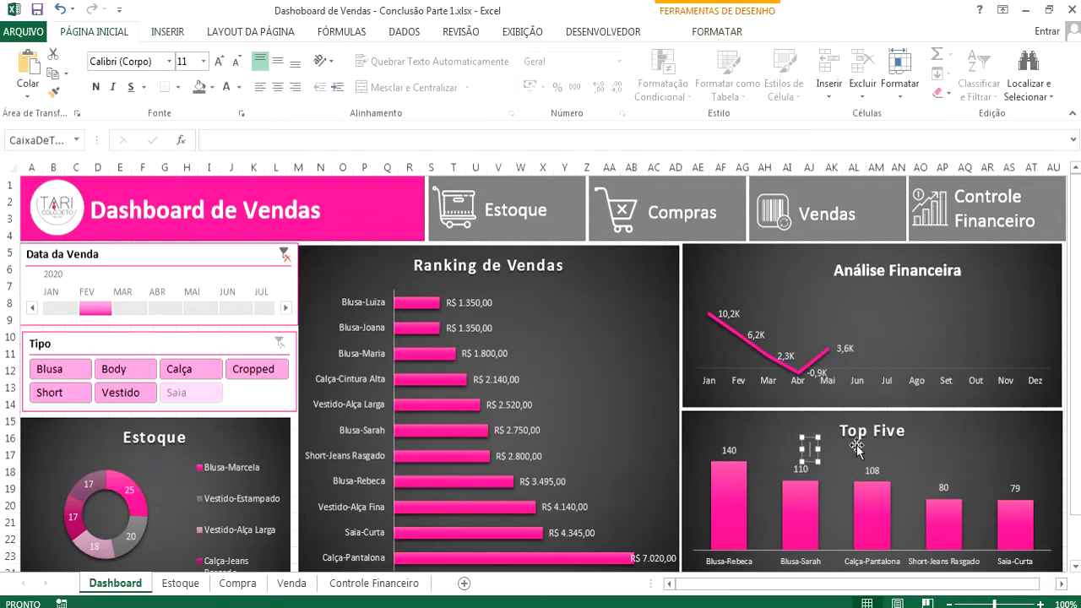
# Step: Insert the Webdings trophy symbol (character code 37) into the new text box
pyautogui.click(168, 32)
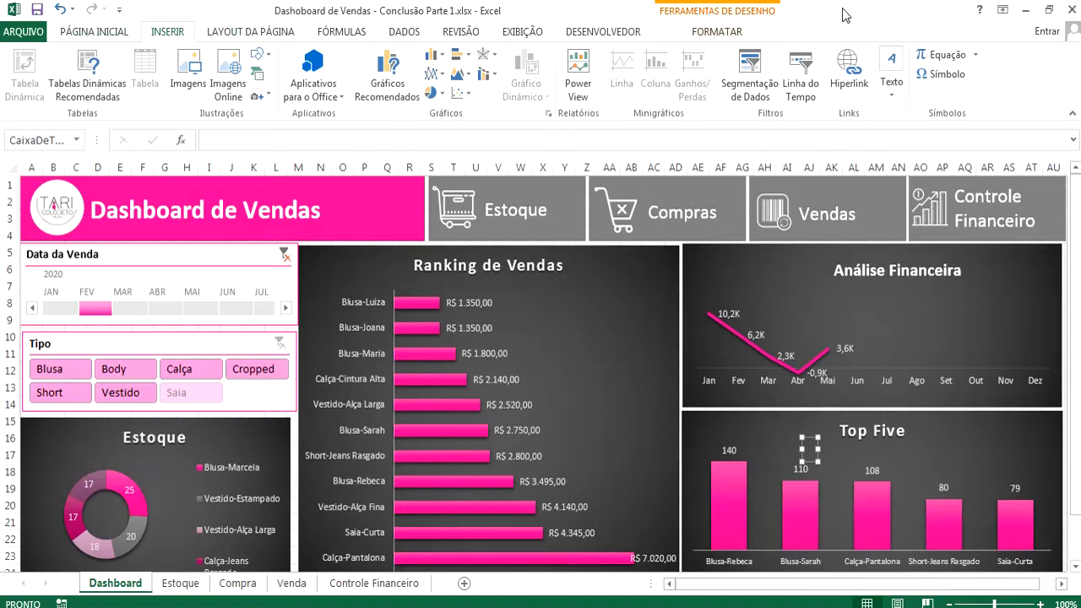
pyautogui.click(962, 77)
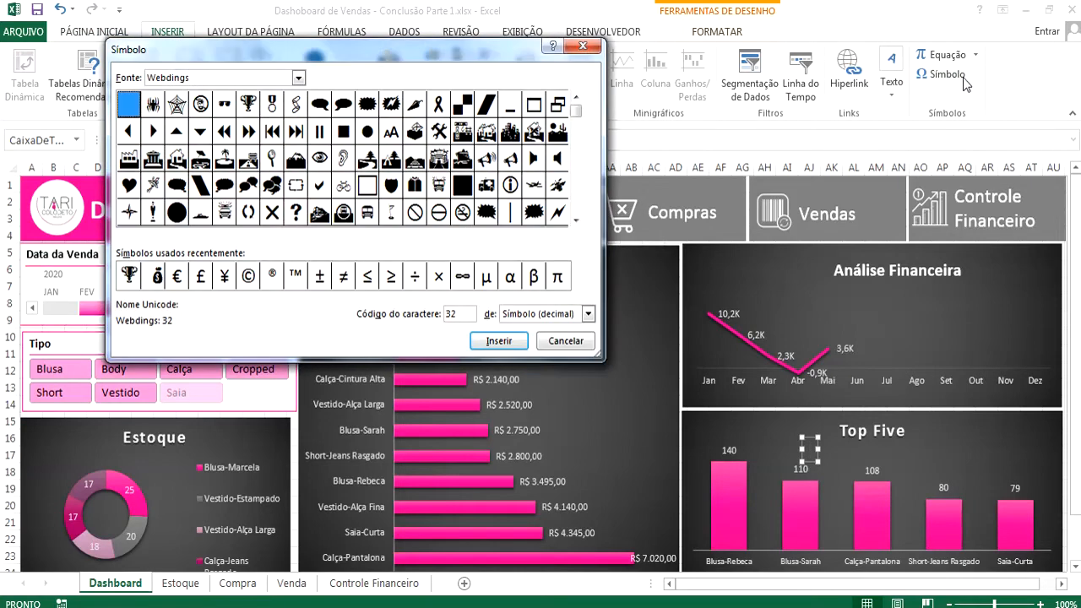
pyautogui.click(295, 79)
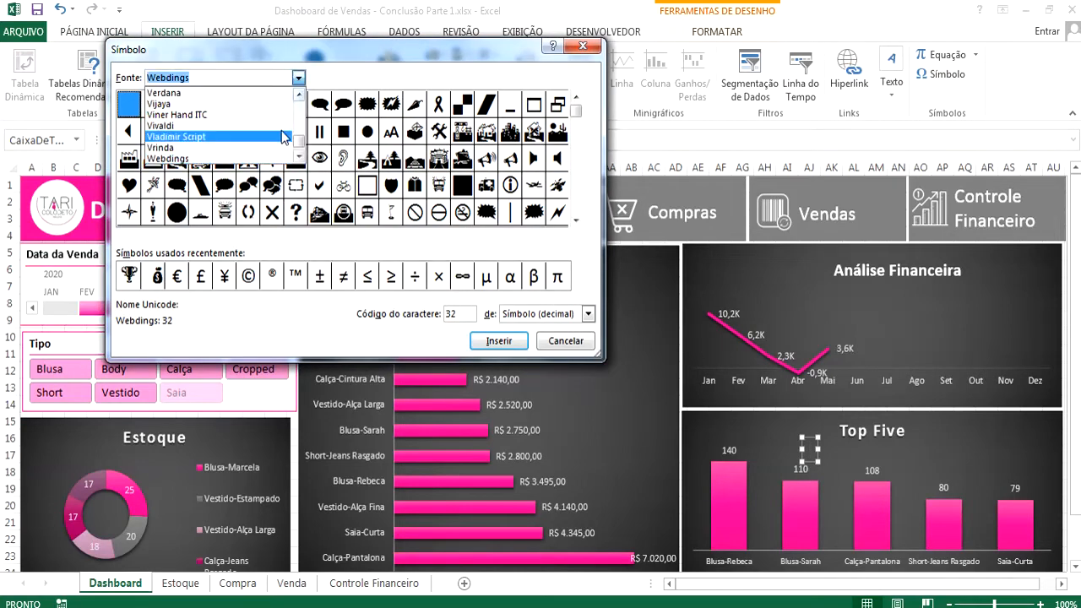
pyautogui.moveTo(301, 144); pyautogui.dragTo(301, 151)
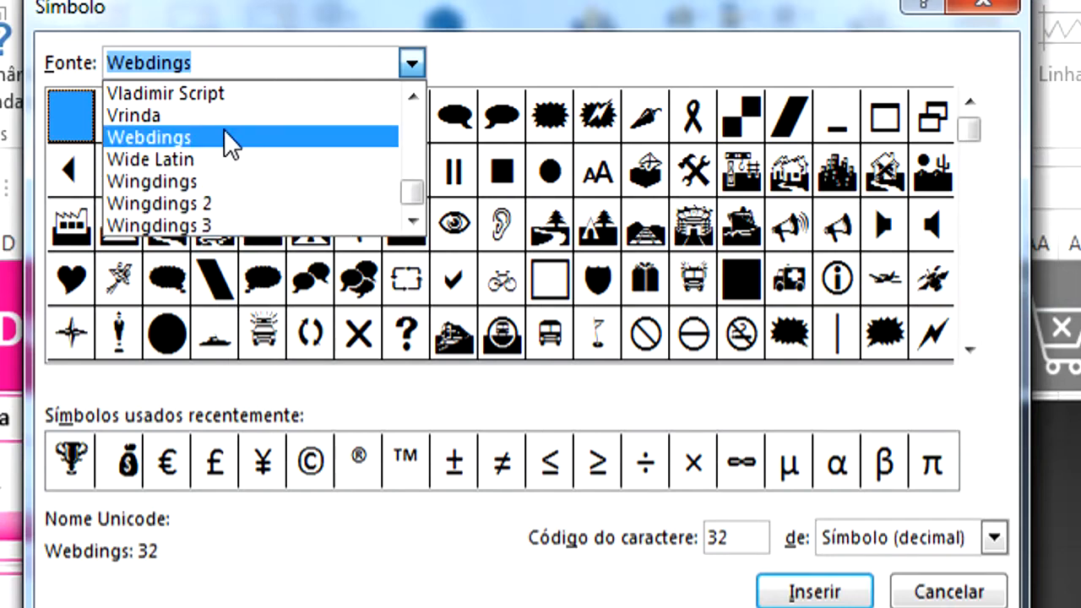
pyautogui.click(177, 140)
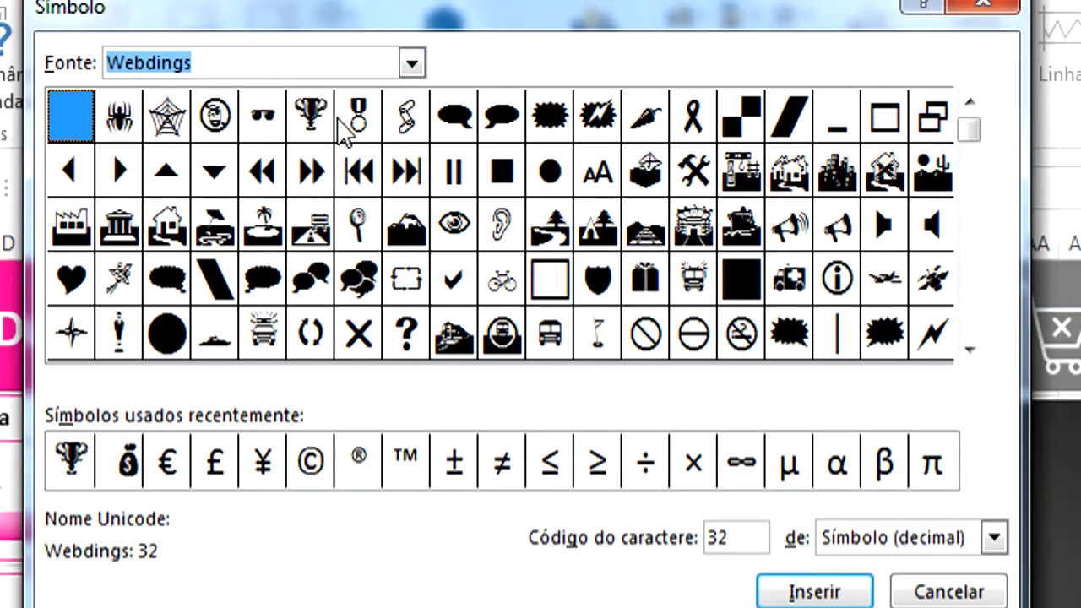
pyautogui.click(312, 122)
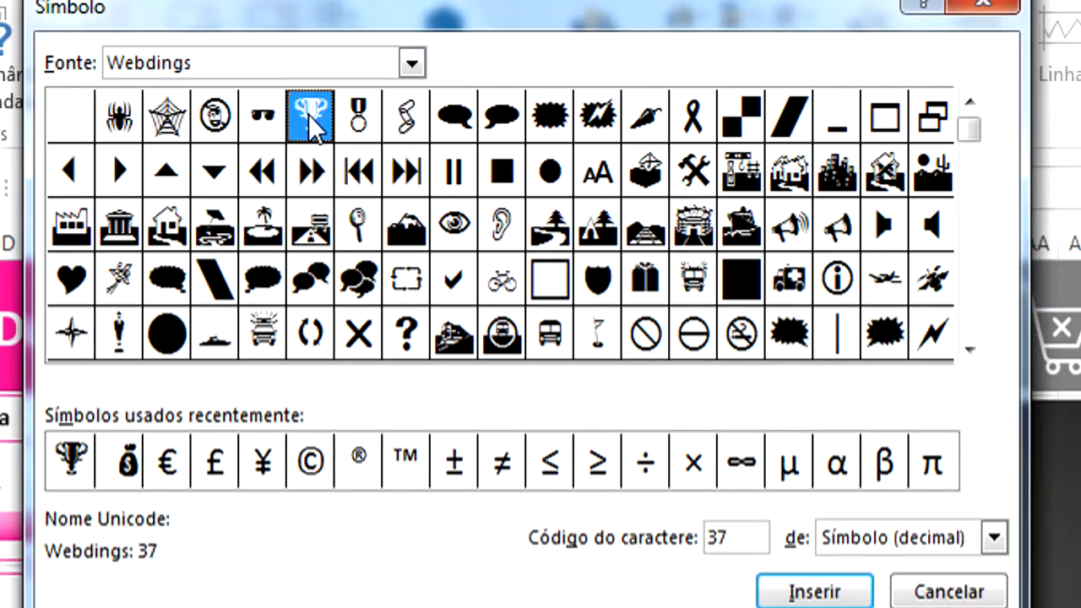
pyautogui.click(821, 591)
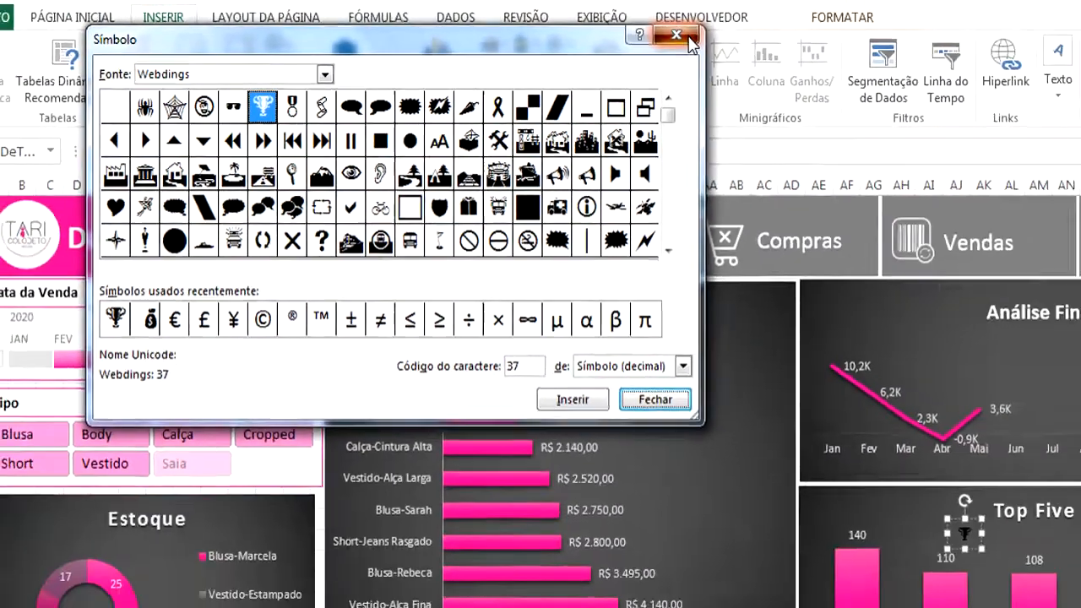
pyautogui.click(948, 591)
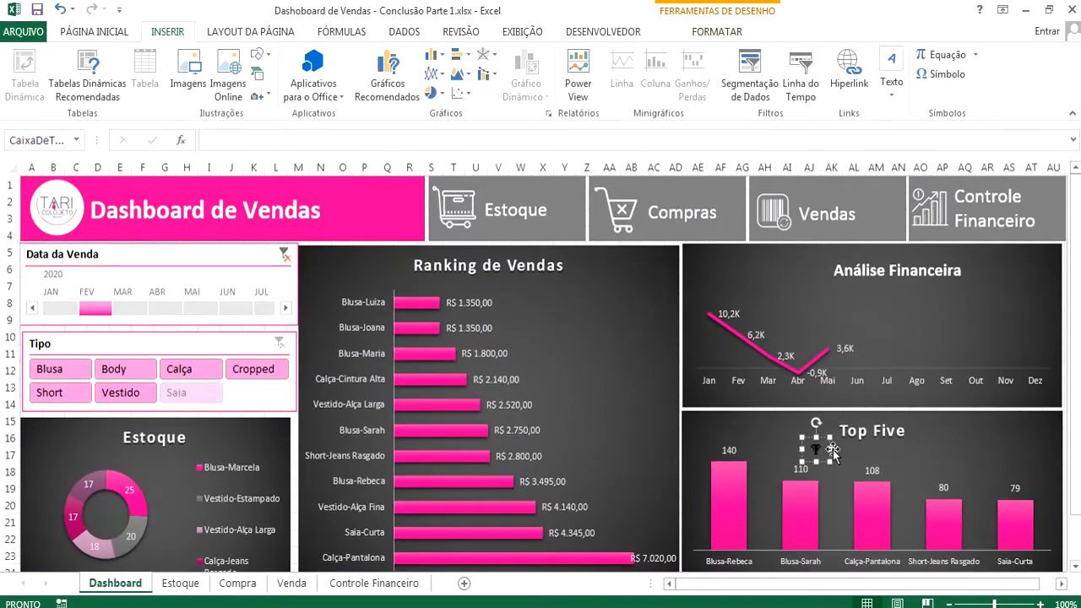
# Step: Place the trophy directly in front of the Top Five title and set its font size to 20
pyautogui.moveTo(816, 440); pyautogui.dragTo(827, 419)
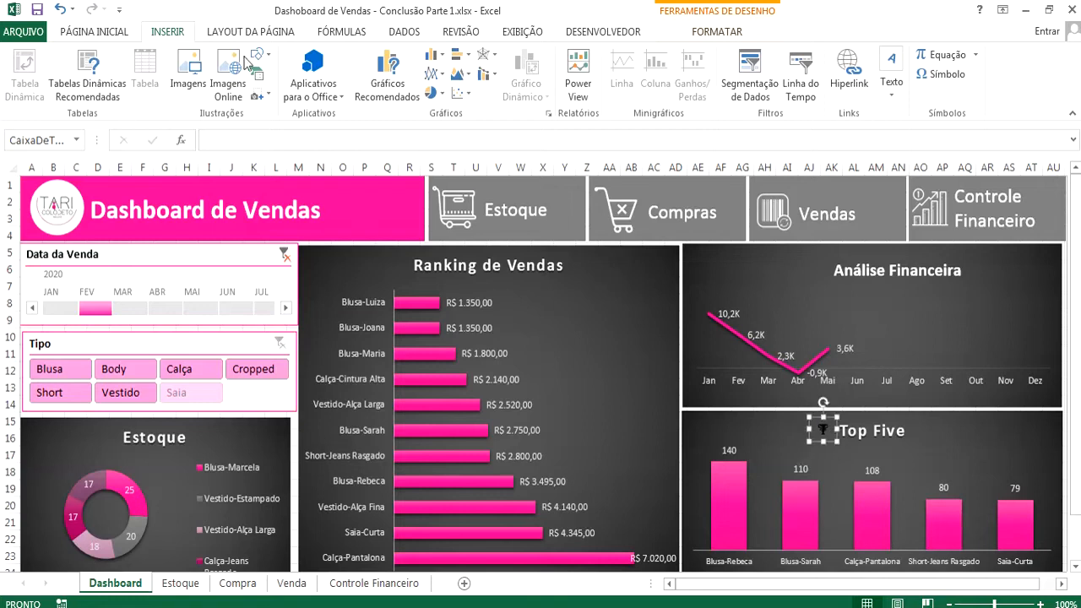
pyautogui.click(107, 34)
pyautogui.click(204, 61)
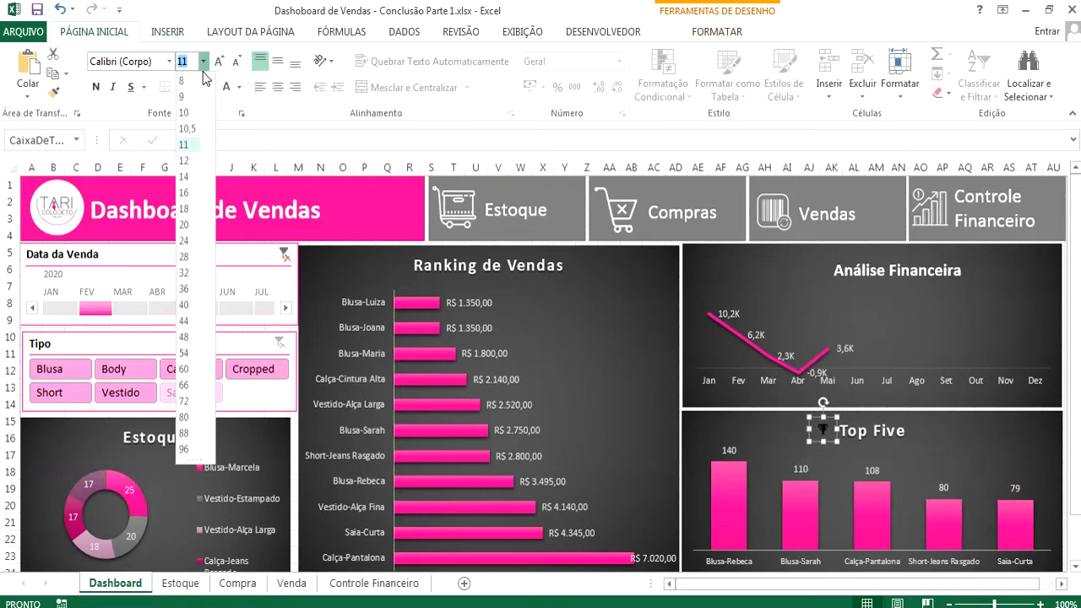
pyautogui.click(193, 225)
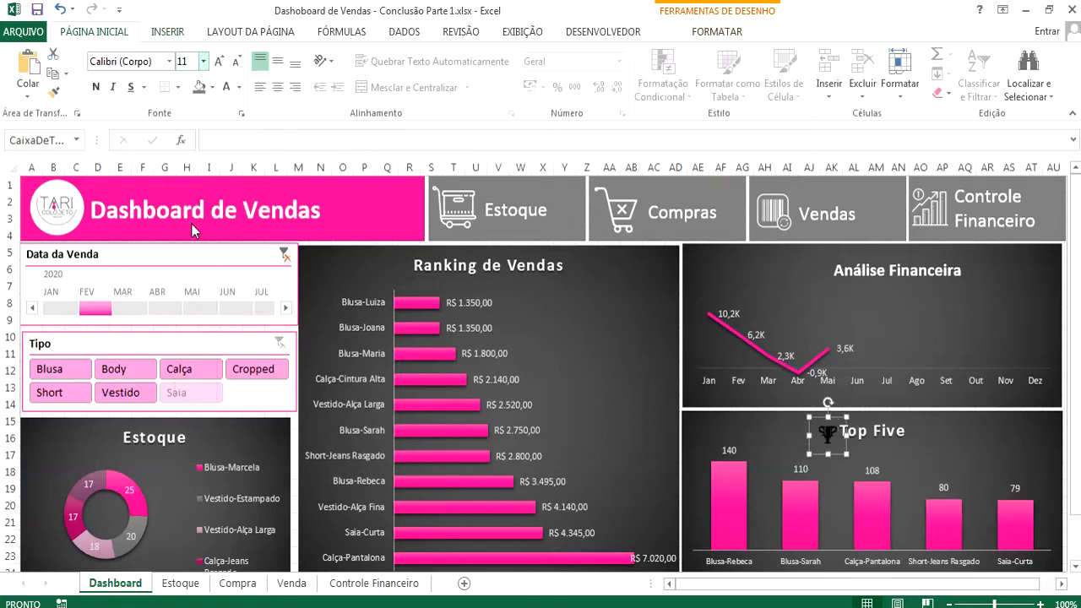
# Step: Color the trophy white and place a duplicate of it on the other side of the Top Five title
pyautogui.click(225, 87)
pyautogui.moveTo(835, 454); pyautogui.dragTo(926, 449)
pyautogui.hotkey('ctrl', 'd')
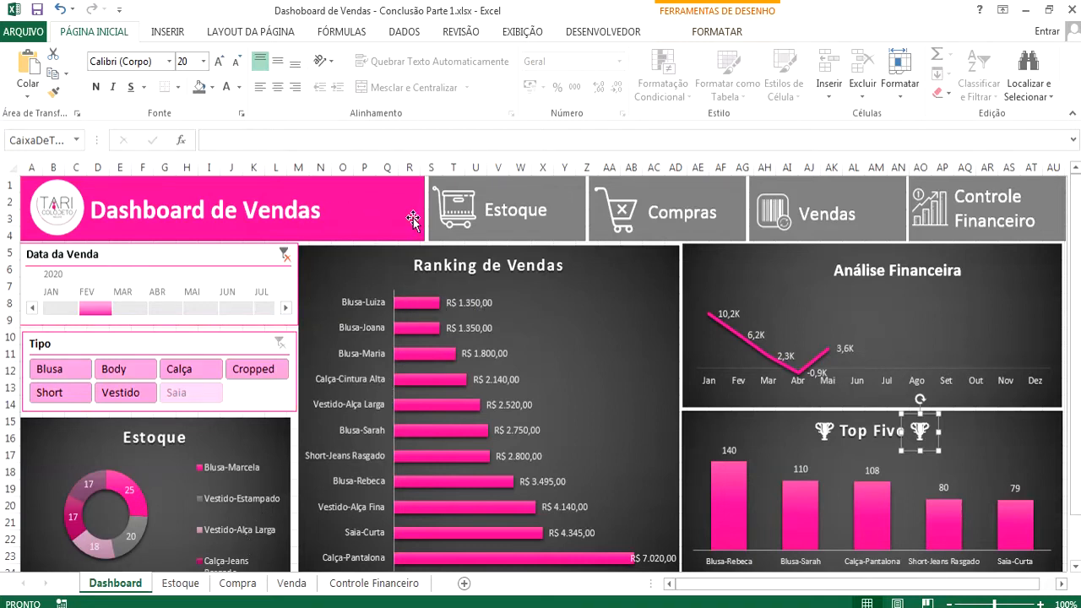
# Step: Look through the Estoque, Compra, Venda and Controle Financeiro sheets, and return to the Dashboard
pyautogui.click(180, 583)
pyautogui.click(238, 583)
pyautogui.click(291, 582)
pyautogui.click(368, 583)
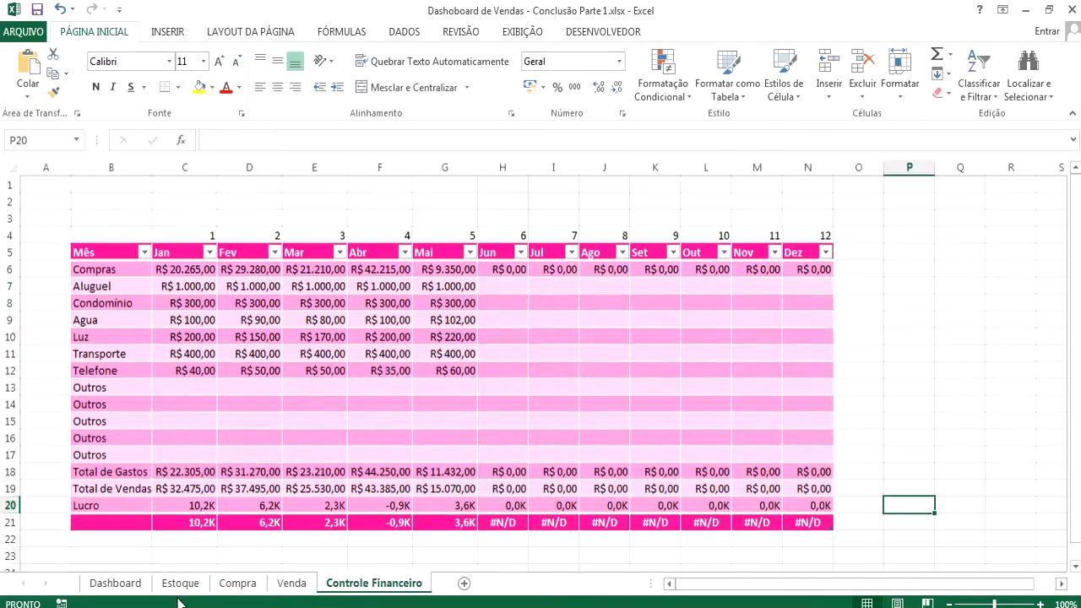
pyautogui.click(115, 583)
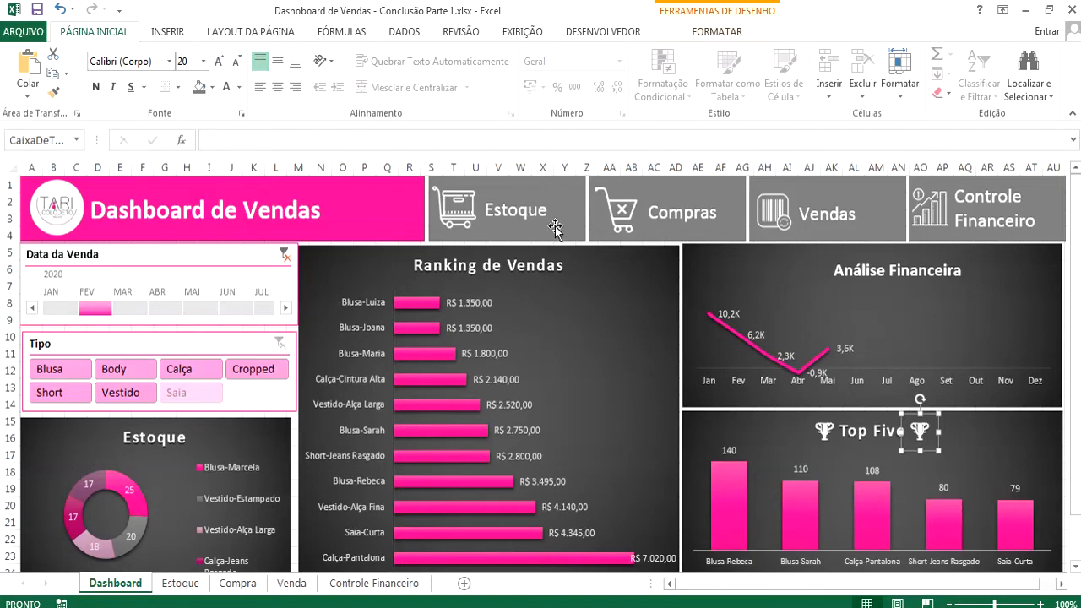
# Step: Insert two rows above the tables on the Estoque sheet so their headers align with the Compra sheet's header row
pyautogui.click(181, 583)
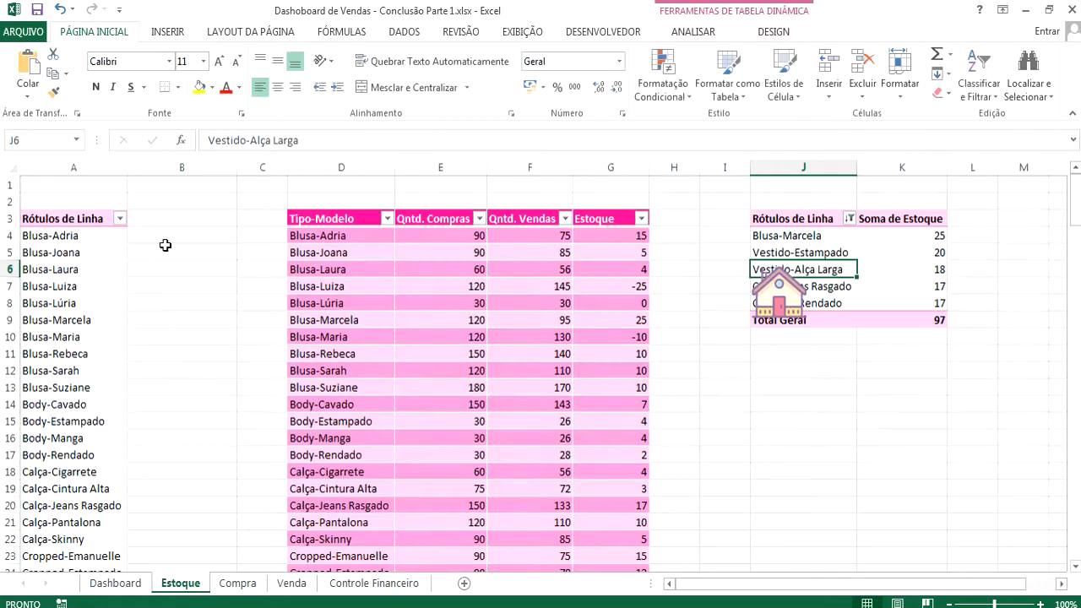
pyautogui.moveTo(6, 183); pyautogui.dragTo(10, 200)
pyautogui.rightClick(8, 201)
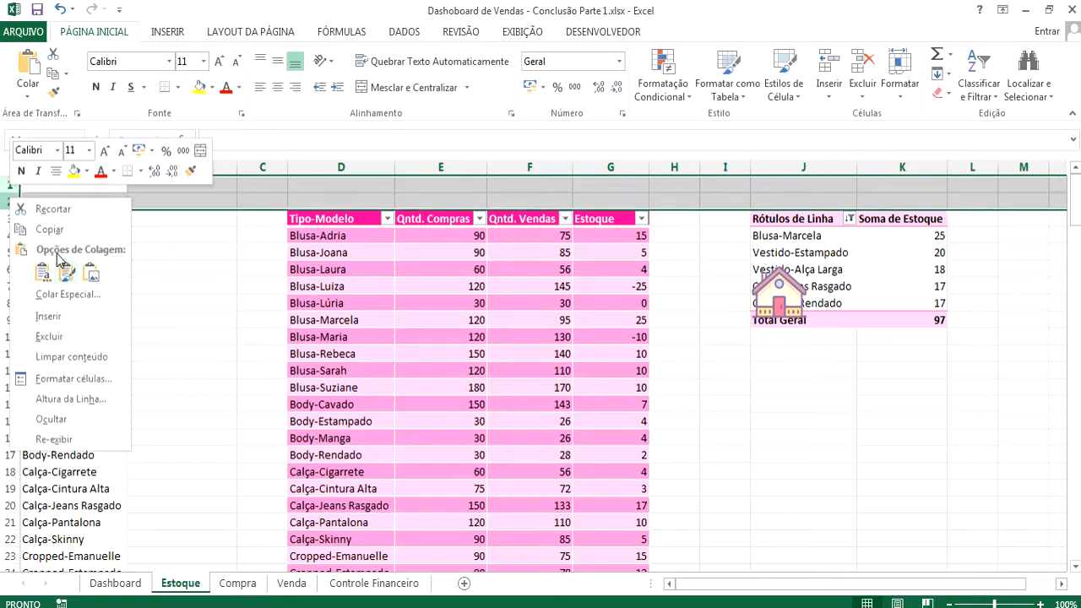
pyautogui.click(59, 315)
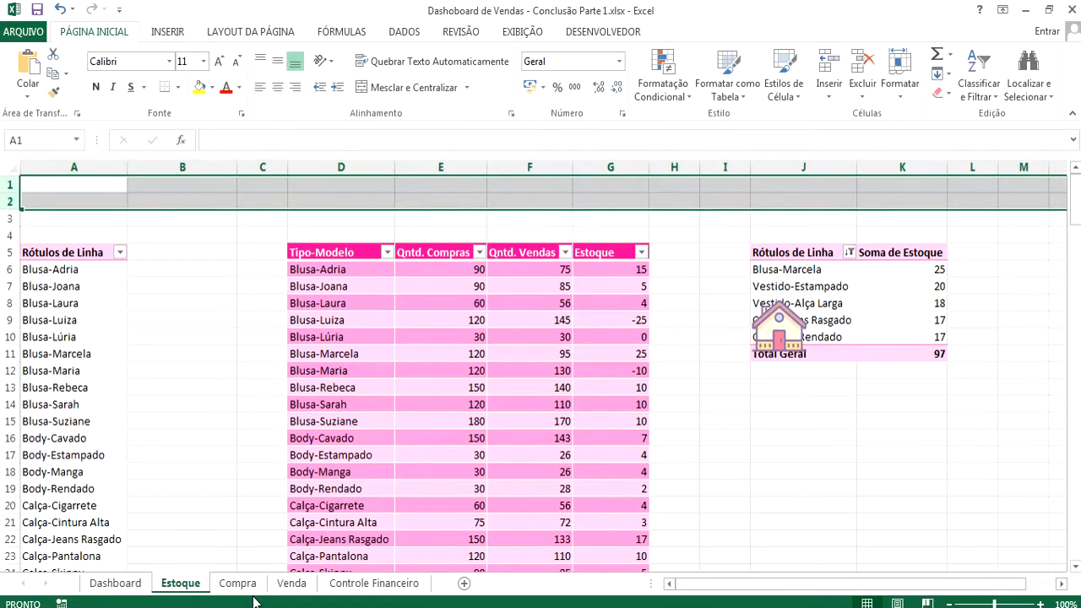
pyautogui.click(244, 585)
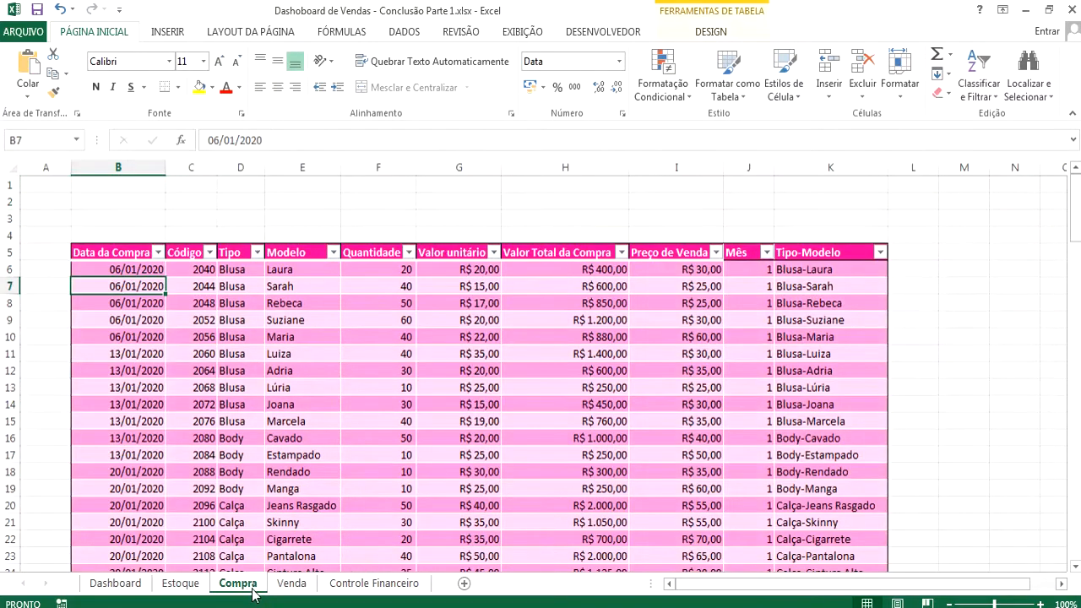
pyautogui.click(182, 583)
pyautogui.click(82, 237)
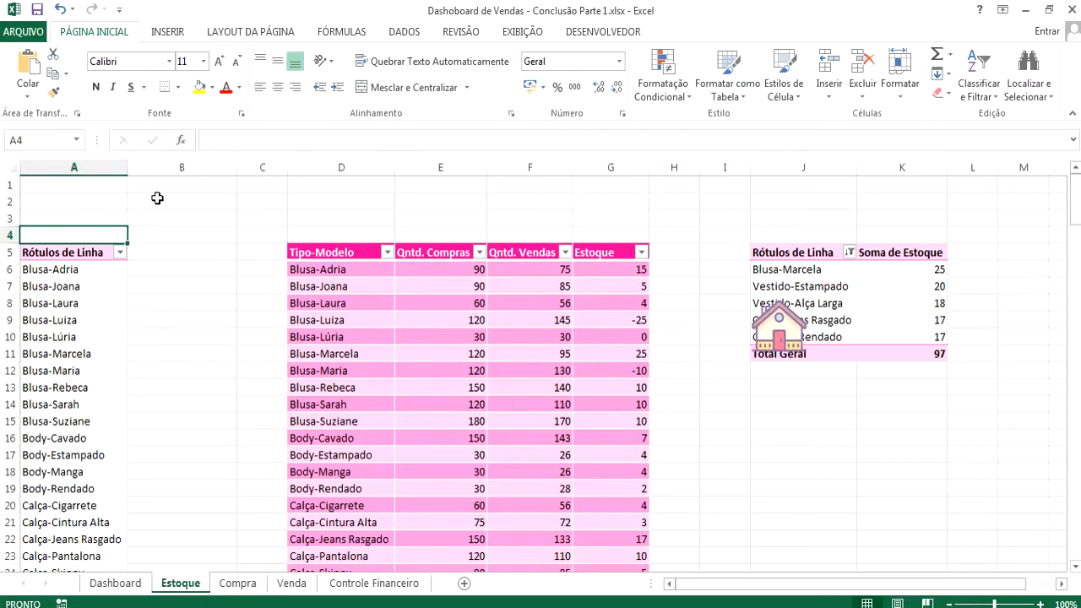
pyautogui.click(114, 583)
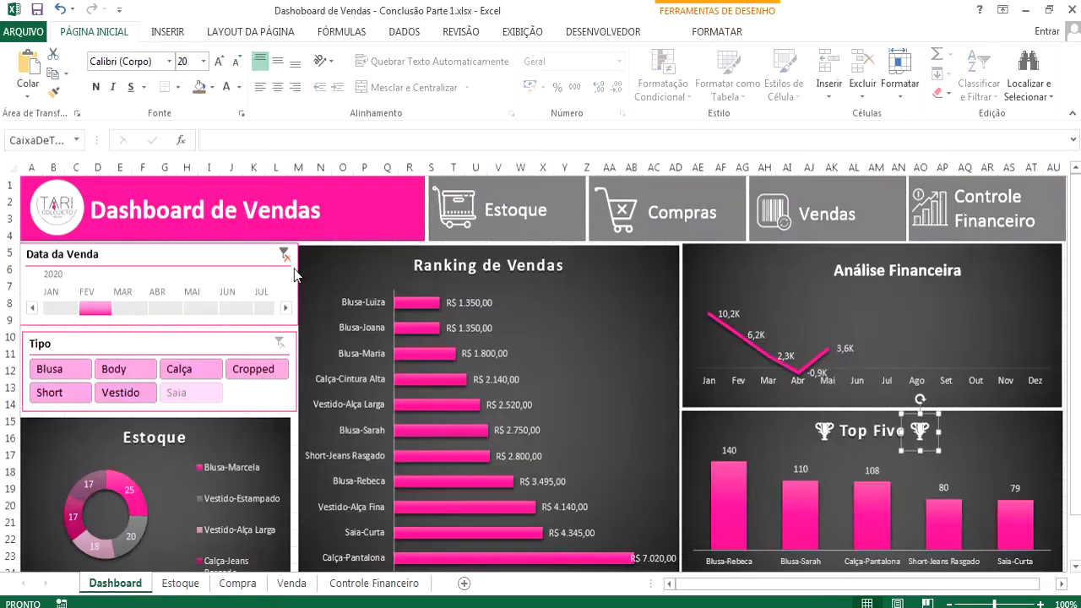
pyautogui.click(181, 582)
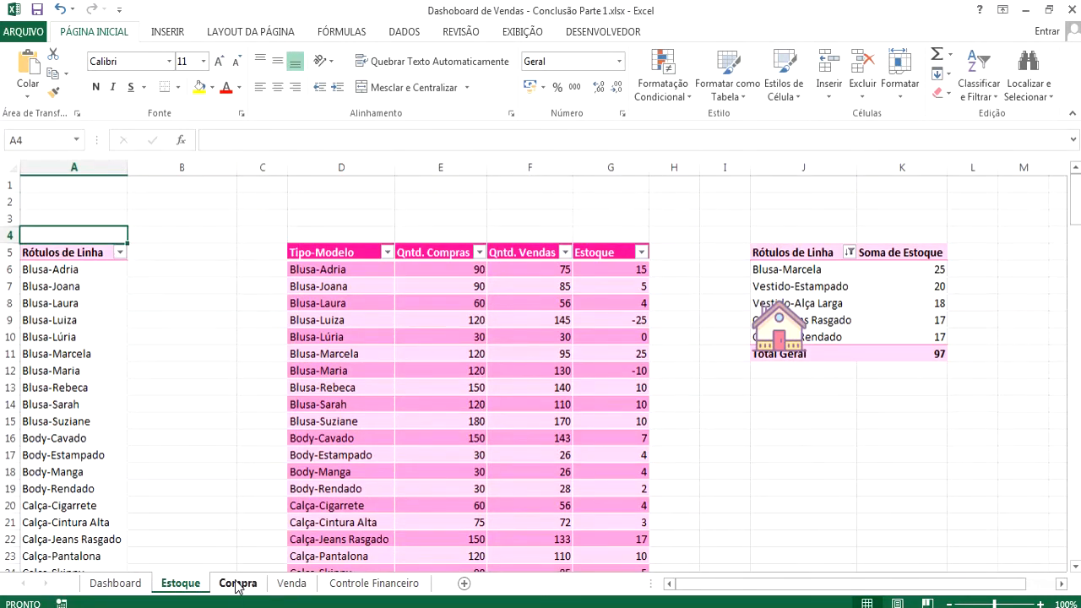
pyautogui.click(116, 582)
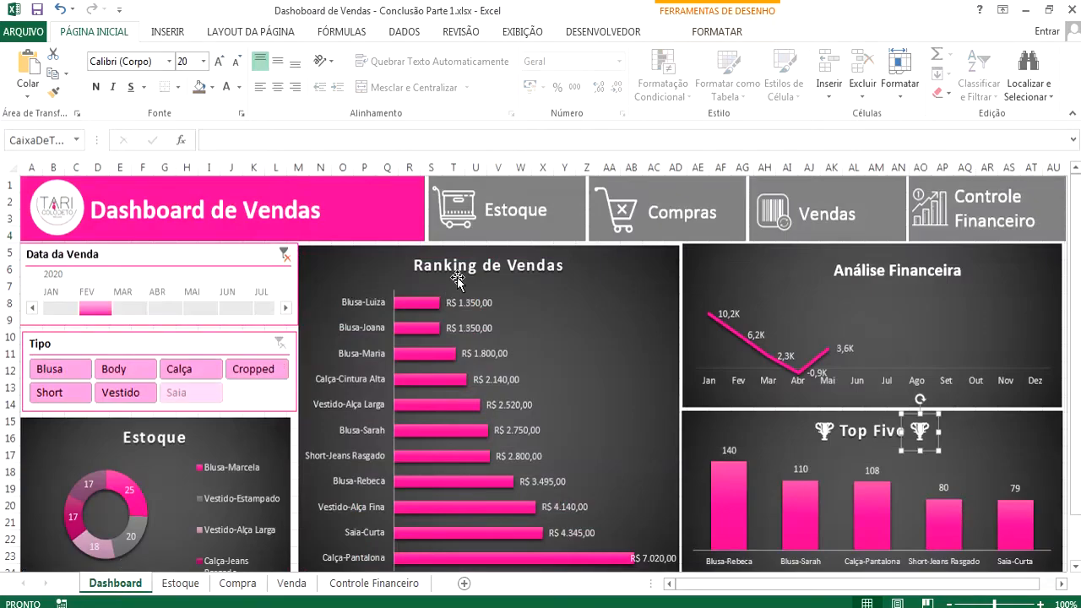
pyautogui.click(568, 209)
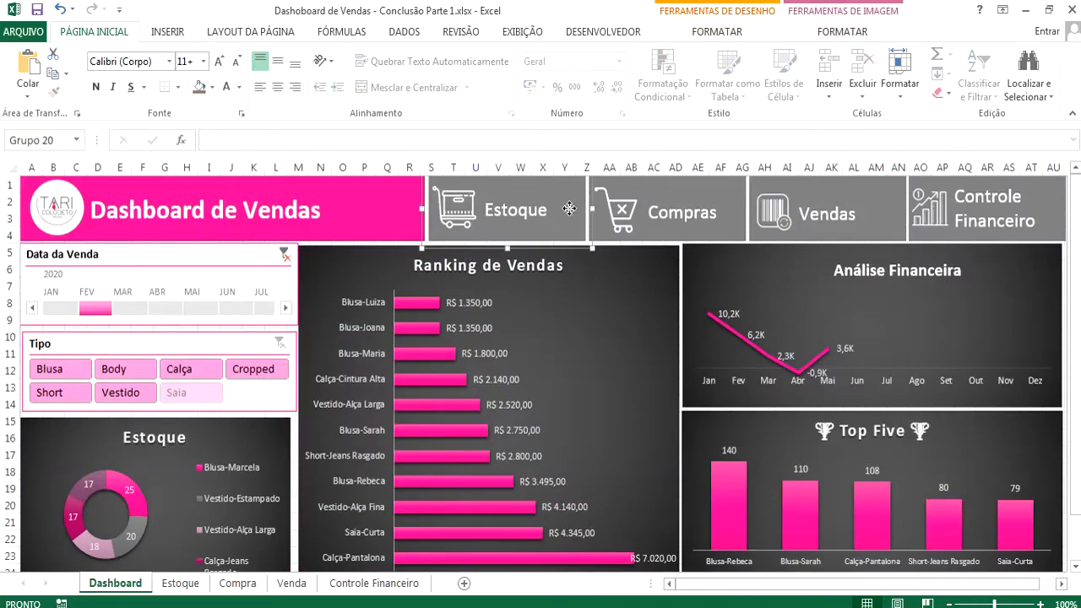
pyautogui.rightClick(568, 209)
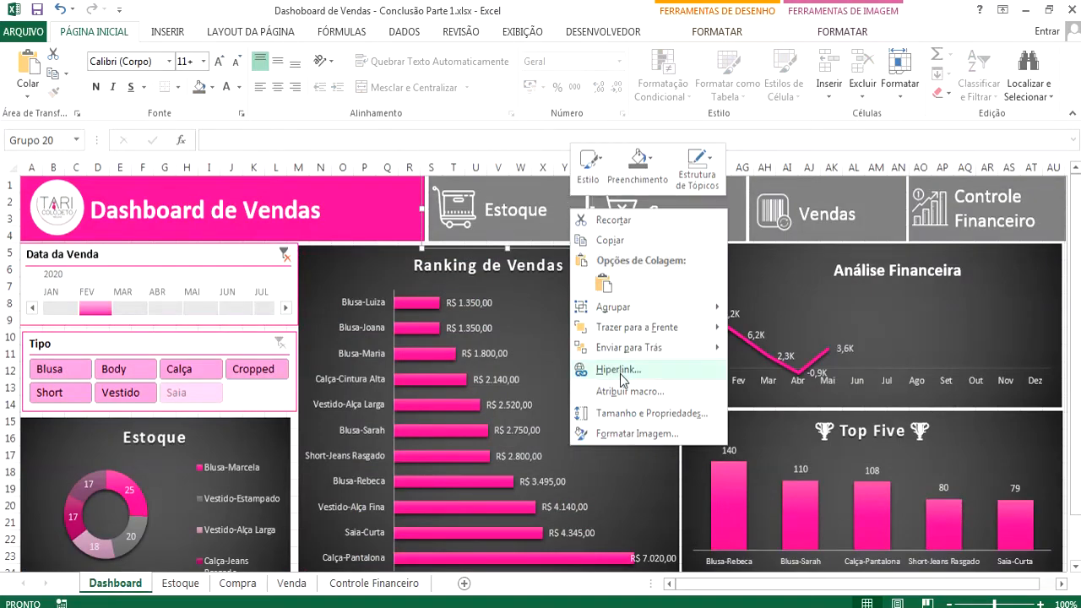
pyautogui.click(620, 372)
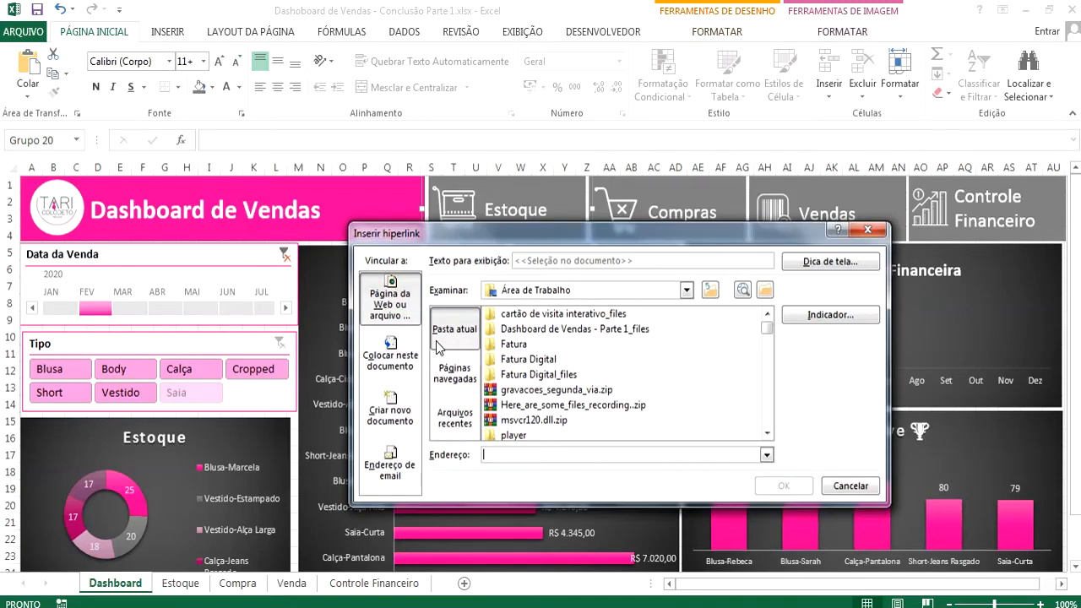
pyautogui.click(393, 362)
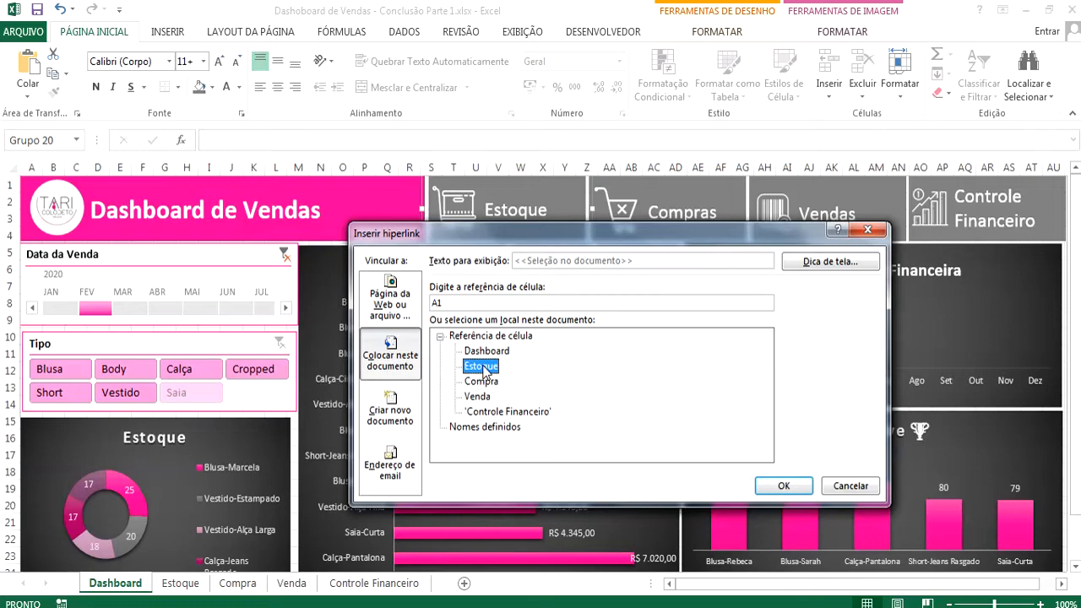
pyautogui.doubleClick(447, 304)
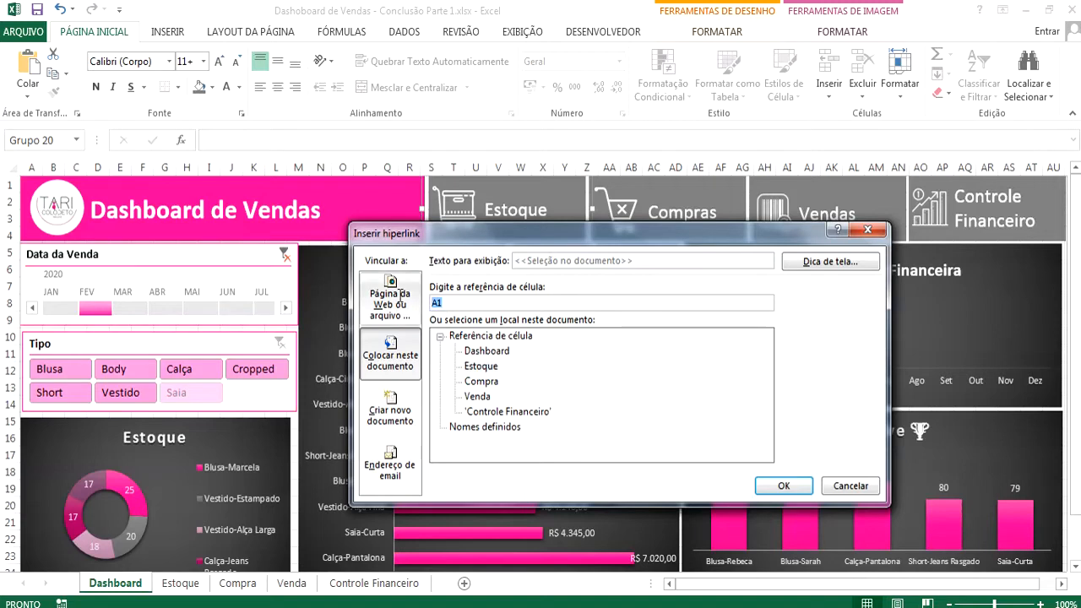
pyautogui.click(849, 485)
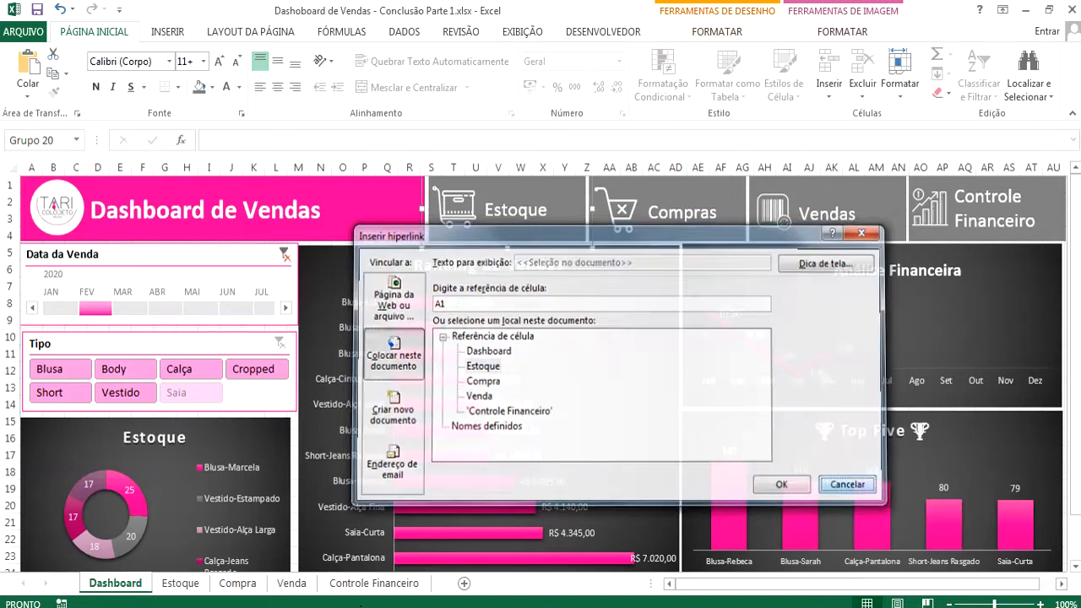
# Step: Link the Estoque button on the Dashboard to cell D6, the first table entry of the Estoque sheet
pyautogui.click(180, 582)
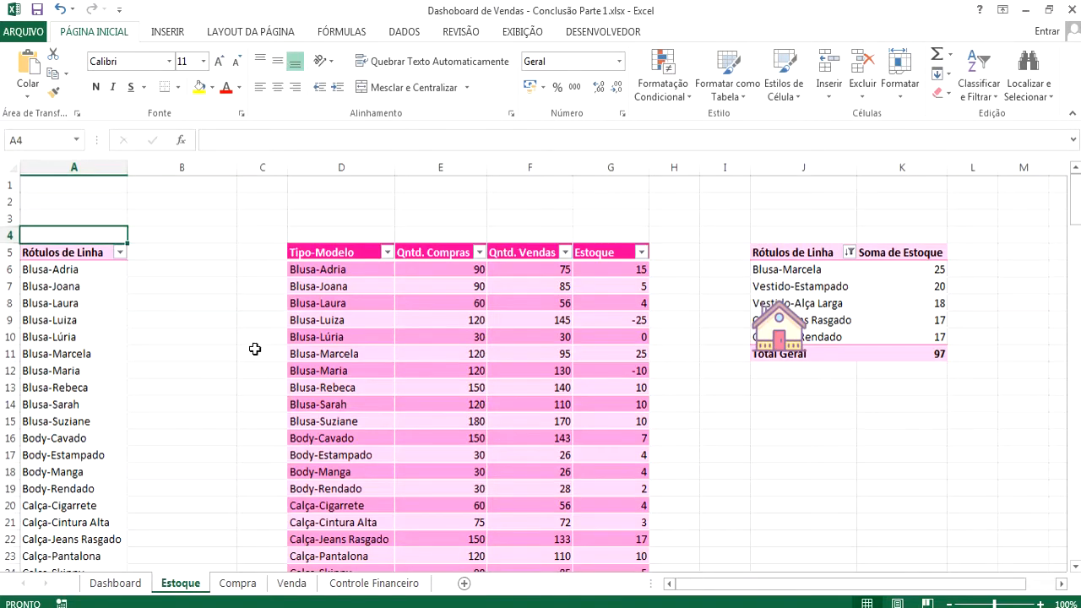
pyautogui.click(328, 268)
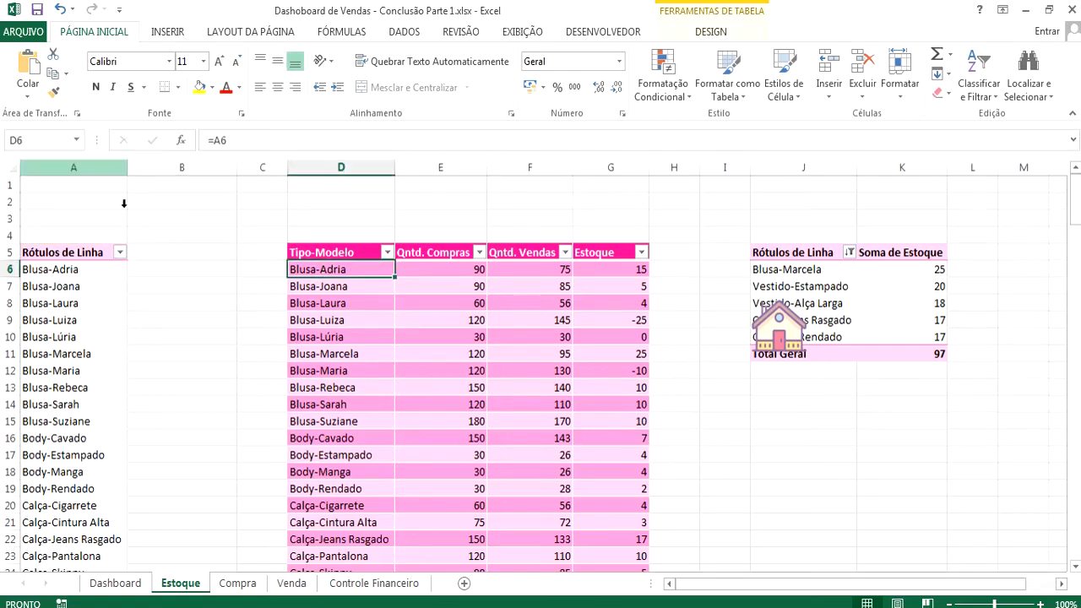
pyautogui.click(115, 583)
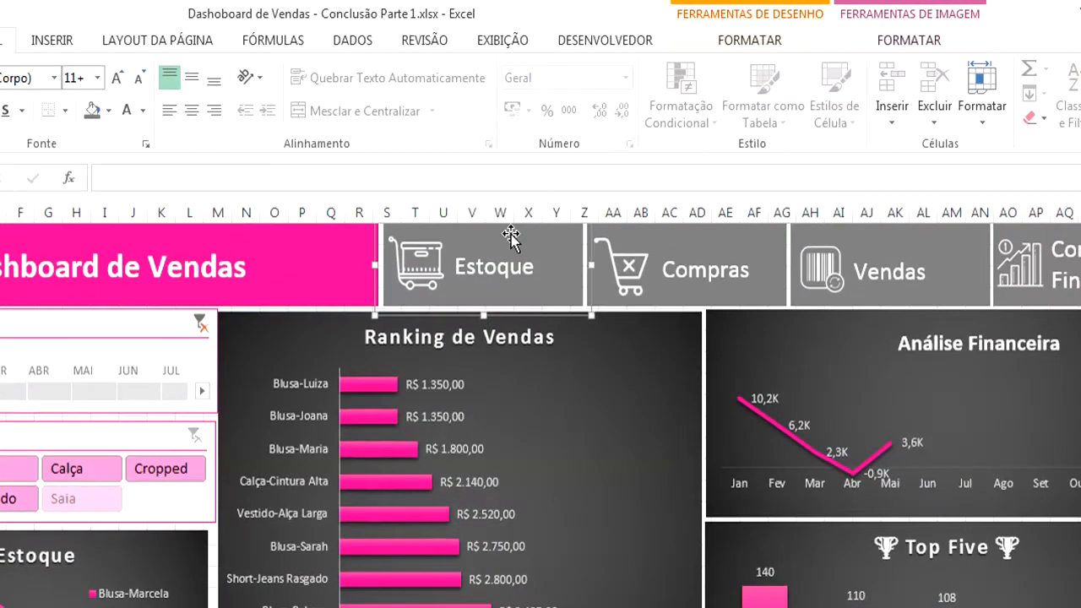
pyautogui.rightClick(510, 238)
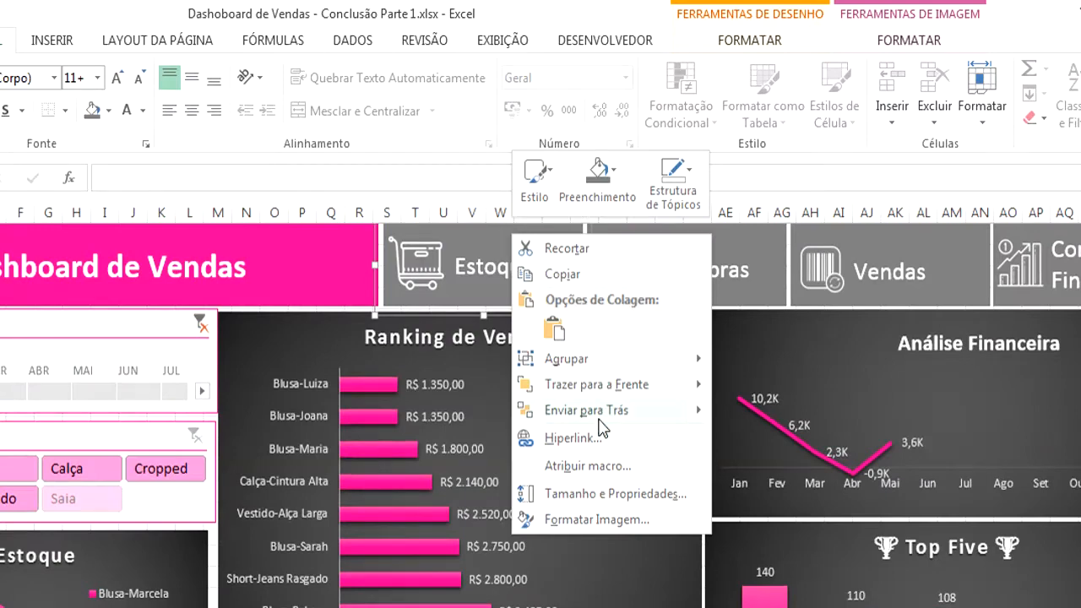
pyautogui.click(580, 437)
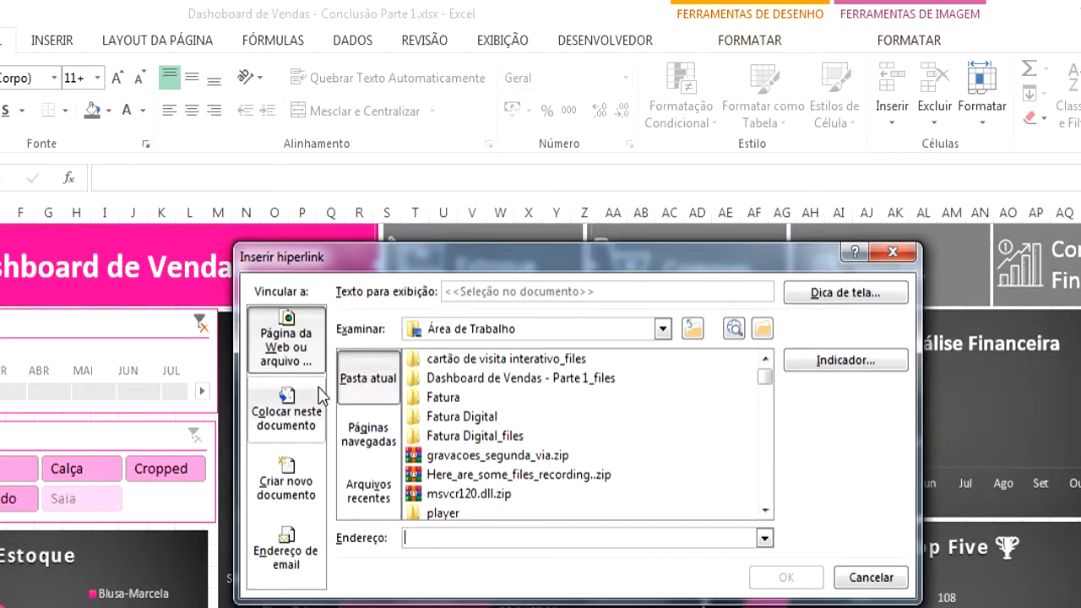
pyautogui.click(286, 411)
pyautogui.click(401, 425)
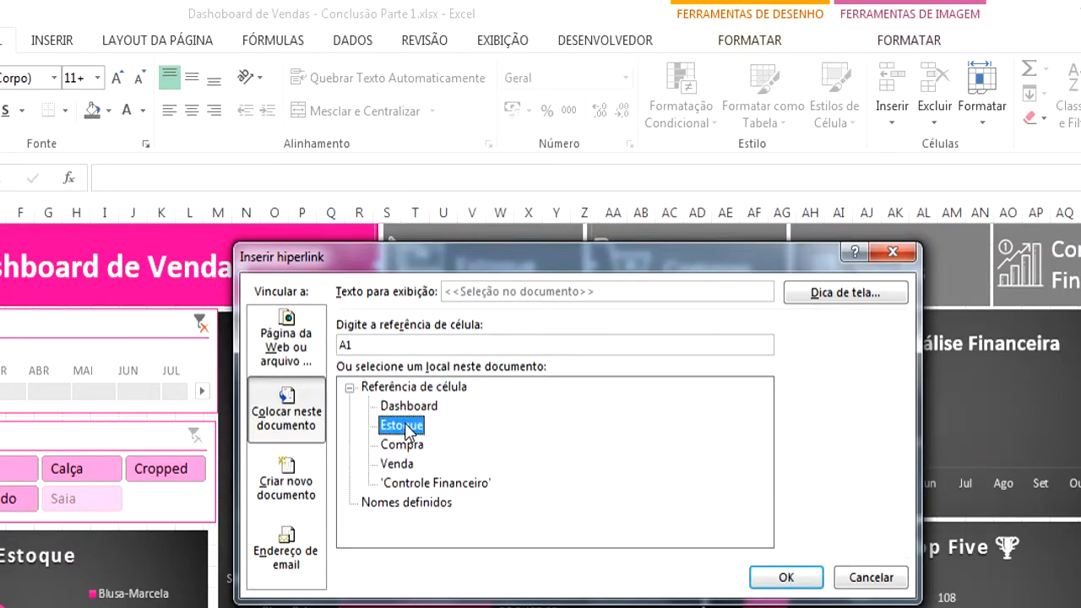
pyautogui.doubleClick(370, 343)
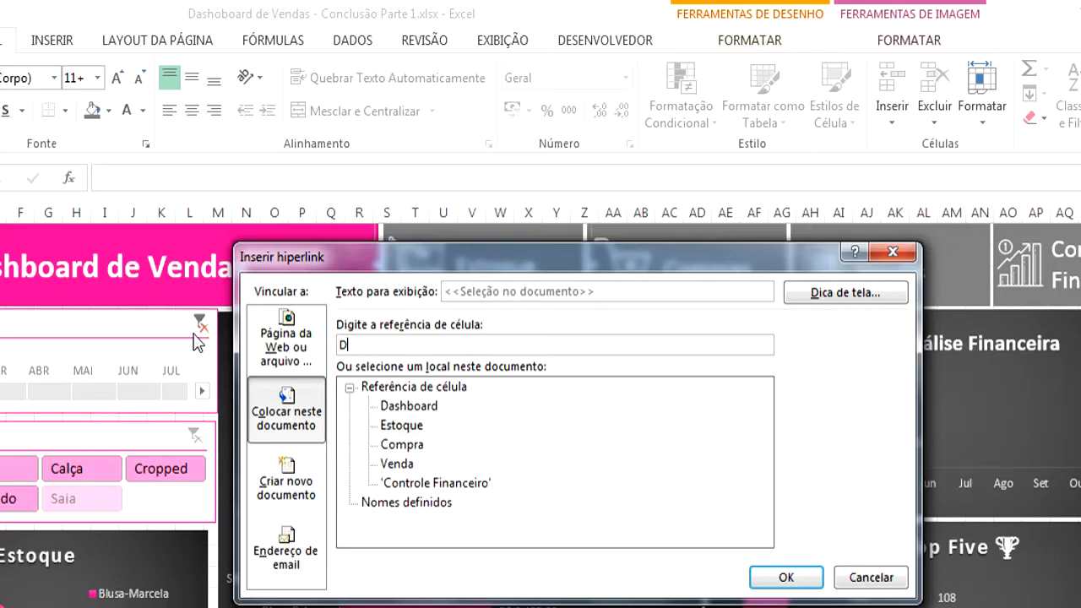
pyautogui.write('D6')
pyautogui.click(781, 577)
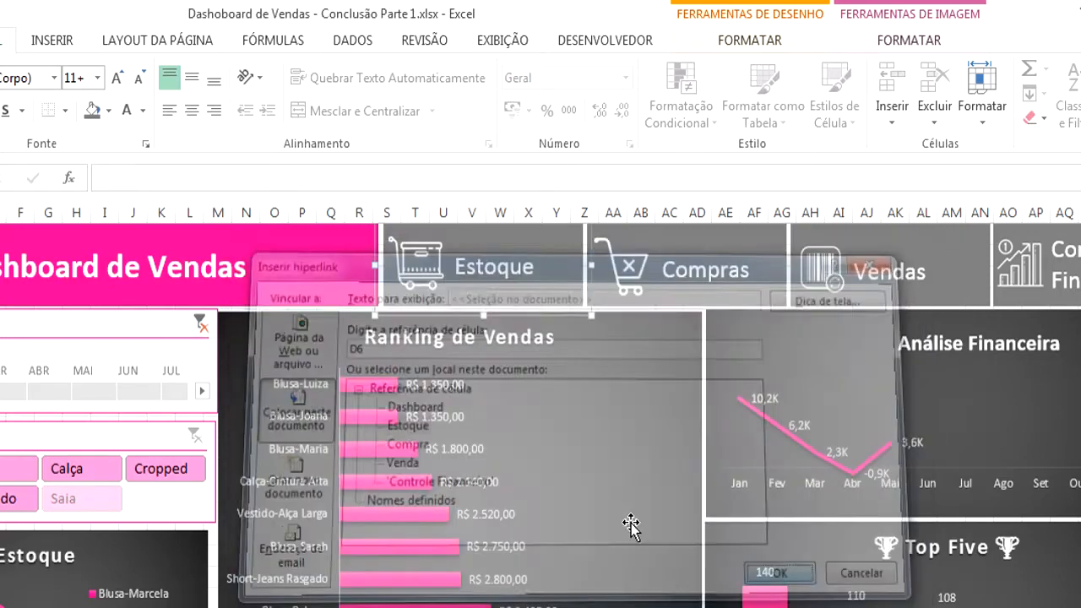
# Step: Deselect the Estoque button and follow its hyperlink to test it
pyautogui.click(538, 399)
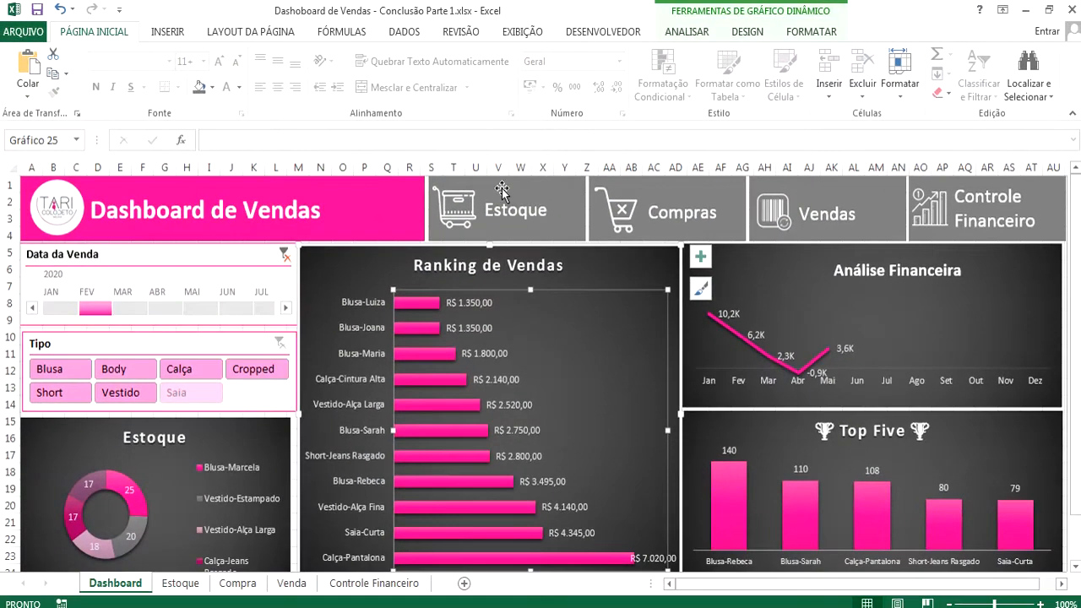
pyautogui.keyDown('ctrl'); pyautogui.click(523, 214); pyautogui.keyUp('ctrl')
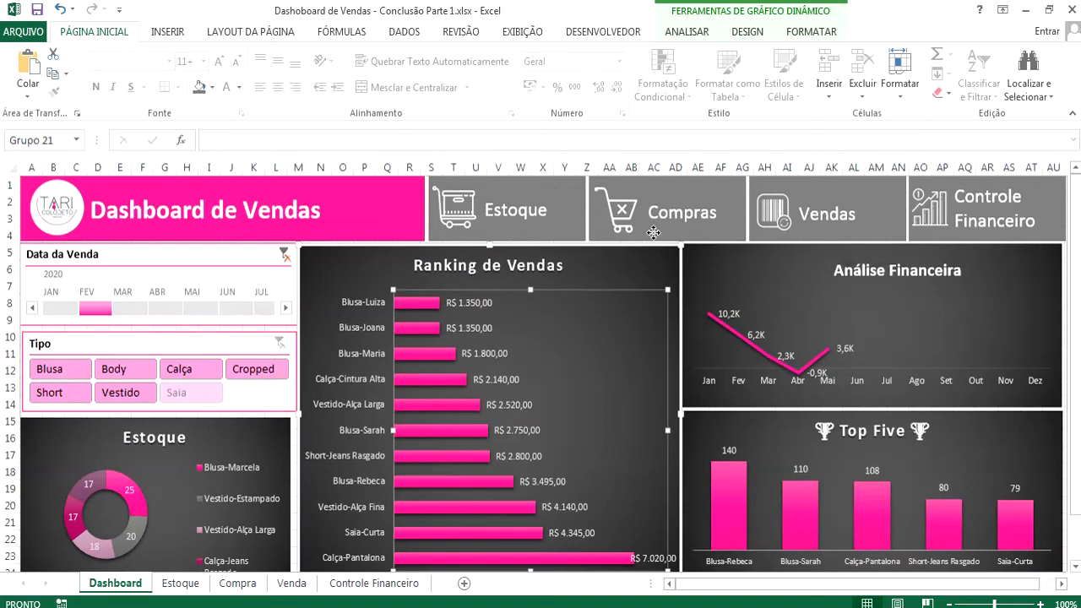
pyautogui.click(521, 212)
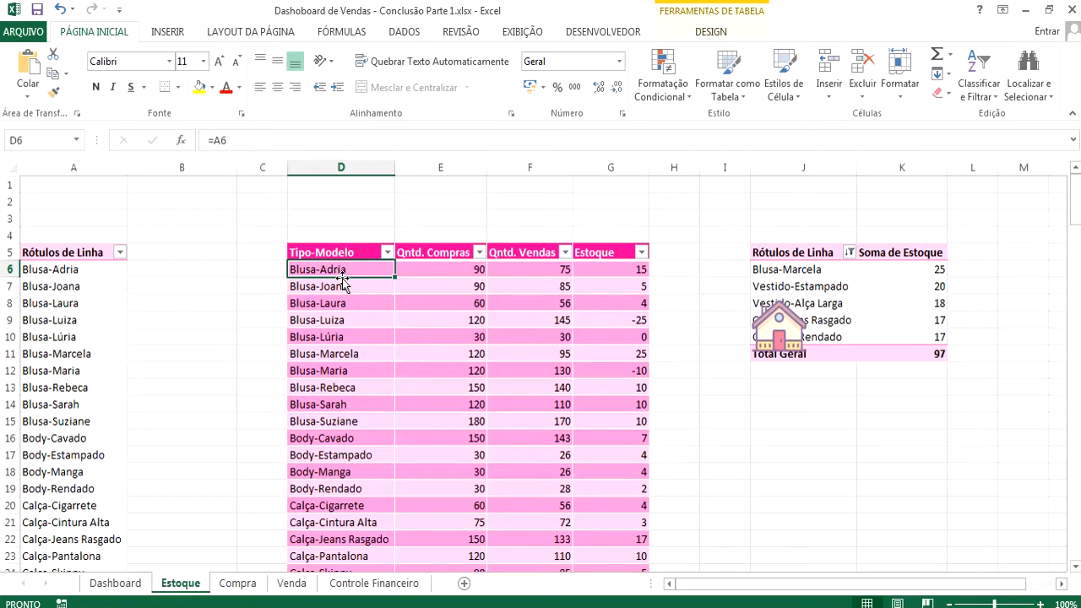
# Step: Check the first data cell, B6, on the Compra, Venda and Controle Financeiro sheets, and return to the Dashboard
pyautogui.click(239, 585)
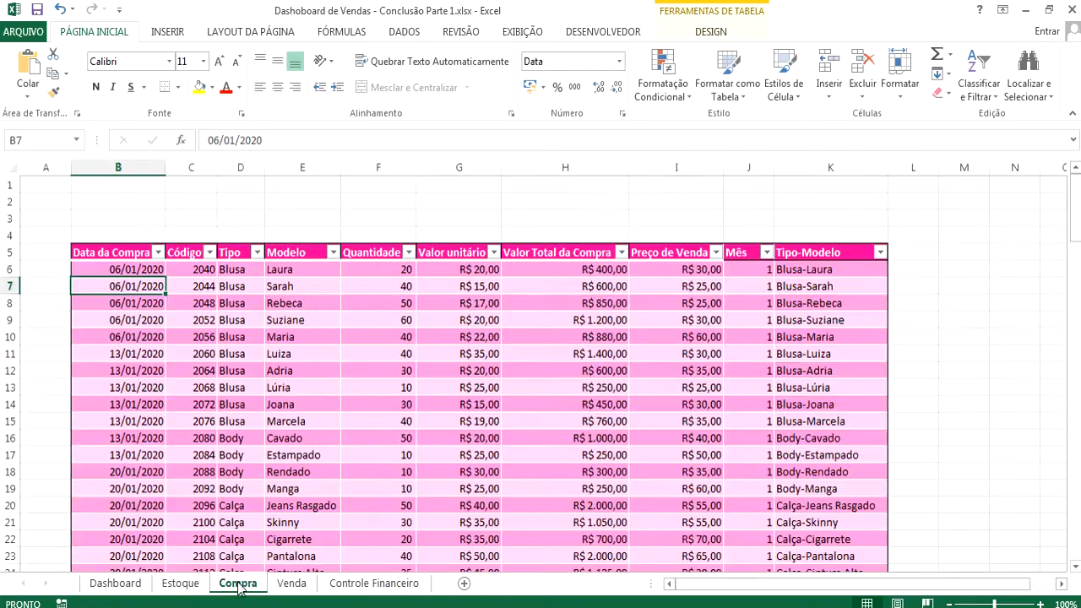
pyautogui.click(121, 271)
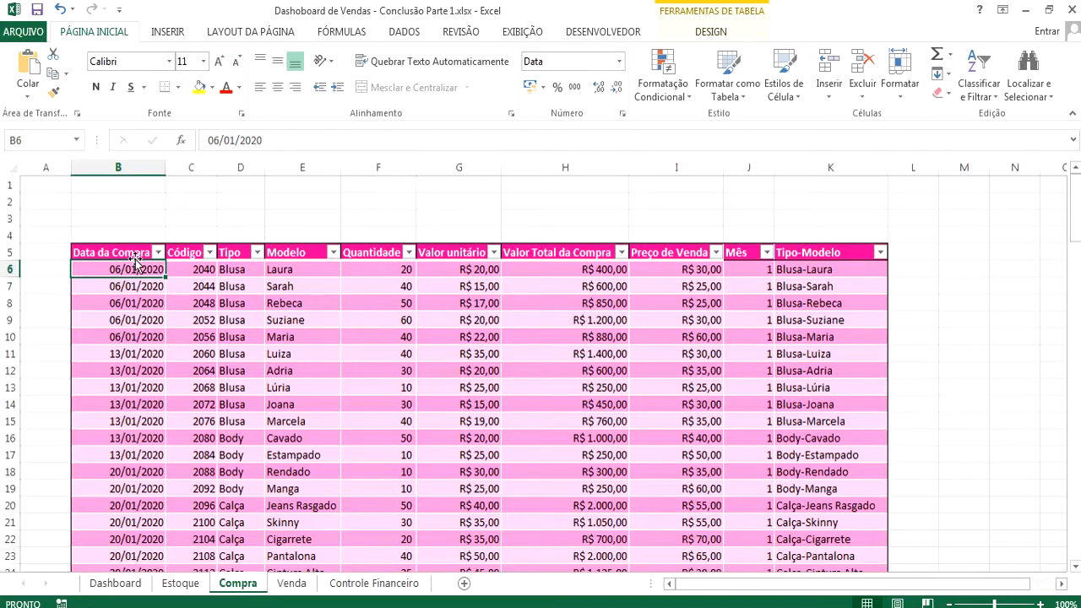
pyautogui.click(287, 583)
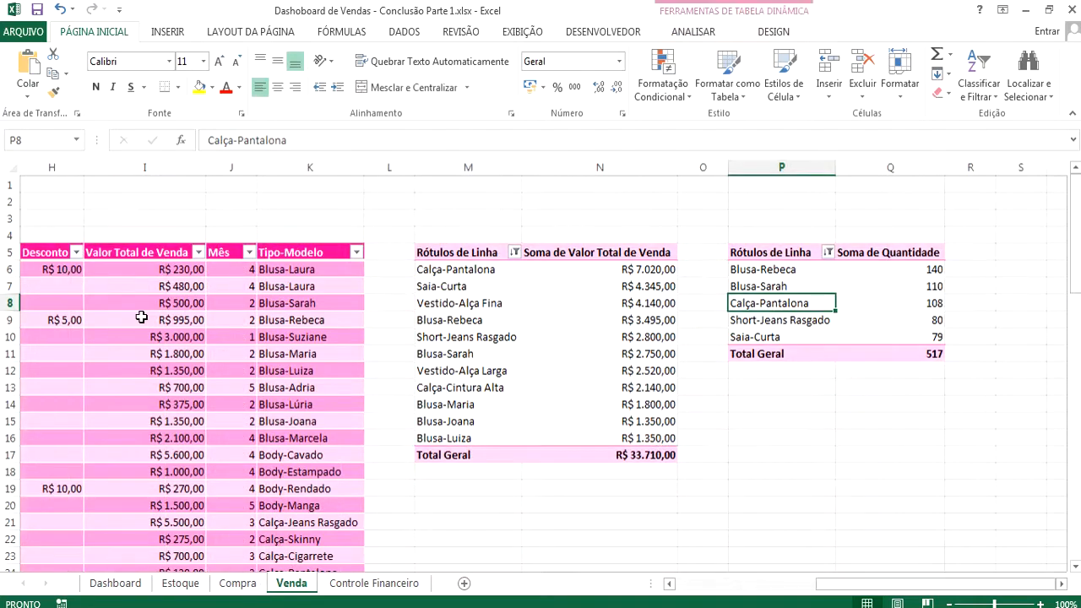
pyautogui.moveTo(845, 583); pyautogui.dragTo(704, 584)
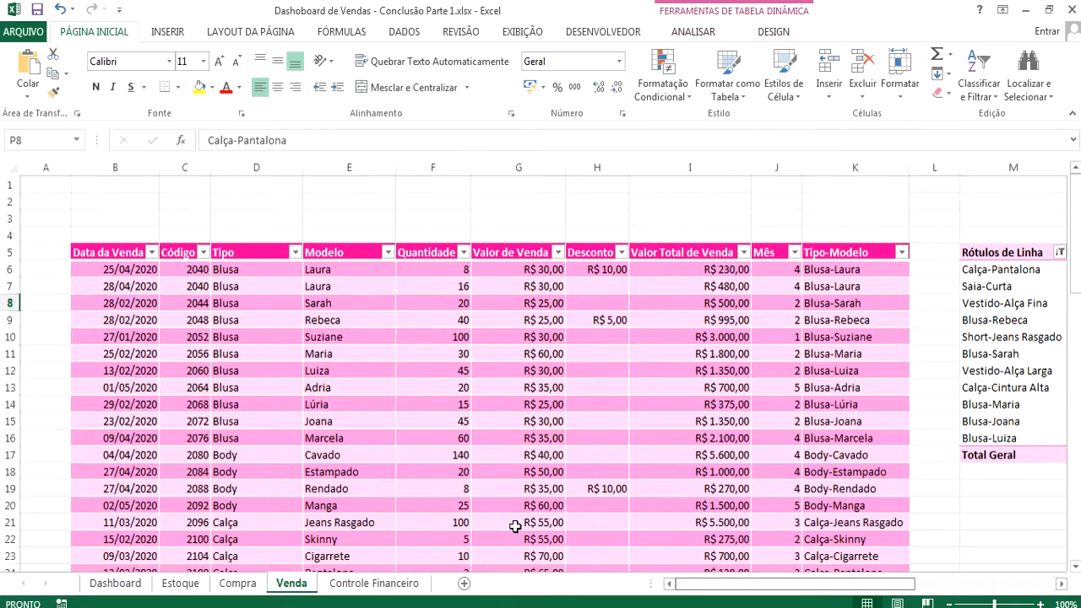
pyautogui.click(110, 268)
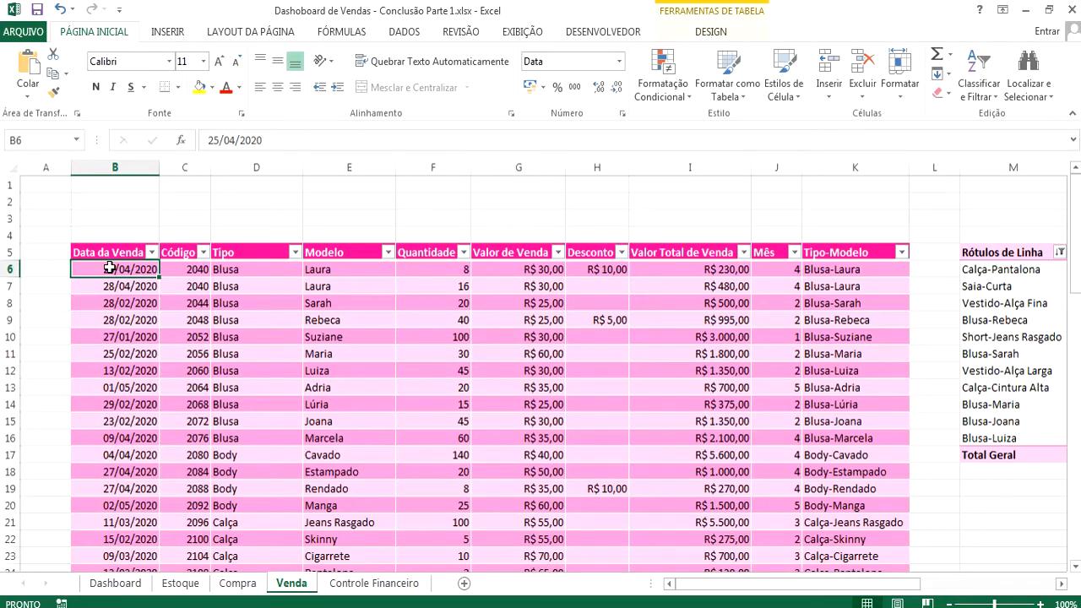
pyautogui.click(371, 583)
pyautogui.click(111, 271)
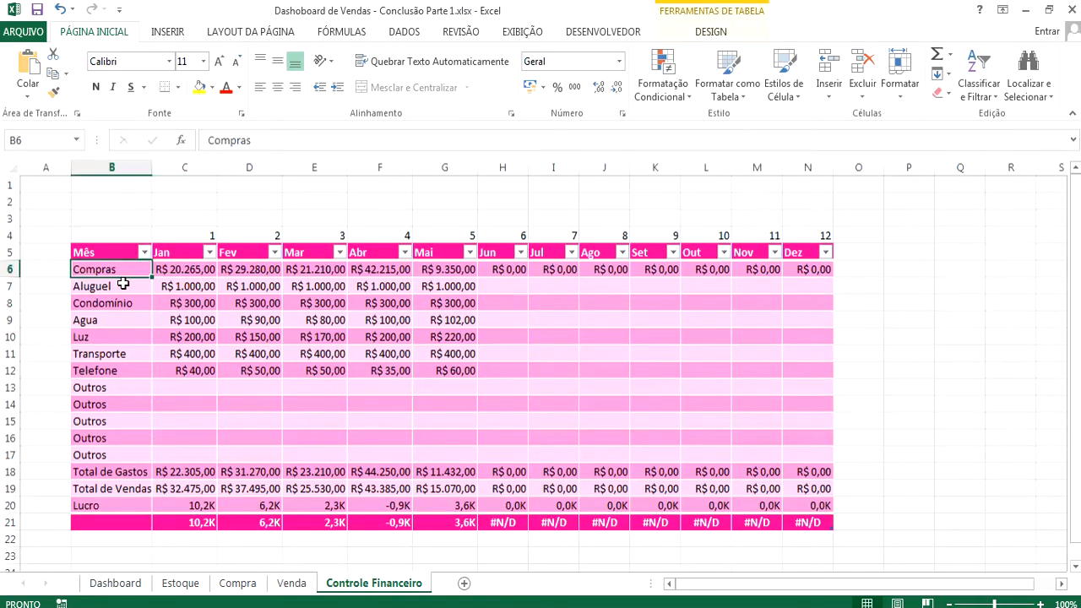
pyautogui.click(114, 584)
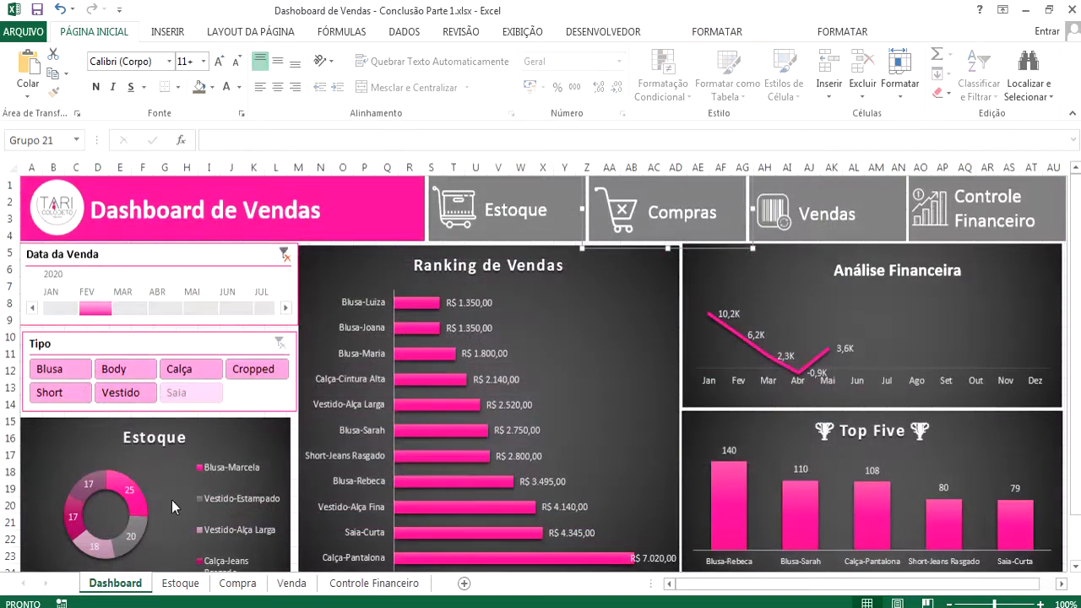
# Step: Link the Compras button to cell B6 of the Compra sheet
pyautogui.click(687, 187)
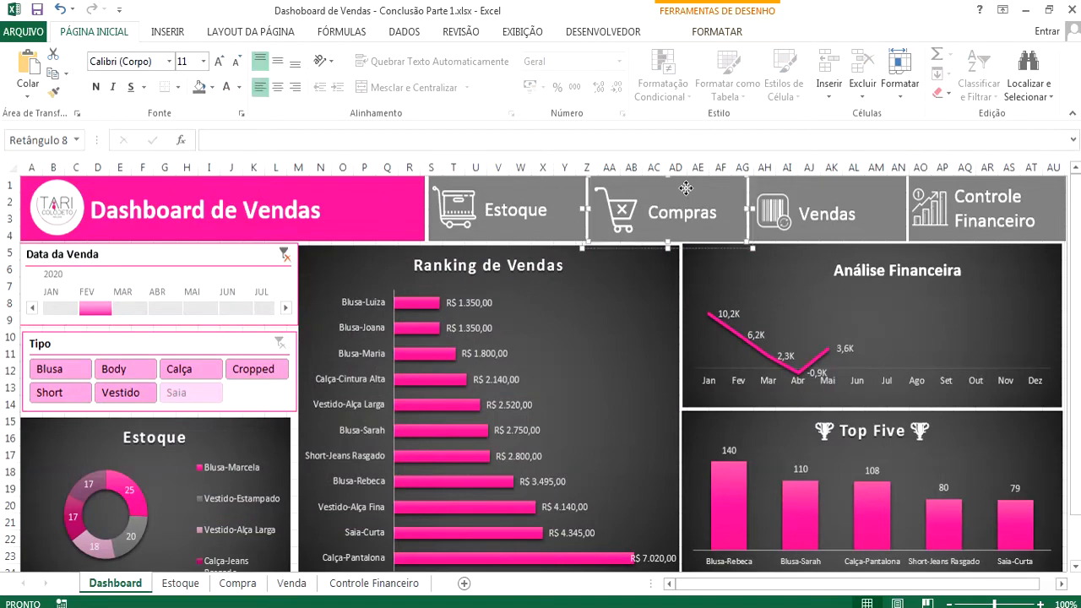
pyautogui.rightClick(685, 188)
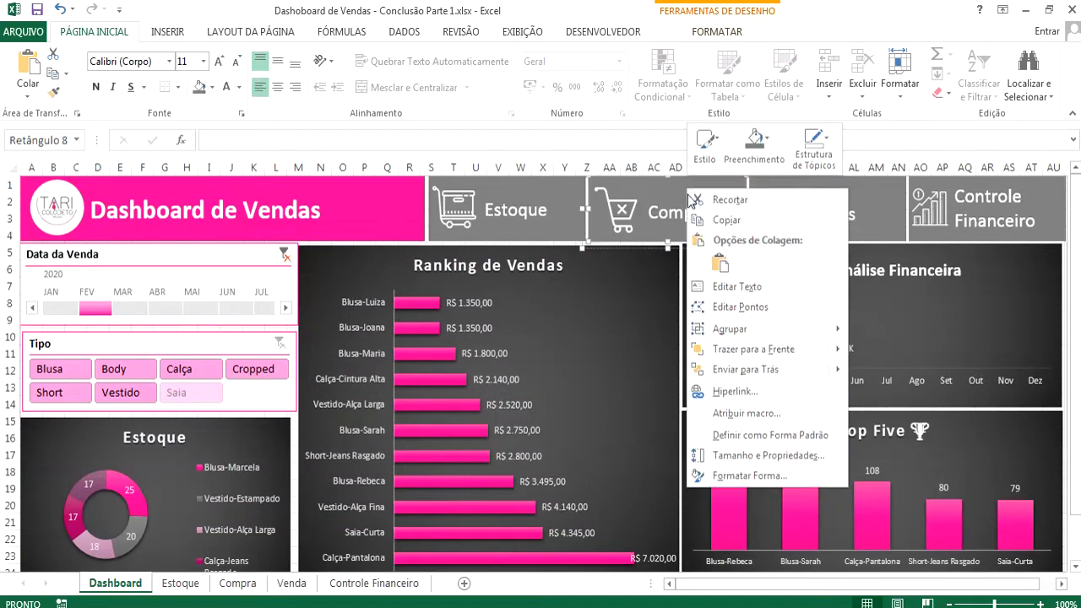
pyautogui.click(726, 391)
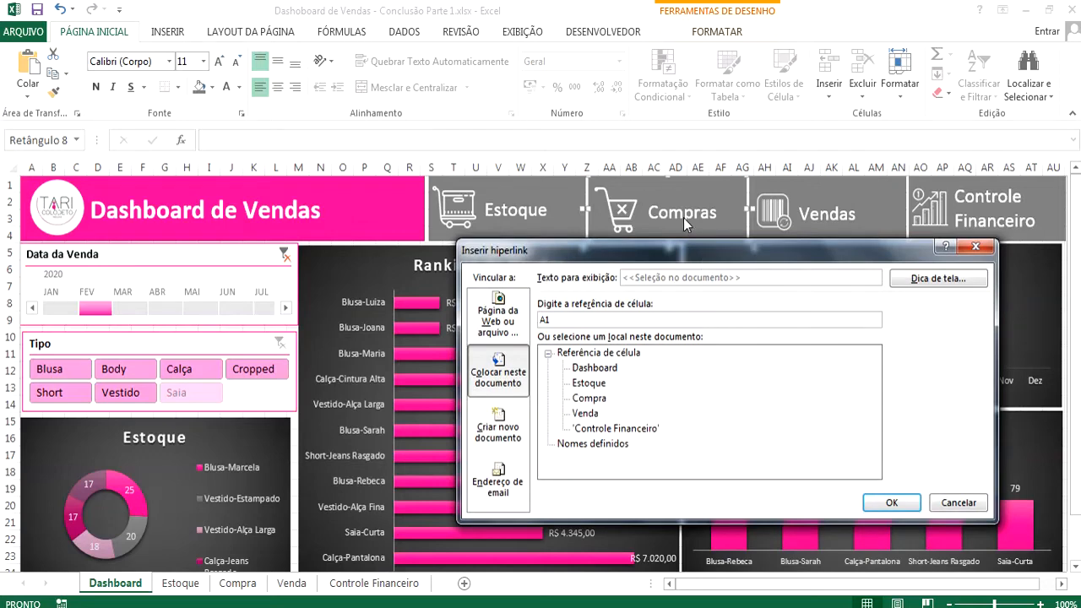
pyautogui.click(597, 401)
pyautogui.moveTo(572, 321); pyautogui.dragTo(471, 314)
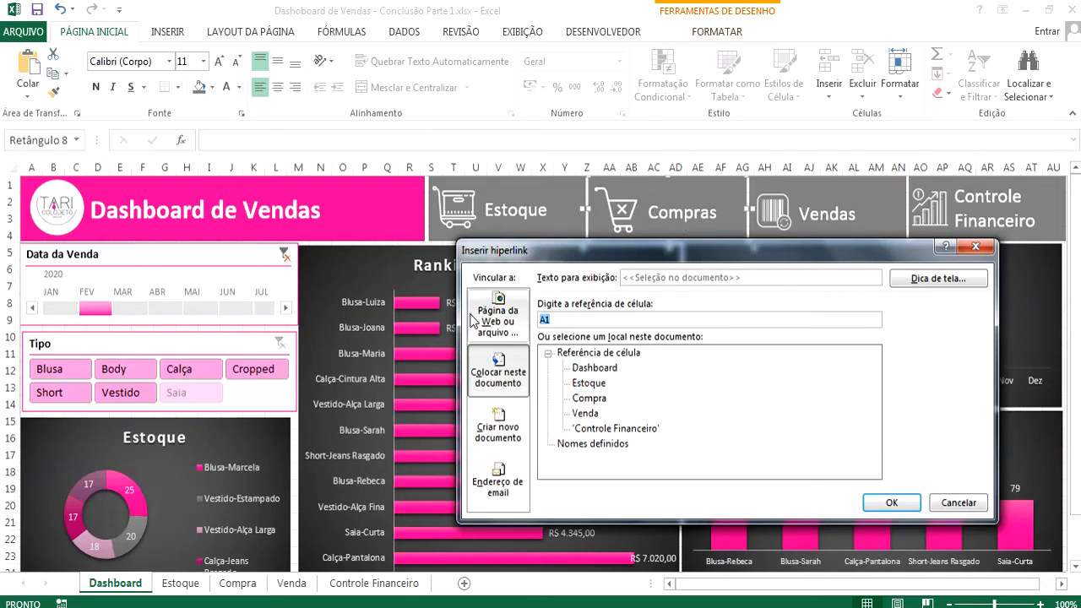
pyautogui.write('B6')
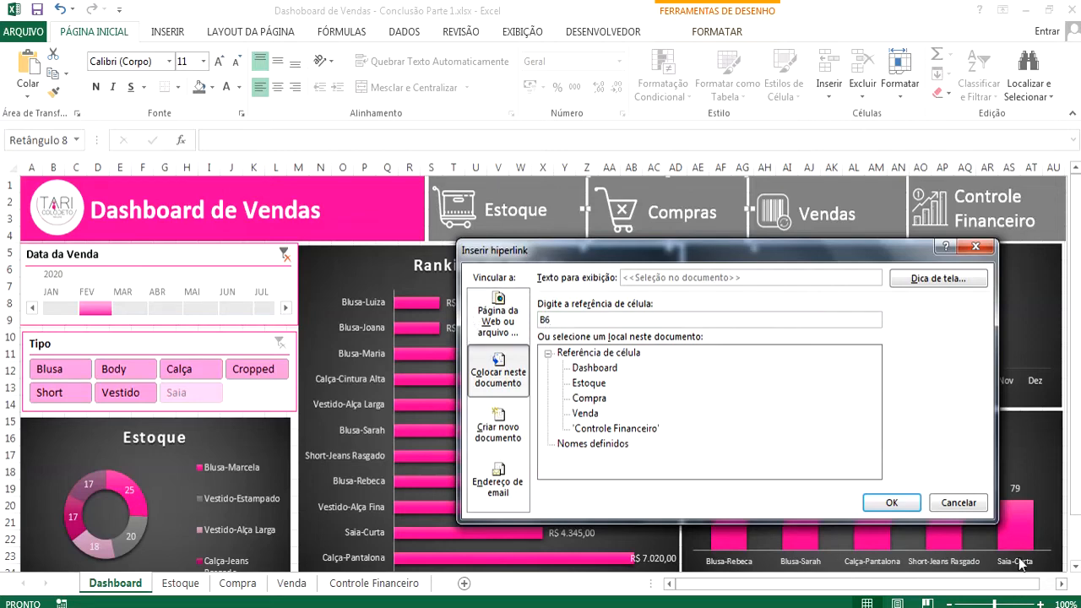
pyautogui.click(892, 502)
# Step: Link the Vendas button to the Venda sheet
pyautogui.rightClick(882, 203)
pyautogui.click(930, 361)
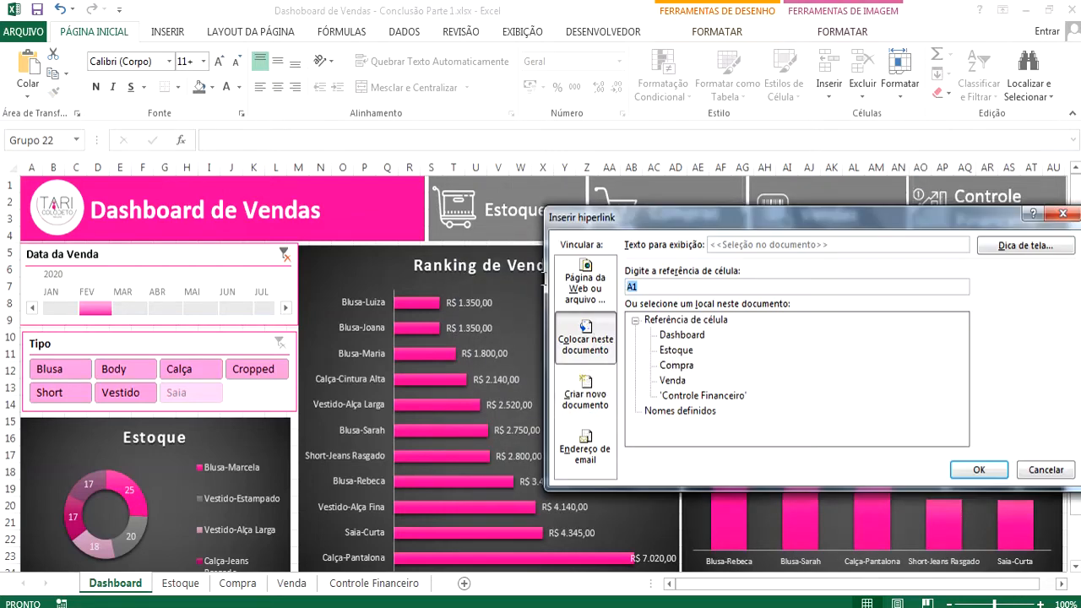
pyautogui.click(977, 469)
# Step: Link the Controle Financeiro button to cell B6 of the Controle Financeiro sheet
pyautogui.click(1059, 245)
pyautogui.rightClick(1057, 220)
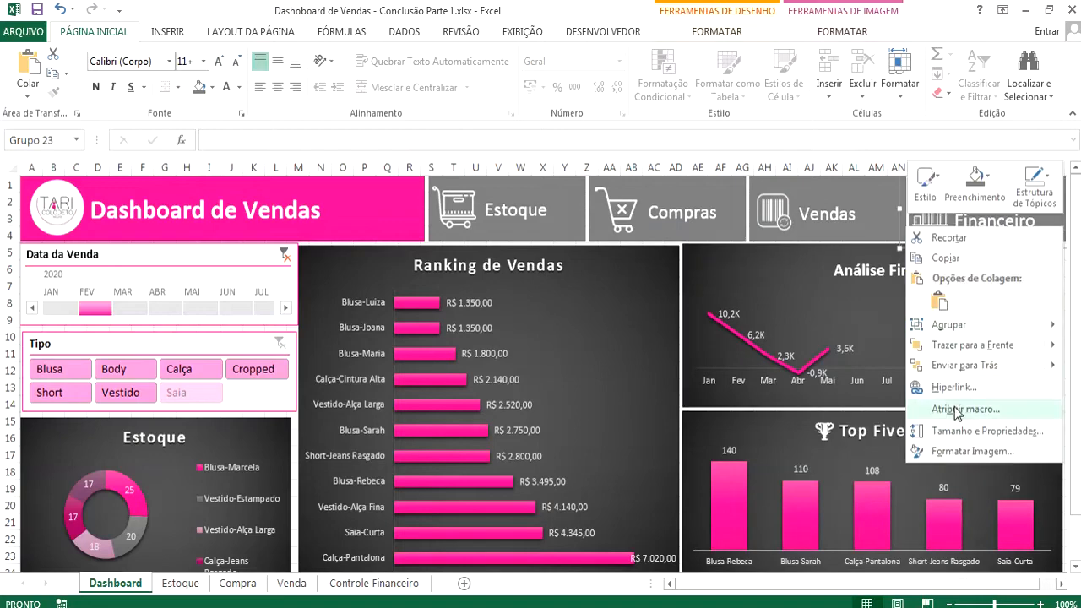
pyautogui.click(953, 386)
pyautogui.click(682, 427)
pyautogui.moveTo(643, 319); pyautogui.dragTo(568, 333)
pyautogui.write('B6')
pyautogui.press('Return')
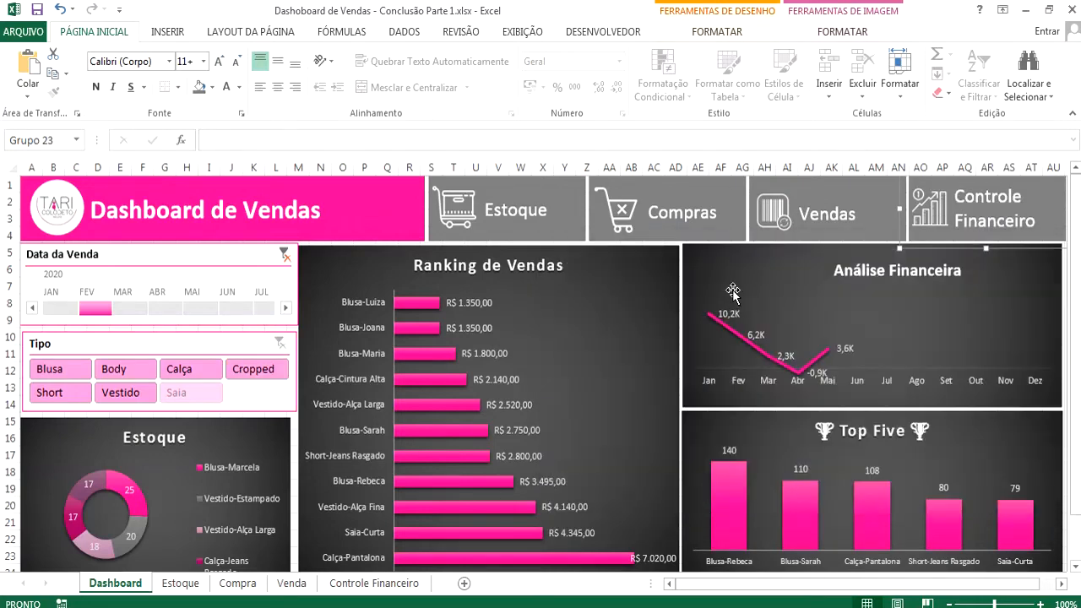
# Step: Test the Estoque button's hyperlink again and return to the Dashboard
pyautogui.click(550, 222)
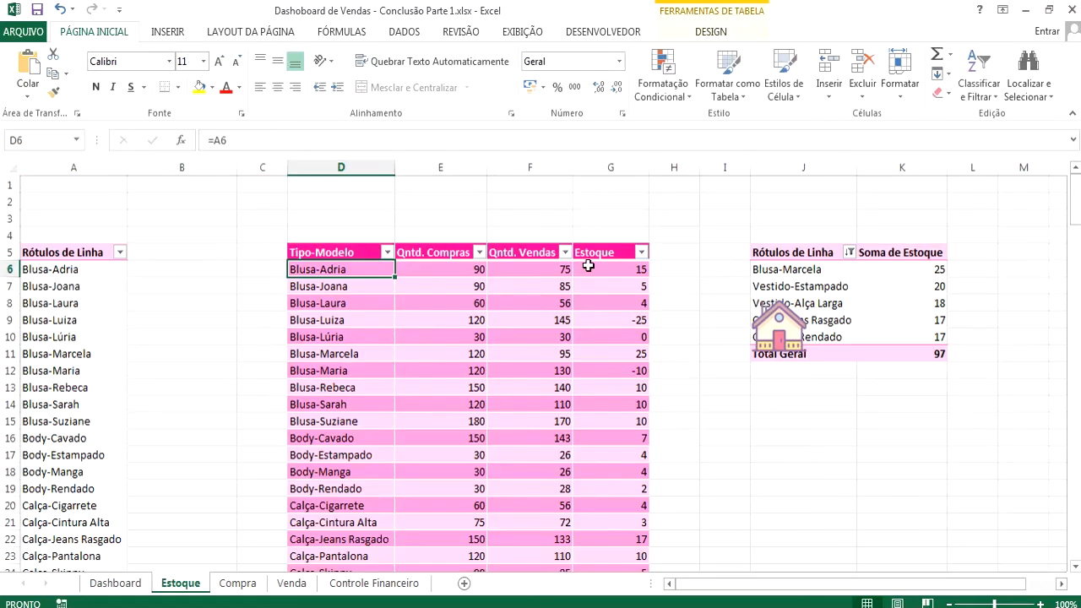
pyautogui.click(116, 582)
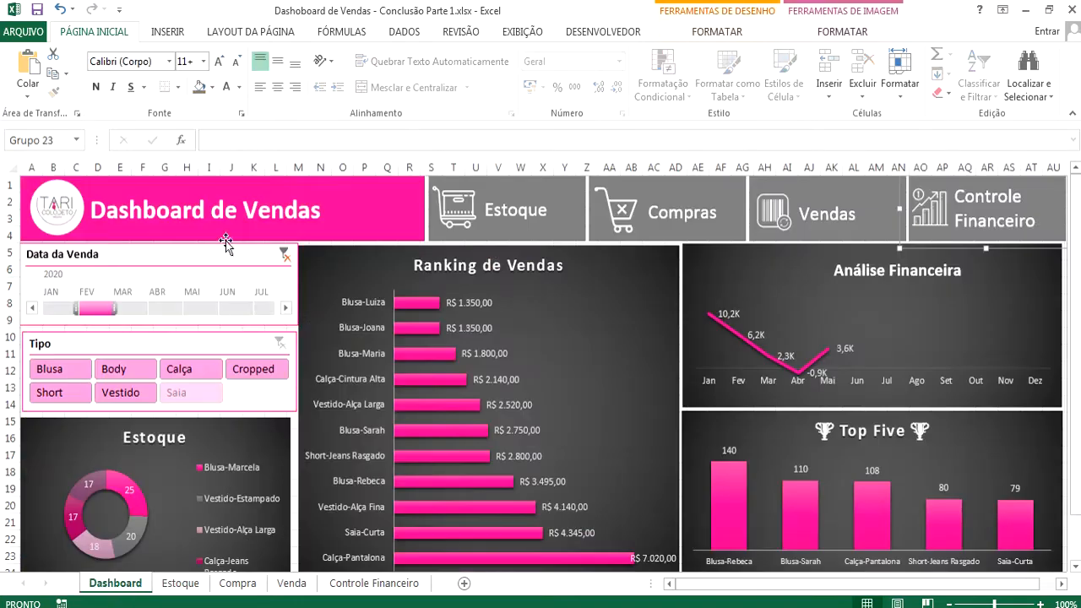
# Step: Copy the Dashboard's title banner together with the Estoque, Compras, Vendas and Controle Financeiro buttons
pyautogui.click(262, 231)
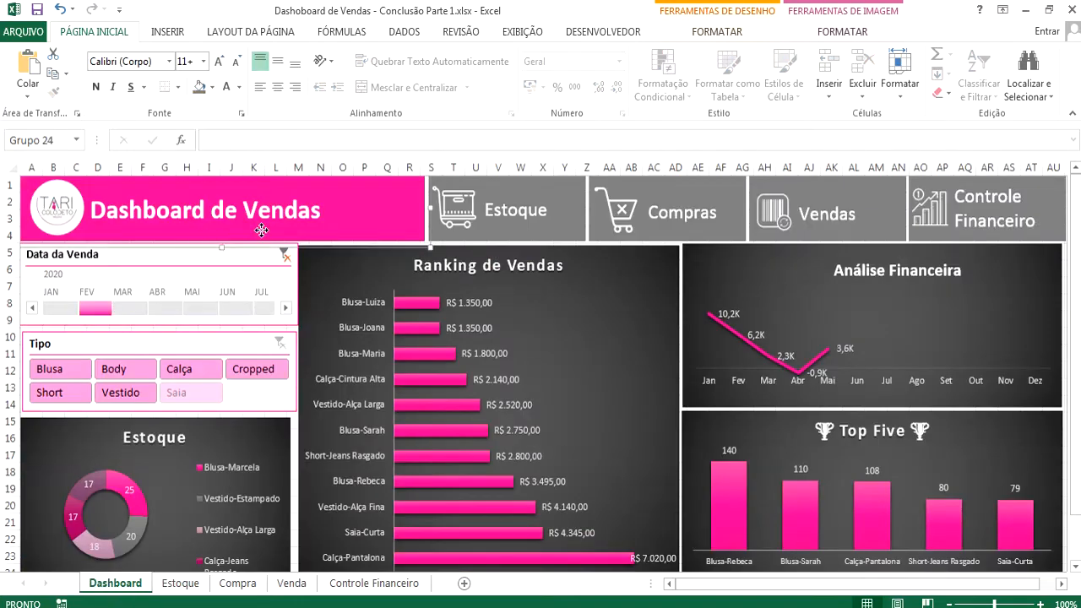
pyautogui.rightClick(536, 225)
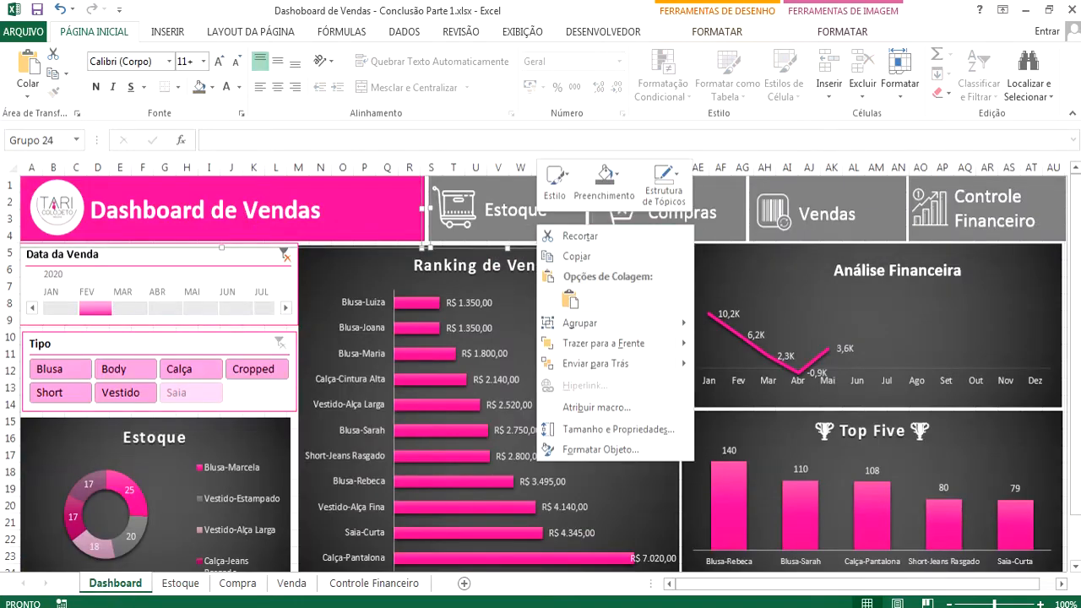
pyautogui.keyDown('ctrl'); pyautogui.rightClick(715, 226); pyautogui.keyUp('ctrl')
pyautogui.keyDown('ctrl'); pyautogui.rightClick(883, 217); pyautogui.keyUp('ctrl')
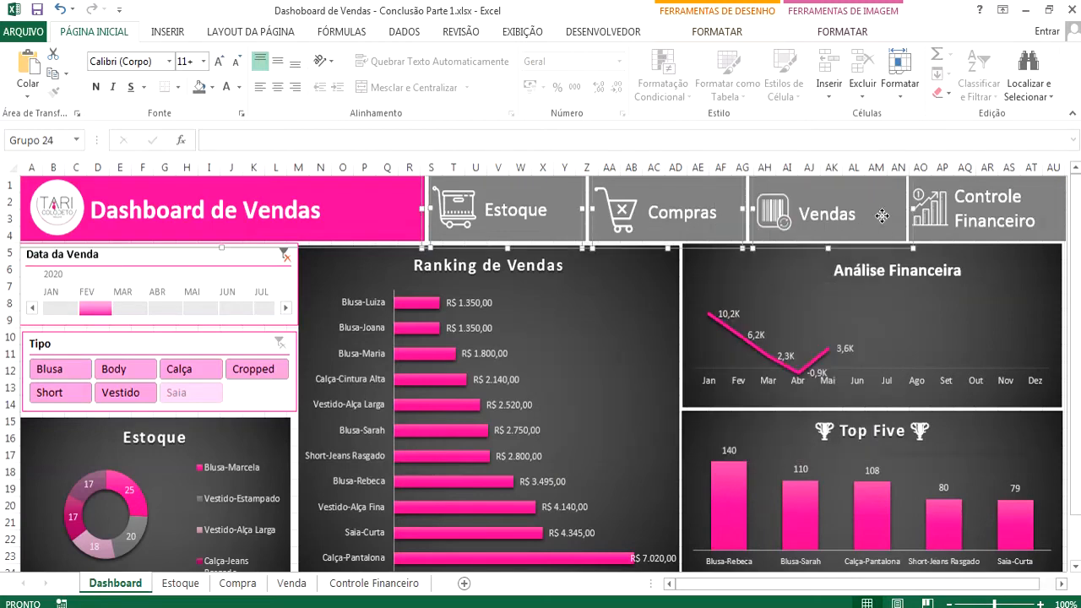
pyautogui.keyDown('ctrl'); pyautogui.rightClick(1058, 206); pyautogui.keyUp('ctrl')
pyautogui.rightClick(1056, 206)
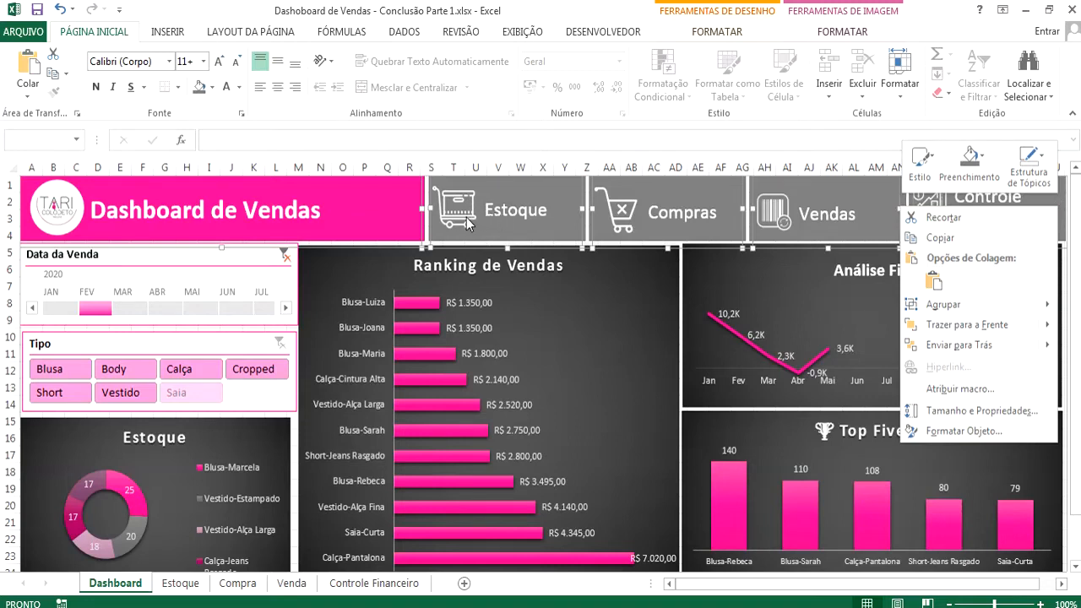
pyautogui.rightClick(404, 230)
pyautogui.rightClick(404, 230)
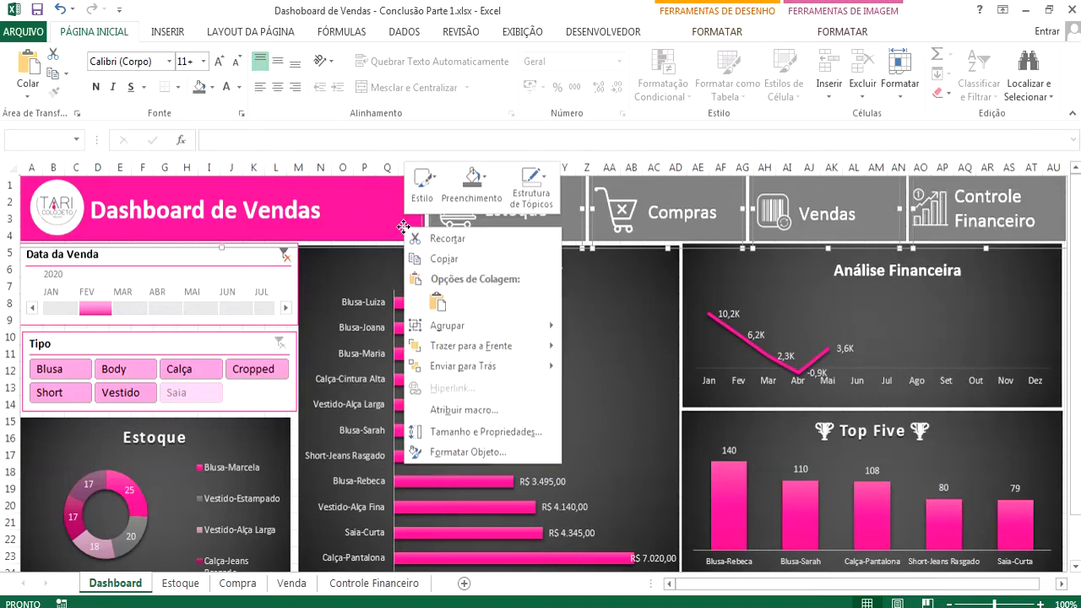
pyautogui.click(443, 263)
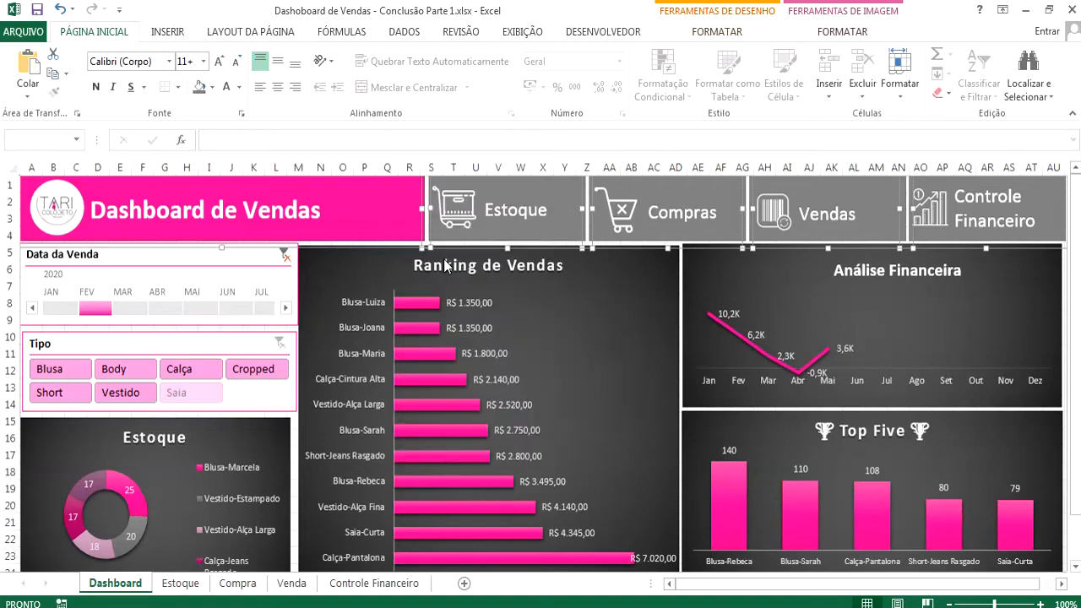
# Step: Paste the header bar onto the Estoque sheet and align its title banner with the sheet's upper corner at cell A1
pyautogui.click(180, 583)
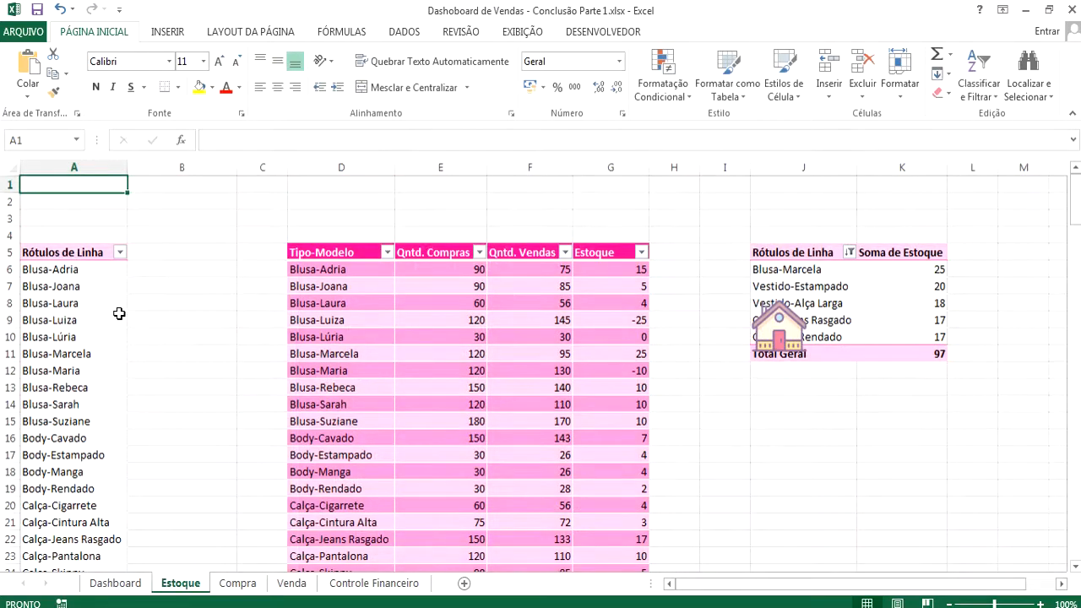
pyautogui.hotkey('ctrl', 'v')
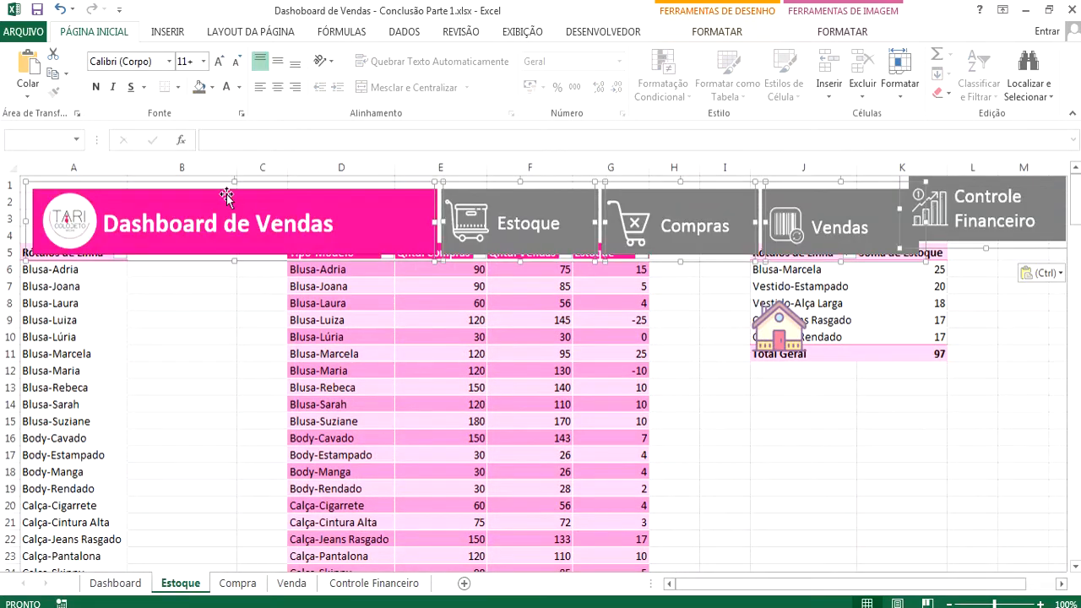
pyautogui.moveTo(227, 195); pyautogui.dragTo(207, 165)
pyautogui.click(355, 191)
pyautogui.moveTo(355, 191); pyautogui.dragTo(356, 179)
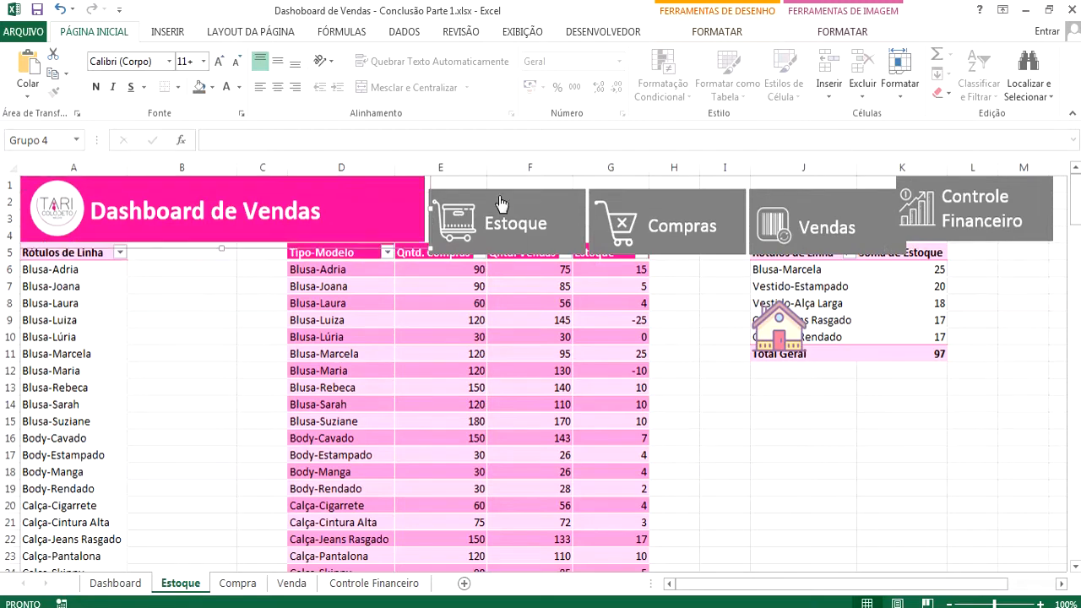
# Step: Align the pasted Estoque, Compras and Vendas buttons with the title banner along the upper edge of the Estoque sheet
pyautogui.rightClick(502, 199)
pyautogui.press('Escape')
pyautogui.moveTo(541, 206); pyautogui.dragTo(541, 192)
pyautogui.rightClick(627, 194)
pyautogui.click(710, 459)
pyautogui.press('Up')
pyautogui.press('Up')
pyautogui.rightClick(832, 193)
pyautogui.click(915, 458)
pyautogui.press('Up')
pyautogui.press('Up')
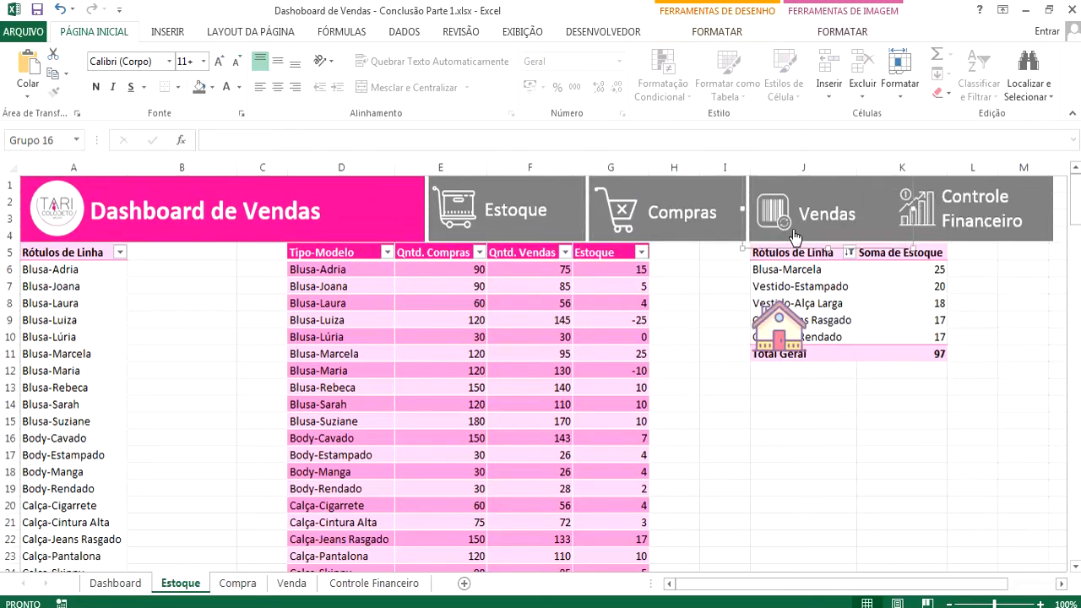
# Step: Place the Controle Financeiro button directly after the Vendas button in the Estoque sheet's header
pyautogui.click(996, 211)
pyautogui.click(1037, 326)
pyautogui.click(1001, 215)
pyautogui.click(1003, 267)
pyautogui.rightClick(1052, 229)
pyautogui.click(847, 439)
pyautogui.press('Right')
pyautogui.press('Right')
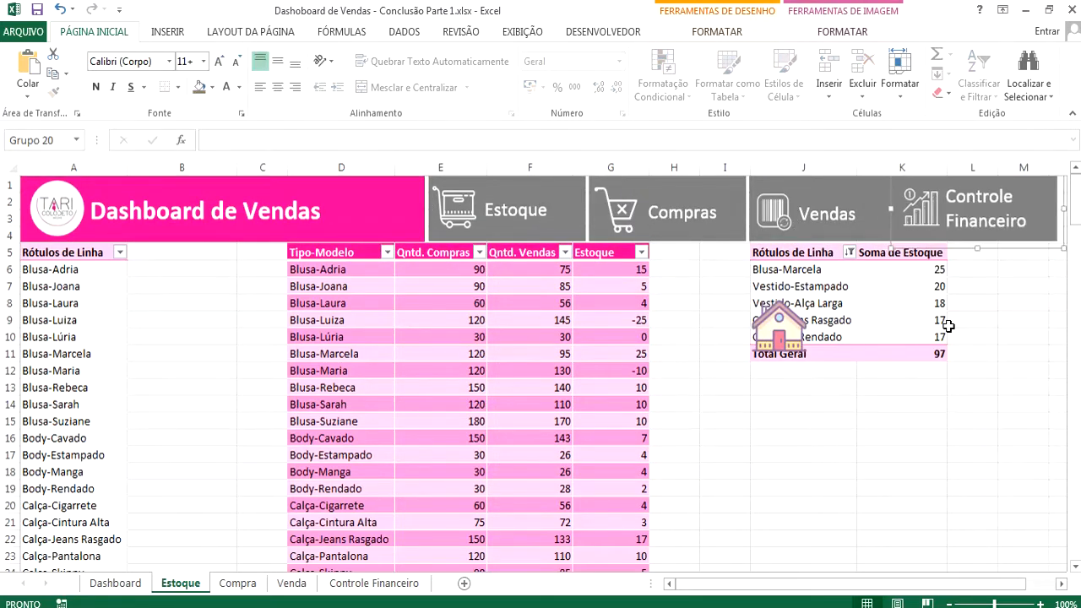
pyautogui.click(769, 386)
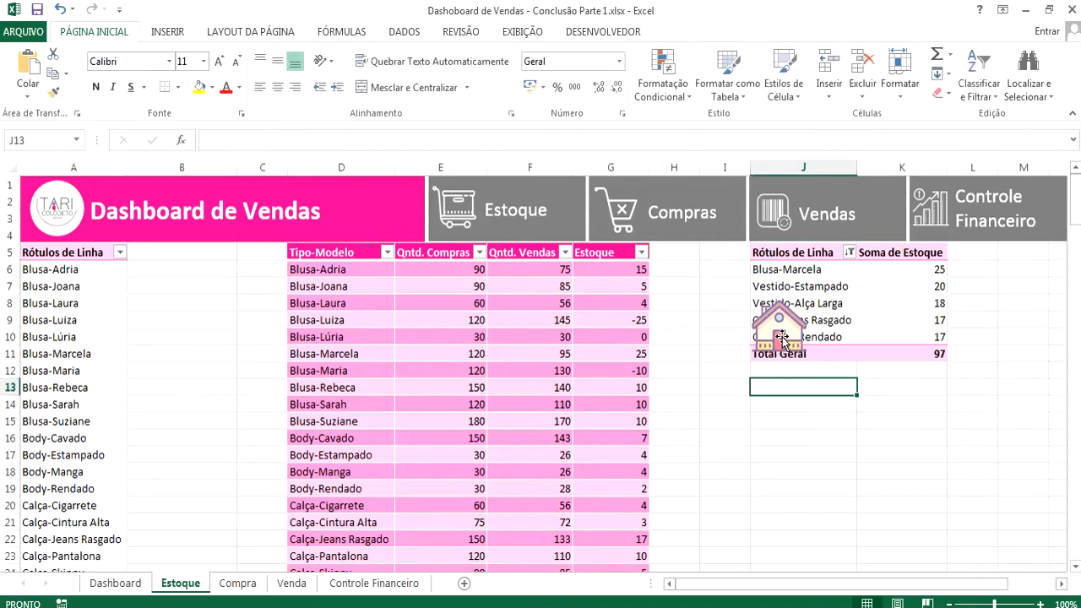
# Step: Move the house icon onto the pink title banner of the Estoque sheet, just before the Estoque button
pyautogui.moveTo(775, 342); pyautogui.dragTo(458, 290)
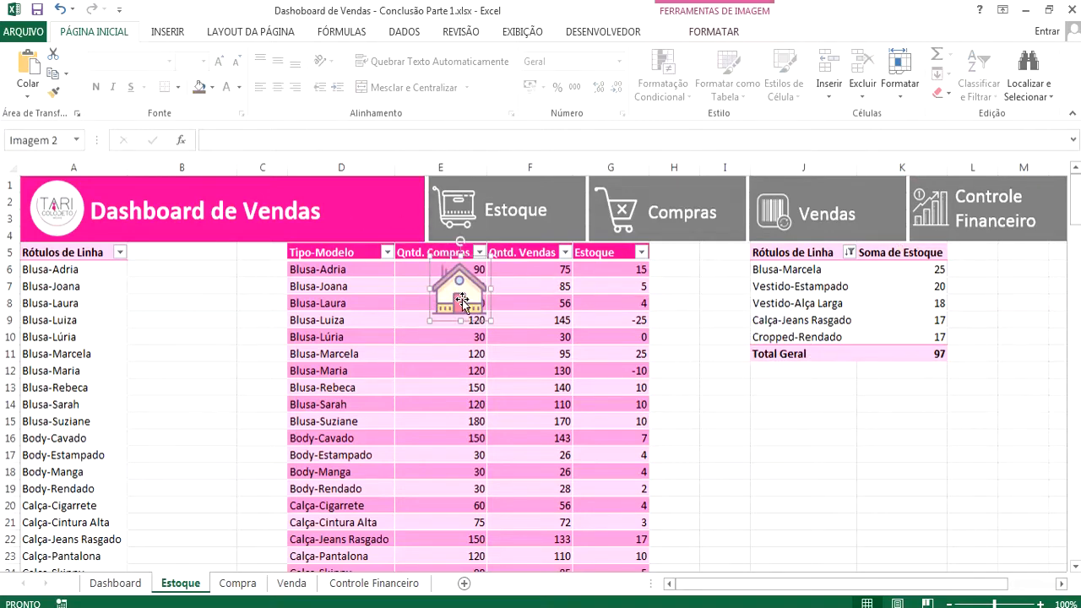
pyautogui.rightClick(462, 296)
pyautogui.moveTo(544, 441)
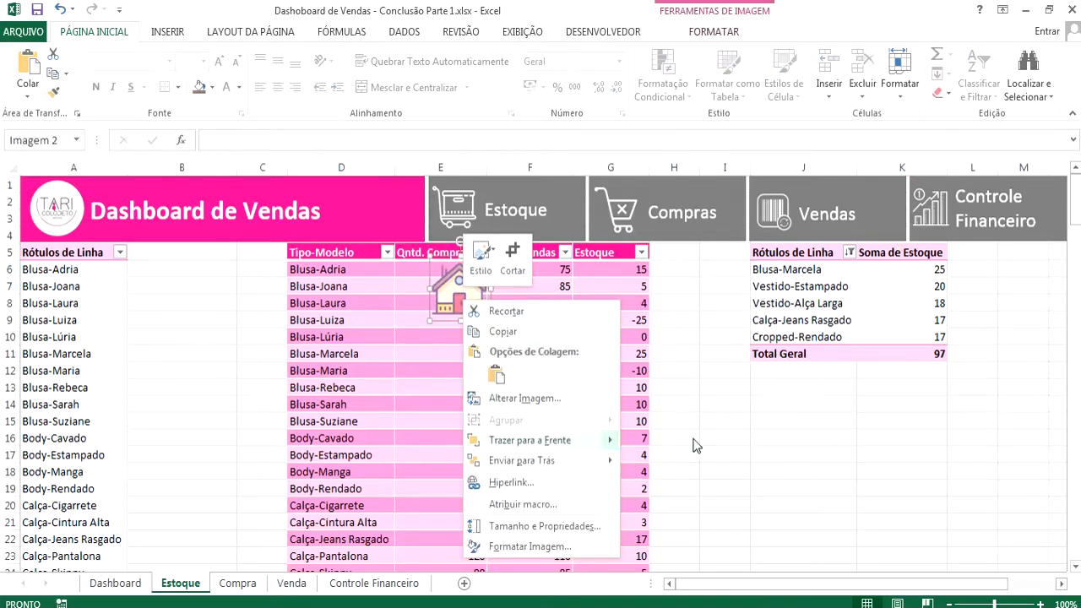
pyautogui.click(697, 441)
pyautogui.moveTo(467, 287); pyautogui.dragTo(391, 201)
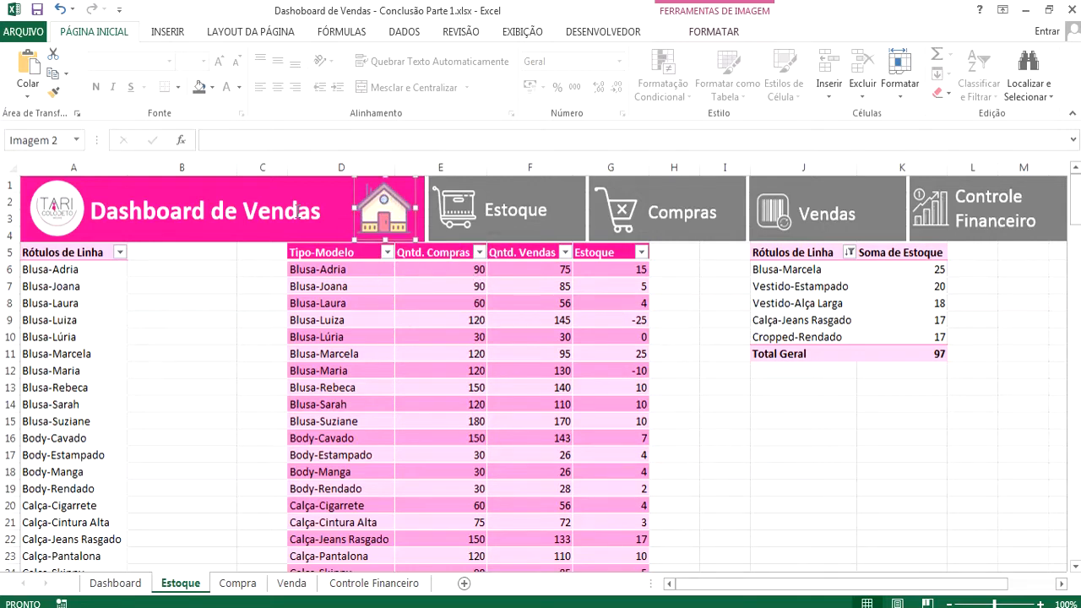
# Step: Link the house icon on the Estoque sheet to cell A1 of the Dashboard sheet
pyautogui.click(297, 212)
pyautogui.rightClick(298, 212)
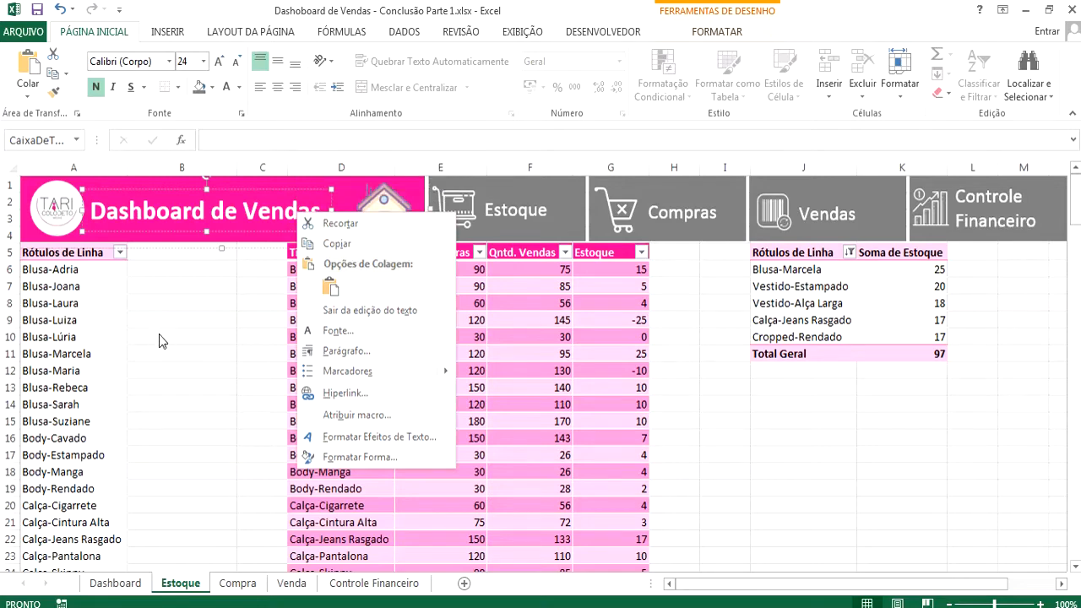
pyautogui.click(367, 197)
pyautogui.click(382, 201)
pyautogui.click(416, 216)
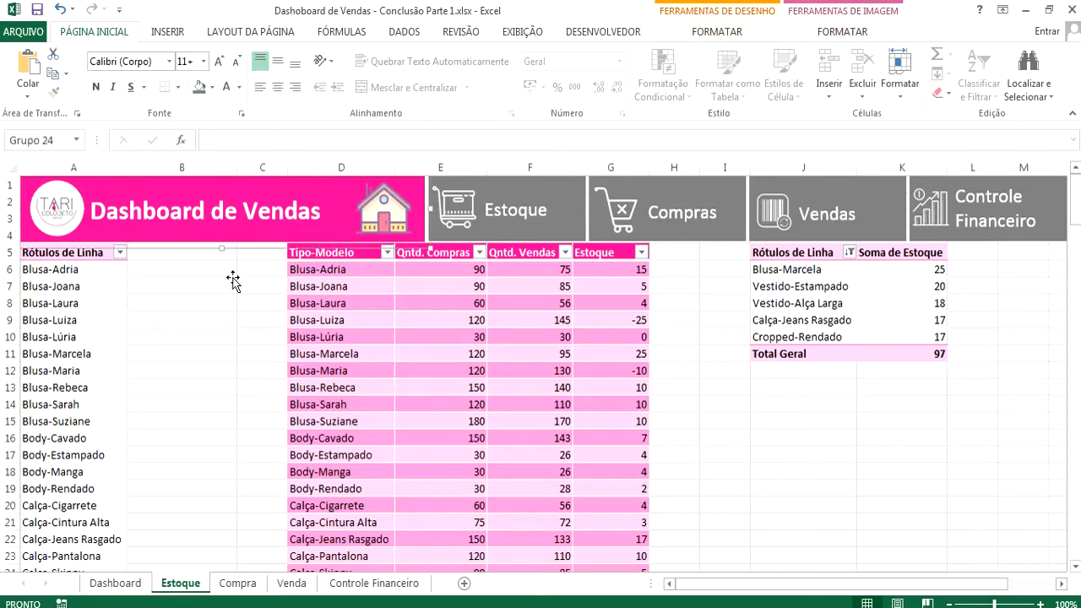
pyautogui.click(161, 319)
pyautogui.rightClick(367, 221)
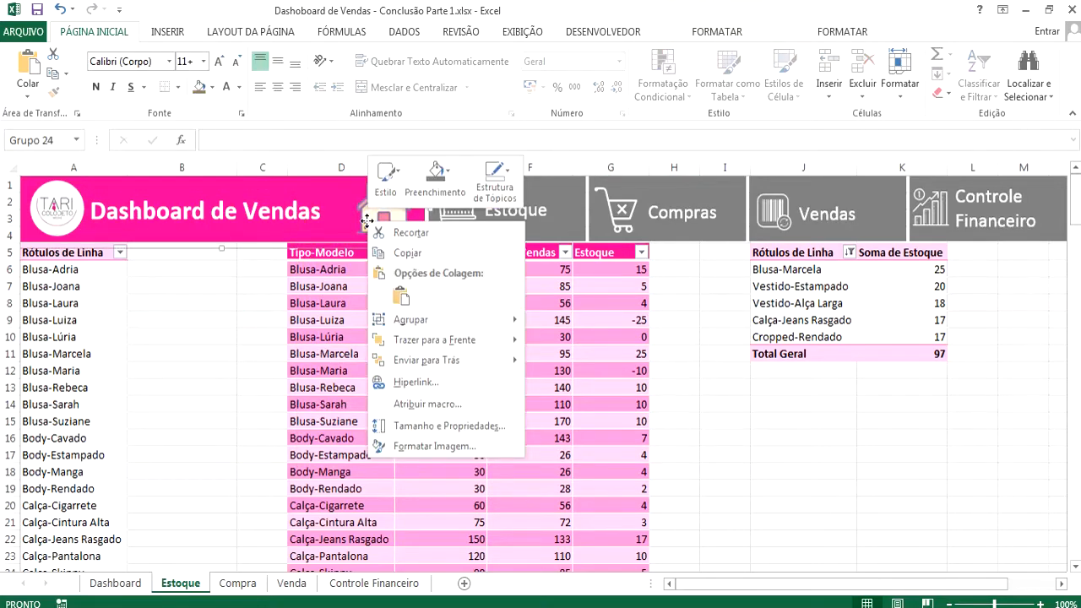
pyautogui.click(417, 382)
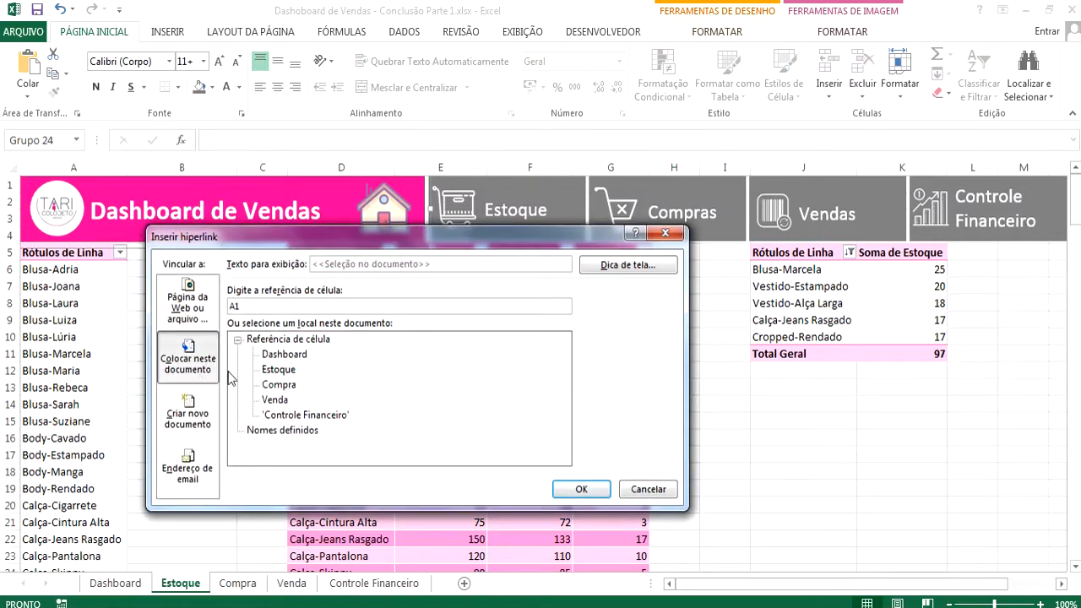
pyautogui.click(287, 355)
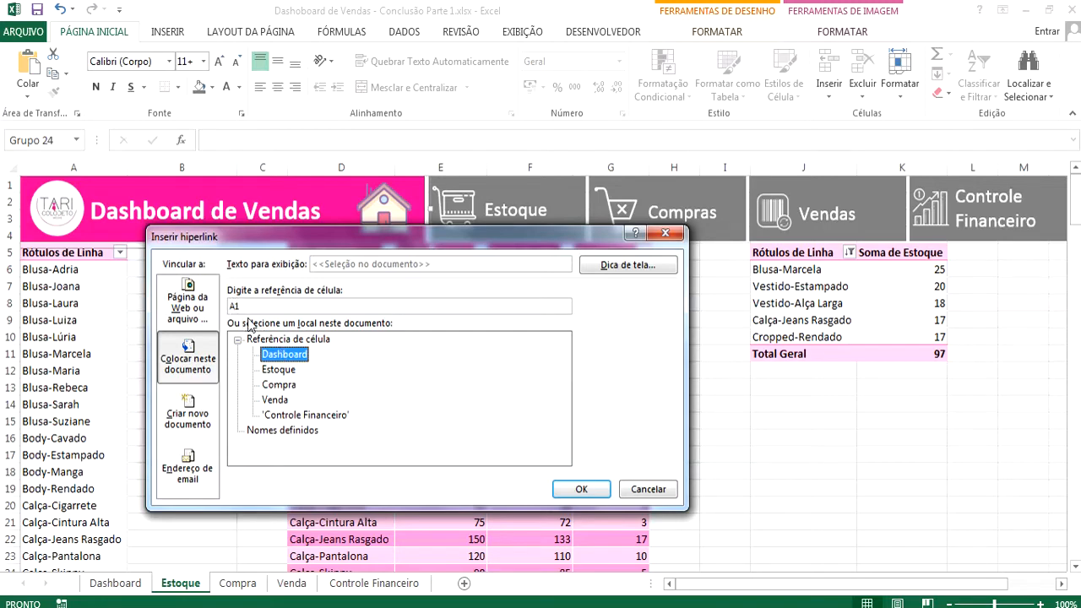
pyautogui.click(579, 490)
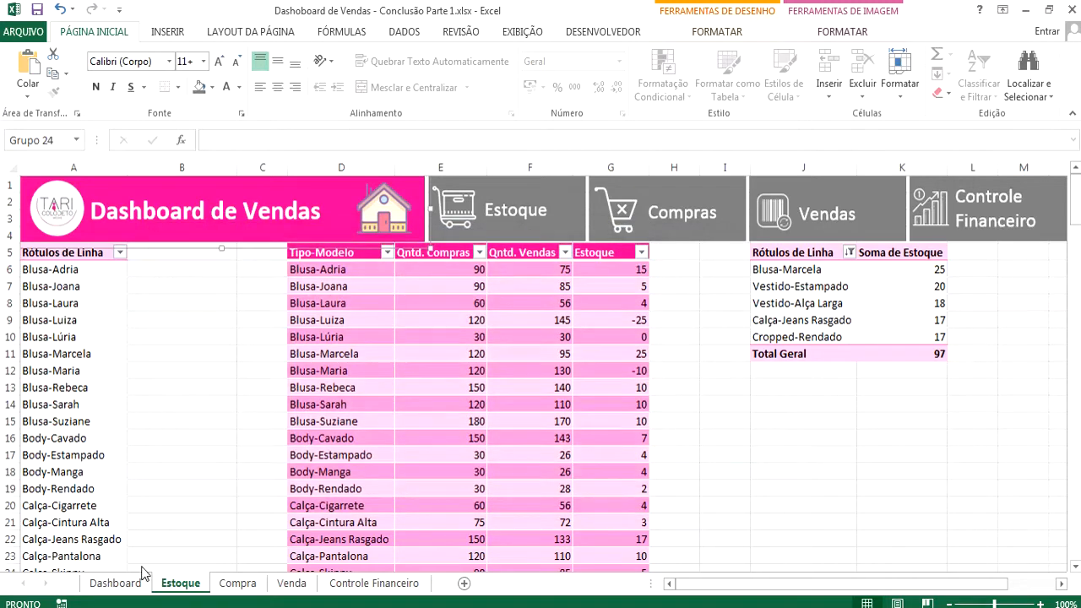
# Step: Test the house icon's hyperlink to the Dashboard and return to the Estoque sheet
pyautogui.click(722, 381)
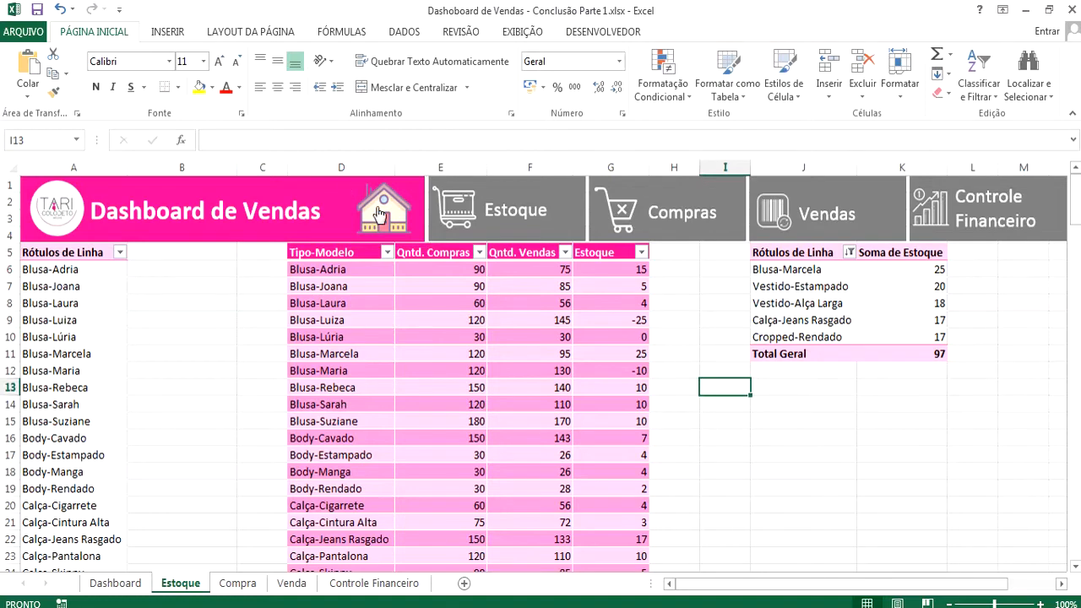
pyautogui.click(376, 206)
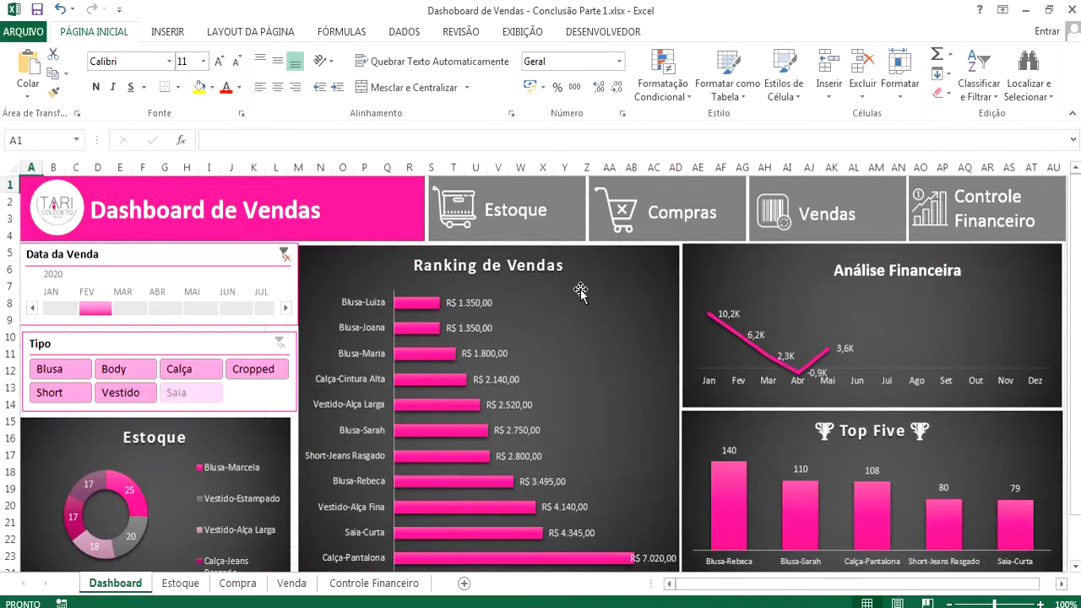
pyautogui.click(181, 583)
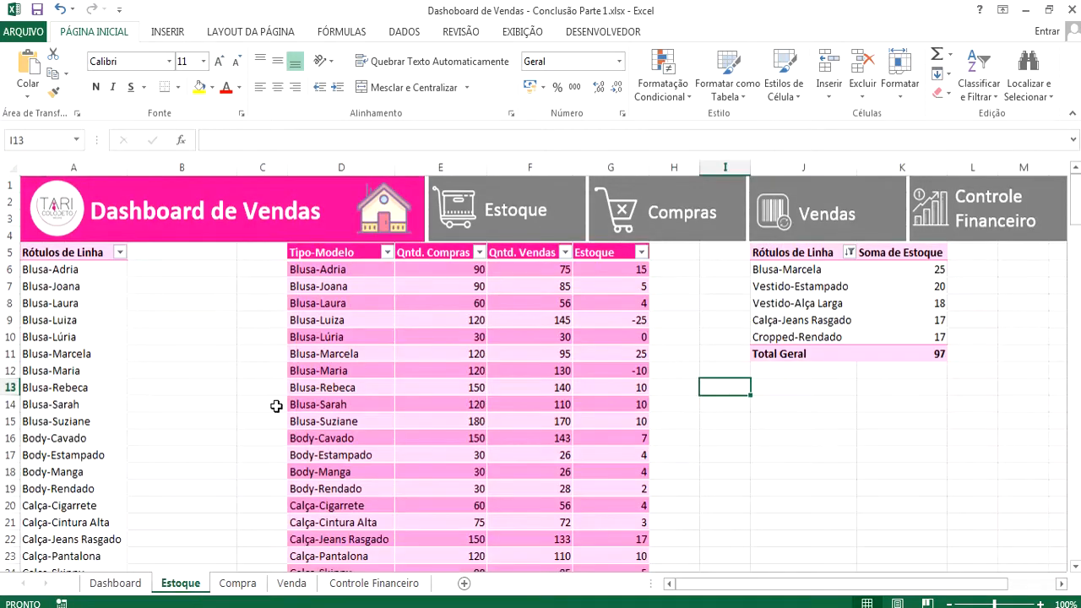
# Step: Select the header pieces on the Estoque sheet and paste the copied header bar at cell A1 of the Compra sheet
pyautogui.rightClick(305, 220)
pyautogui.rightClick(548, 217)
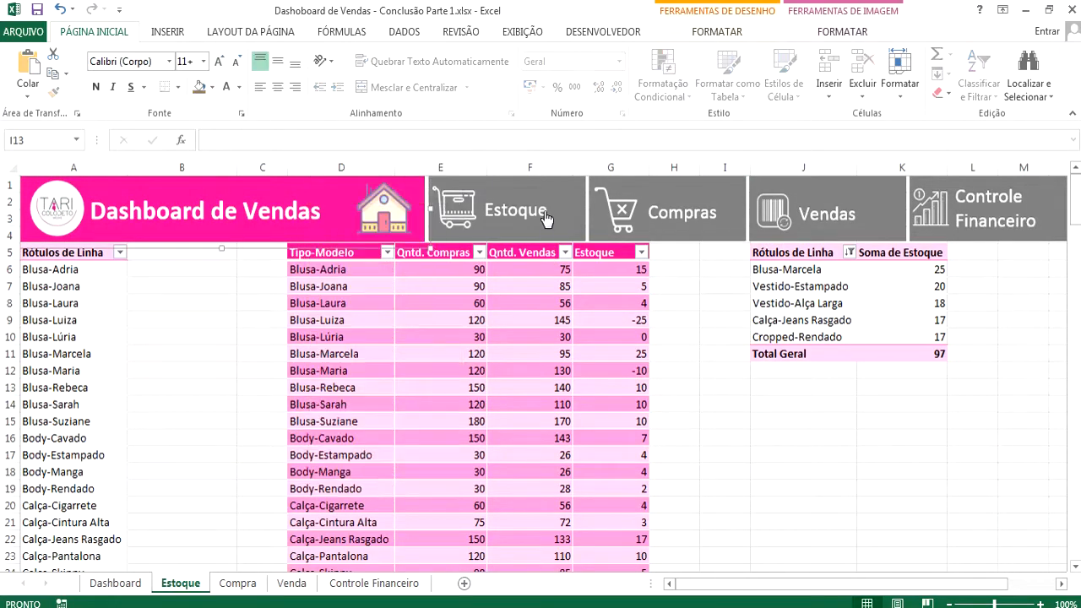
pyautogui.rightClick(724, 202)
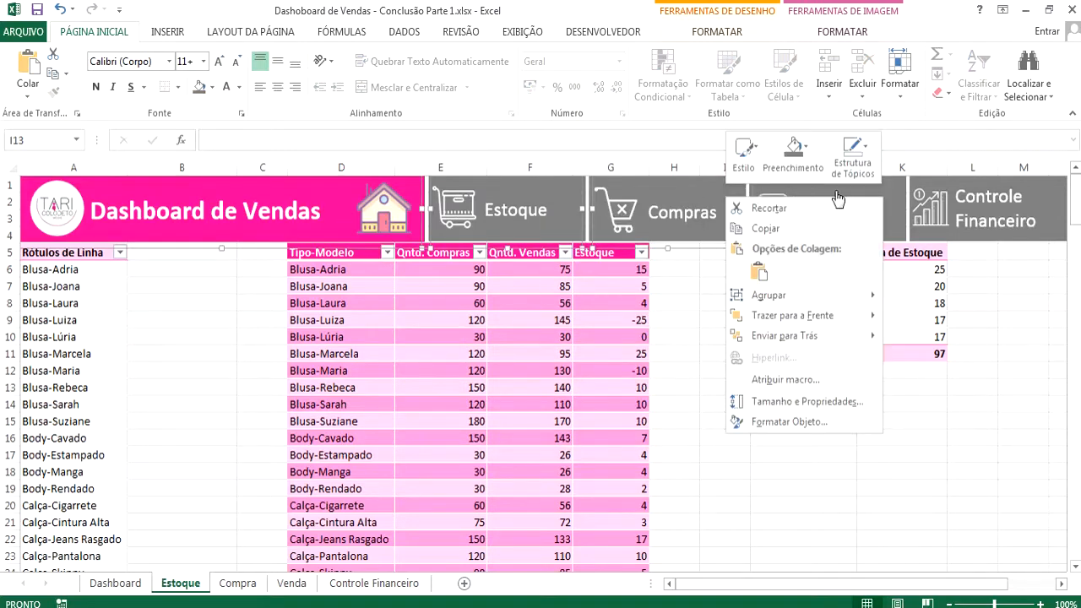
pyautogui.rightClick(857, 194)
pyautogui.rightClick(881, 195)
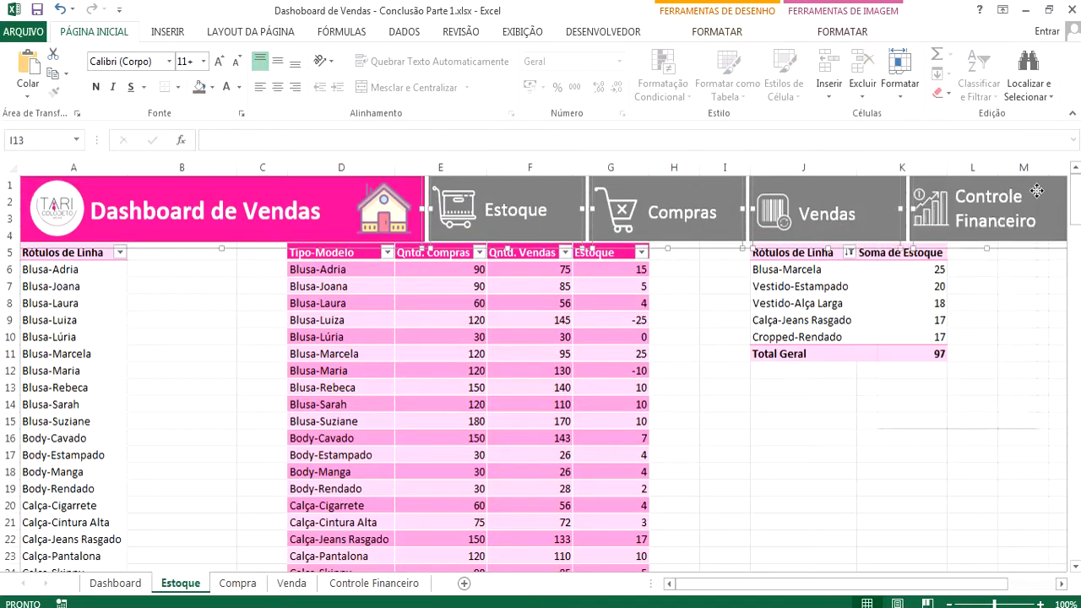
pyautogui.click(237, 583)
pyautogui.click(237, 583)
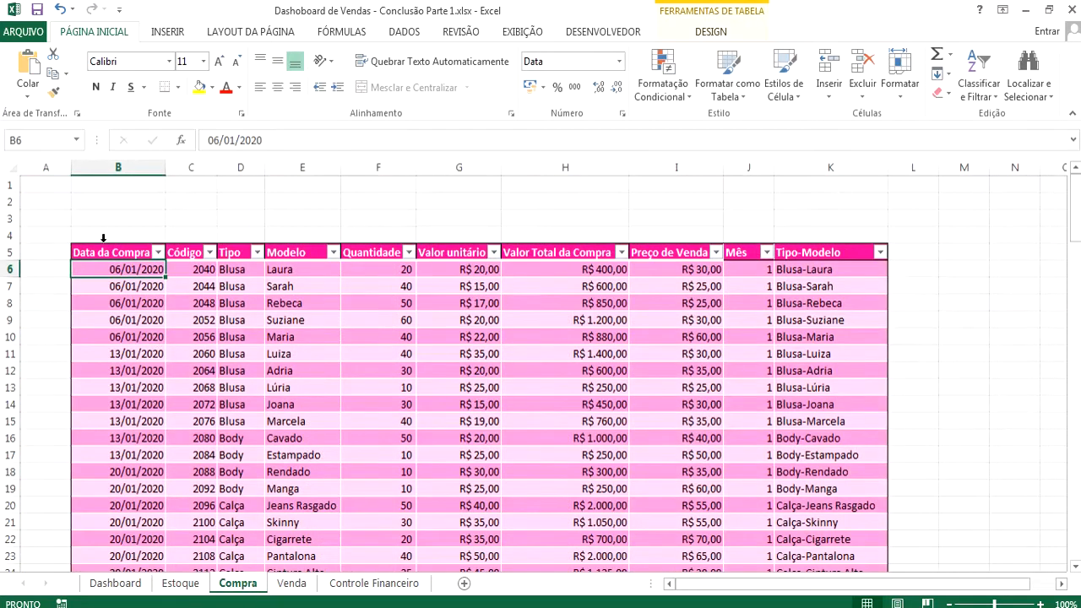
pyautogui.click(27, 184)
pyautogui.hotkey('ctrl', 'v')
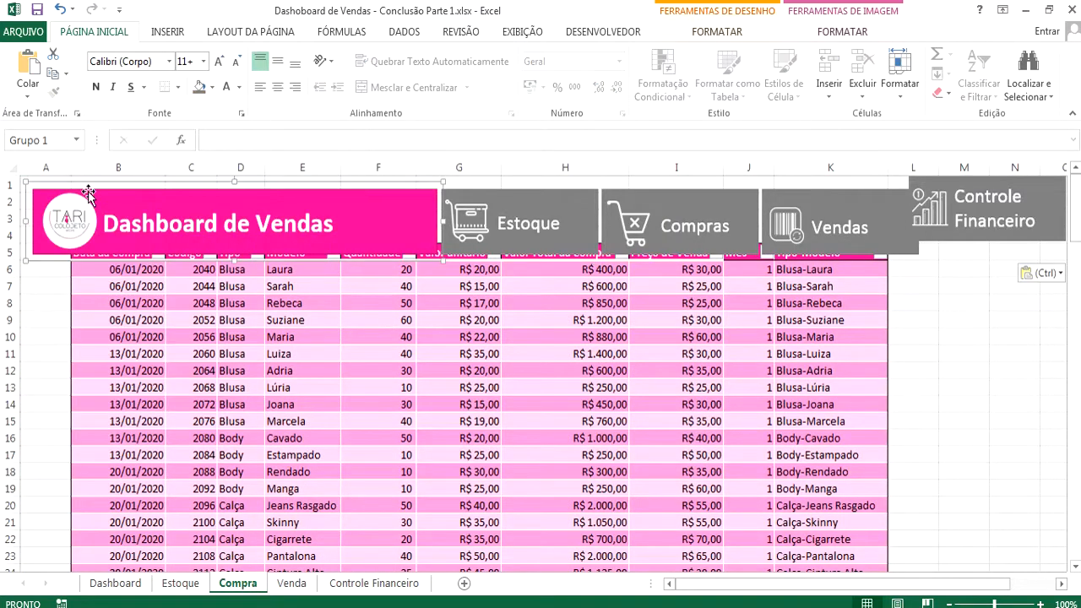
# Step: Align the title banner with the Compra sheet's upper corner and move the Estoque button up beside it
pyautogui.moveTo(296, 170); pyautogui.dragTo(249, 176)
pyautogui.click(485, 214)
pyautogui.click(237, 583)
pyautogui.keyDown('ctrl'); pyautogui.click(497, 200); pyautogui.keyUp('ctrl')
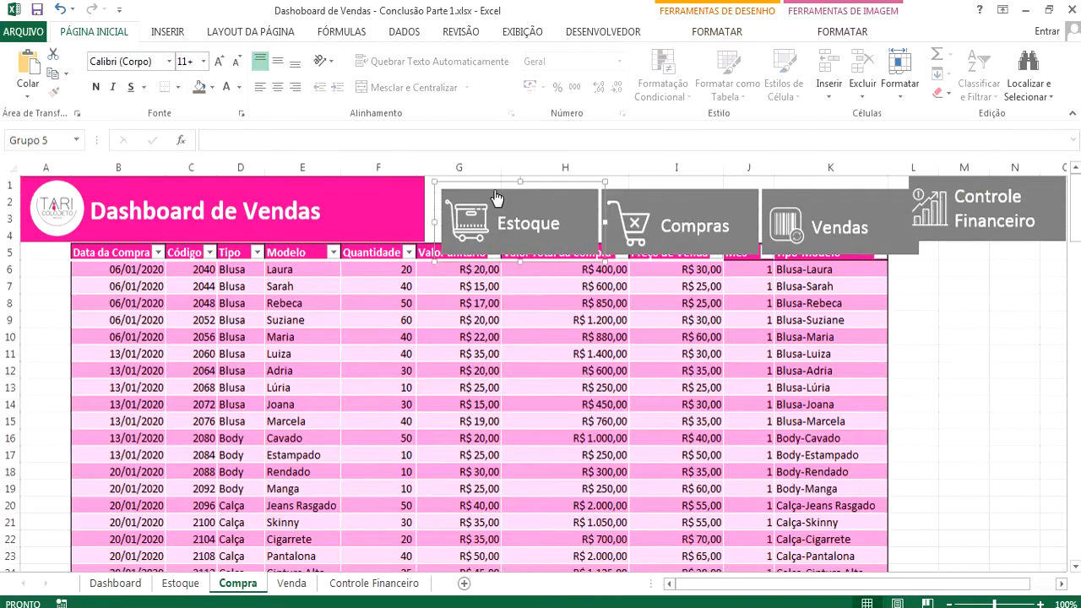
pyautogui.click(498, 199)
pyautogui.click(240, 588)
pyautogui.moveTo(508, 193); pyautogui.dragTo(529, 187)
pyautogui.click(536, 190)
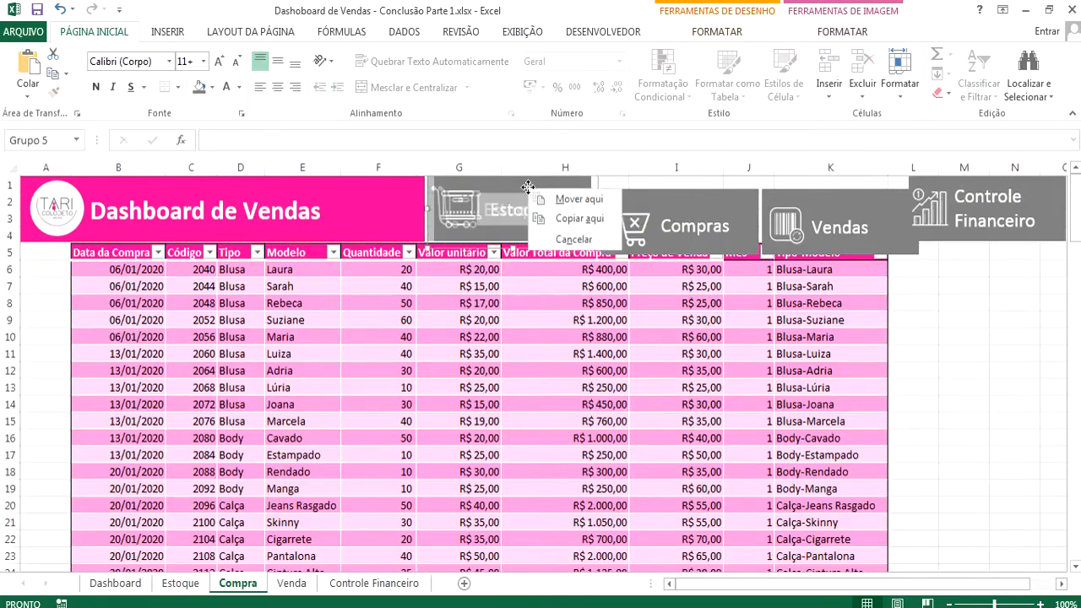
pyautogui.click(553, 199)
# Step: Move the Compras and Vendas buttons on the Compra sheet into line with the Estoque button
pyautogui.rightClick(667, 193)
pyautogui.moveTo(652, 202); pyautogui.dragTo(638, 188)
pyautogui.click(670, 197)
pyautogui.rightClick(787, 190)
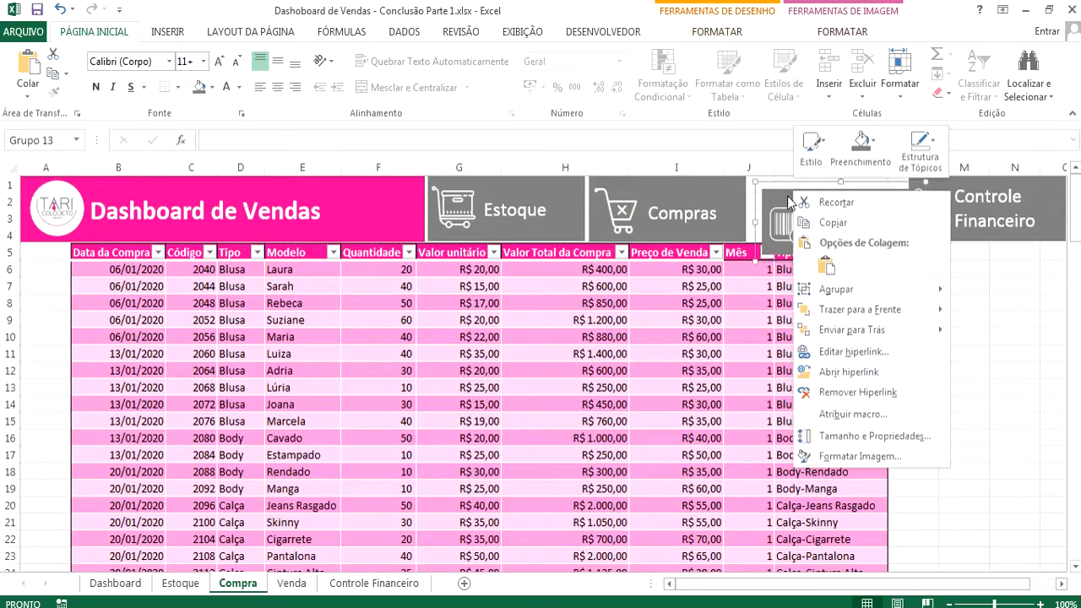
pyautogui.moveTo(788, 195); pyautogui.dragTo(777, 182)
pyautogui.click(827, 192)
# Step: Paste the header bar onto the Venda sheet and move its title banner to the sheet's upper corner
pyautogui.click(291, 584)
pyautogui.hotkey('ctrl', 'v')
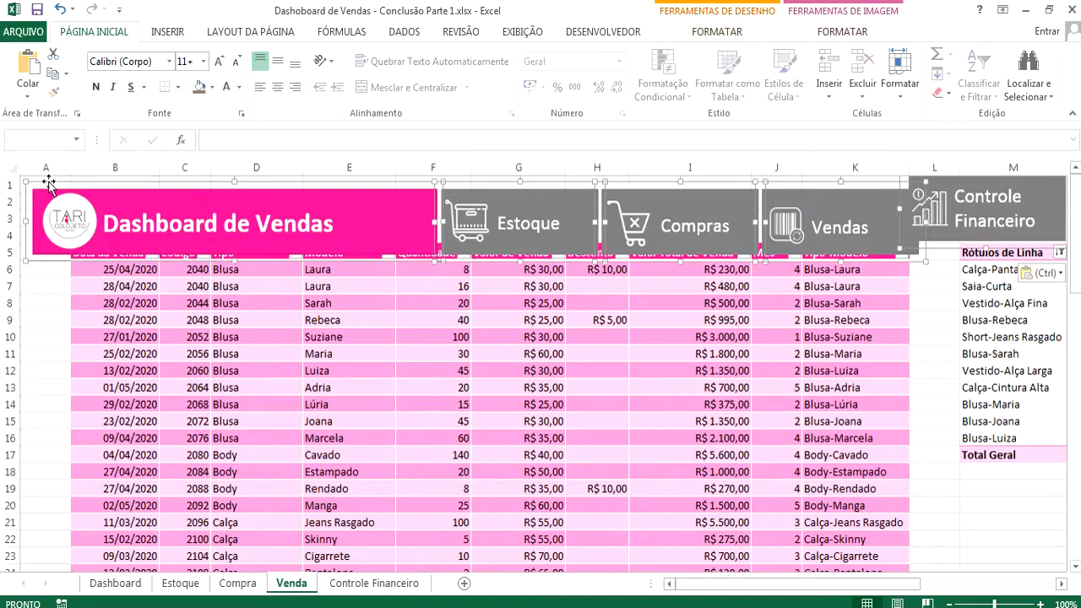
pyautogui.click(45, 371)
pyautogui.click(104, 193)
pyautogui.moveTo(179, 193); pyautogui.dragTo(167, 181)
pyautogui.click(202, 192)
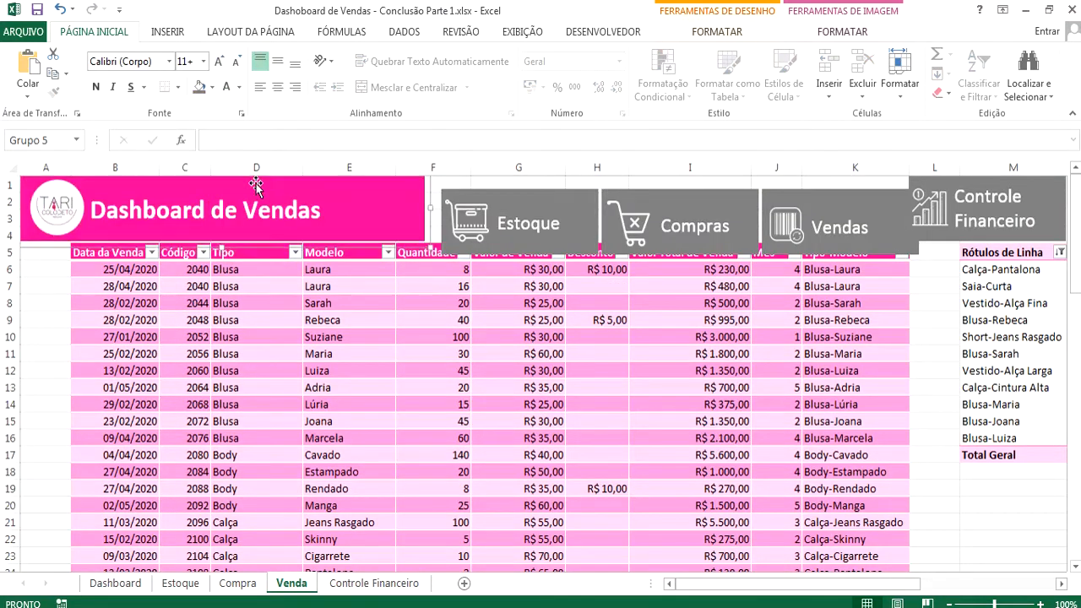
# Step: Align the Estoque, Compras and Vendas buttons with the title banner on the Venda sheet
pyautogui.rightClick(564, 193)
pyautogui.moveTo(564, 193); pyautogui.dragTo(554, 179)
pyautogui.click(578, 192)
pyautogui.press('Left')
pyautogui.moveTo(631, 193); pyautogui.dragTo(616, 179)
pyautogui.click(646, 193)
pyautogui.click(786, 195)
pyautogui.moveTo(786, 196); pyautogui.dragTo(772, 182)
pyautogui.click(802, 194)
# Step: Paste the header bar onto the Controle Financeiro sheet and move its title banner to the sheet's upper corner
pyautogui.click(397, 584)
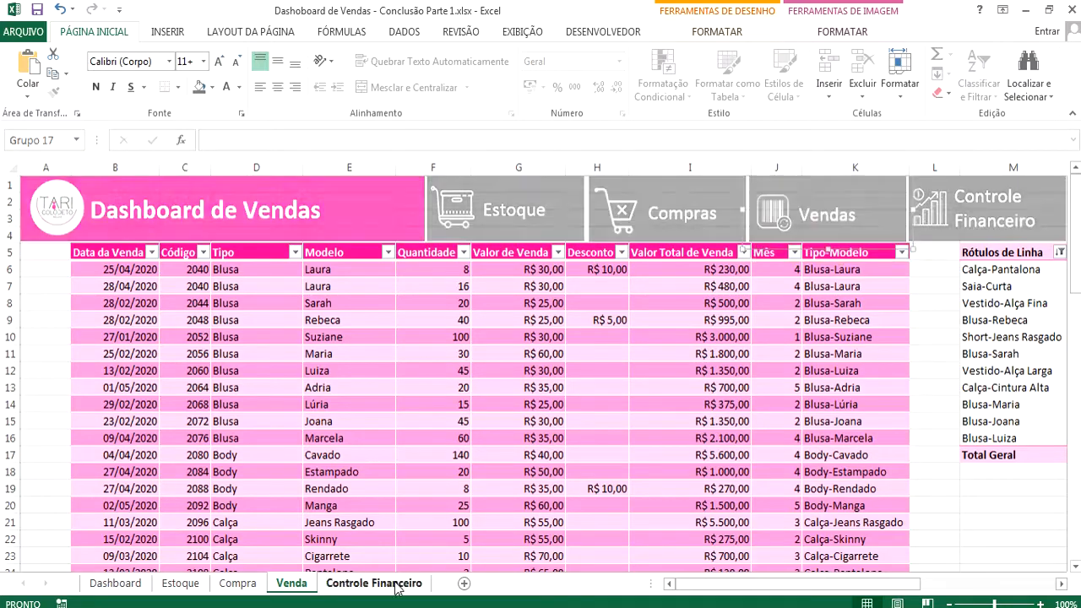
pyautogui.hotkey('ctrl', 'v')
pyautogui.press('Escape')
pyautogui.moveTo(363, 199); pyautogui.dragTo(344, 182)
# Step: Move the Estoque, Compras and Vendas buttons on the Controle Financeiro sheet up level with the title banner
pyautogui.moveTo(477, 195); pyautogui.dragTo(465, 180)
pyautogui.click(496, 192)
pyautogui.moveTo(635, 194); pyautogui.dragTo(626, 181)
pyautogui.click(658, 192)
pyautogui.moveTo(805, 194); pyautogui.dragTo(795, 180)
pyautogui.click(834, 191)
pyautogui.rightClick(813, 228)
pyautogui.click(971, 342)
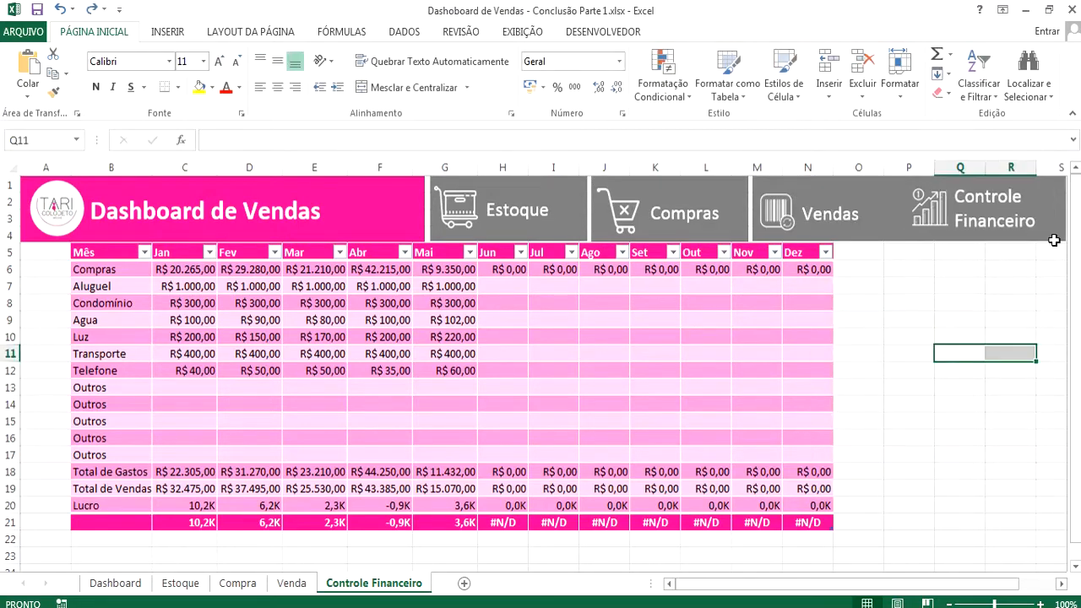
# Step: Nudge the header buttons on the Controle Financeiro sheet sideways so they sit evenly spaced beside the title banner
pyautogui.click(1059, 240)
pyautogui.rightClick(525, 233)
pyautogui.click(475, 240)
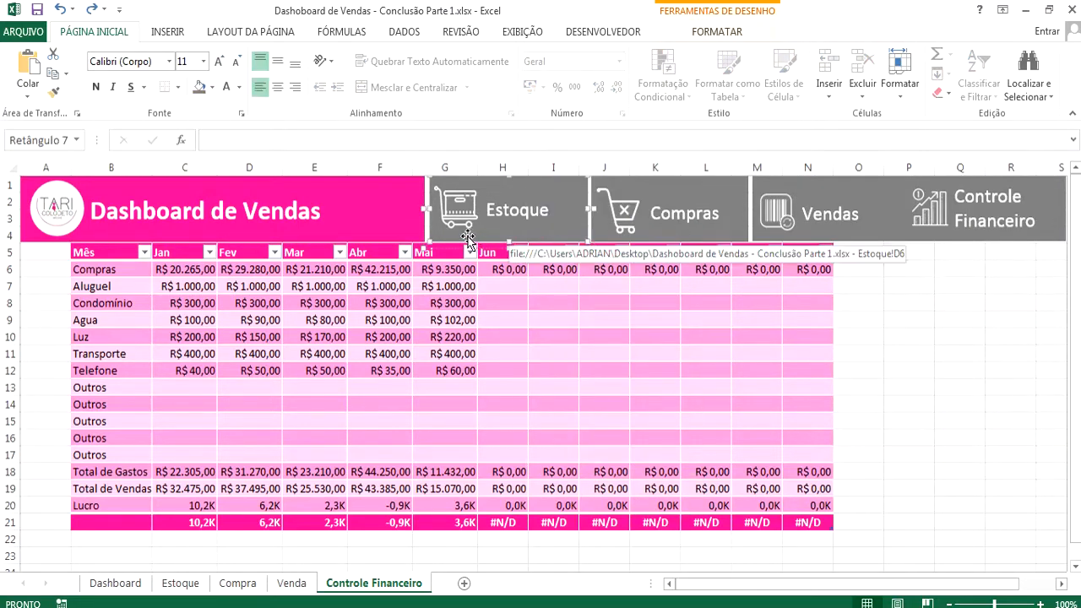
pyautogui.moveTo(506, 246); pyautogui.dragTo(506, 246)
pyautogui.click(530, 255)
pyautogui.moveTo(598, 238); pyautogui.dragTo(593, 234)
pyautogui.click(623, 243)
pyautogui.rightClick(768, 230)
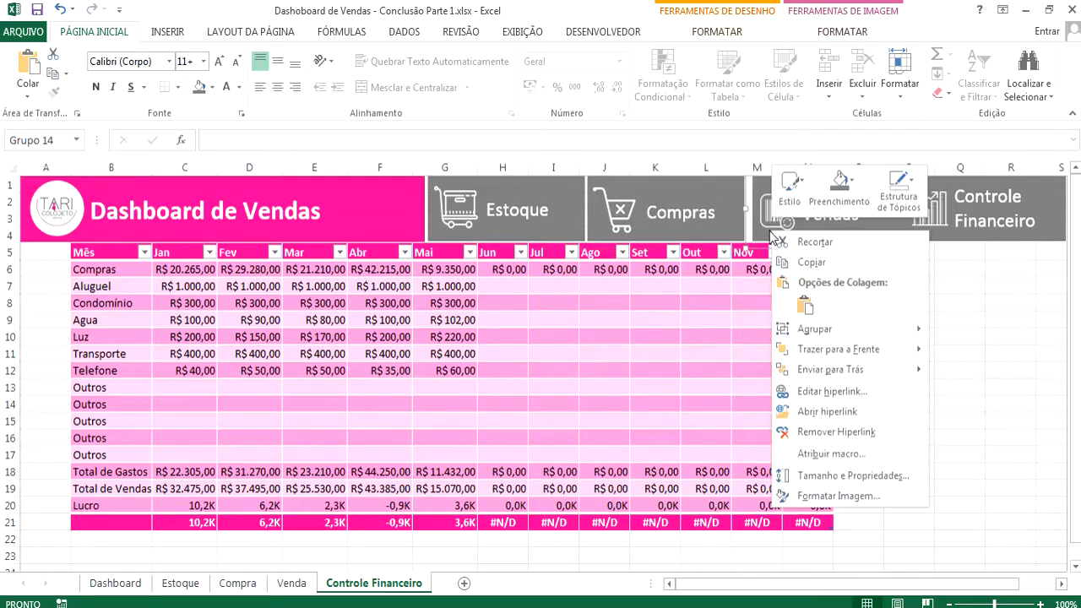
pyautogui.moveTo(763, 237); pyautogui.dragTo(760, 236)
pyautogui.click(937, 354)
# Step: Check the header bar's placement on the Dashboard, Estoque, Compra, Venda and Controle Financeiro sheets
pyautogui.click(115, 582)
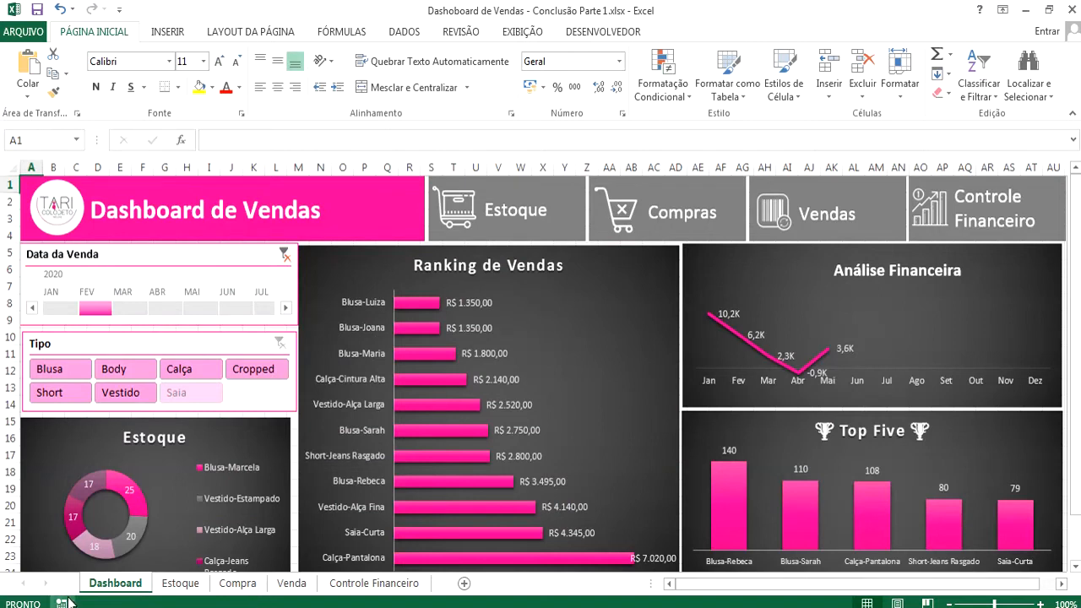
pyautogui.click(177, 584)
pyautogui.click(237, 582)
pyautogui.click(291, 582)
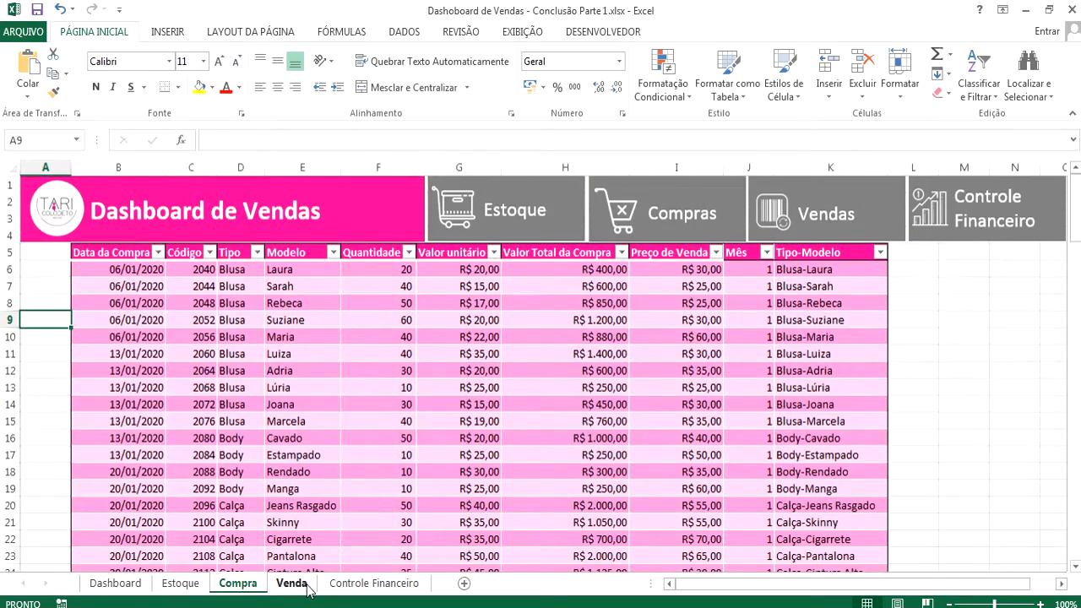
pyautogui.click(356, 583)
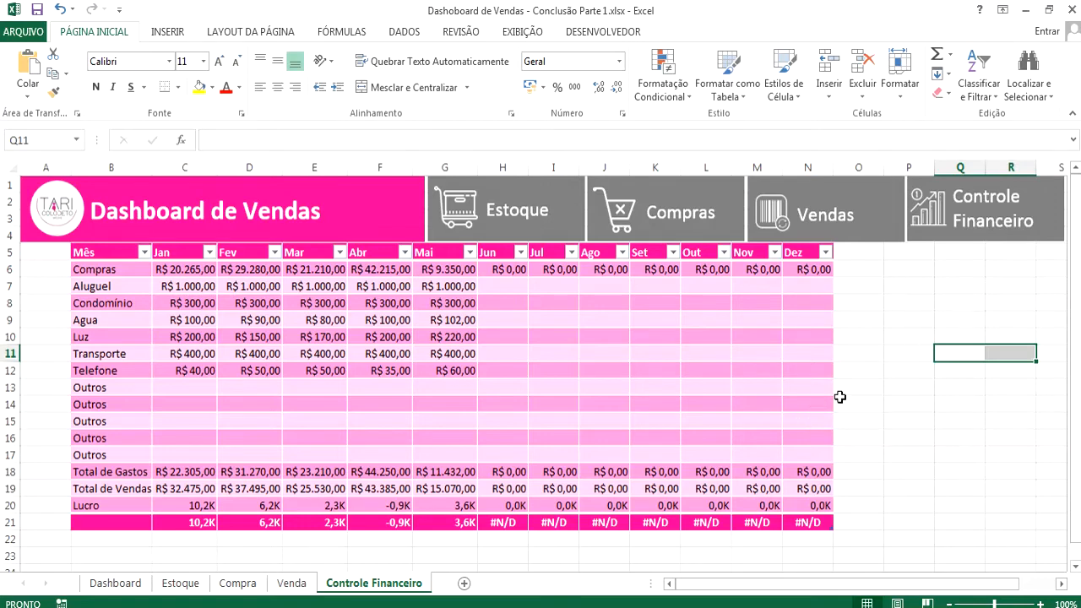
pyautogui.moveTo(962, 353); pyautogui.dragTo(809, 353)
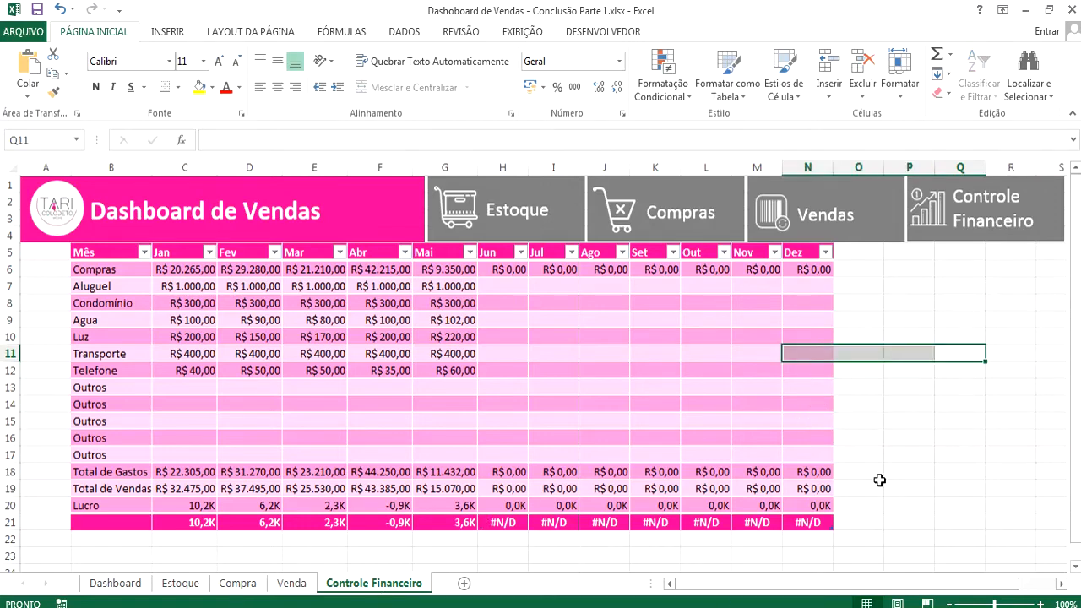
pyautogui.click(896, 432)
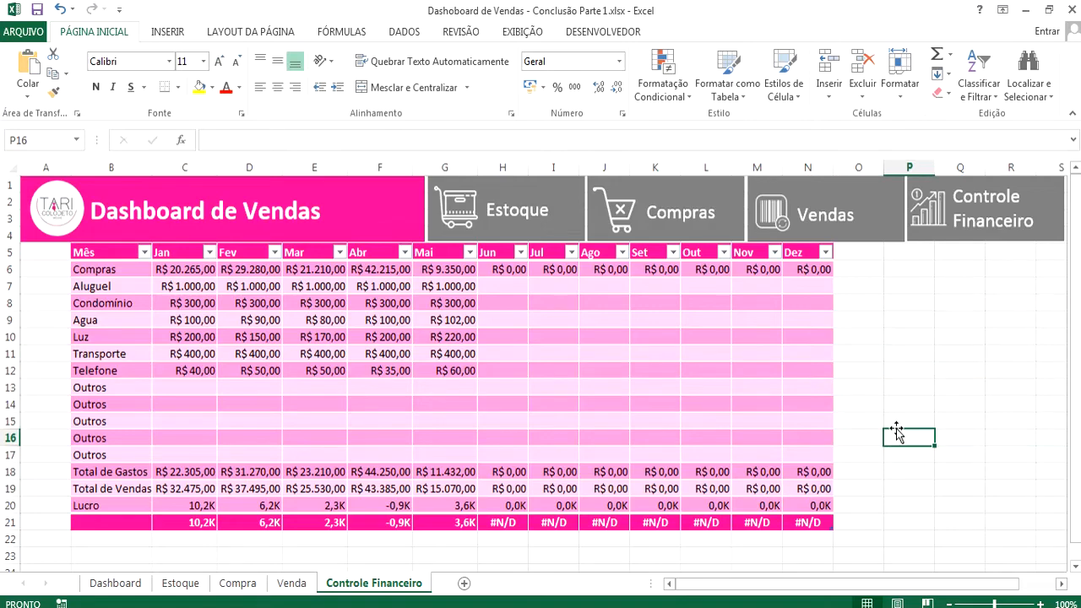
# Step: Group all worksheets from Controle Financeiro back to Dashboard and hide their gridlines
pyautogui.hotkey('ctrl', 'shift', 'pageup')
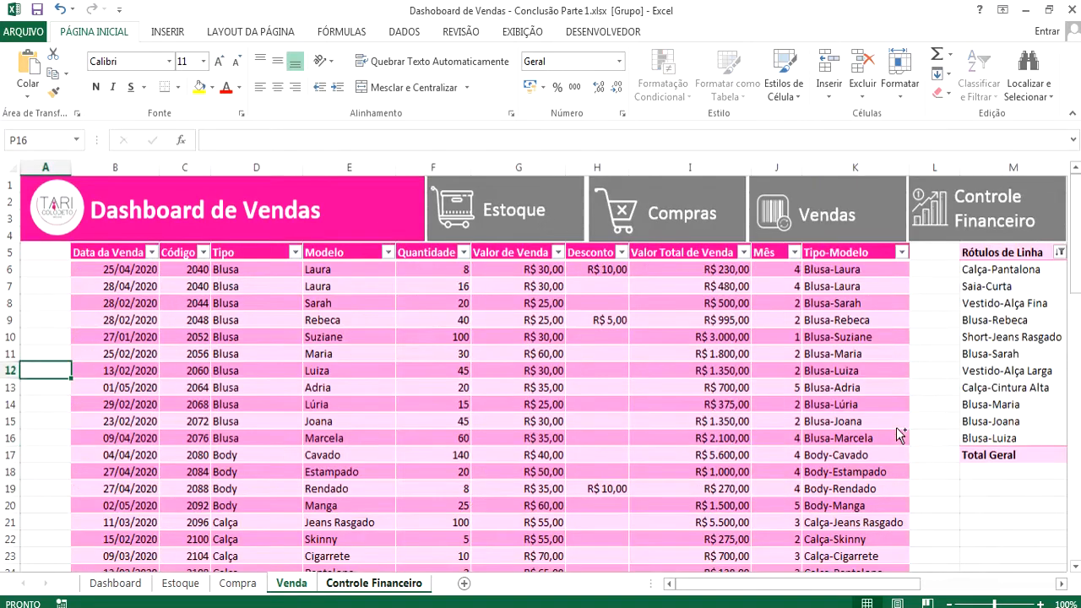
pyautogui.hotkey('ctrl', 'shift', 'pageup')
pyautogui.hotkey('ctrl', 'shift', 'pageup')
pyautogui.hotkey('ctrl', 'shift', 'pageup')
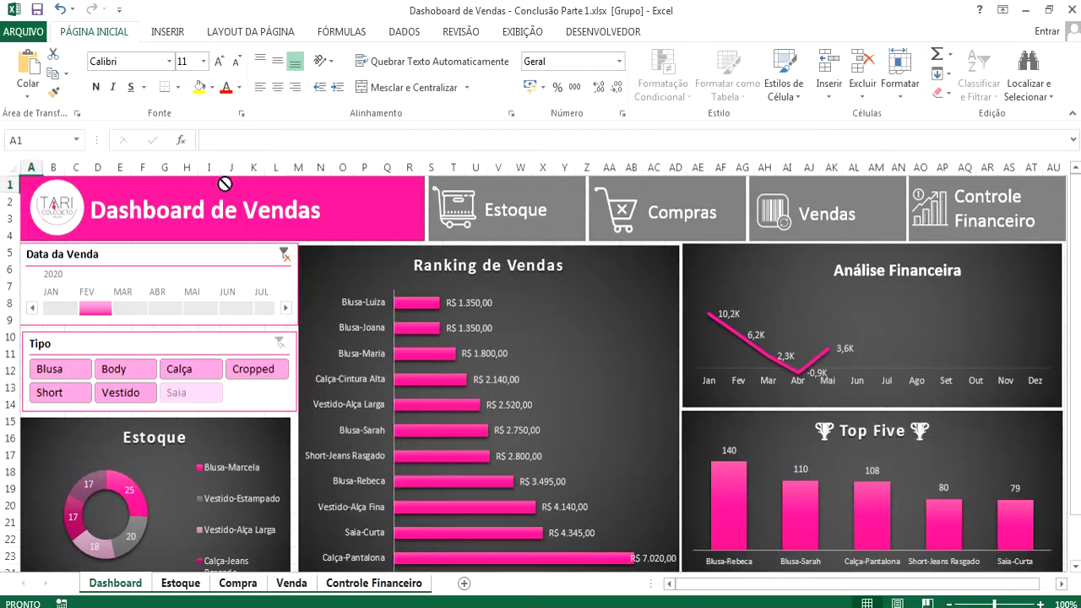
pyautogui.click(523, 32)
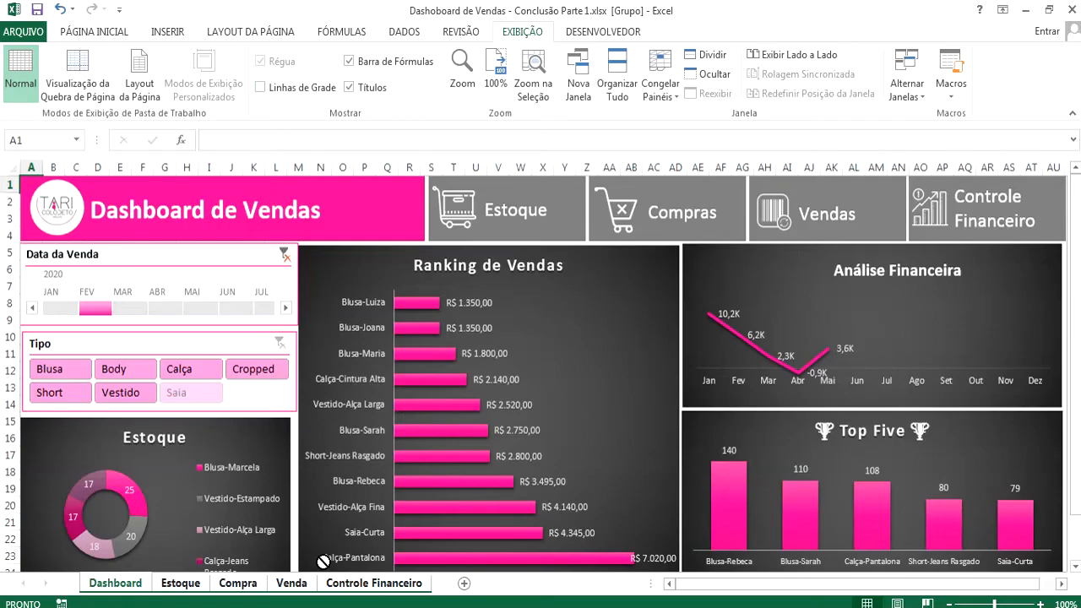
# Step: Ungroup the worksheets and compare the header bar and layout on each one, ending on the Dashboard
pyautogui.click(235, 586)
pyautogui.click(290, 588)
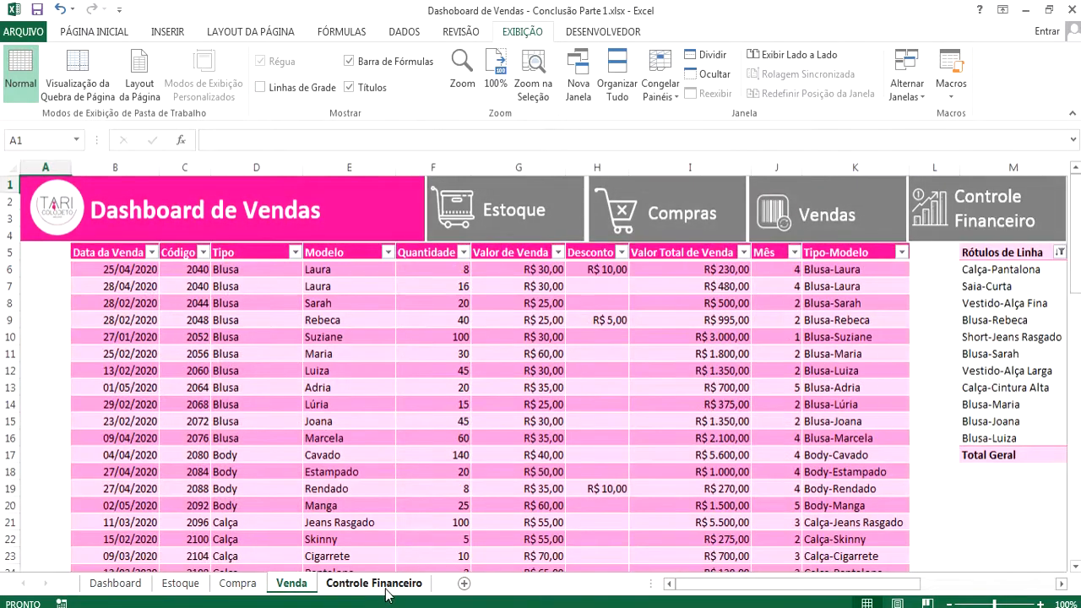
pyautogui.click(381, 588)
pyautogui.click(135, 584)
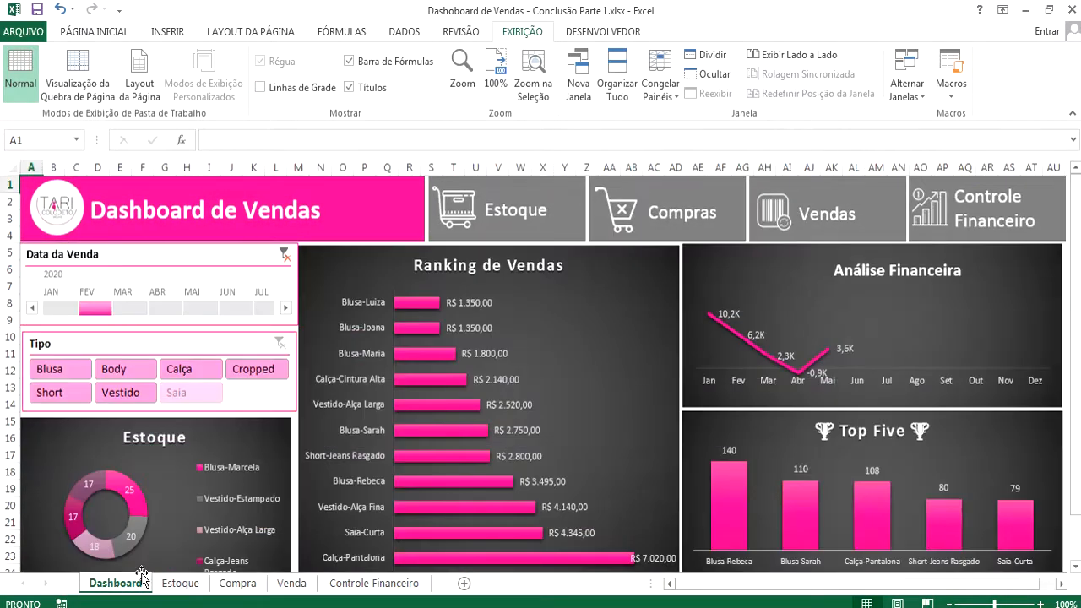
pyautogui.click(180, 583)
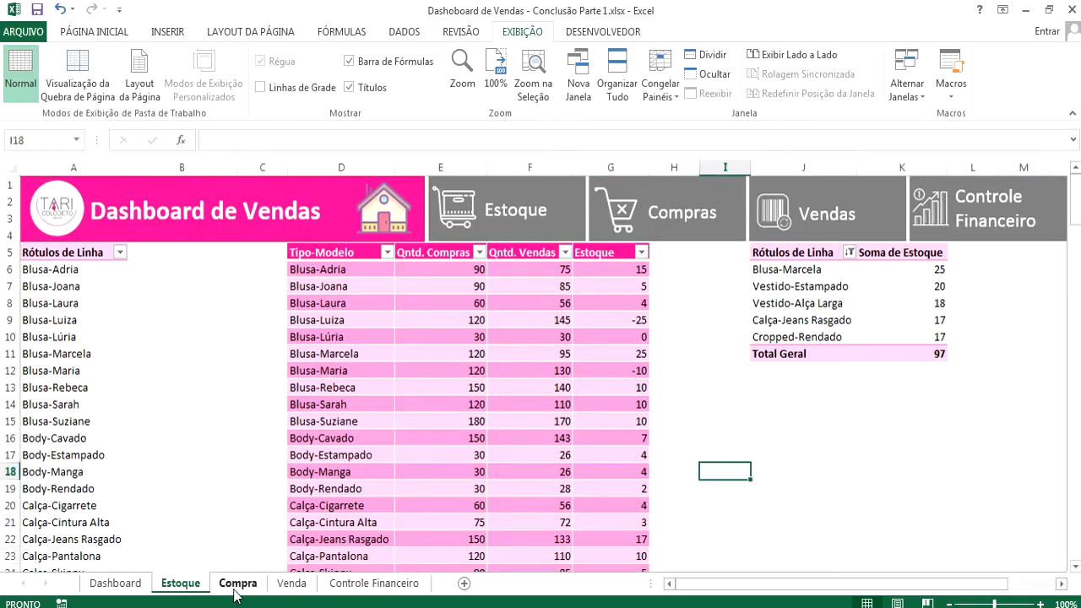
pyautogui.click(237, 583)
pyautogui.click(291, 584)
pyautogui.click(367, 589)
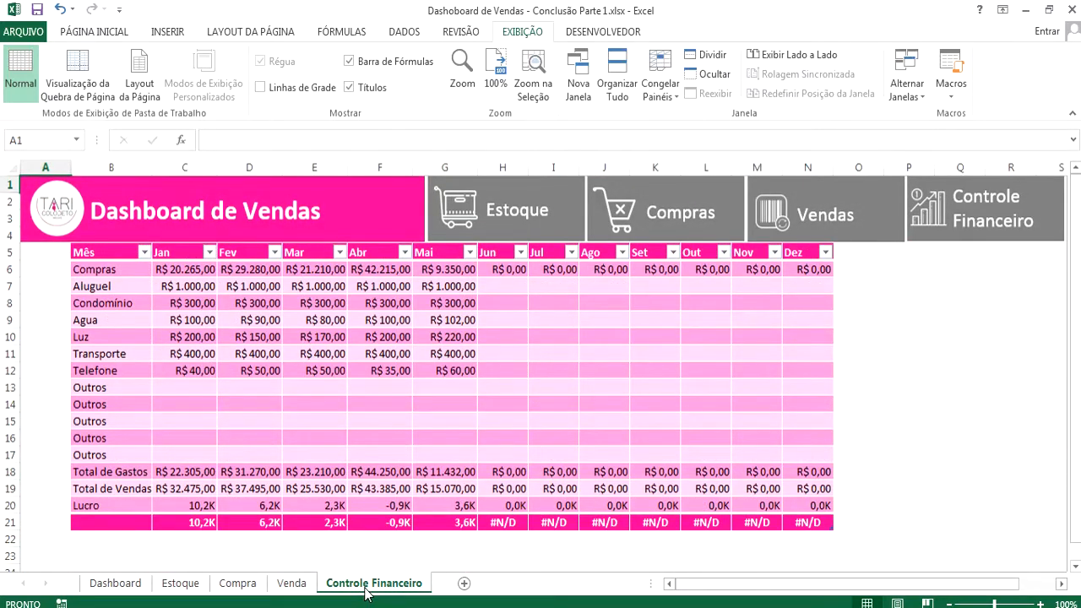
pyautogui.click(296, 587)
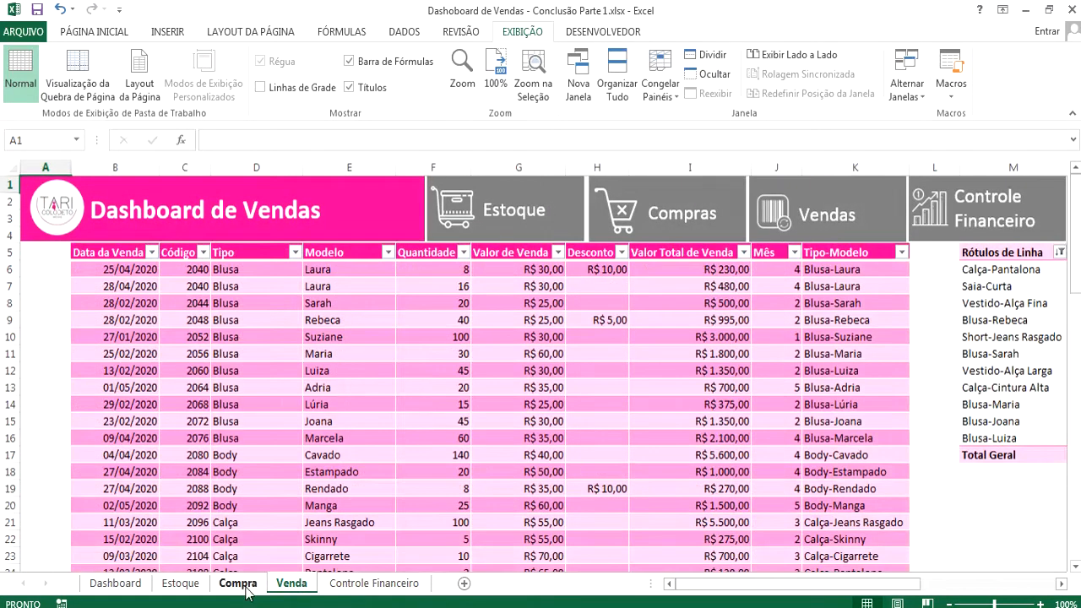
pyautogui.click(238, 583)
pyautogui.click(186, 586)
pyautogui.click(115, 584)
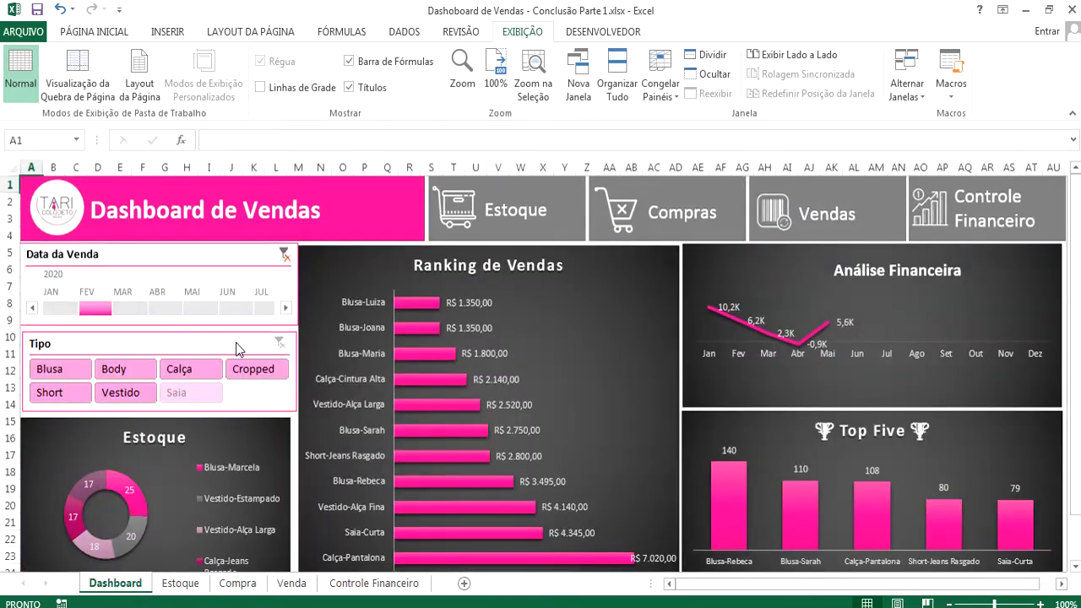
# Step: Filter the Dashboard to April, try the Body, Calça, Vestido and Blusa types, and clear the Tipo filter
pyautogui.moveTo(113, 309); pyautogui.dragTo(160, 311)
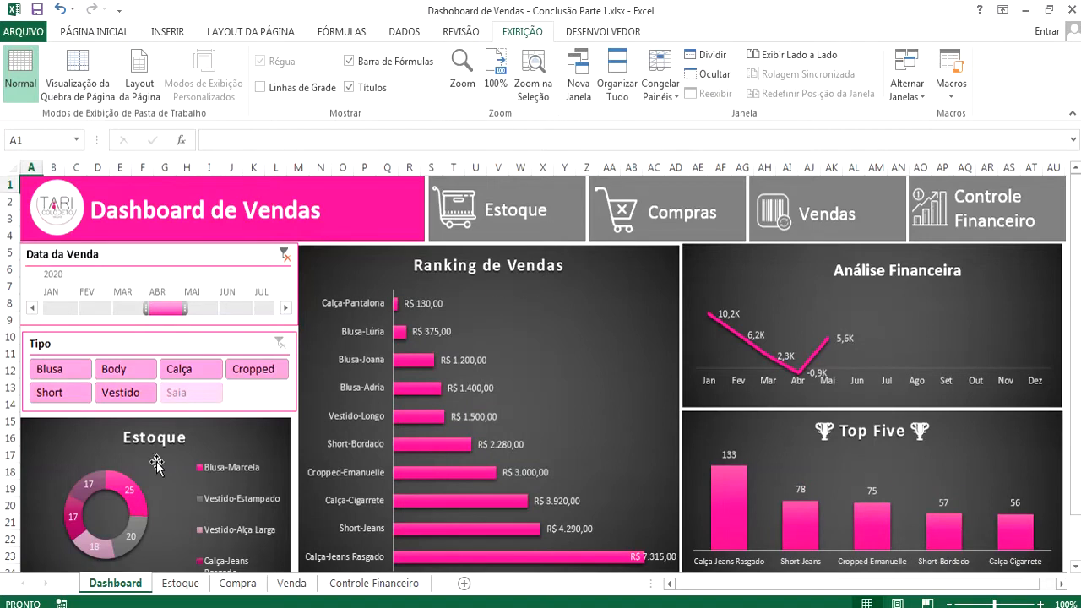
pyautogui.click(127, 371)
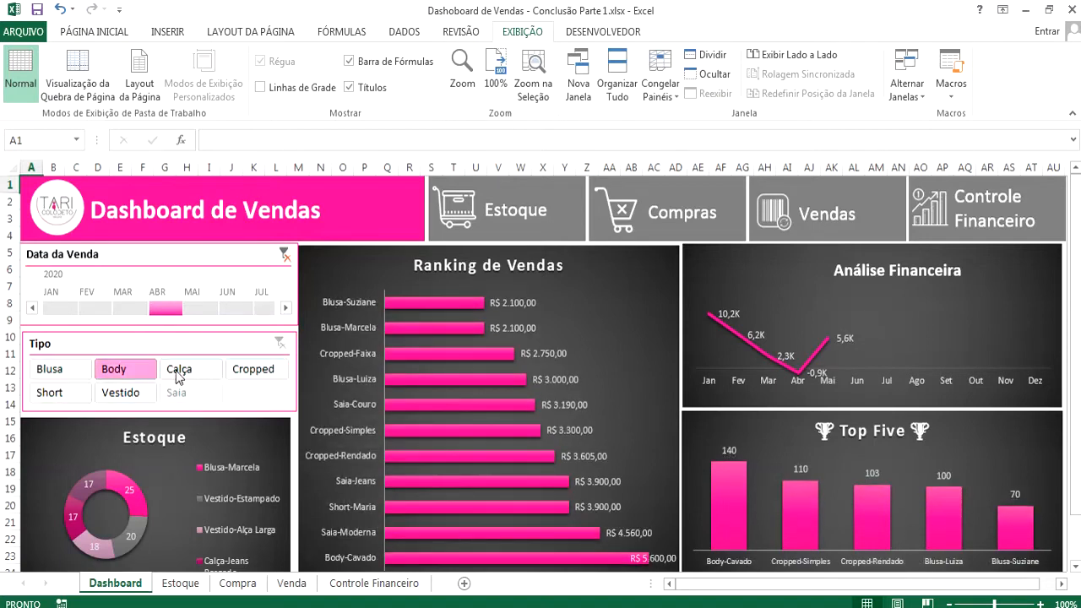
pyautogui.click(179, 373)
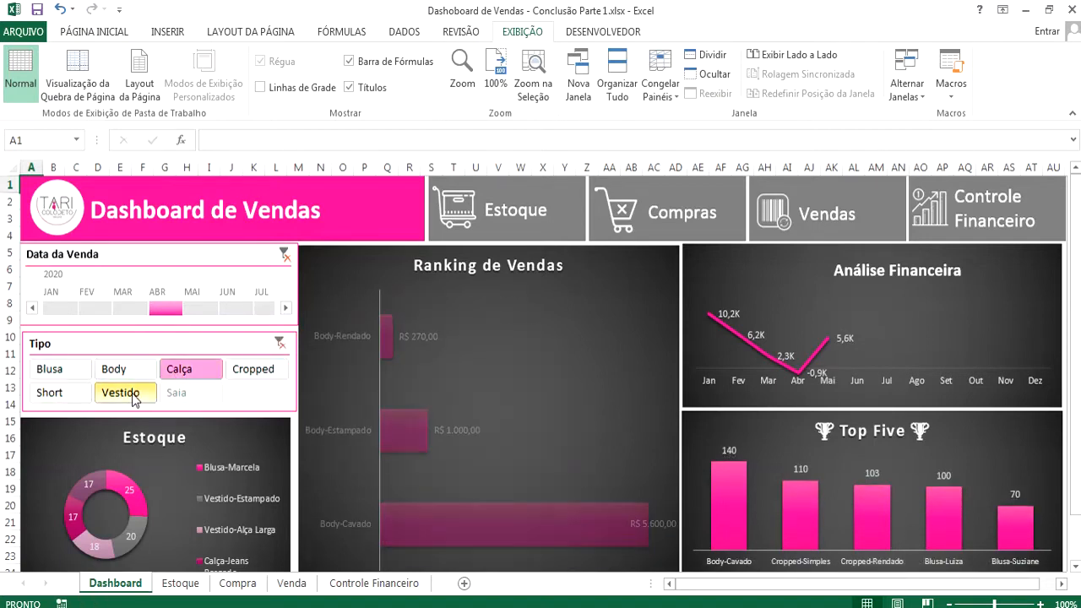
pyautogui.click(132, 400)
pyautogui.click(73, 374)
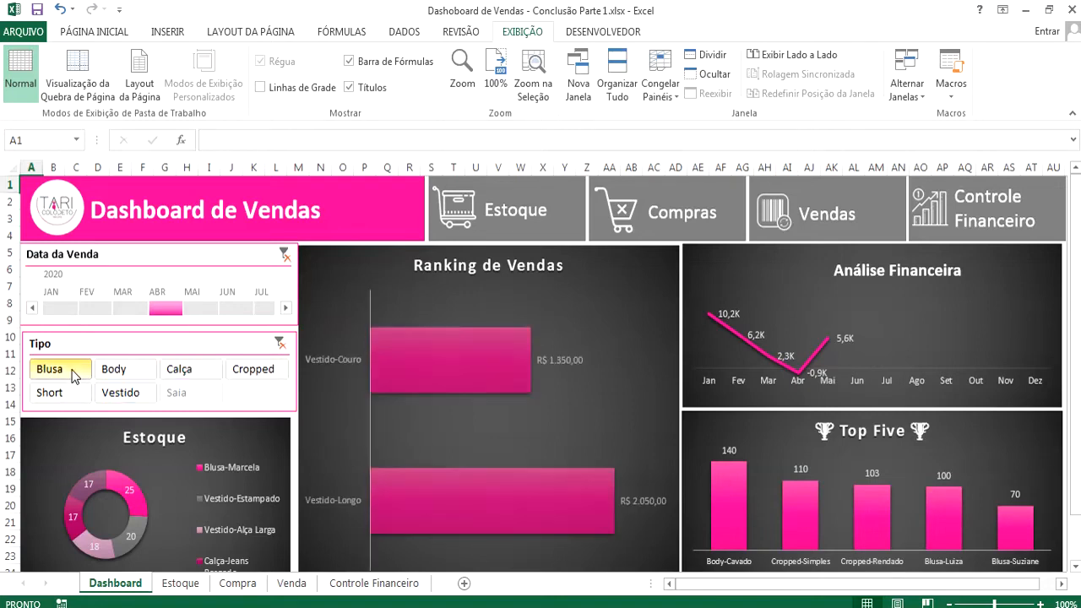
pyautogui.click(280, 343)
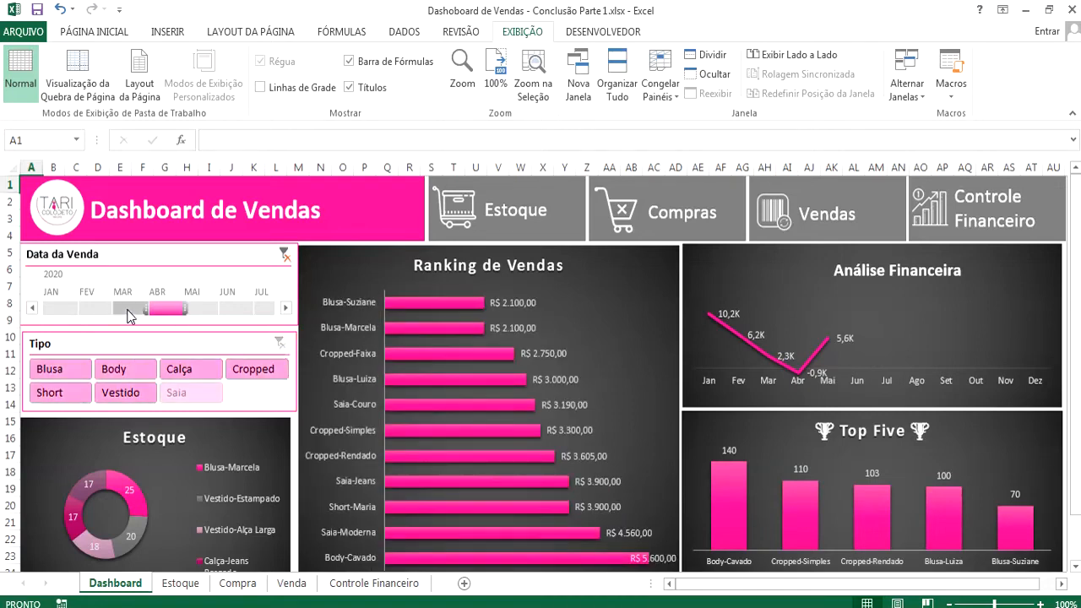
# Step: Switch the date timeline to March and back to February, trying the Body, Vestido and Calça types before clearing the Tipo filter
pyautogui.click(128, 309)
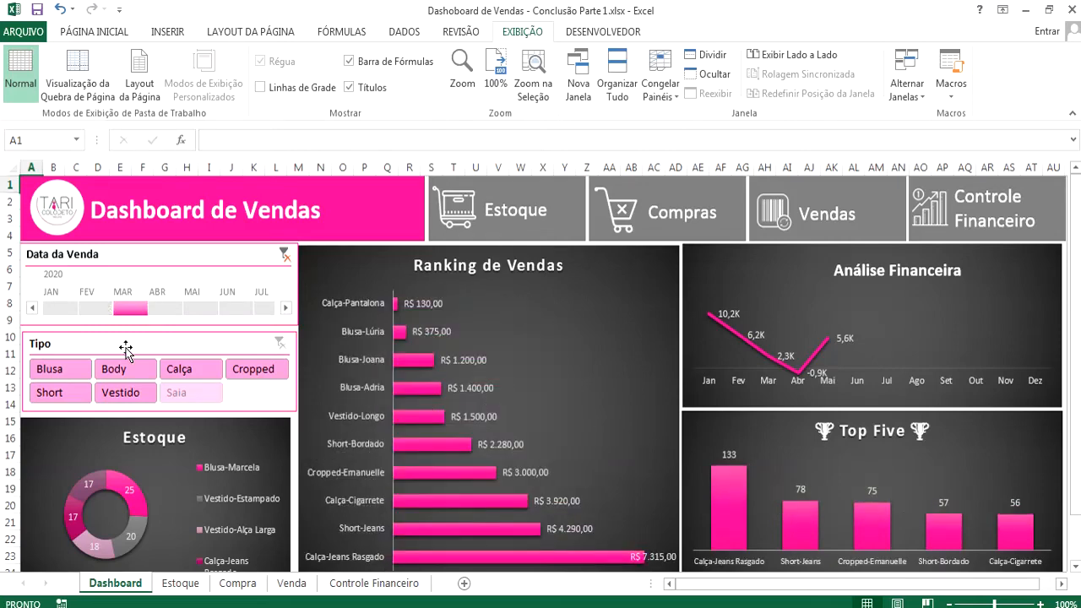
pyautogui.click(101, 309)
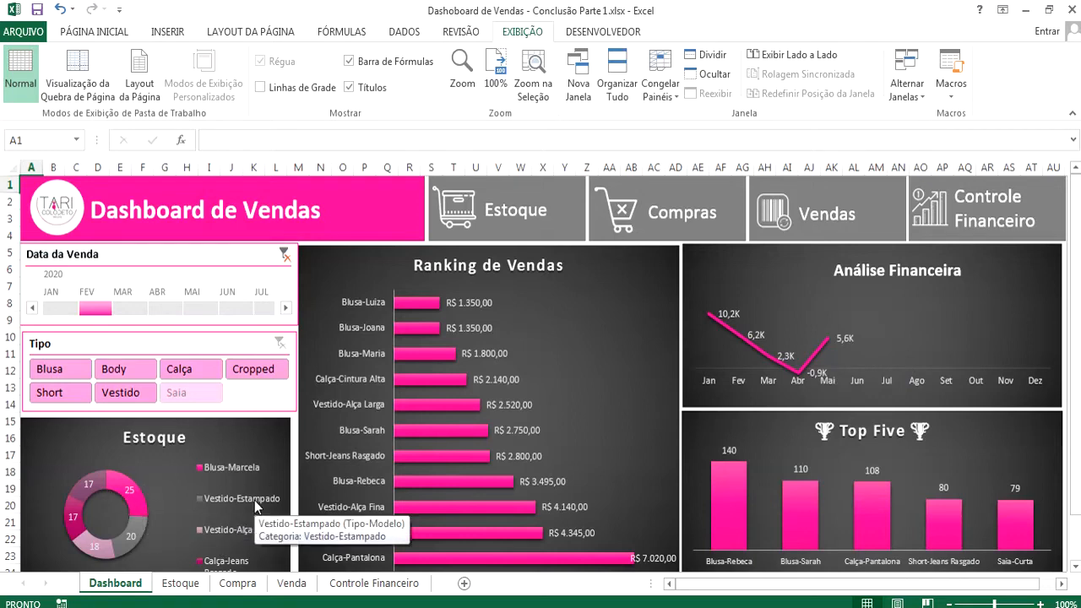
pyautogui.click(124, 370)
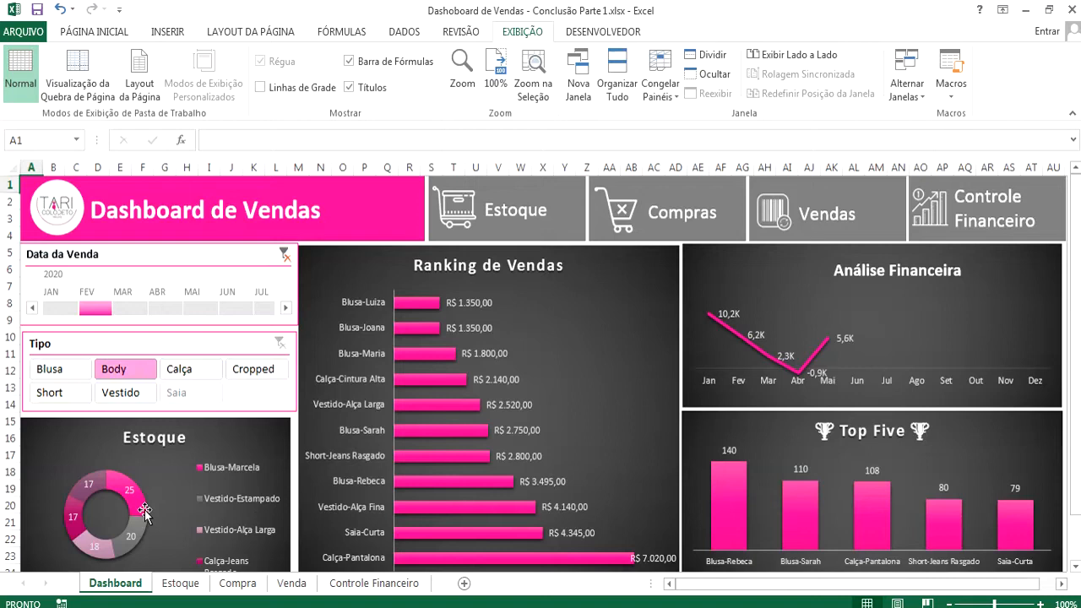
pyautogui.click(126, 394)
pyautogui.click(181, 372)
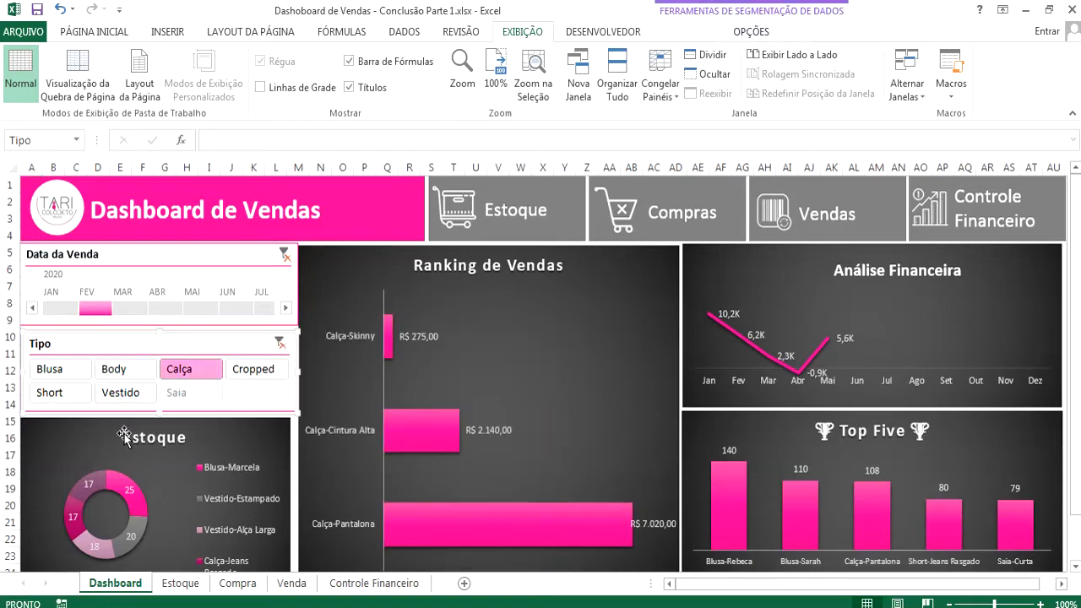
pyautogui.click(279, 343)
# Step: On the Compra sheet, start a new purchase record in row 129 with date 01/06, Código 1000, Tipo Vestido and Modelo Noiva
pyautogui.click(238, 583)
pyautogui.click(126, 488)
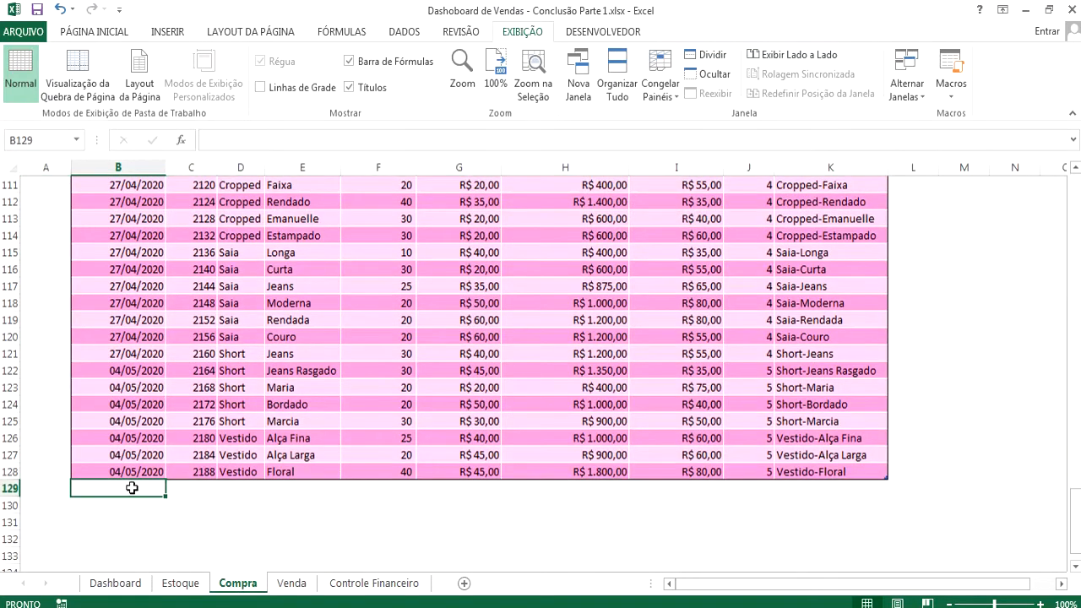
pyautogui.write('01/06')
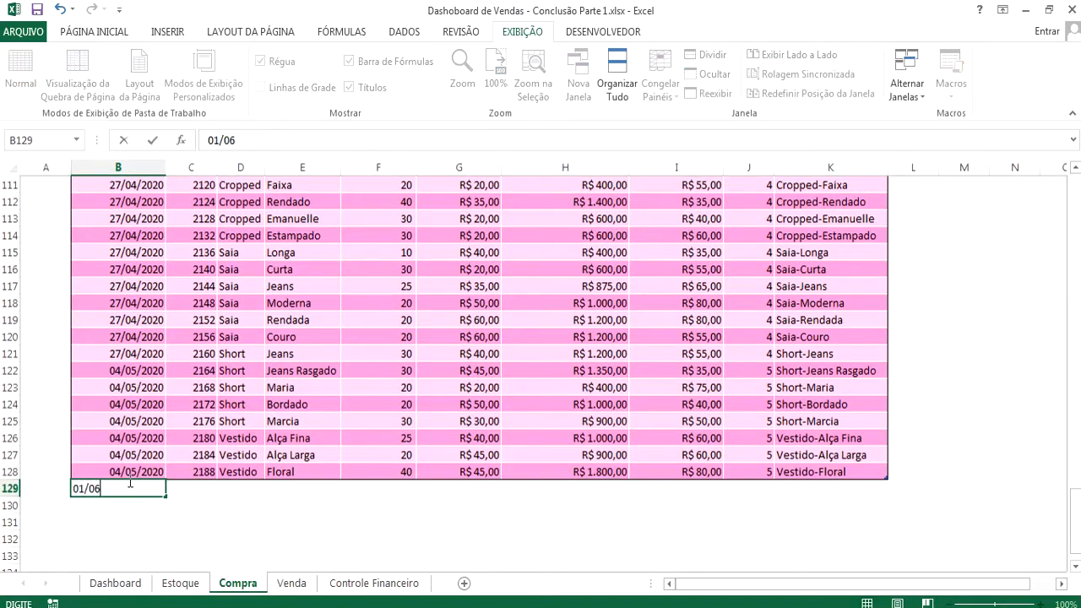
pyautogui.press('Tab')
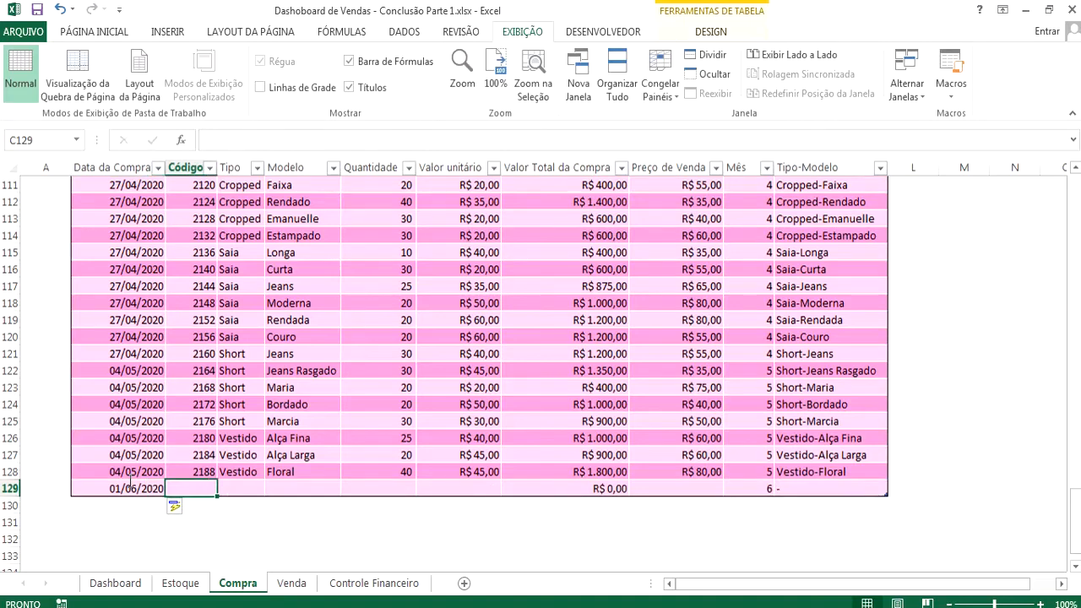
pyautogui.write('1000')
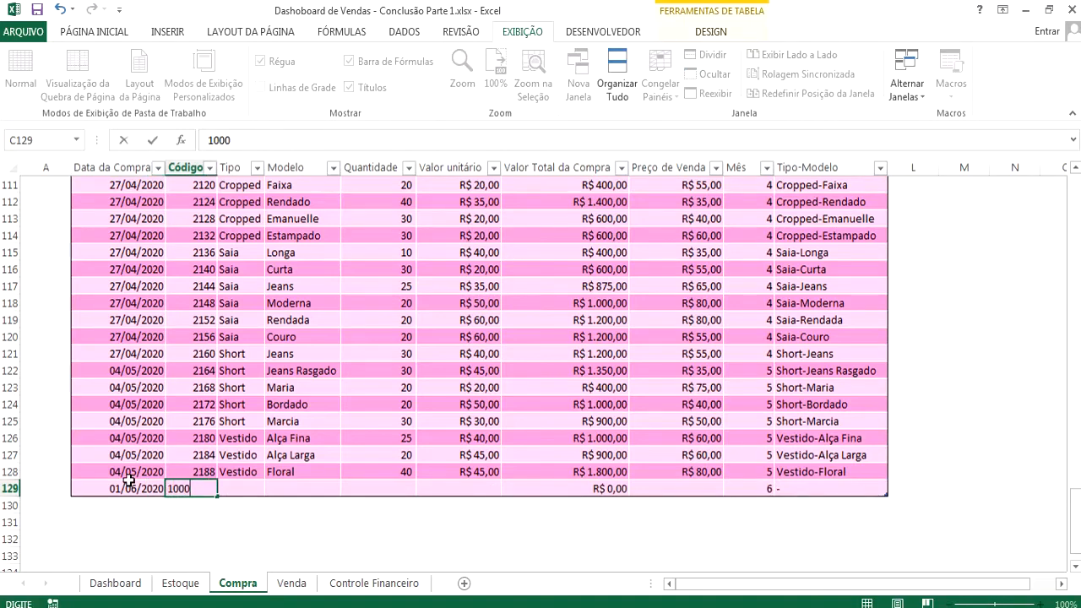
pyautogui.press('Tab')
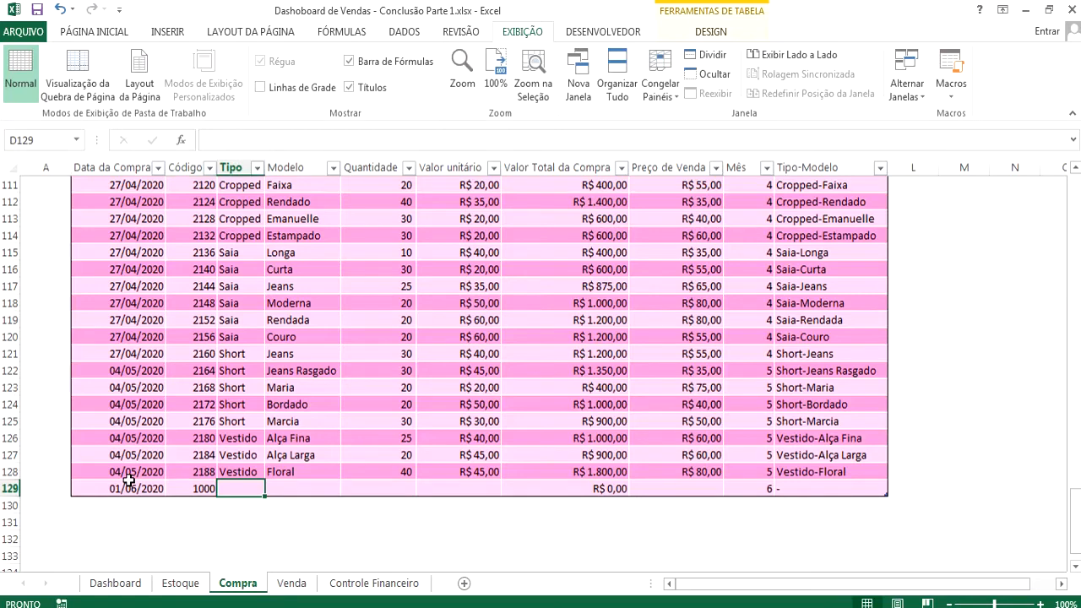
pyautogui.write('Vestido')
pyautogui.press('Tab')
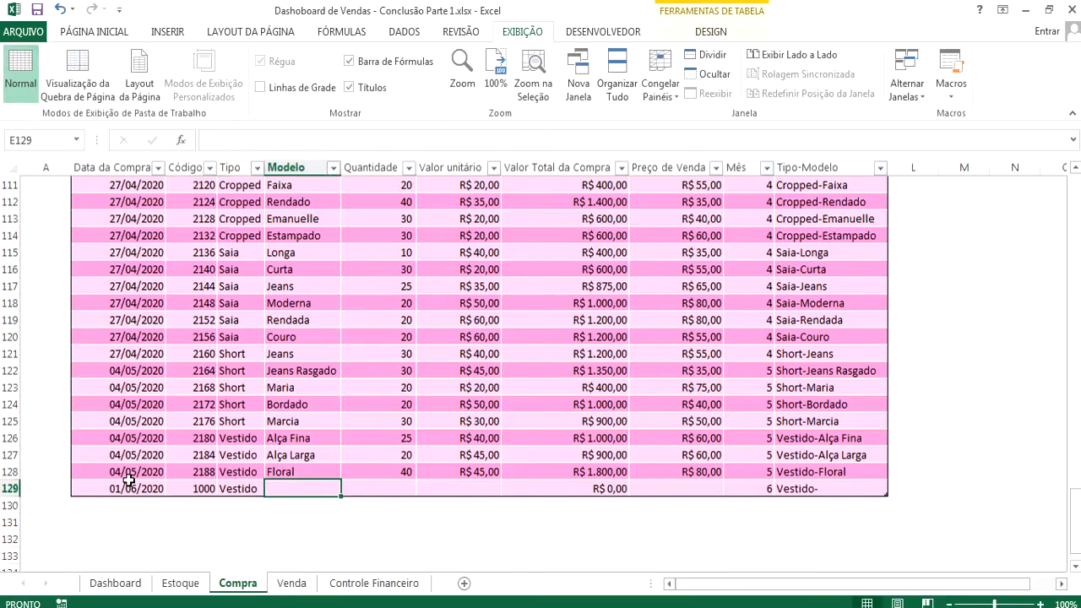
pyautogui.write('Noiva')
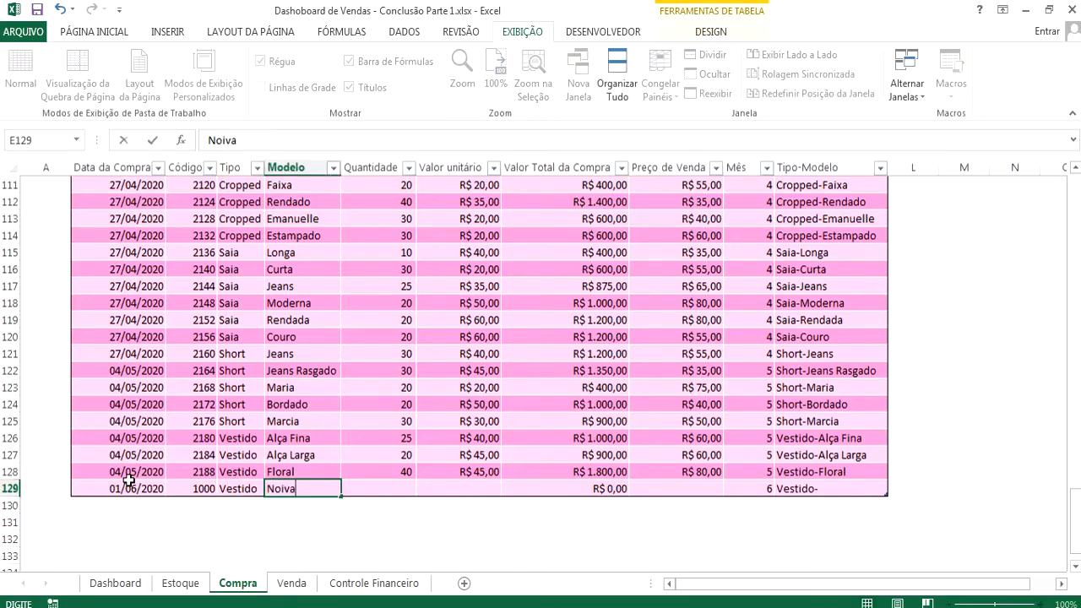
pyautogui.press('Tab')
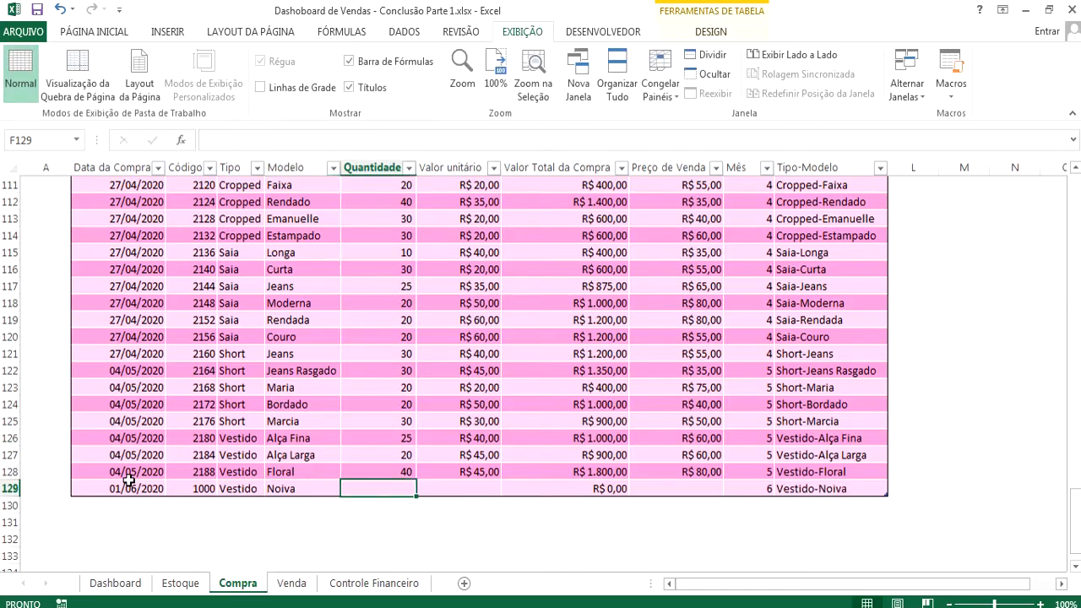
# Step: Complete the Vestido Noiva purchase with Quantidade 100, Valor unitário 1000 and Preço de Venda 2000
pyautogui.write('1')
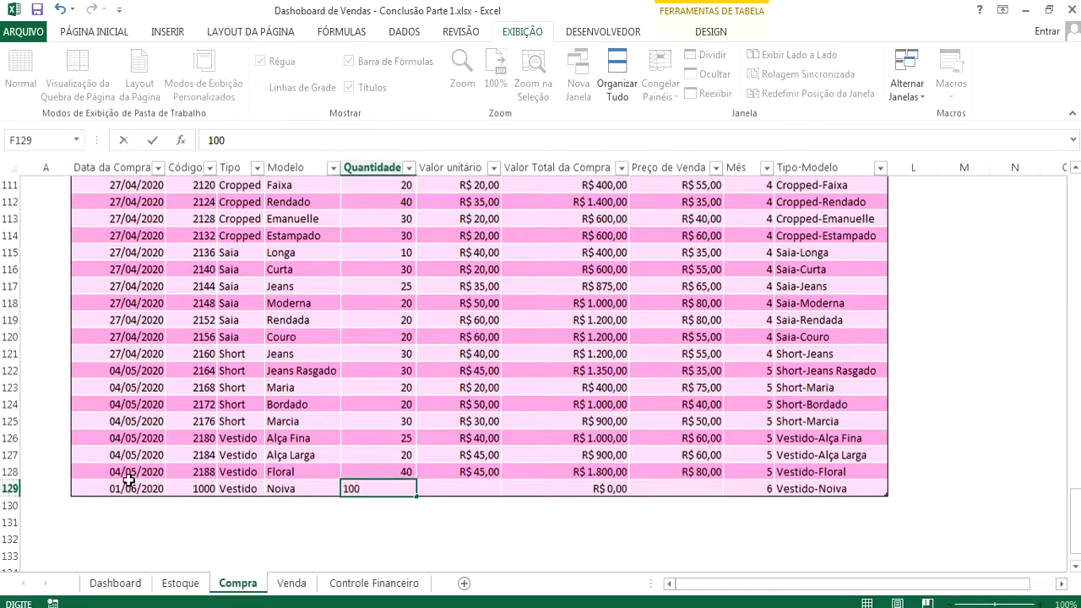
pyautogui.write('00')
pyautogui.press('Tab')
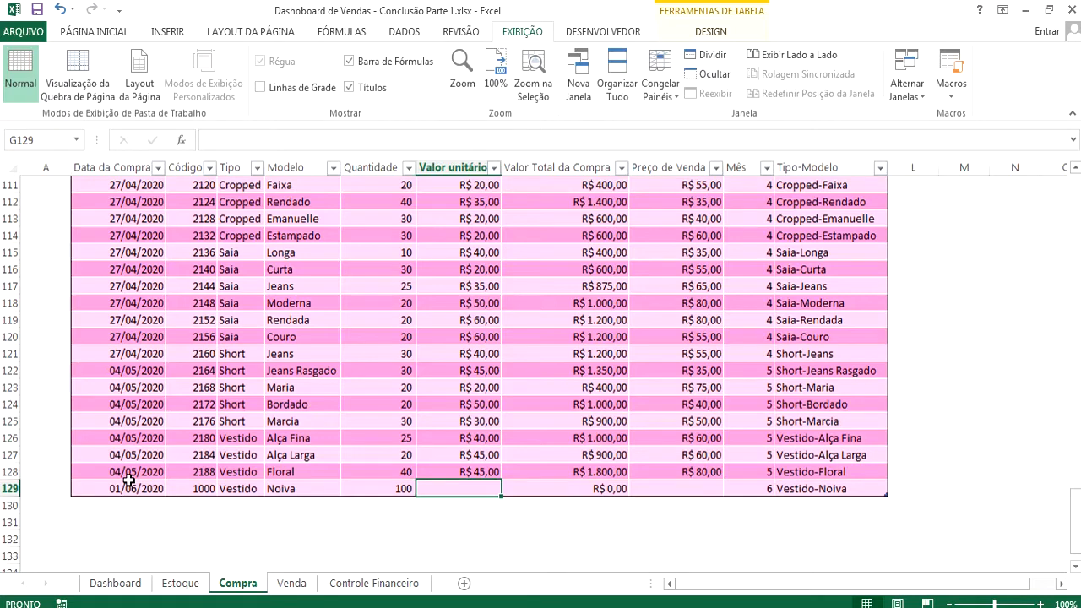
pyautogui.write('1000')
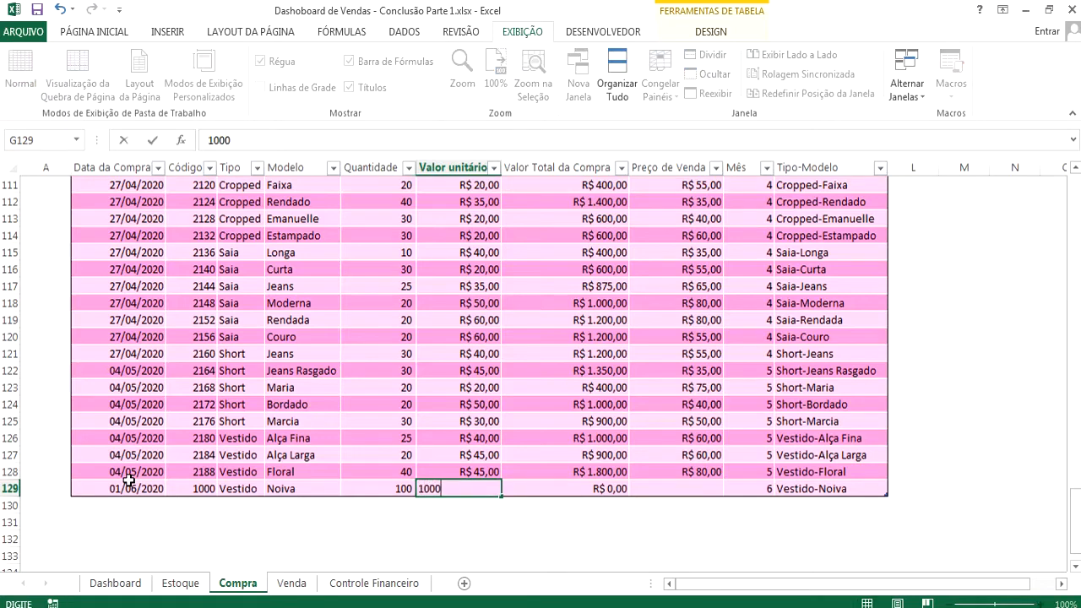
pyautogui.press('Tab')
pyautogui.press('Tab')
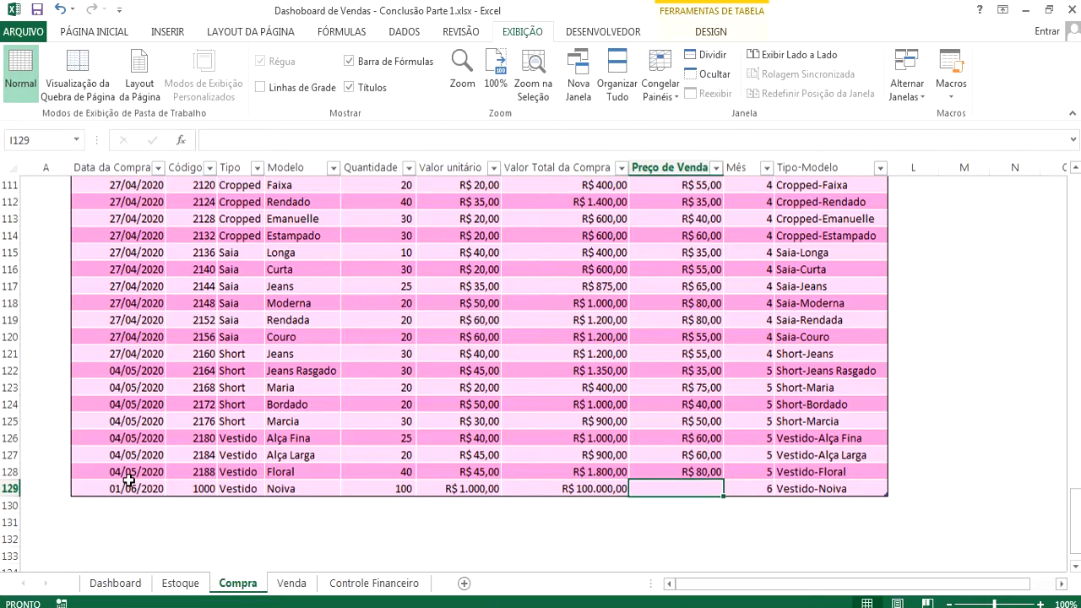
pyautogui.write('2000')
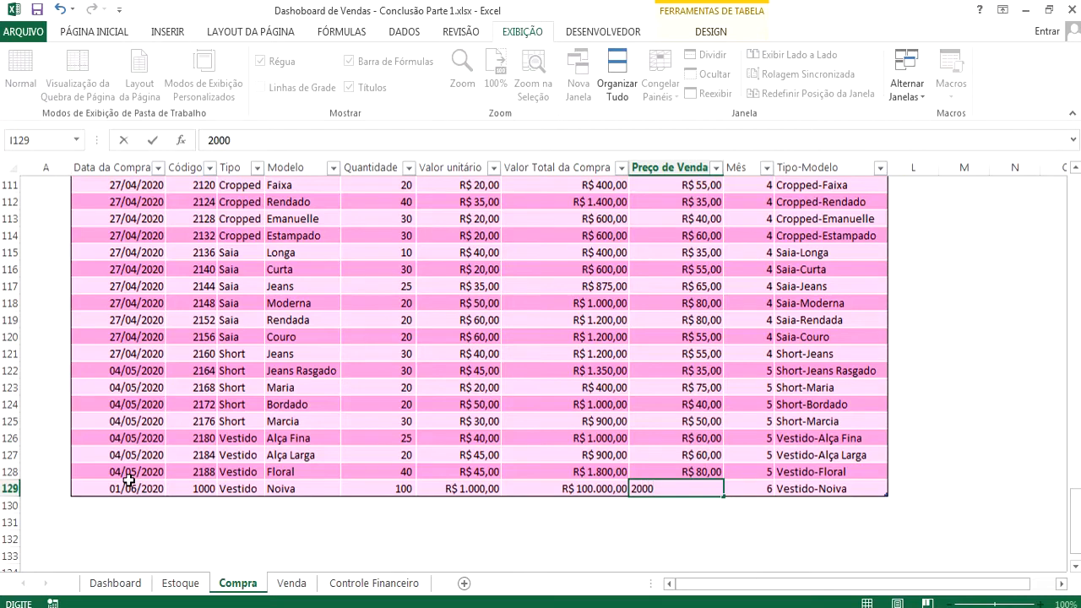
pyautogui.press('Return')
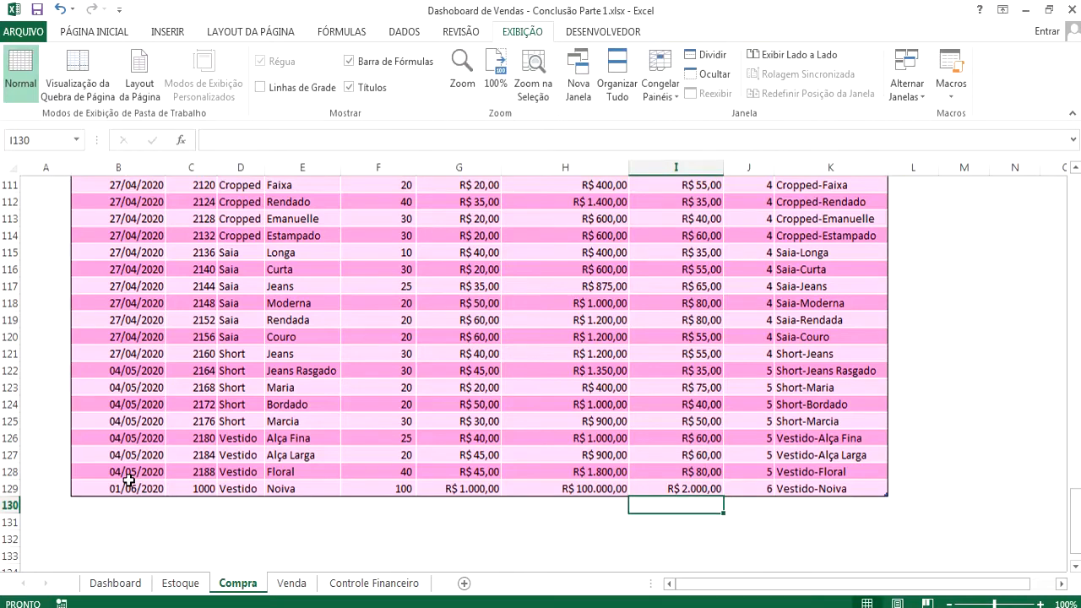
# Step: Check the new purchase's sale price, and add a sale in row 75 of the Venda sheet dated 05/06 with Código 1000
pyautogui.click(289, 582)
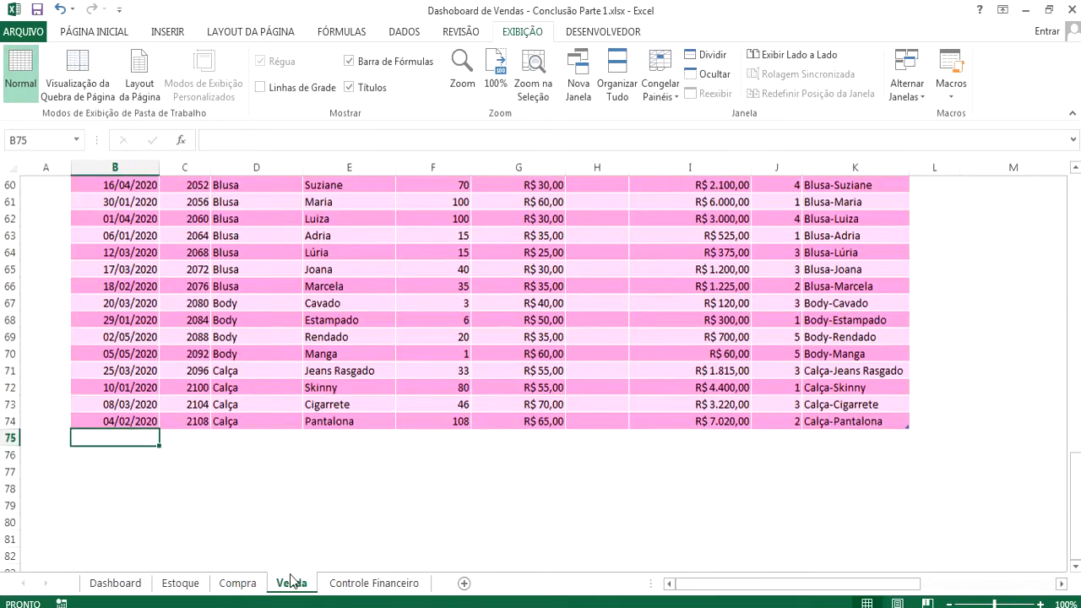
pyautogui.click(227, 585)
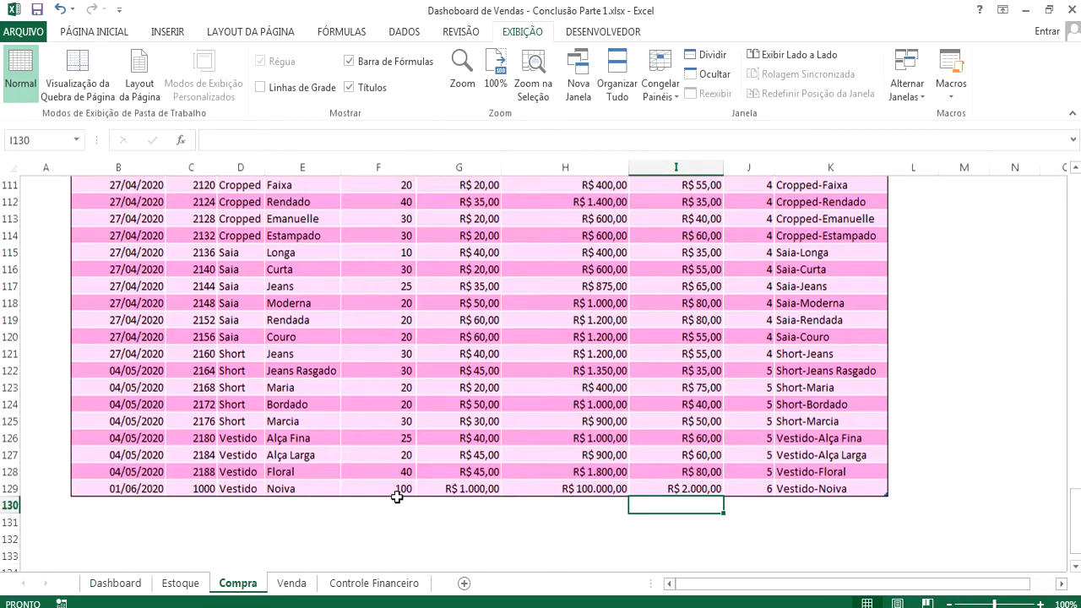
pyautogui.click(694, 488)
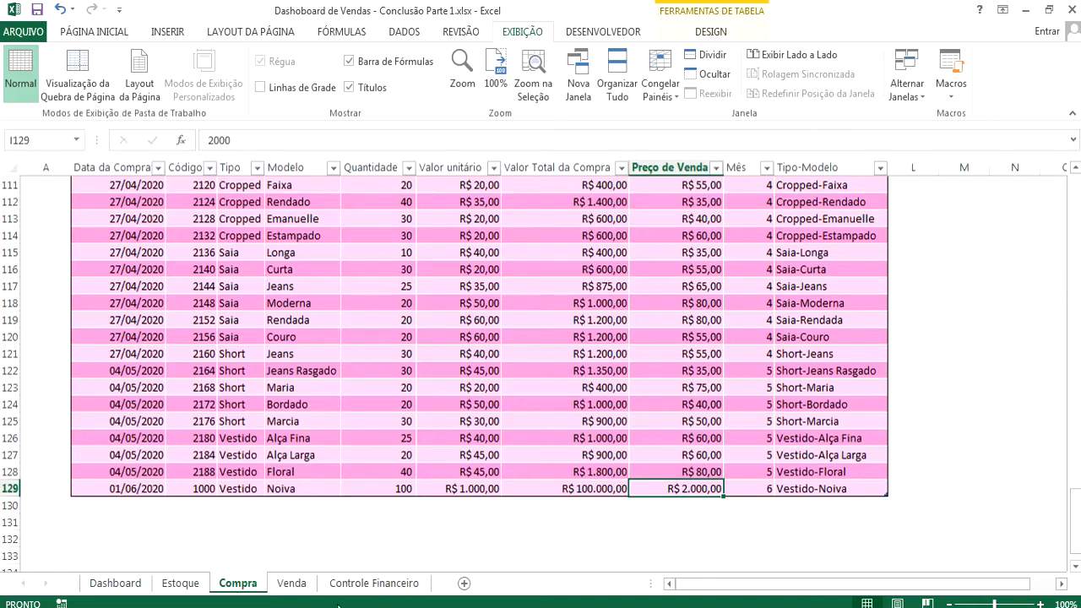
pyautogui.click(290, 582)
pyautogui.write('05/06')
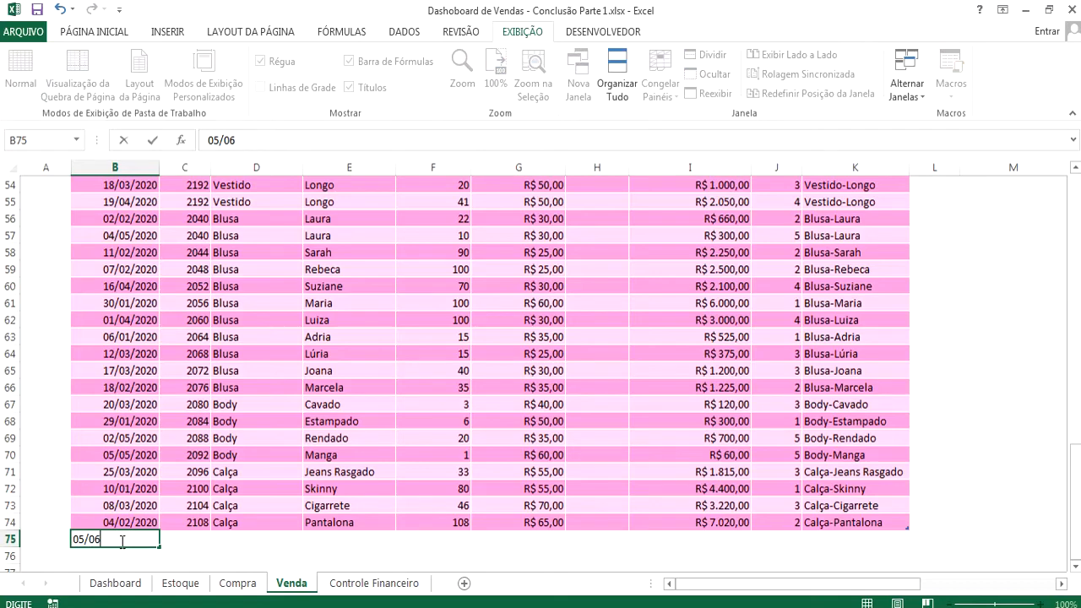
pyautogui.press('Return')
pyautogui.press('Tab')
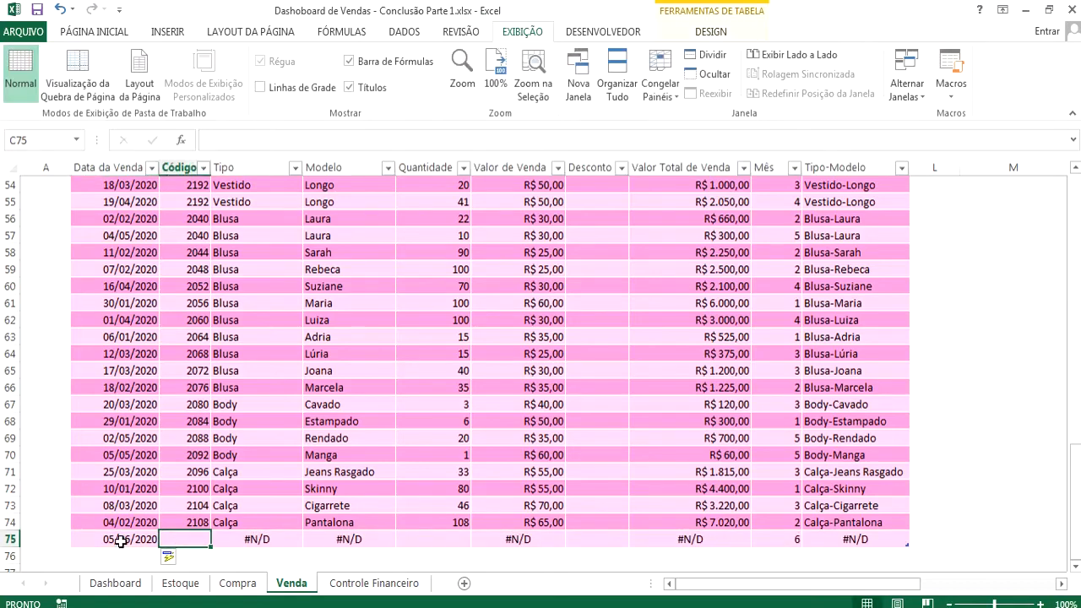
pyautogui.write('1000')
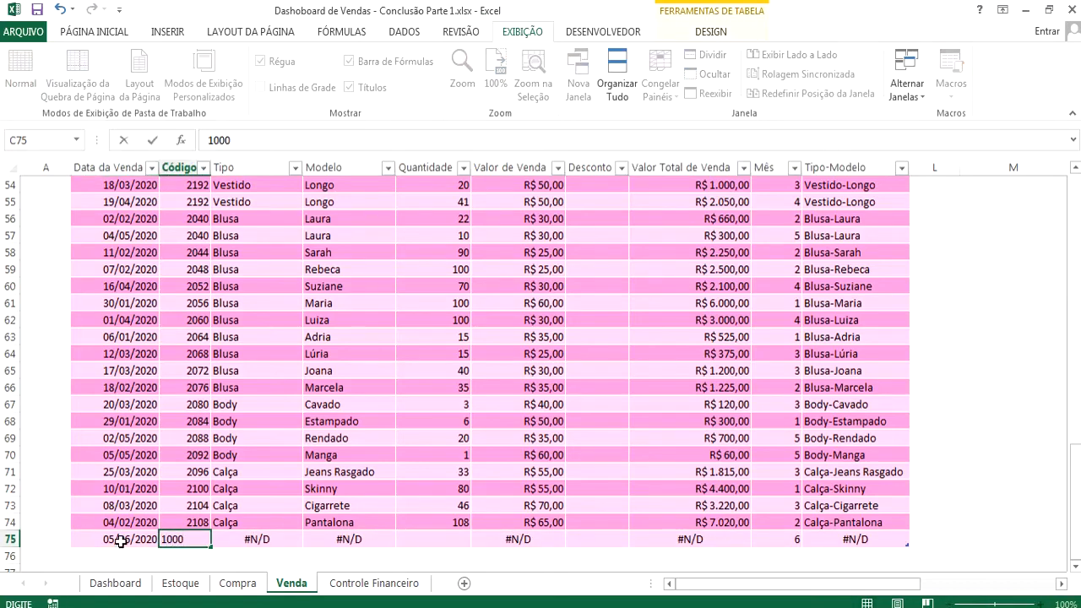
pyautogui.press('Return')
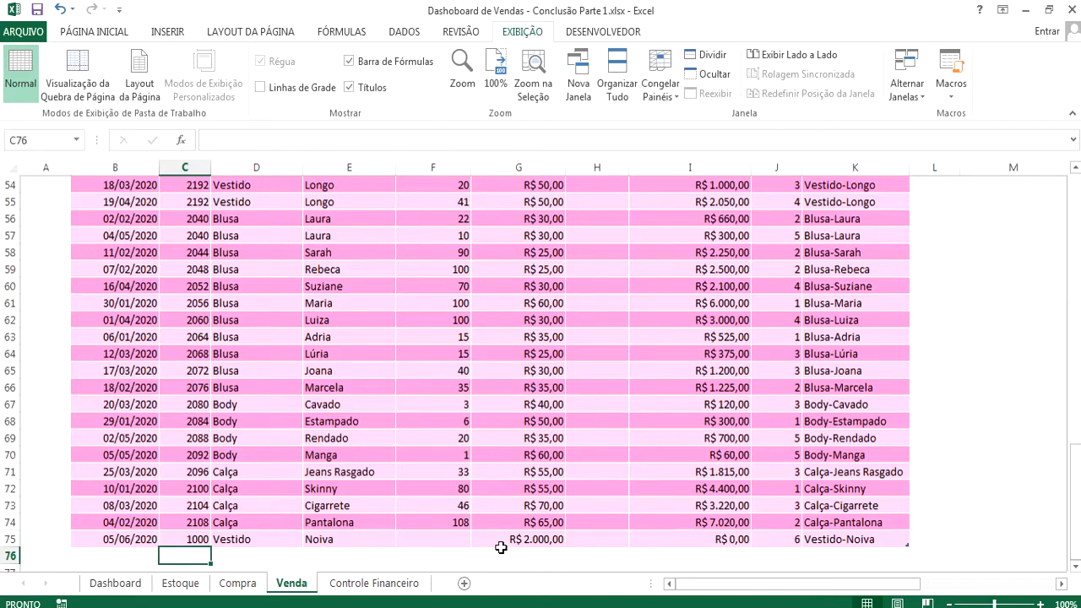
# Step: Set the new Vestido Noiva sale's Quantidade to 80 and its Desconto to 200
pyautogui.click(450, 539)
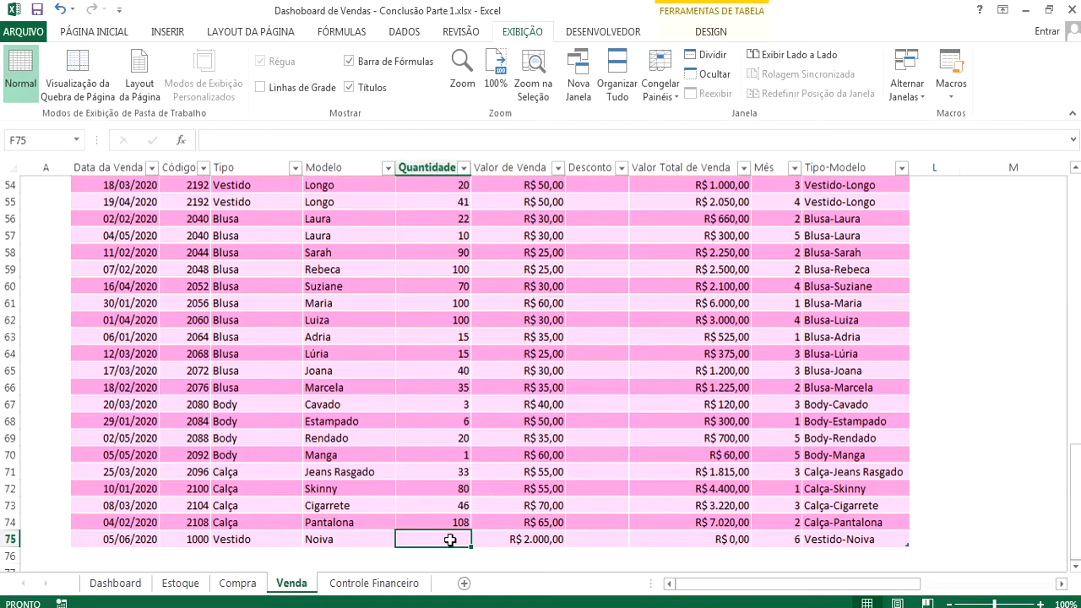
pyautogui.write('80')
pyautogui.press('Return')
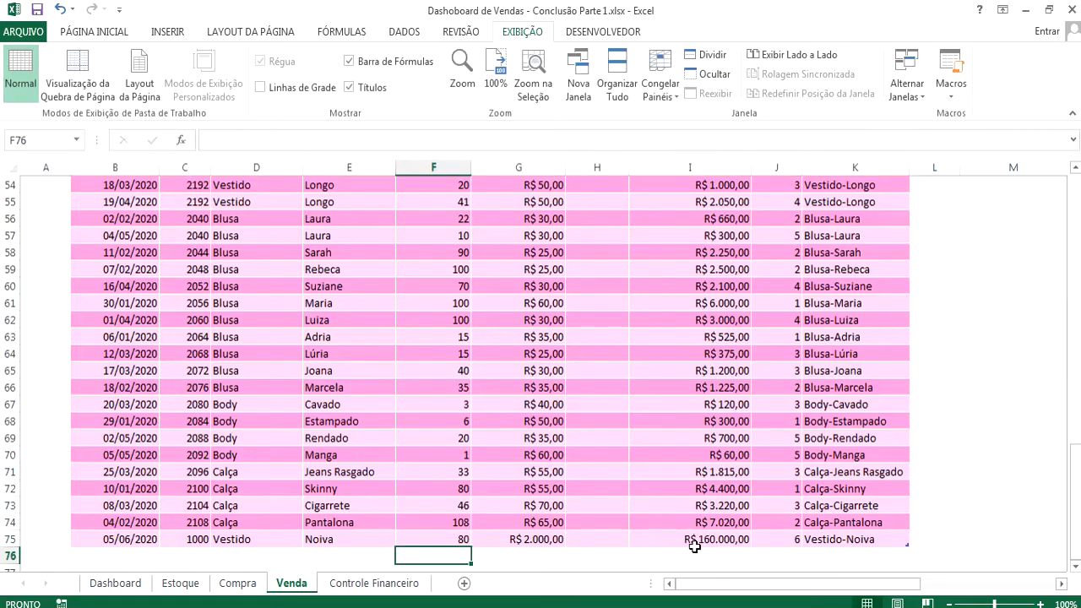
pyautogui.click(595, 539)
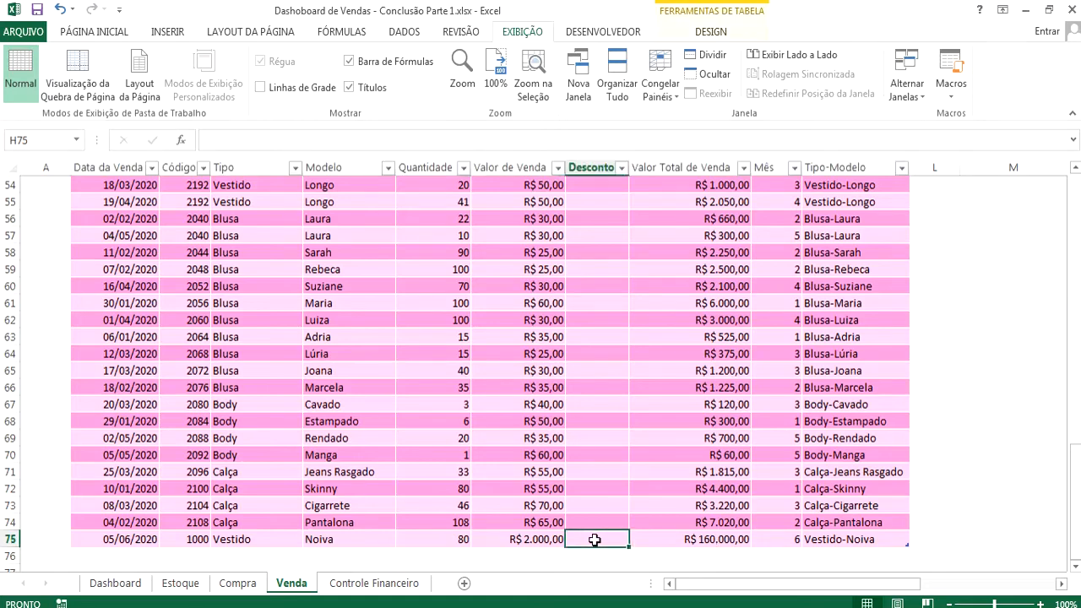
pyautogui.write('200')
pyautogui.press('Return')
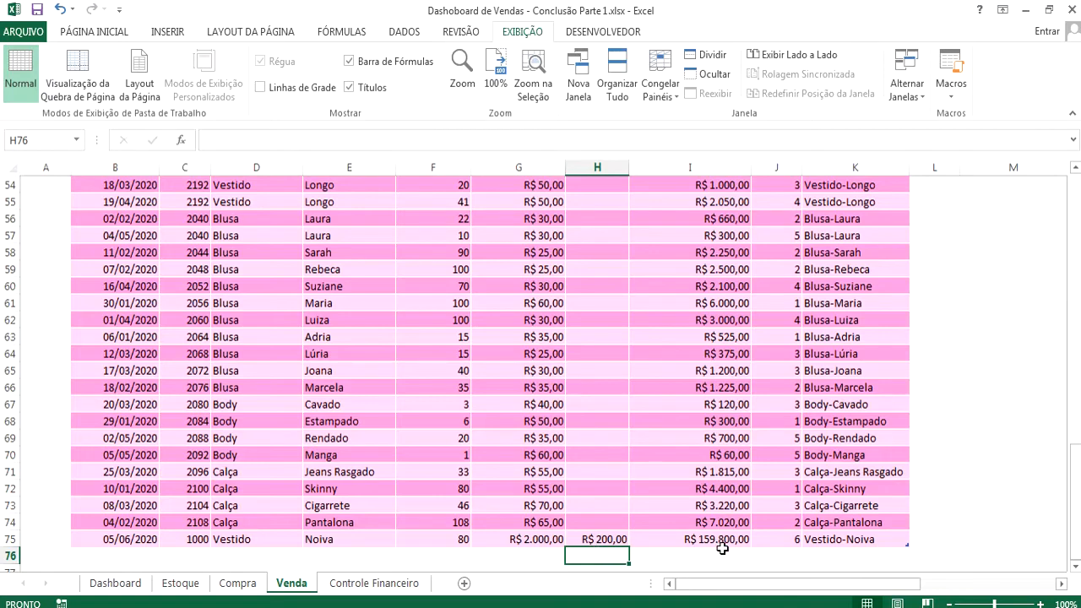
# Step: Check the Dashboard, and enter the June expenses on Controle Financeiro for Aluguel 1000, Condomínio 300 and Agua 50
pyautogui.click(110, 584)
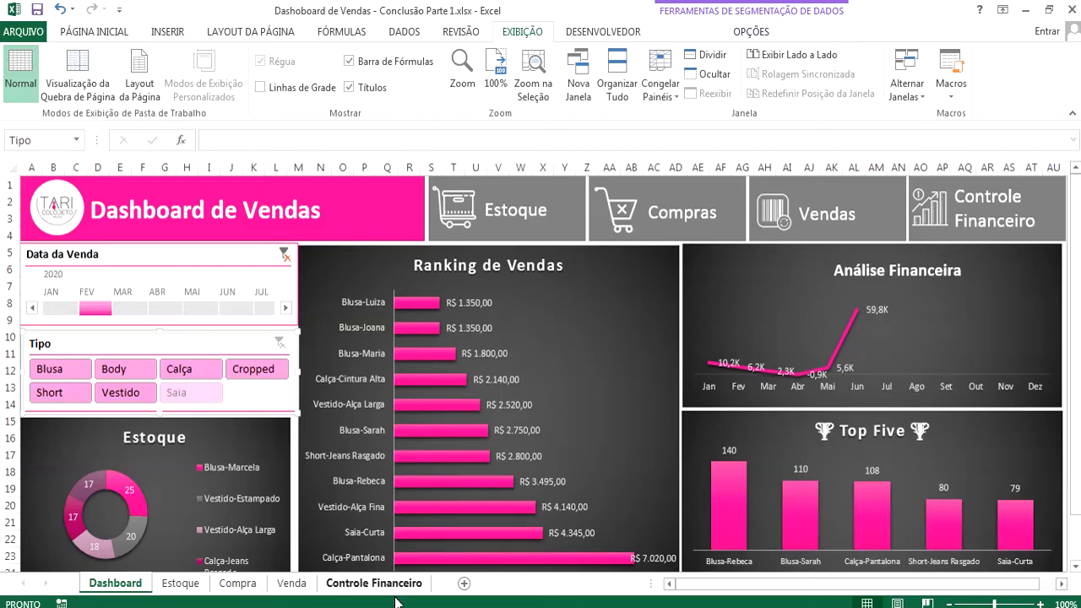
pyautogui.click(374, 583)
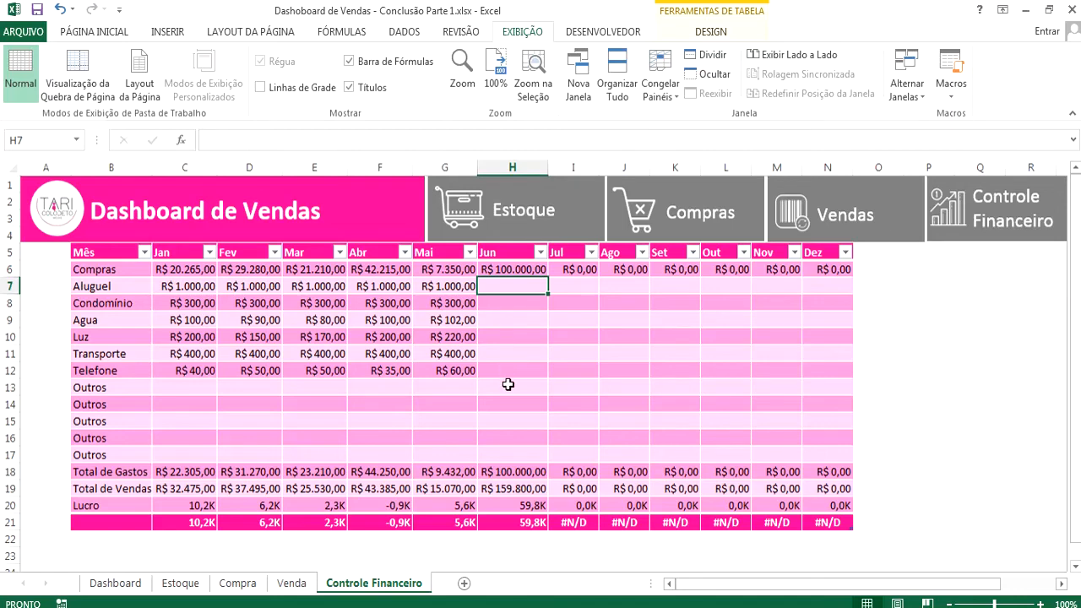
pyautogui.write('1000')
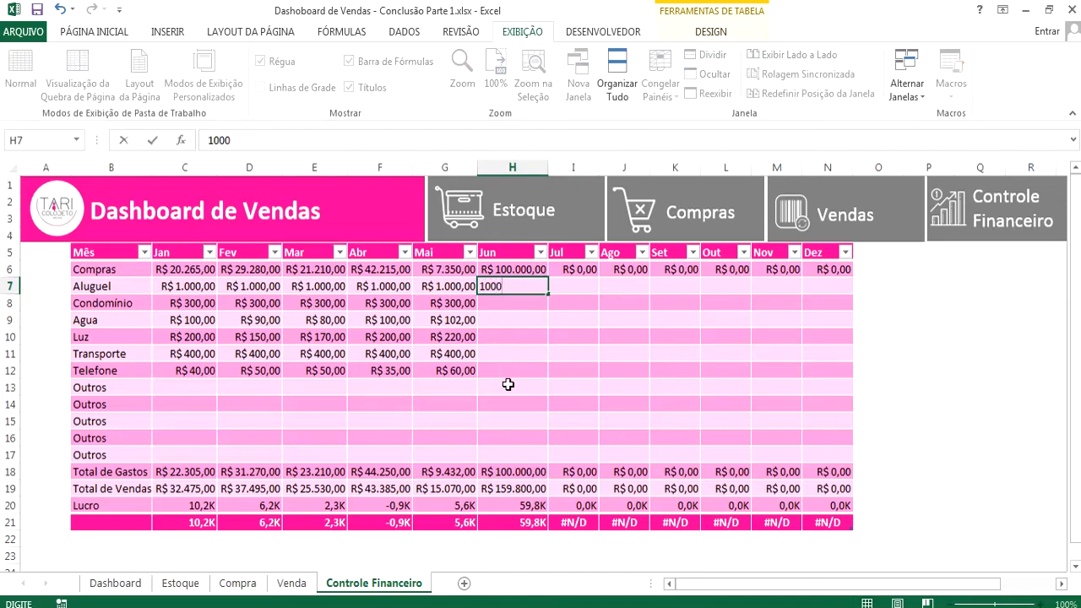
pyautogui.press('Return')
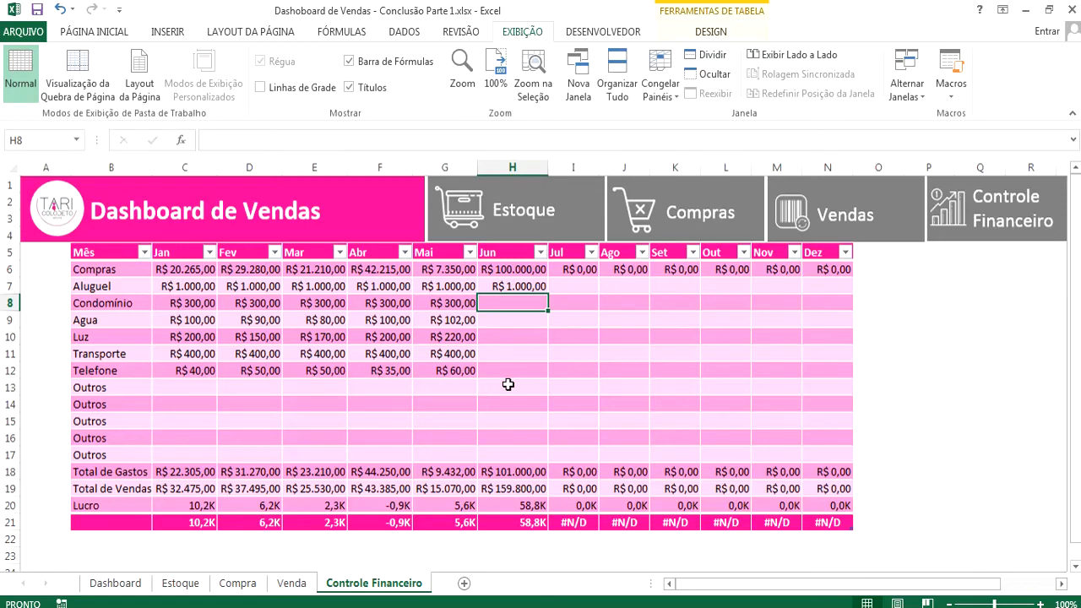
pyautogui.write('300')
pyautogui.press('Return')
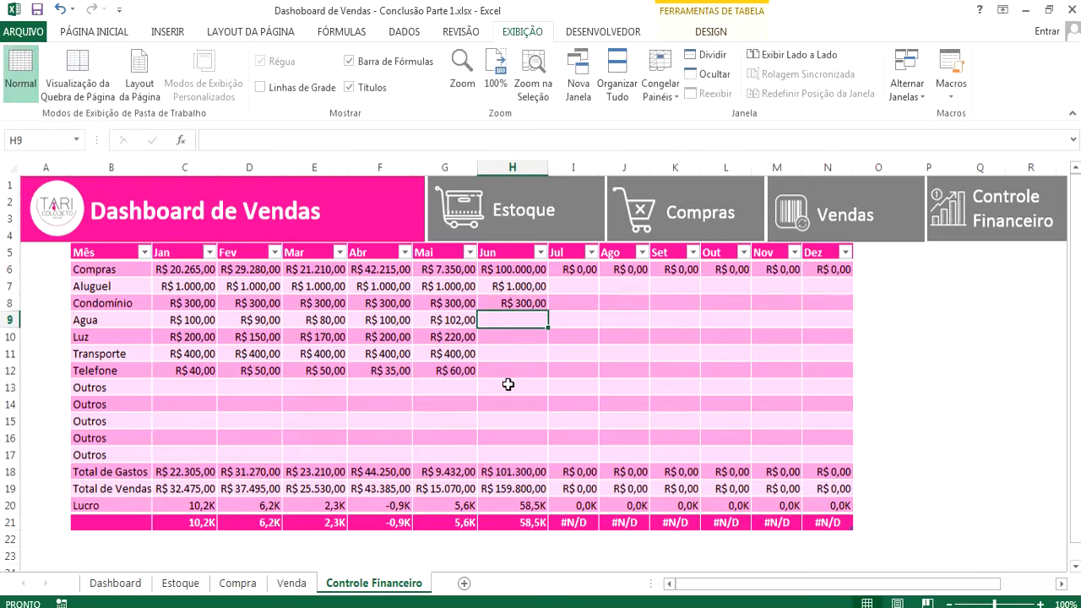
pyautogui.write('50')
pyautogui.press('Return')
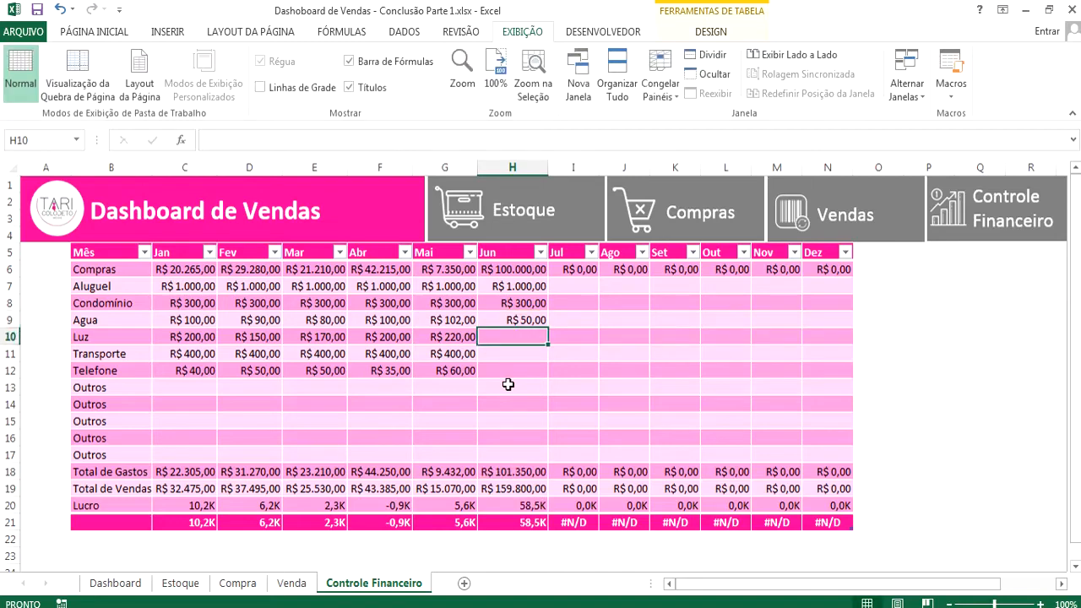
# Step: Enter the remaining June expenses as Luz 50, Transporte 0 and Telefone 30
pyautogui.write('50')
pyautogui.press('Return')
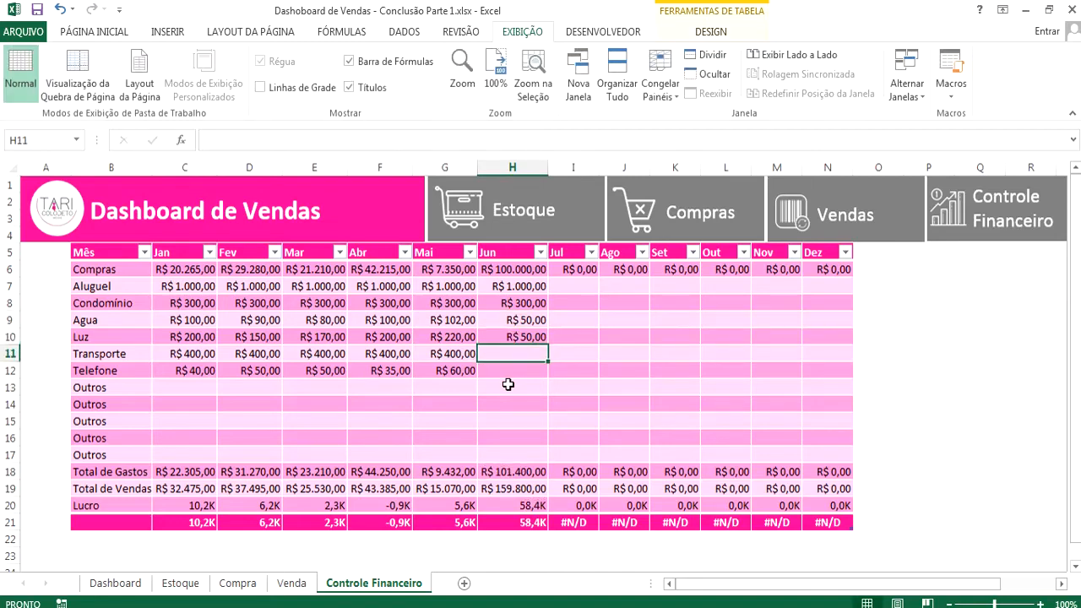
pyautogui.write('0')
pyautogui.press('Return')
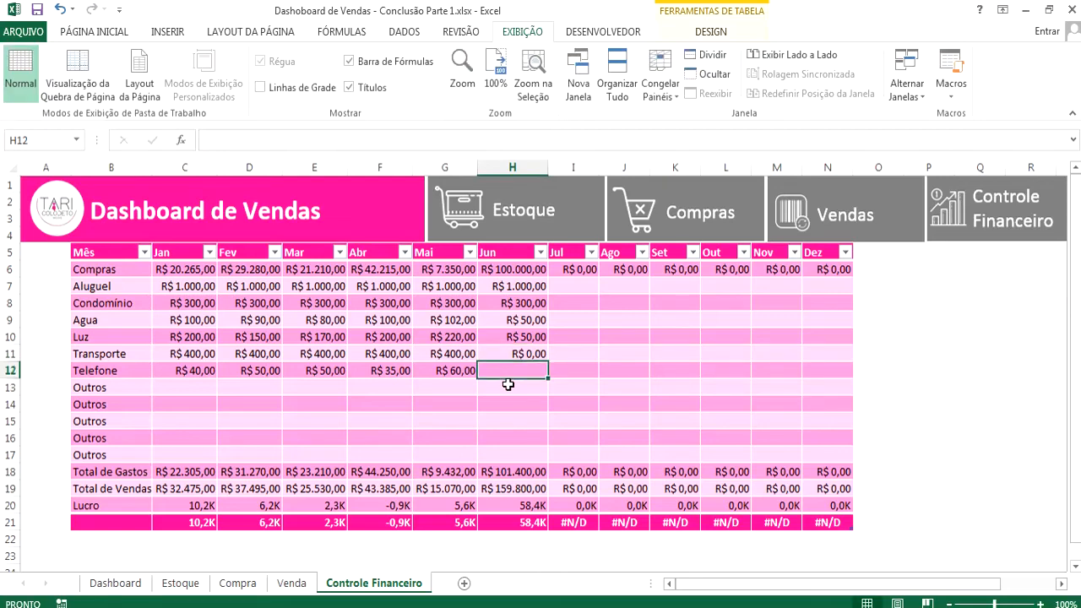
pyautogui.write('30')
pyautogui.press('Return')
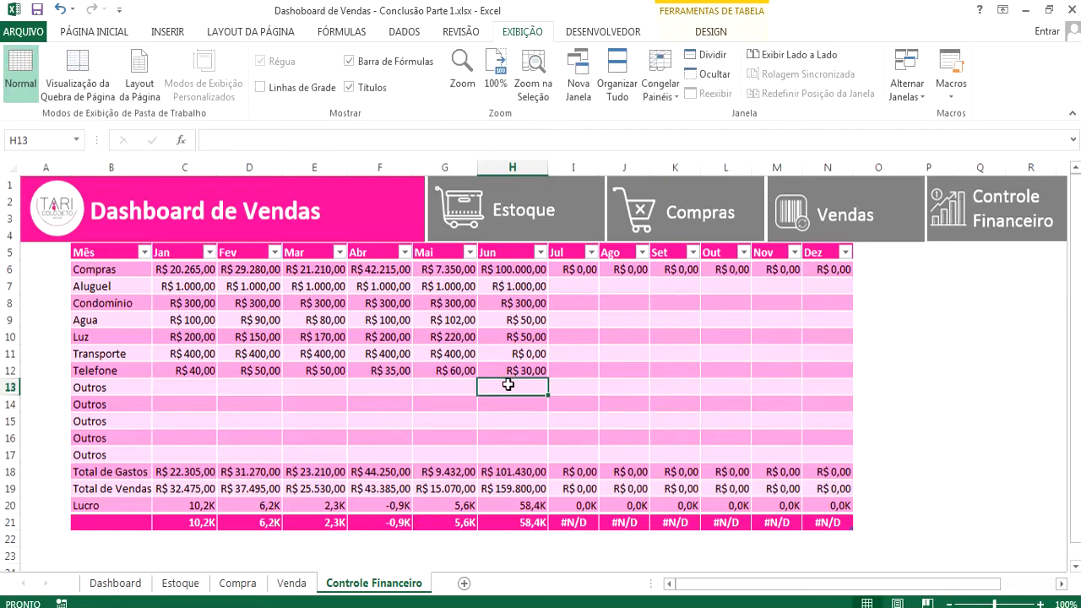
# Step: Filter the Dashboard's Data da Venda timeline to June and open the available commands for the Tipo slicer
pyautogui.click(111, 584)
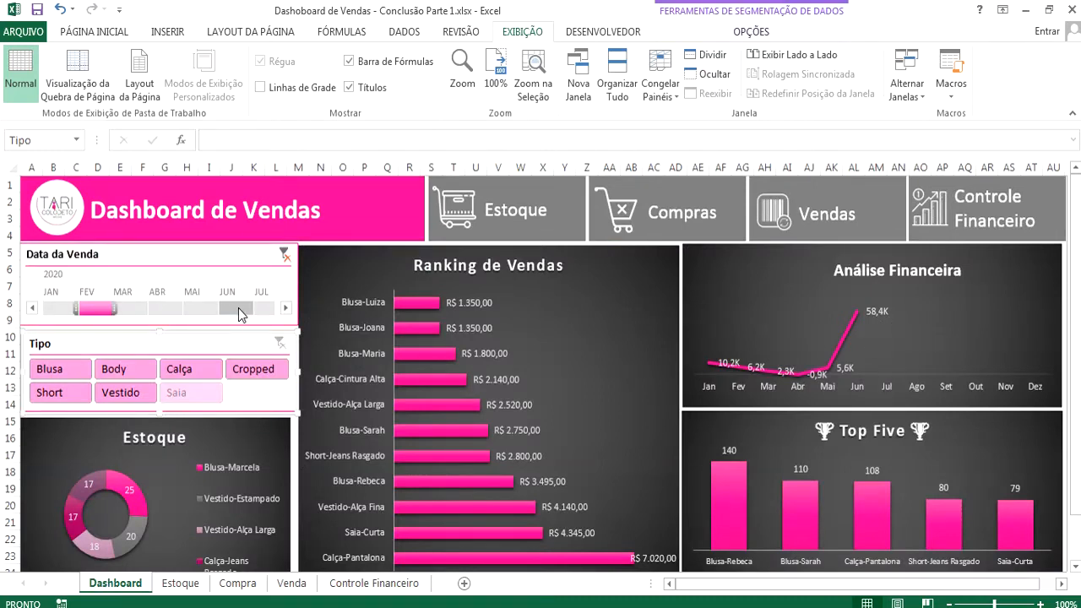
pyautogui.click(238, 309)
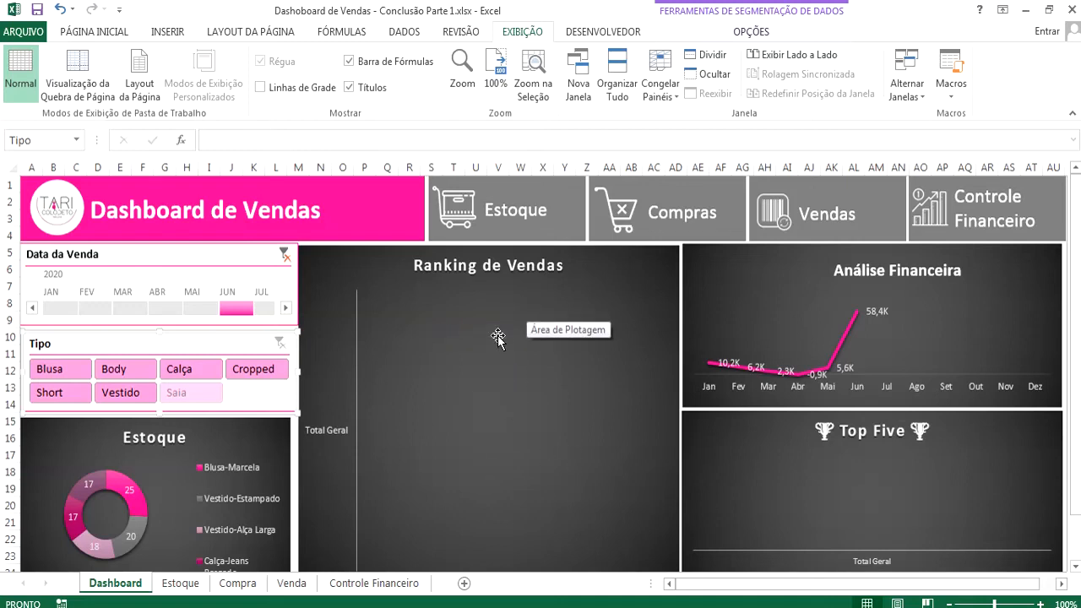
pyautogui.rightClick(235, 346)
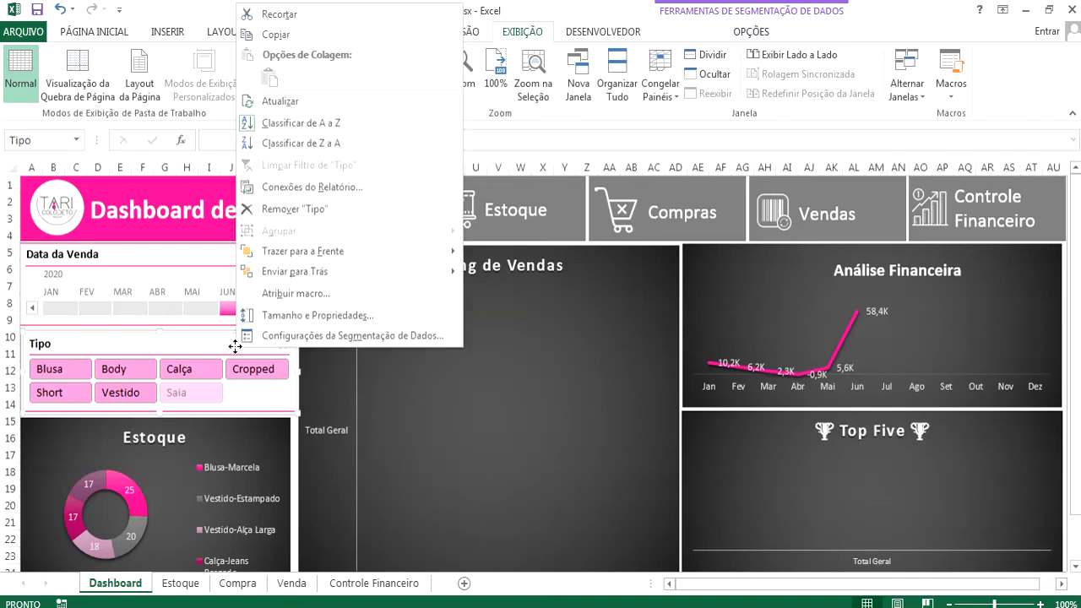